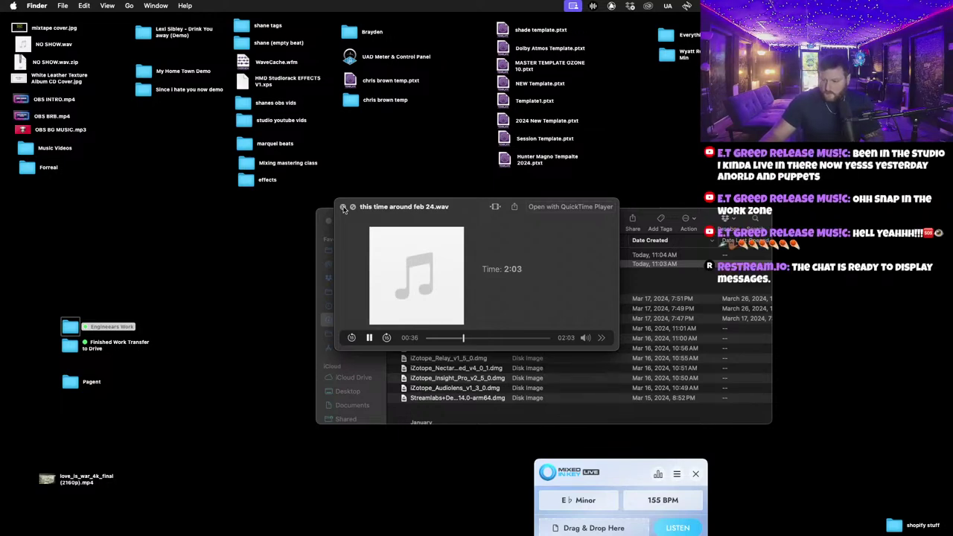
Close the audio preview and open the "2024 New Template" Pro Tools template from the desktop.
click(343, 208)
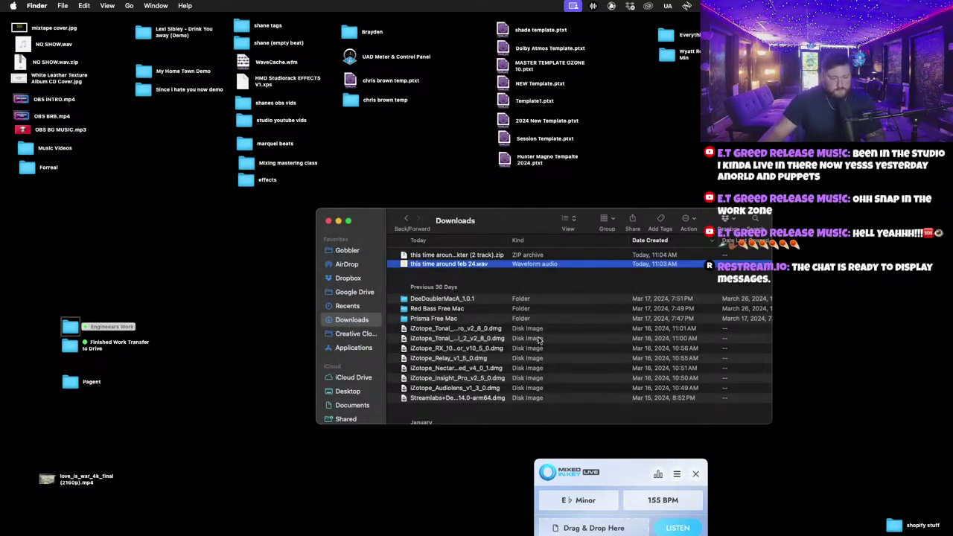
drag(372, 217, 538, 221)
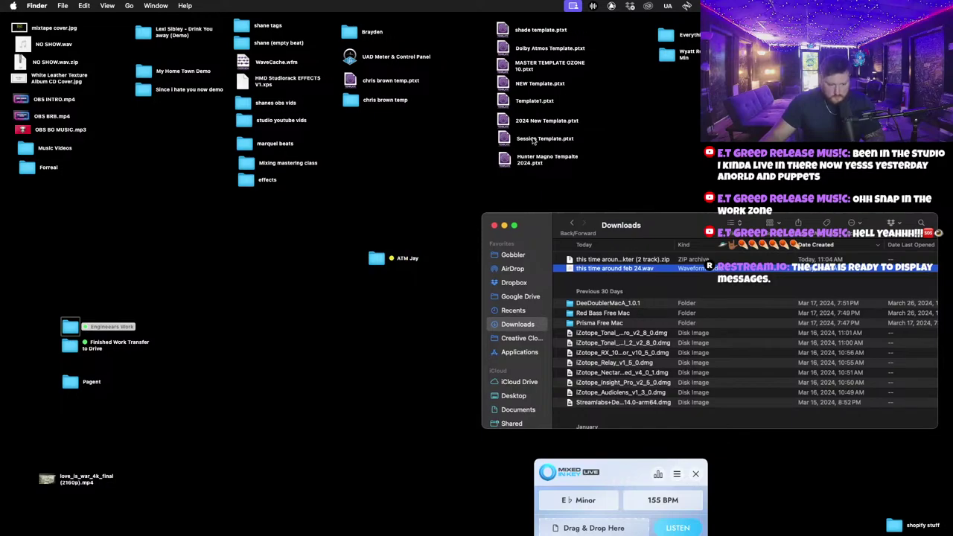
double_click(505, 121)
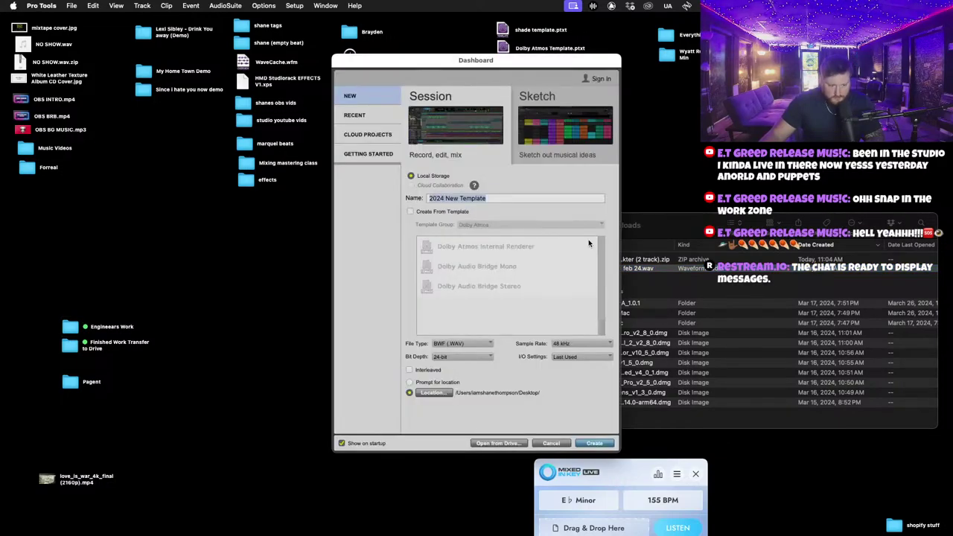
Upload "this time around feb 24.wav" from Downloads to the This Time Around project's required files on the EngineEars page in the browser.
key(ctrl+Right)
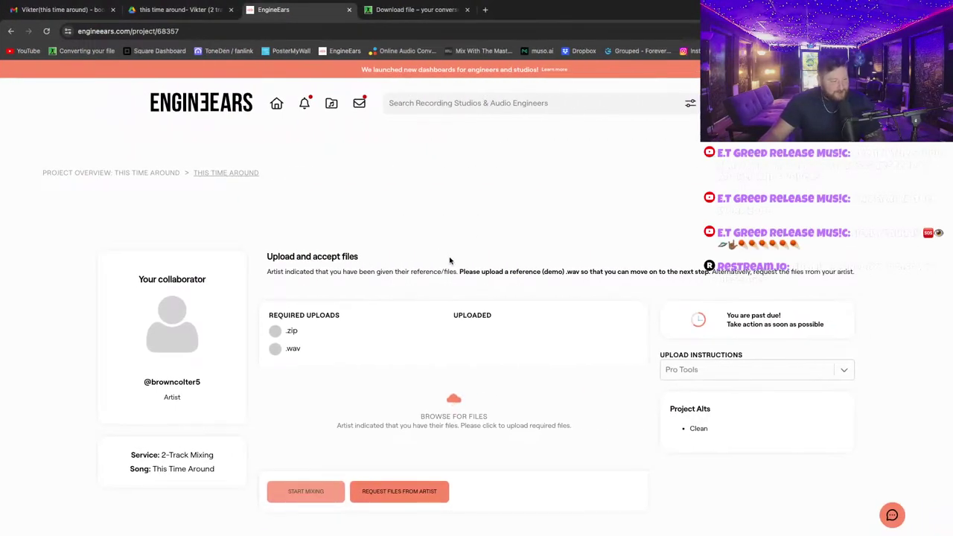
key(ctrl+Left)
key(ctrl+Left)
click(632, 269)
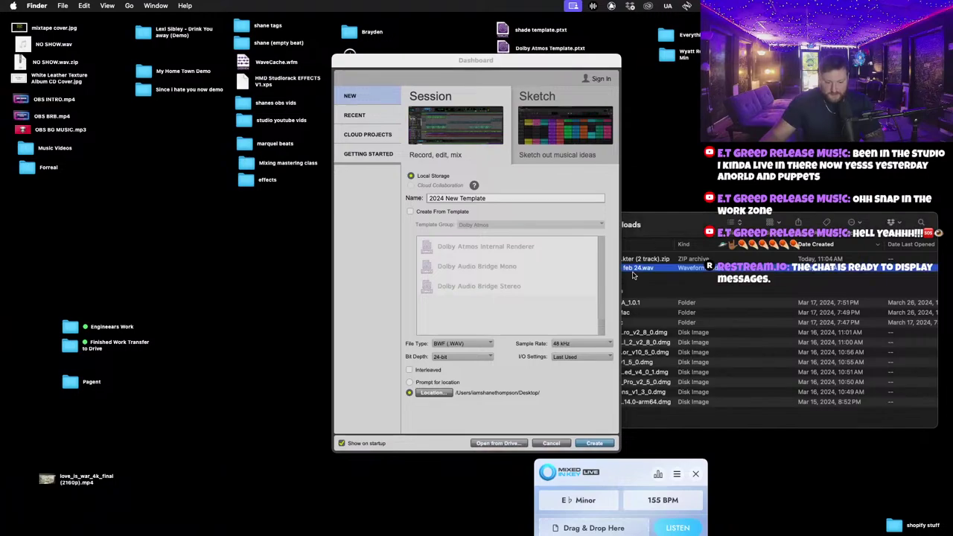
drag(655, 269, 502, 425)
key(ctrl+Right)
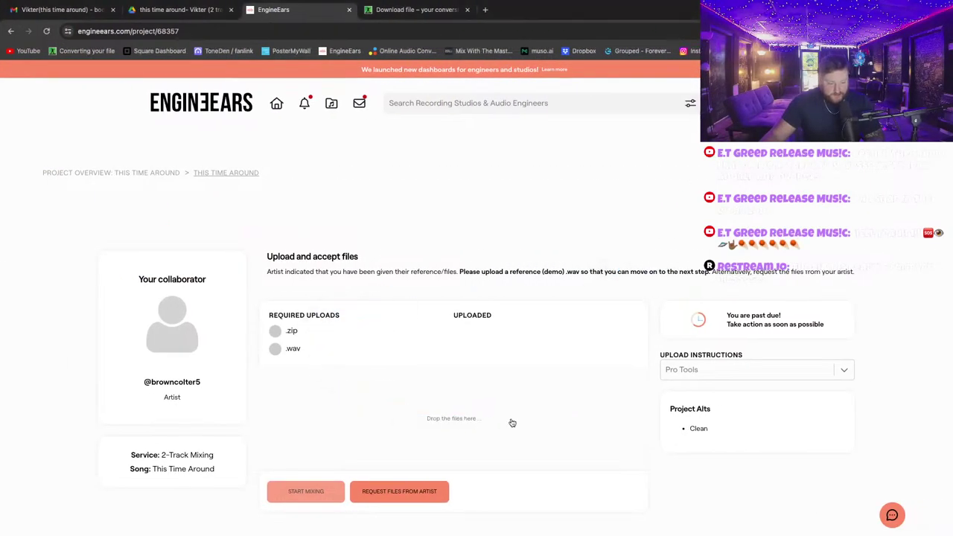
key(ctrl+Left)
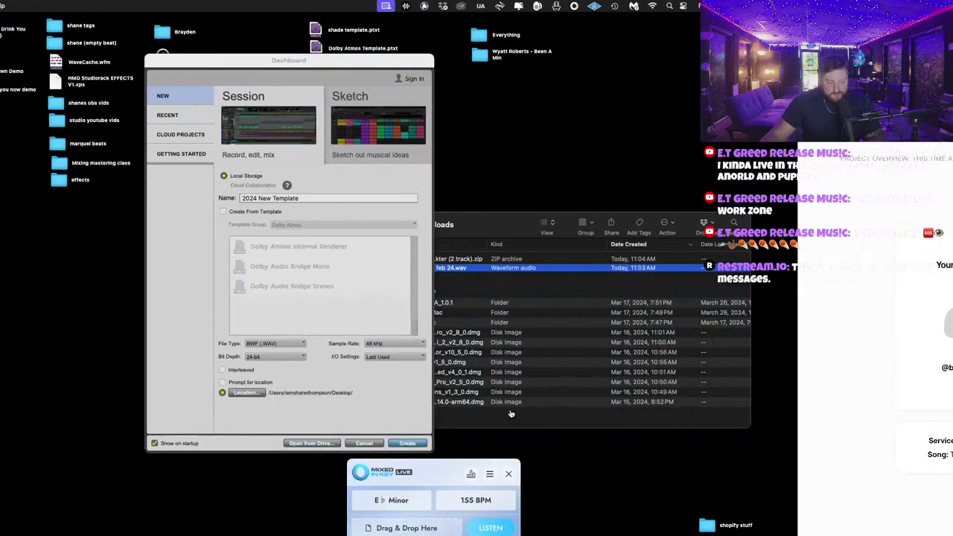
click(580, 223)
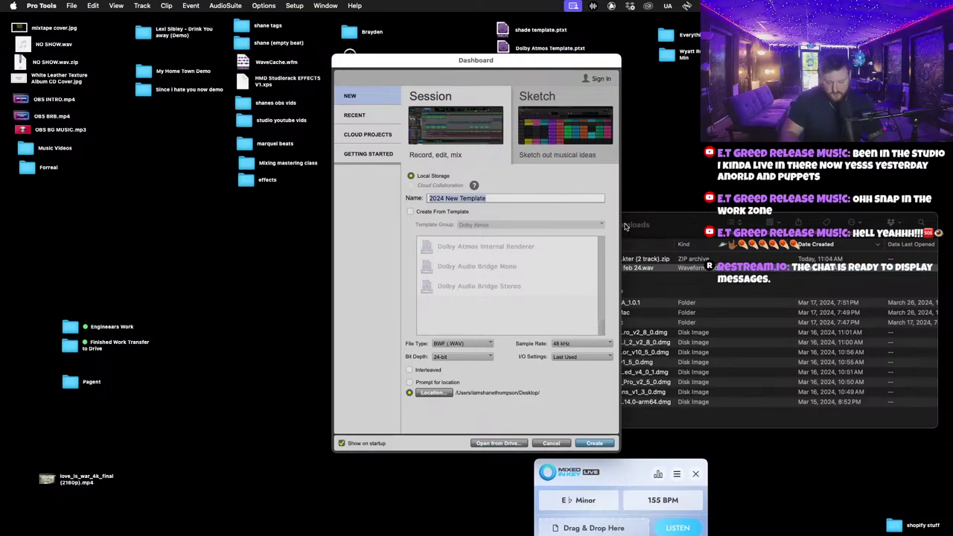
key(ctrl+Right)
key(ctrl+Left)
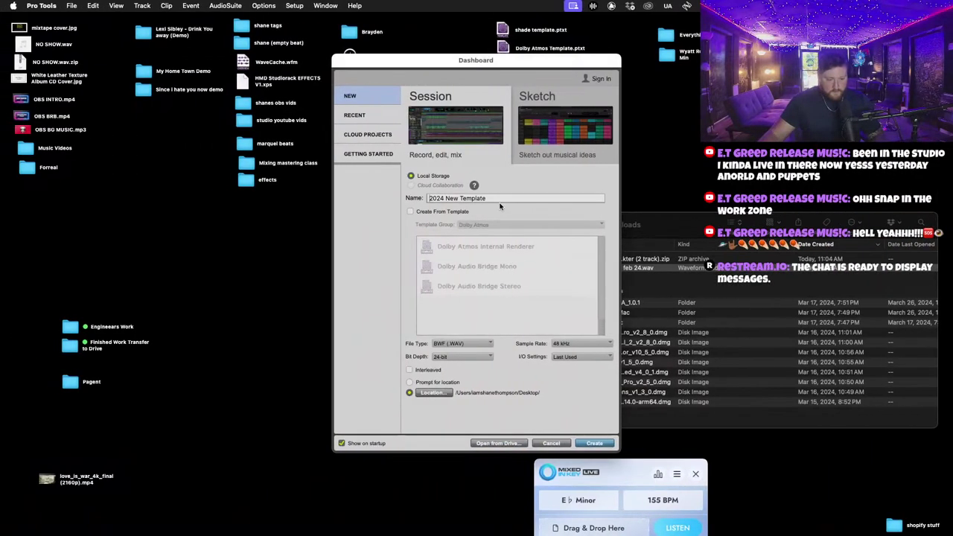
Create a Pro Tools session named "This Time Around" with interleaved audio files.
triple_click(487, 198)
text(1)
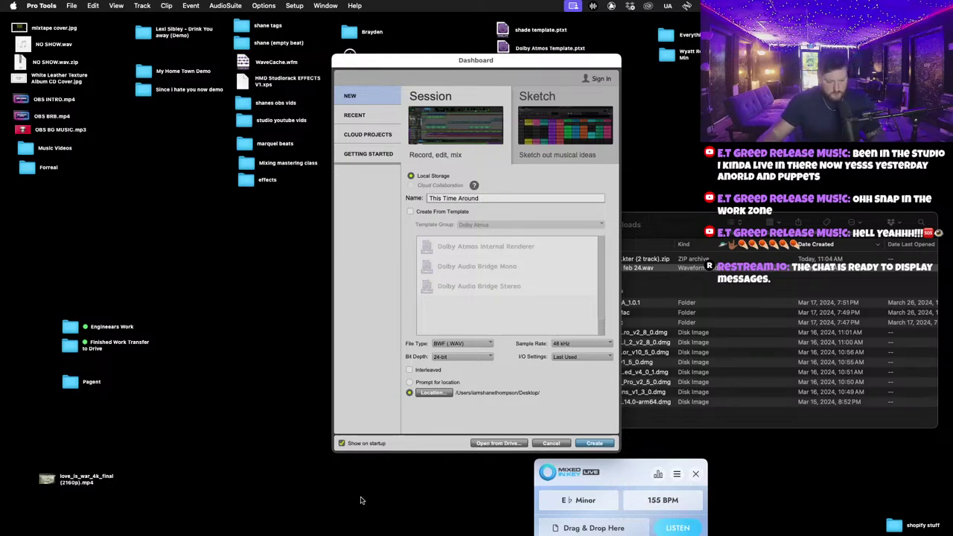
click(409, 370)
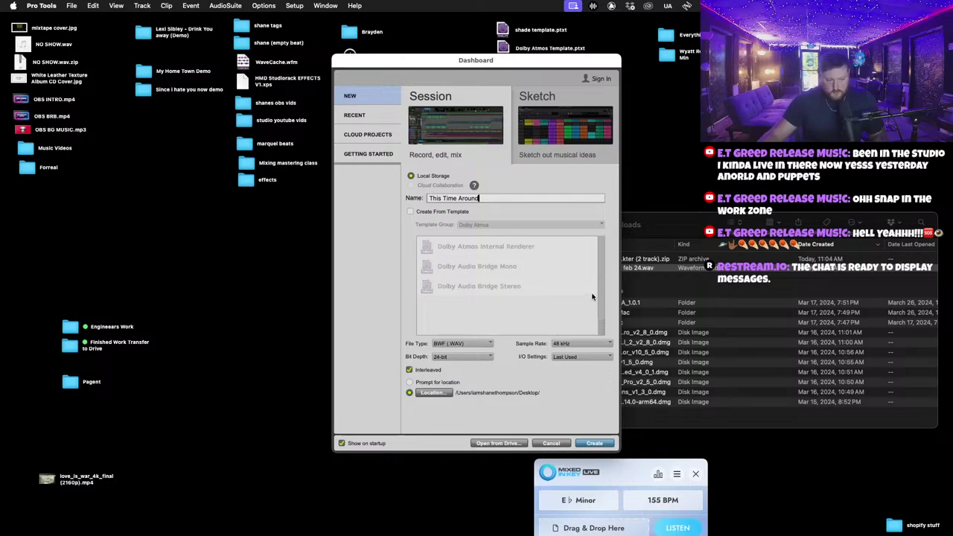
click(602, 444)
Extract the "this time around" 2-track ZIP archive in Downloads and select the resulting folder.
drag(674, 242, 588, 250)
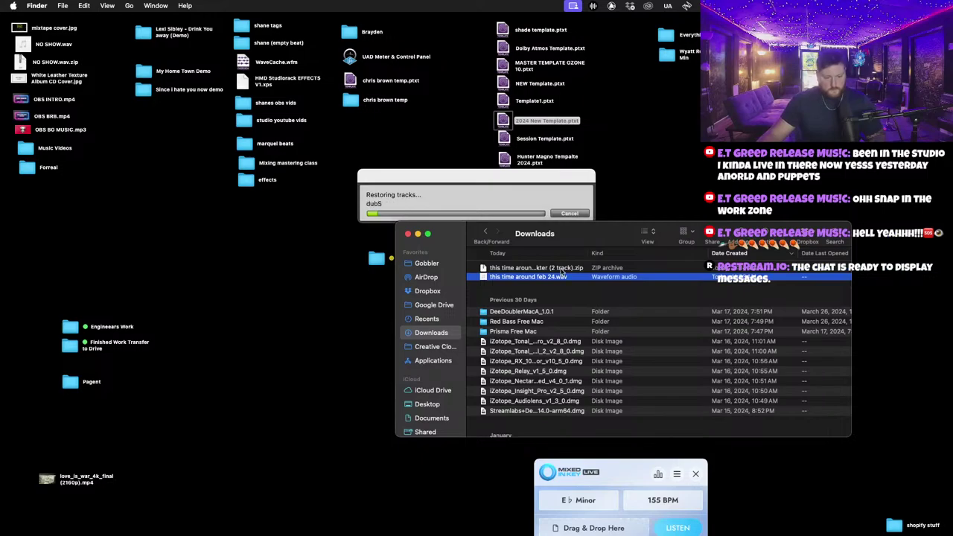
double_click(564, 268)
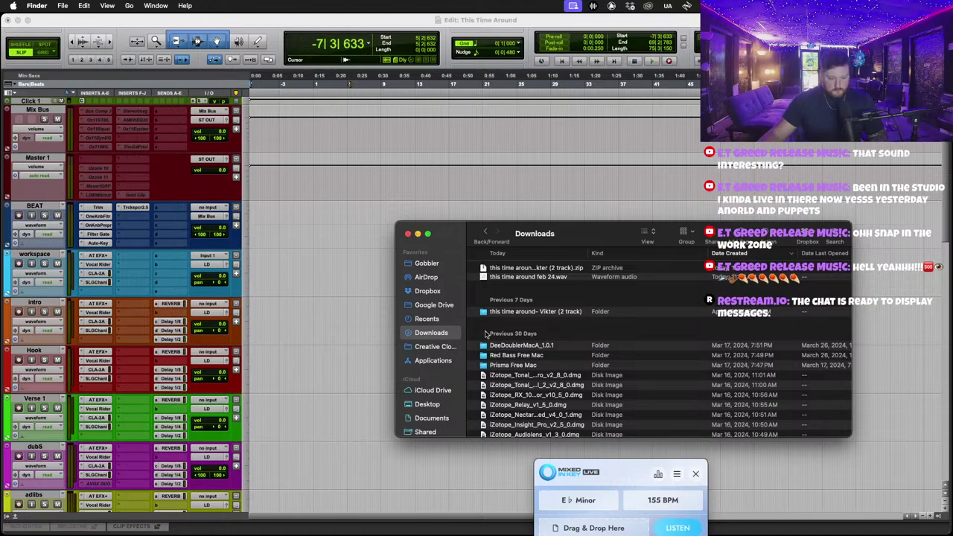
click(525, 315)
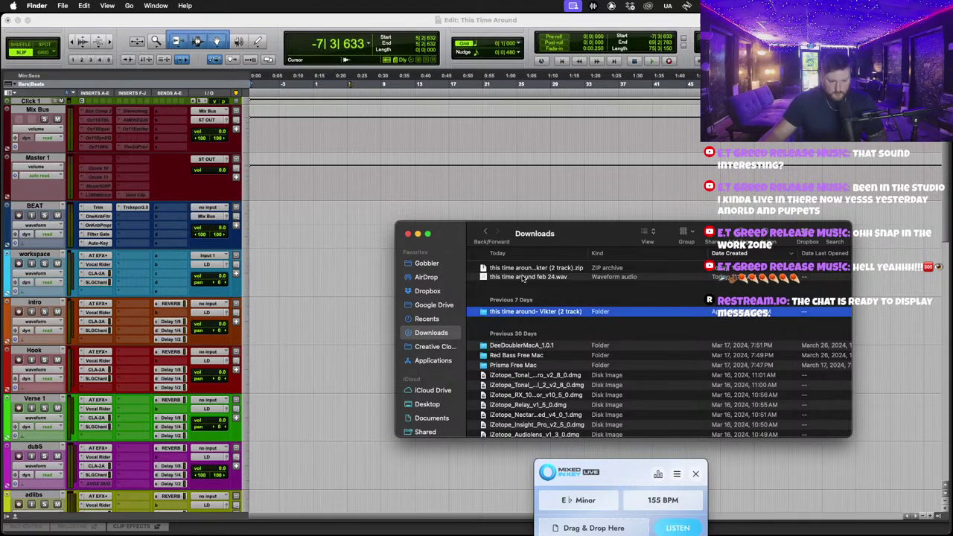
Duplicate the BEAT track once in the Pro Tools session and rename the copy "ref".
click(40, 206)
right_click(41, 206)
click(63, 370)
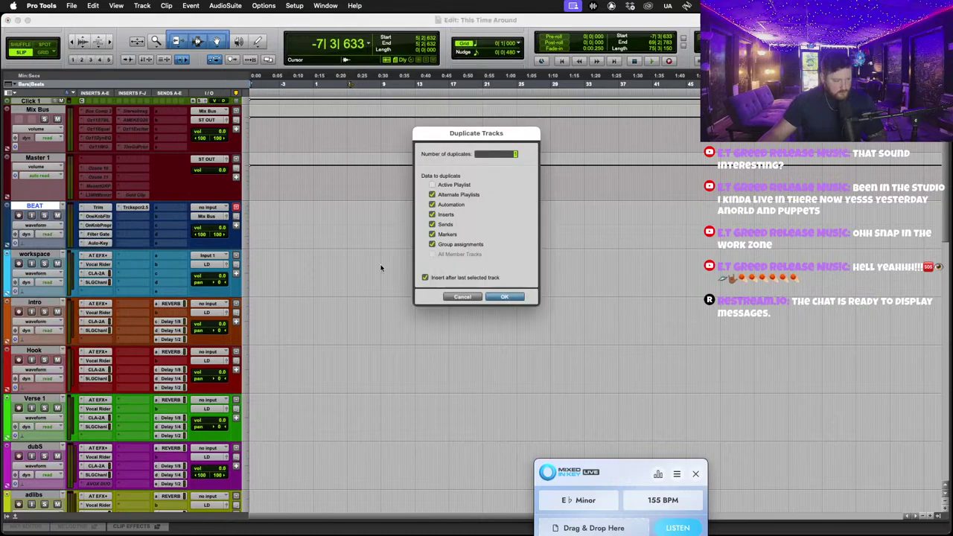
click(505, 297)
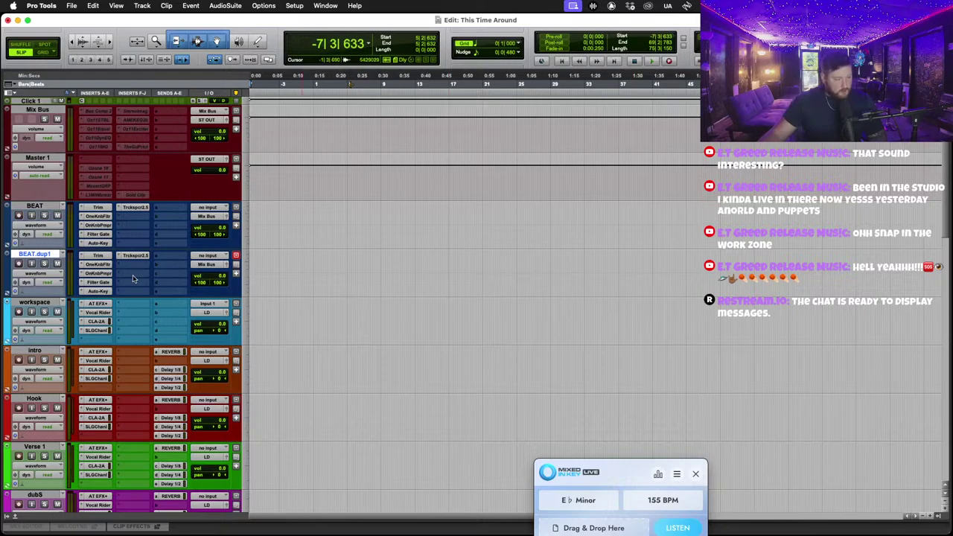
double_click(34, 253)
text(re)
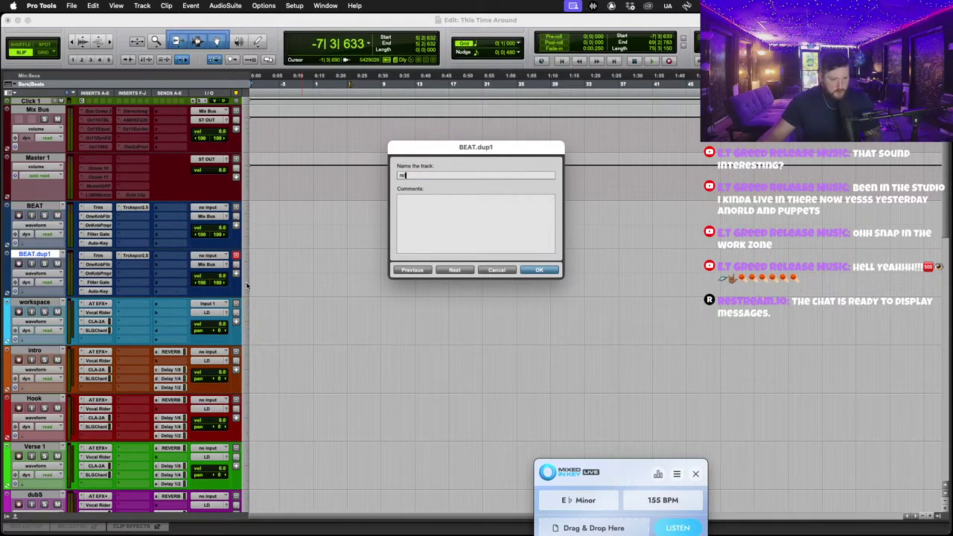
text(f)
key(Return)
Set the ref track's color to None and move the track above BEAT.
double_click(6, 268)
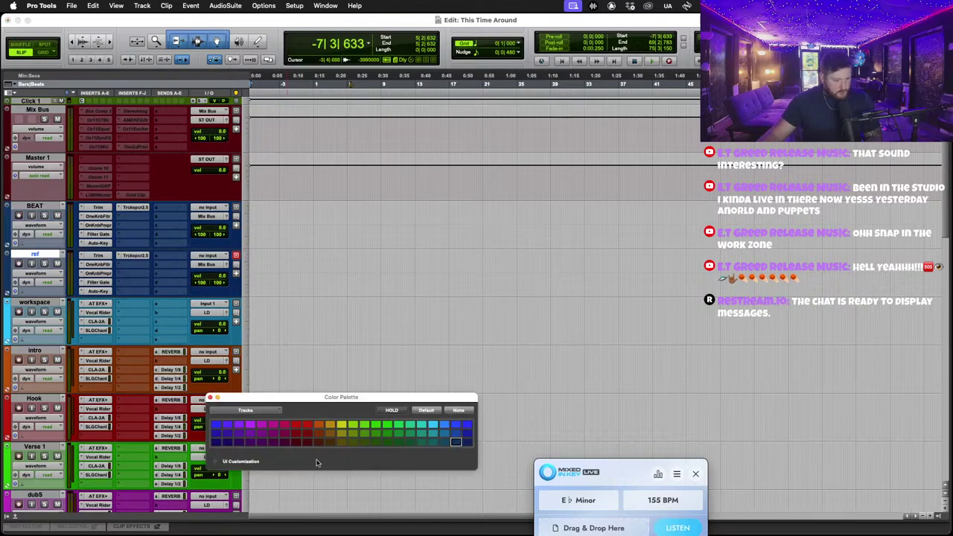
click(458, 410)
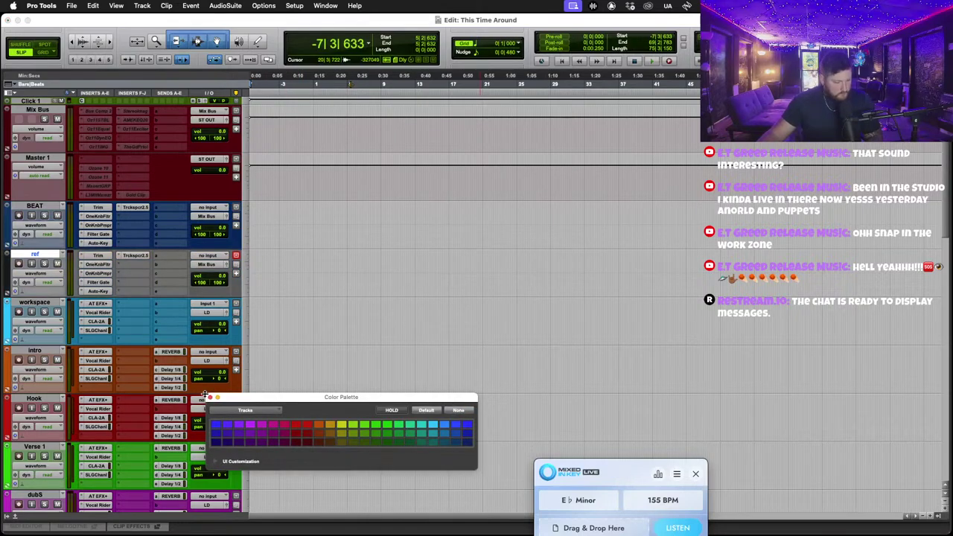
click(209, 397)
drag(32, 253, 32, 210)
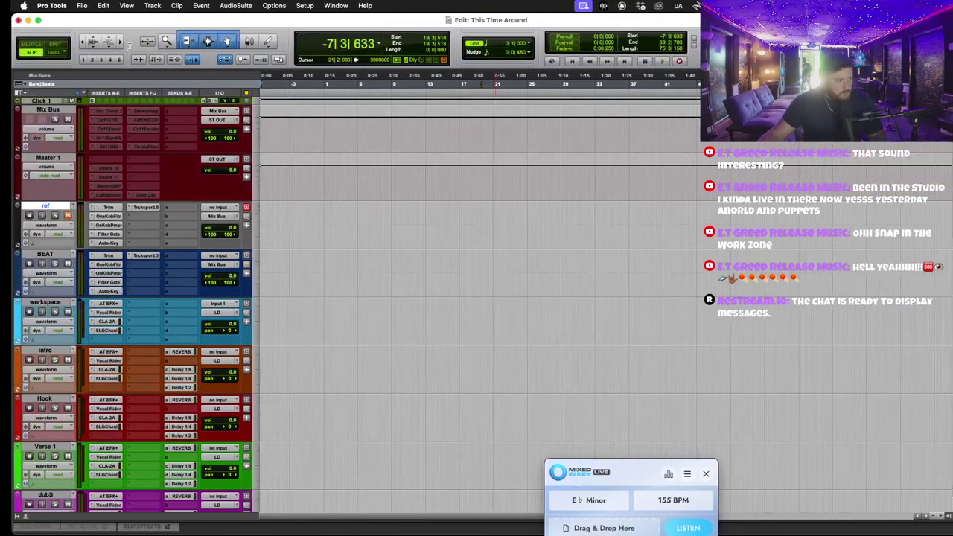
Import "this time around feb 24.wav" from the Downloads folder onto the ref track.
key(ctrl+Left)
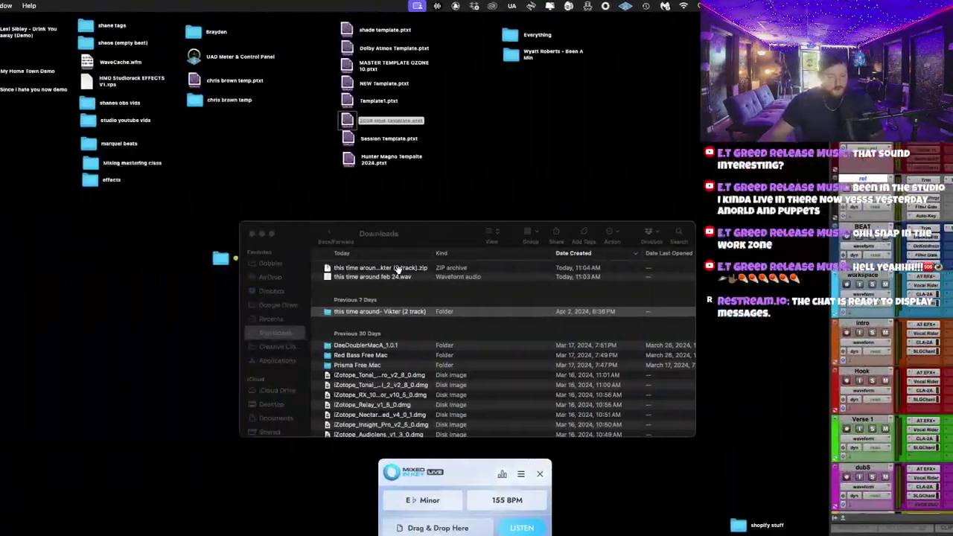
drag(527, 278, 337, 206)
key(ctrl+Right)
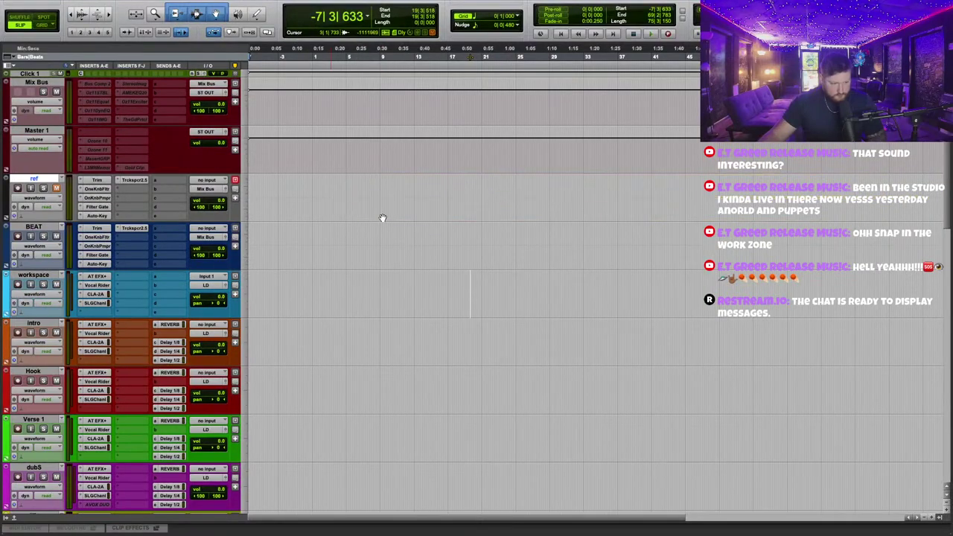
Open the extracted 2-track folder in Downloads and import Beat_1.wav onto the BEAT track.
key(ctrl+Left)
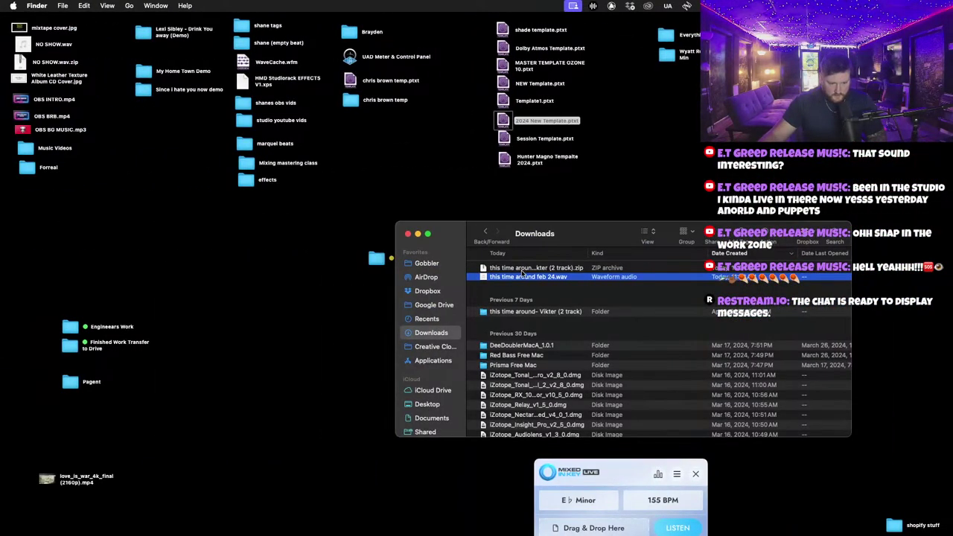
double_click(521, 313)
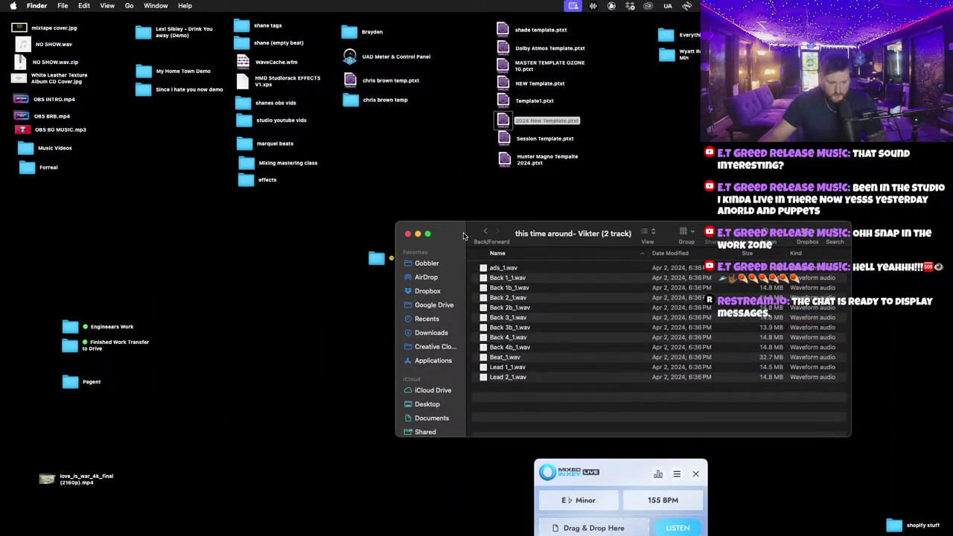
drag(465, 233, 412, 196)
drag(455, 326, 361, 258)
key(ctrl+Right)
Remove the workspace track from the session.
right_click(34, 275)
click(97, 455)
scroll(395, 347, down, 3)
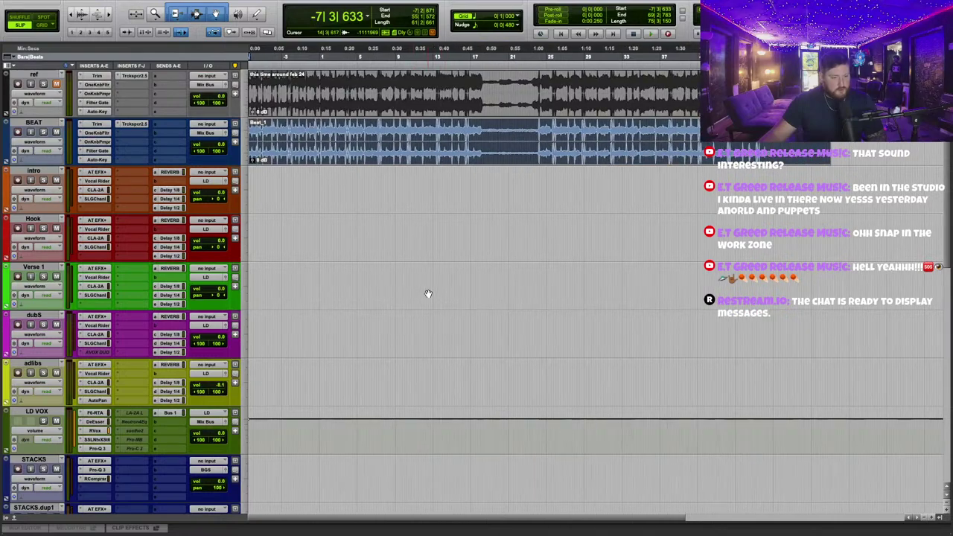
click(428, 293)
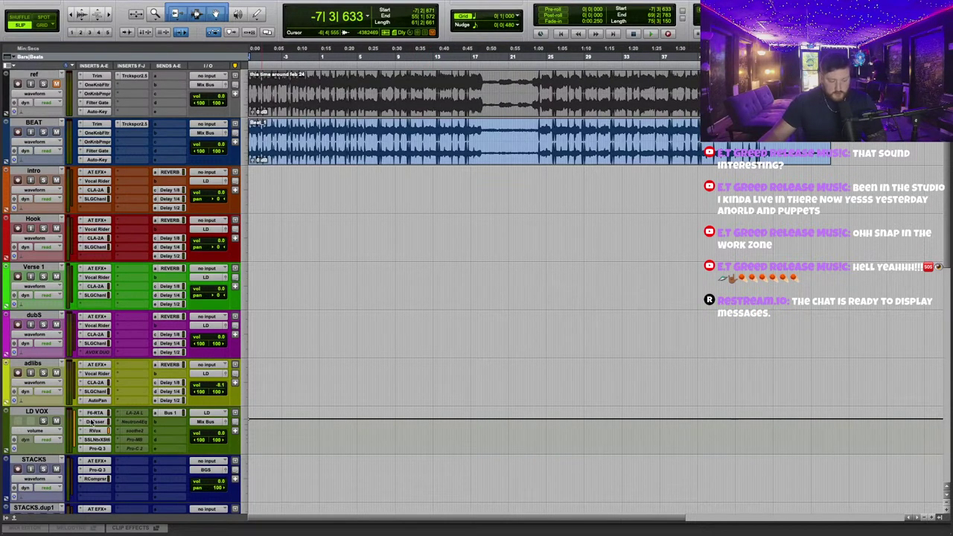
Bypass the A-E inserts on the LD VOX, adlibs, dubS, Verse 1, Hook and intro tracks.
scroll(155, 404, down, 4)
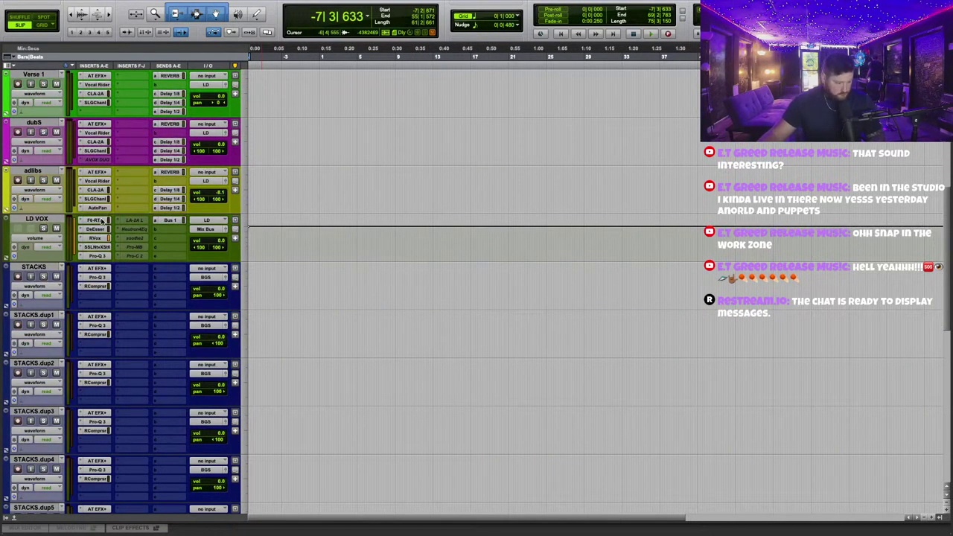
shift+super+click(102, 221)
click(104, 171)
click(103, 126)
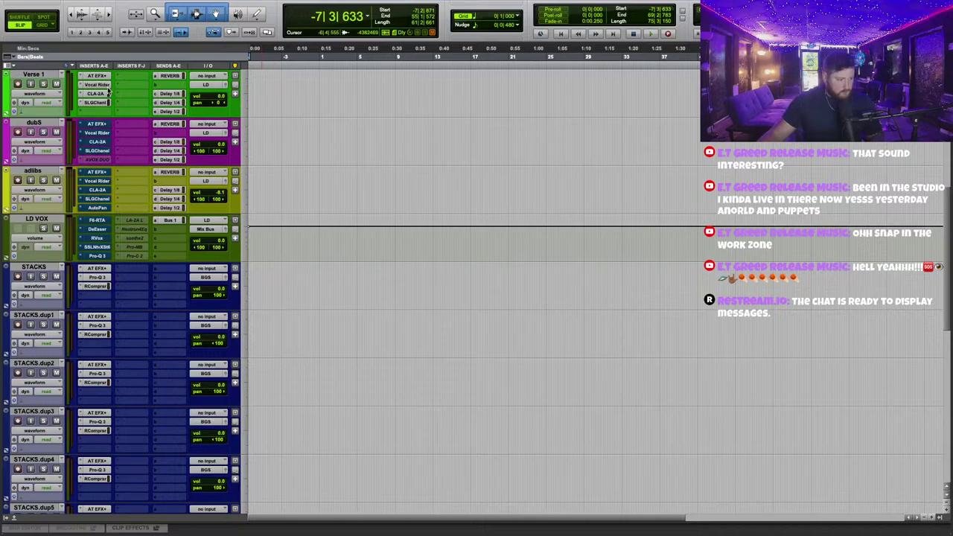
scroll(108, 77, up, 1)
click(98, 78)
click(102, 134)
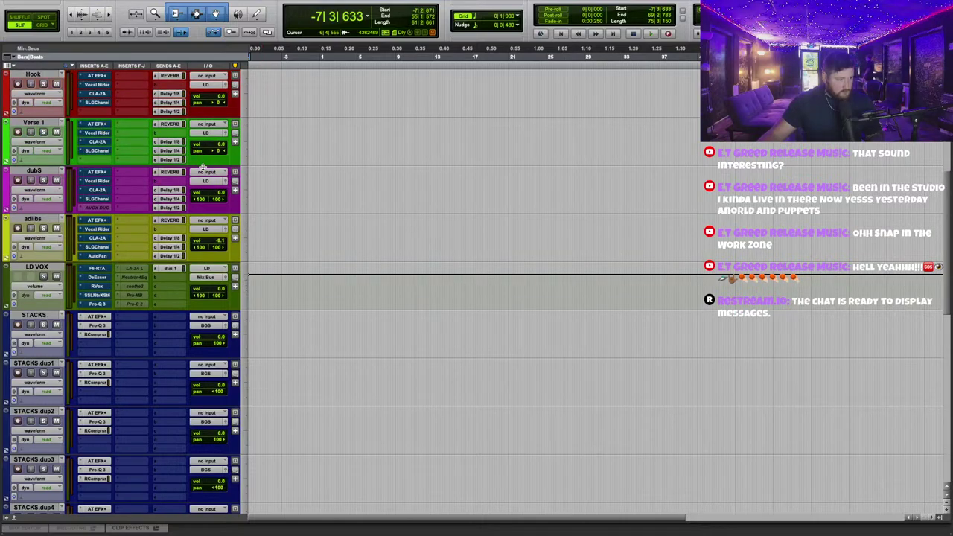
scroll(102, 141, up, 2)
click(102, 127)
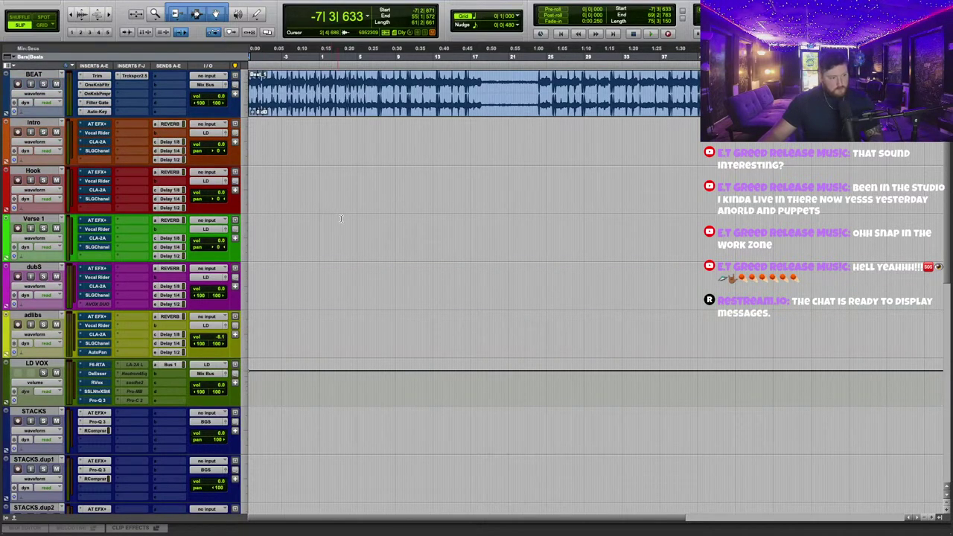
Import Lead 1_1.wav and Lead 2_1.wav from the 2-track folder onto the Hook and Verse 1 tracks.
key(ctrl+Left)
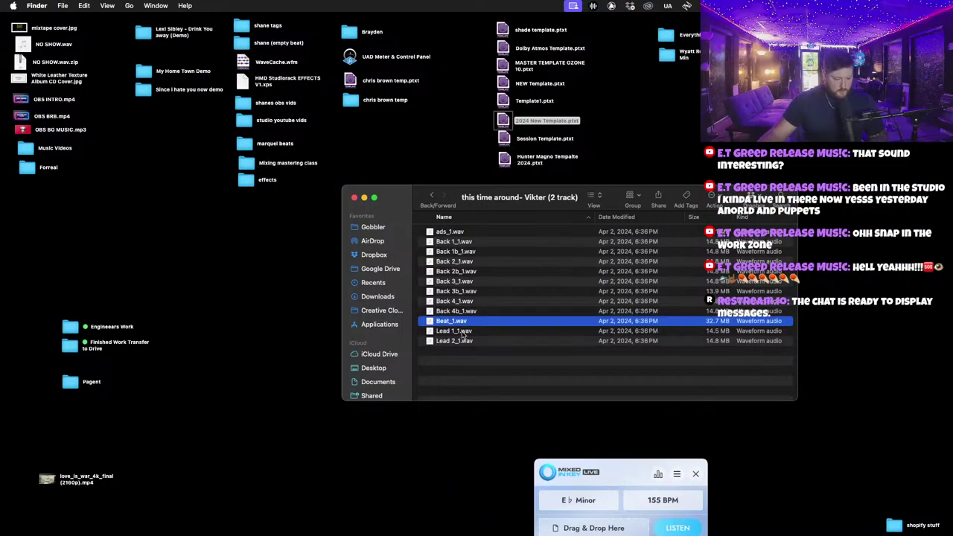
click(463, 333)
shift+click(464, 341)
key(ctrl+Right)
drag(463, 332, 311, 195)
click(319, 153)
Duplicate the Hook track once and move the Lead 2_1 clip from Verse 1 onto the copy.
click(43, 174)
right_click(42, 173)
click(93, 332)
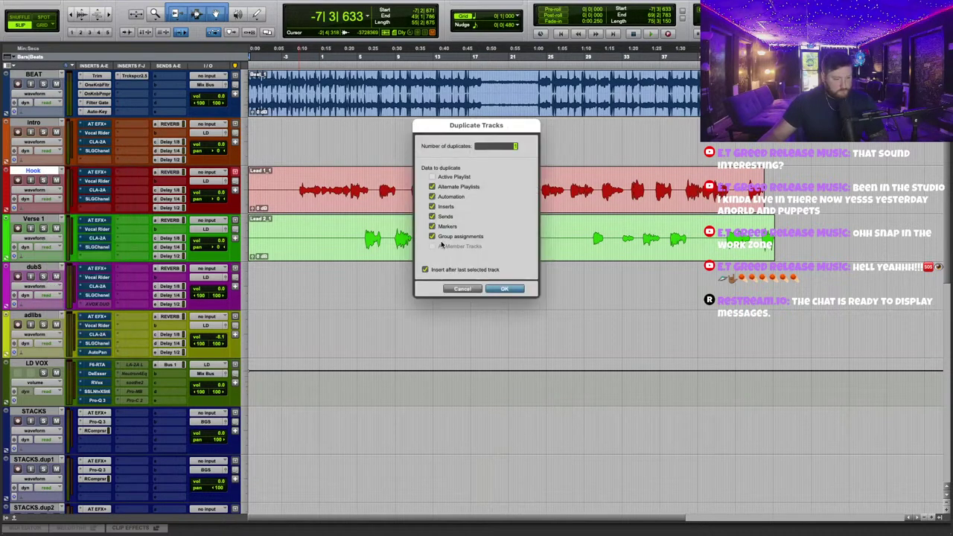
click(519, 290)
drag(309, 294, 301, 246)
scroll(417, 290, down, 1)
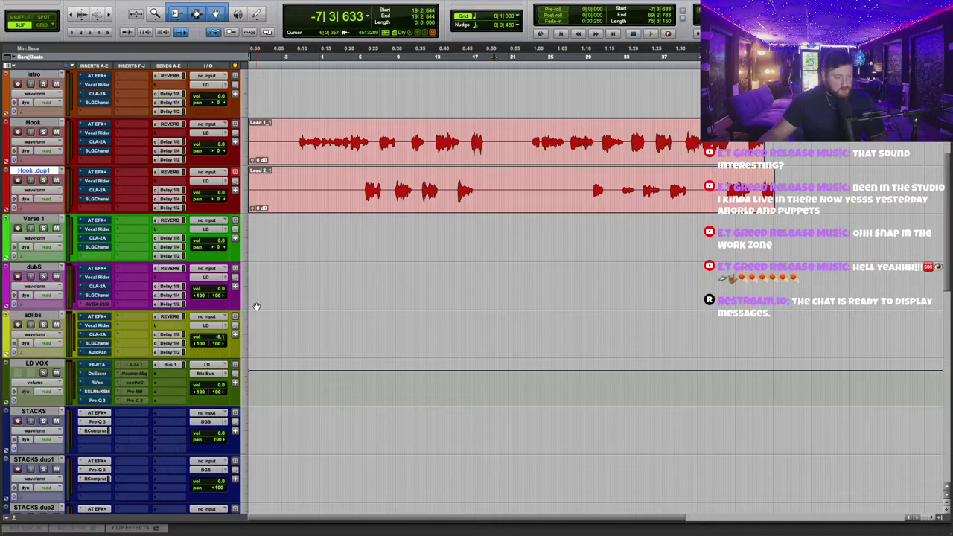
scroll(312, 307, down, 1)
key(super+Tab)
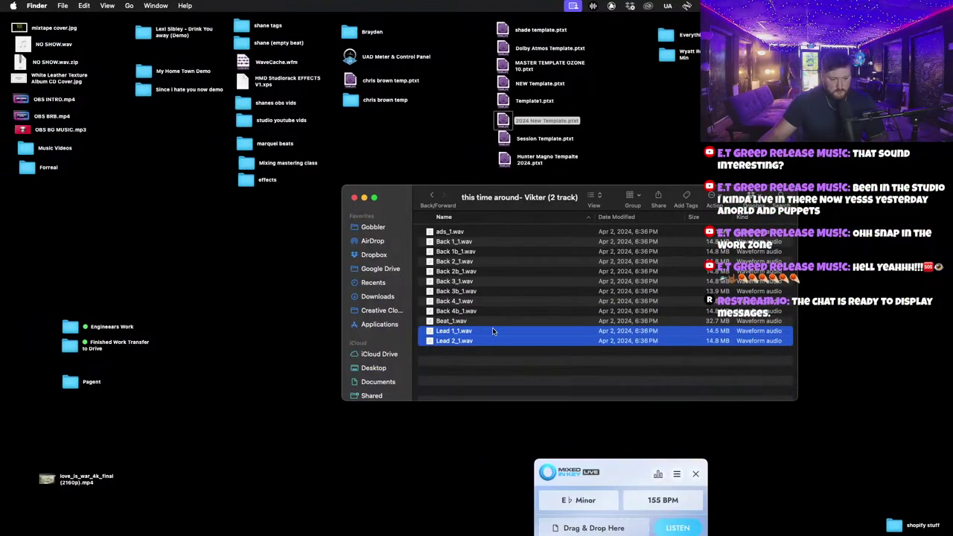
click(460, 322)
key(super+Tab)
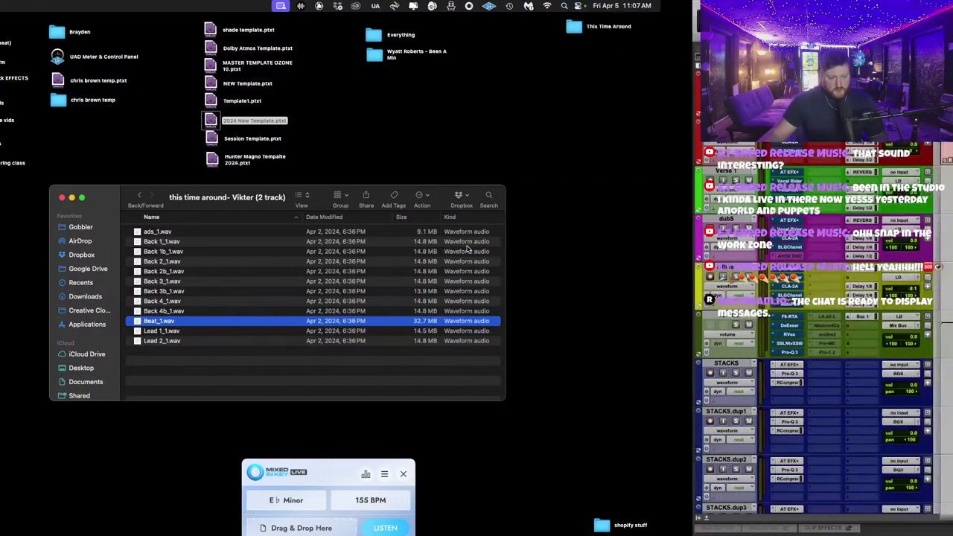
Bypass the A-E inserts on all the STACKS tracks, from STACKS to STACKS.dup5, and on the BGS VOX track.
scroll(451, 273, down, 3)
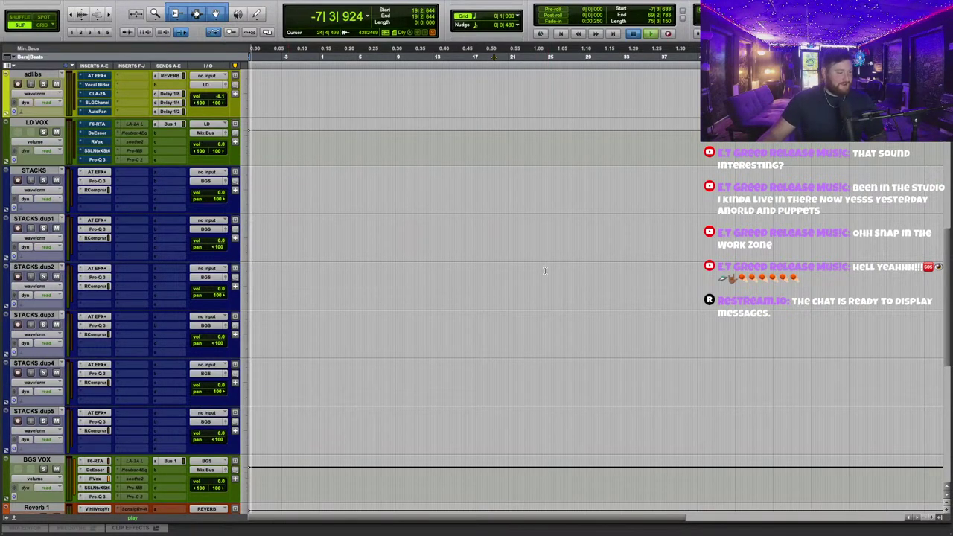
scroll(544, 271, up, 1)
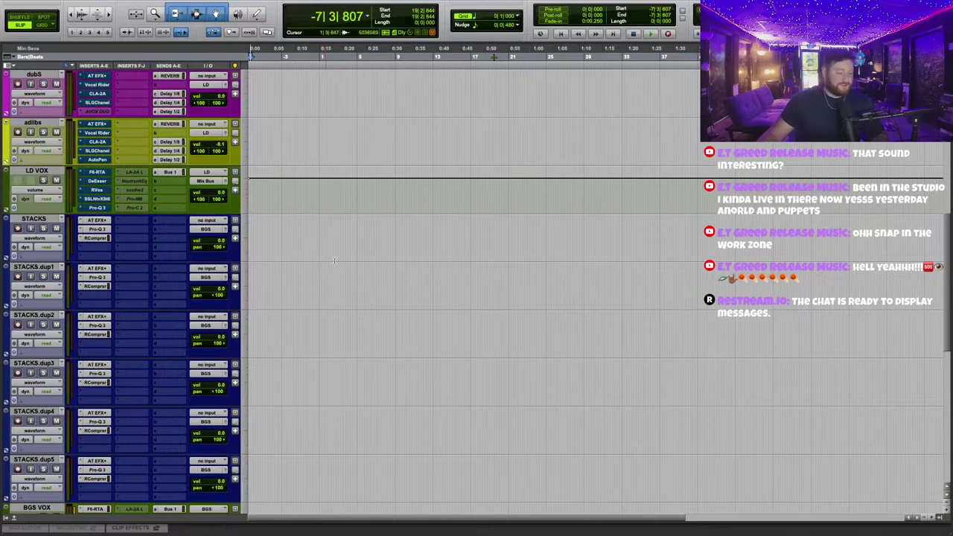
scroll(422, 299, down, 1)
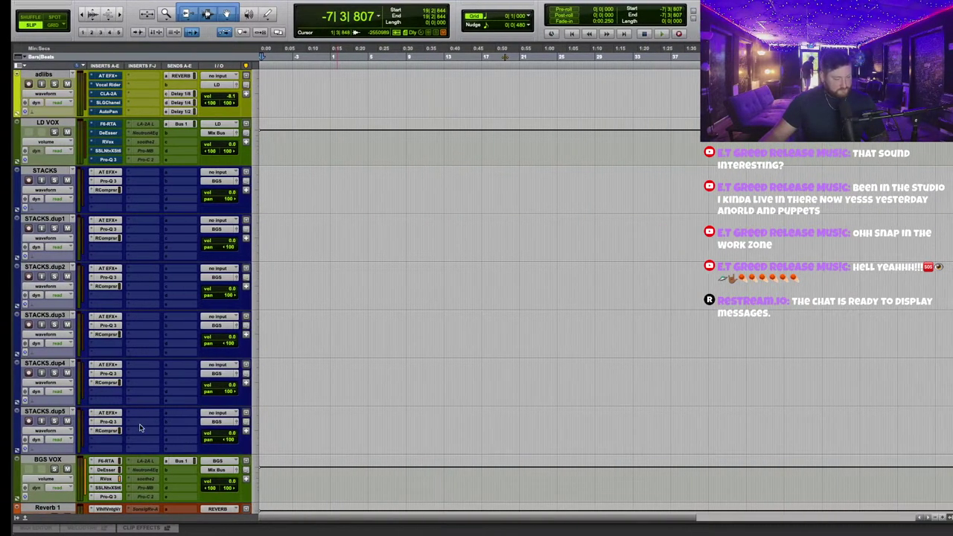
shift+super+click(100, 413)
shift+super+click(100, 365)
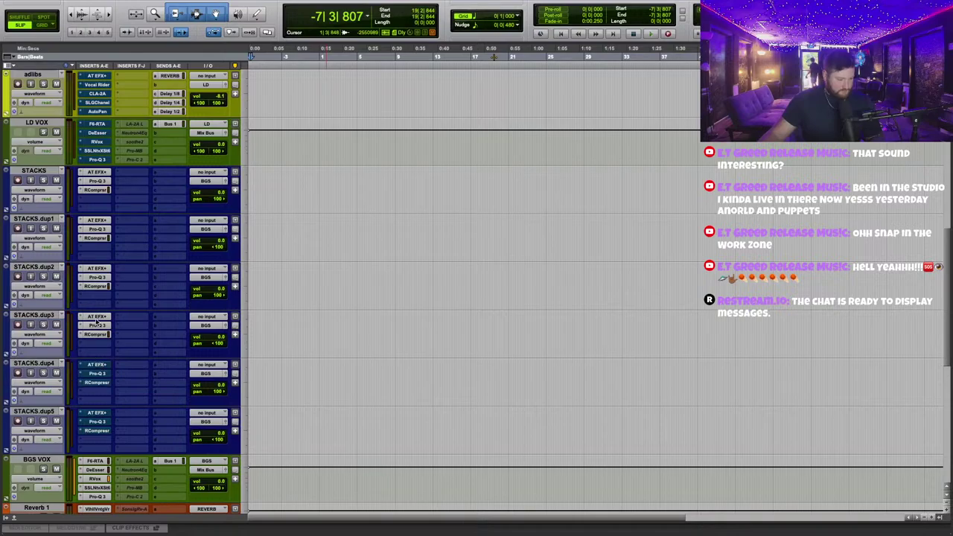
shift+super+click(98, 317)
shift+super+click(97, 267)
super+click(97, 222)
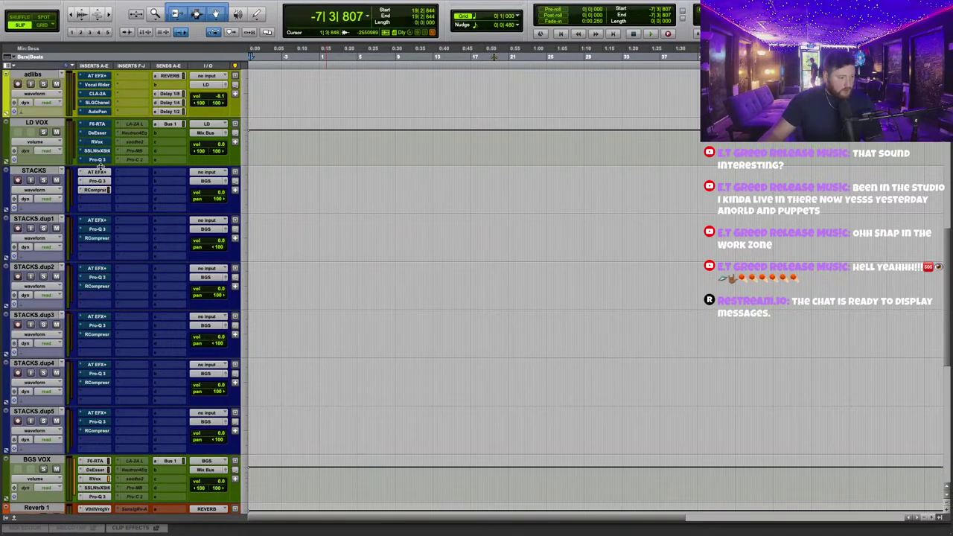
super+click(100, 173)
shift+super+click(96, 462)
Import ads_1.wav from the 2-track folder onto the adlibs track at the session start.
key(ctrl+Left)
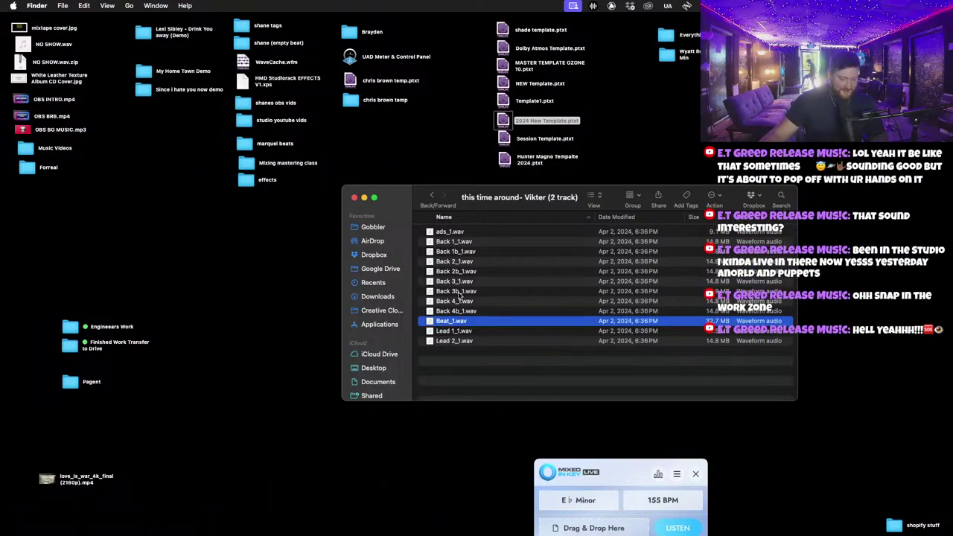
drag(451, 231, 320, 236)
key(ctrl+Right)
scroll(387, 283, up, 5)
Import Back 1_1, Back 1b_1, Back 2_1, Back 2b_1 and Back 3_1 onto the tracks from STACKS to STACKS.dup4.
key(ctrl+Left)
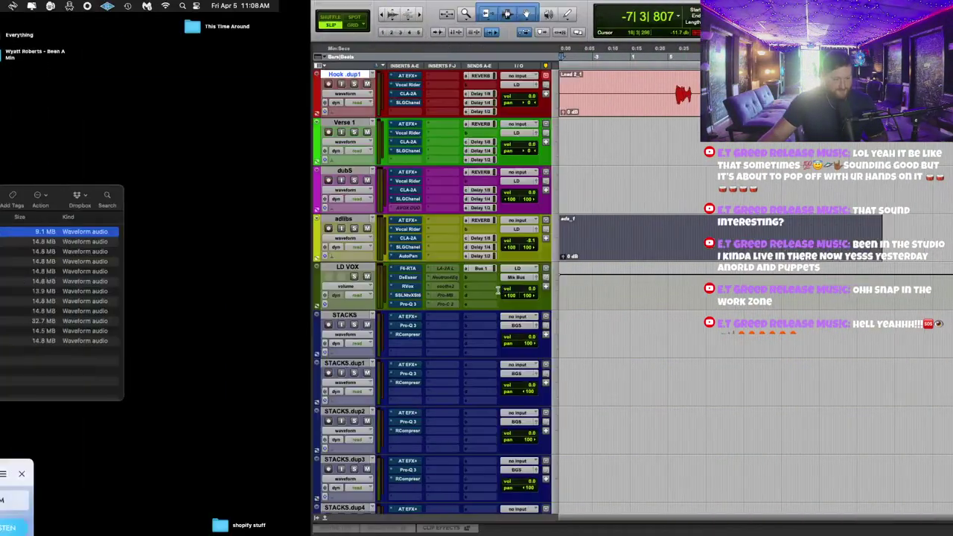
click(448, 243)
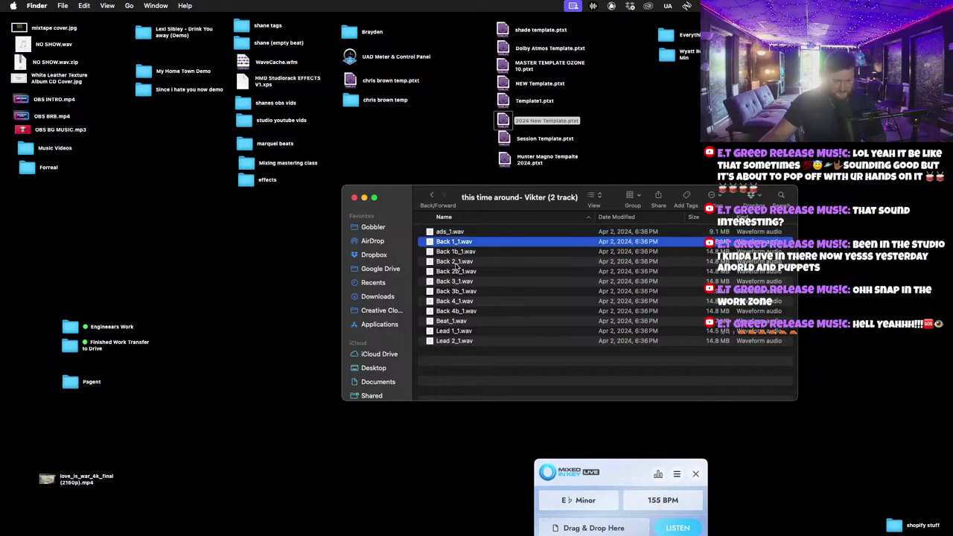
shift+click(465, 275)
drag(465, 245, 320, 334)
key(ctrl+Right)
Duplicate the STACKS.dup5 track three times.
scroll(320, 334, down, 4)
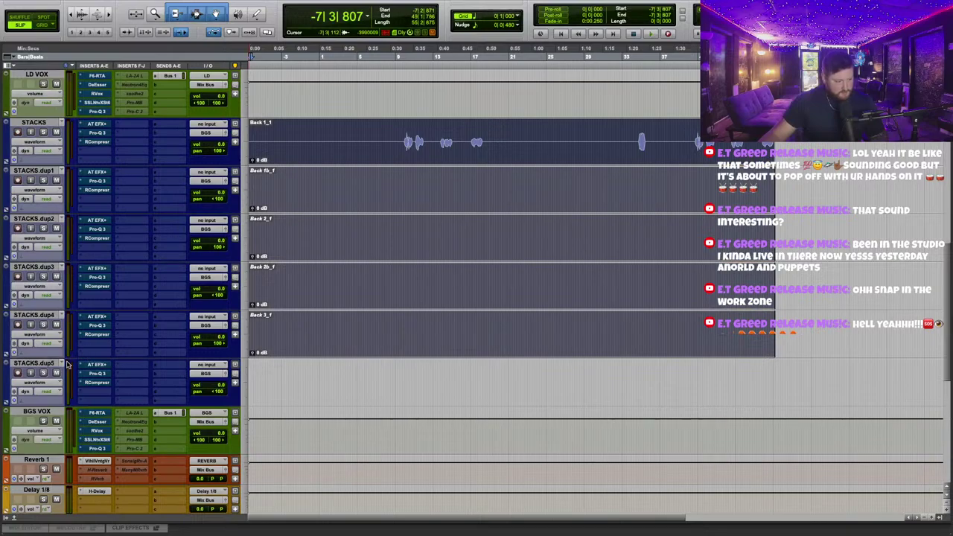
right_click(56, 364)
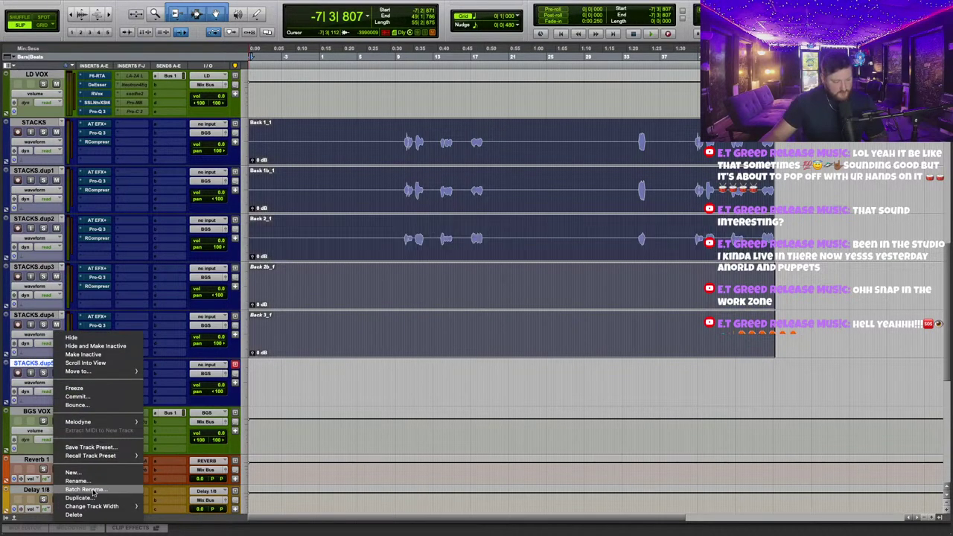
click(81, 497)
click(507, 292)
Import Back 3b_1, Back 4_1 and Back 4b_1 onto the STACKS.dup5, STACKS.dup6 and STACKS.dup7 tracks.
scroll(542, 314, down, 3)
key(ctrl+Left)
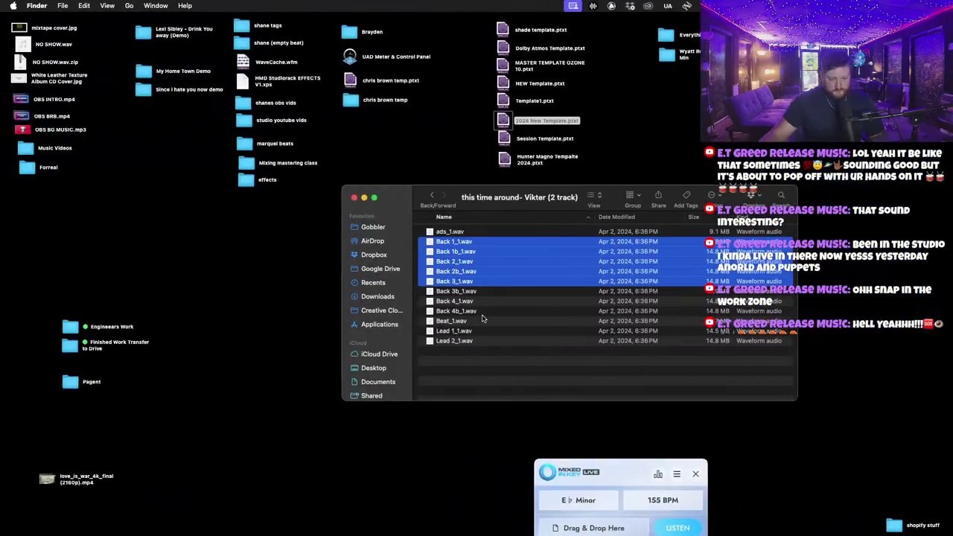
click(460, 293)
shift+click(462, 311)
drag(466, 295, 384, 292)
key(ctrl+Right)
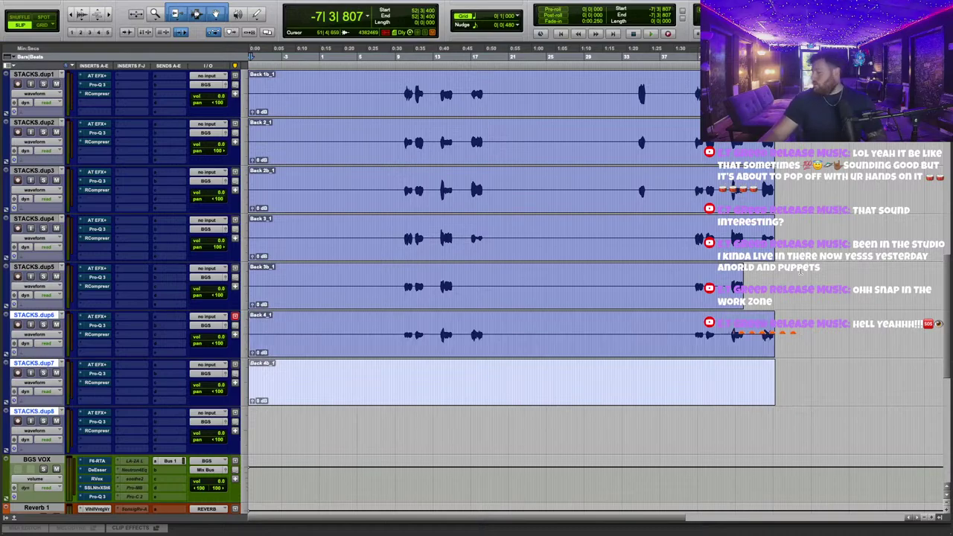
Delete the unused Verse 1 and dubS tracks.
scroll(738, 325, up, 5)
scroll(408, 332, down, 7)
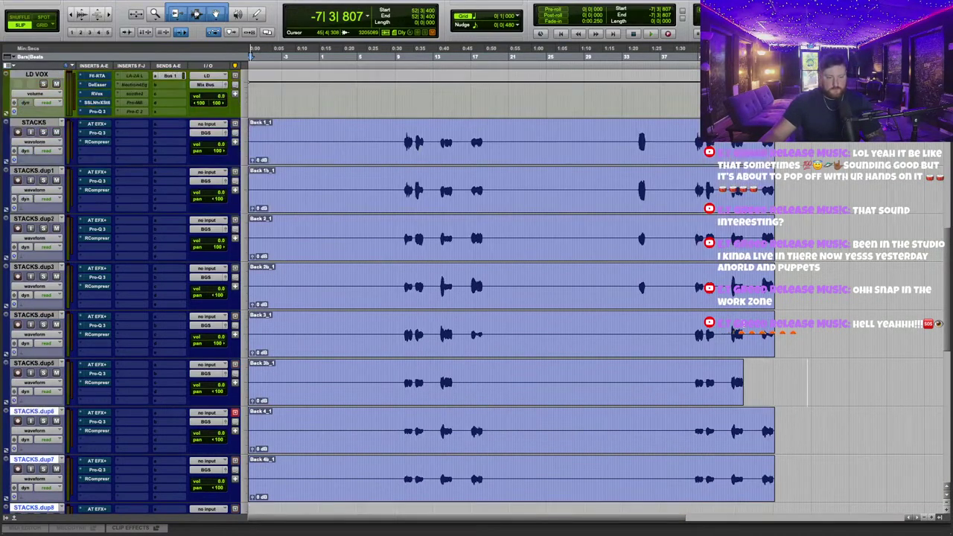
scroll(370, 347, up, 10)
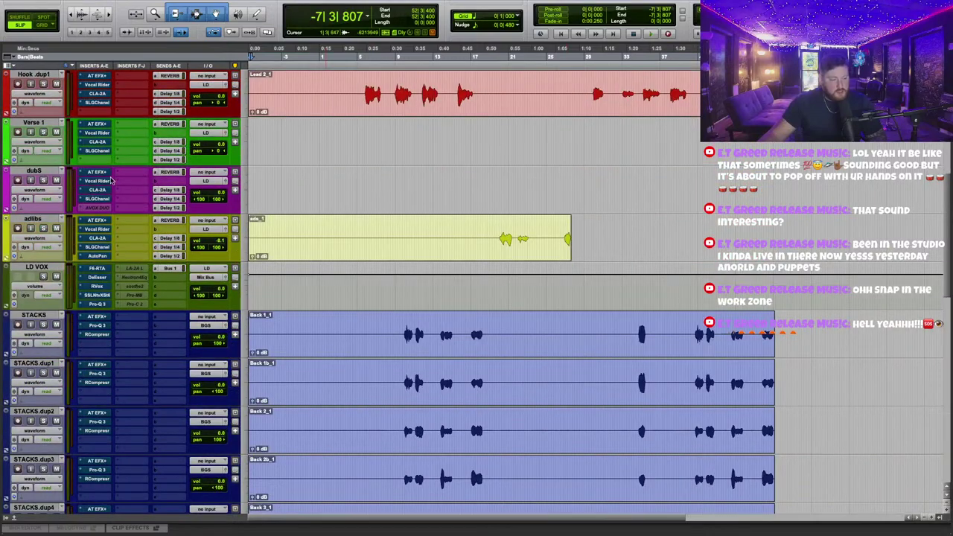
click(54, 153)
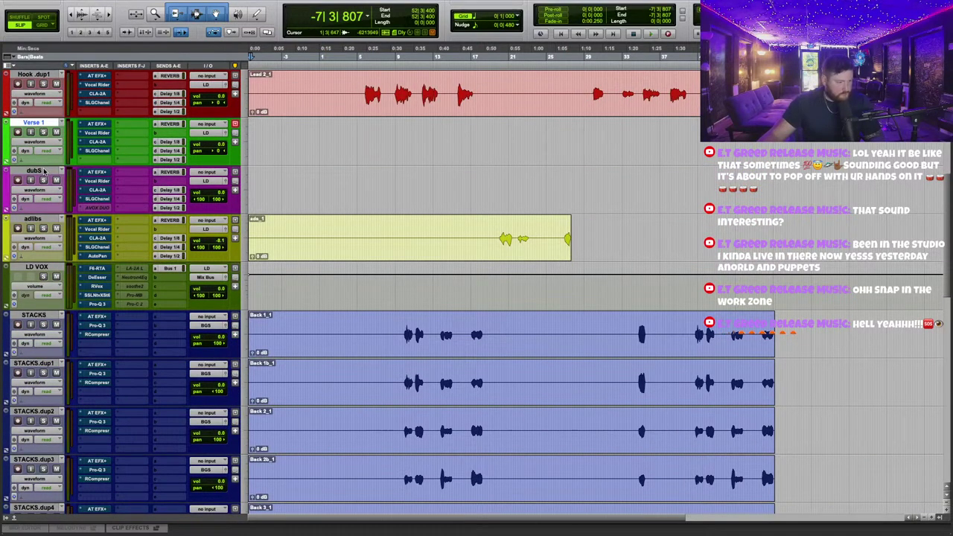
shift+click(44, 171)
right_click(44, 171)
click(94, 351)
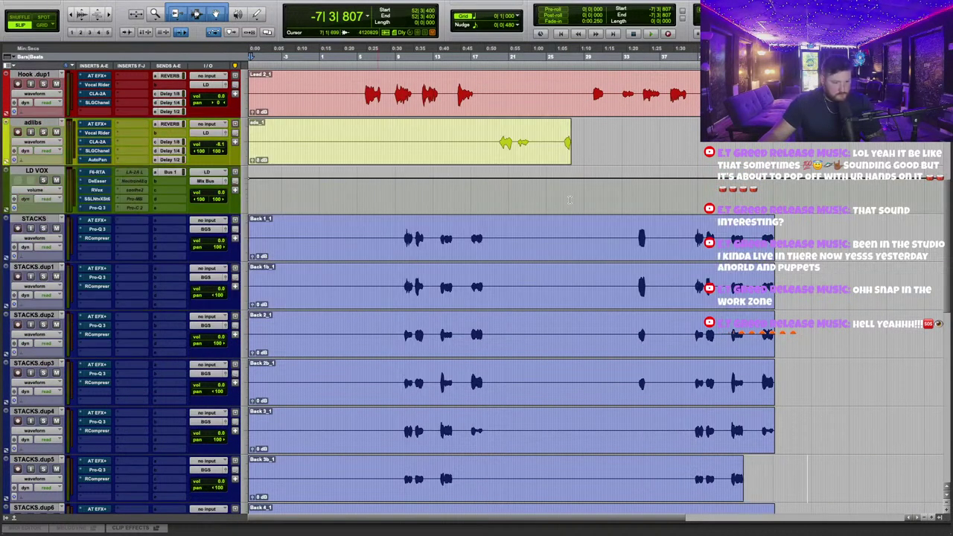
Play the session and select the silent section before the first vocal phrase, starting on the Hook track.
scroll(567, 201, up, 7)
key(space)
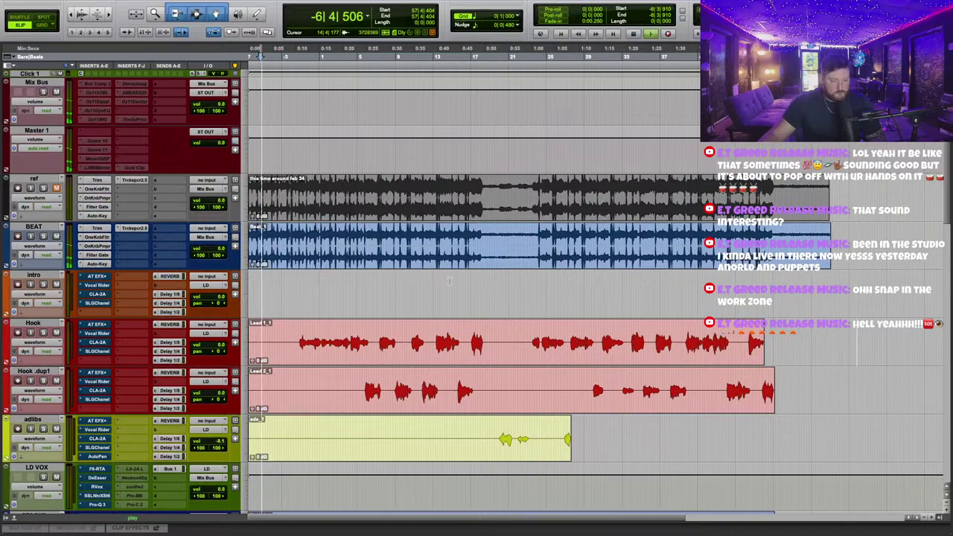
scroll(449, 281, up, 3)
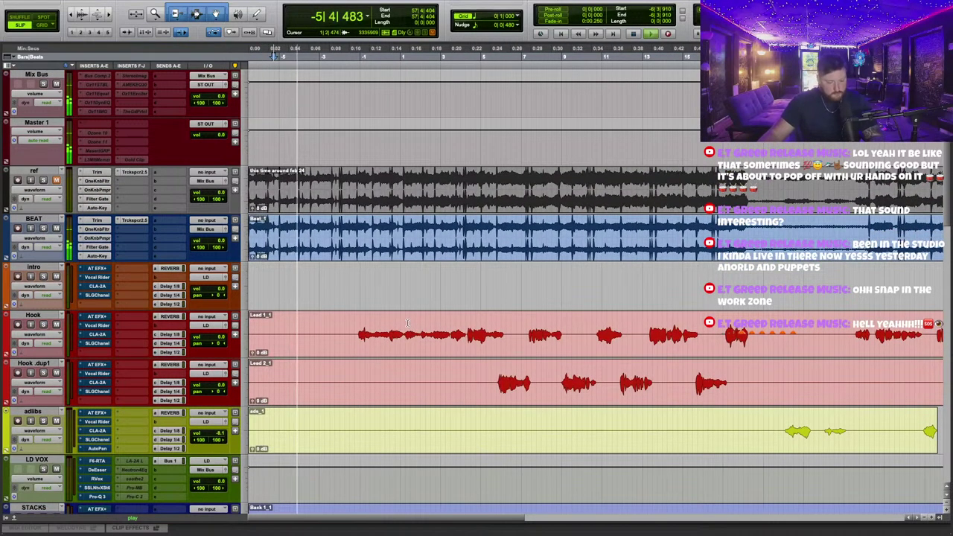
drag(352, 323, 232, 318)
scroll(233, 318, down, 2)
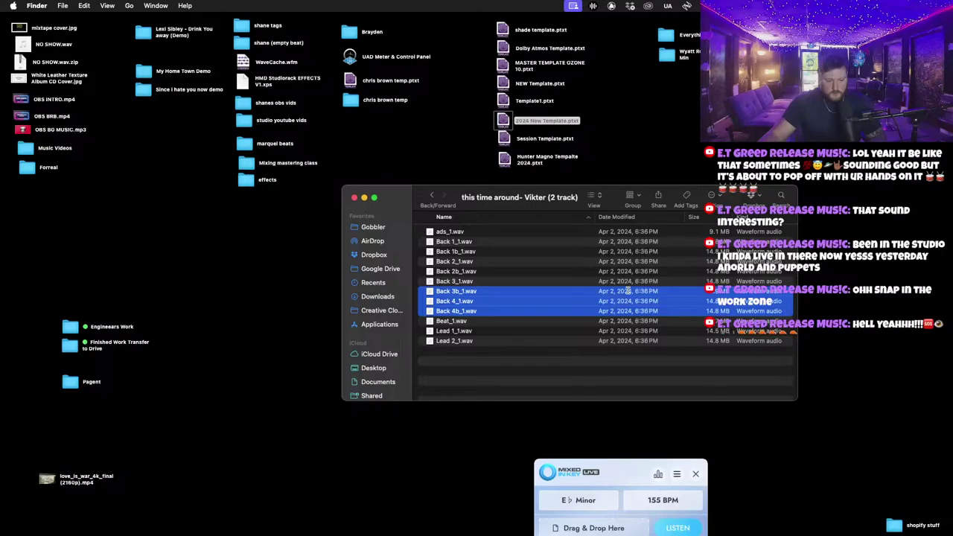
Analyze the key and tempo of Beat_1.wav in Mixed In Key Live and return to the Pro Tools session.
click(454, 322)
drag(454, 324, 599, 531)
drag(620, 480, 593, 433)
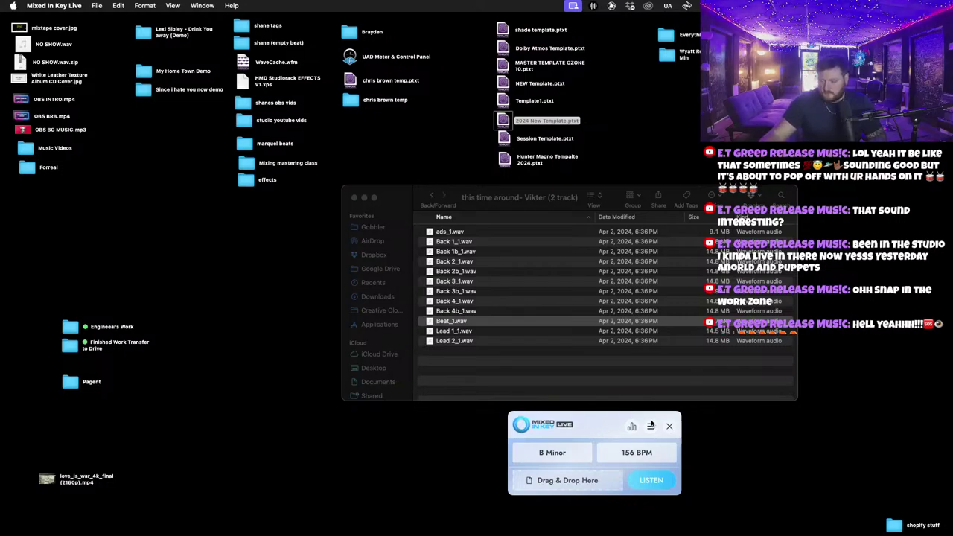
key(ctrl+Right)
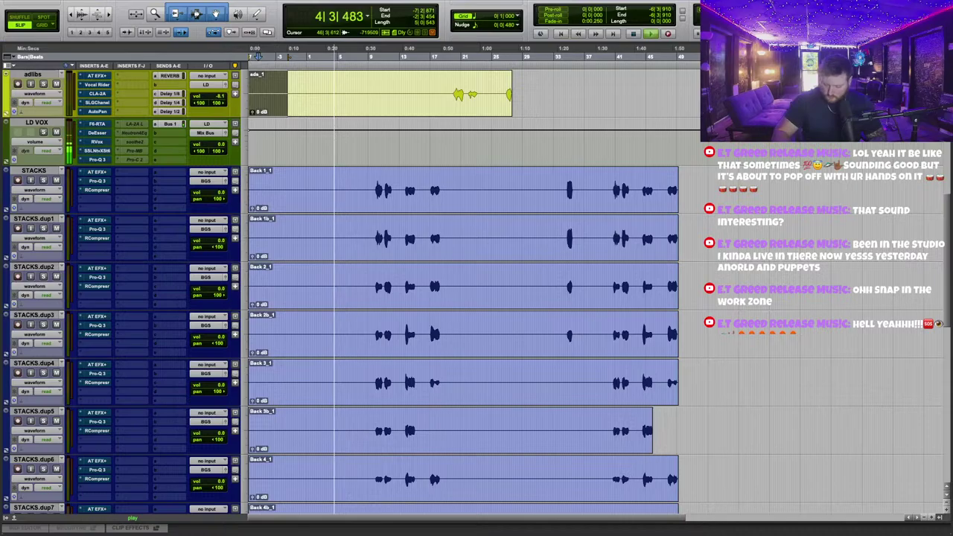
Examine the start of the clips on the vocal and STACKS tracks during playback, and stop playback.
scroll(678, 314, up, 7)
scroll(734, 345, down, 10)
scroll(425, 378, up, 10)
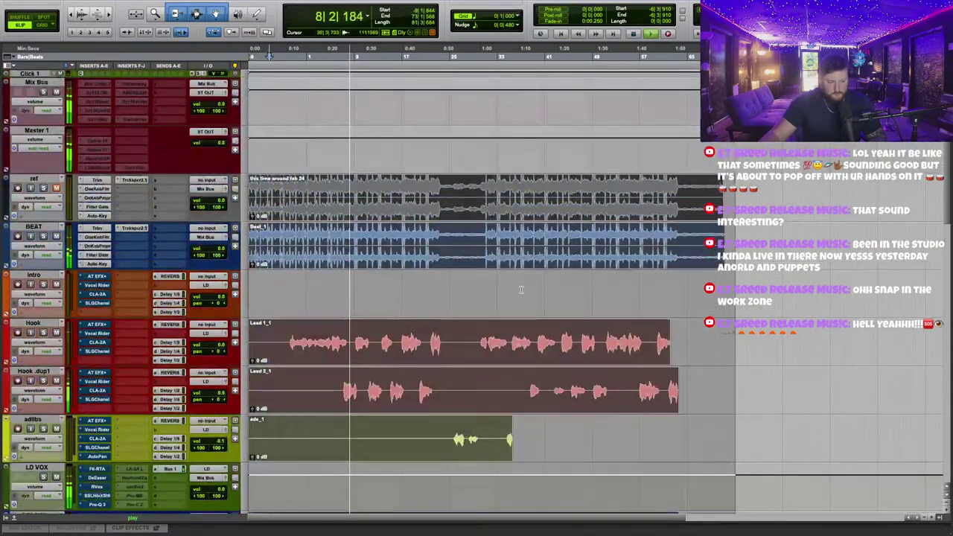
key(t)
key(t)
key(t)
key(t)
scroll(480, 263, down, 5)
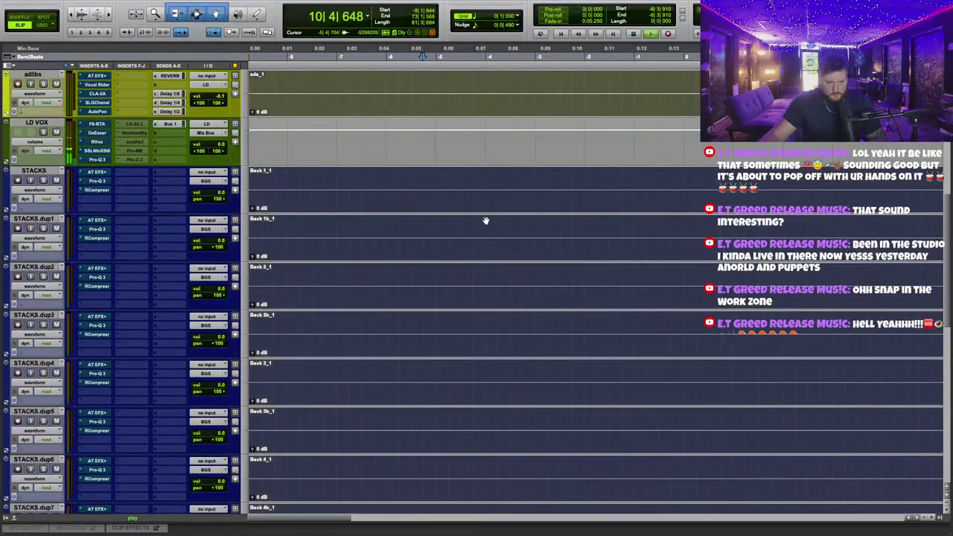
scroll(484, 223, down, 5)
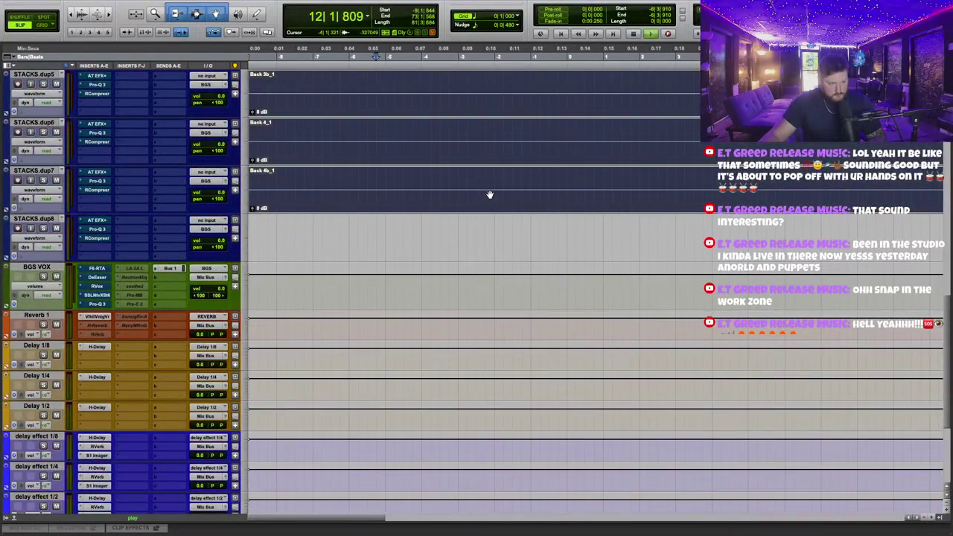
key(r)
key(r)
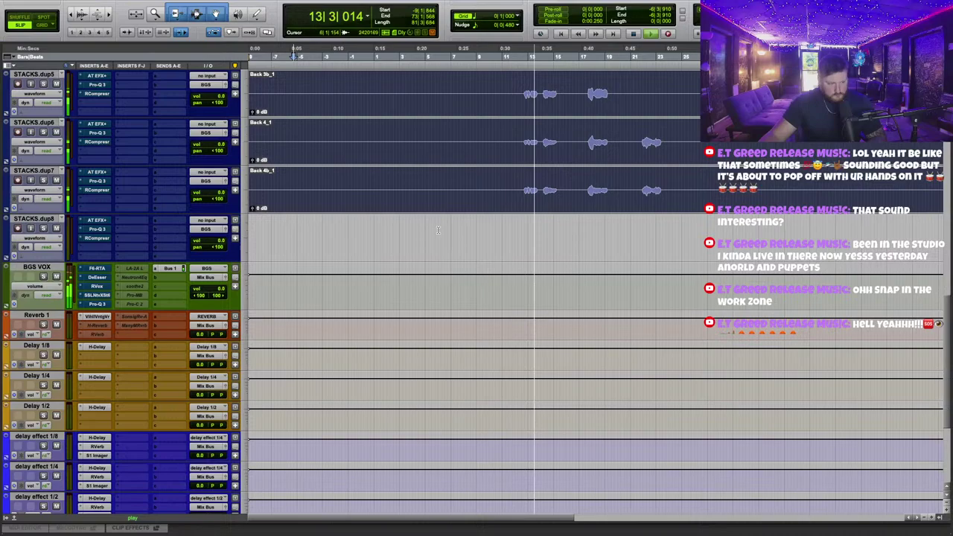
key(space)
key(r)
Examine the backing vocal clips on the STACKS tracks, placing the cursor near their last phrases.
scroll(429, 243, up, 5)
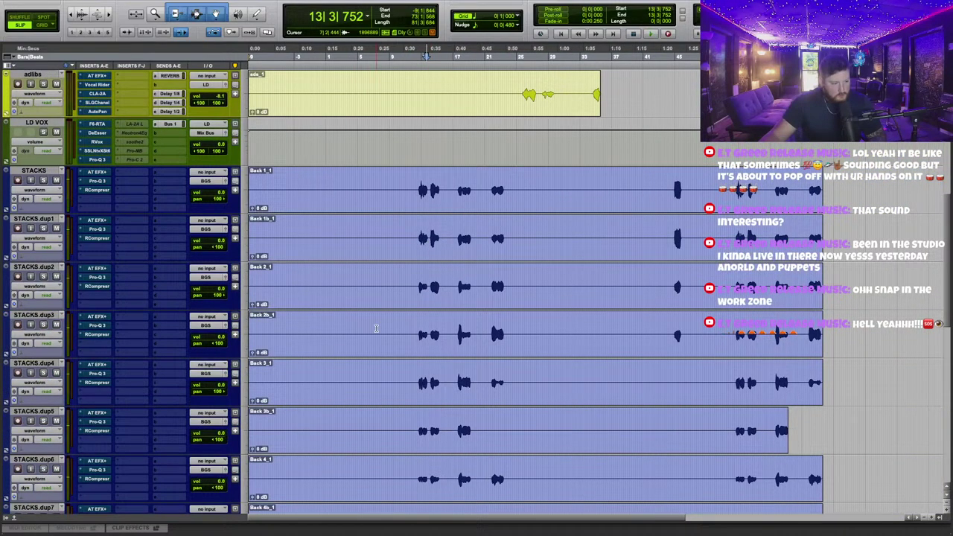
scroll(376, 328, down, 2)
scroll(457, 135, up, 1)
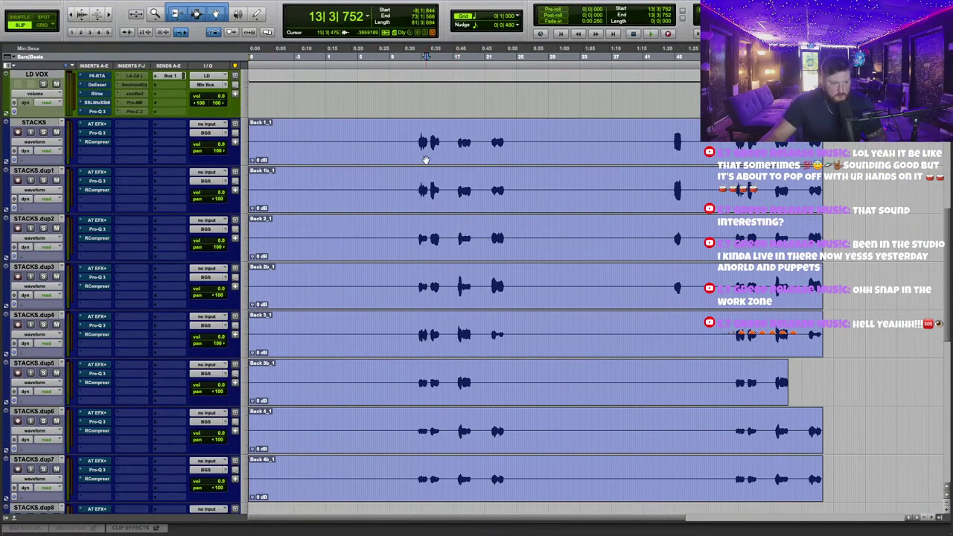
click(728, 156)
click(726, 198)
click(725, 248)
click(726, 302)
click(740, 347)
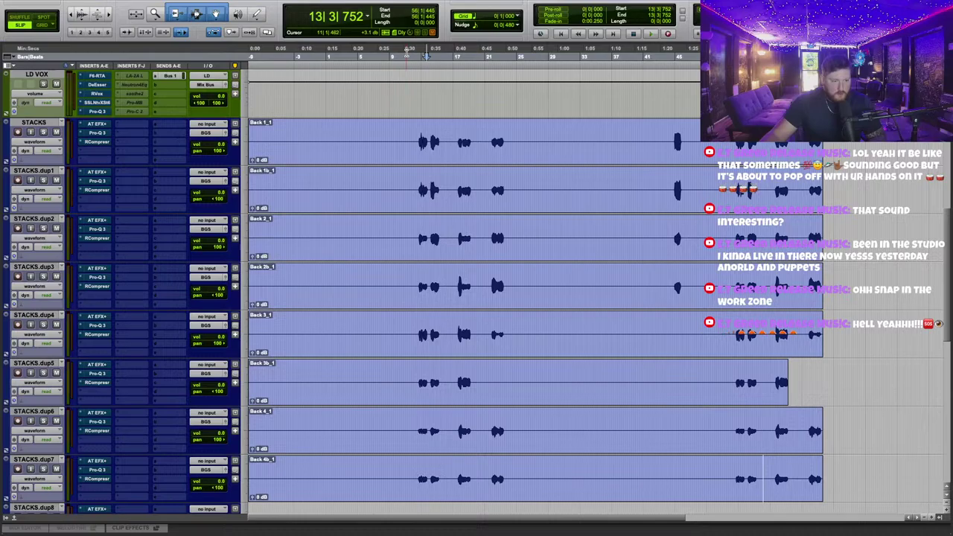
Start playback from about bar -4 and select all clips on every track over the full song length.
click(290, 57)
key(space)
scroll(551, 328, up, 8)
scroll(624, 348, down, 4)
scroll(632, 350, up, 4)
scroll(884, 215, down, 8)
drag(891, 269, 164, 258)
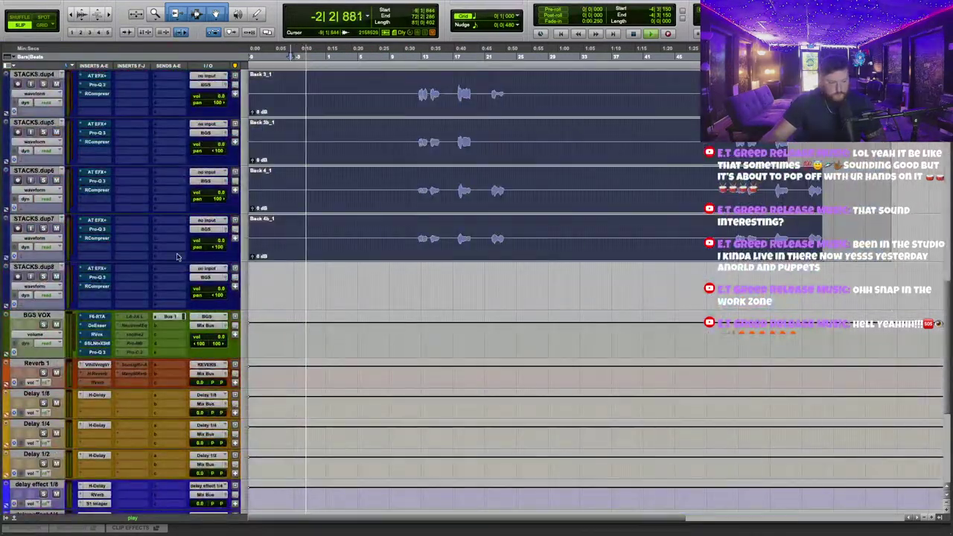
Route the ref track's output to ST OUT (Stereo) and lower its volume to -6.6 dB.
scroll(294, 237, up, 8)
click(207, 189)
mouse_move(215, 191)
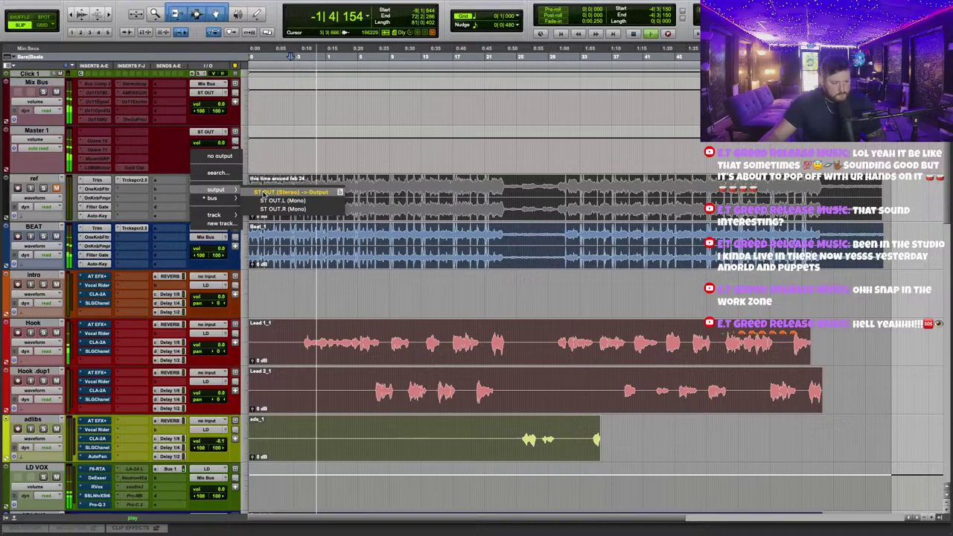
click(261, 192)
drag(222, 201, 221, 223)
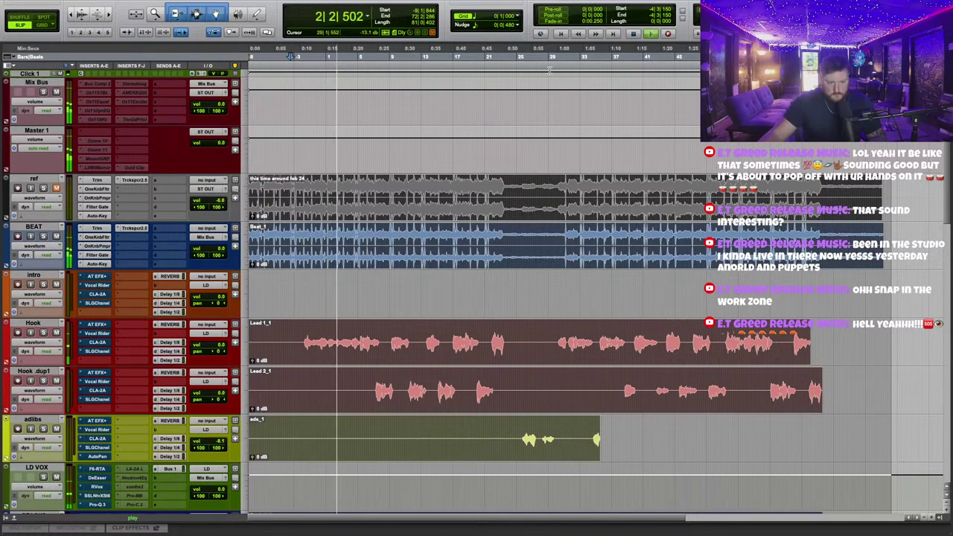
Shift all selected clips later together so the beat hit just after bar 31 lands near bar 32.
scroll(547, 95, up, 10)
scroll(603, 216, right, 3)
scroll(590, 234, up, 1)
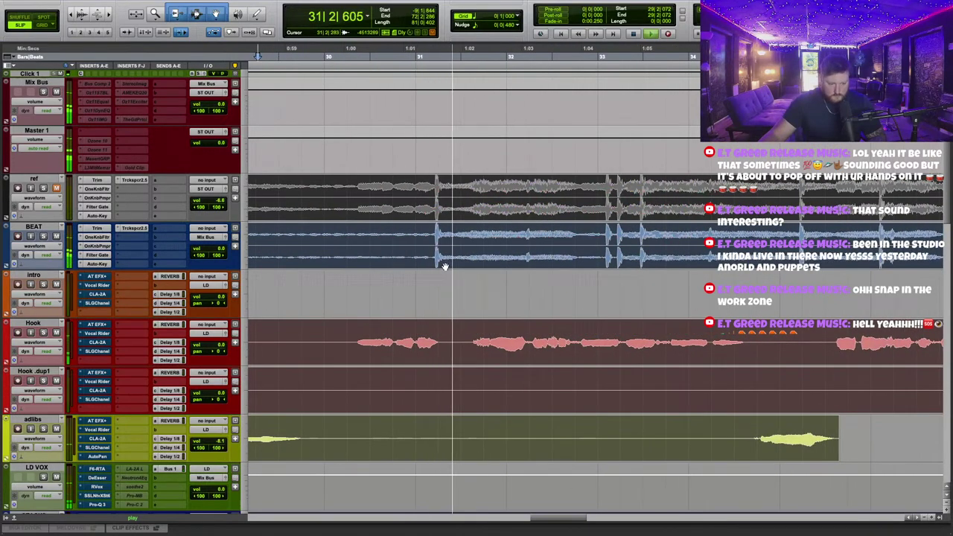
drag(448, 265, 521, 263)
Fine-adjust the position of all selected clips so the start of the beat hit aligns with 32|1|000.
scroll(525, 262, up, 5)
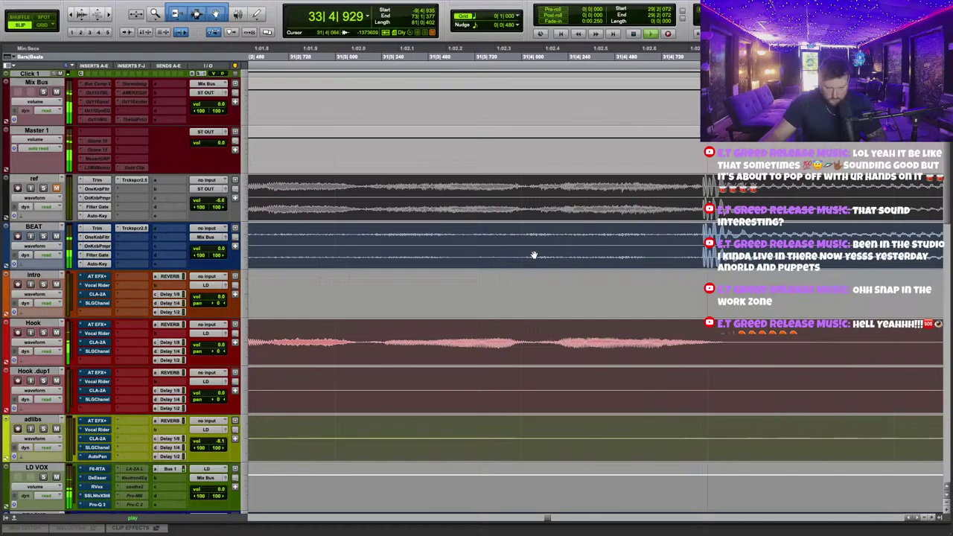
scroll(521, 255, left, 3)
scroll(576, 243, up, 4)
scroll(568, 250, right, 3)
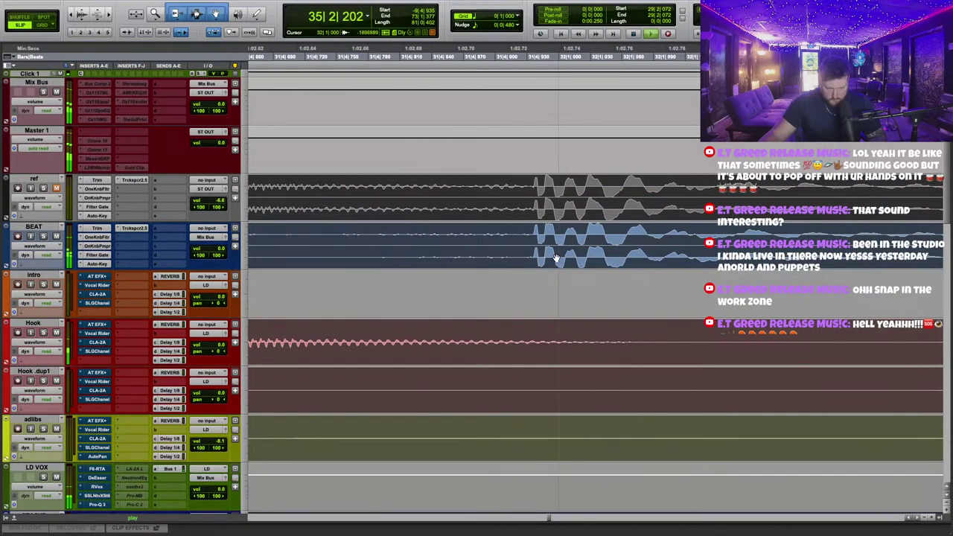
drag(551, 261, 571, 261)
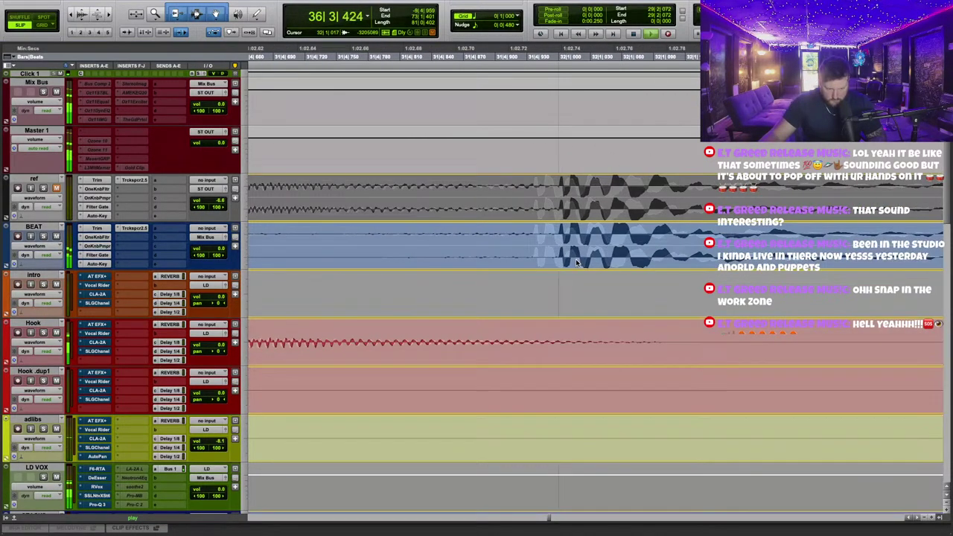
Trim the silent start of the adlibs clip up to just before its first phrase.
key(ctrl+bracketleft)
key(ctrl+bracketleft)
key(ctrl+bracketleft)
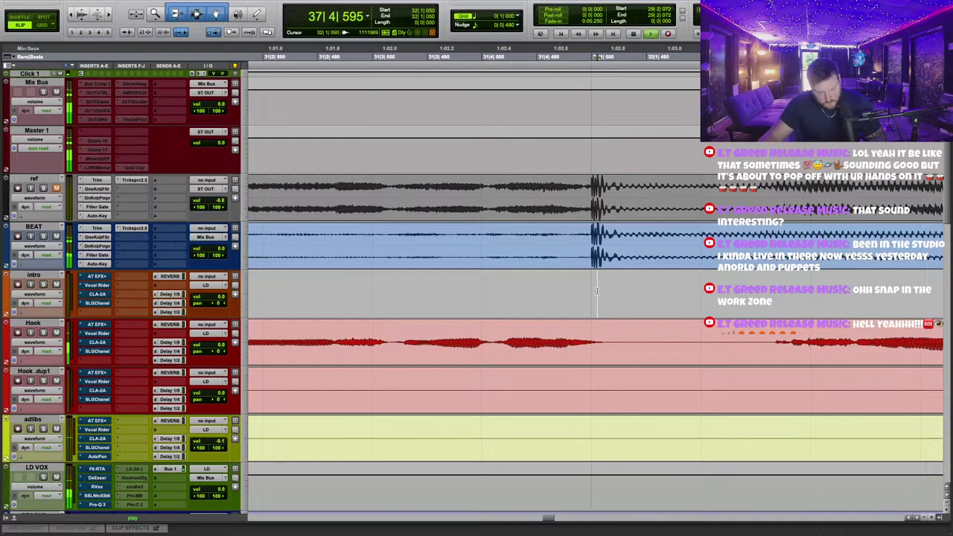
key(ctrl+bracketleft)
key(ctrl+bracketleft)
key(ctrl+bracketleft)
key(ctrl+bracketleft)
key(ctrl+bracketleft)
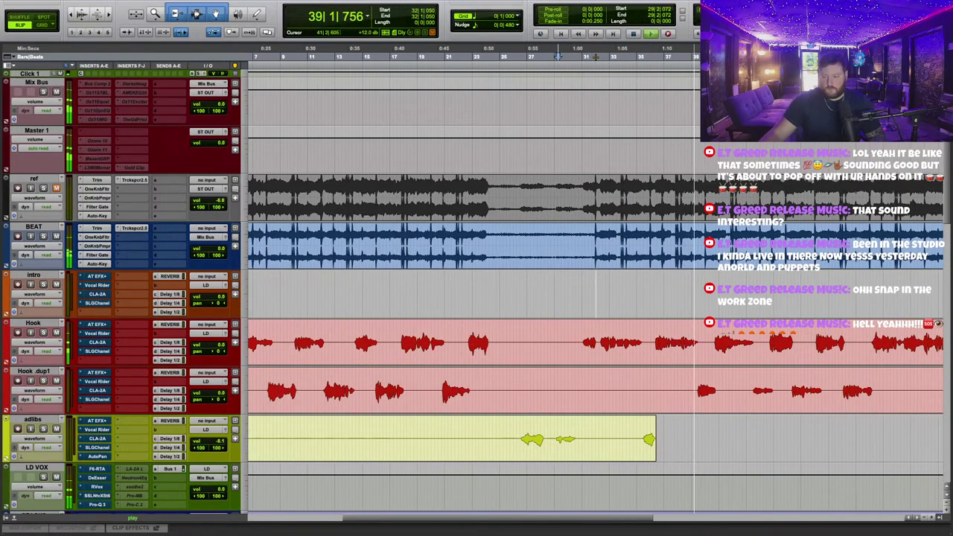
scroll(711, 250, down, 4)
key(r)
key(t)
key(t)
key(t)
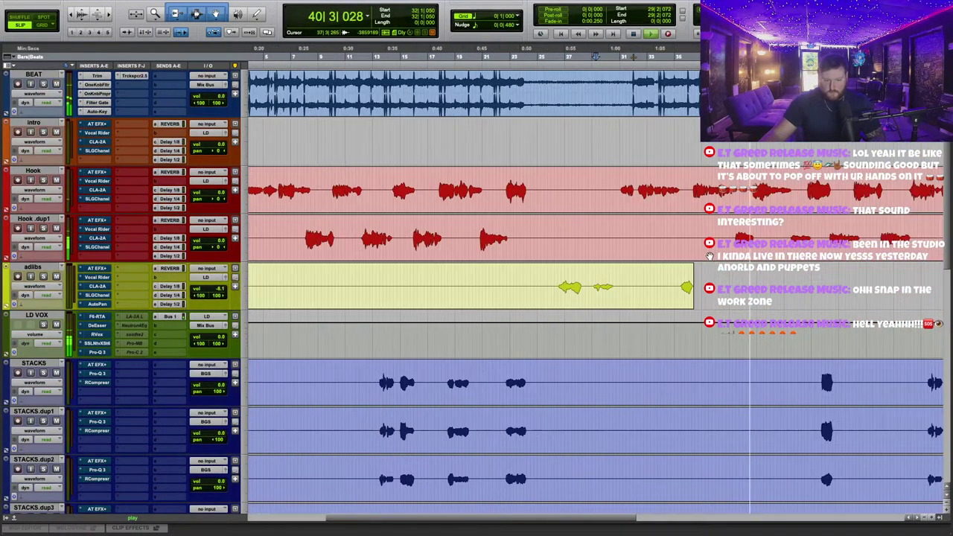
key(r)
key(r)
scroll(611, 284, left, 5)
key(r)
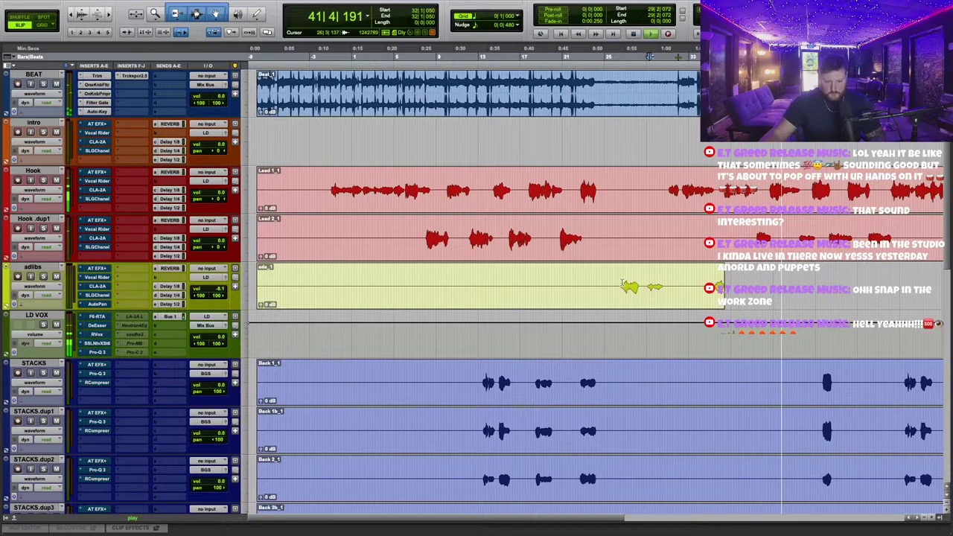
click(614, 277)
key(a)
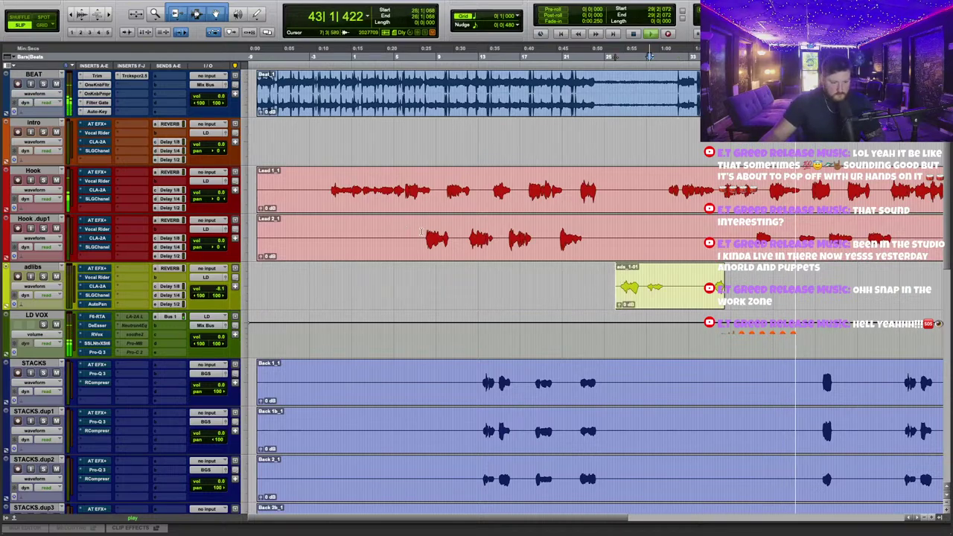
Trim the silent starts of the Hook.dup1 and Hook clips up to just before their first vocals.
click(422, 228)
key(a)
click(326, 184)
key(a)
click(383, 177)
Remove the empty beginning of all the STACKS background vocal clips up to just before their first phrases near bar 13.
scroll(446, 168, down, 2)
key(r)
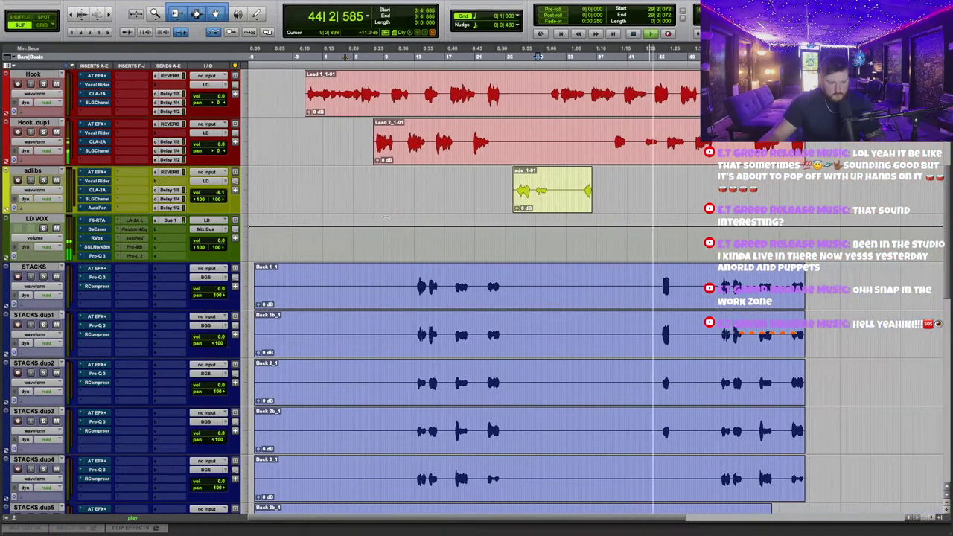
scroll(447, 168, down, 4)
drag(253, 83, 411, 411)
scroll(521, 387, up, 1)
key(Delete)
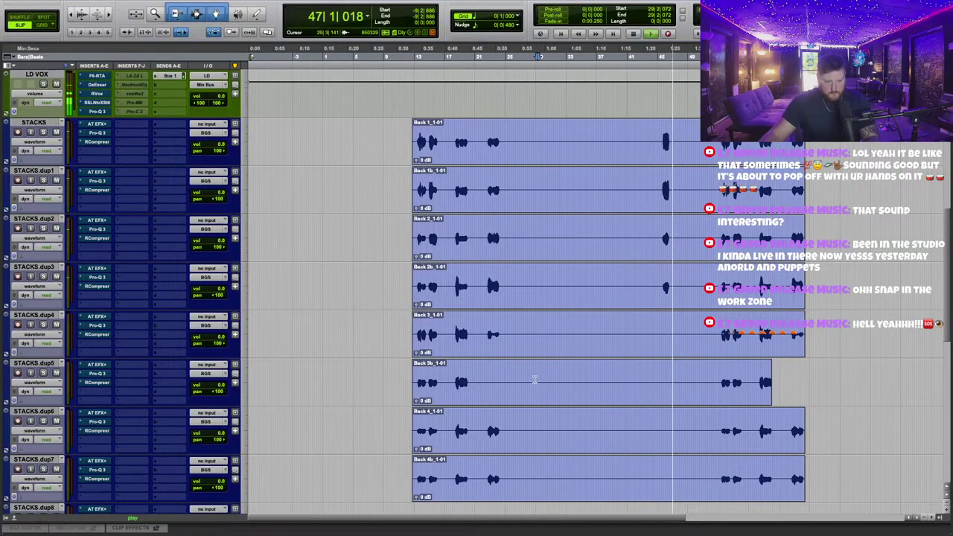
Lower the BGS VOX track's volume to -13.2 dB and mute the track.
scroll(520, 368, down, 3)
drag(220, 434, 228, 440)
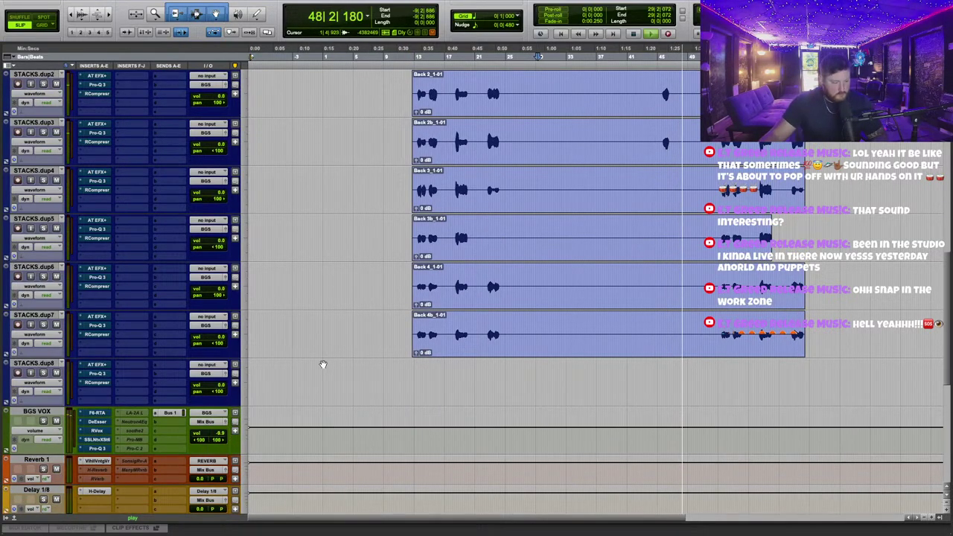
scroll(334, 351, up, 2)
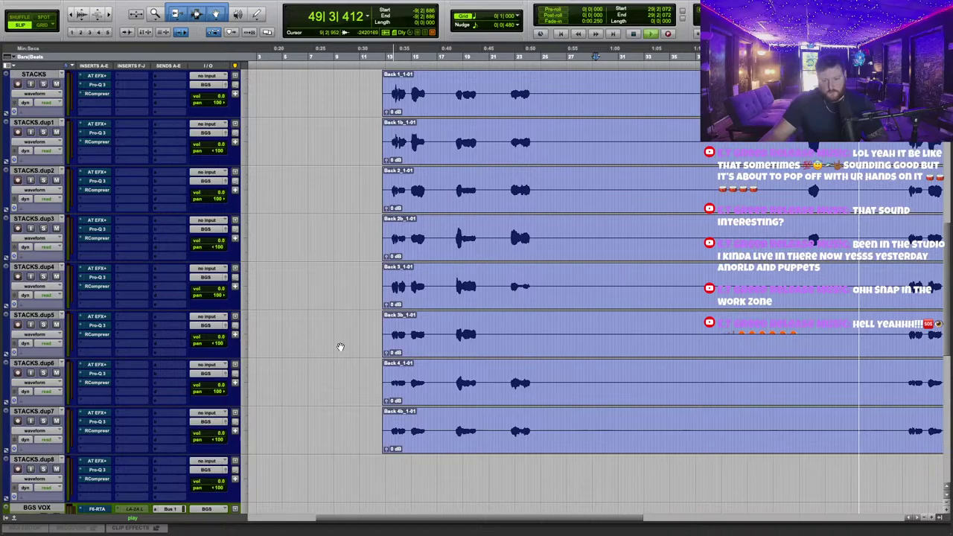
scroll(340, 347, up, 8)
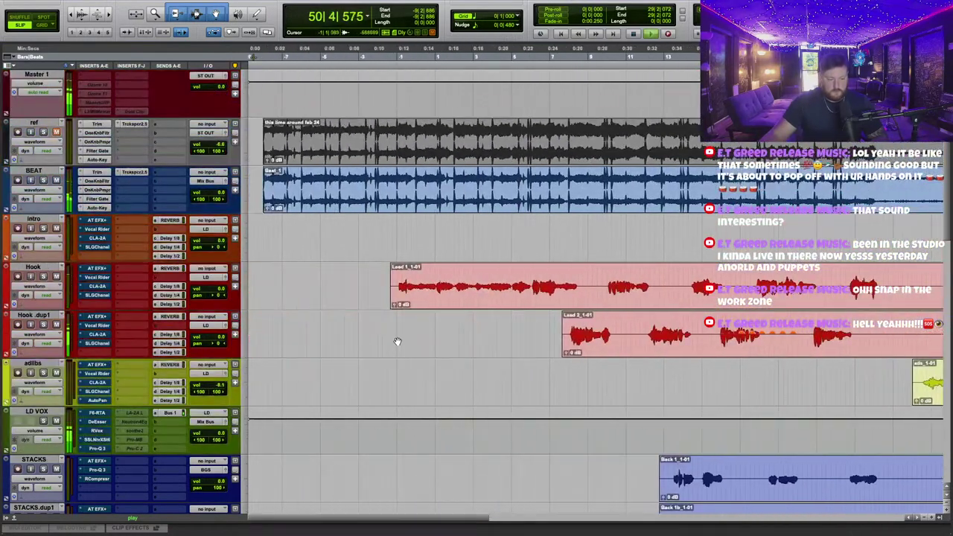
scroll(394, 335, down, 12)
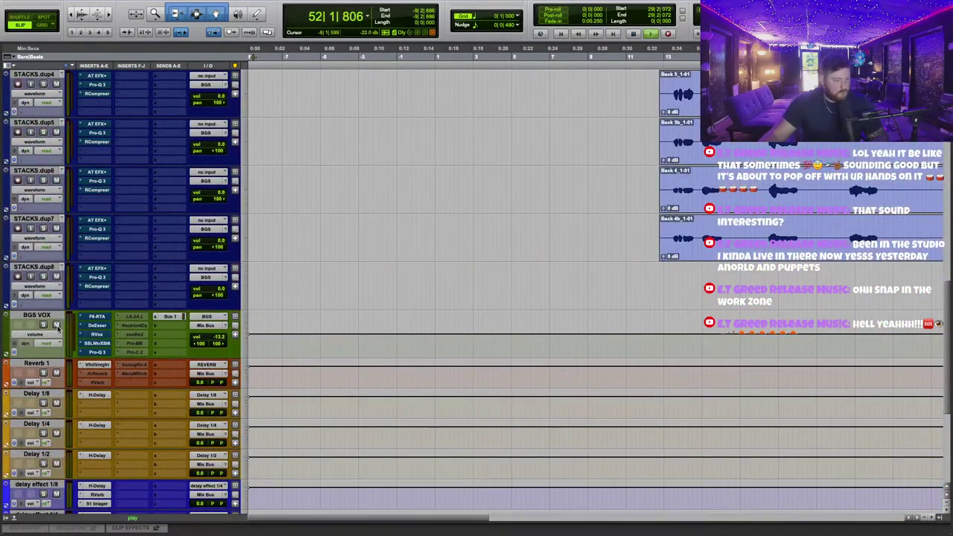
scroll(58, 327, up, 10)
Stop playback and briefly audition the beginning of the song around the Hook's first vocal entry.
key(space)
click(387, 55)
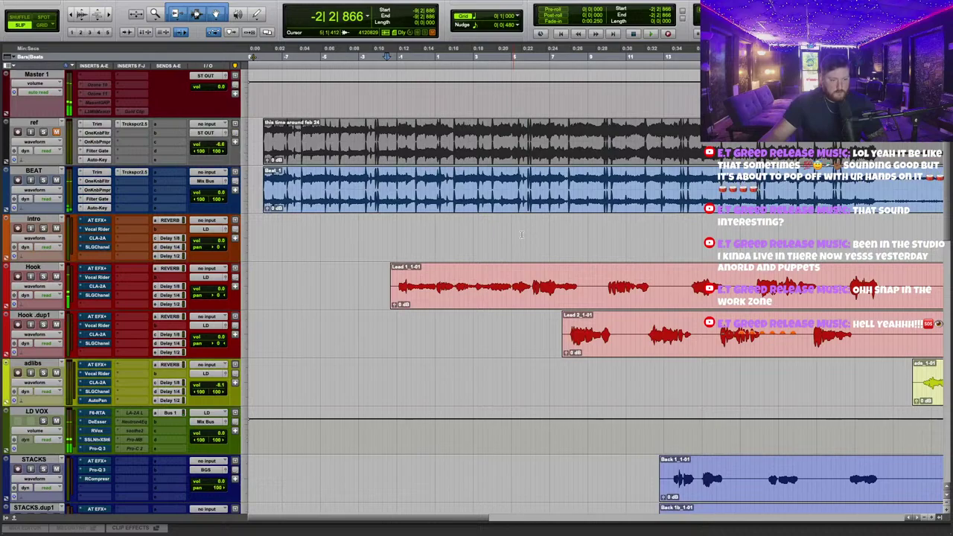
scroll(480, 344, up, 1)
key(space)
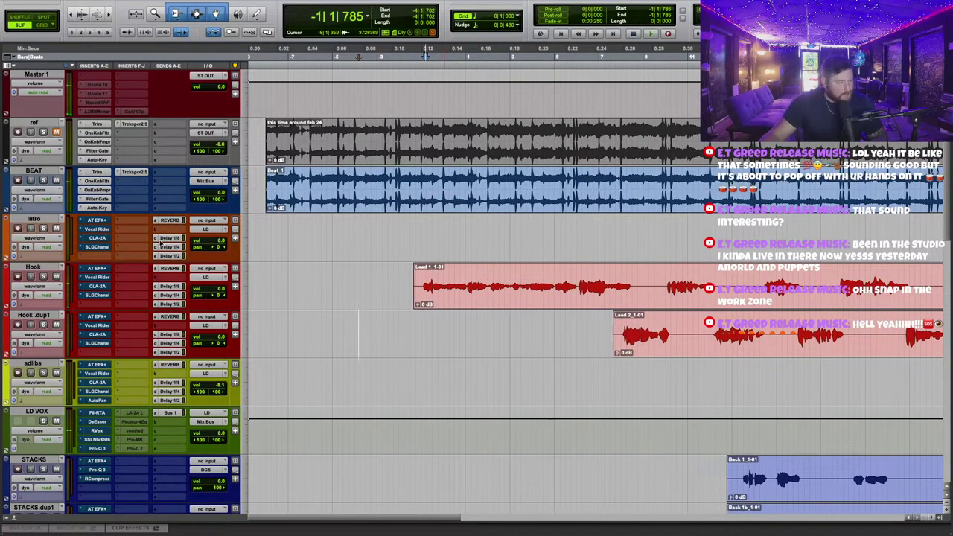
key(space)
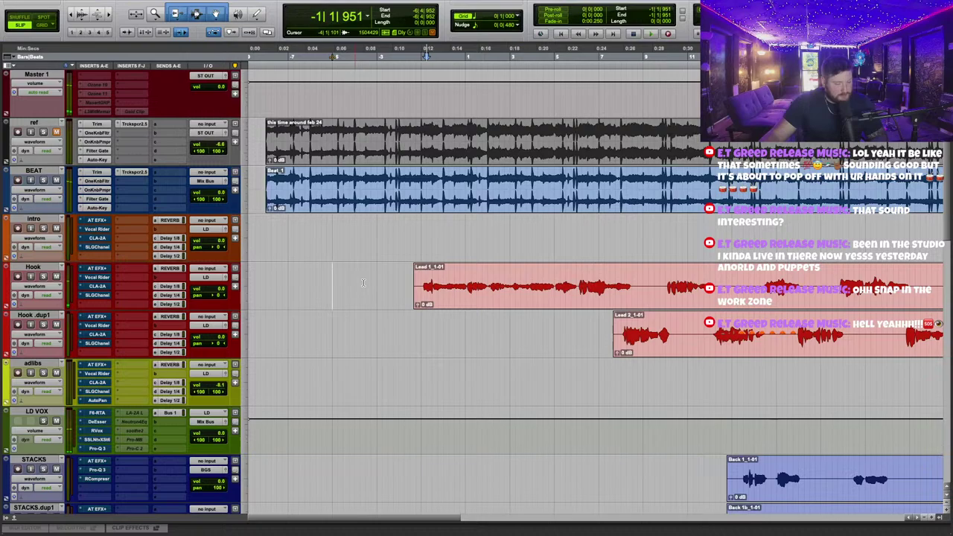
Delete the empty intro and STACKS.dup8 tracks from the session.
key(r)
key(r)
right_click(50, 220)
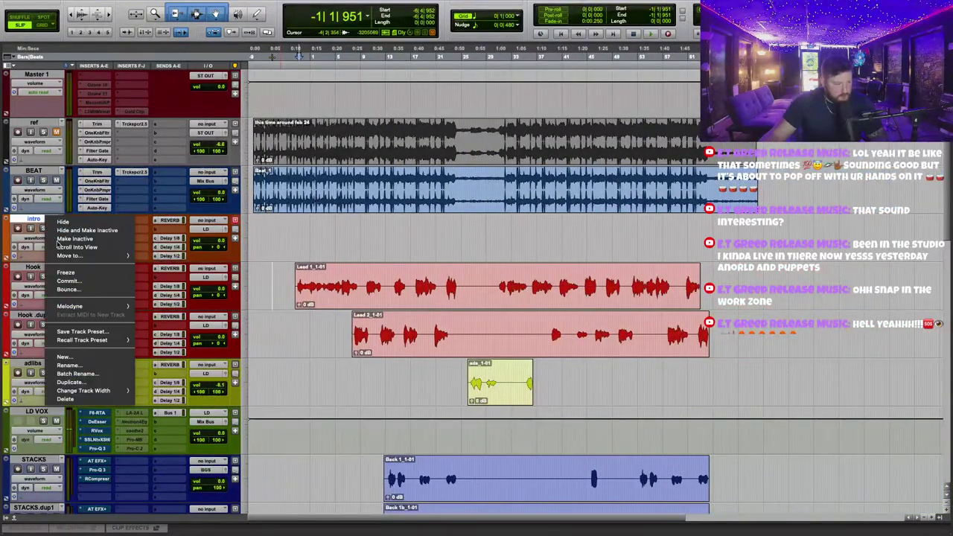
click(66, 400)
key(r)
key(r)
scroll(653, 304, down, 10)
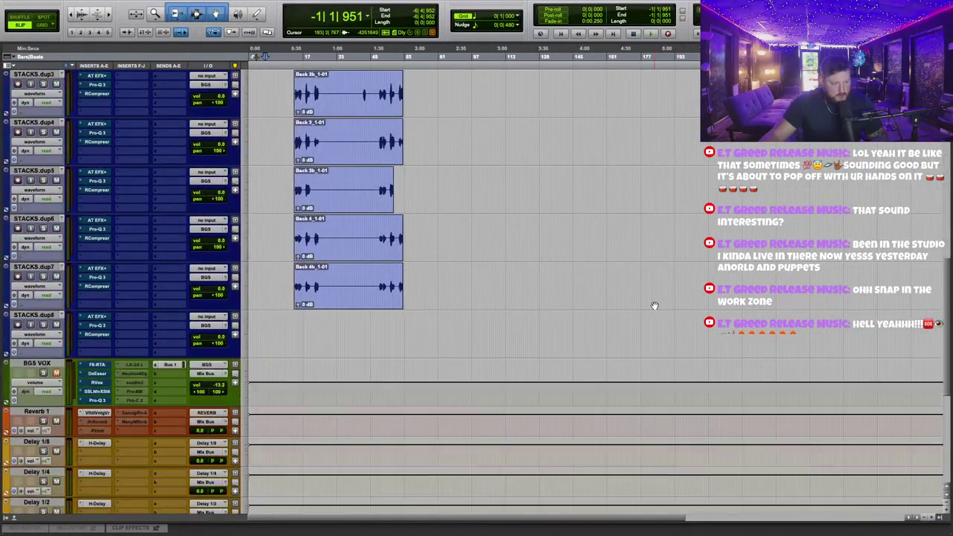
right_click(37, 267)
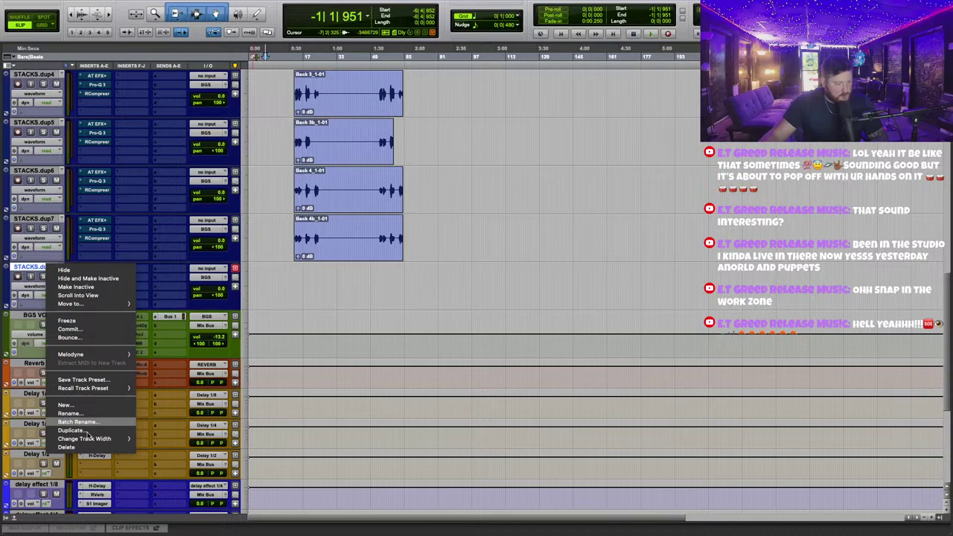
click(90, 445)
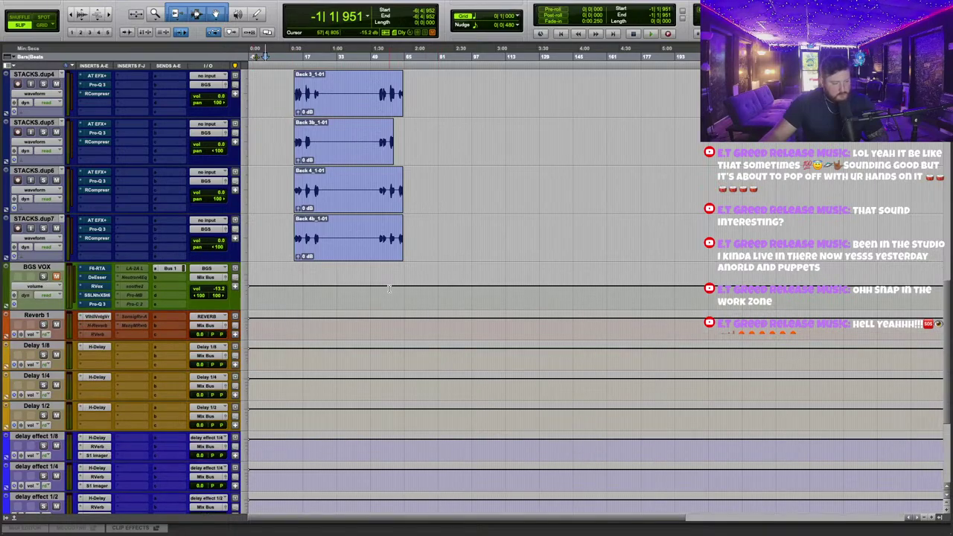
Add one new mono bus path in the I/O setup and apply the change.
scroll(388, 289, down, 5)
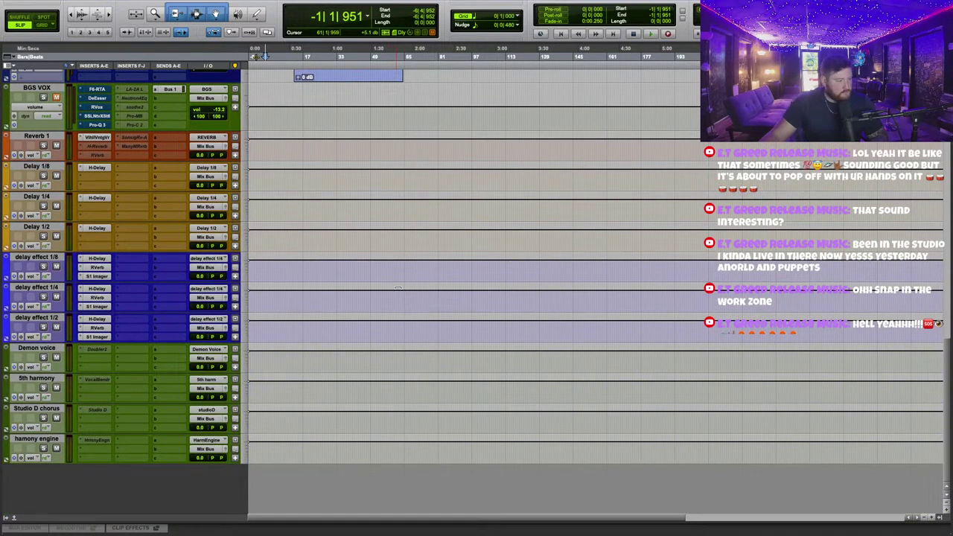
scroll(399, 288, up, 6)
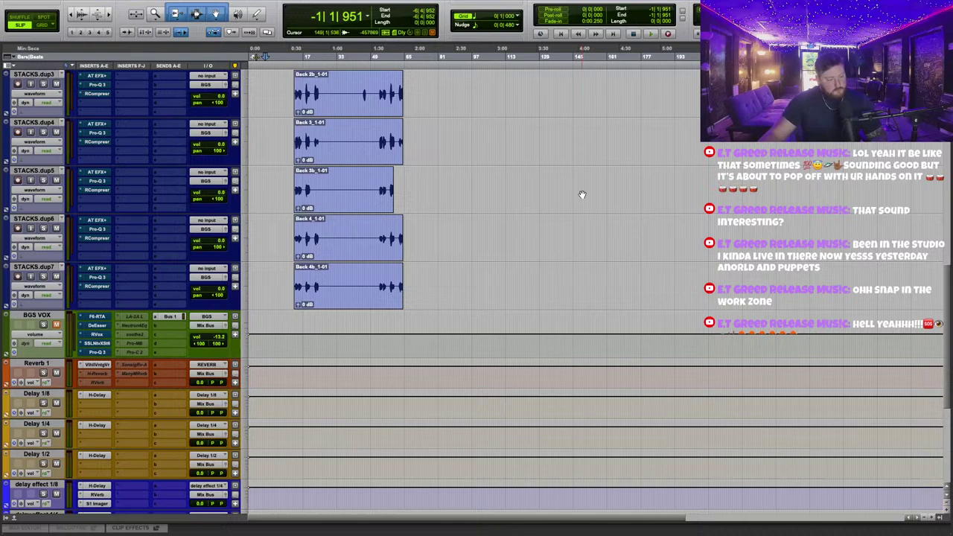
scroll(598, 199, down, 3)
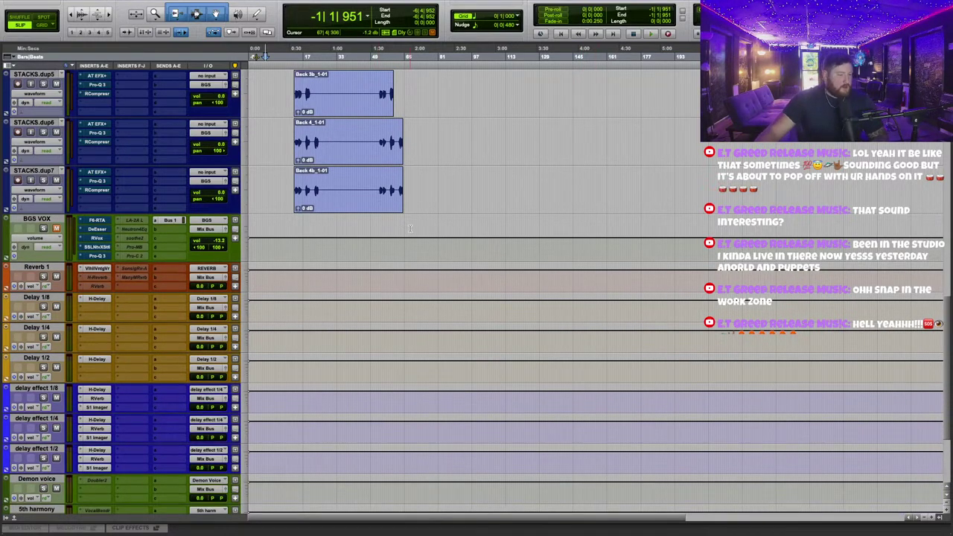
scroll(409, 228, up, 1)
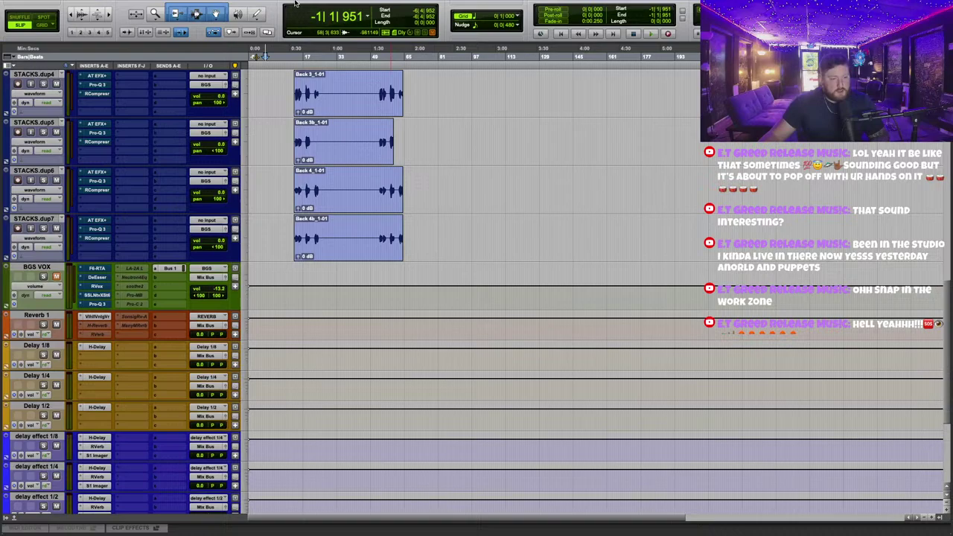
click(294, 6)
click(308, 69)
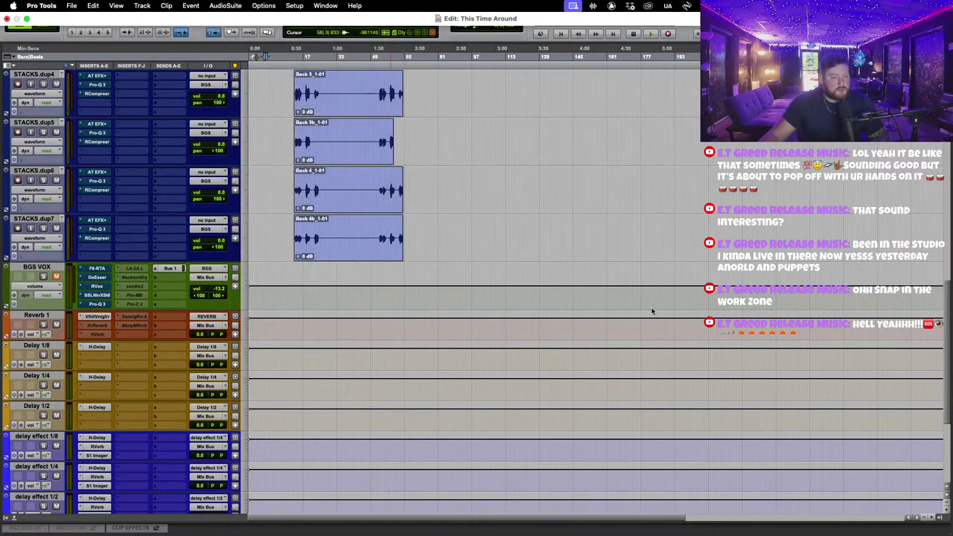
click(72, 8)
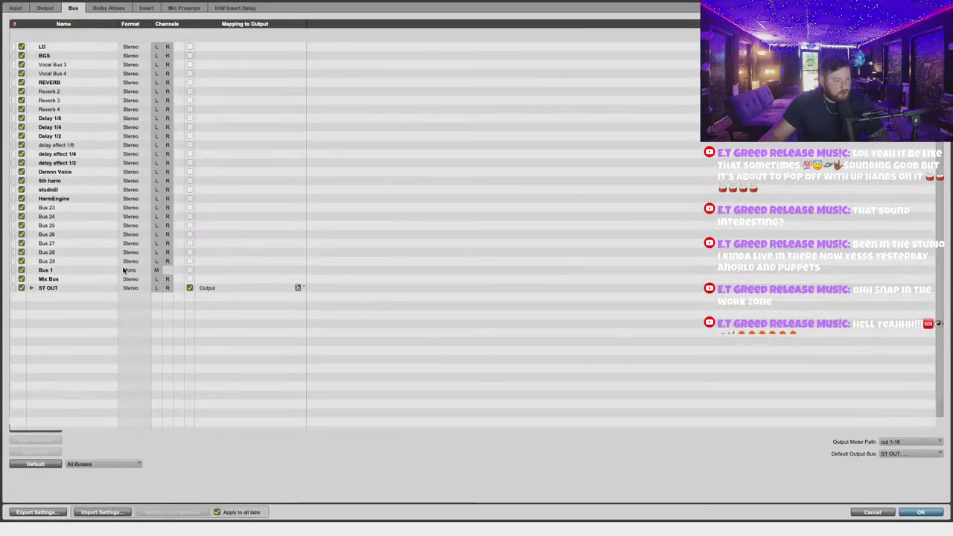
click(54, 287)
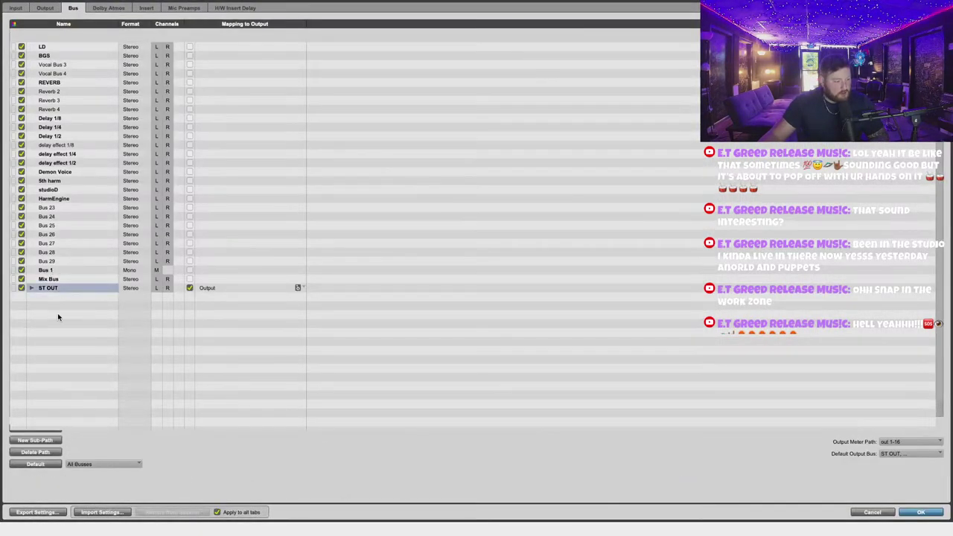
click(46, 432)
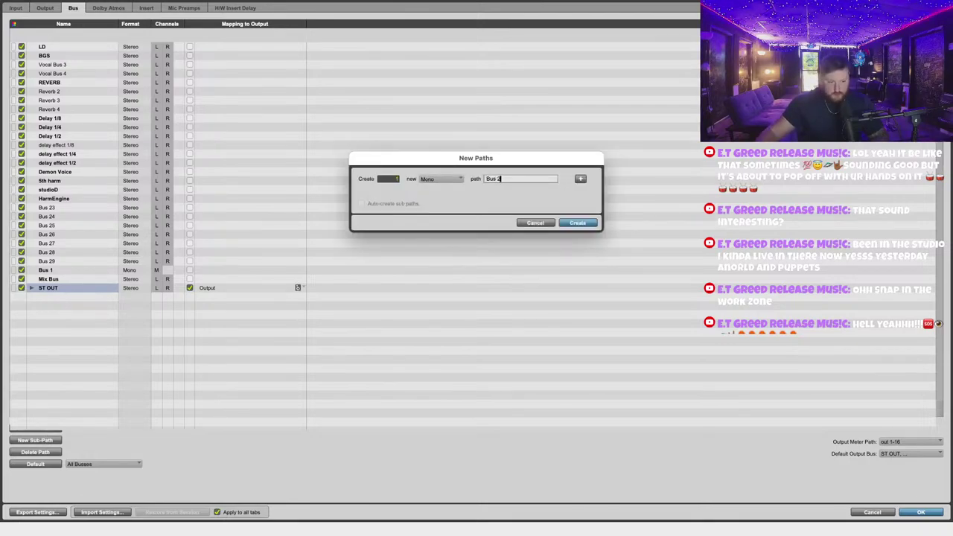
click(578, 223)
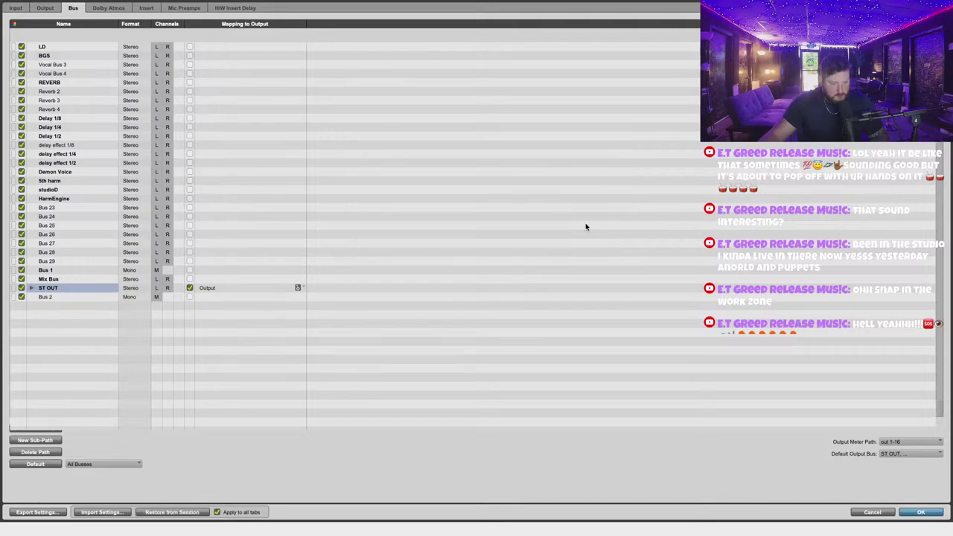
click(60, 289)
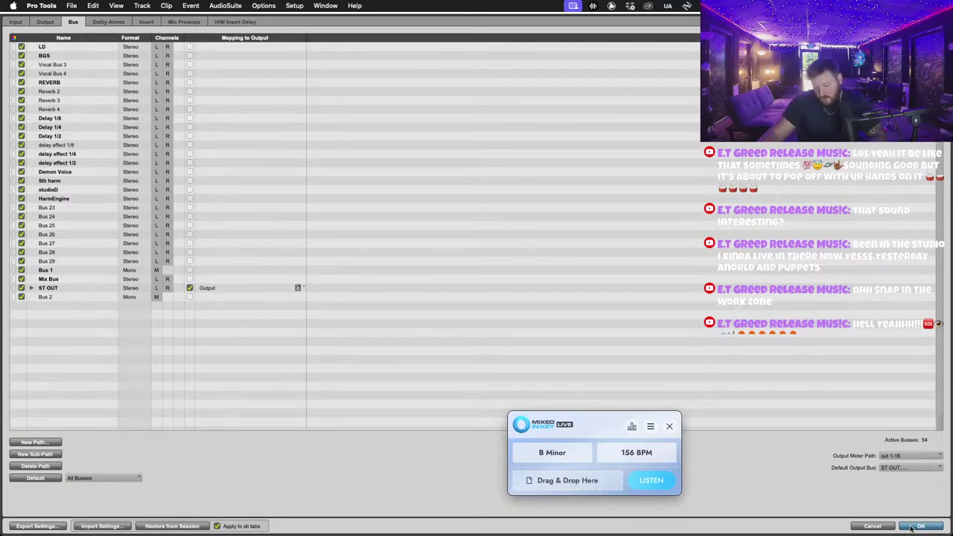
click(921, 526)
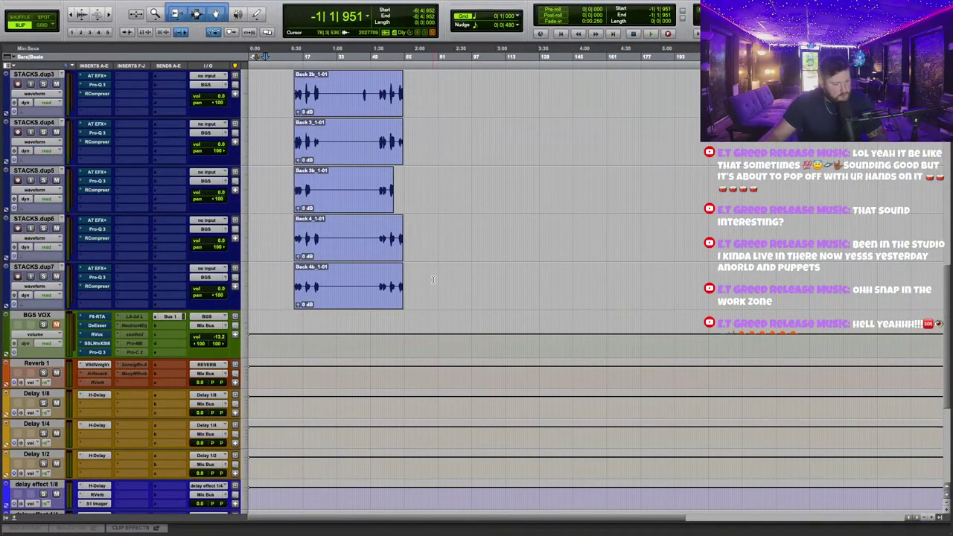
Route the outputs of all effect tracks from Reverb 1 through hamony engine to a new stereo aux input track named ALL EFX.
scroll(432, 279, down, 1)
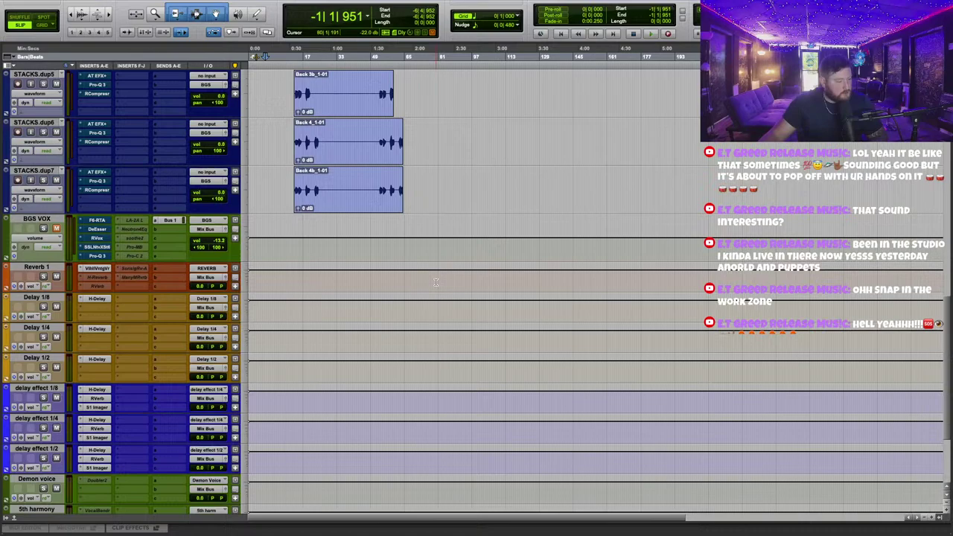
click(37, 267)
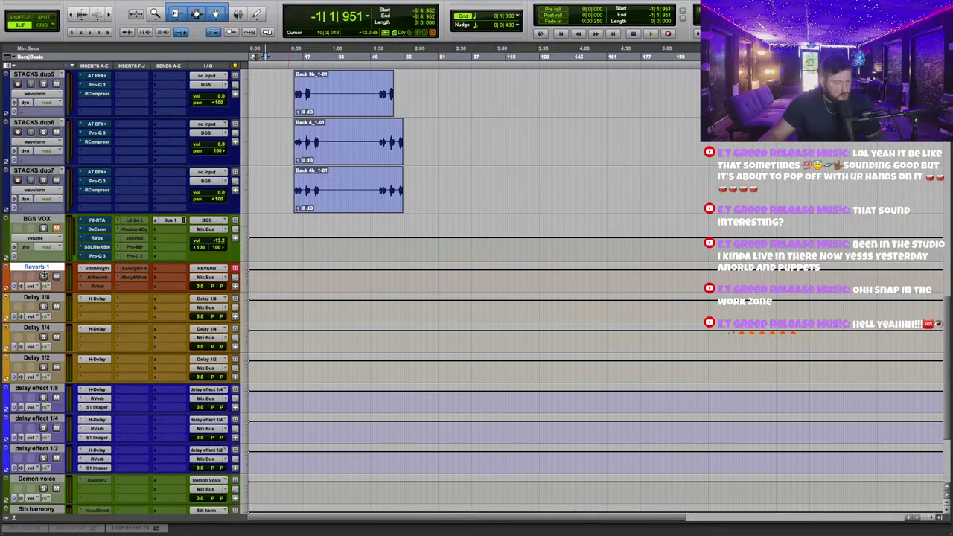
scroll(46, 277, down, 3)
shift+click(44, 440)
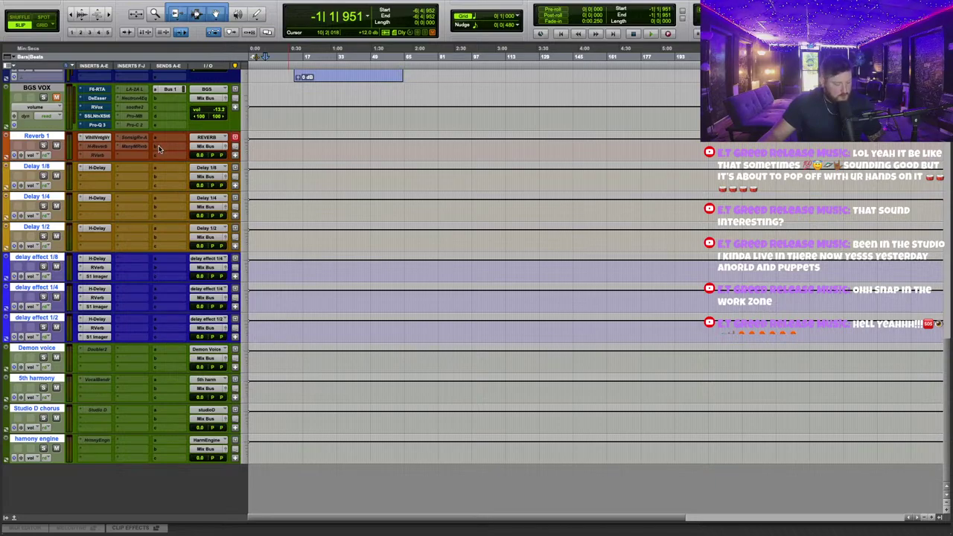
click(207, 147)
click(215, 173)
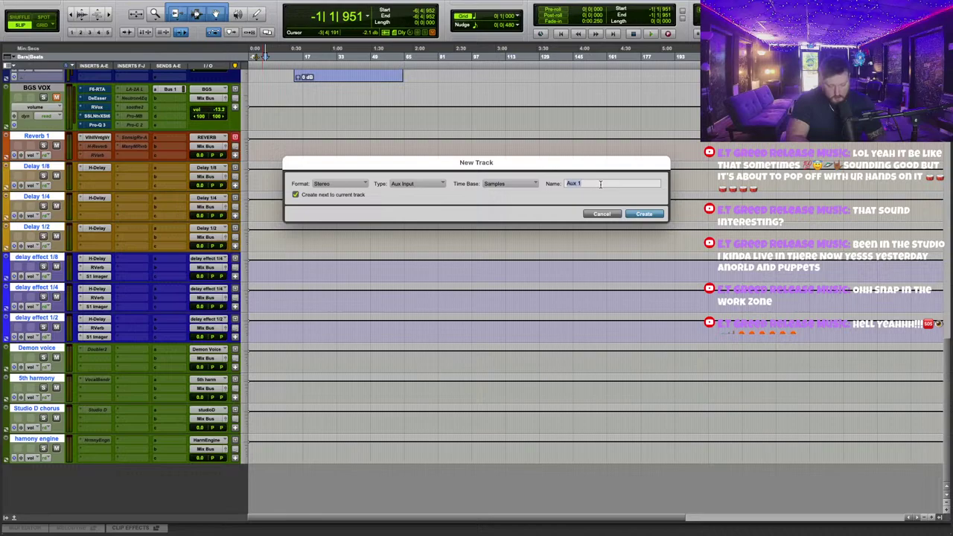
text(ALL EFX)
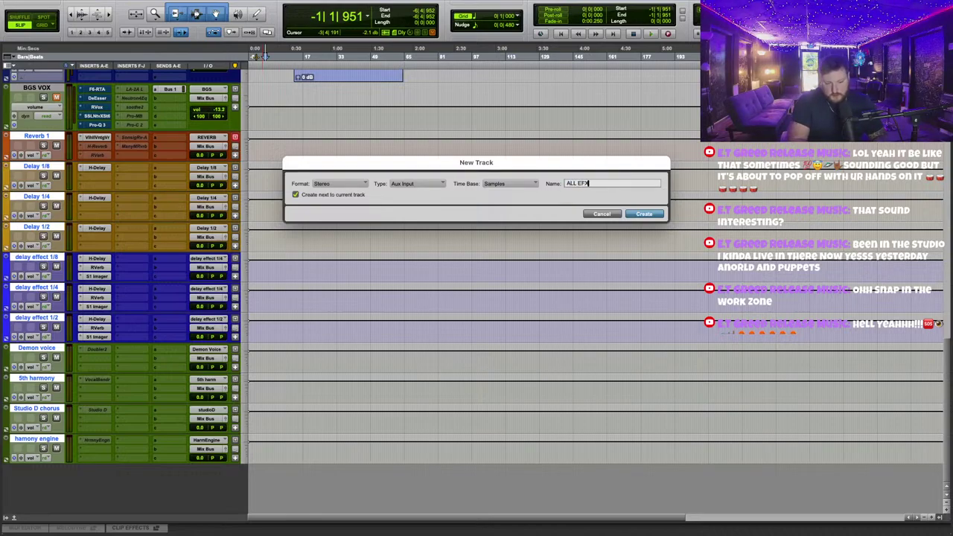
key(Return)
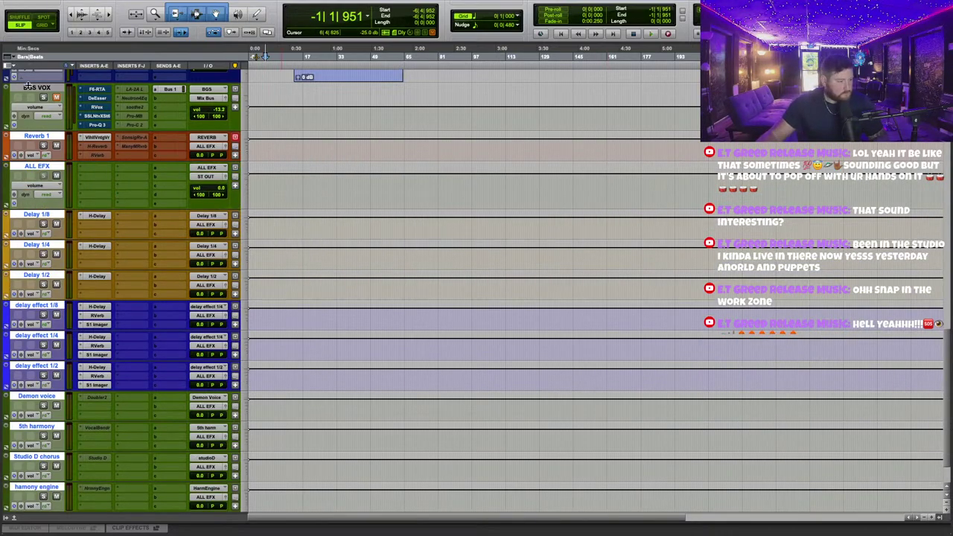
Keep the ALL EFX track's name and move the track directly above Reverb 1.
double_click(41, 165)
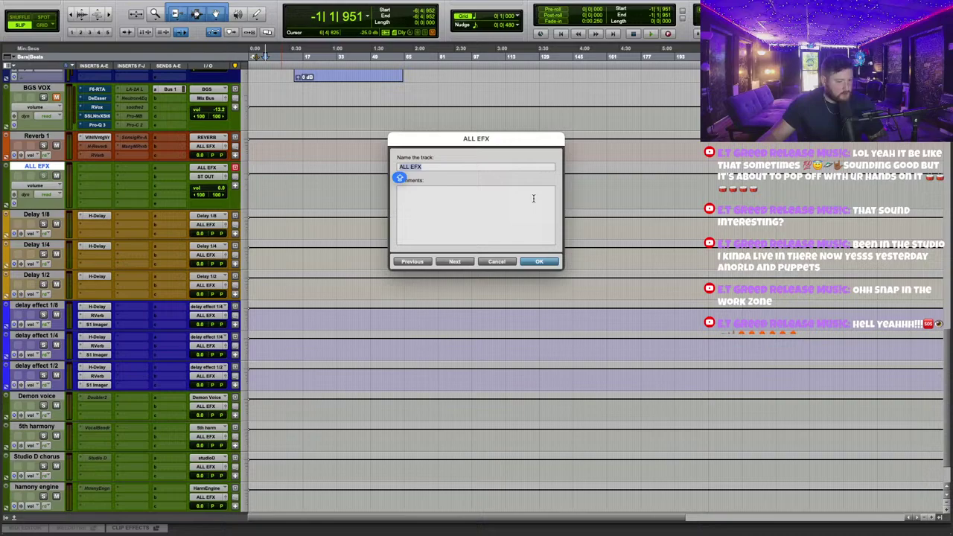
click(512, 261)
drag(44, 164, 68, 155)
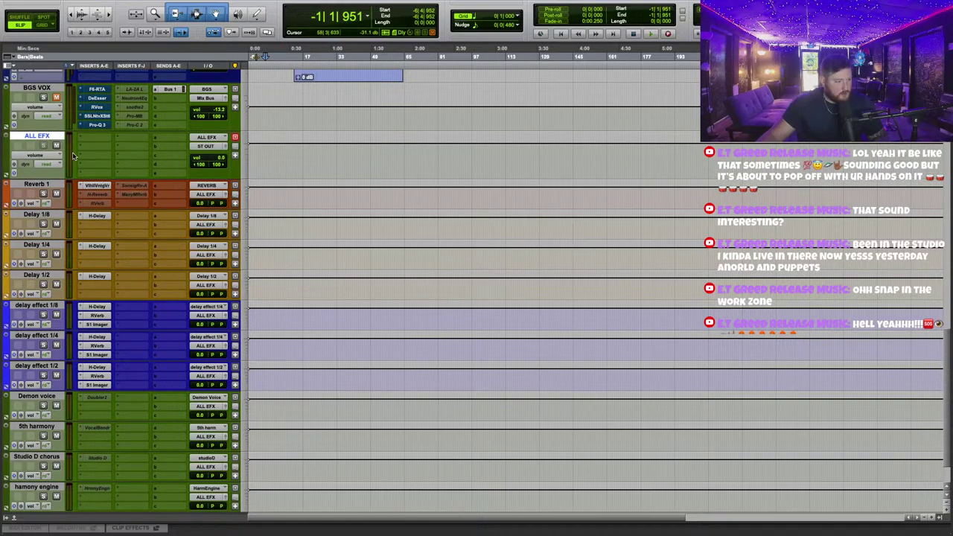
Insert FabFilter Pro-C 2 on the ALL EFX track and raise its threshold to the maximum.
click(92, 139)
mouse_move(128, 138)
mouse_move(211, 222)
click(327, 216)
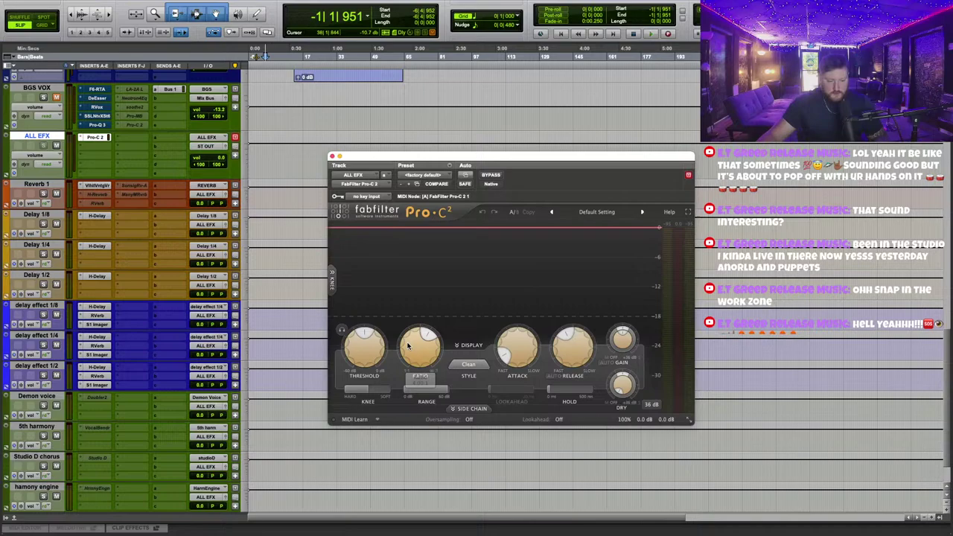
click(369, 358)
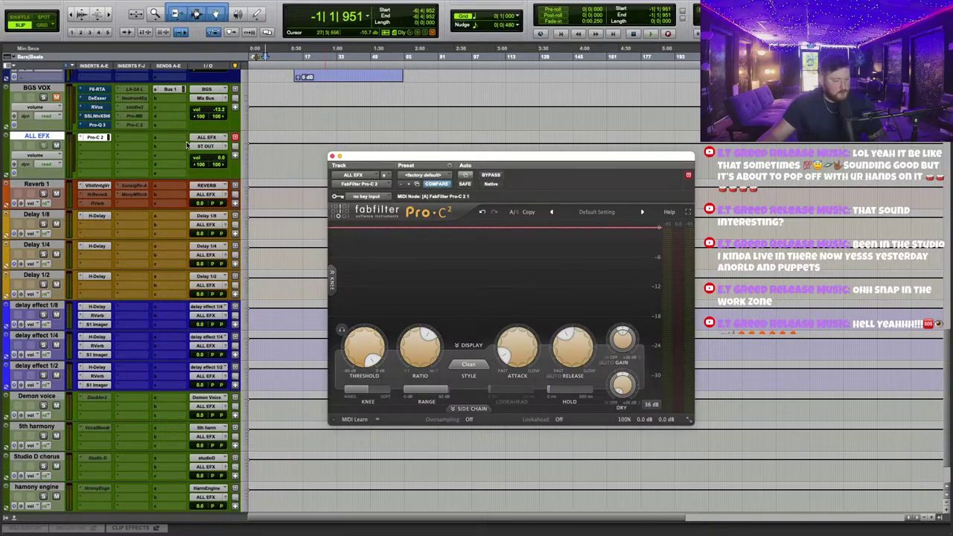
drag(354, 160, 414, 155)
Assign send E of the LD VOX track to Bus 2 (Mono).
scroll(273, 188, up, 3)
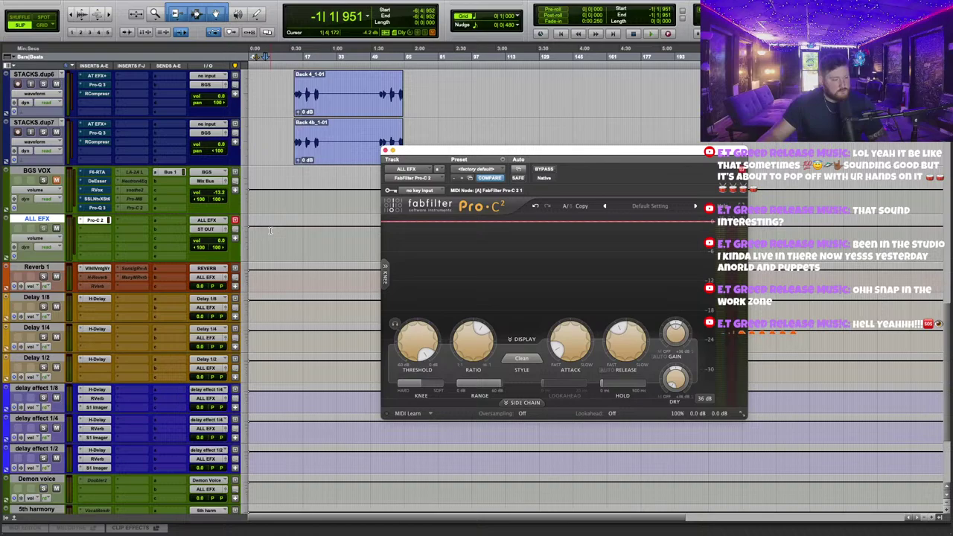
scroll(155, 188, up, 10)
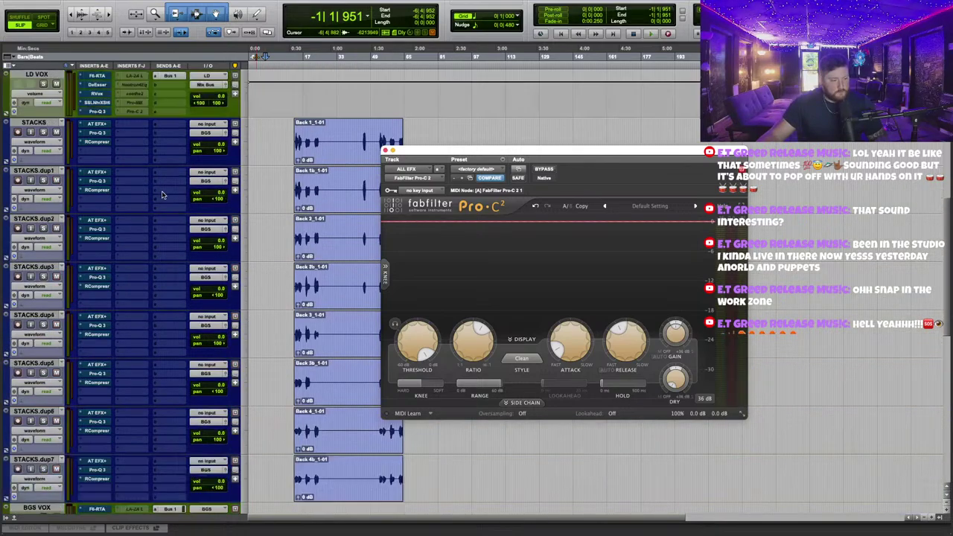
click(168, 161)
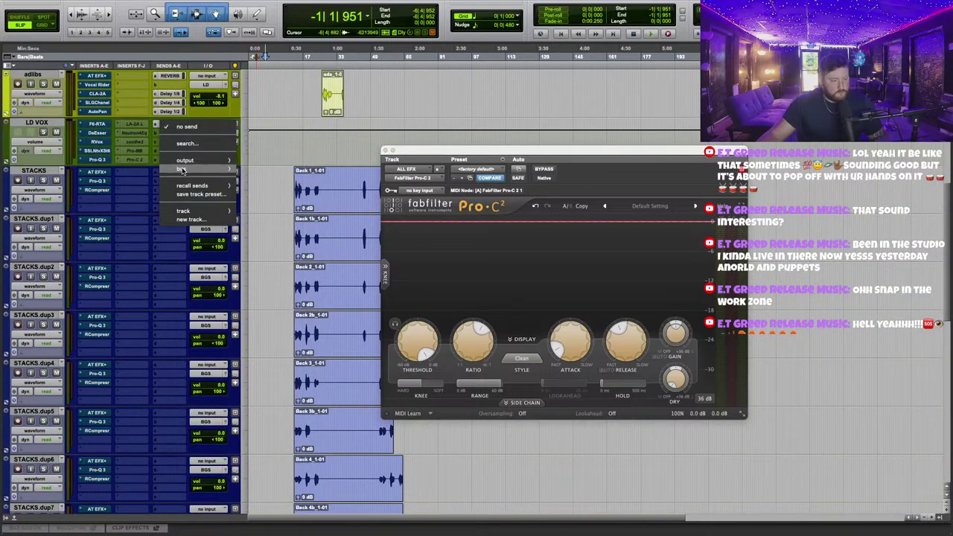
mouse_move(182, 170)
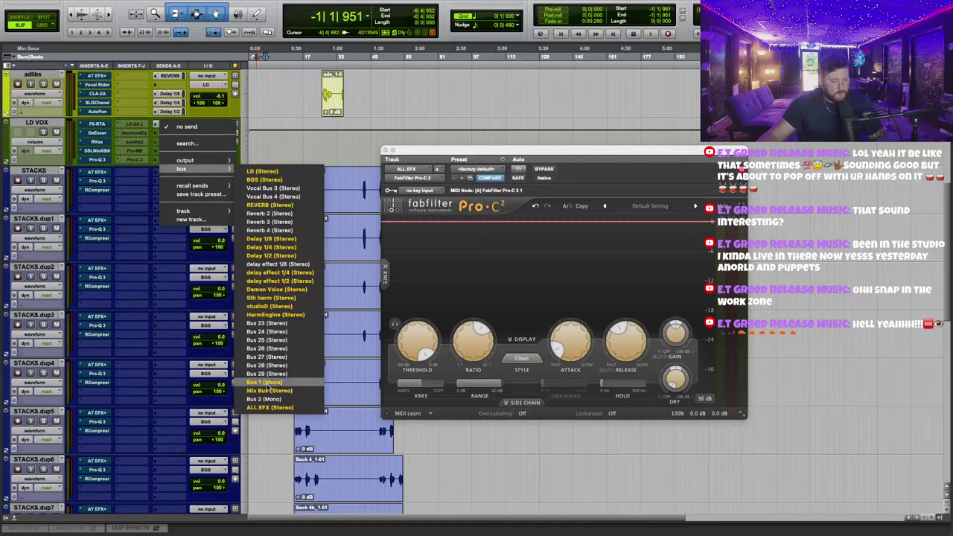
click(271, 400)
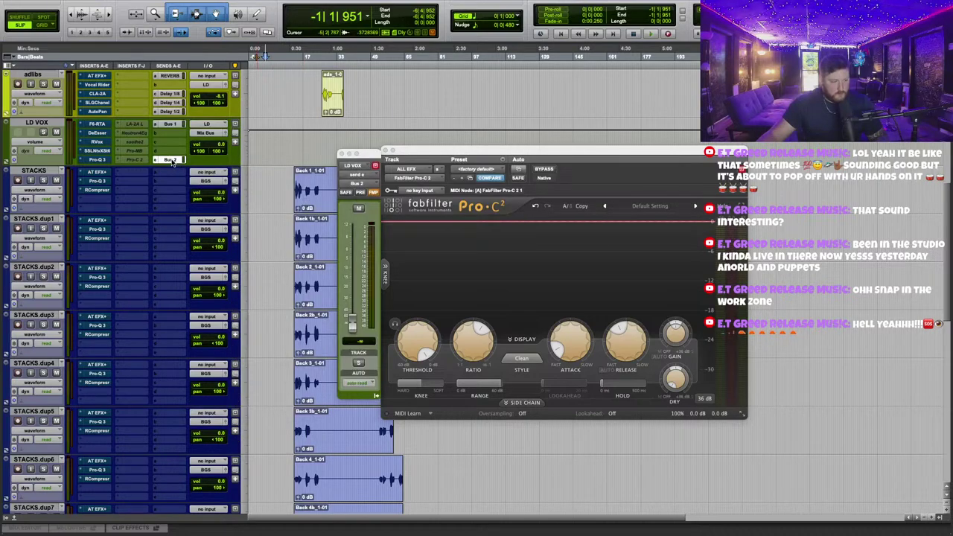
Rename the Bus 2 send on LD VOX to SC and set its level to 0.0 dB.
right_click(171, 161)
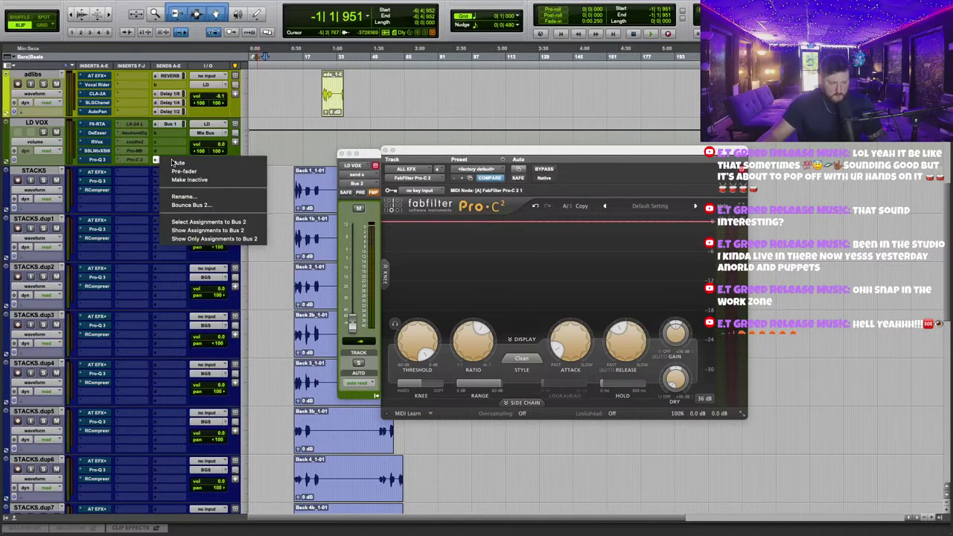
click(193, 197)
text(sc)
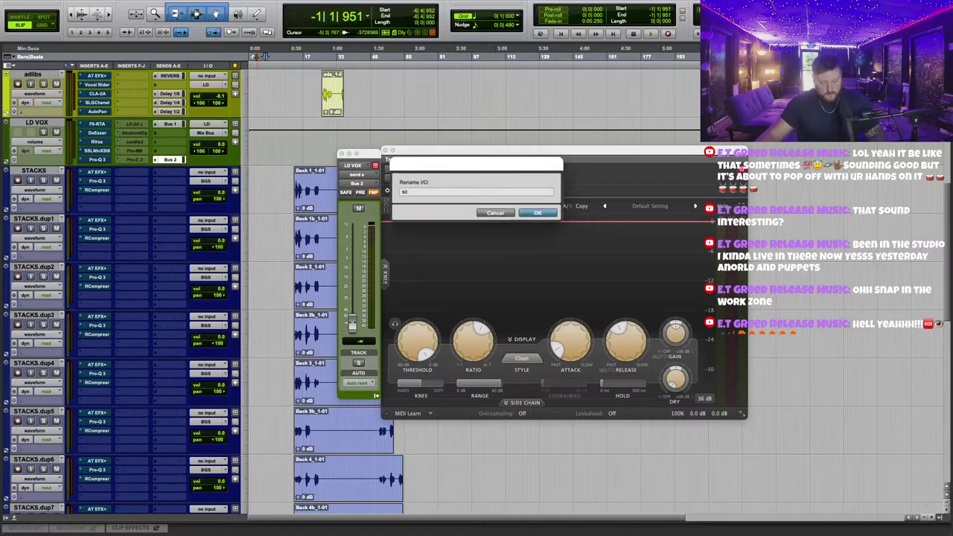
key(Caps_Lock)
text(SC)
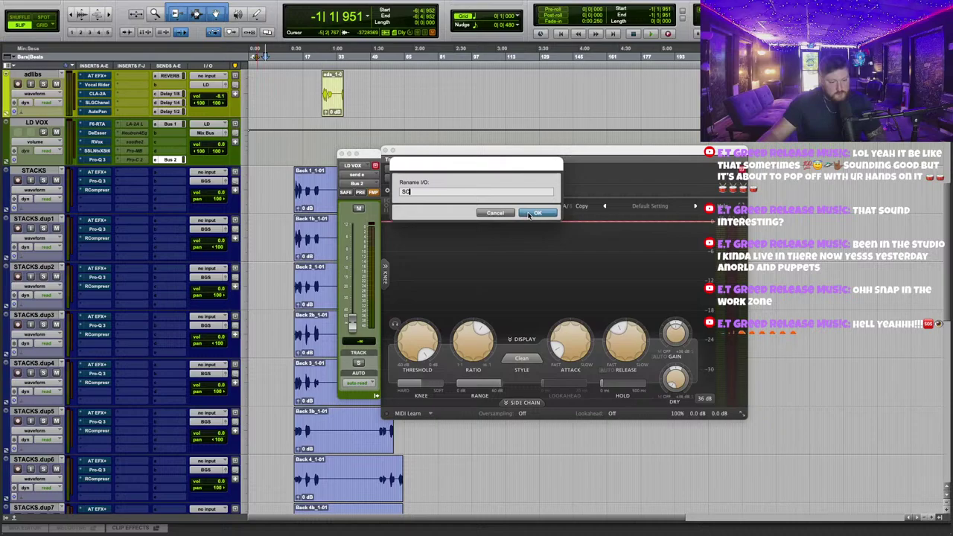
click(529, 213)
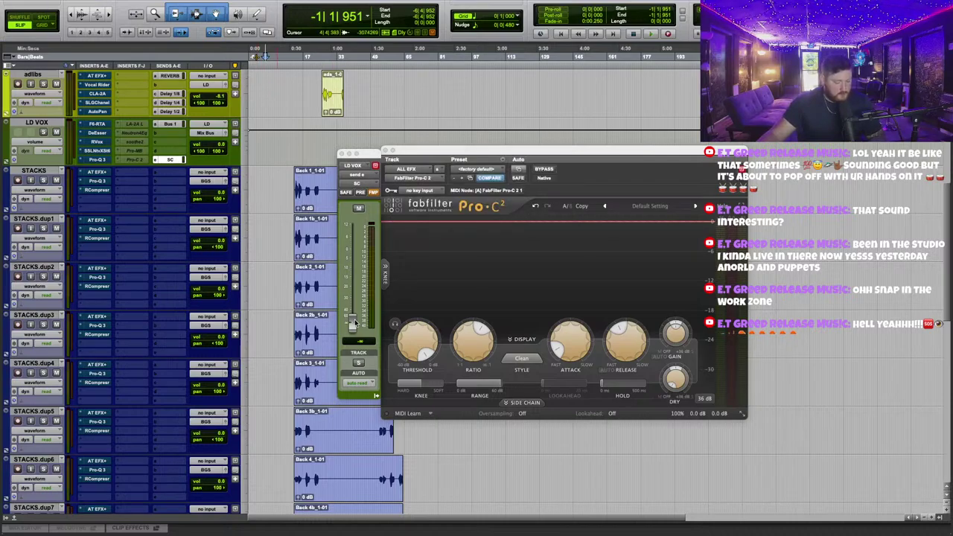
alt+click(350, 319)
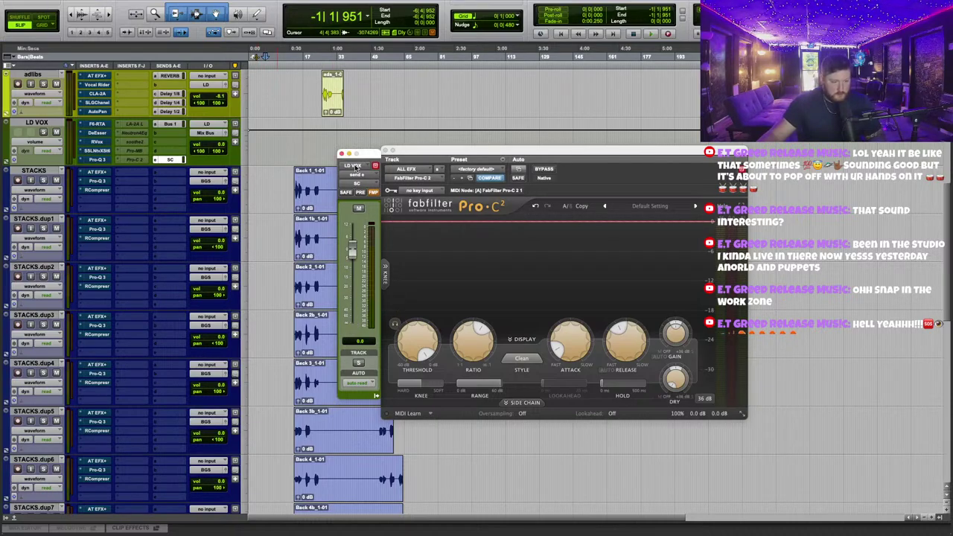
click(341, 154)
Set the key input of the Pro-C 2 compressor on ALL EFX to the SC (Mono) bus.
scroll(276, 213, down, 10)
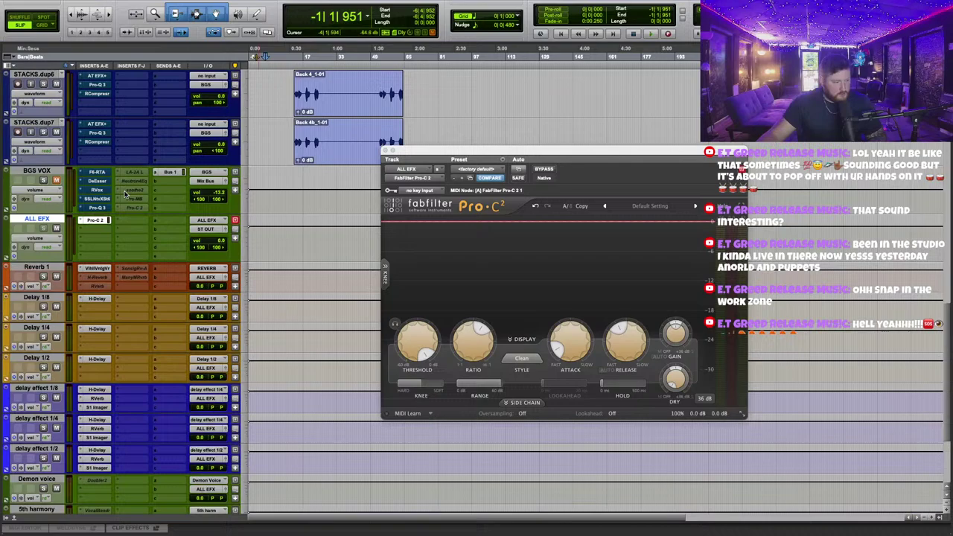
click(96, 221)
click(97, 222)
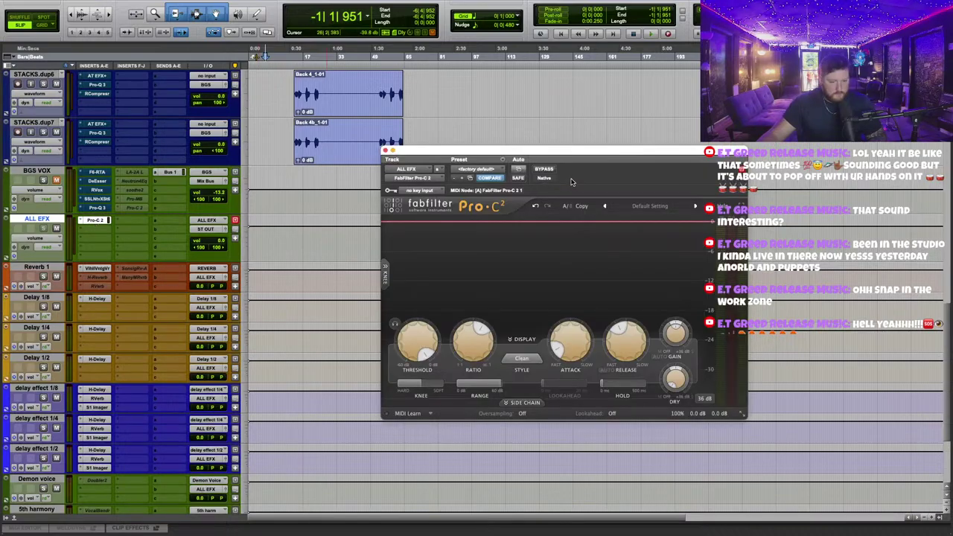
click(435, 196)
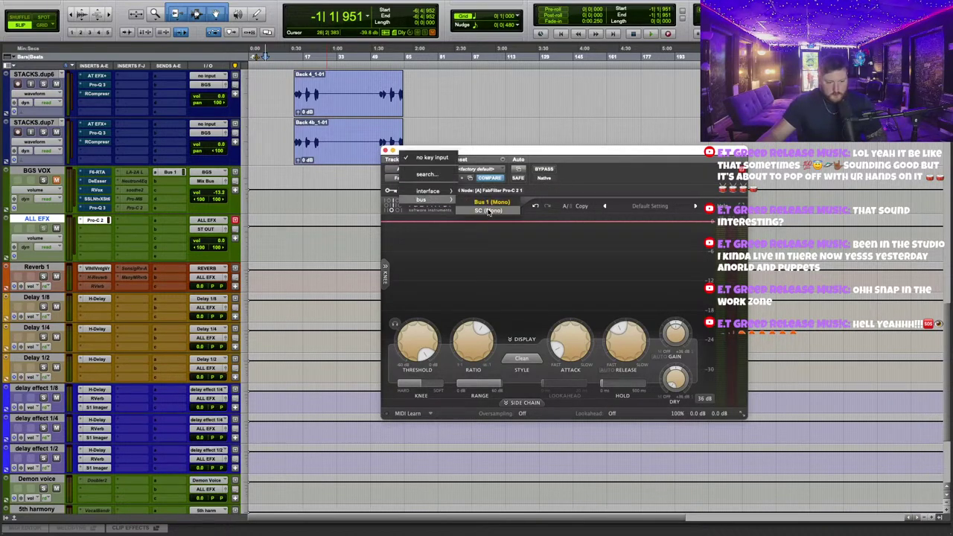
click(490, 211)
click(386, 151)
Reopen the Pro-C 2 compressor on ALL EFX for a quick check and close it again.
scroll(489, 245, up, 10)
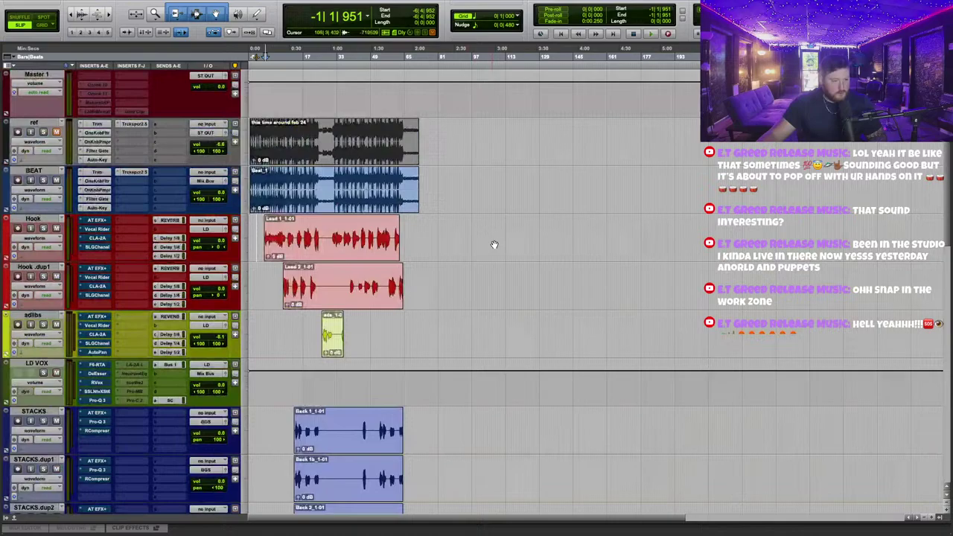
scroll(409, 274, up, 3)
scroll(409, 274, down, 8)
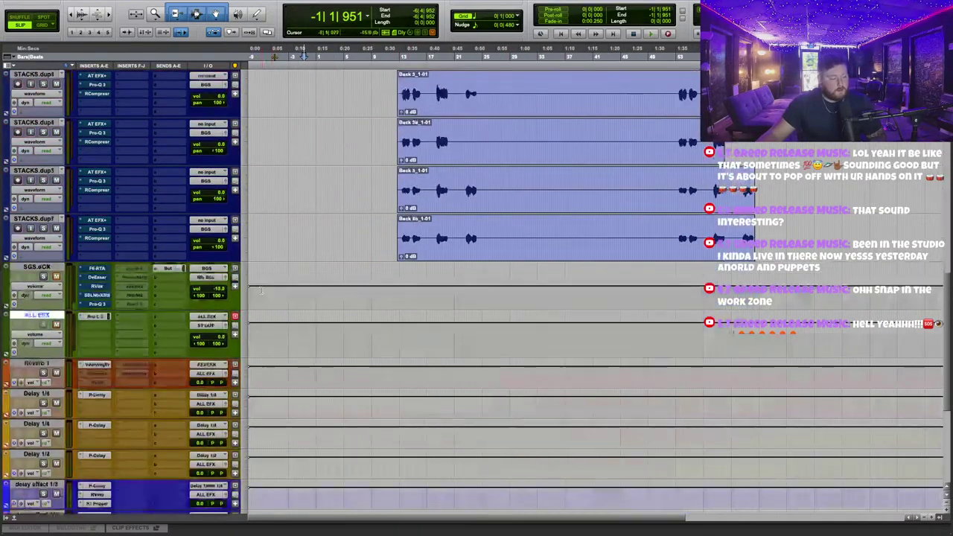
click(96, 317)
scroll(415, 290, up, 8)
click(385, 151)
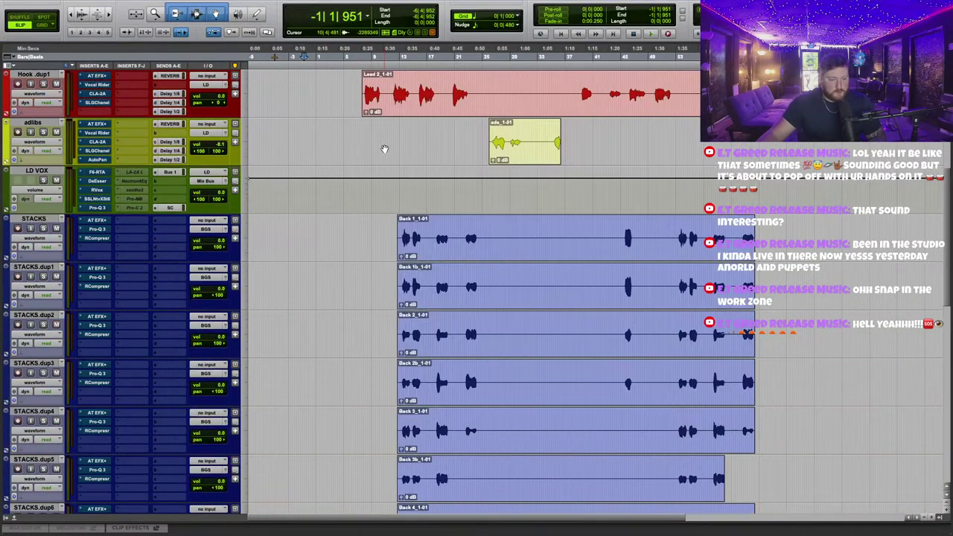
Start playback from the beginning of the first clip on the Hook track.
scroll(385, 152, up, 4)
click(293, 54)
key(t)
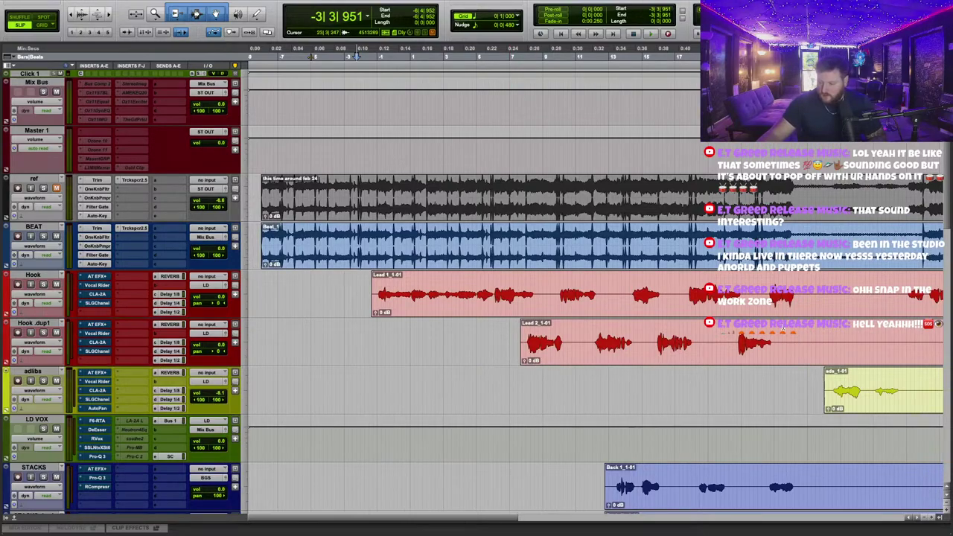
click(372, 57)
key(space)
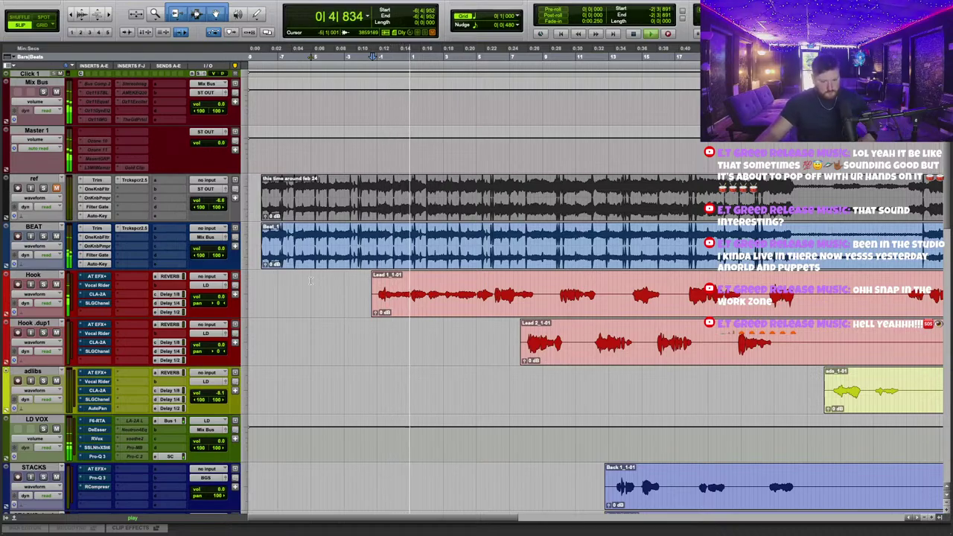
Trim the empty starts of the first Hook and Hook .dup1 clips and cut the Hook's silent gap around bars 8 to 10, with edge fades.
key(t)
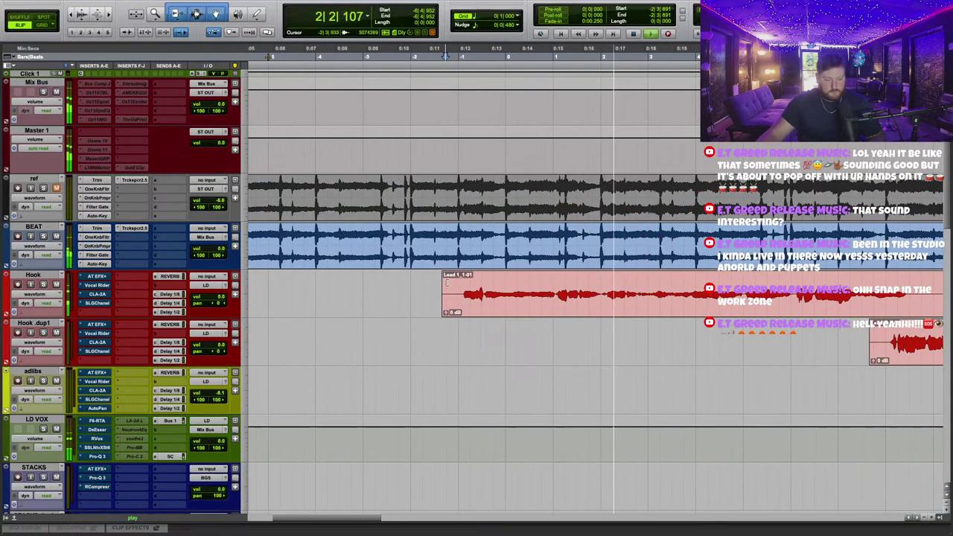
drag(451, 276, 462, 282)
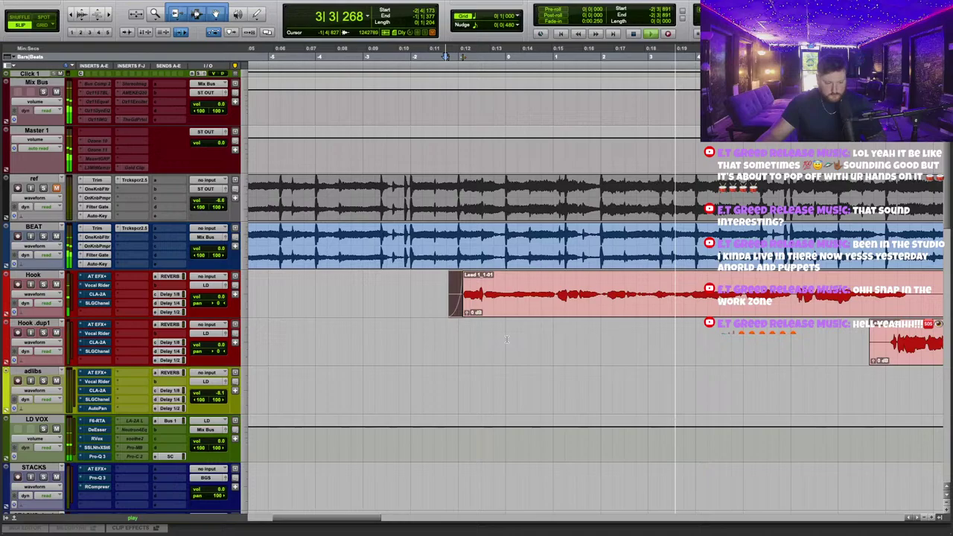
drag(663, 280, 731, 279)
key(Delete)
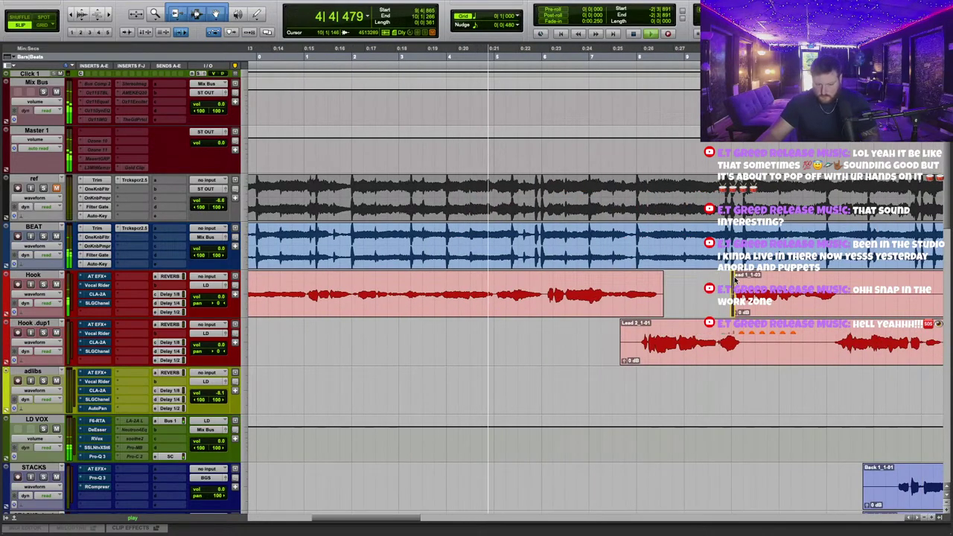
drag(608, 331, 638, 331)
key(Delete)
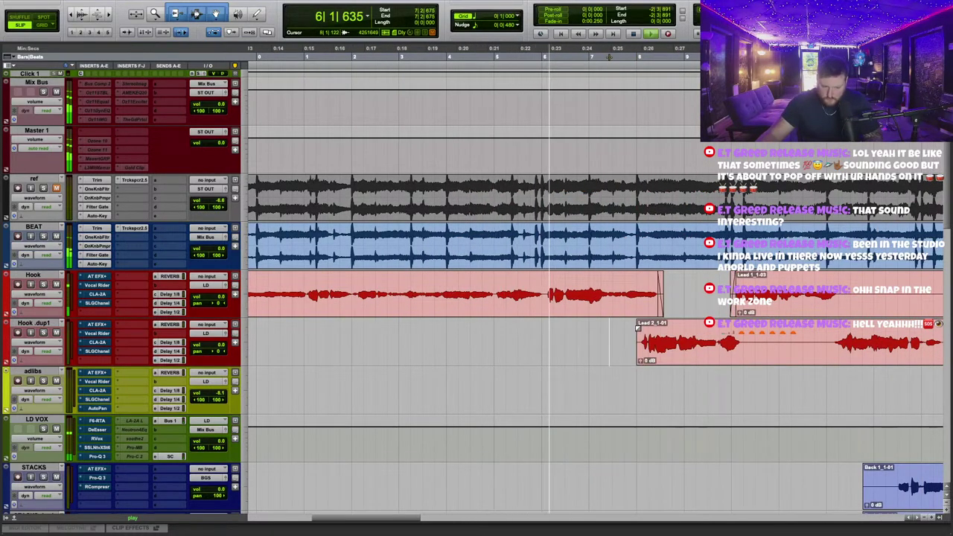
Remove the silence between vocal phrases on Hook and Hook .dup1 from about bar 10 to bar 17, fading the clip edges.
drag(769, 331, 741, 328)
key(Delete)
drag(754, 330, 835, 328)
key(Delete)
key(Delete)
drag(862, 281, 837, 280)
drag(845, 283, 787, 280)
key(Delete)
key(Delete)
drag(804, 331, 785, 327)
drag(795, 329, 854, 329)
key(Delete)
drag(855, 328, 859, 329)
drag(868, 292, 932, 291)
key(Delete)
Clear the silent gaps on Hook and Hook .dup1 between about bars 17 and 22, fading the clip edges.
mouse_move(564, 288)
mouse_down()
mouse_move(534, 289)
mouse_move(567, 281)
mouse_up()
key(Delete)
drag(600, 330, 579, 329)
key(Delete)
drag(577, 328, 699, 343)
key(Delete)
drag(720, 292, 796, 292)
key(Delete)
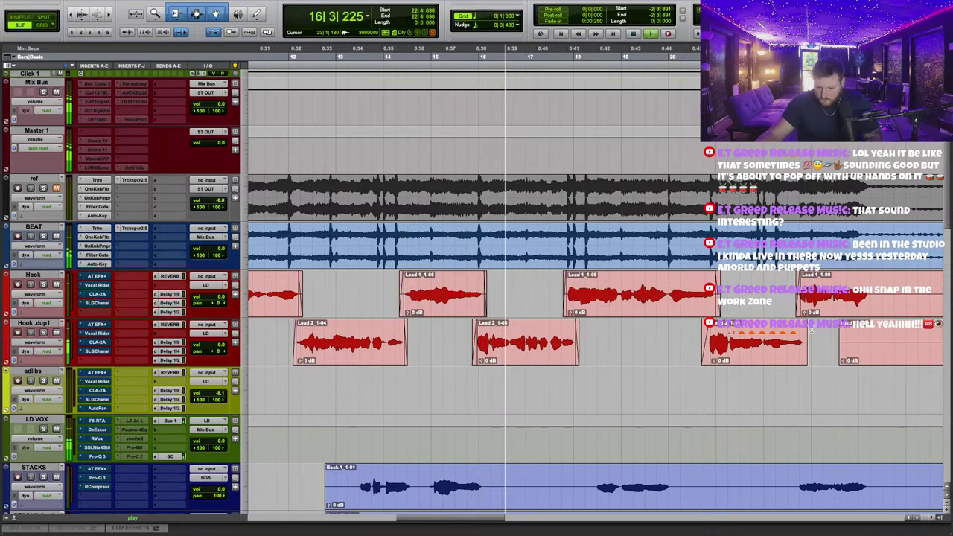
Cut the silence after the first section's last Hook and Hook .dup1 phrases, clearing the Hook track from about bar 24 to bar 31.
drag(585, 282, 718, 329)
key(Delete)
drag(534, 332, 604, 332)
key(Delete)
drag(583, 276, 577, 277)
drag(647, 291, 899, 339)
key(Delete)
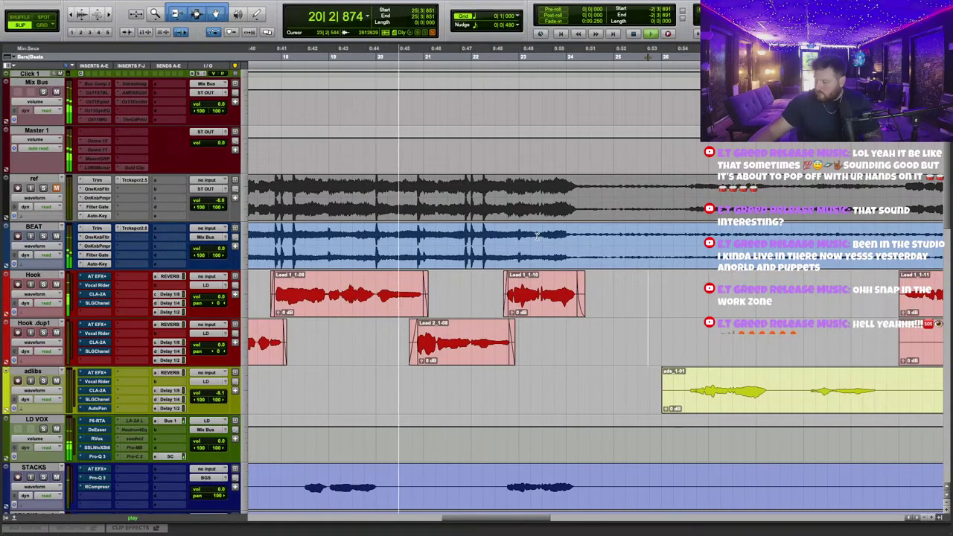
Clear Hook .dup1 up to about bar 39 and cut the silent gaps on both Hook tracks between about bars 35 and 41, with edge fades.
scroll(542, 227, right, 5)
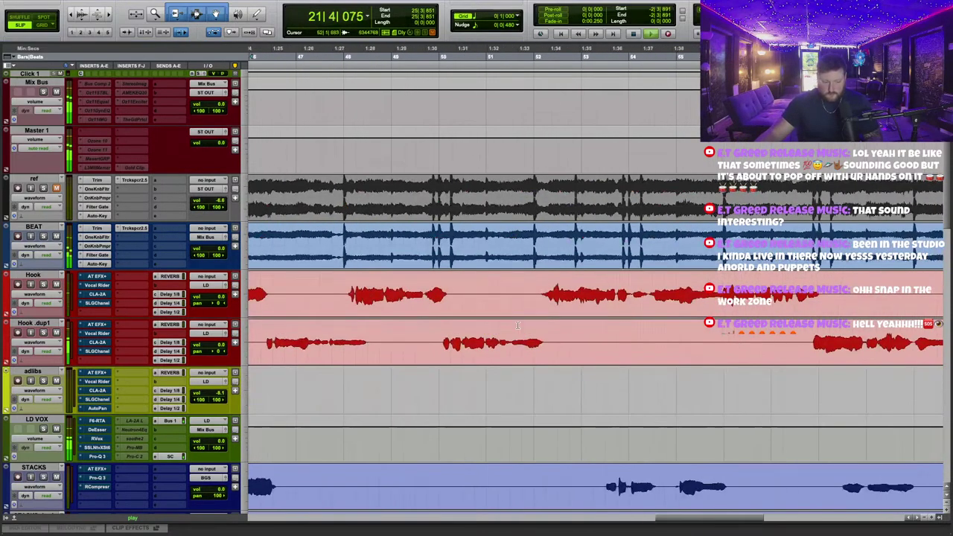
drag(374, 337, 788, 338)
key(Delete)
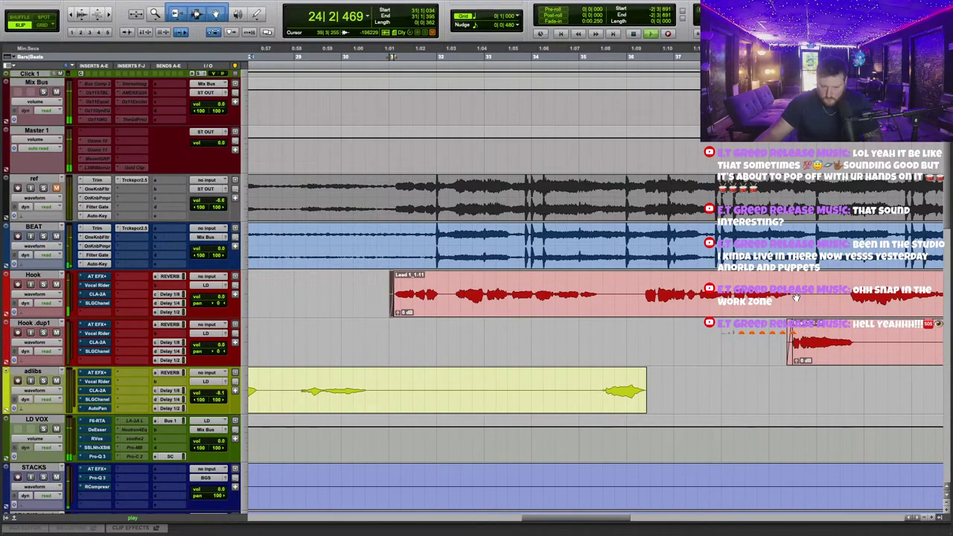
drag(796, 280, 850, 280)
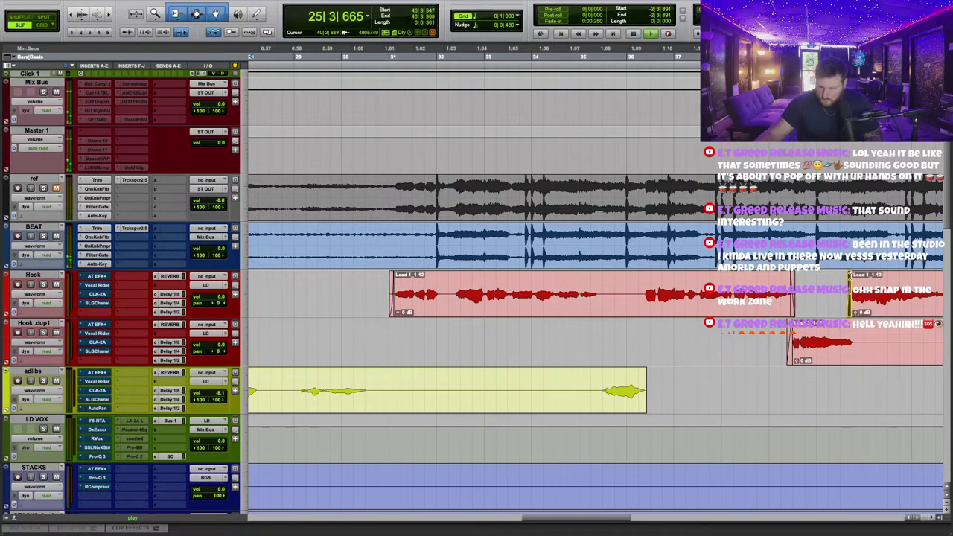
drag(604, 282, 643, 283)
key(Delete)
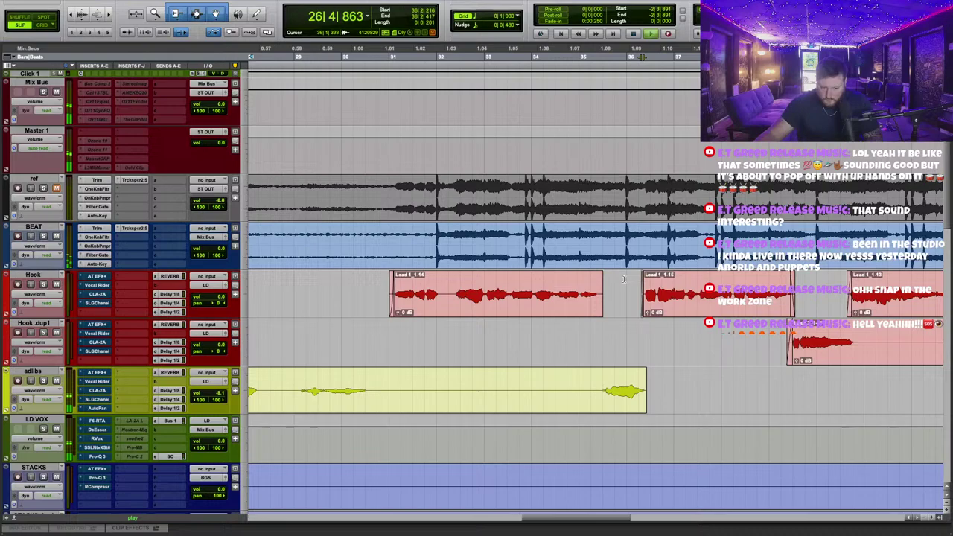
key(Delete)
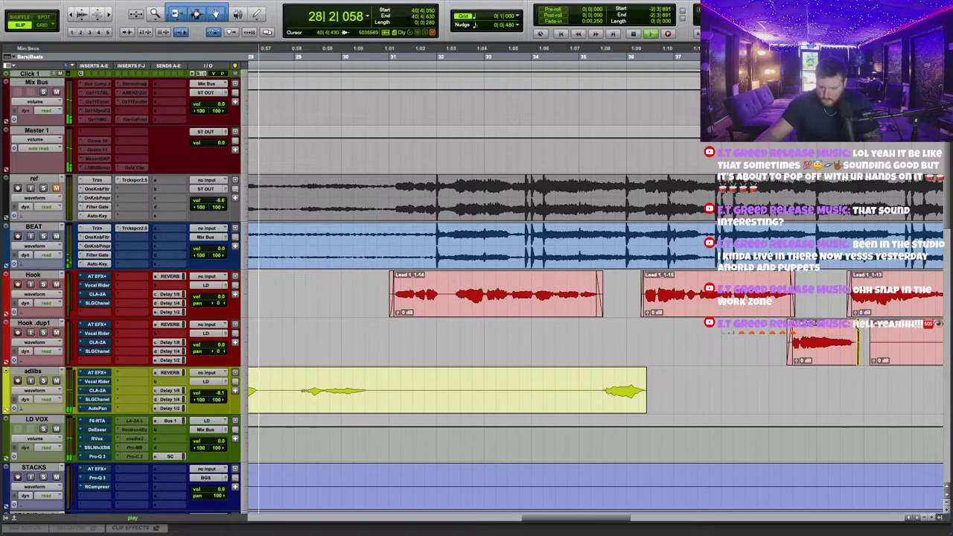
Return to the start of the song and replay it from the first Hook clip.
scroll(637, 283, left, 10)
key(r)
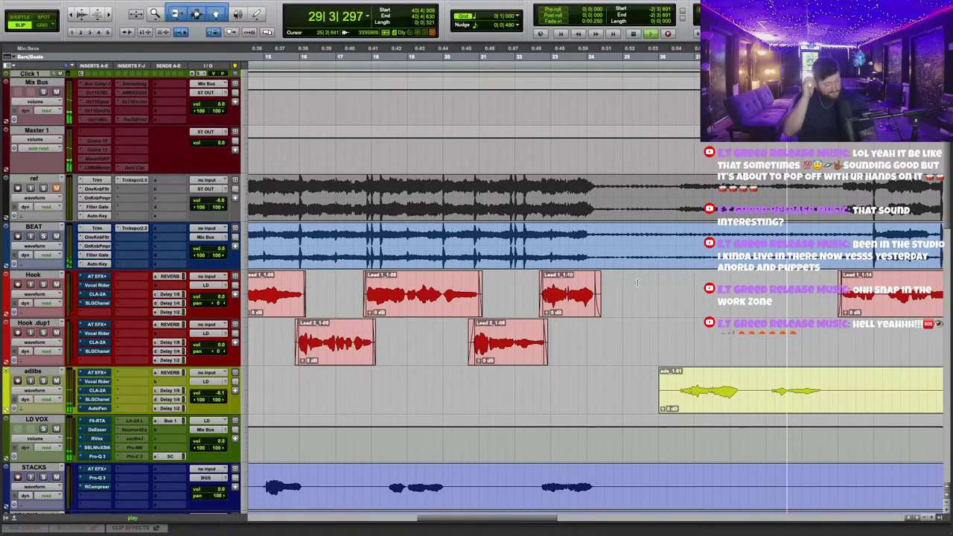
scroll(511, 253, left, 10)
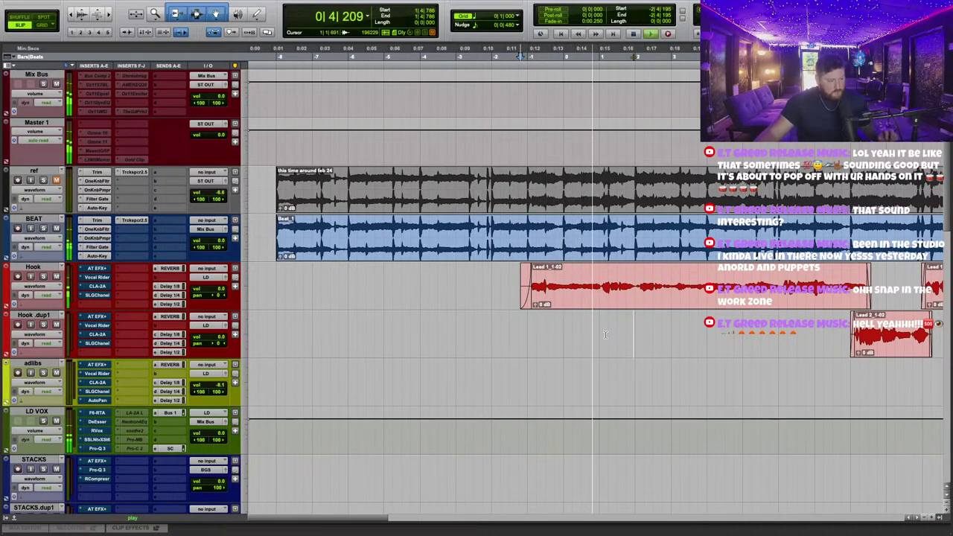
Check the Trim plug-in on the BEAT track during playback and close it.
click(97, 220)
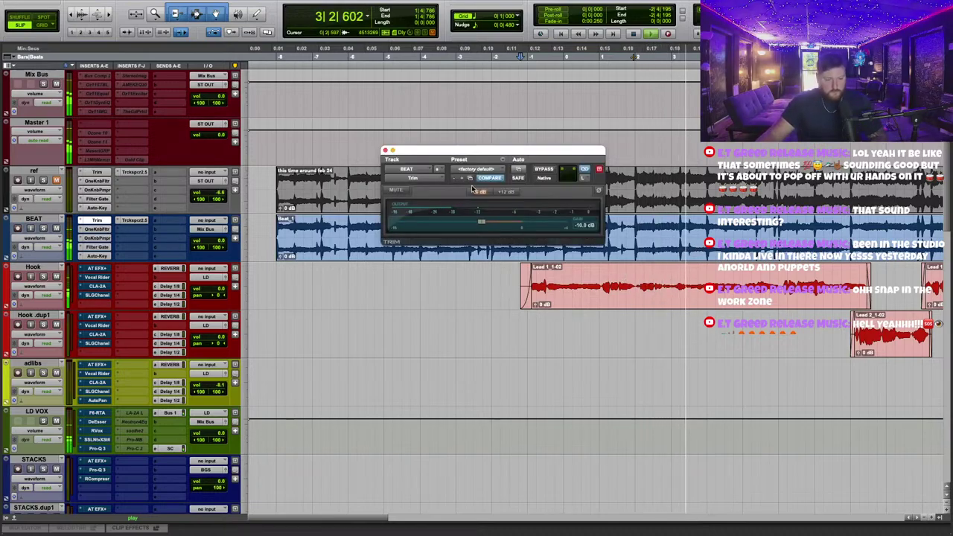
click(384, 151)
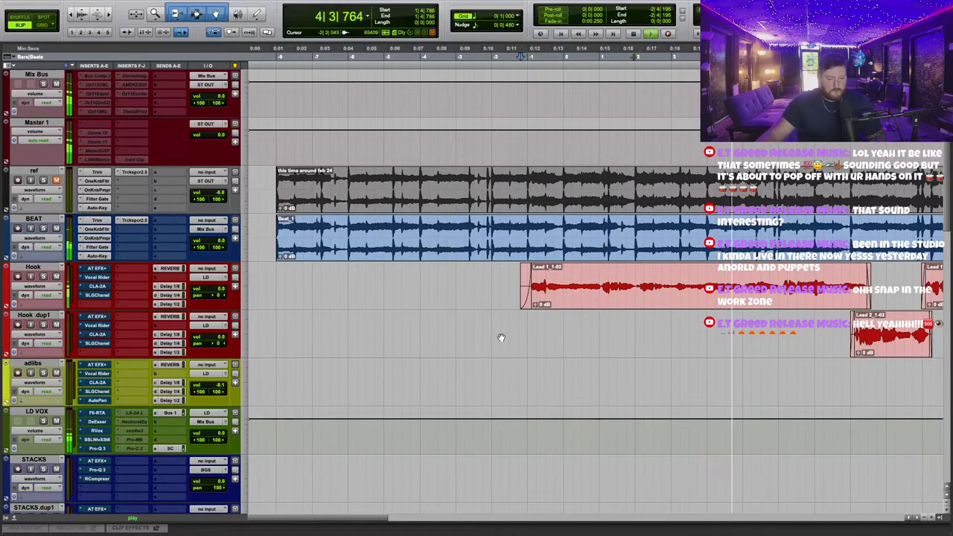
scroll(501, 337, right, 5)
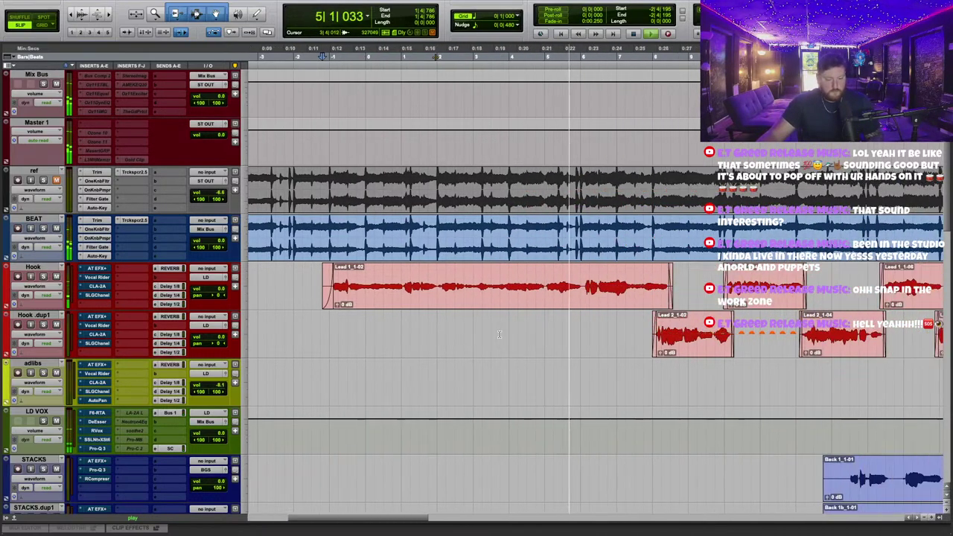
click(127, 231)
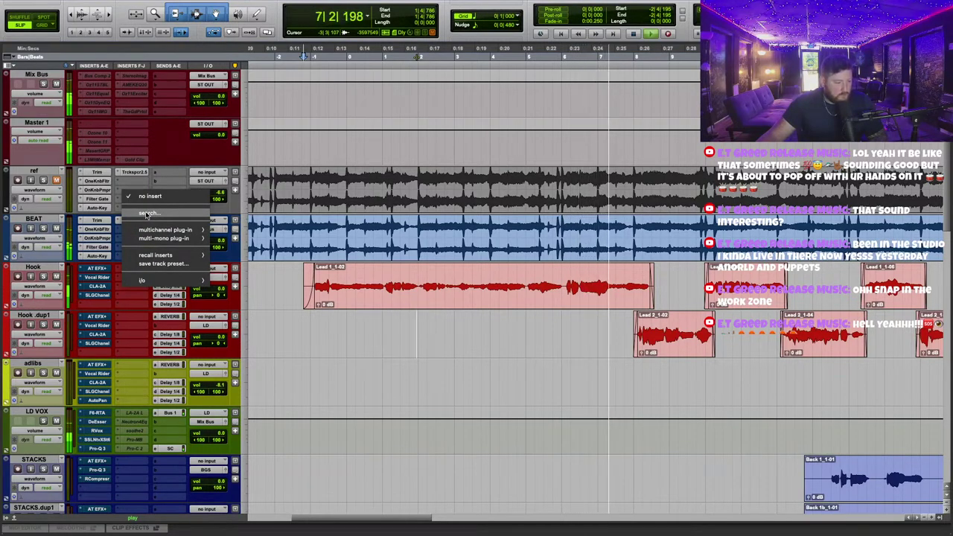
click(98, 222)
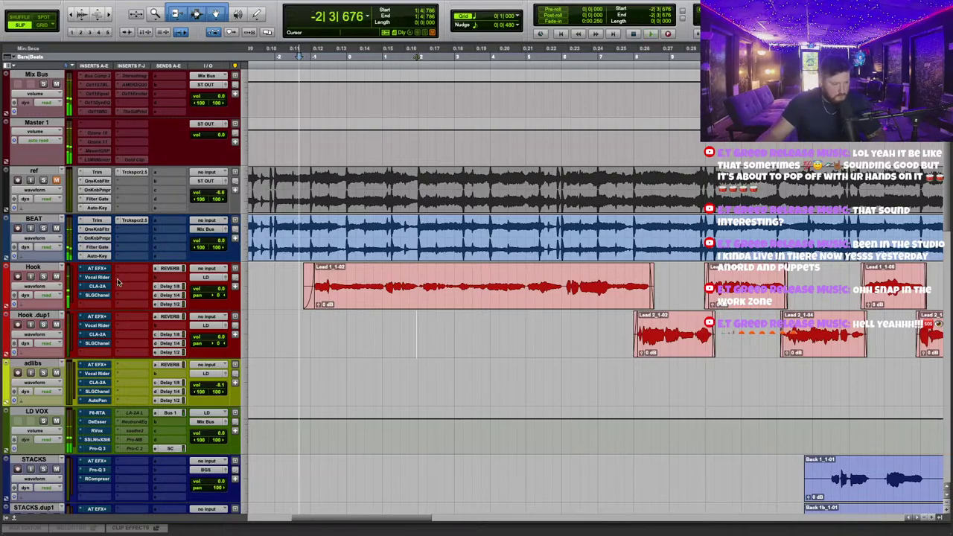
Take Vocal Rider on the Hook track out of bypass and widen its riding range to 11.8.
click(97, 277)
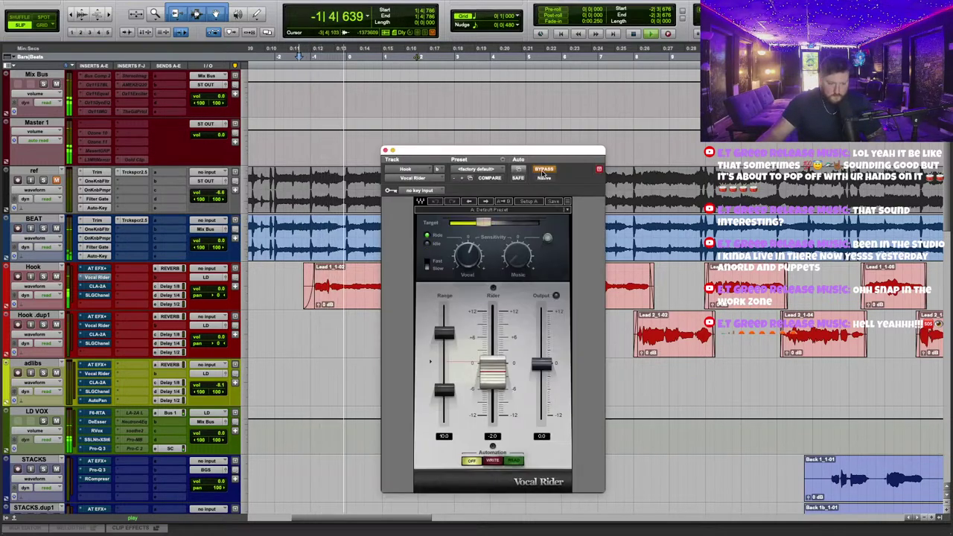
click(542, 171)
drag(444, 333, 445, 331)
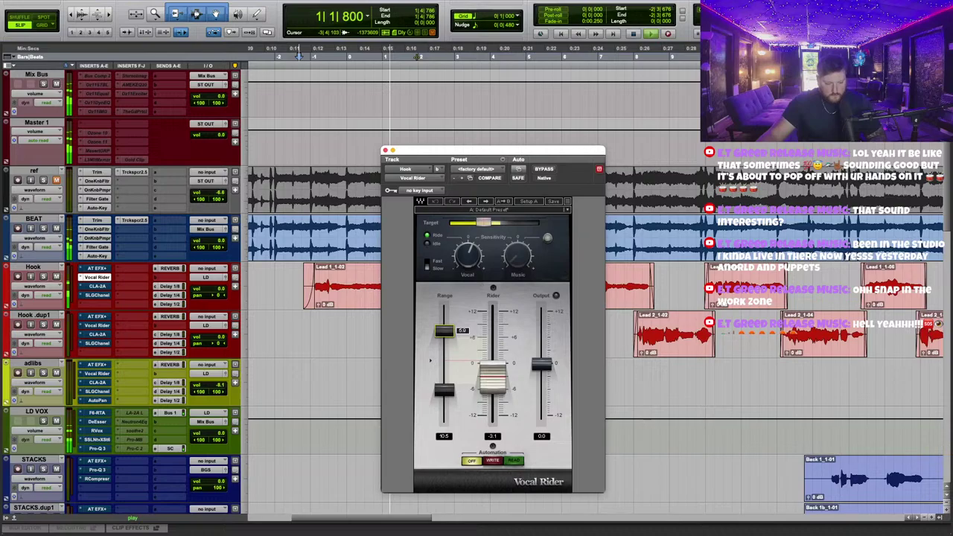
drag(444, 389, 444, 394)
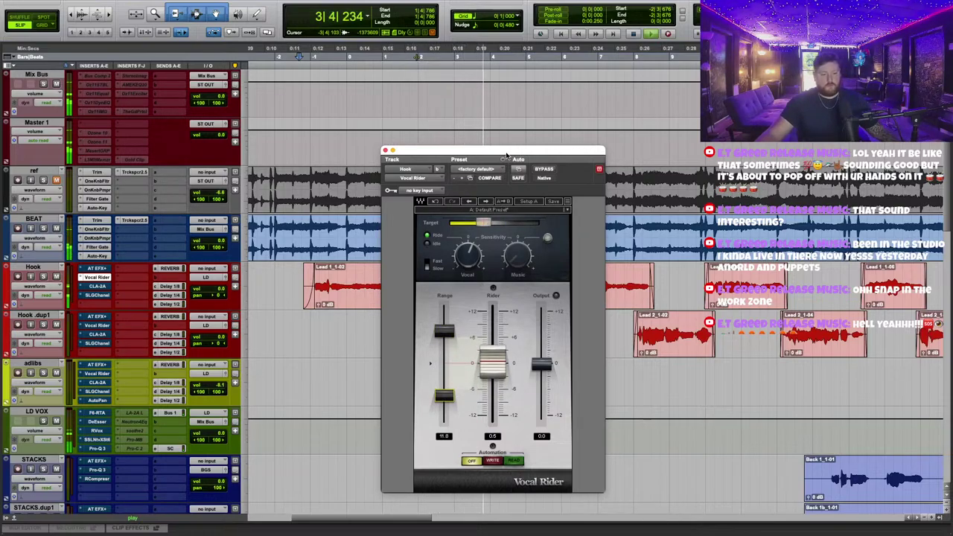
drag(506, 156, 509, 129)
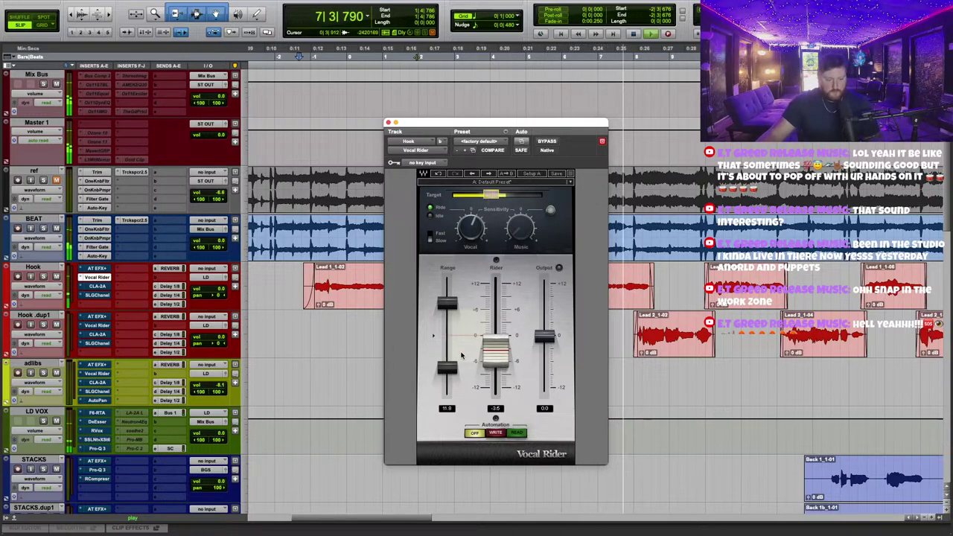
Widen the Vocal Rider range to 17.5 with the target at -21.1, and copy the plug-in to Hook .dup1.
drag(447, 366, 446, 380)
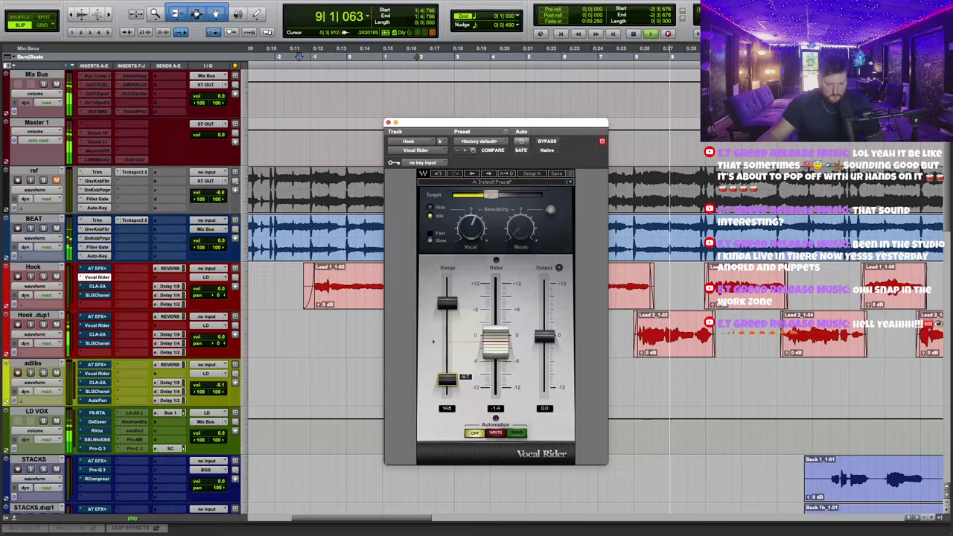
drag(447, 303, 447, 289)
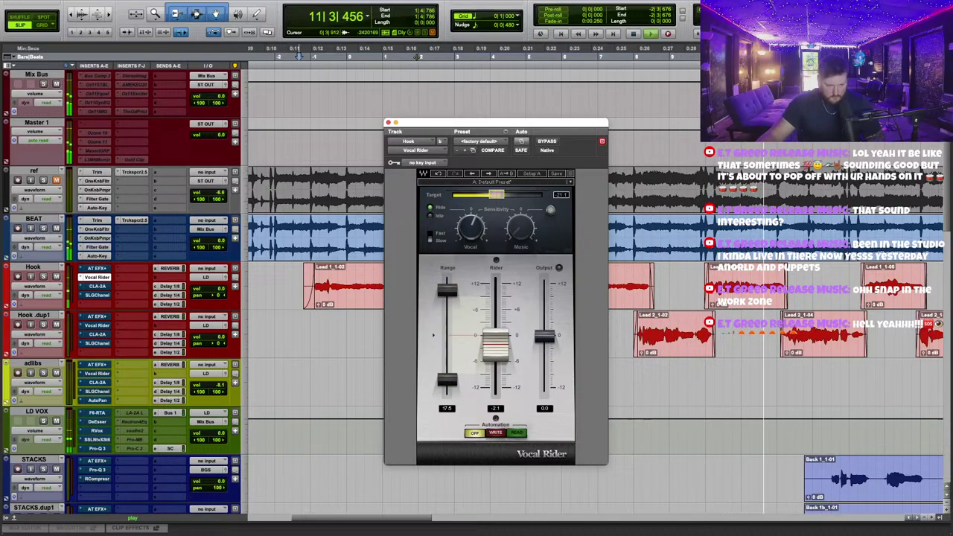
drag(97, 278, 102, 327)
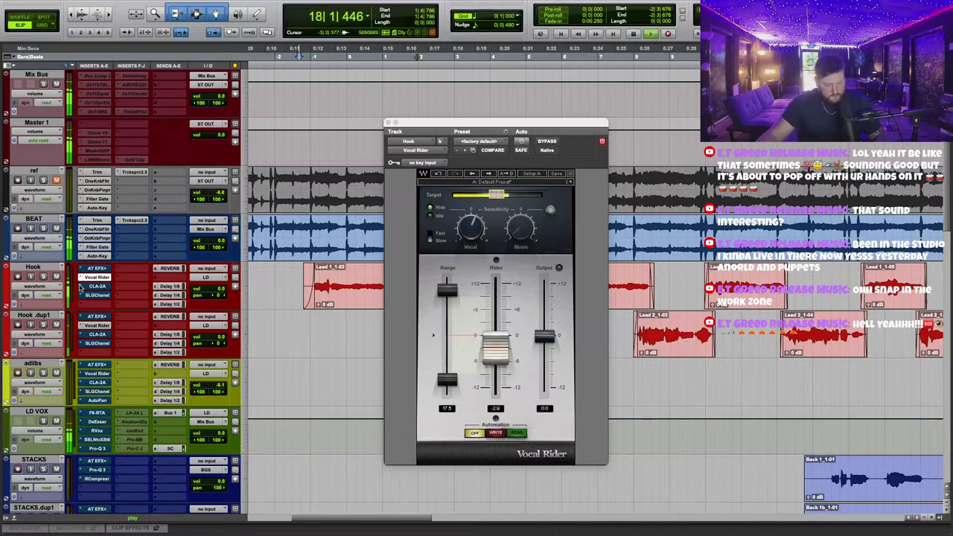
Shift SLGChannel and CLA-2A down one insert slot on the Hook track, freeing the slot after Vocal Rider.
click(80, 287)
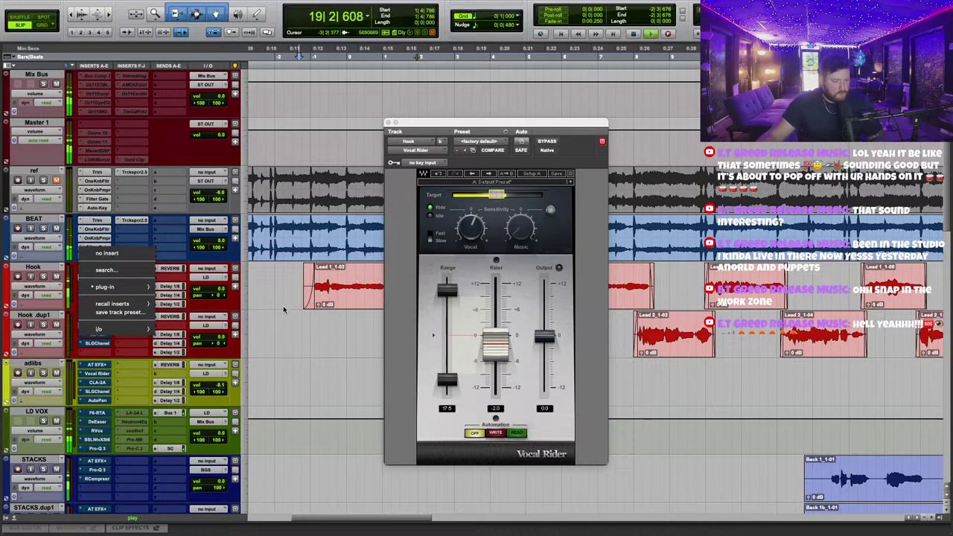
click(283, 309)
drag(97, 297, 99, 295)
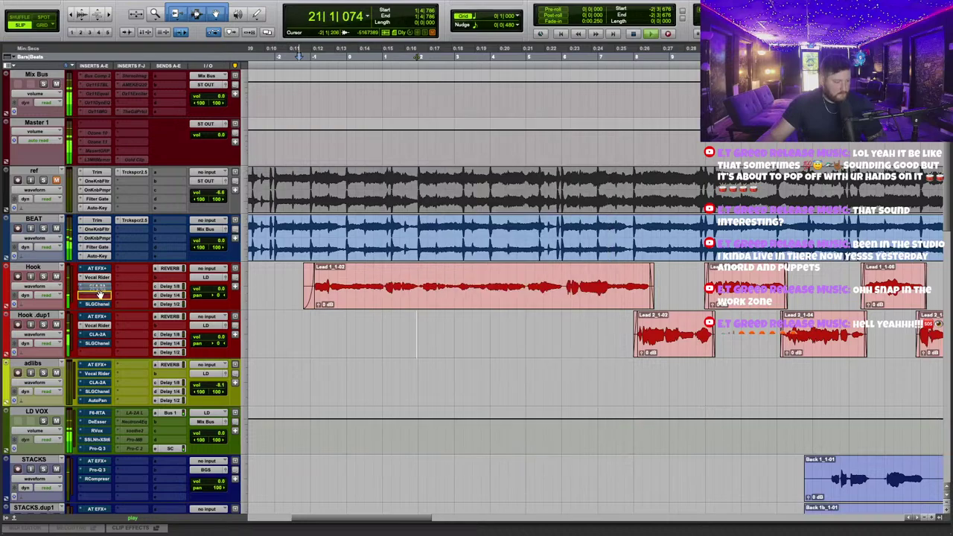
click(124, 253)
mouse_move(119, 286)
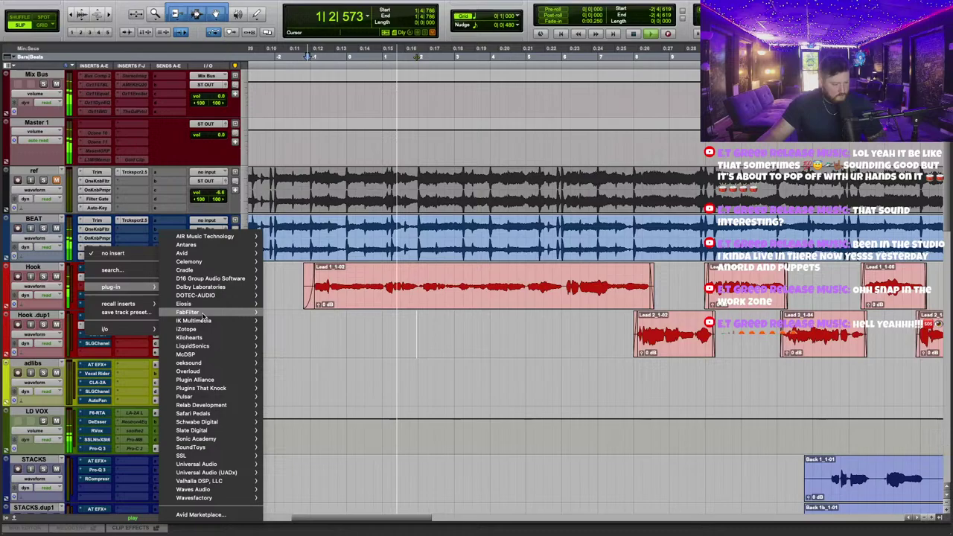
click(368, 360)
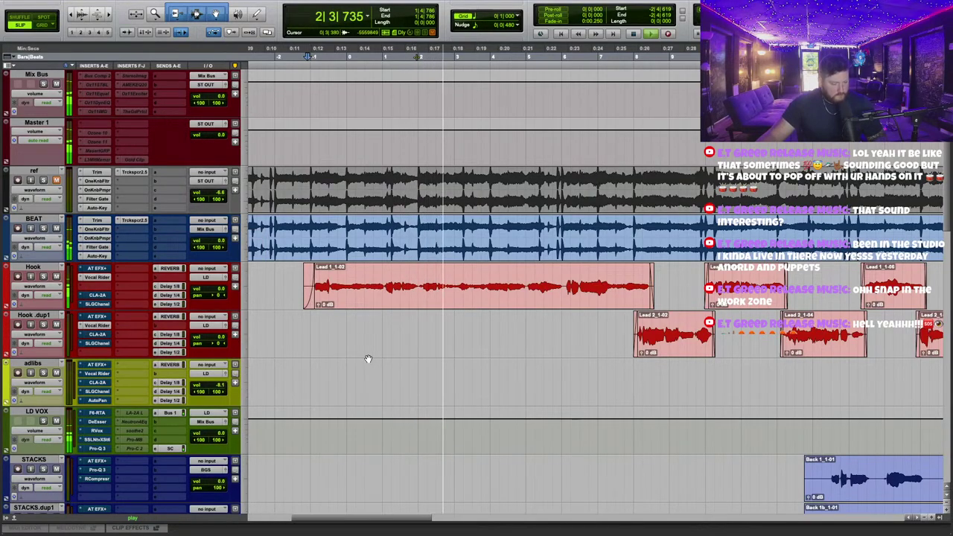
Insert FabFilter Pro-MB (mono) in the free Hook slot after Vocal Rider and replay the vocal through it.
click(97, 286)
mouse_move(113, 289)
mouse_move(223, 313)
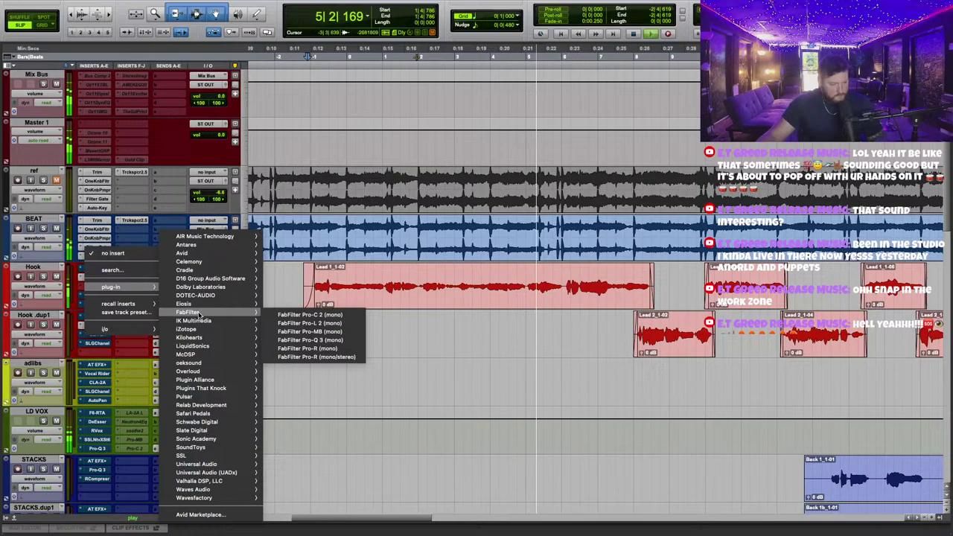
click(320, 338)
key(space)
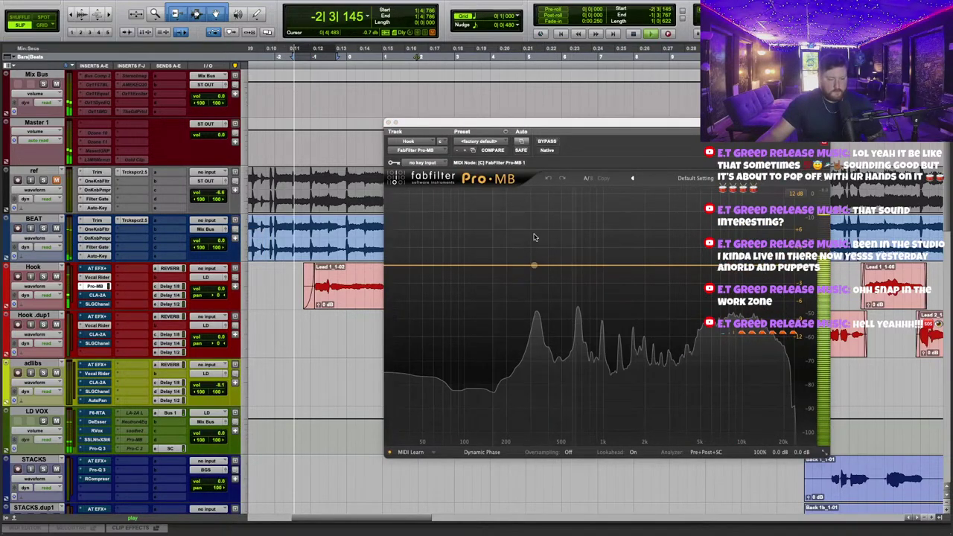
key(space)
drag(544, 123, 463, 112)
drag(469, 151, 472, 146)
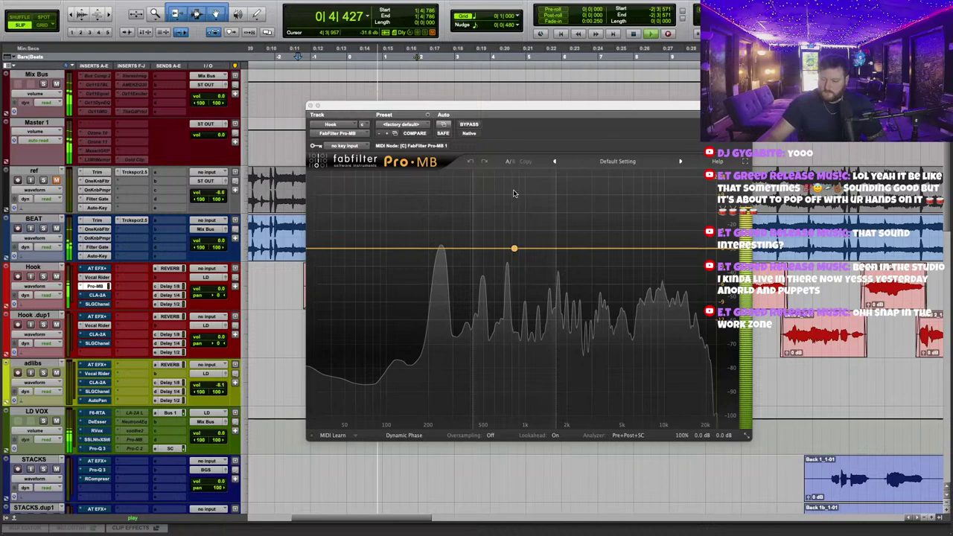
Load the "start" preset in Pro-MB on the Hook track while the vocal plays.
key(space)
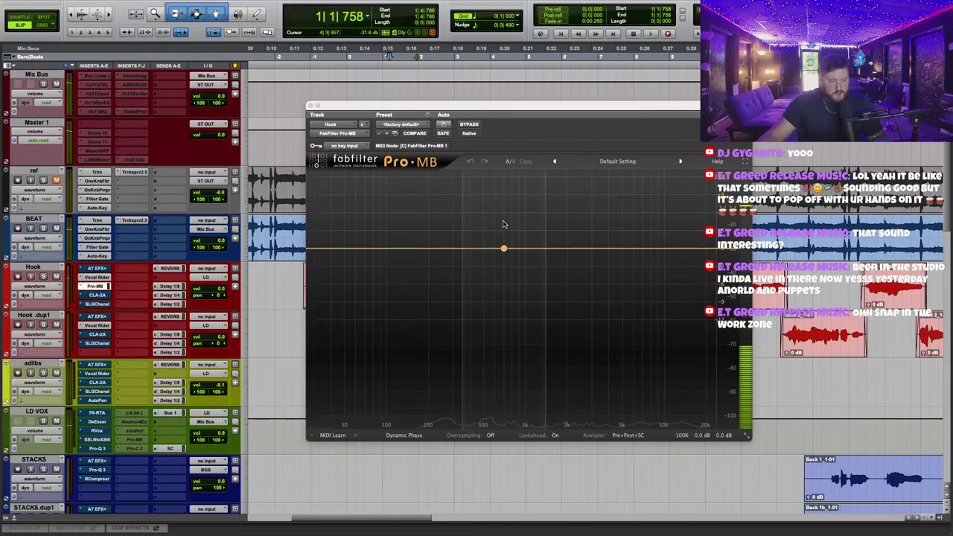
key(space)
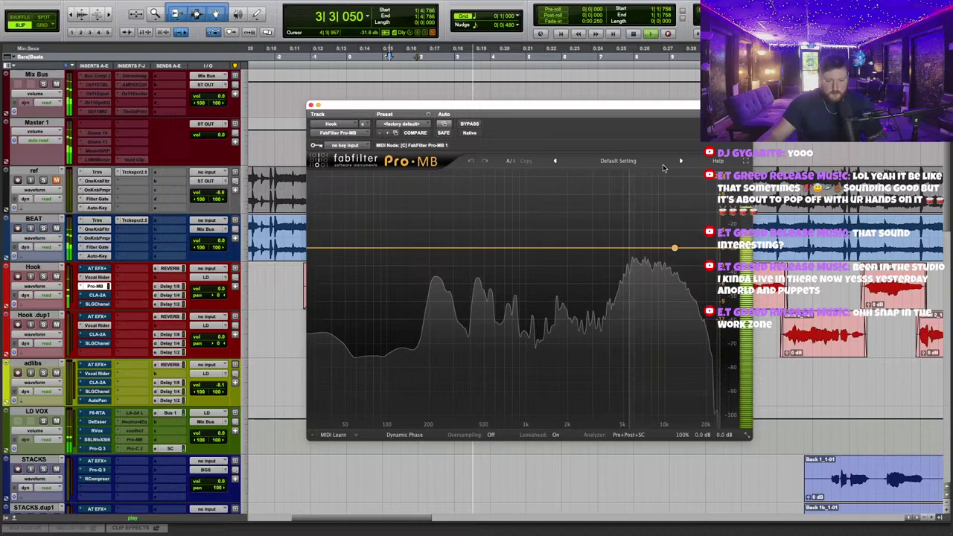
click(618, 161)
click(602, 327)
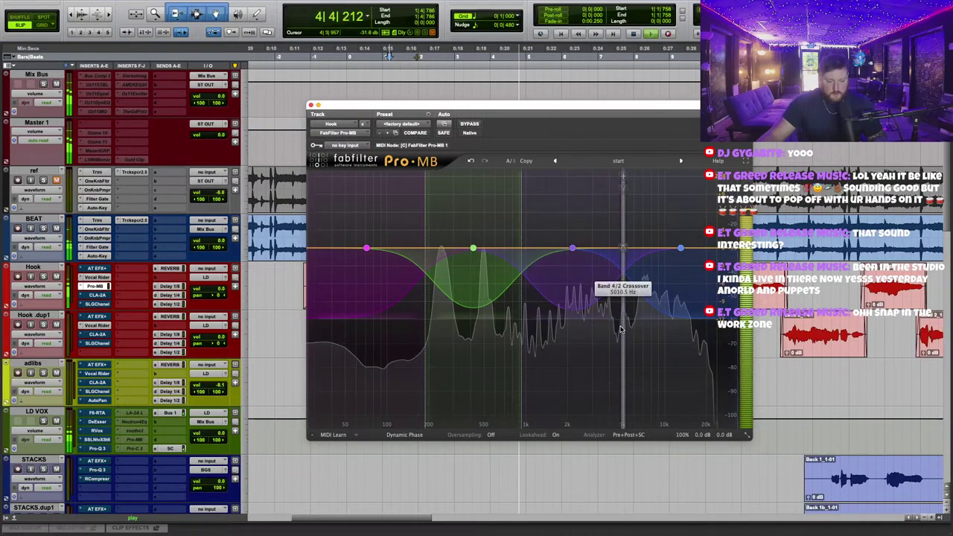
Shift Pro-MB's green low-mid band to a lower frequency and adjust its threshold, soloing the band while tuning it.
click(434, 181)
drag(473, 248, 447, 247)
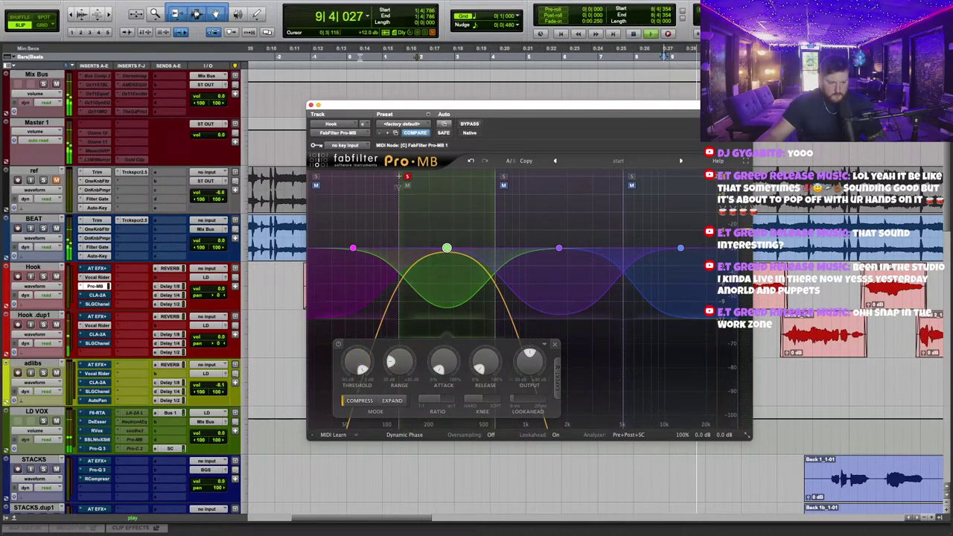
click(356, 58)
drag(360, 366, 364, 409)
click(407, 176)
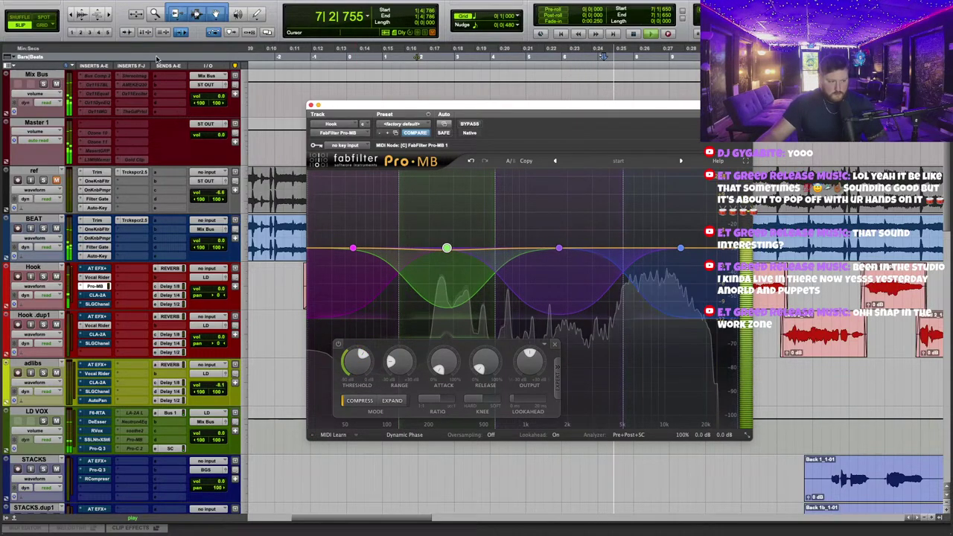
Solo Pro-MB's high band (Band 2) and fine-tune its crossover with Band 4 at around 5 kHz.
drag(370, 105, 367, 301)
scroll(511, 283, down, 5)
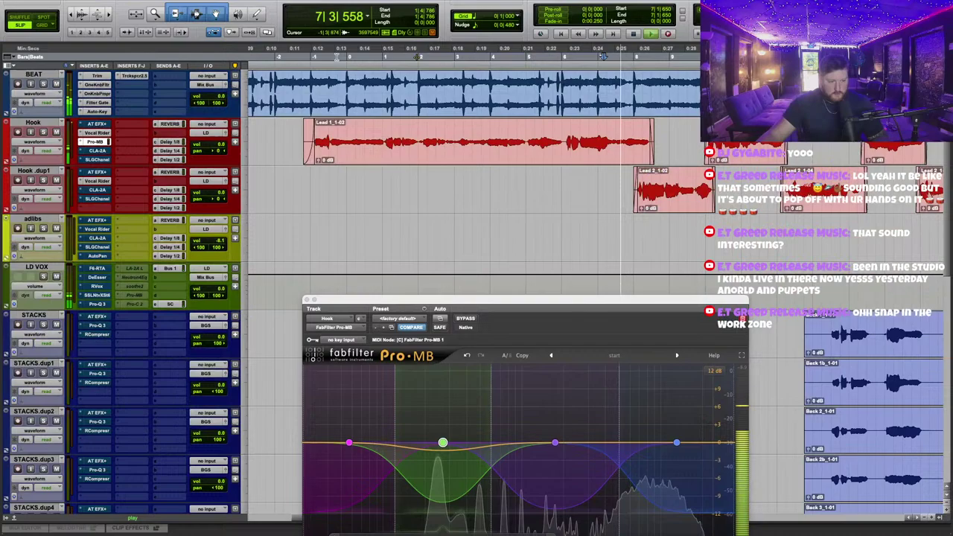
drag(511, 302, 492, 178)
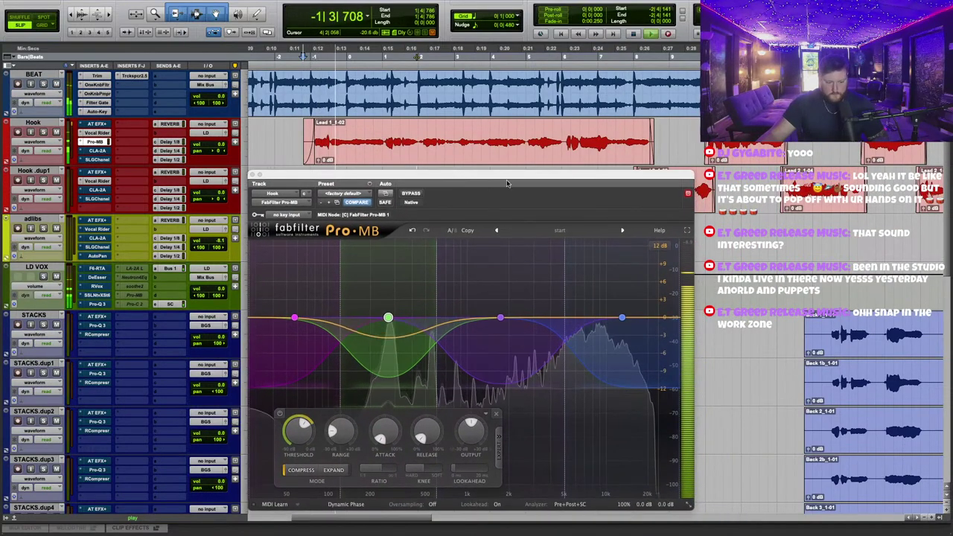
click(572, 246)
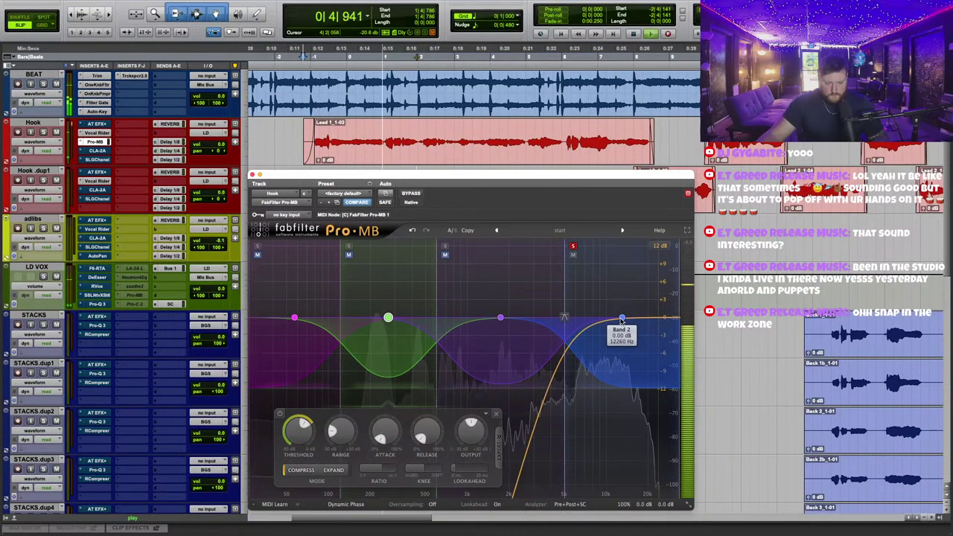
drag(563, 325, 566, 326)
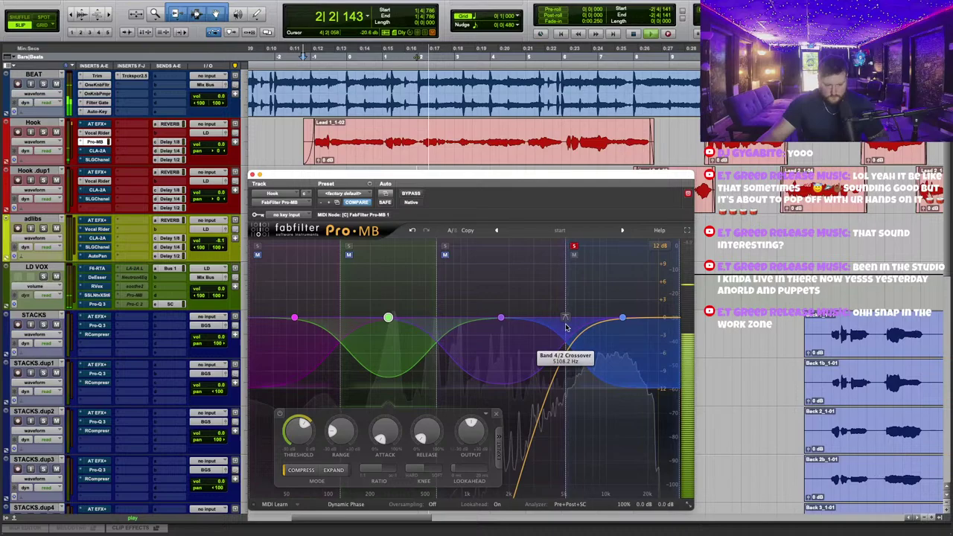
click(621, 320)
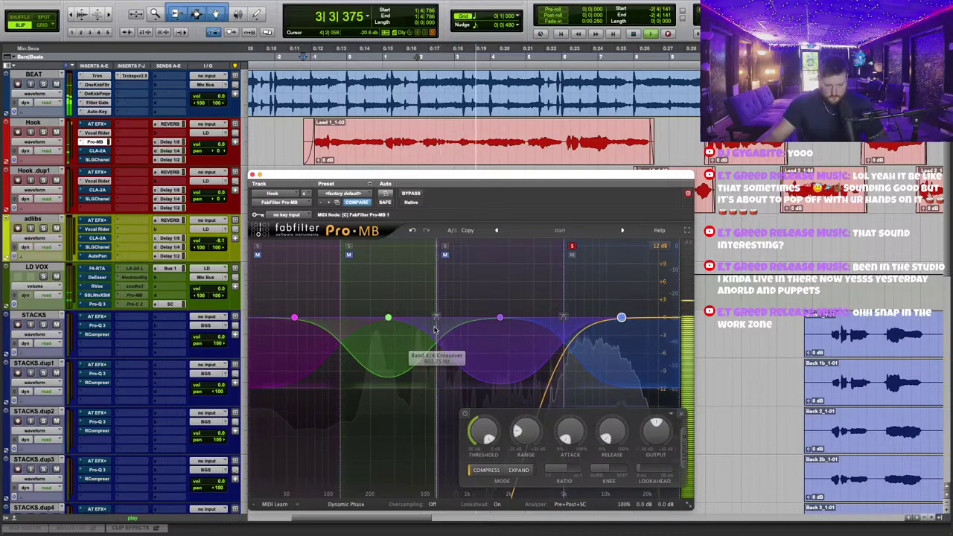
Widen Pro-MB's green Band 3 by moving both of its crossovers outward, and adjust the high band's threshold.
drag(437, 318, 455, 324)
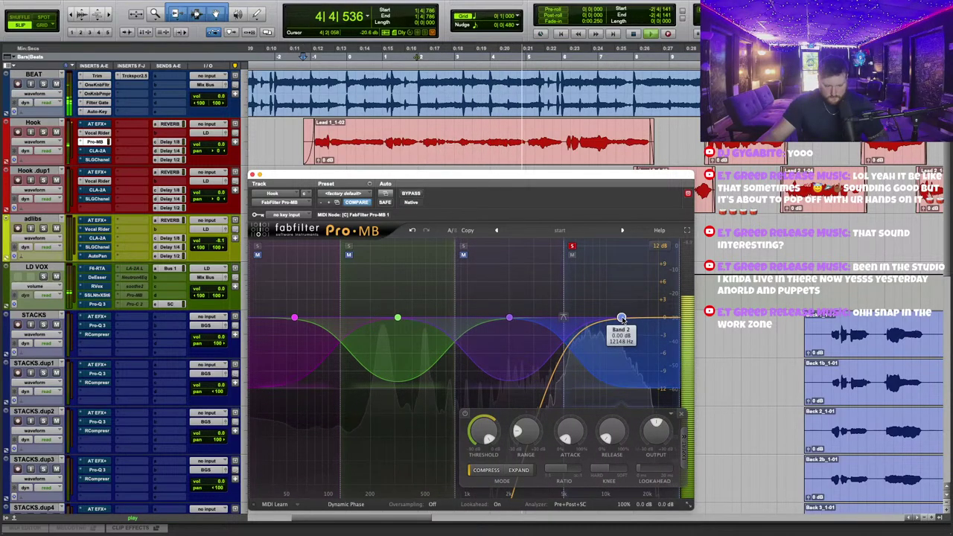
click(312, 58)
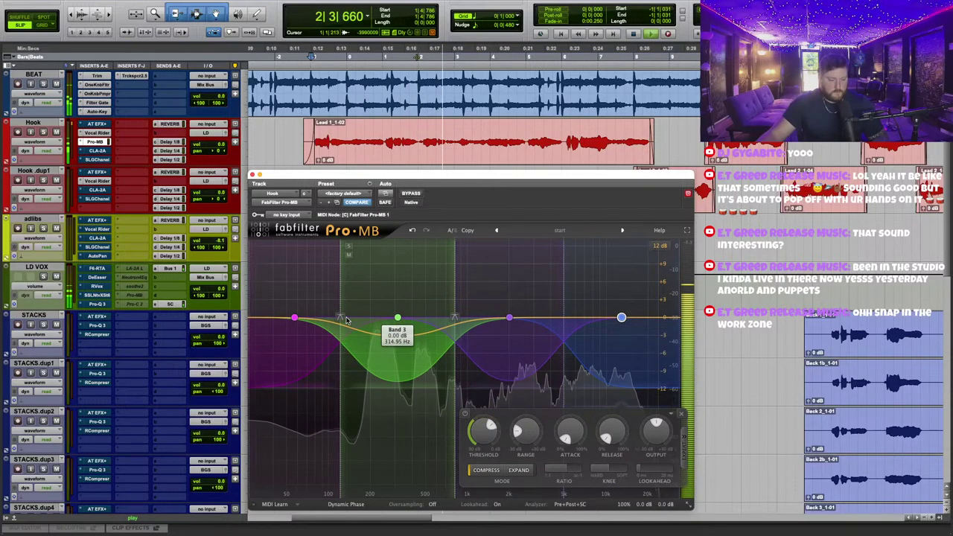
drag(340, 319, 321, 317)
click(384, 318)
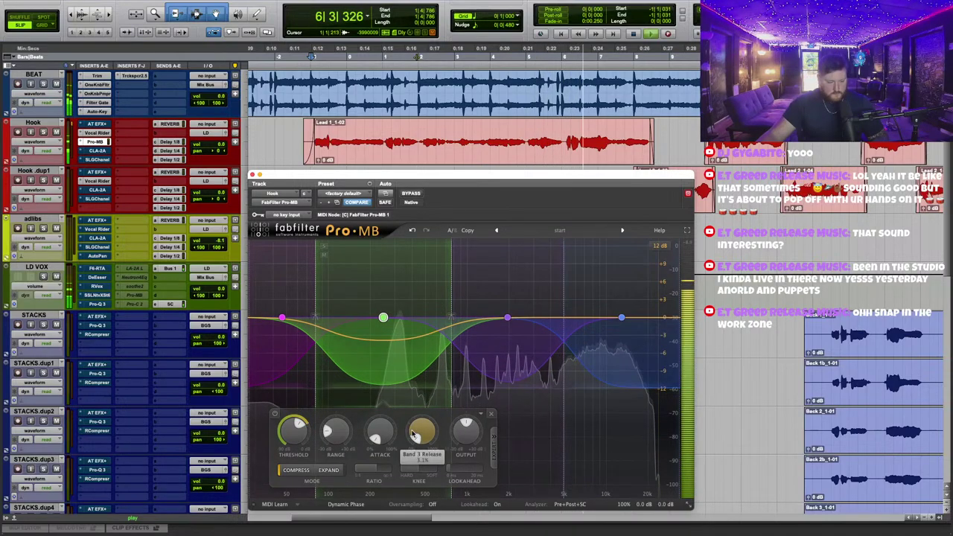
Solo Pro-MB's Band 4 and shift it to about 2.1 kHz, and raise Band 3's lower crossover.
click(622, 318)
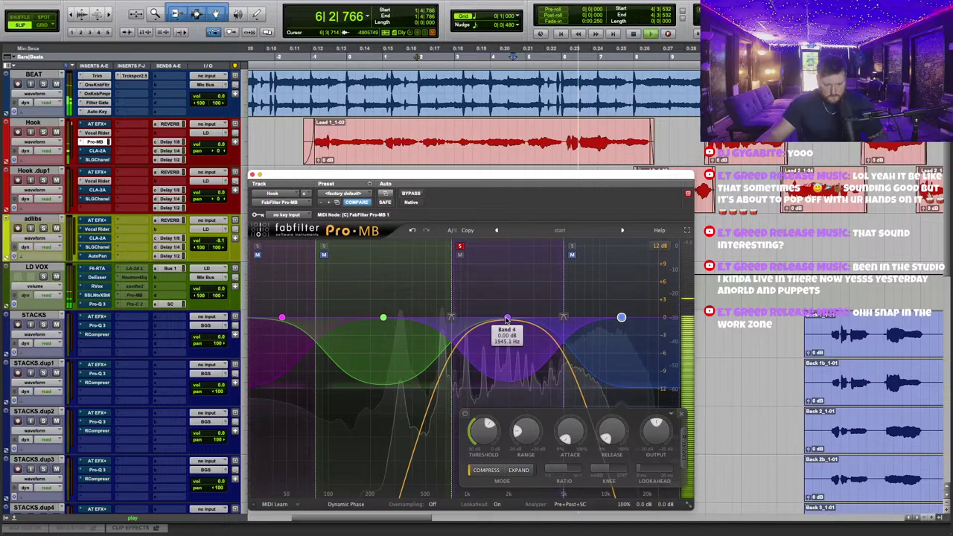
drag(506, 320, 512, 321)
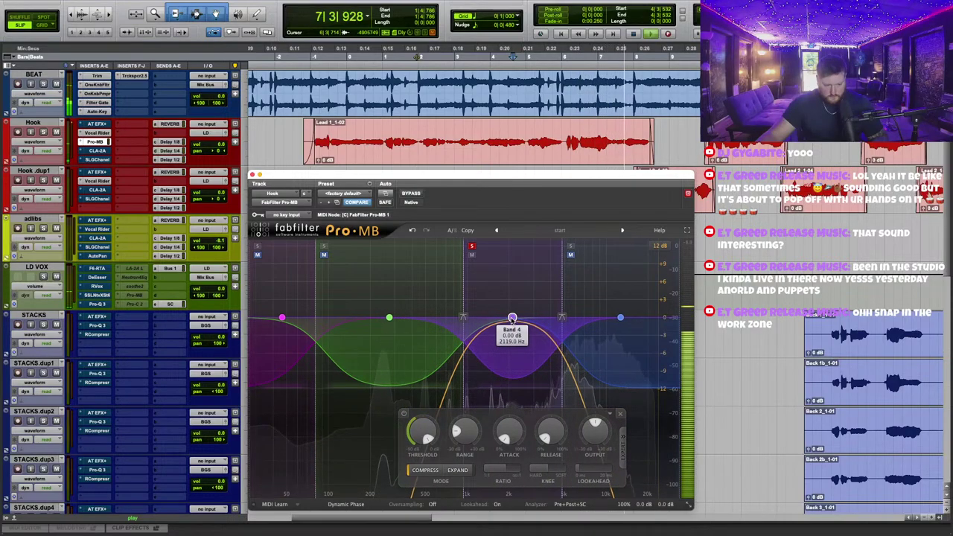
scroll(512, 320, down, 1)
drag(317, 319, 396, 318)
key(space)
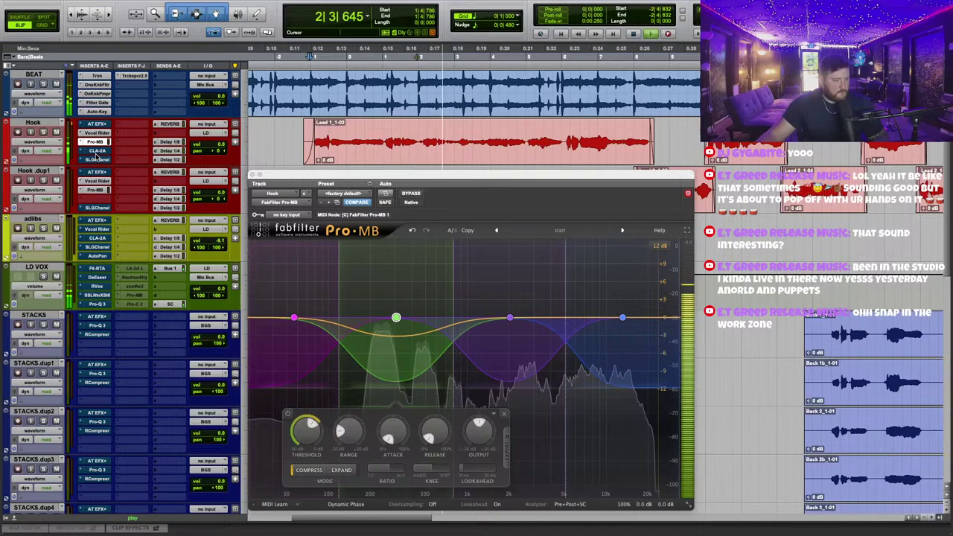
Replace the CLA-2A on the Hook track with a mono RCompressor in the insert slot after Pro-MB.
ctrl+super+click(97, 149)
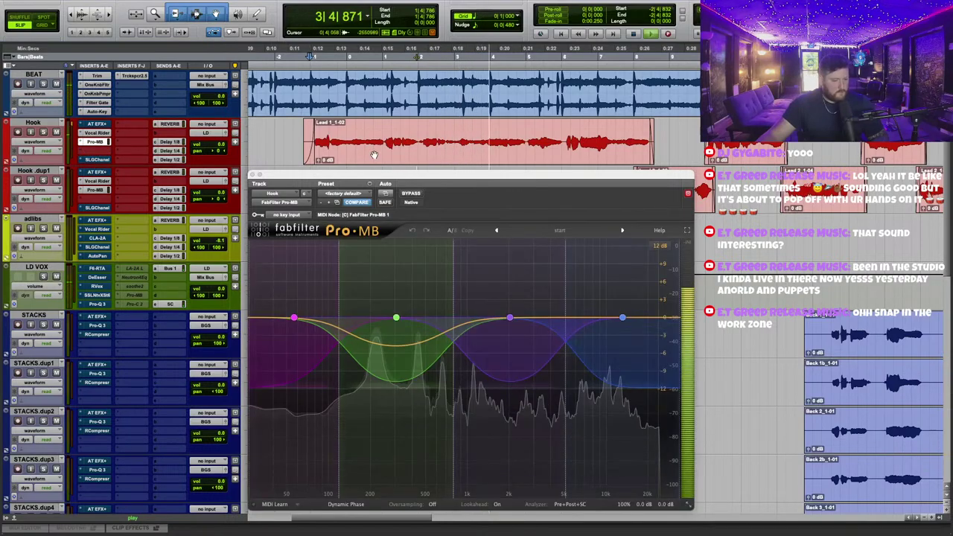
drag(394, 177, 427, 176)
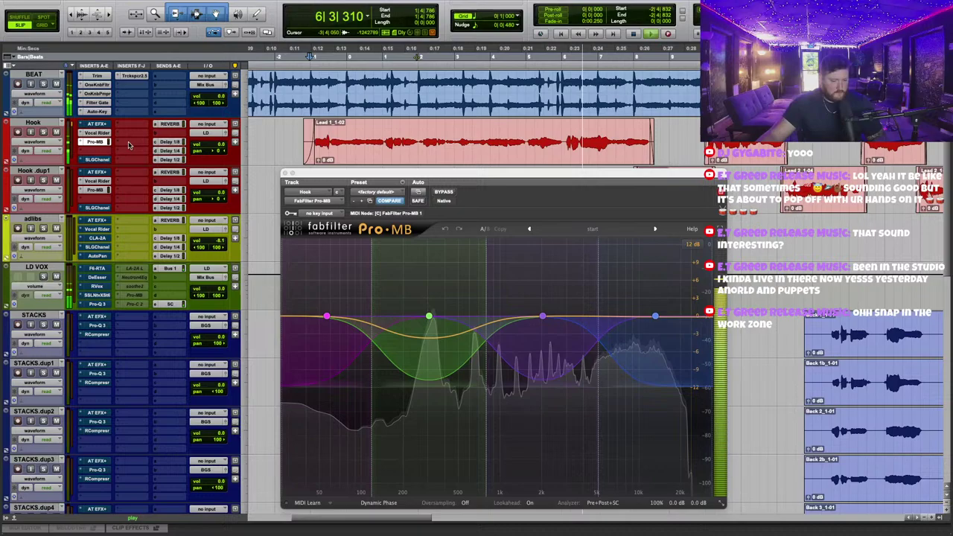
click(542, 317)
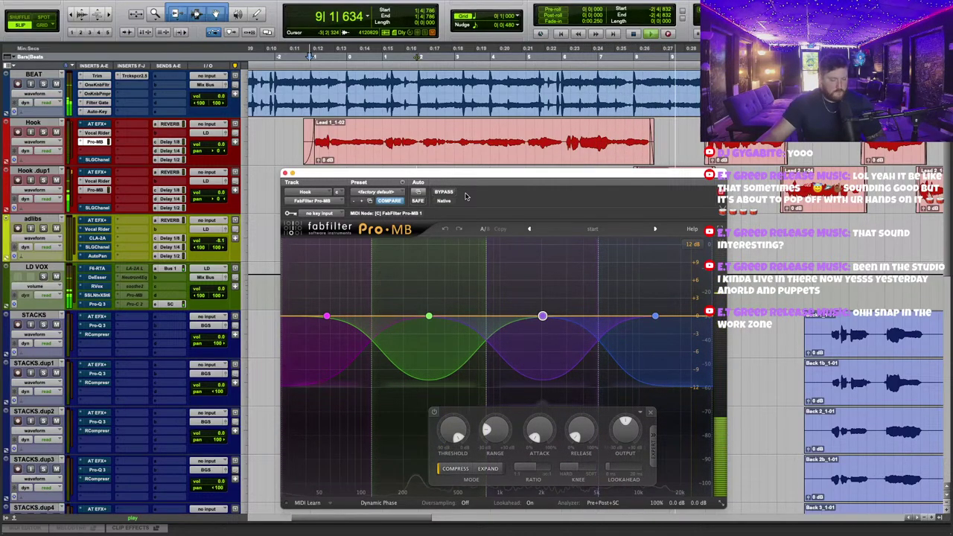
click(111, 142)
text(rc)
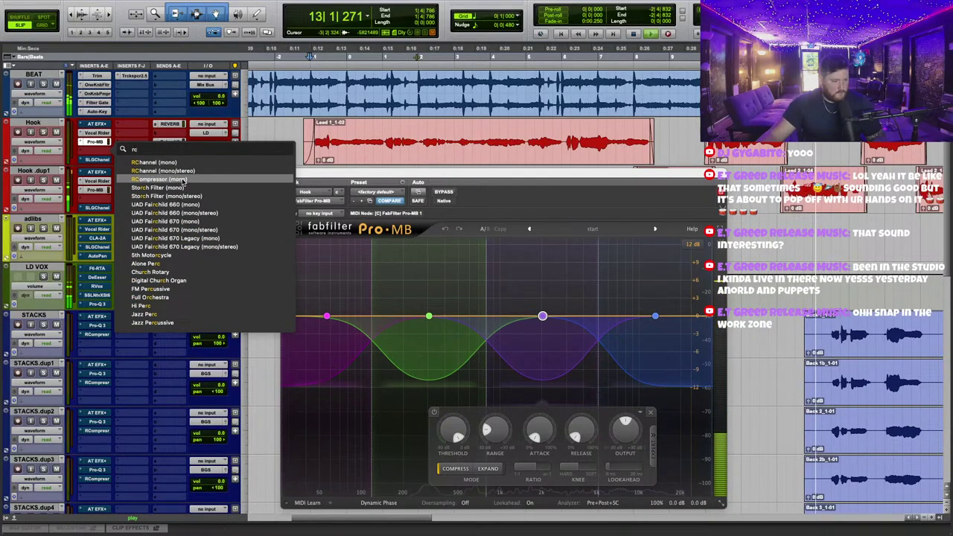
click(159, 178)
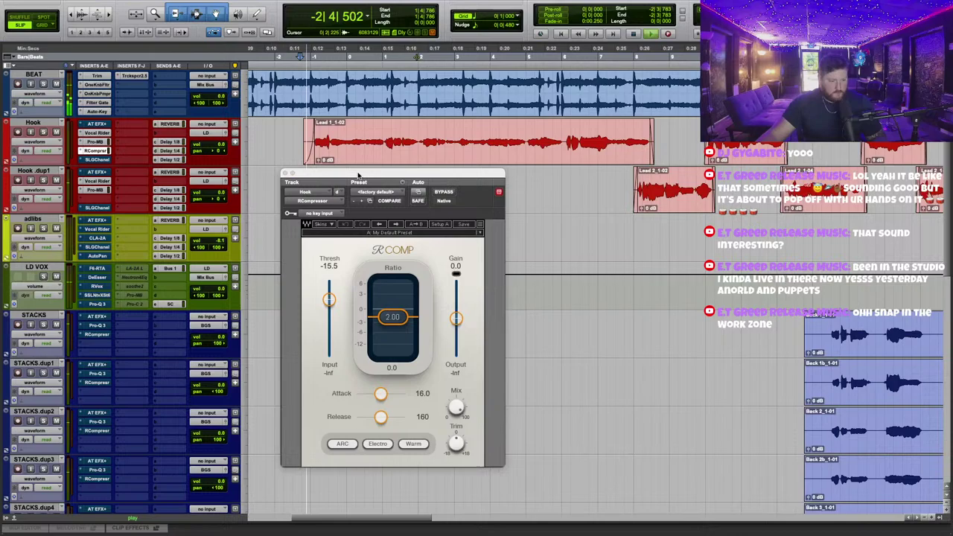
drag(357, 174, 430, 187)
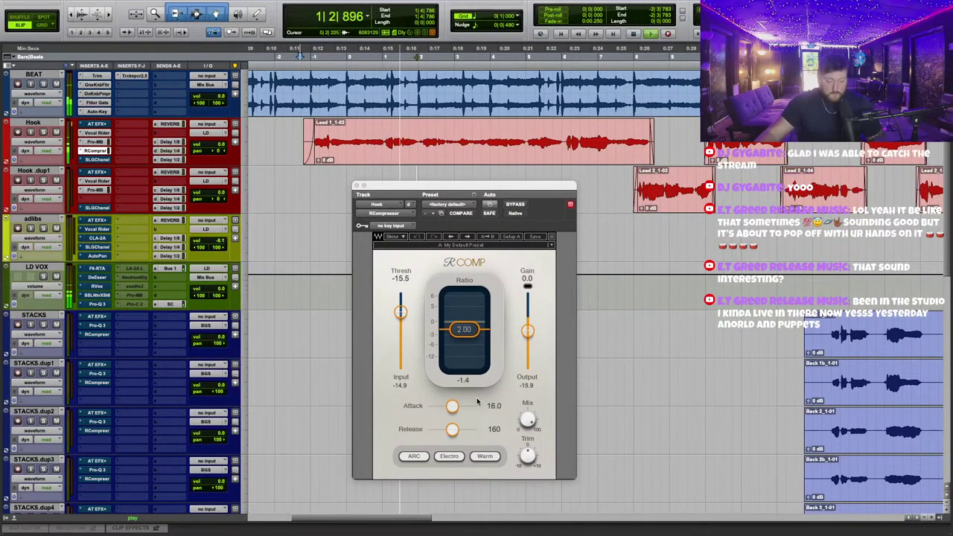
Set the Hook RCompressor's attack to 4.28, release to 425 and ratio to 5.00, and compare it against bypass.
click(452, 406)
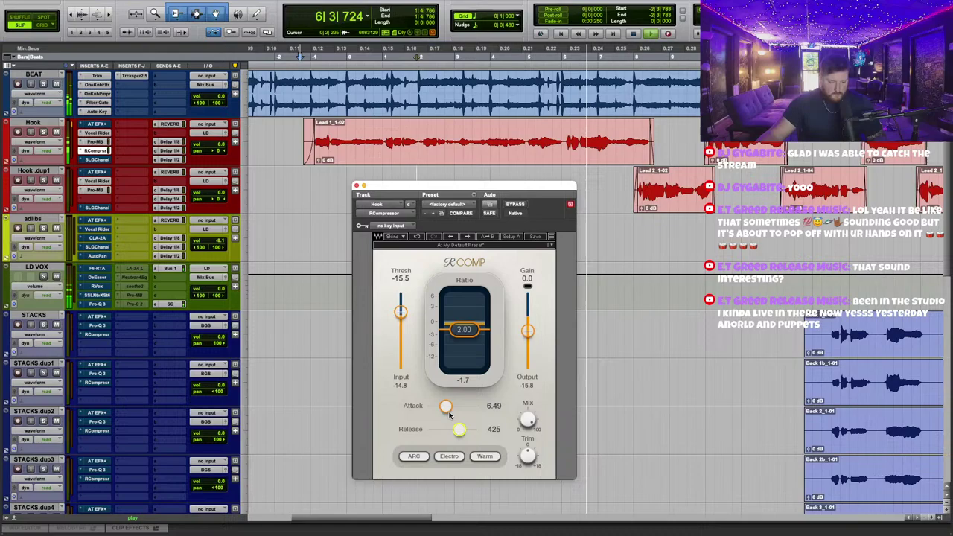
drag(447, 408, 443, 405)
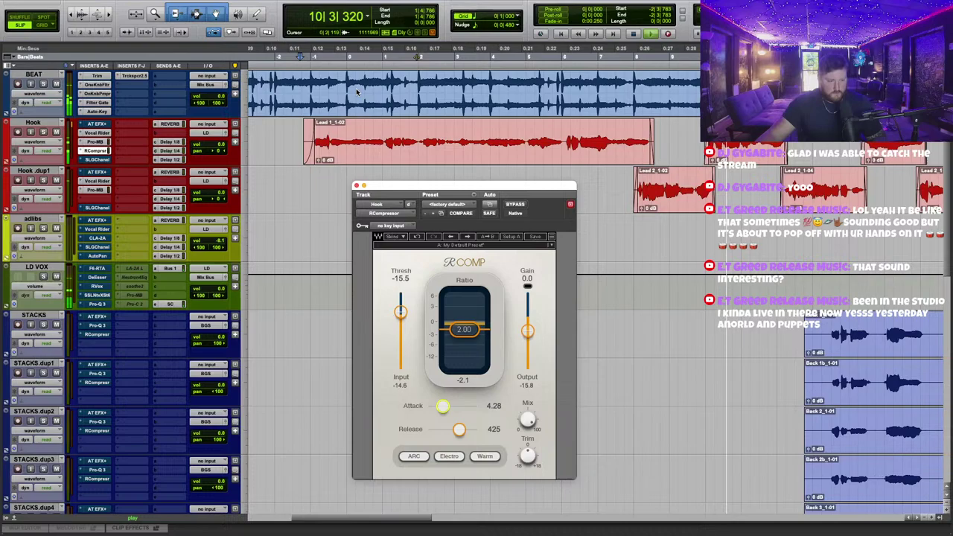
click(306, 57)
drag(464, 329, 464, 332)
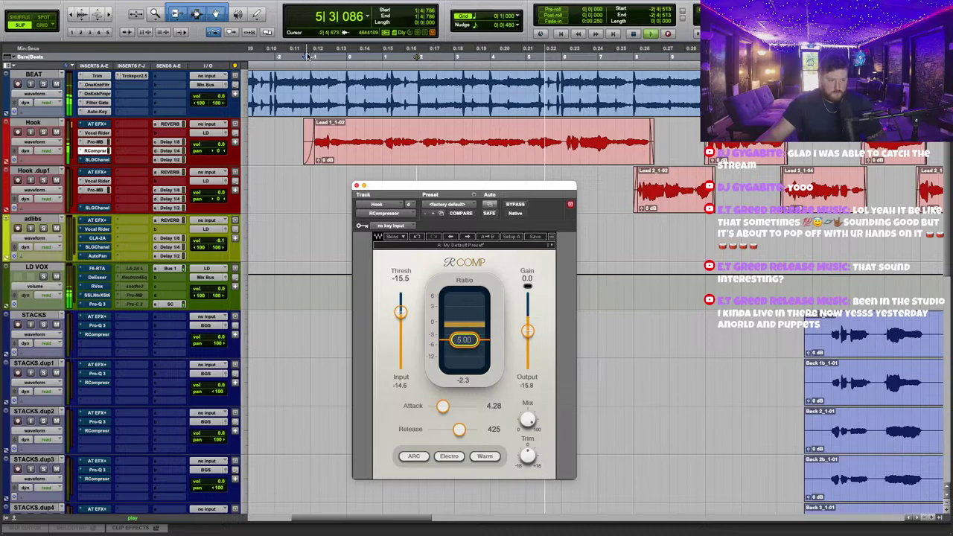
click(309, 50)
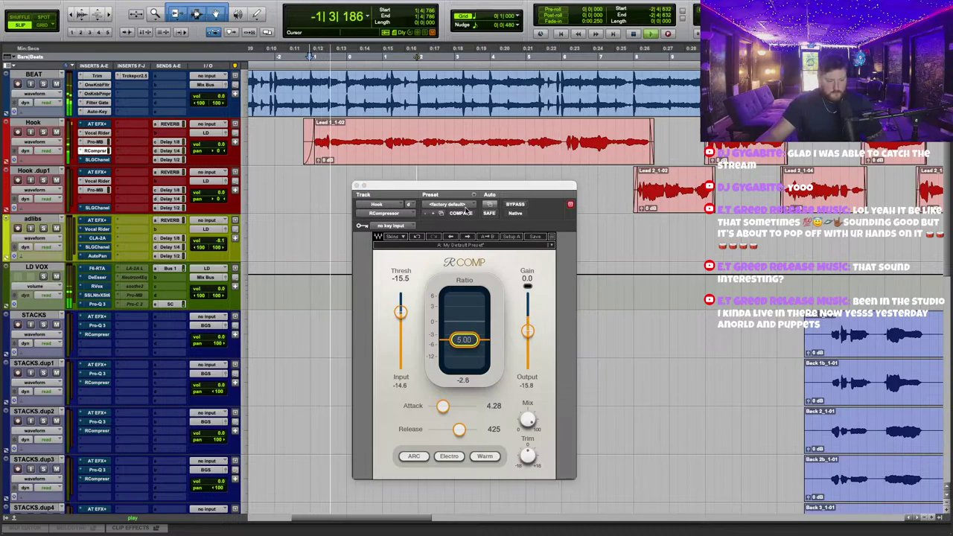
click(522, 206)
click(522, 205)
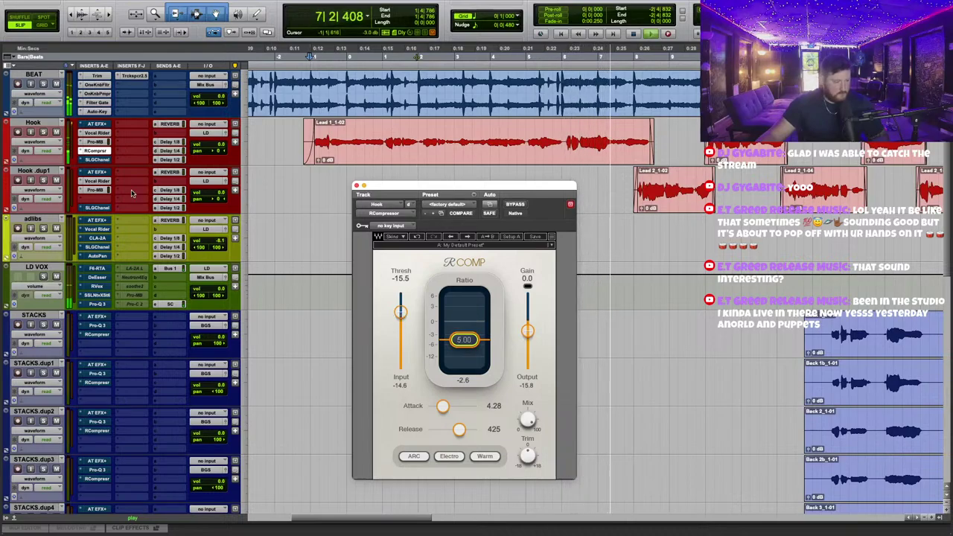
Copy the RCompressor to Hook .dup1 and shift both hook tracks' inserts up one slot, replacing AT EFX+.
drag(96, 153, 99, 200)
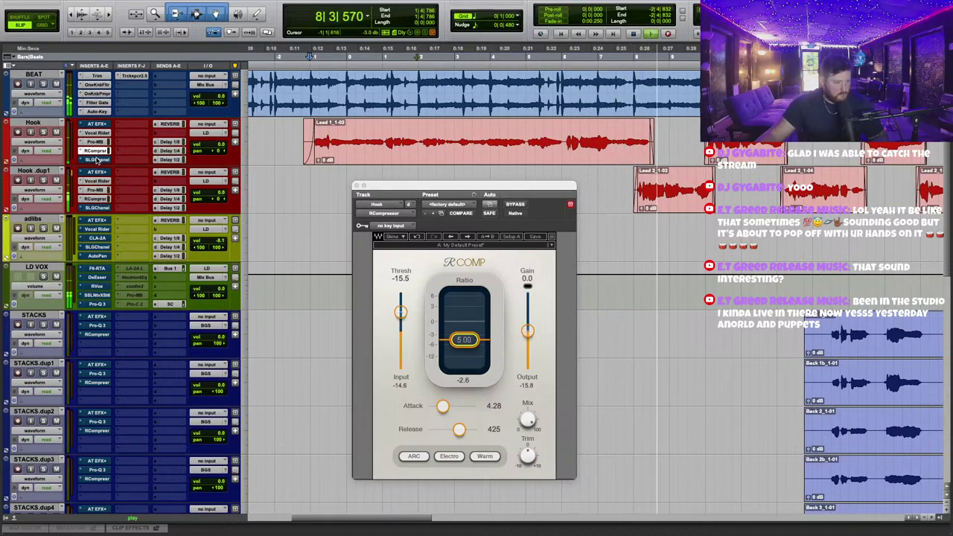
click(357, 186)
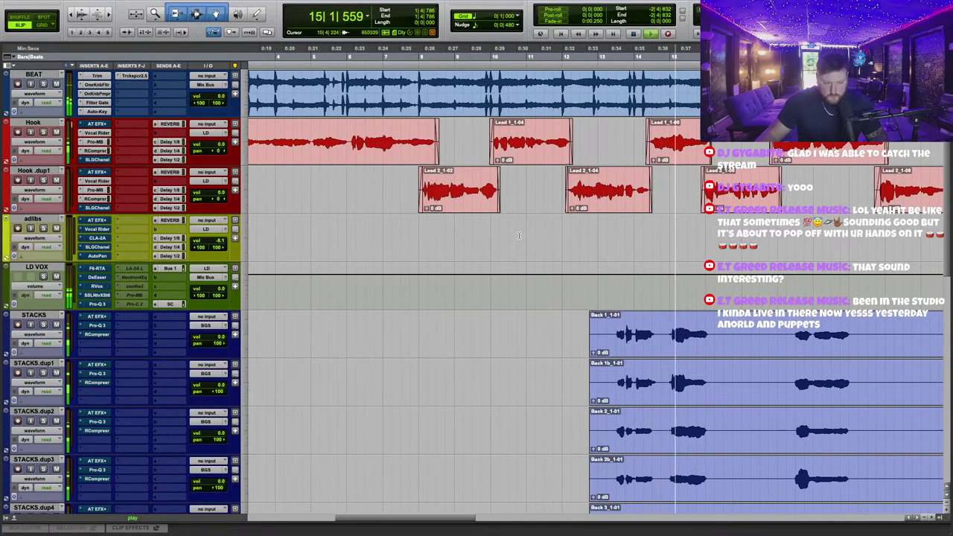
mouse_move(99, 133)
mouse_down()
mouse_move(99, 124)
mouse_move(99, 133)
mouse_up()
drag(99, 152, 99, 142)
drag(98, 182, 96, 150)
click(95, 150)
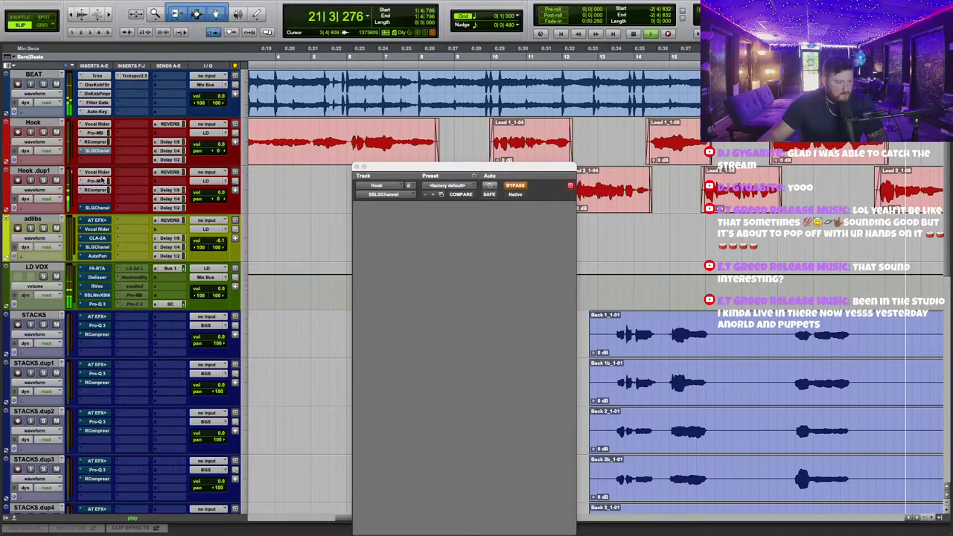
drag(99, 208, 99, 199)
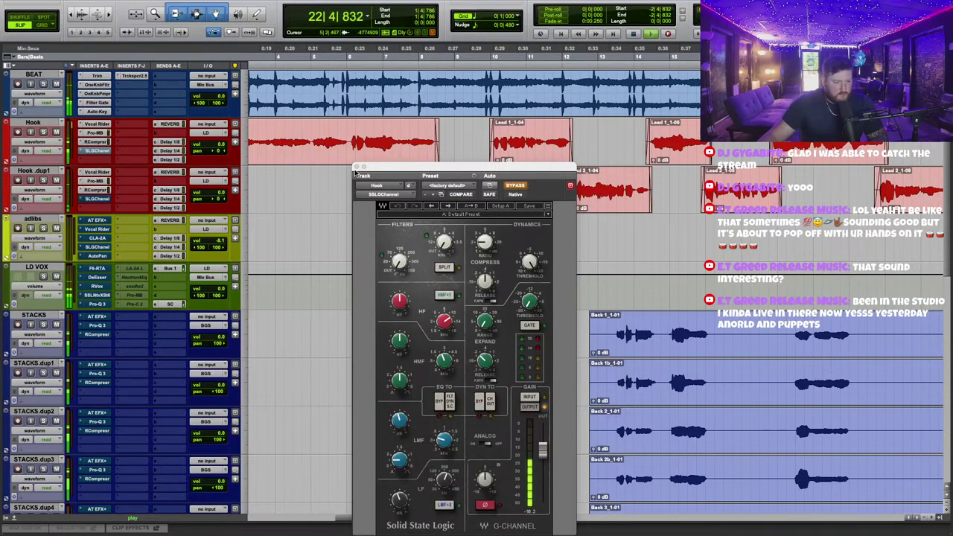
click(357, 167)
Activate SSLGChannel on Hook and Hook .dup1, and raise the low-cut filter frequency on the Hook instance during playback.
click(311, 135)
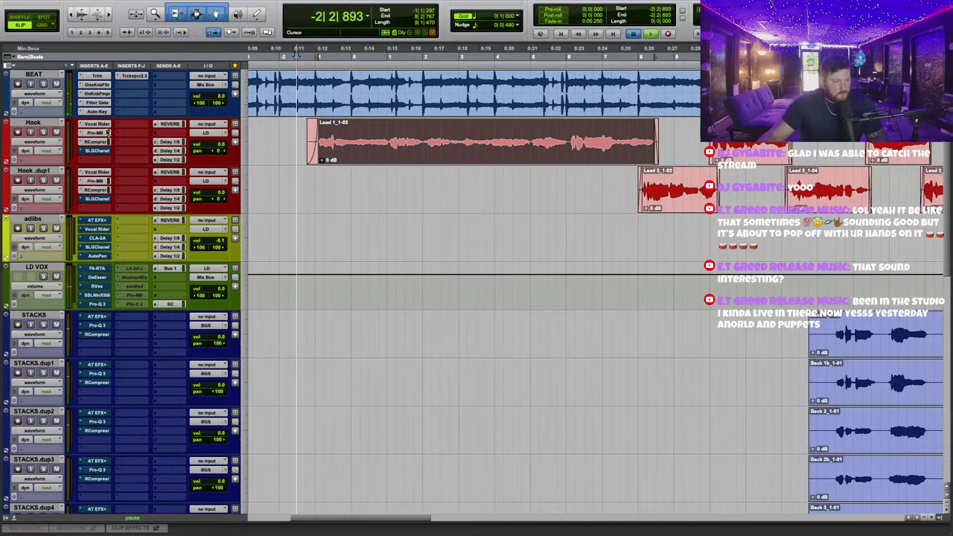
click(98, 150)
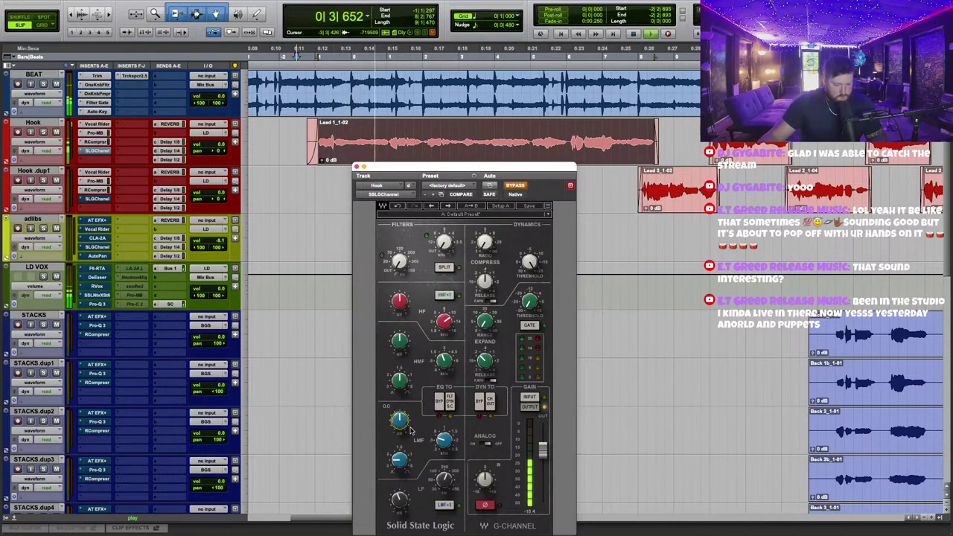
click(518, 185)
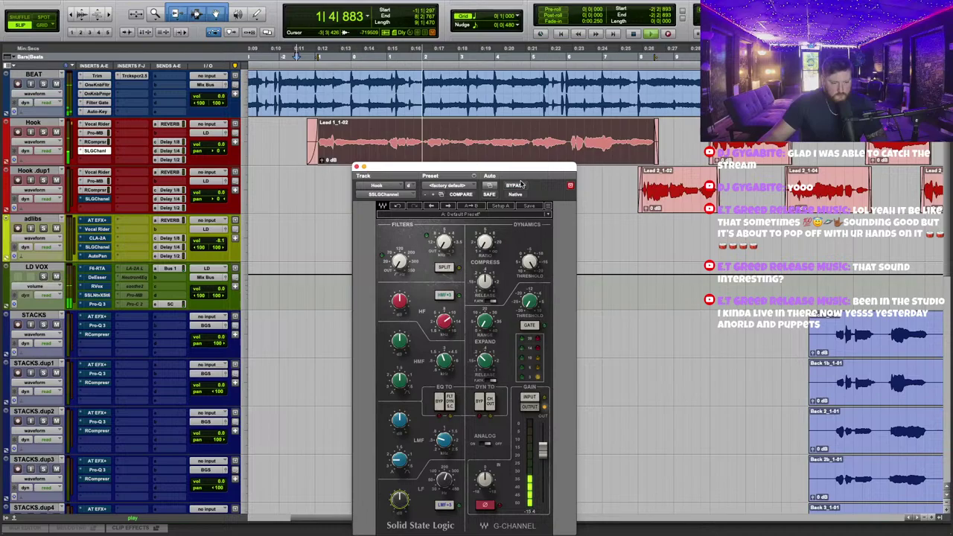
drag(527, 169, 596, 94)
click(313, 85)
drag(480, 78, 445, 139)
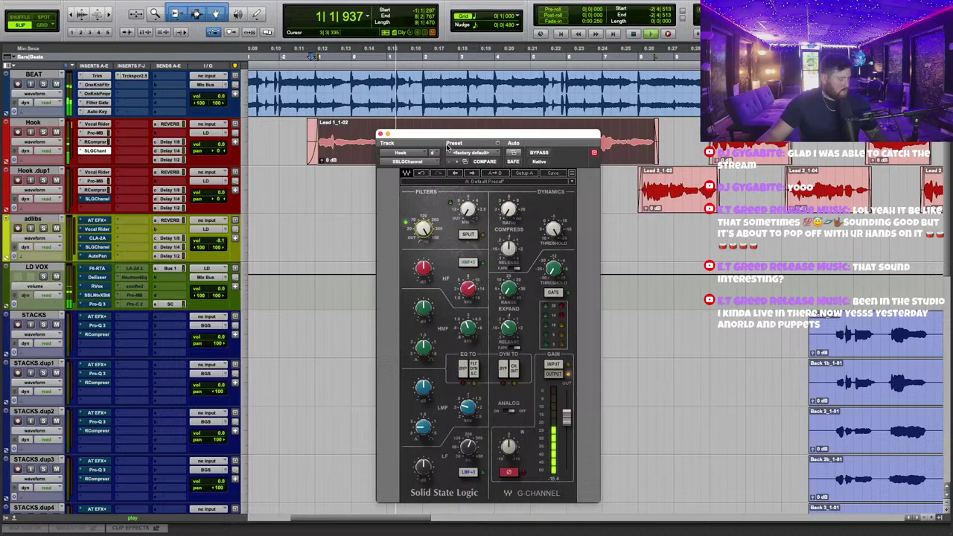
drag(472, 135, 473, 134)
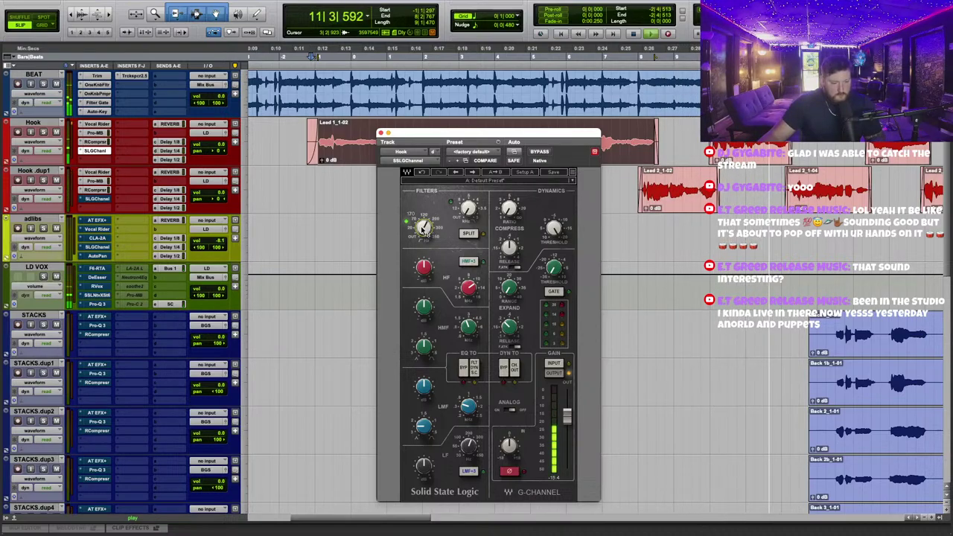
super+click(96, 199)
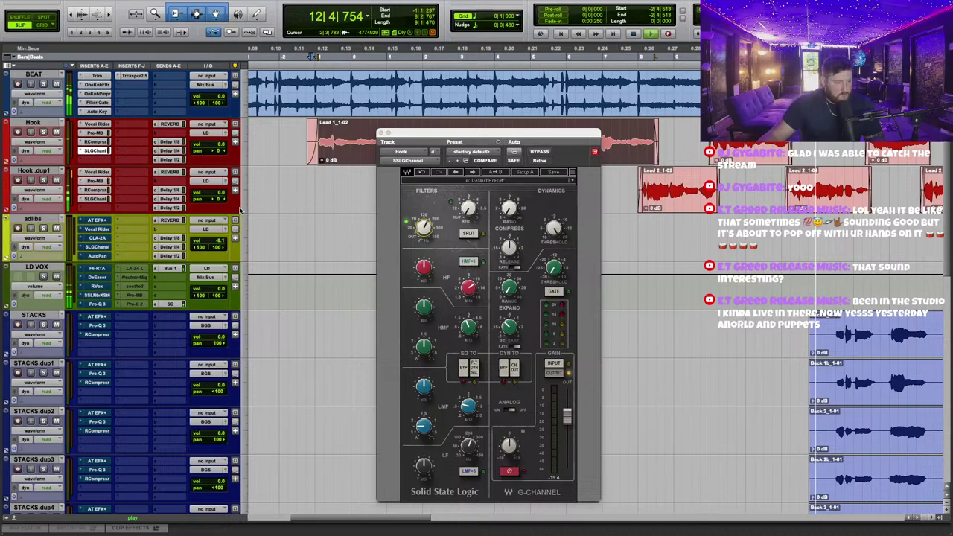
Replay the hook from just before its first vocal clip and slightly lower the LMF and LF gains on Hook's SSLGChannel.
click(309, 60)
click(95, 151)
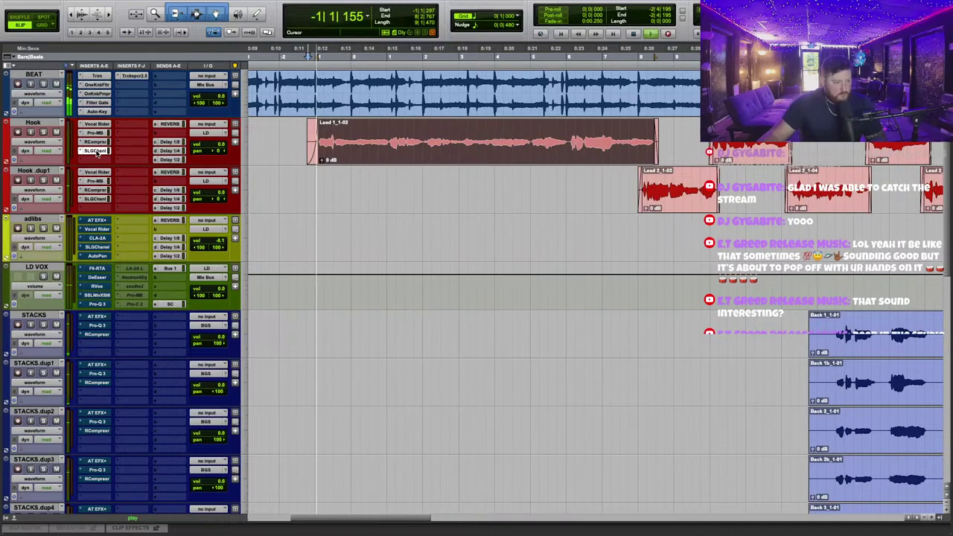
click(96, 150)
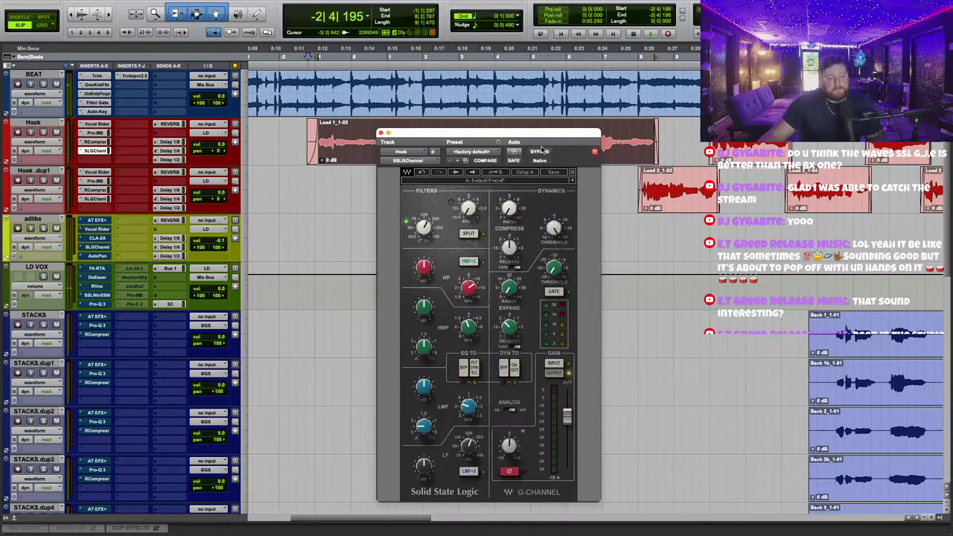
drag(544, 133, 569, 131)
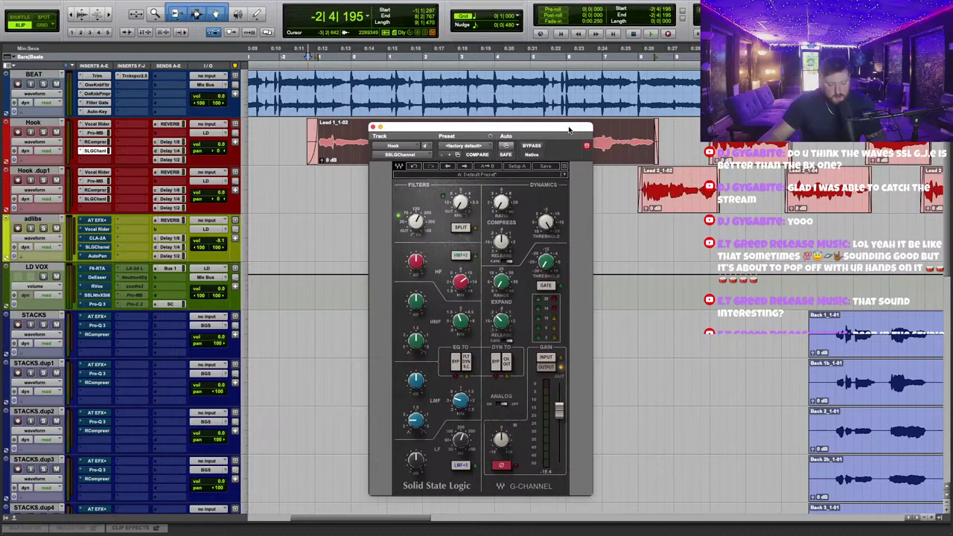
drag(575, 129, 581, 127)
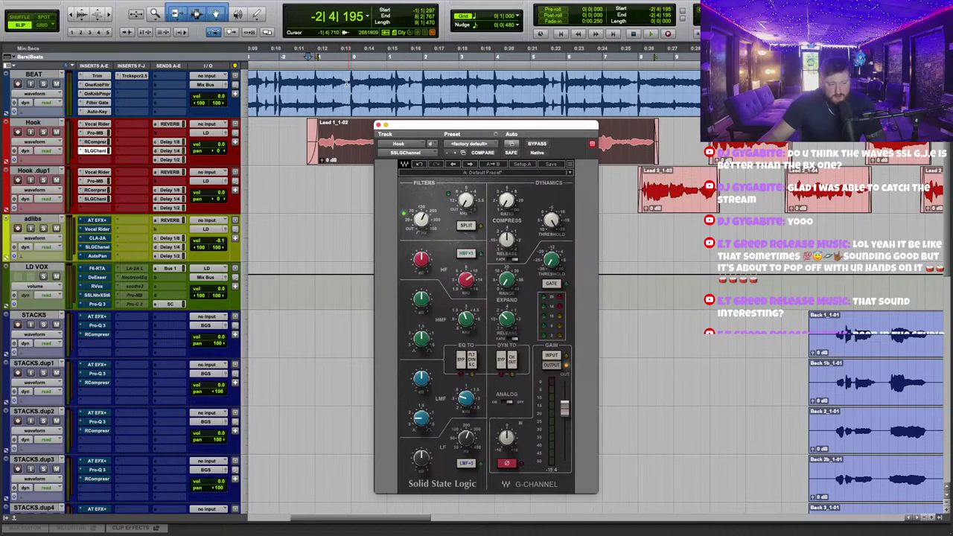
click(308, 53)
key(space)
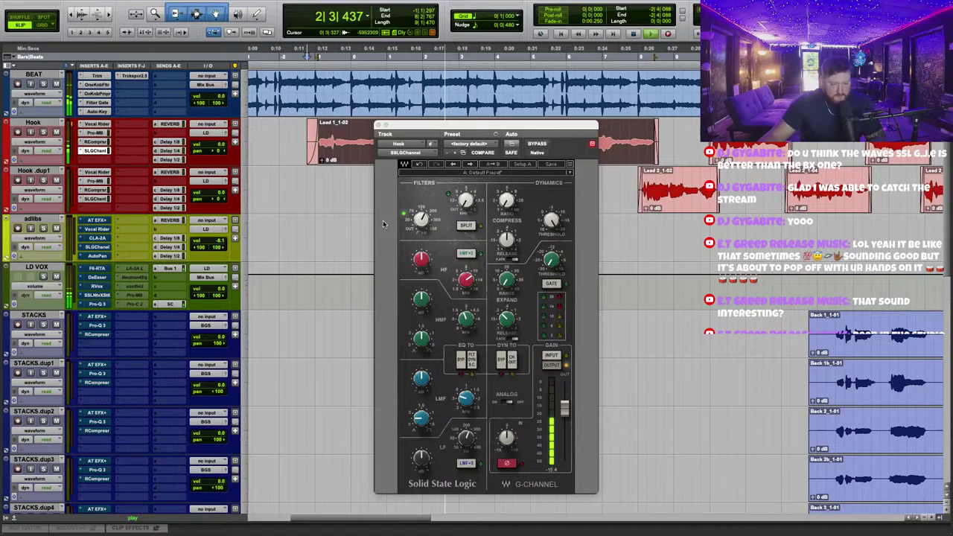
drag(449, 130, 456, 131)
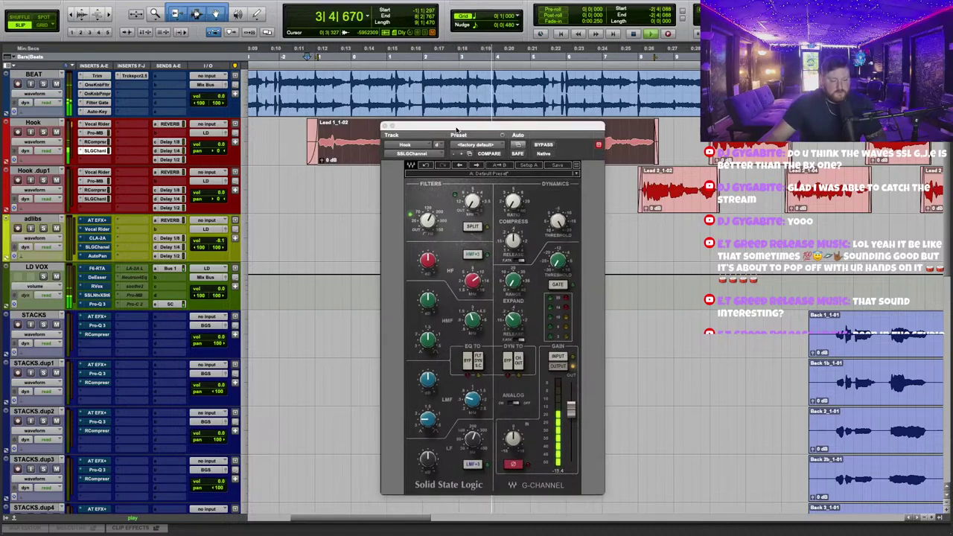
key(space)
key(space)
mouse_move(434, 460)
mouse_down()
mouse_move(460, 456)
mouse_move(429, 471)
mouse_up()
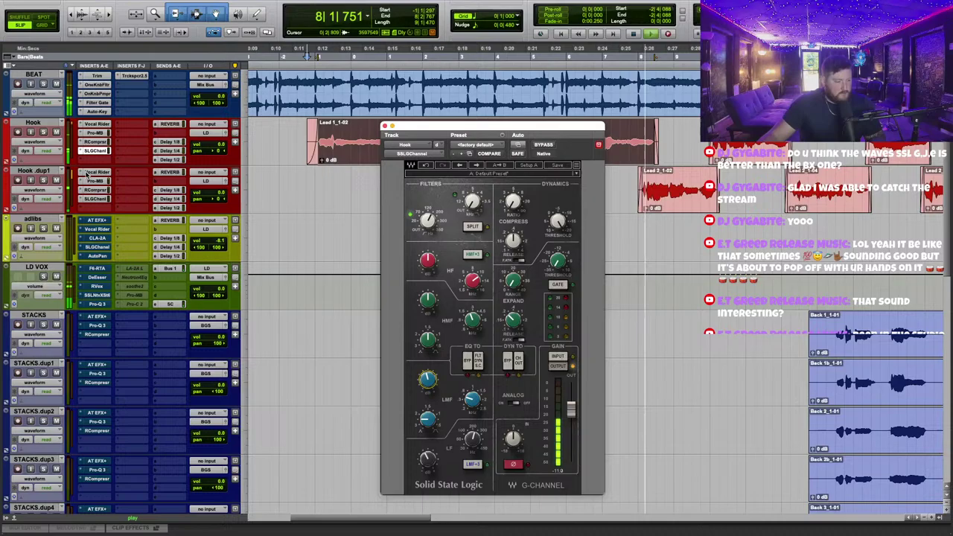
Copy the adjusted SSLGChannel from Hook to Hook .dup1 and close its plug-in window.
drag(95, 152, 95, 198)
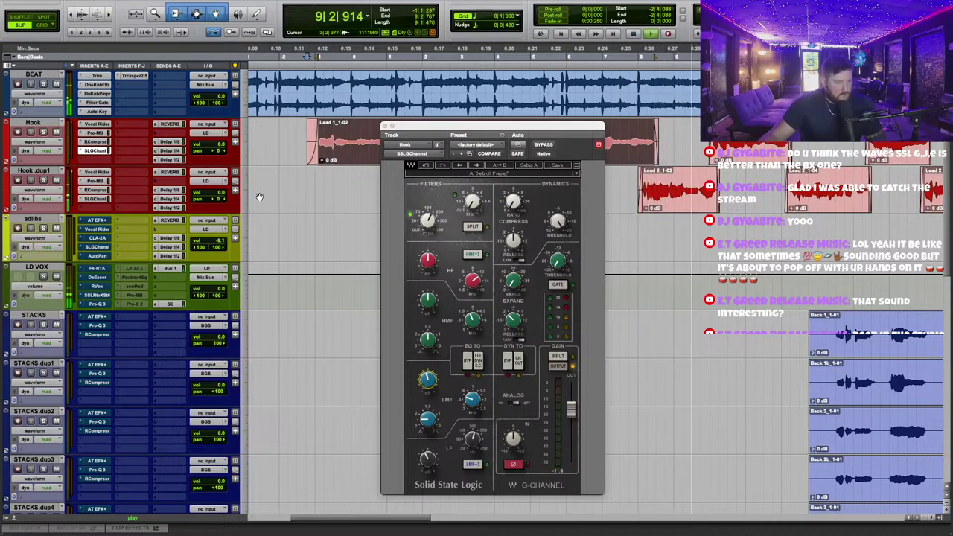
click(385, 126)
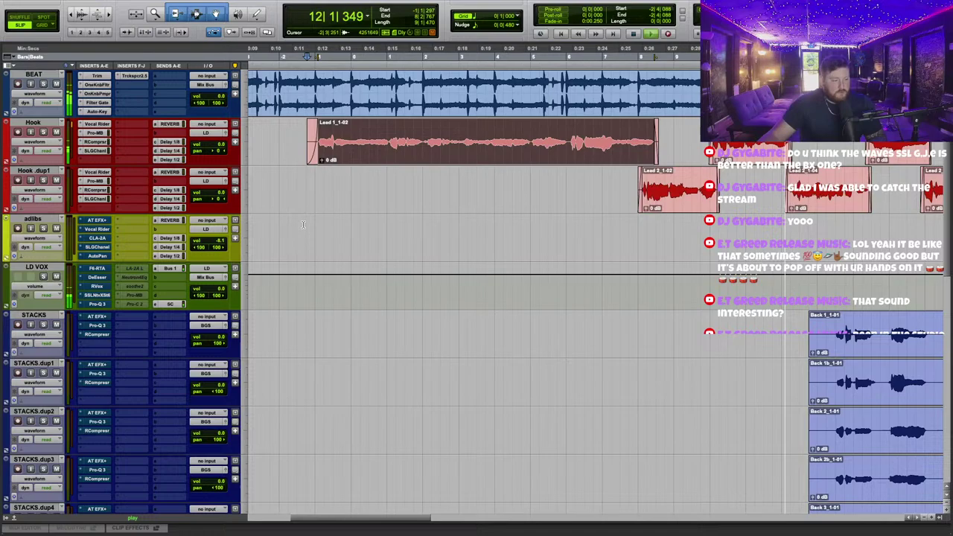
click(333, 225)
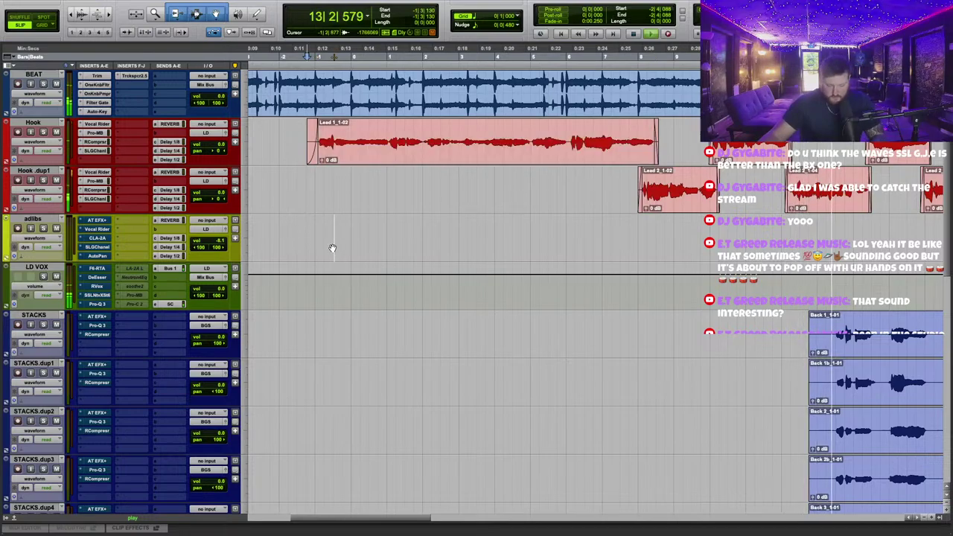
Open the F6-RTA on the LD VOX bus and move it from the first insert to the sixth insert slot.
click(95, 269)
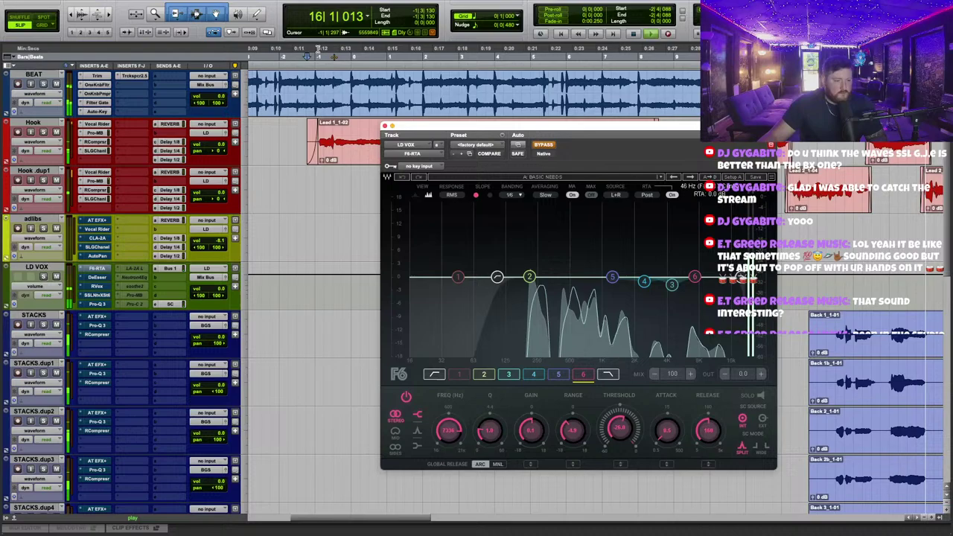
drag(99, 270, 139, 270)
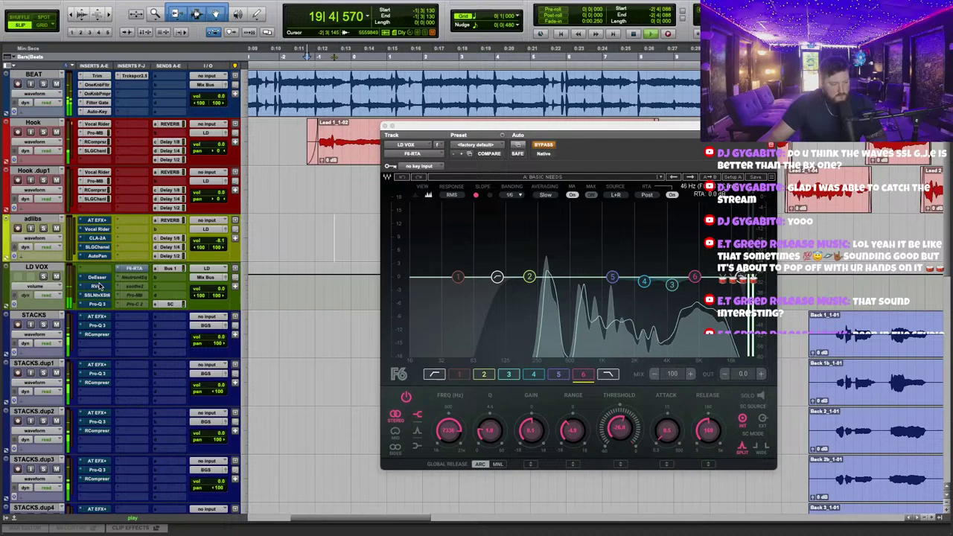
drag(446, 134, 416, 179)
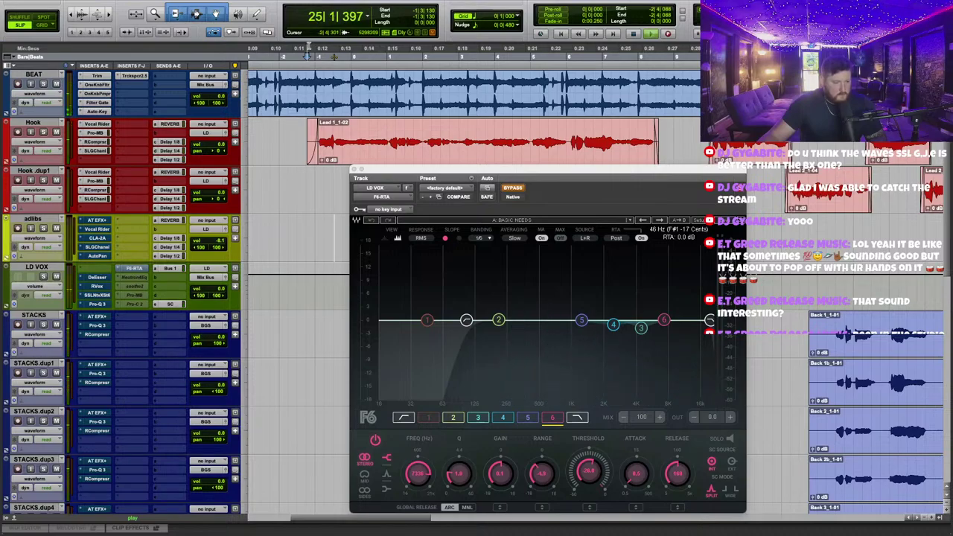
Insert the UAD Teletronix LA-2A Legacy in the empty first slot of LD VOX and take it out of bypass.
click(98, 269)
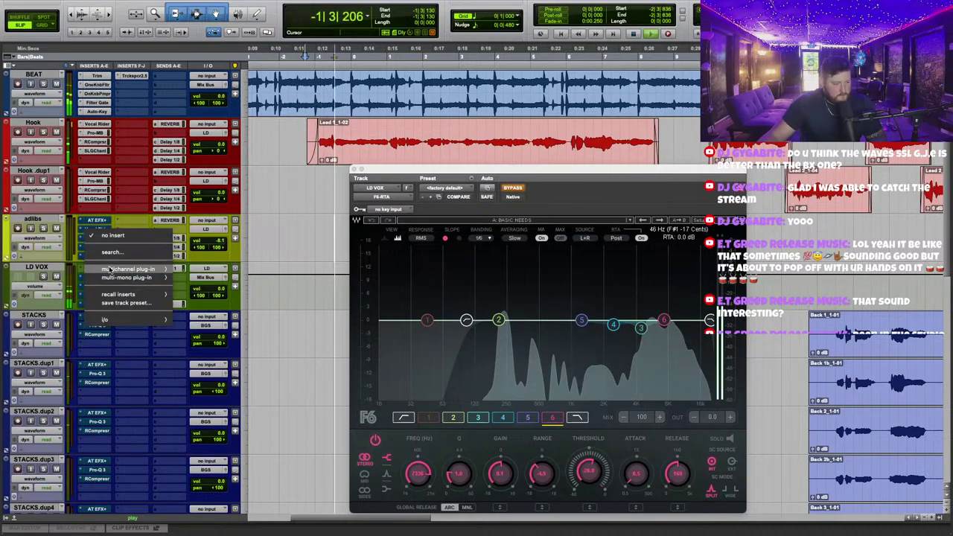
mouse_move(117, 271)
click(293, 202)
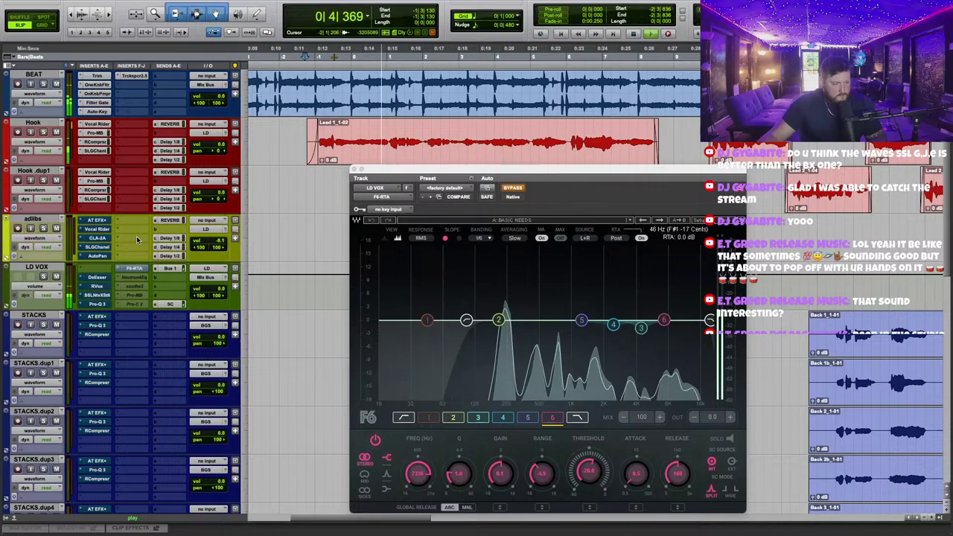
click(93, 269)
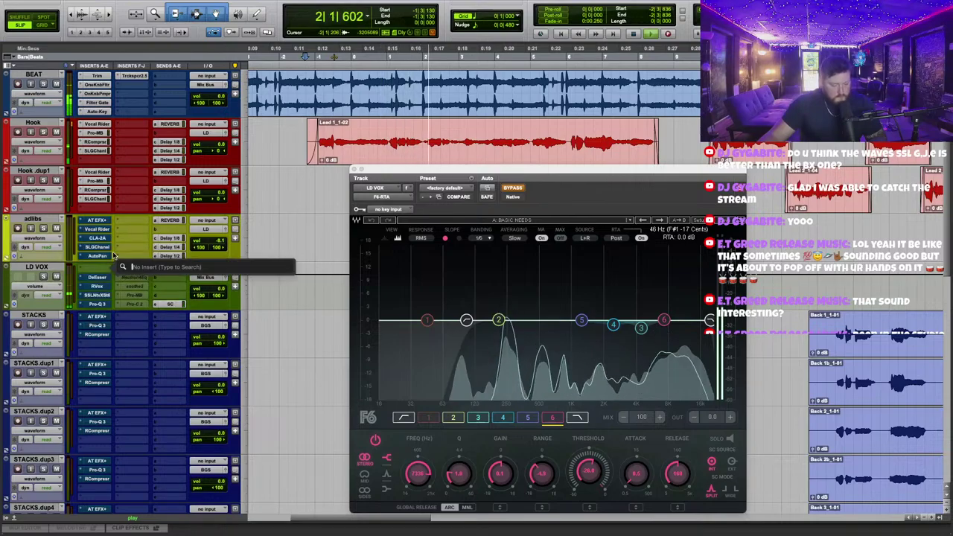
text(tel)
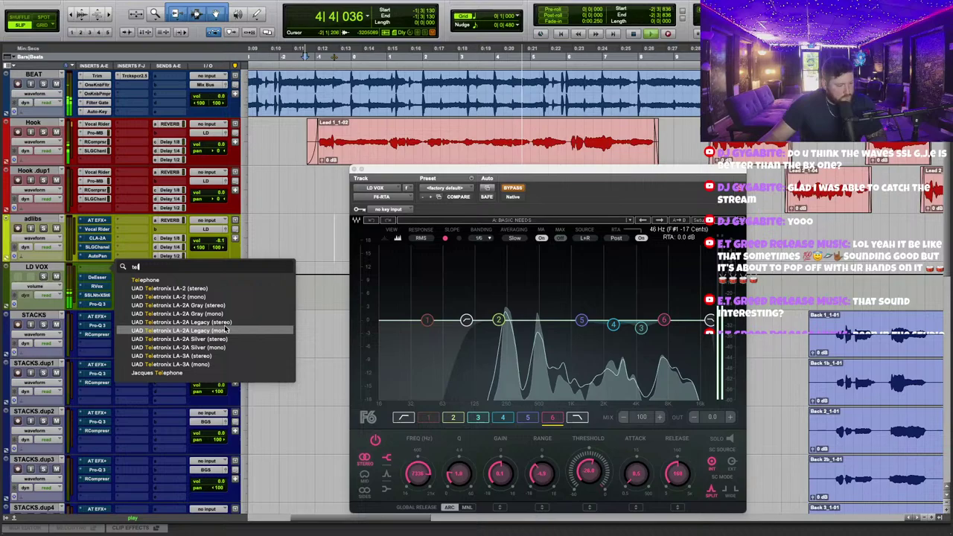
click(224, 330)
drag(515, 174, 431, 200)
click(429, 215)
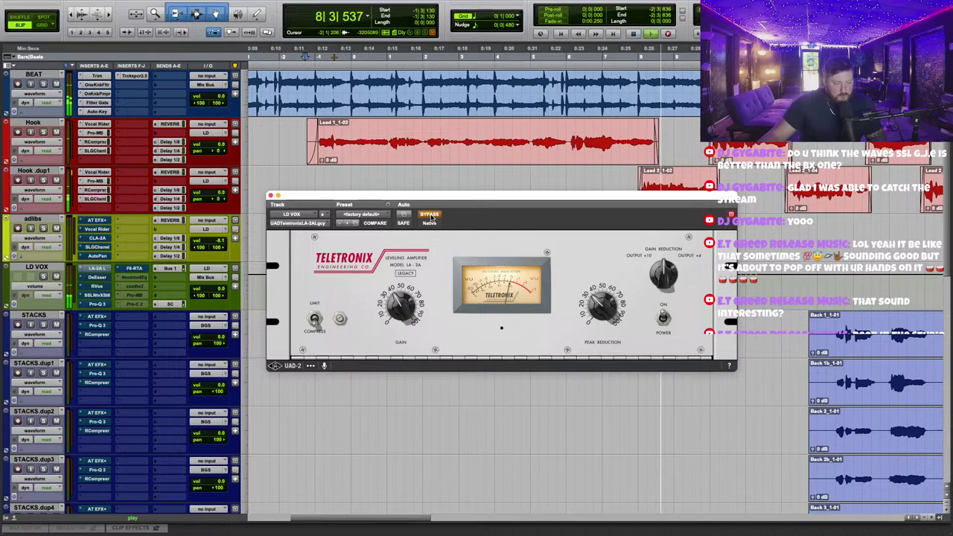
click(430, 215)
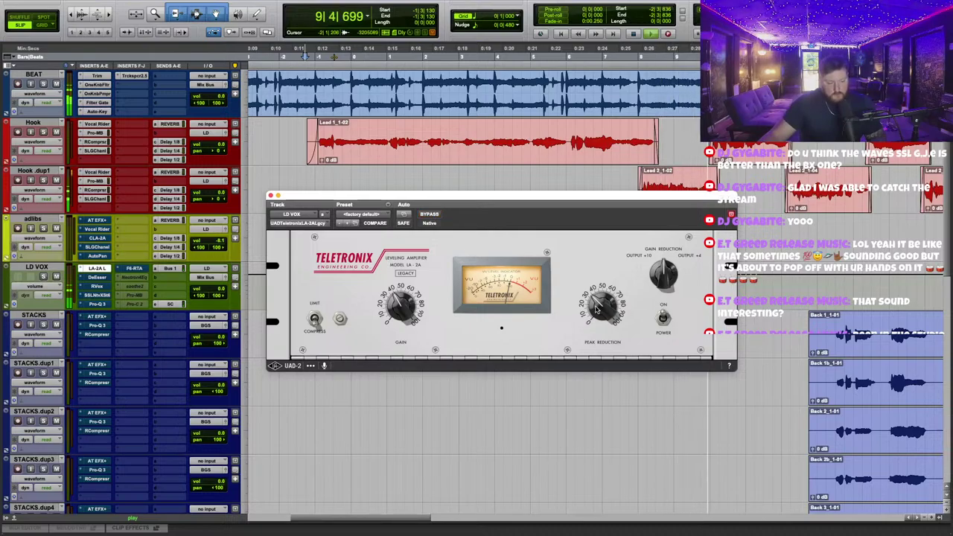
Load the Medium Compression.fxp preset into the LD VOX LA-2A.
click(311, 366)
click(337, 382)
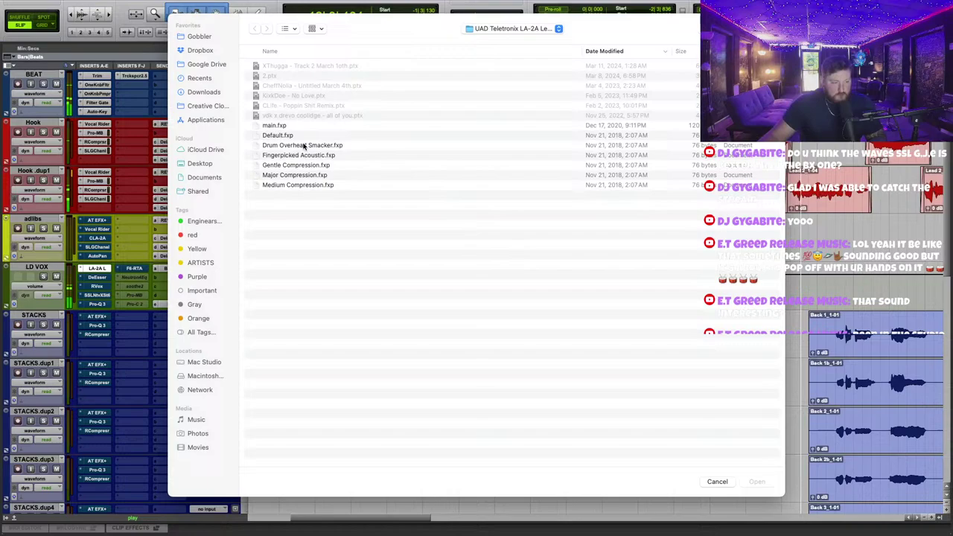
click(319, 185)
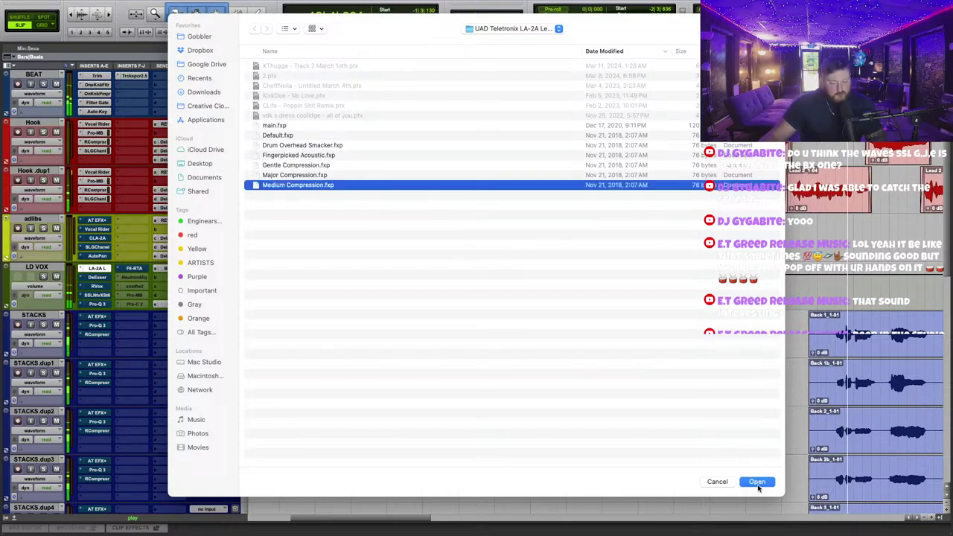
click(756, 481)
Replay the hook while setting the LA-2A's gain to about 40 and slightly adjusting its peak reduction.
drag(403, 307, 401, 342)
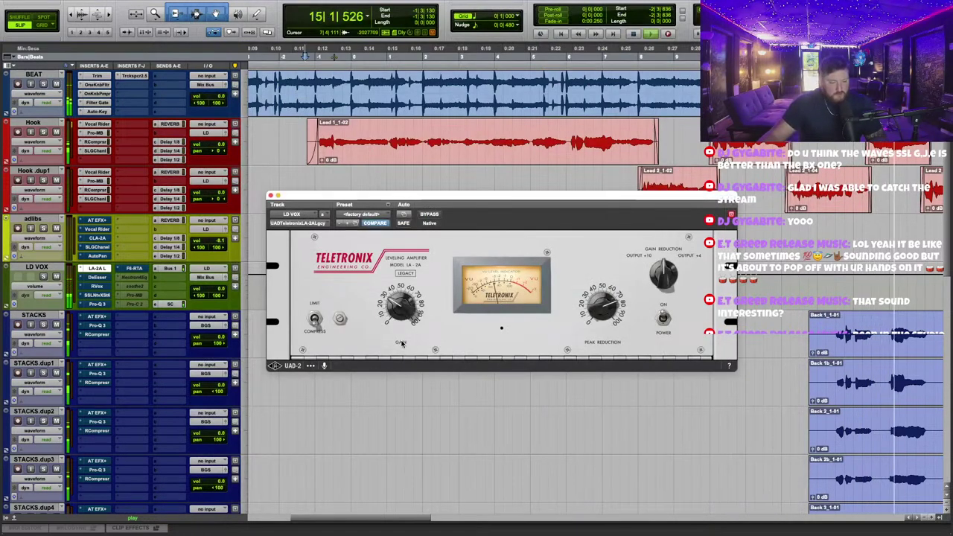
click(333, 56)
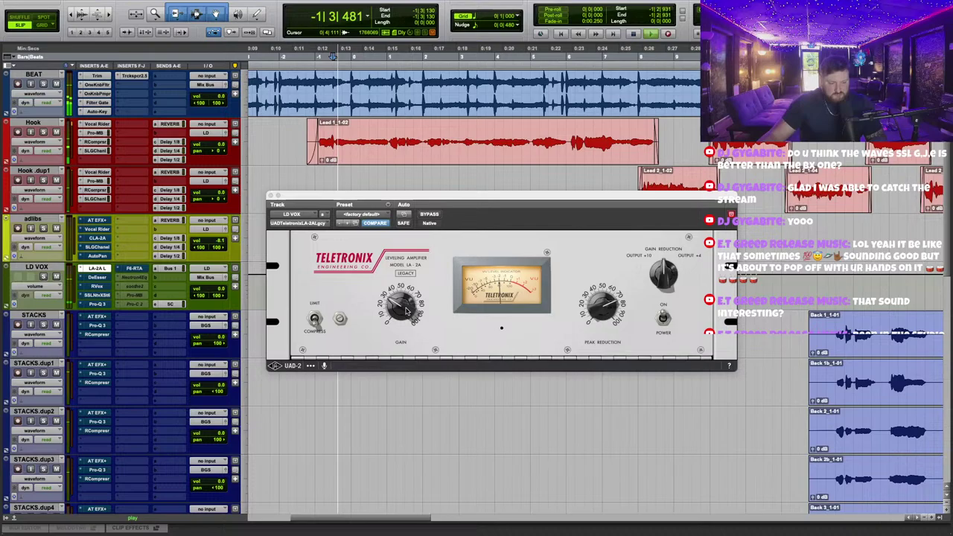
drag(402, 307, 402, 300)
drag(610, 306, 612, 310)
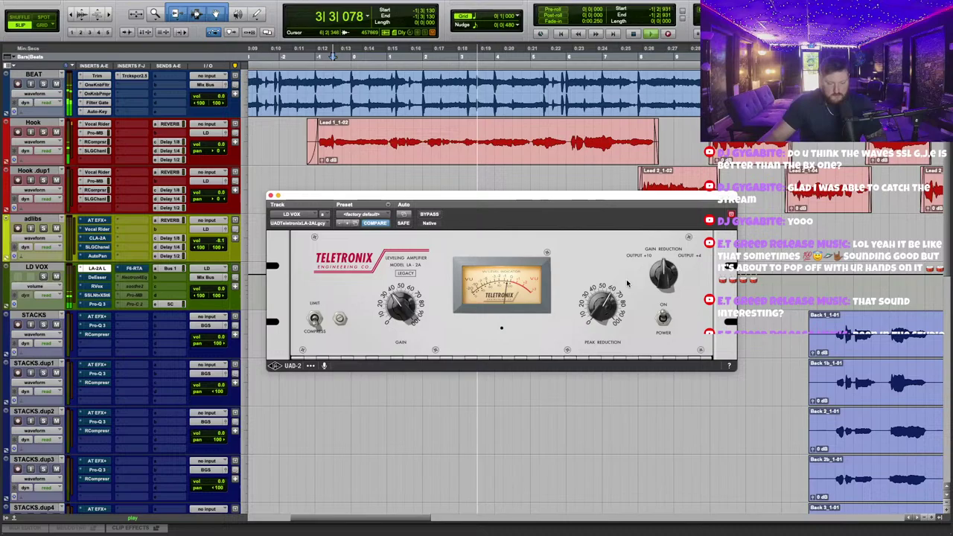
Compare LD VOX with the LA-2A bypassed and active while playing both the Hook and Hook .dup1 vocal parts.
click(430, 215)
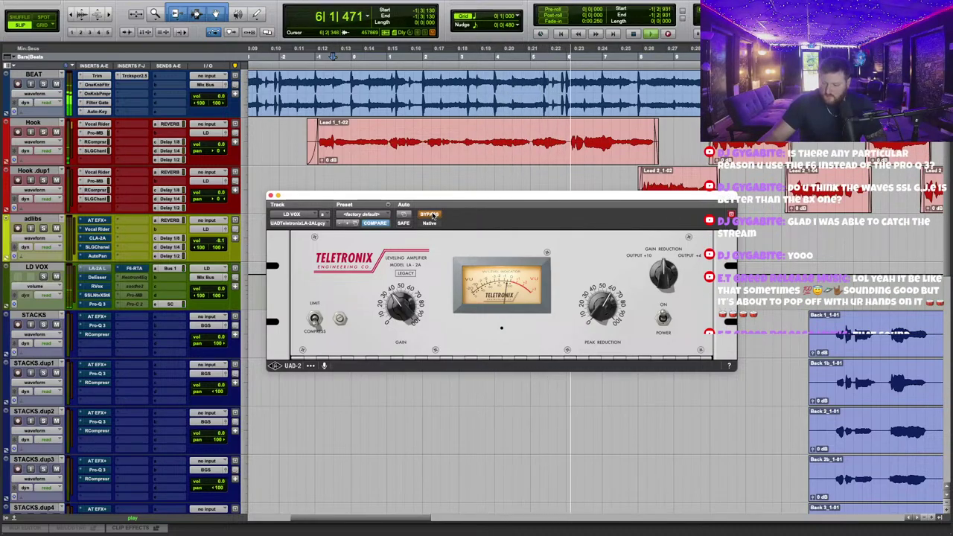
click(431, 215)
key(space)
drag(558, 198, 566, 283)
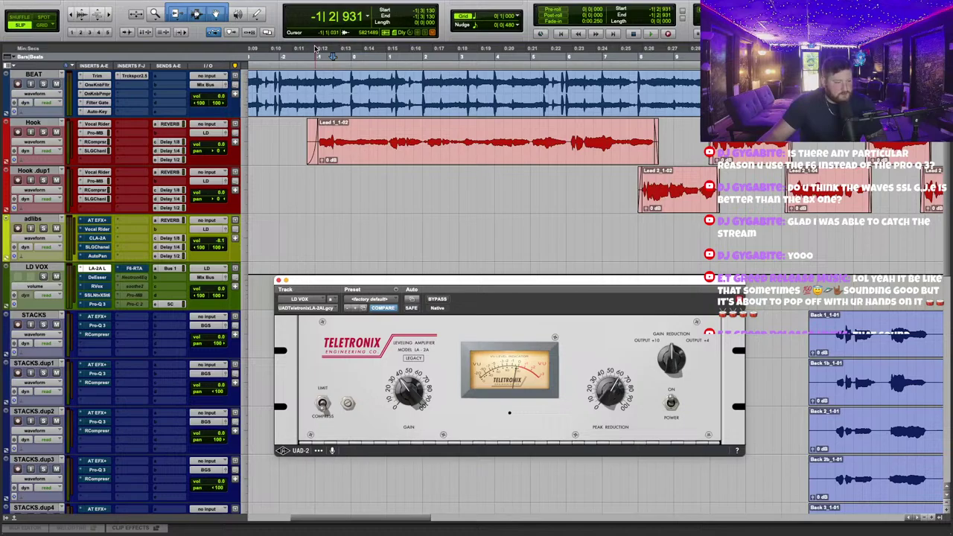
click(316, 48)
key(space)
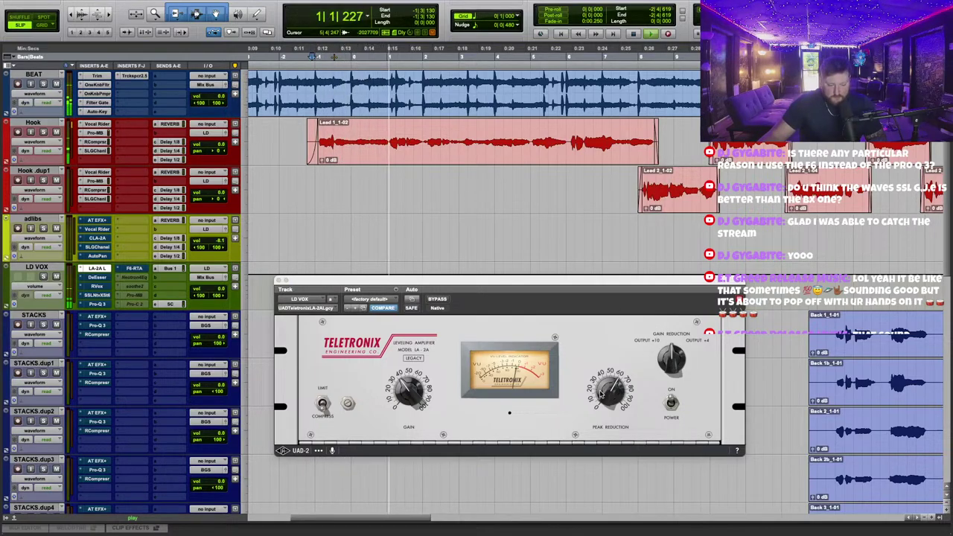
click(634, 48)
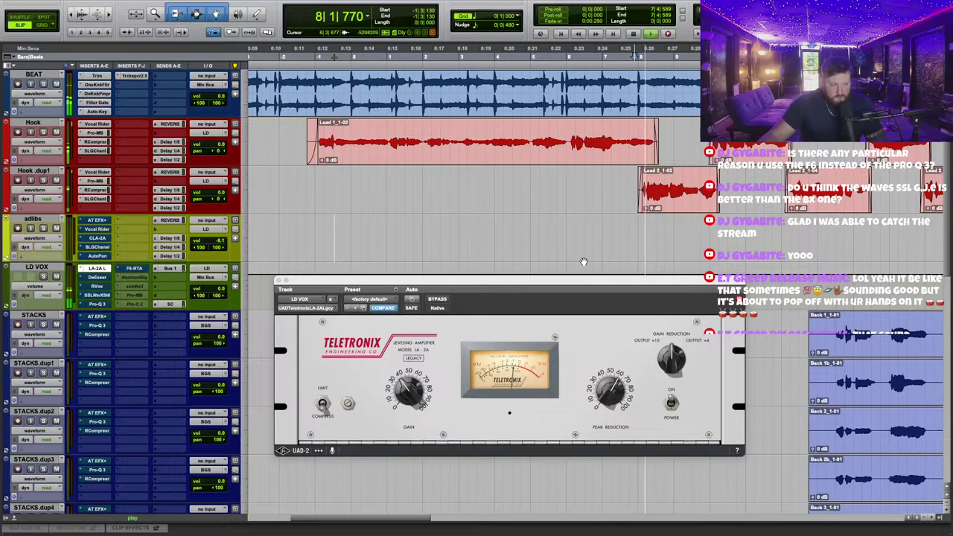
click(599, 393)
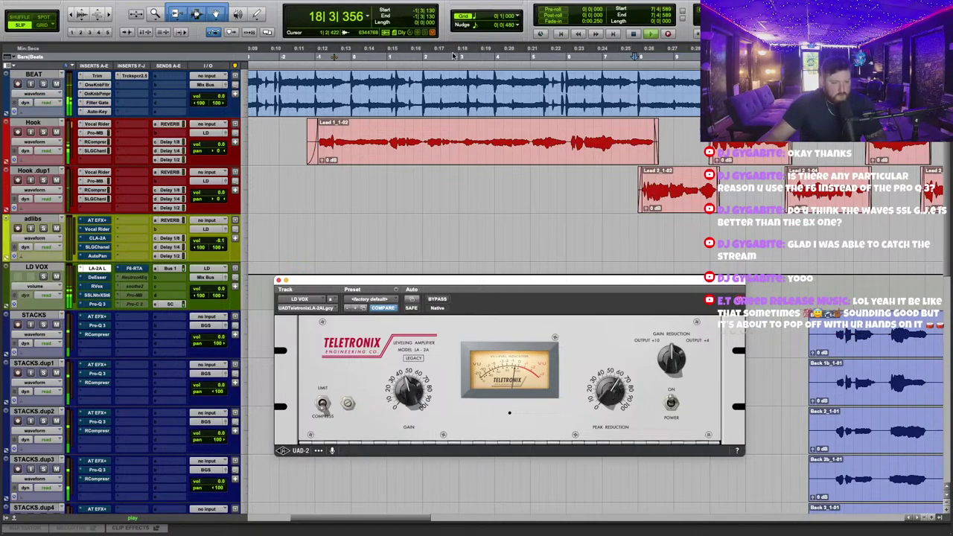
click(438, 300)
click(438, 300)
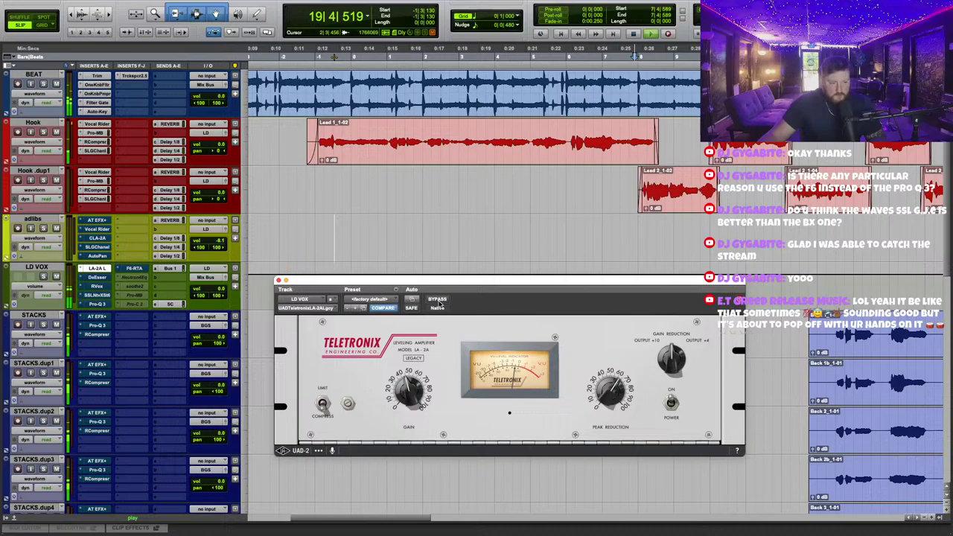
key(space)
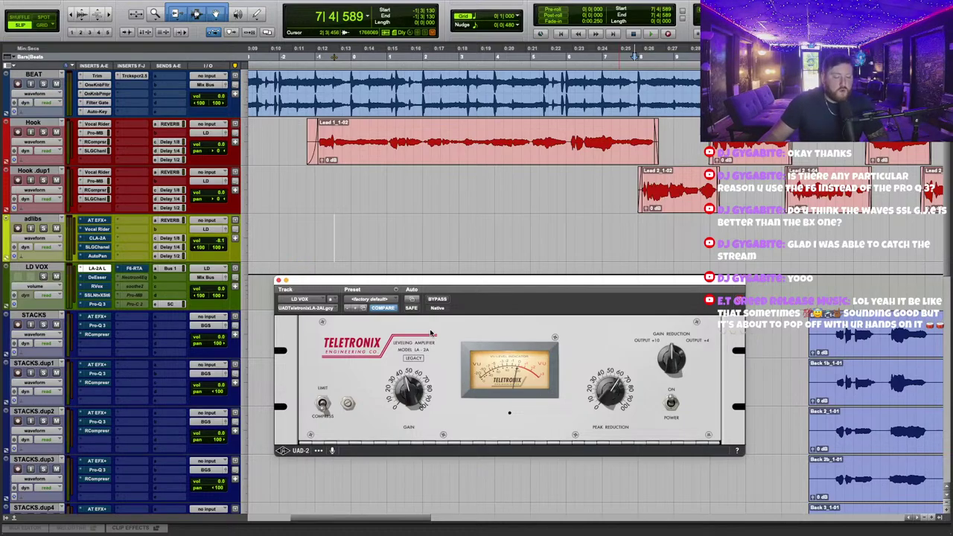
Extend the start of the first Hook .dup1 clip slightly earlier and resume playback of the hook.
click(313, 55)
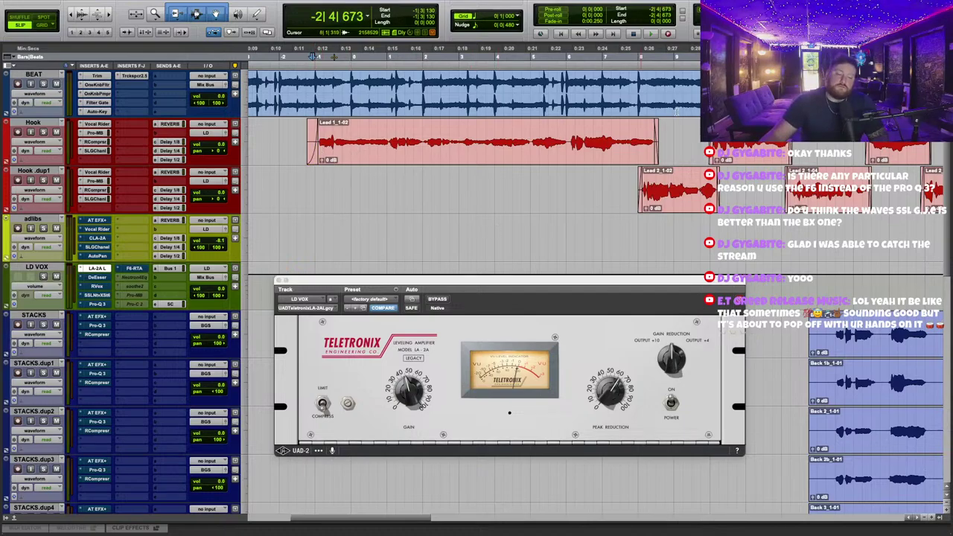
drag(645, 196, 638, 196)
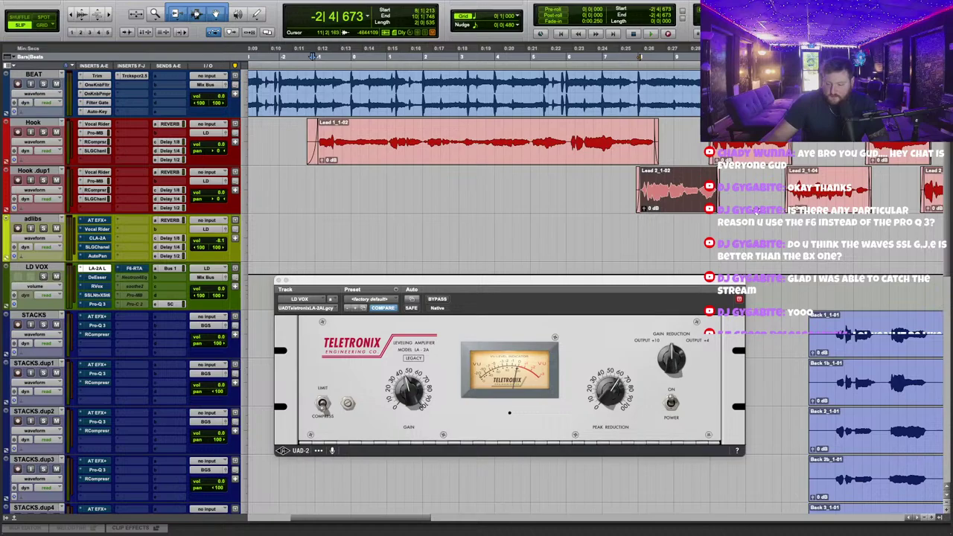
key(space)
Recheck the LA-2A's effect on the hook by switching its bypass on and off during playback.
drag(533, 284, 539, 268)
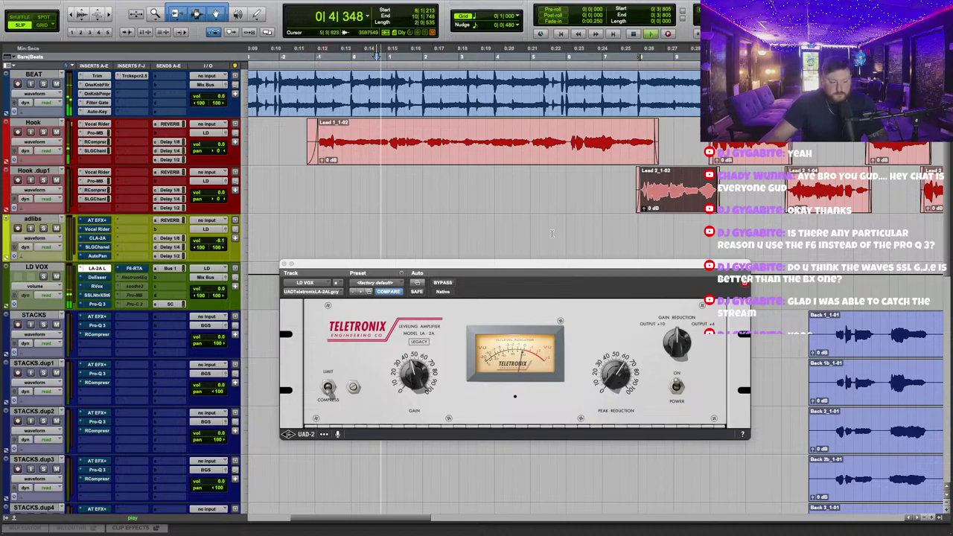
drag(559, 263, 559, 255)
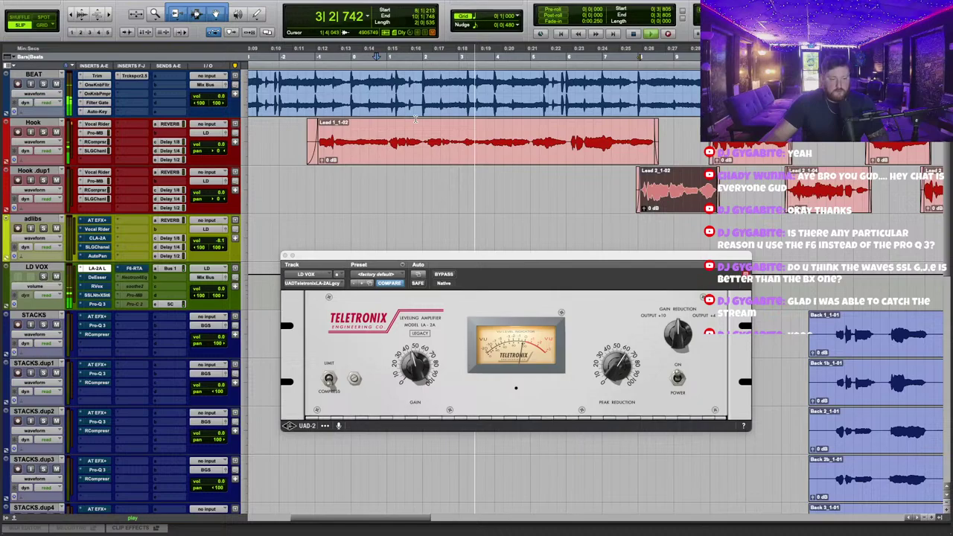
click(442, 274)
click(442, 274)
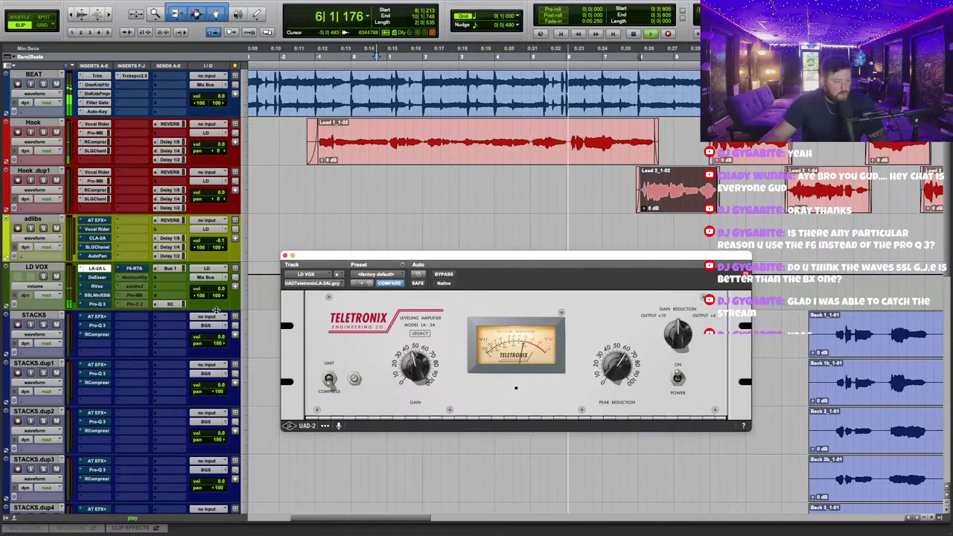
Activate the DeEsser on LD VOX and raise its threshold to -17.4.
click(95, 277)
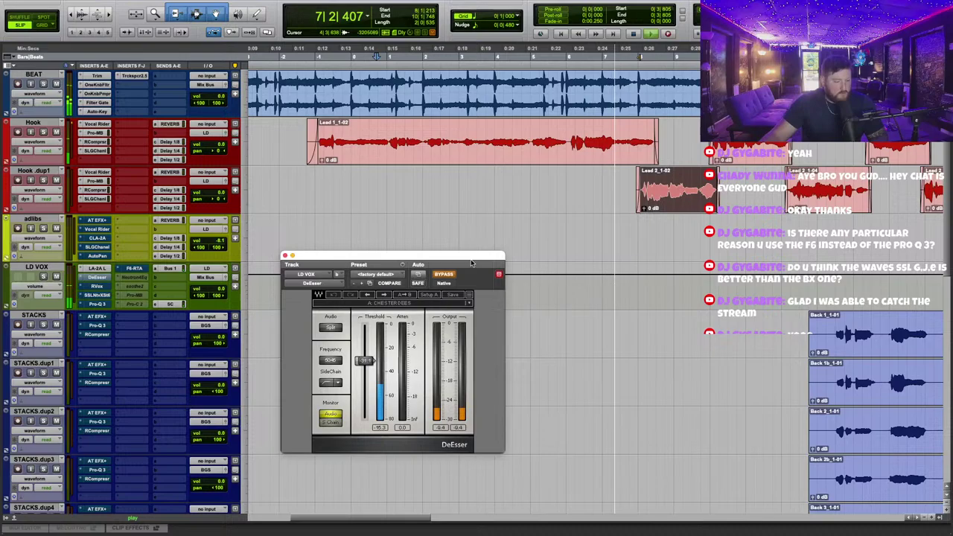
drag(460, 259, 487, 230)
scroll(401, 337, up, 5)
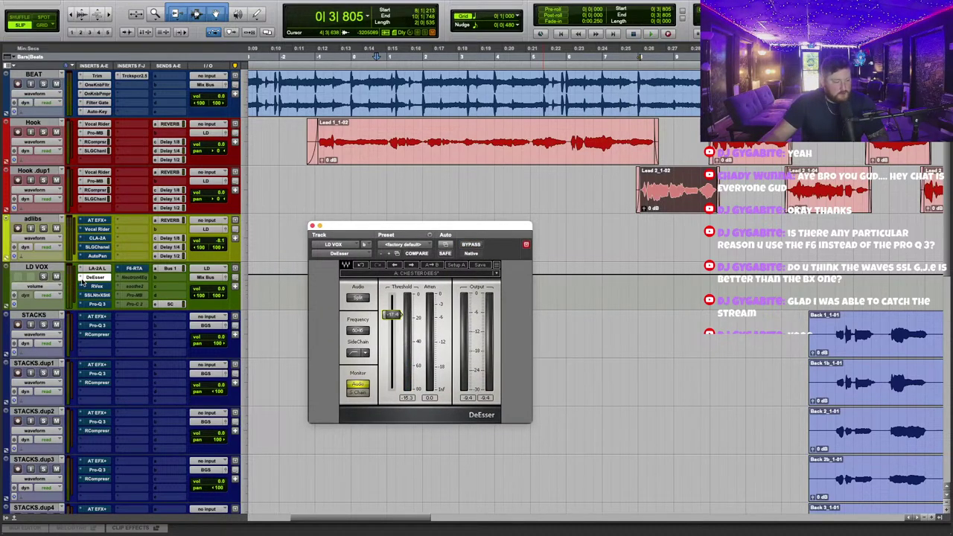
drag(453, 230, 509, 255)
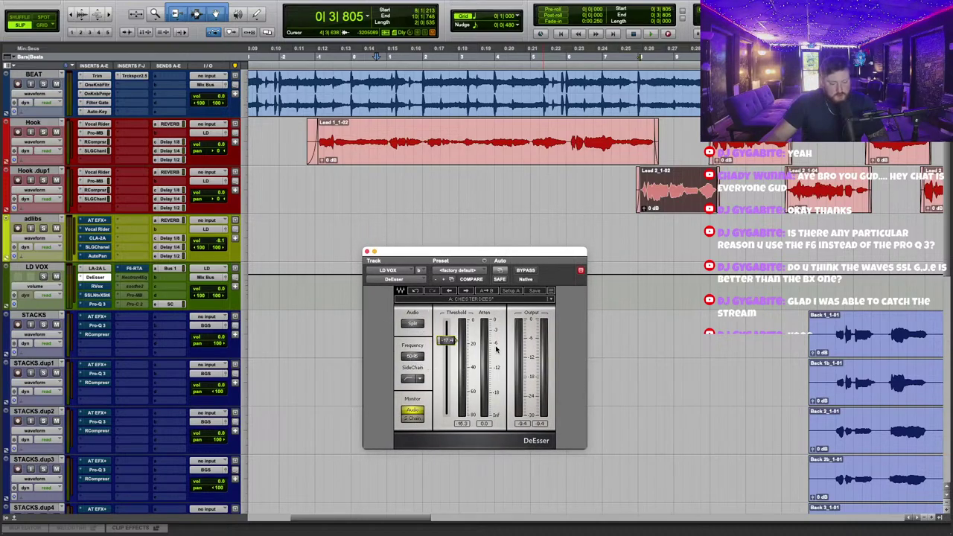
drag(491, 252, 522, 272)
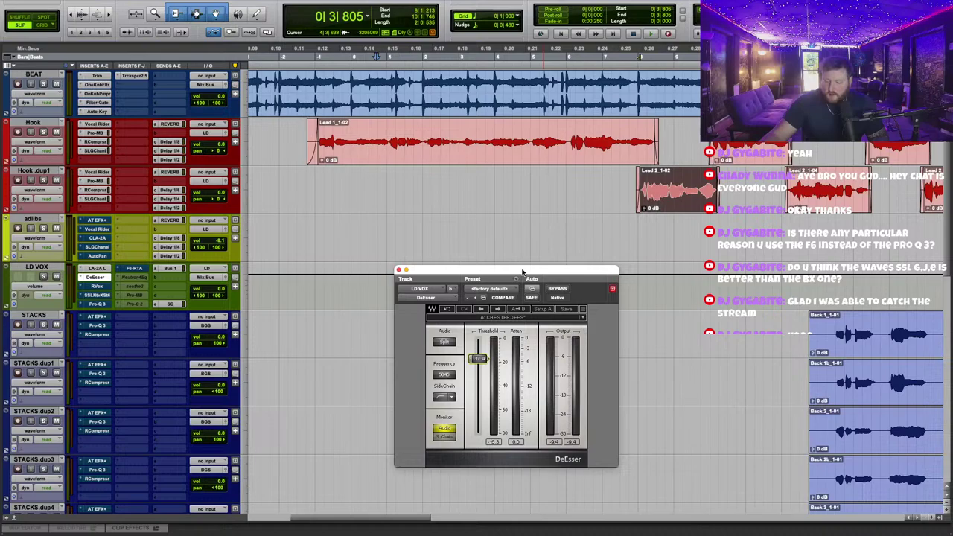
drag(522, 272, 503, 253)
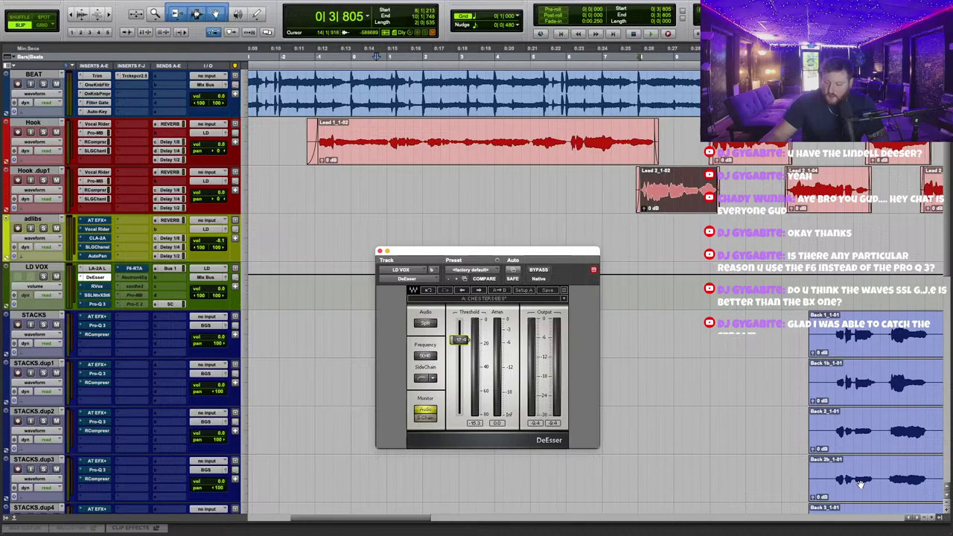
drag(528, 255, 512, 239)
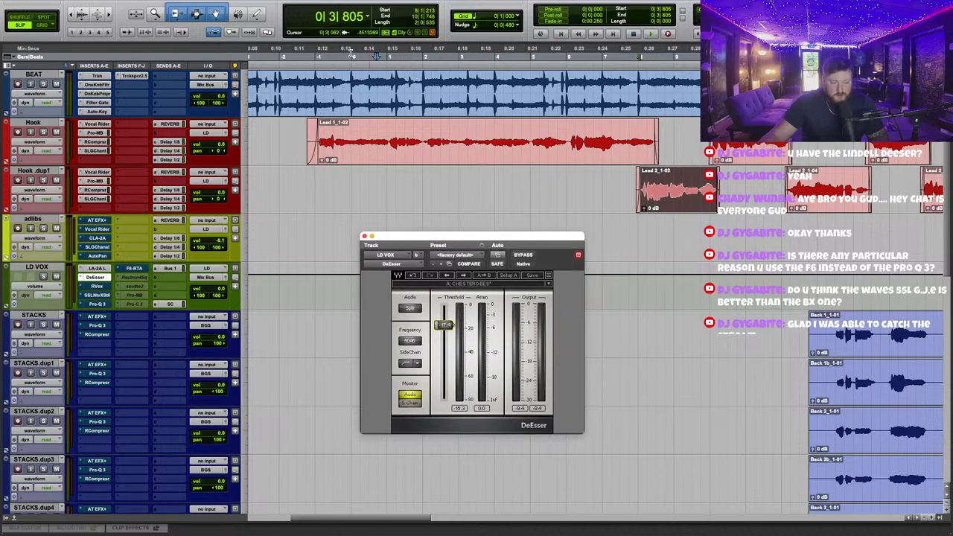
Replace the DeEsser on LD VOX with the stereo Sibilance plug-in and open its settings.
click(320, 54)
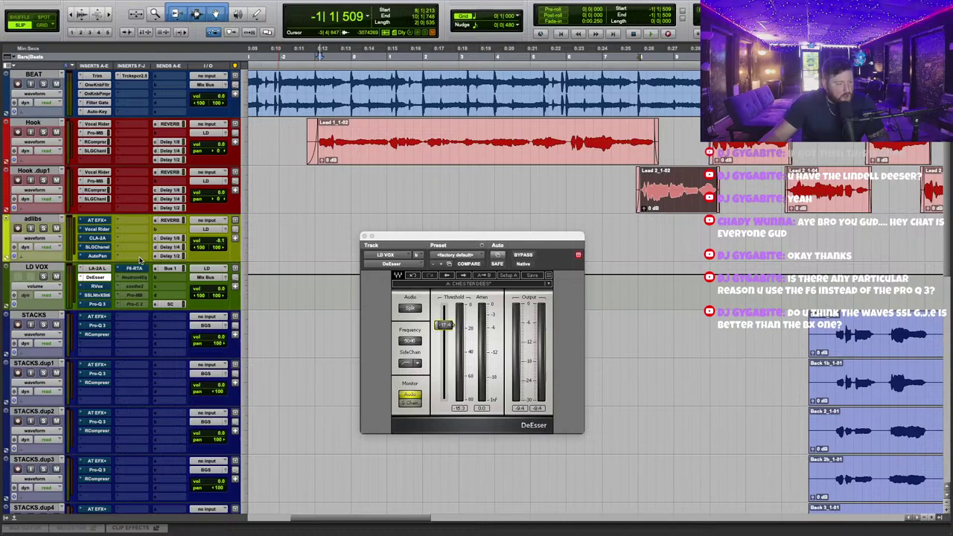
click(81, 277)
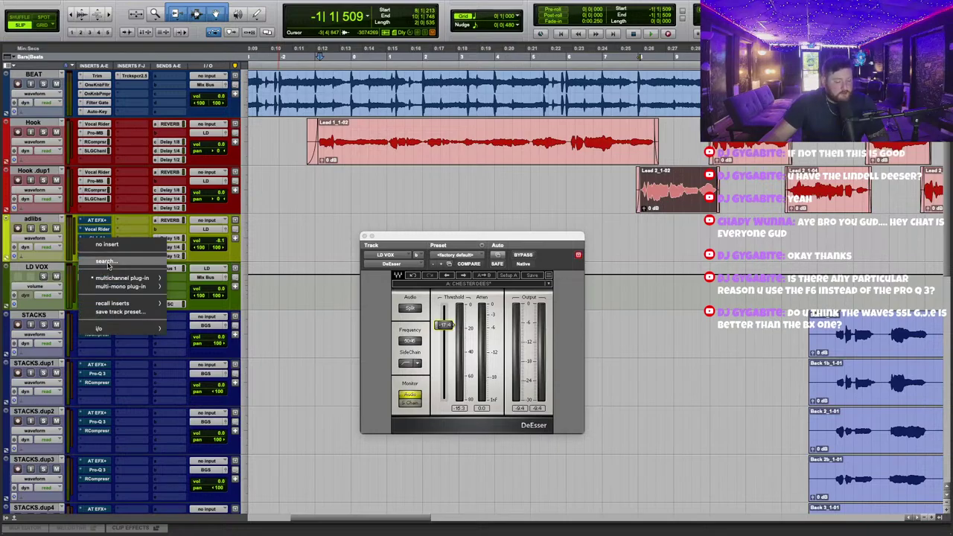
click(108, 264)
key(BackSpace)
text(sib)
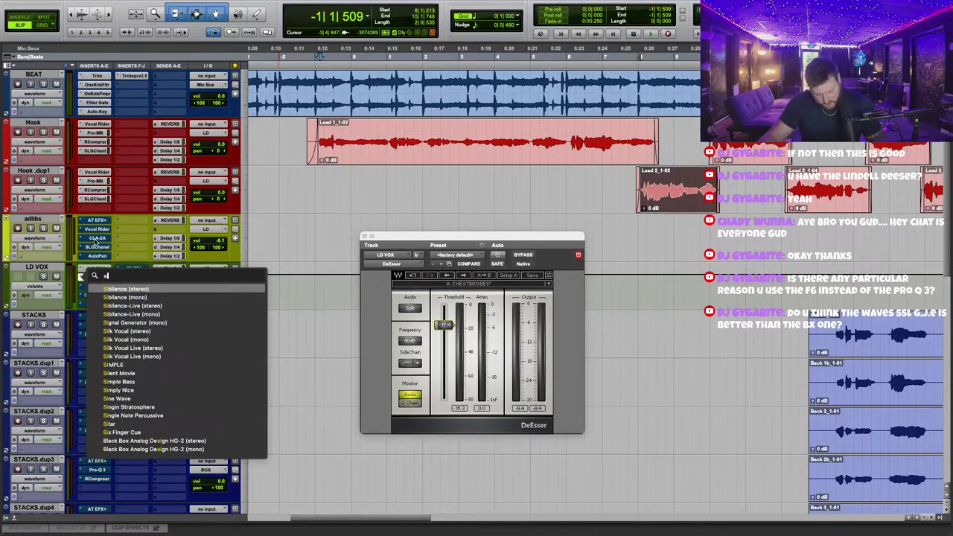
click(135, 287)
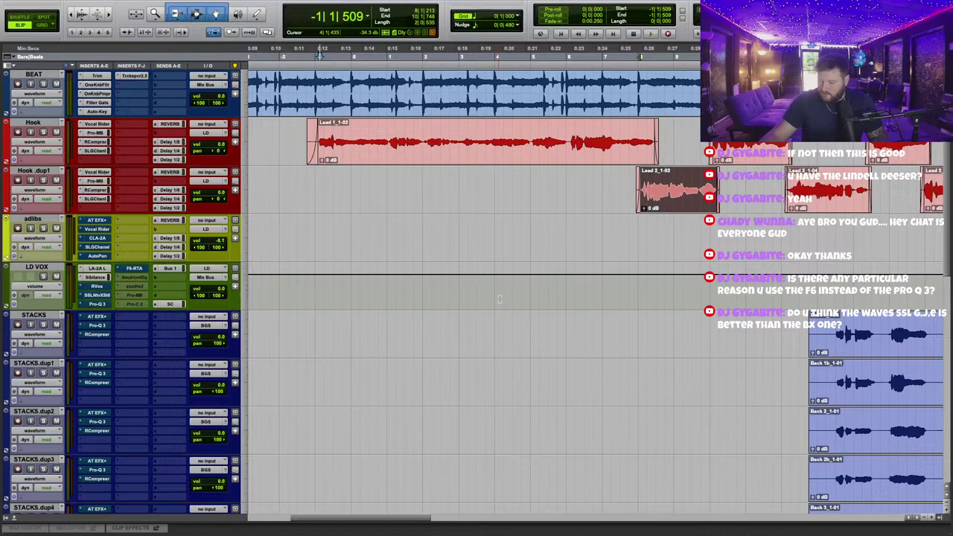
click(96, 278)
Play the hook through Sibilance, set its threshold to -0.2 and turn on Lookahead.
click(345, 54)
drag(533, 247, 537, 163)
drag(485, 370, 485, 334)
key(space)
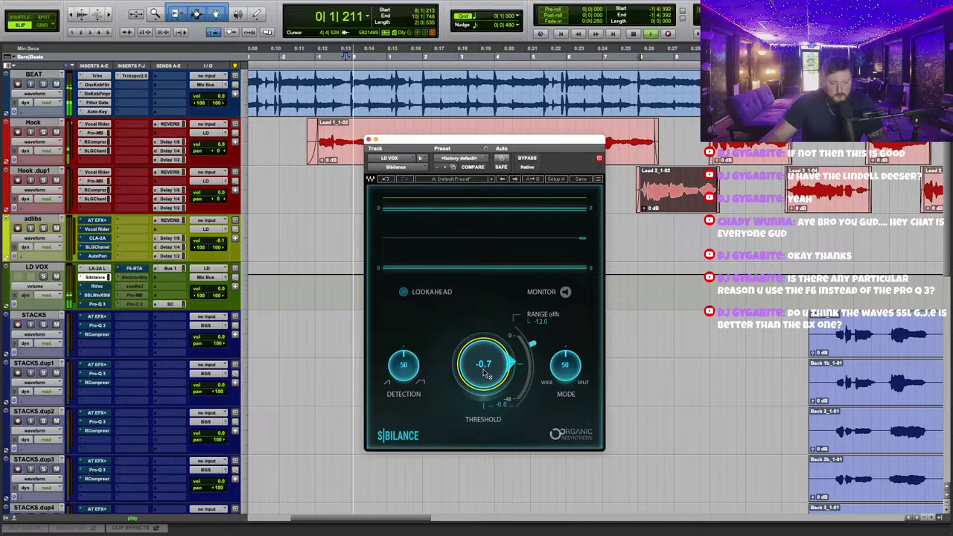
drag(533, 145, 529, 159)
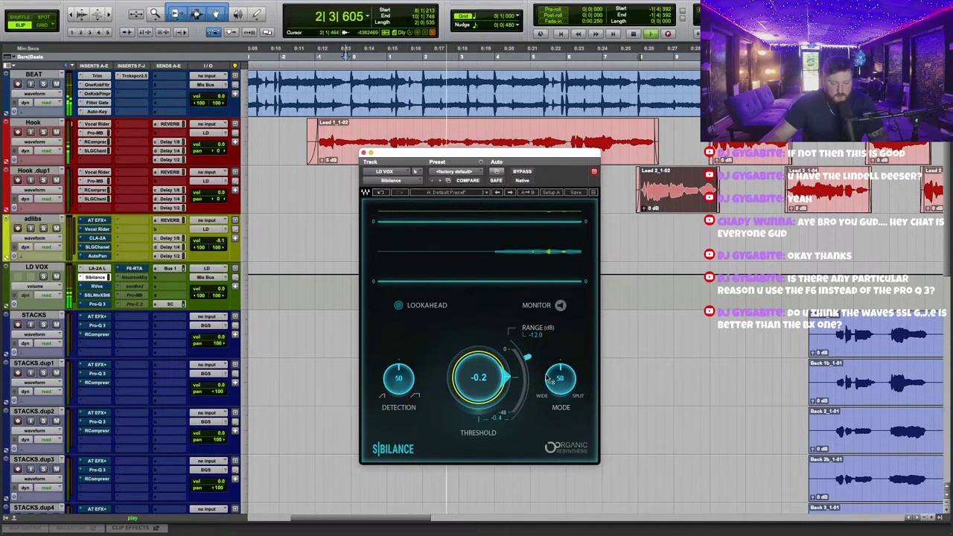
click(398, 306)
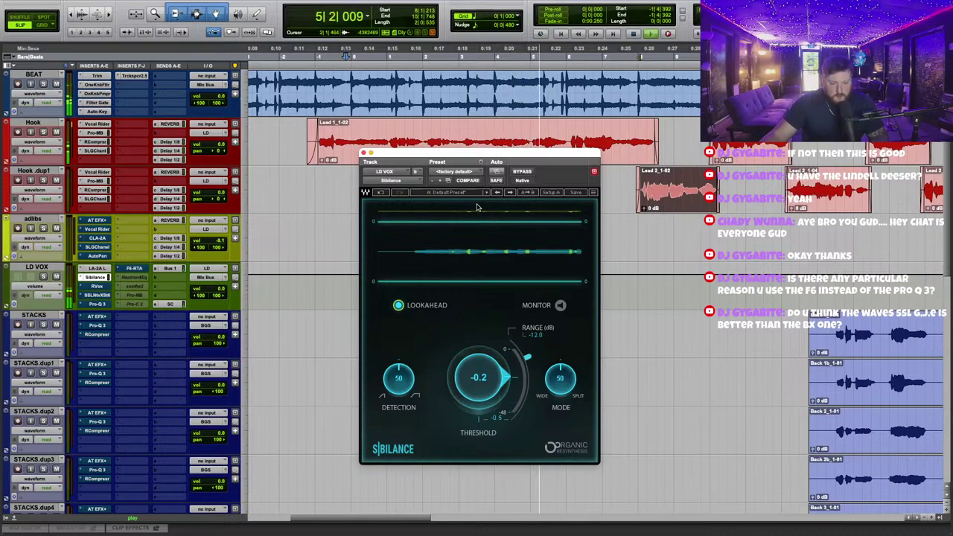
Monitor the detected sibilance, set the range to -16.4 and mode to 78, and replay from around bar 4.
click(560, 306)
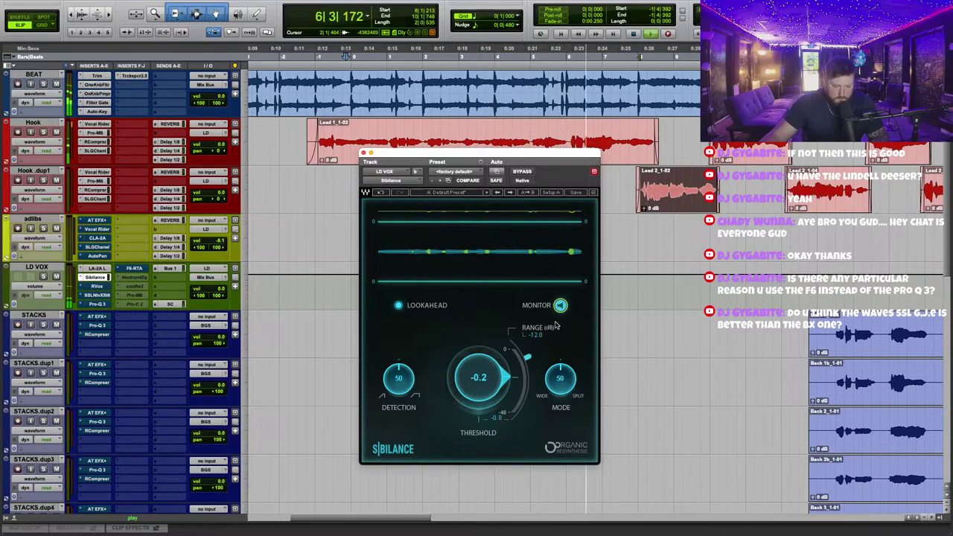
drag(526, 359, 569, 379)
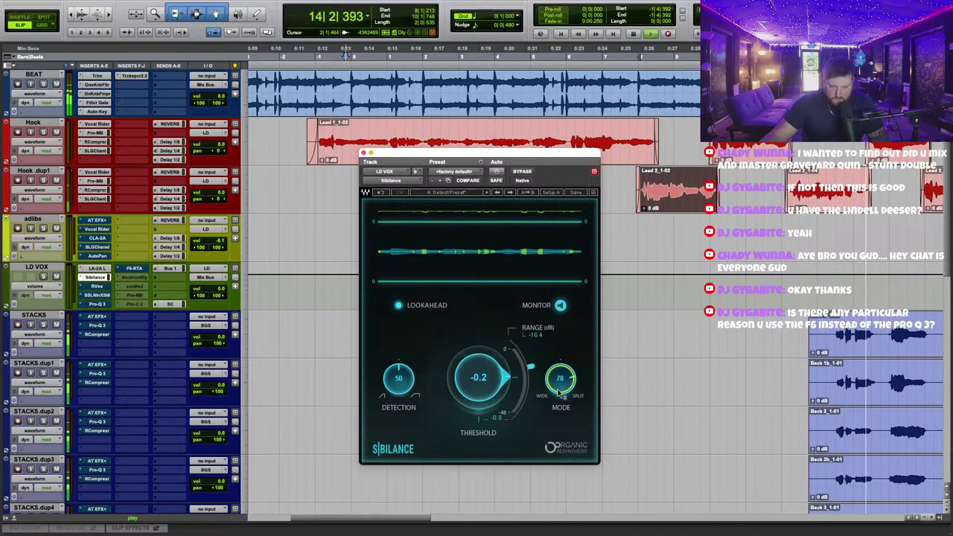
key(space)
click(505, 56)
key(space)
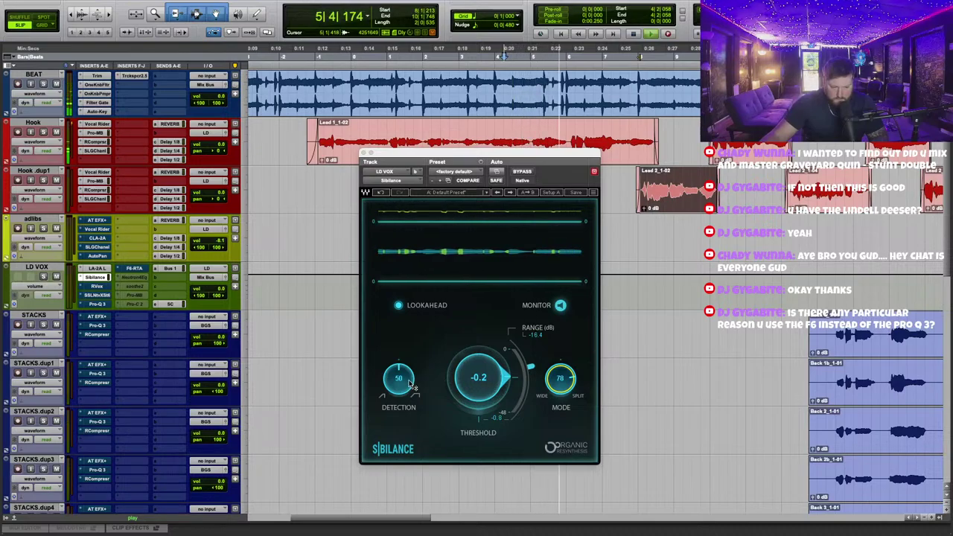
Set Sibilance's detection to 74, threshold to -28.2 and range to -36.7 during playback.
drag(407, 381, 406, 348)
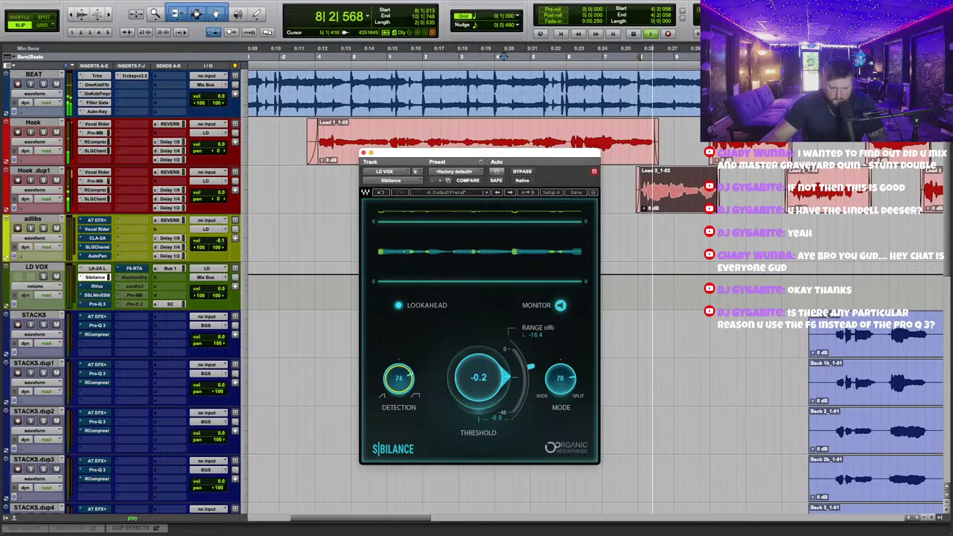
drag(487, 380, 478, 401)
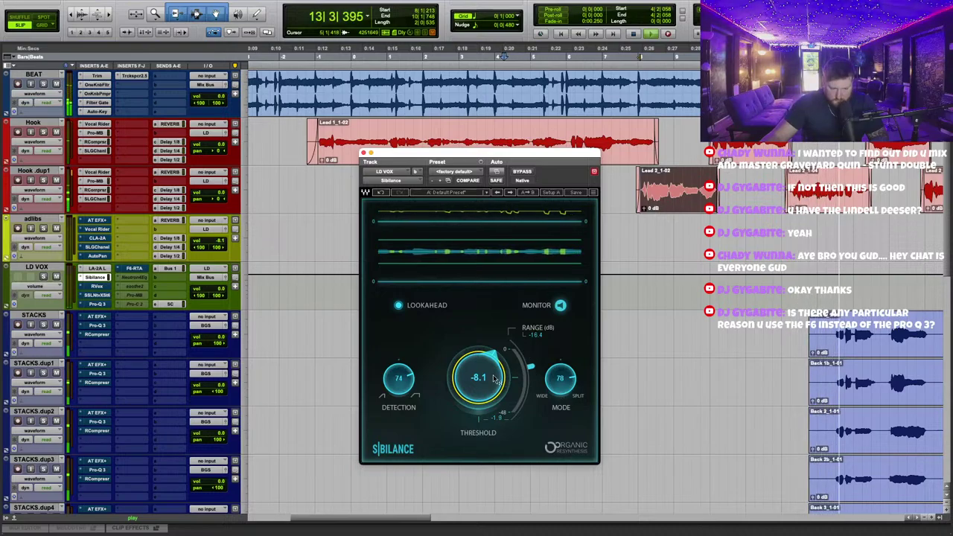
mouse_move(482, 388)
mouse_down()
mouse_move(482, 491)
mouse_move(480, 383)
mouse_up()
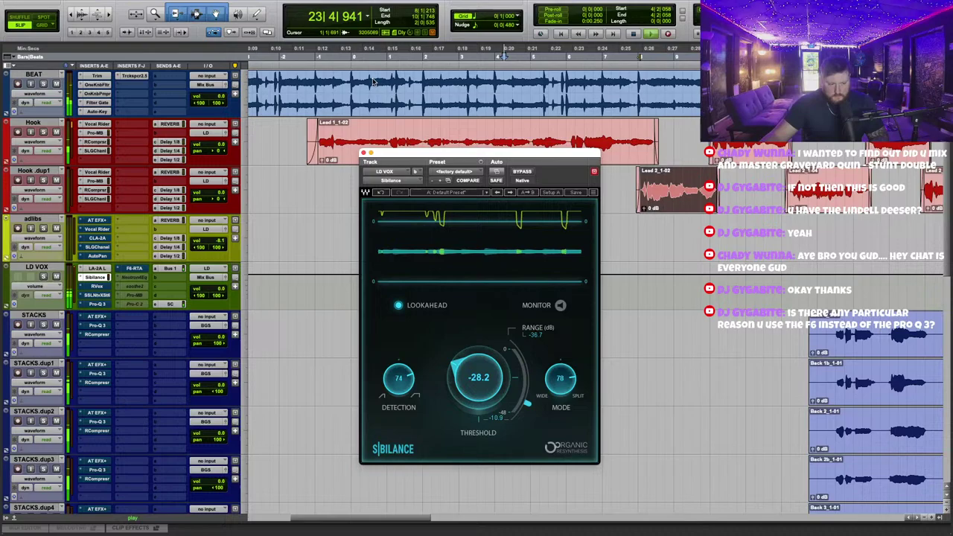
Replay the hook from bar 2 and refine Sibilance to mode 21, detection 92 and threshold -23.8.
click(447, 55)
drag(547, 166, 543, 165)
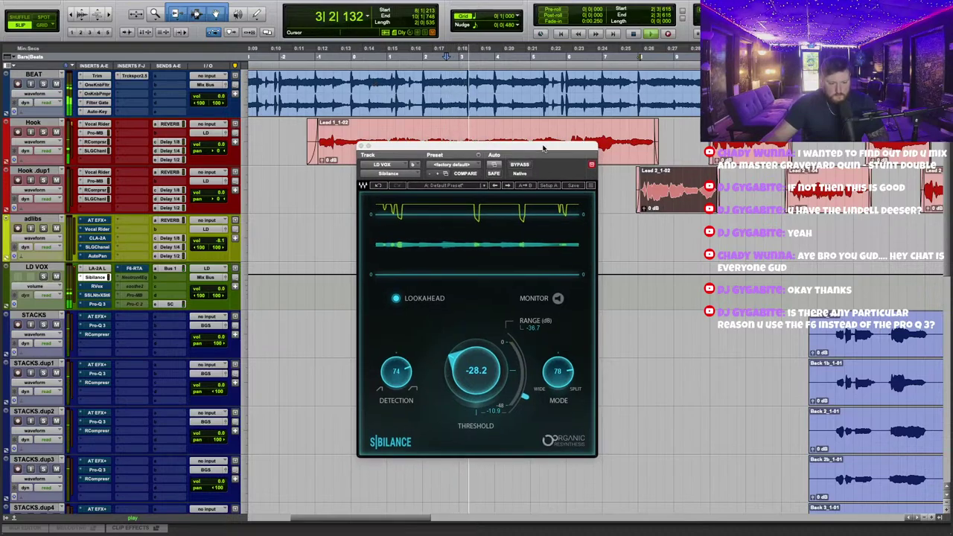
click(556, 305)
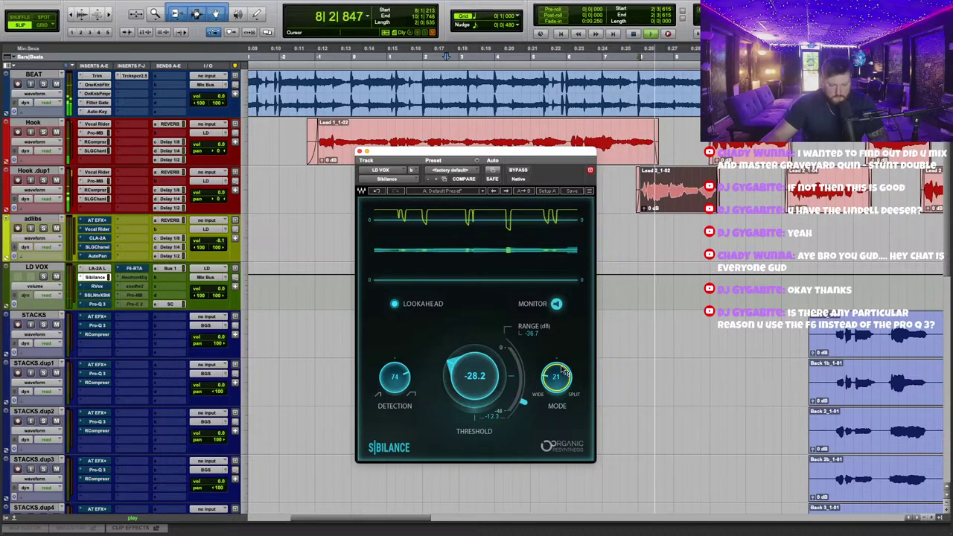
drag(402, 384, 404, 429)
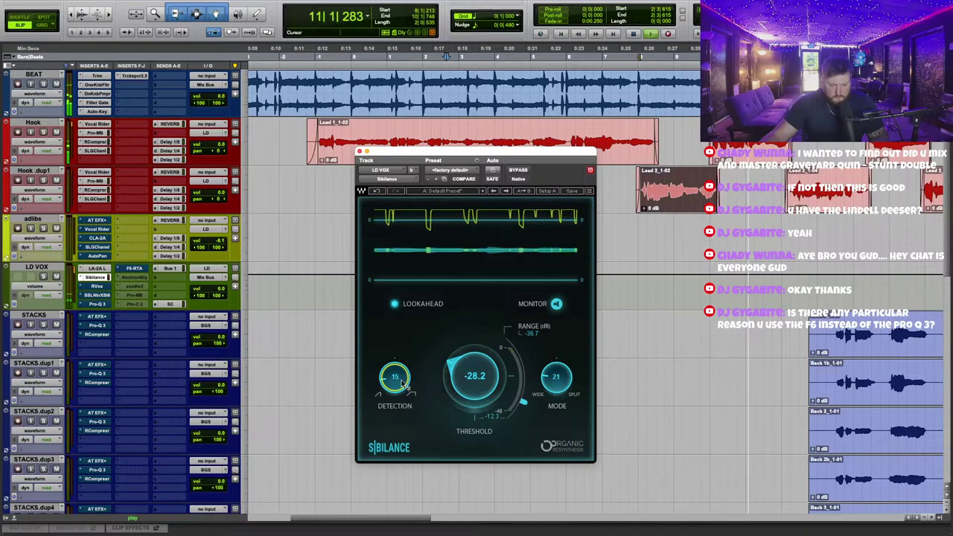
drag(403, 383, 403, 388)
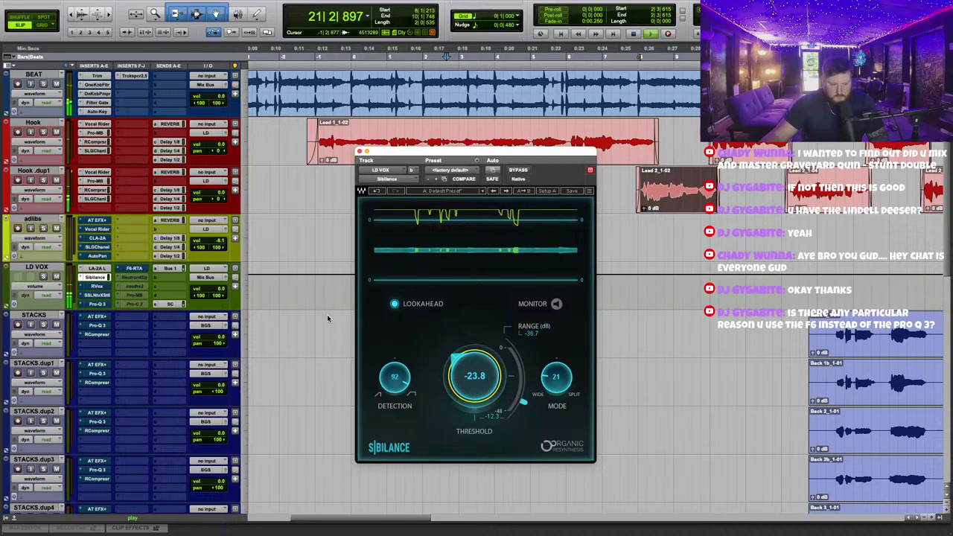
Stop playback and raise the Playback Engine's hardware buffer size to 512 samples.
scroll(331, 319, down, 2)
scroll(334, 319, up, 5)
key(space)
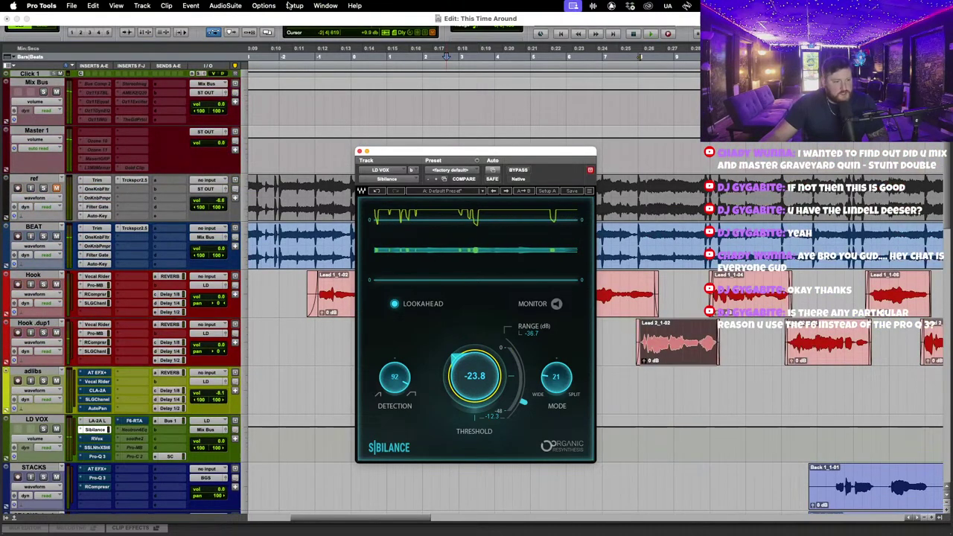
click(264, 6)
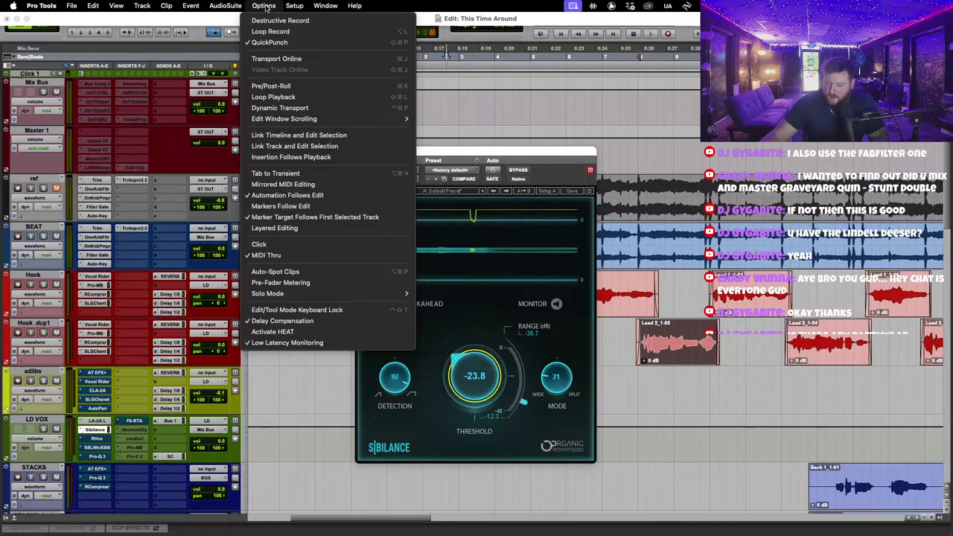
mouse_move(290, 6)
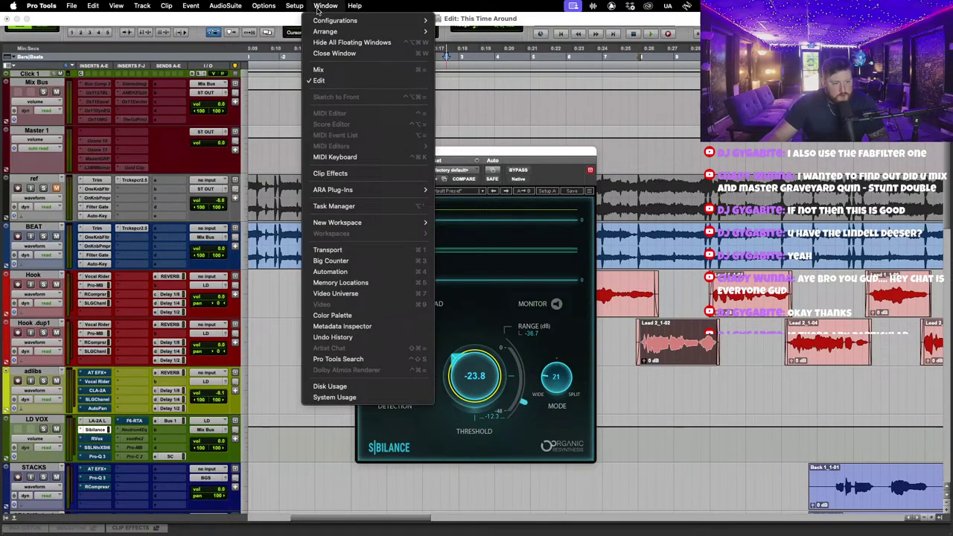
click(313, 31)
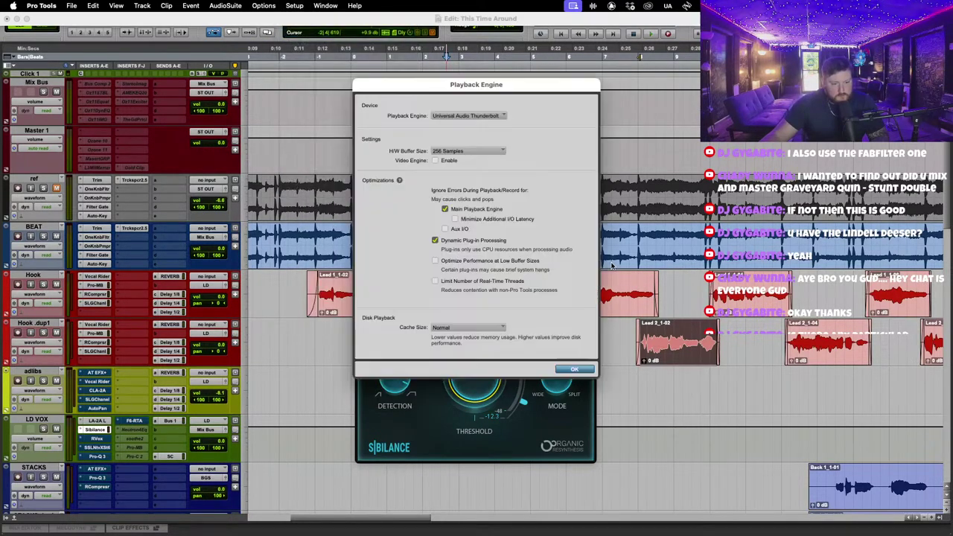
click(469, 151)
click(462, 159)
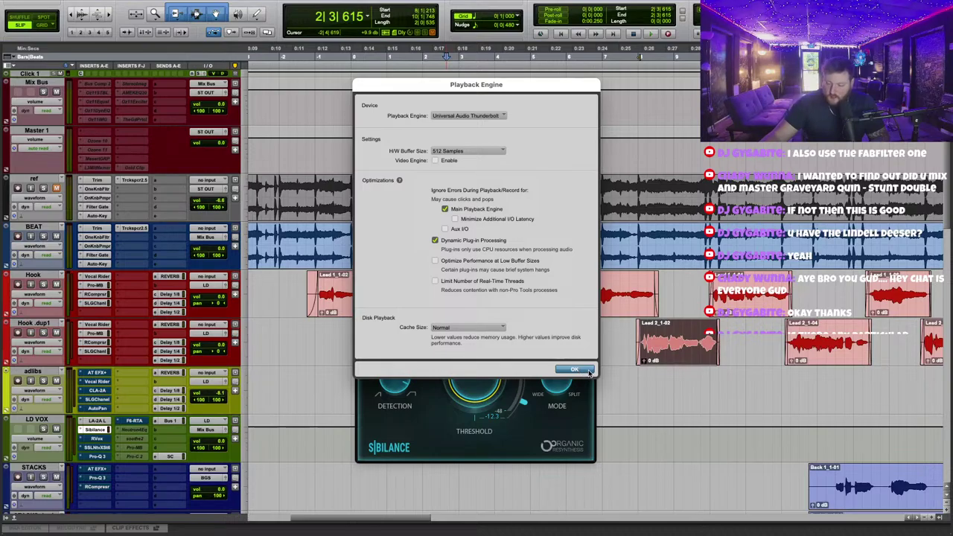
click(574, 370)
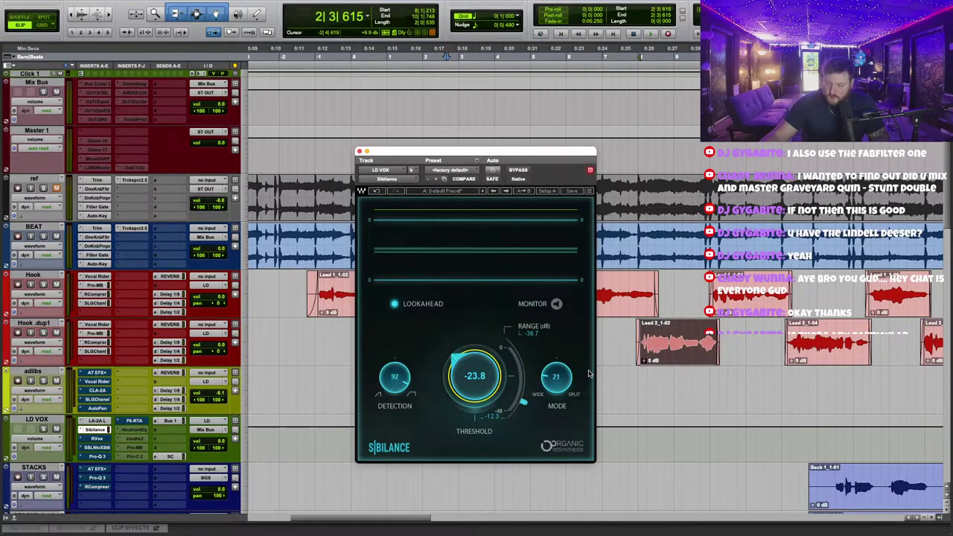
Play the hook from the start of bar 0 and compare LD VOX with Sibilance bypassed and active.
drag(526, 157, 513, 154)
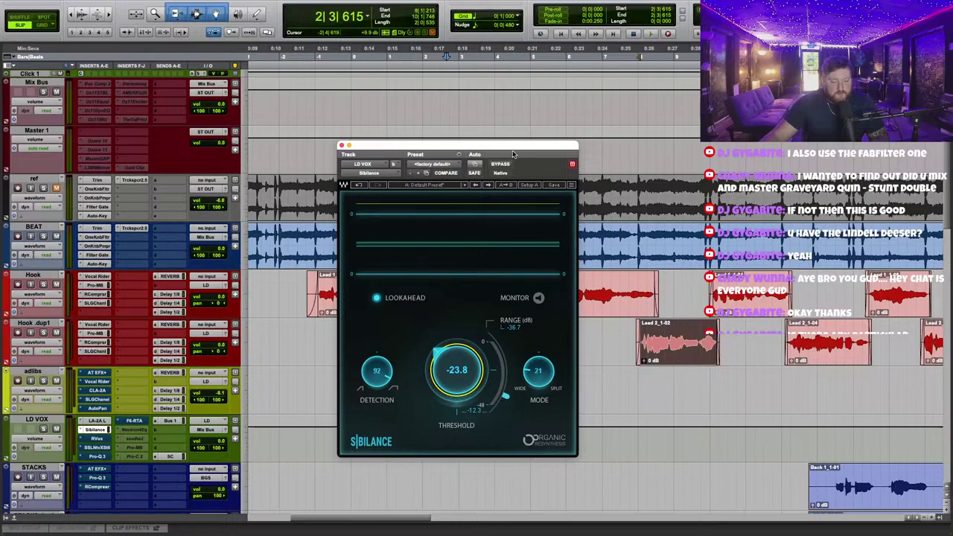
click(368, 57)
key(space)
drag(451, 142, 459, 122)
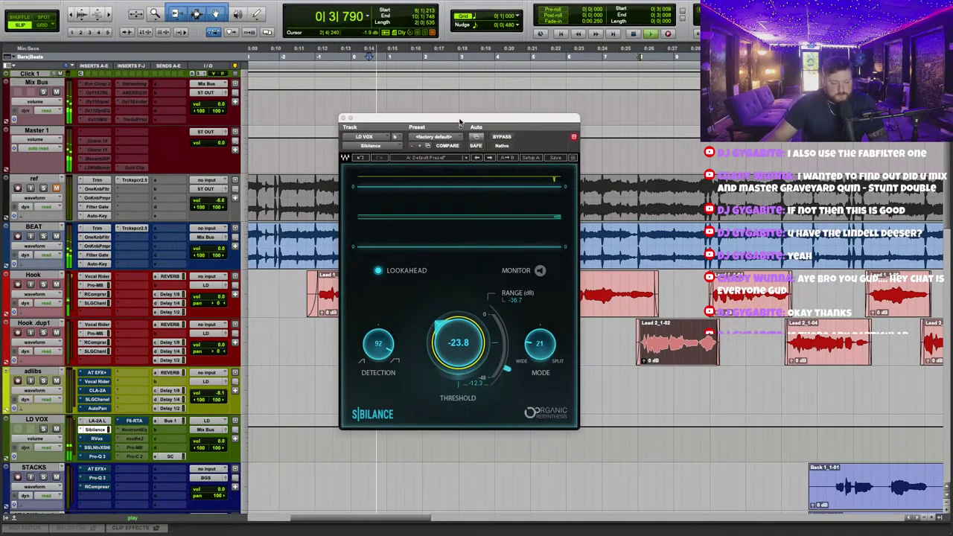
click(502, 138)
click(503, 138)
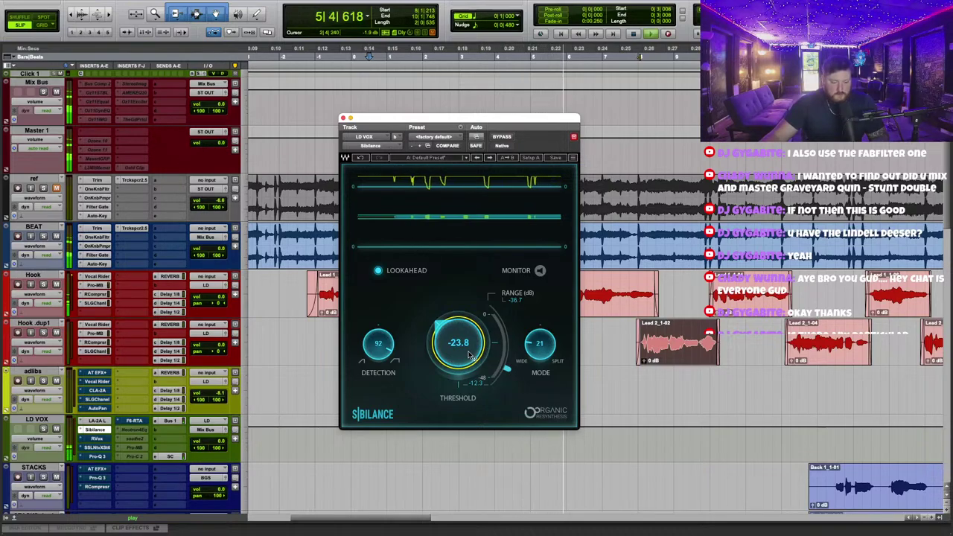
Set Sibilance's threshold to -24.8 and mode to 49, and close its window.
drag(457, 342, 467, 359)
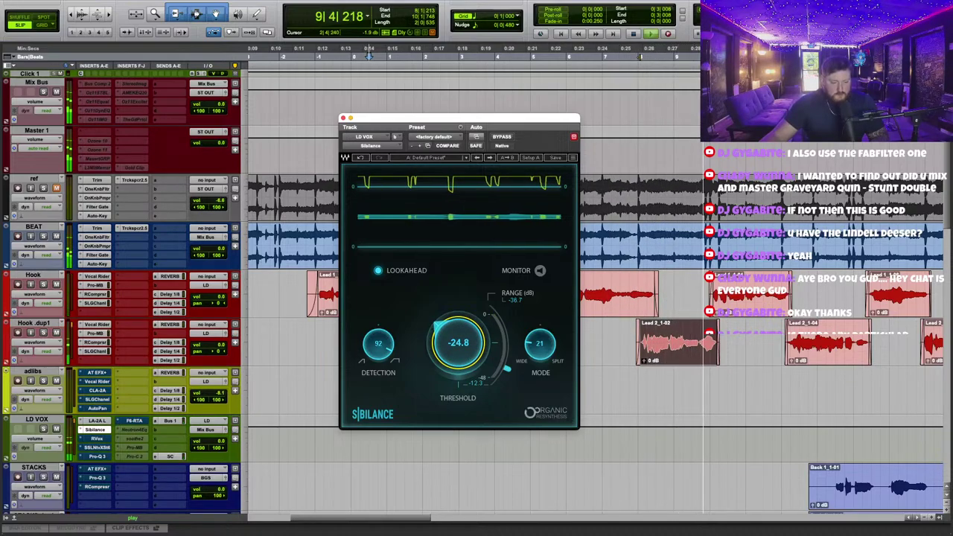
drag(535, 359, 545, 355)
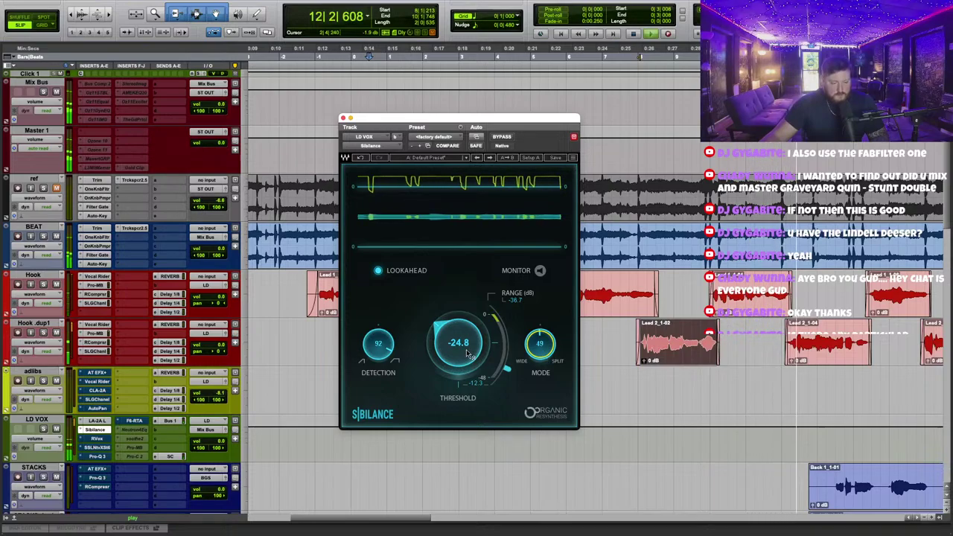
click(343, 118)
Move RVox to LD VOX's fourth F-J insert slot and Pro-Q 3 to the third A-E slot, and activate Pro-Q 3.
scroll(436, 217, up, 2)
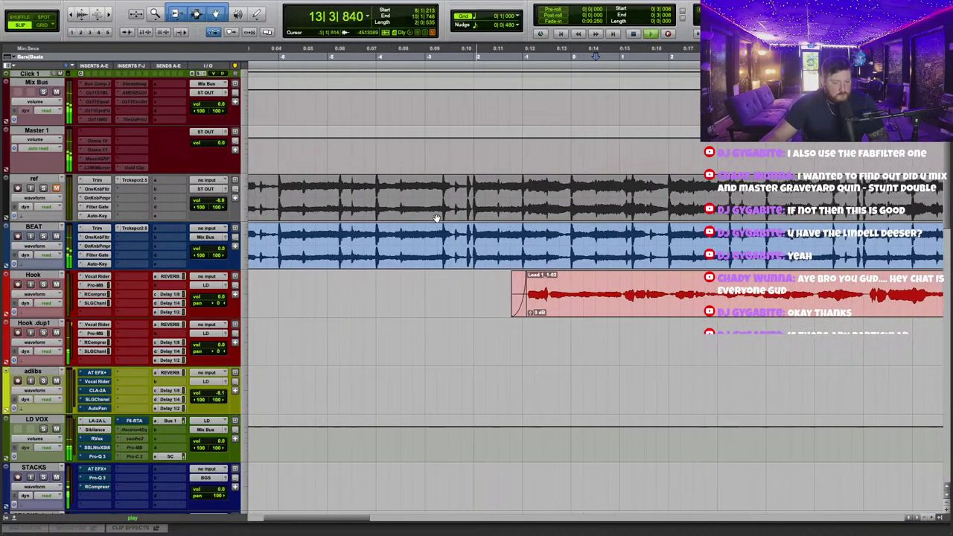
scroll(436, 219, down, 3)
scroll(436, 218, right, 3)
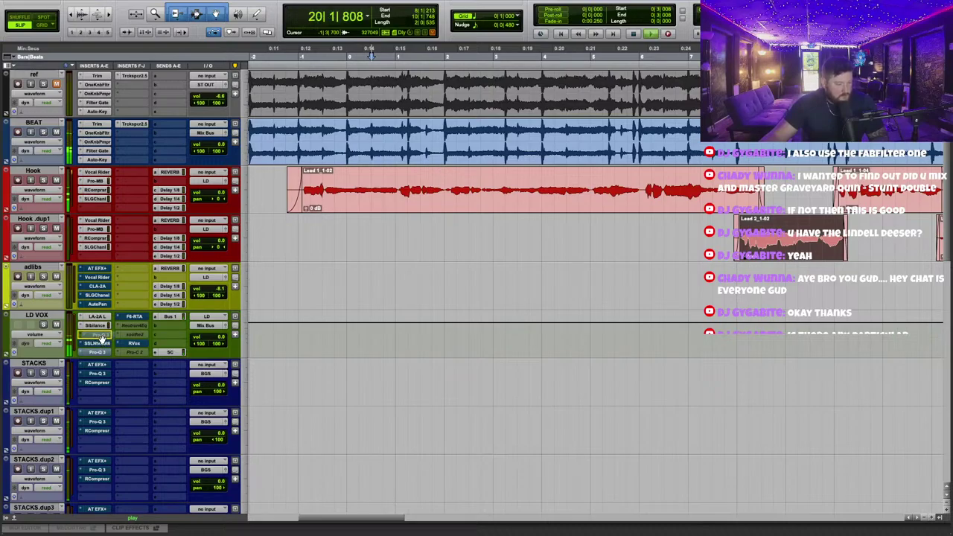
click(98, 334)
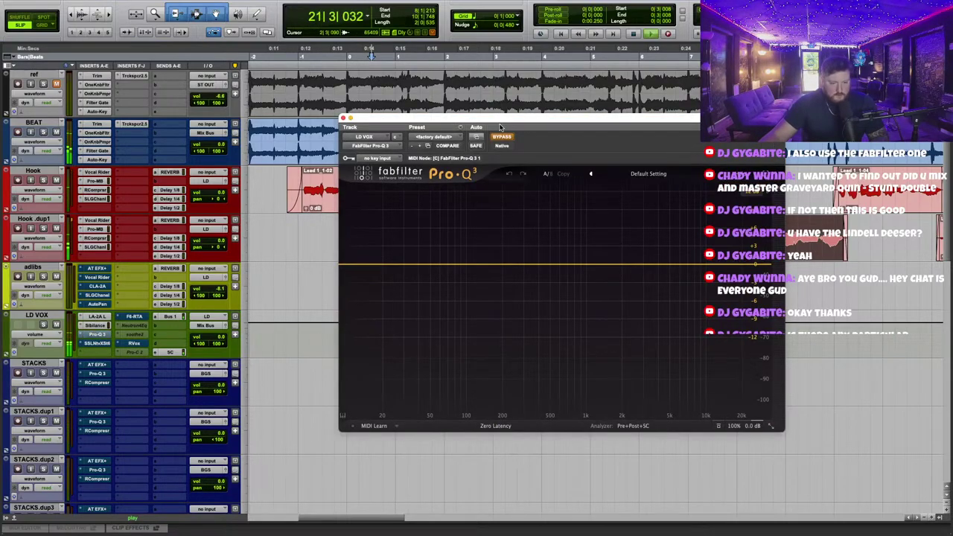
drag(499, 127, 483, 207)
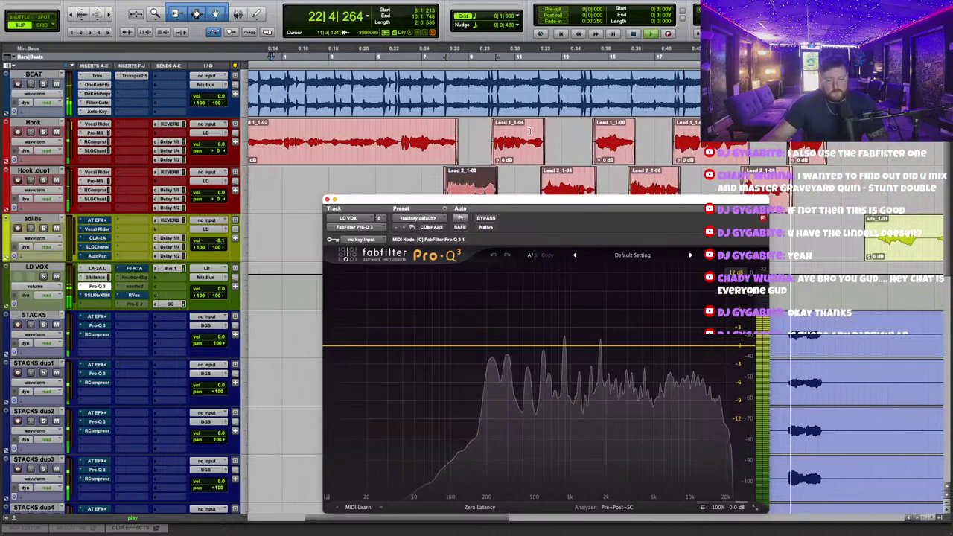
Play the song from about bar 31 to examine LD VOX in the Pro-Q 3 analyzer.
scroll(530, 132, right, 10)
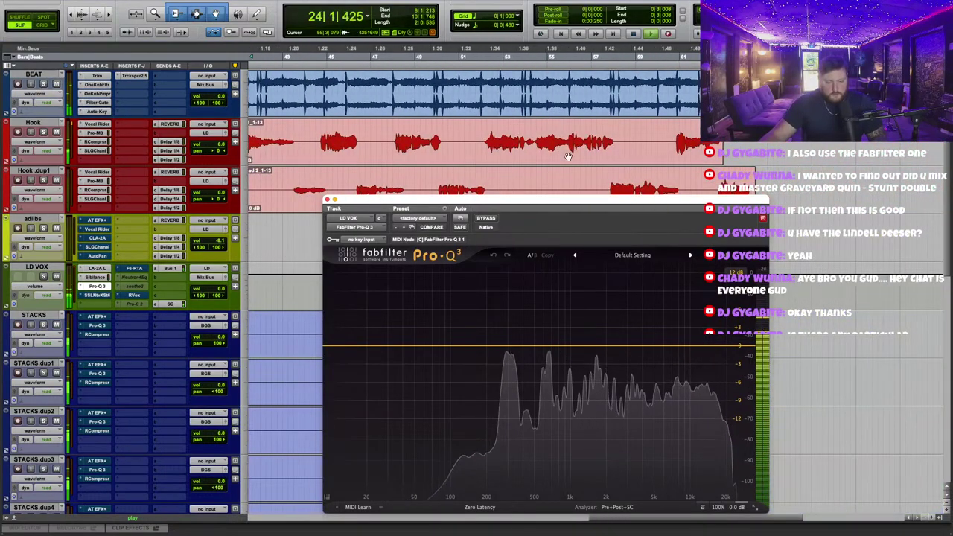
key(space)
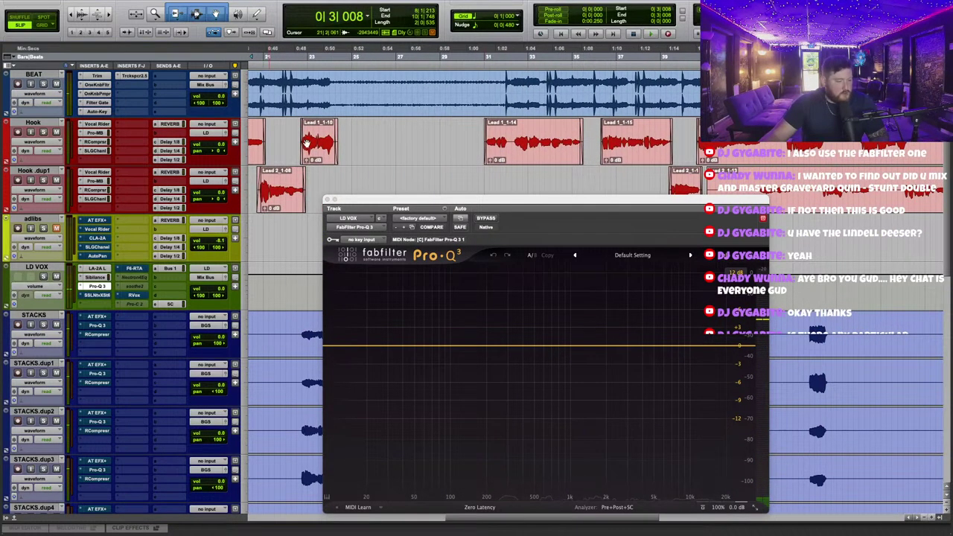
scroll(437, 87, right, 2)
key(space)
drag(523, 201, 482, 106)
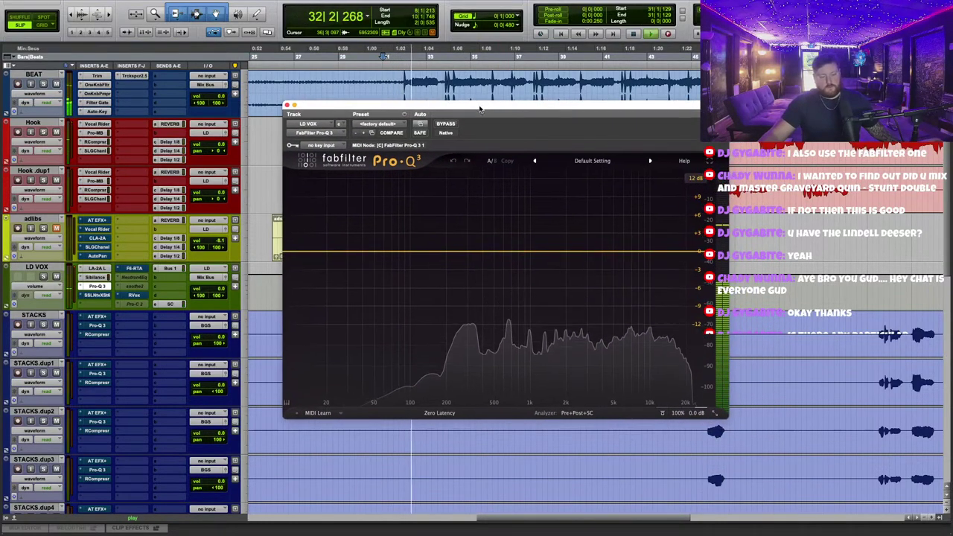
Add a low-cut band on LD VOX's Pro-Q 3 at roughly 80 Hz with a 48 dB/oct slope.
click(407, 251)
click(382, 235)
click(407, 245)
mouse_move(407, 253)
mouse_down()
mouse_move(403, 287)
mouse_move(417, 261)
mouse_up()
scroll(407, 275, up, 2)
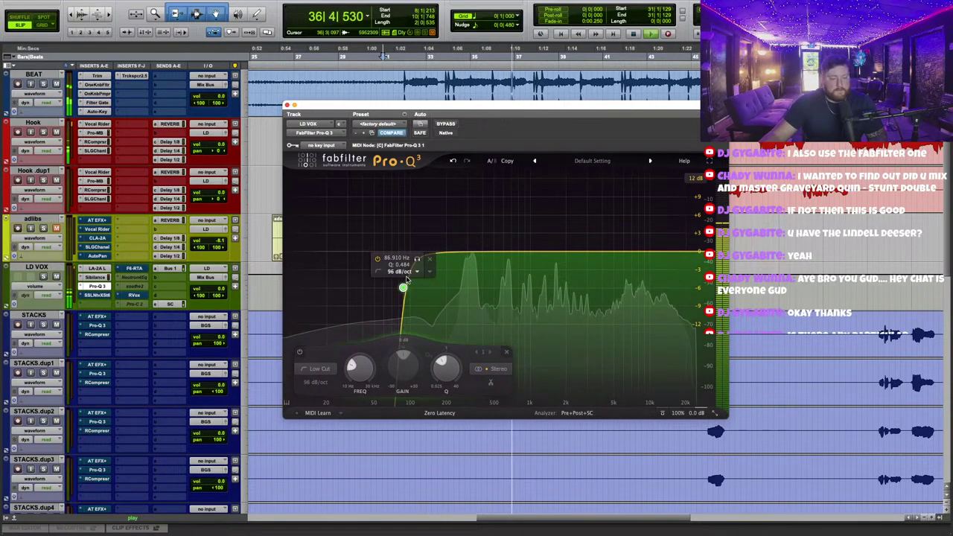
scroll(407, 277, up, 1)
scroll(404, 273, down, 4)
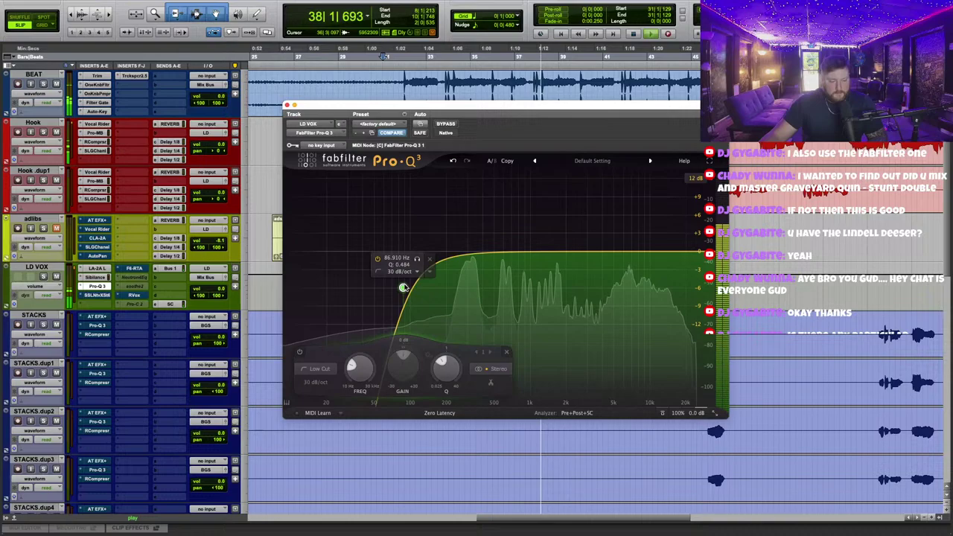
drag(403, 288, 398, 301)
scroll(407, 285, up, 1)
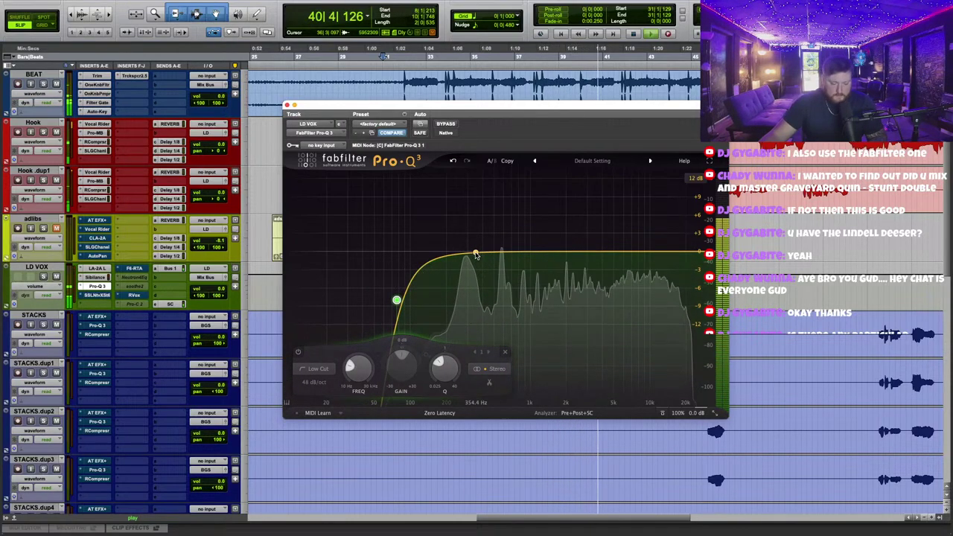
Move Pro-Q 3 to LD VOX's fourth A-E insert slot and F6-RTA to the third, and open F6-RTA.
drag(482, 104, 469, 113)
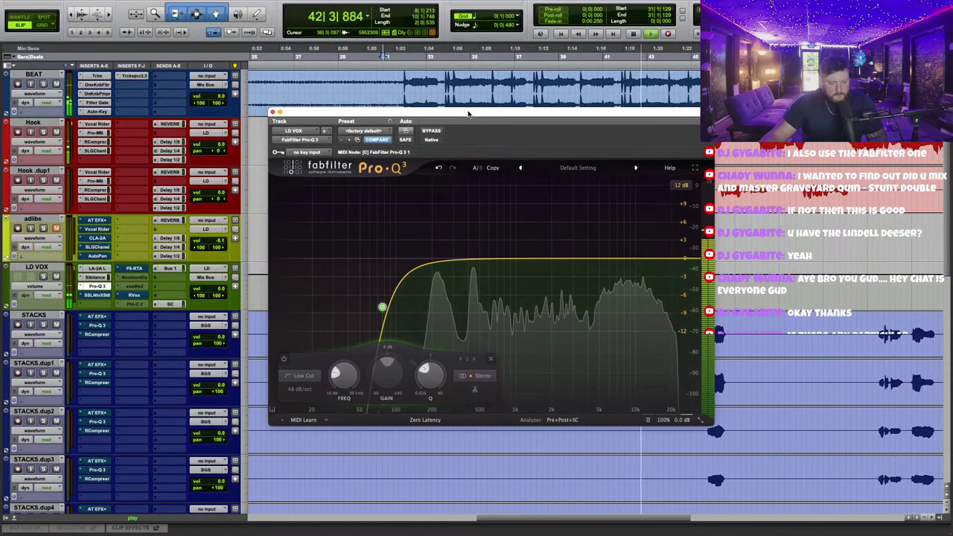
click(97, 295)
drag(99, 296, 102, 285)
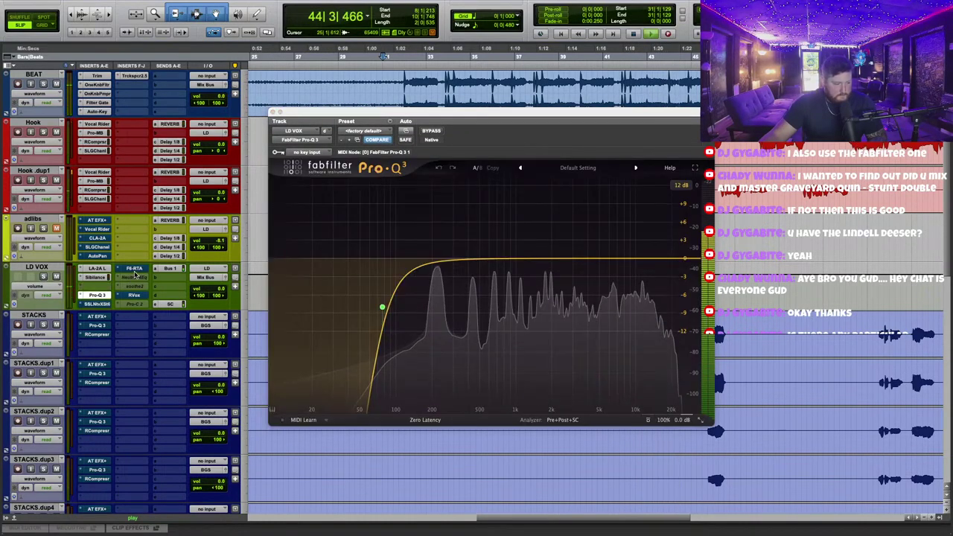
click(96, 286)
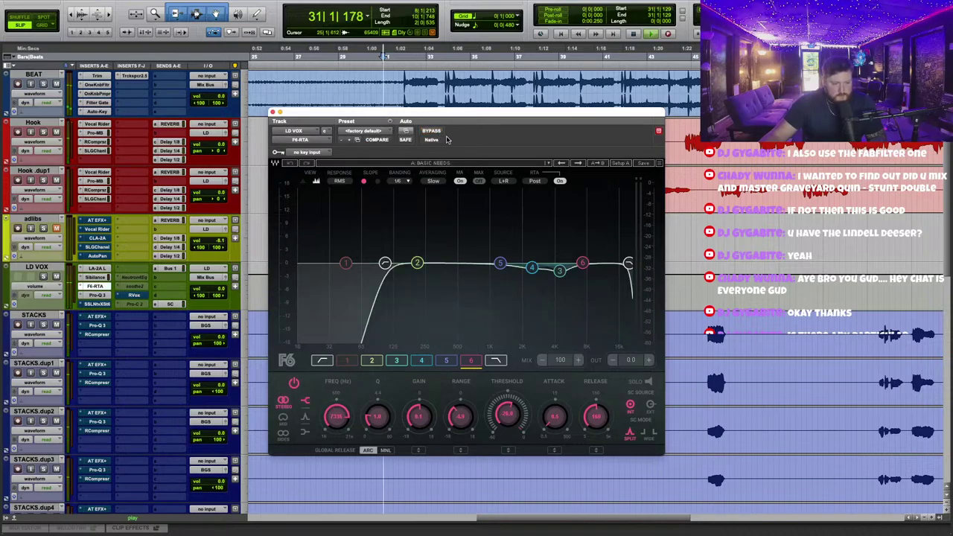
Toggle F6-RTA's bypass on LD VOX during playback, and bring back the Pro-Q 3 window.
drag(461, 112, 472, 116)
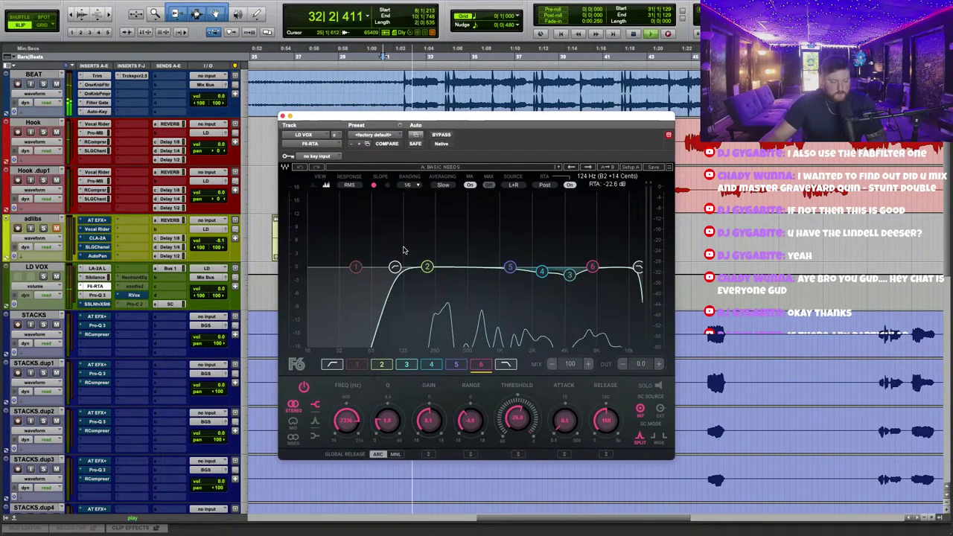
click(445, 135)
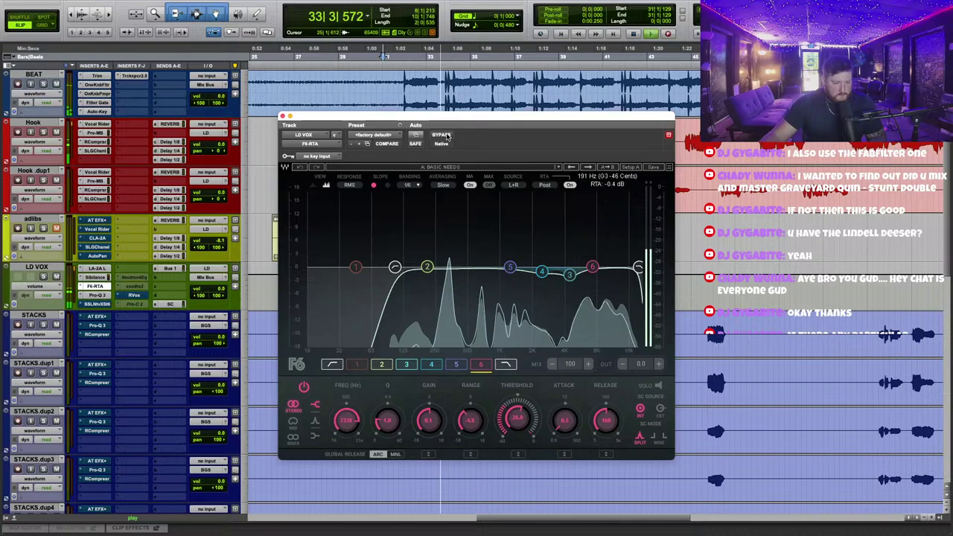
key(space)
click(97, 296)
key(space)
drag(493, 118, 551, 139)
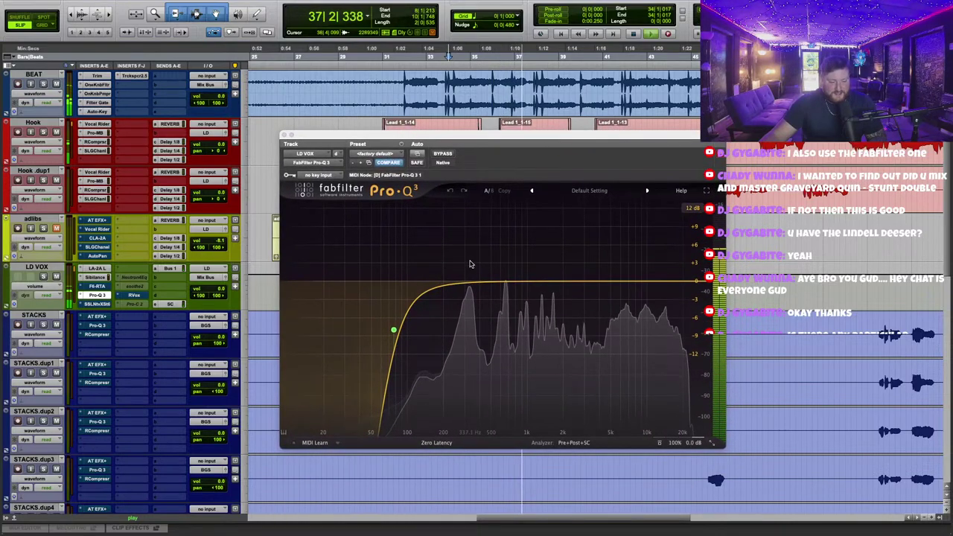
Sweep a boosted bell band with Q 4.887 to 296.47 Hz in Pro-Q 3 during playback, and reset its gain to 0 dB.
drag(469, 261, 478, 215)
key(space)
click(477, 222)
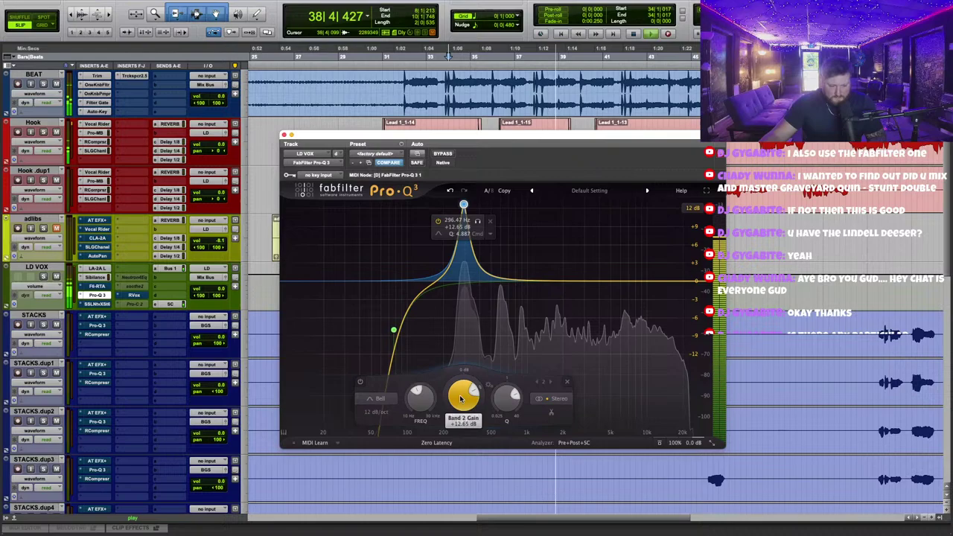
double_click(460, 400)
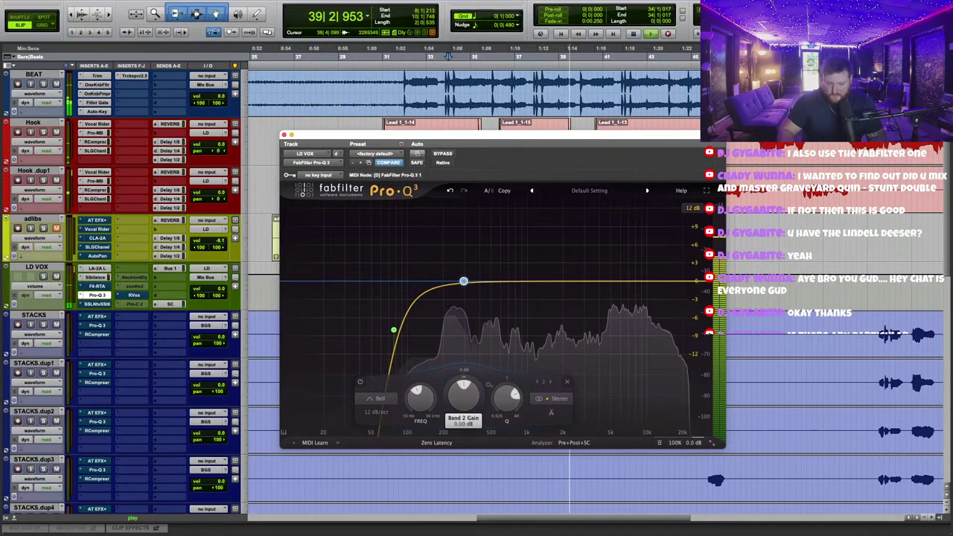
Make the 296 Hz band dynamic with a downward range, widen its Q, and shift it to a lower frequency.
right_click(463, 282)
click(448, 312)
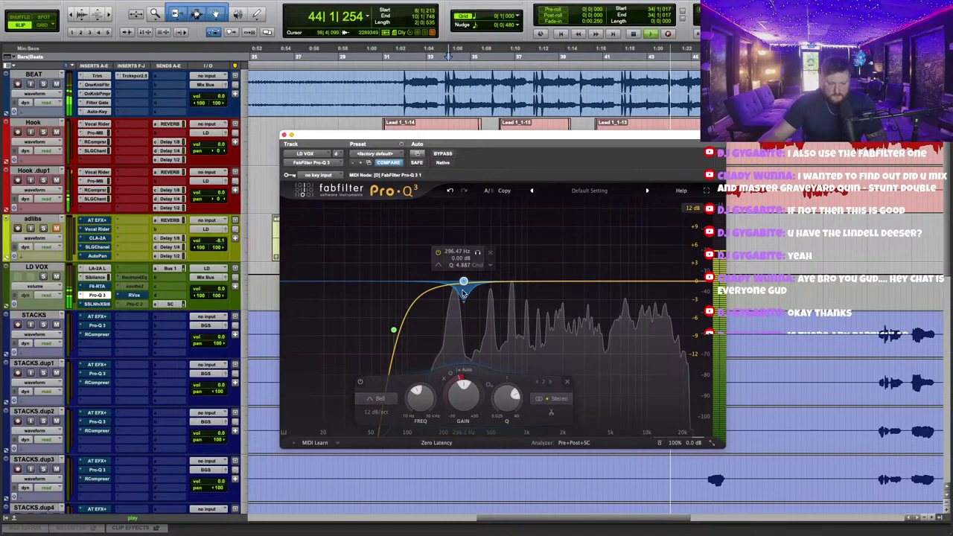
scroll(463, 284, down, 5)
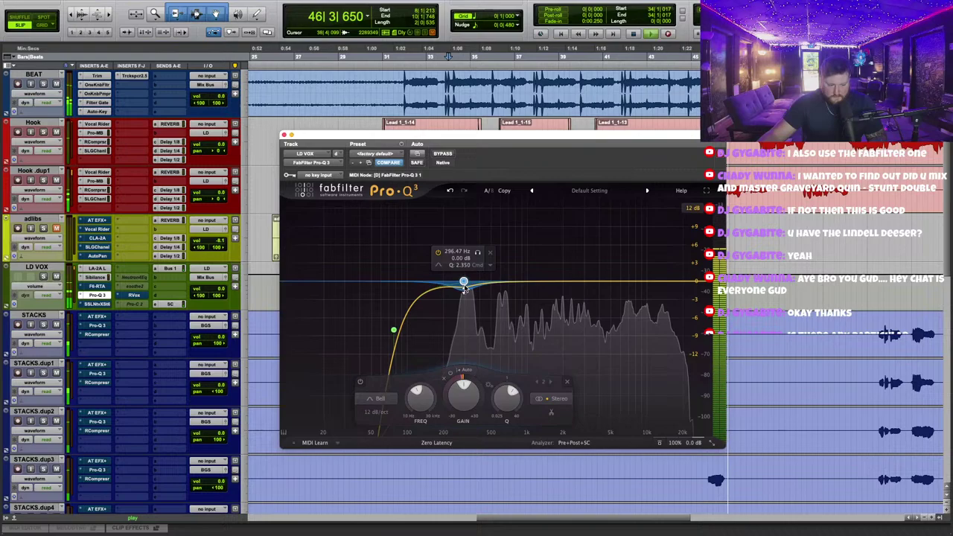
drag(477, 253, 462, 257)
scroll(458, 280, down, 5)
Sweep a narrow boosted bell band to about 2.3 kHz with Q 14.31, set its gain to -2.60 dB, and stop playback.
drag(597, 279, 584, 230)
scroll(627, 212, up, 5)
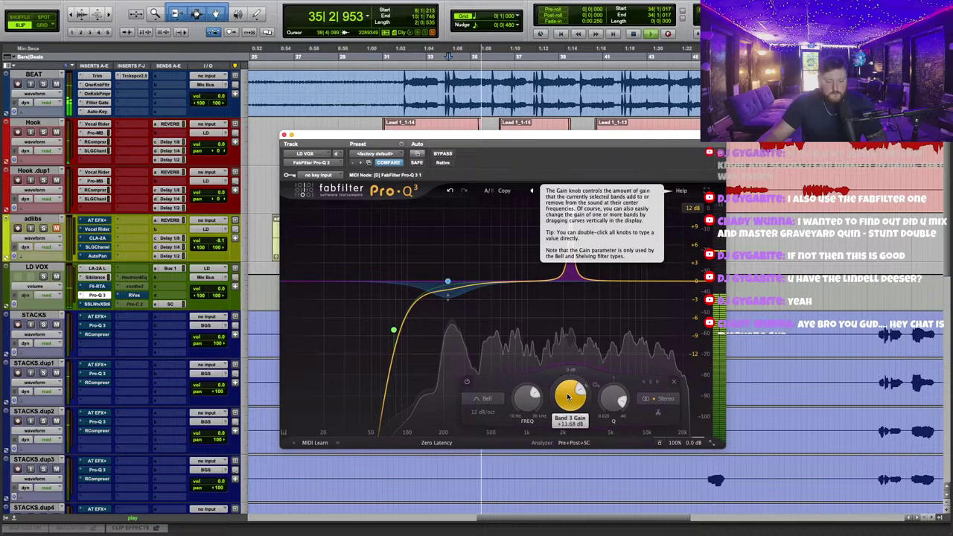
drag(579, 420, 573, 462)
key(space)
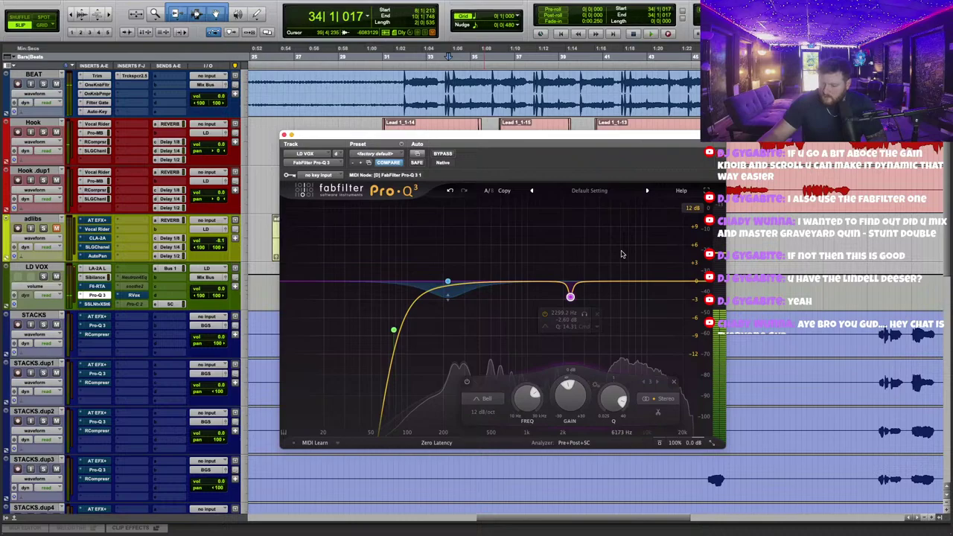
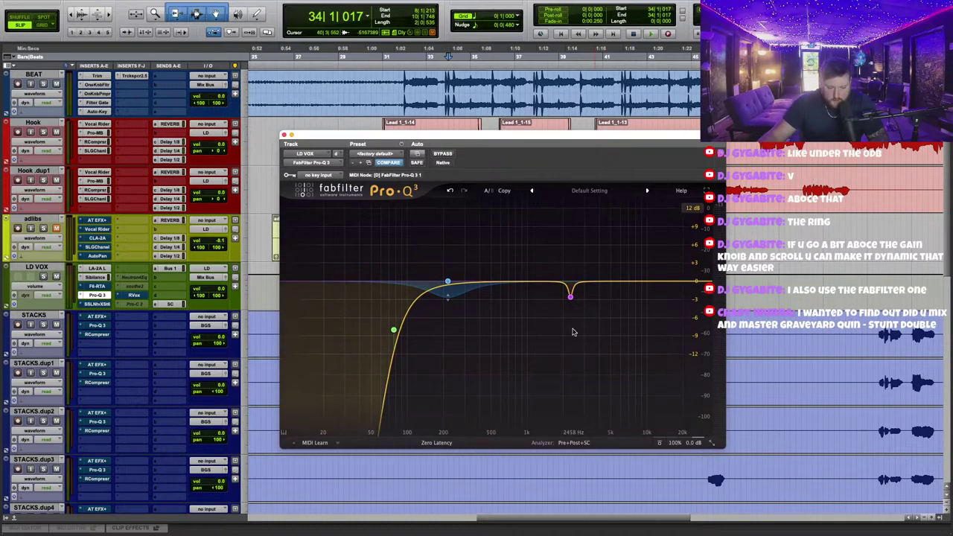
Make the 2.3 kHz band dynamic with a slight downward range.
click(570, 297)
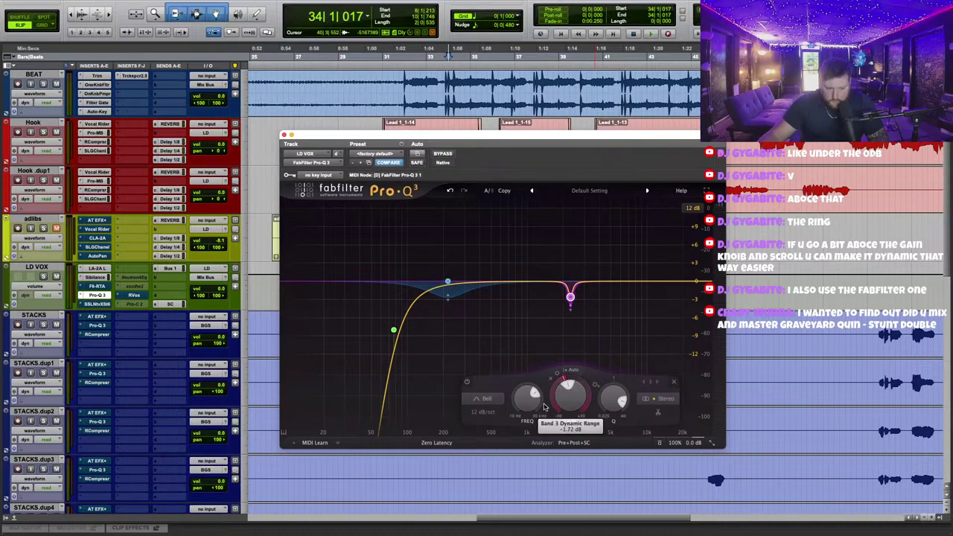
drag(544, 405, 548, 396)
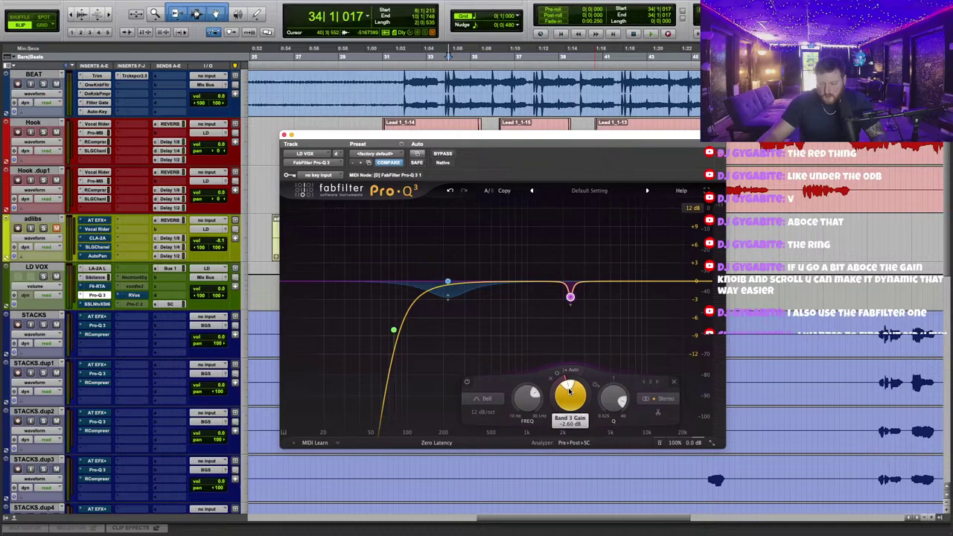
mouse_move(570, 314)
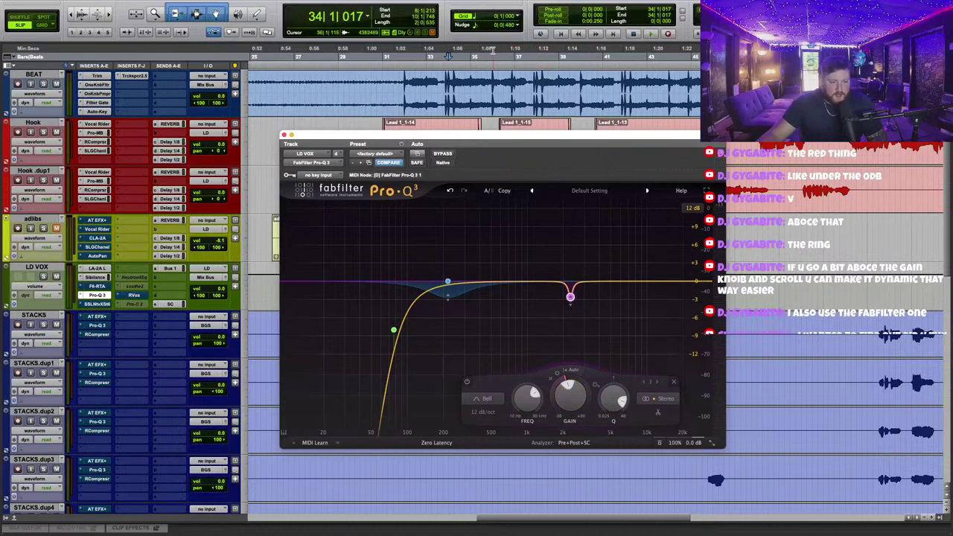
Play from about bar 35 and refine the dynamic band to 2324.5 Hz, -0.23 dB and Q 18.61 with a deeper downward range.
click(491, 50)
key(space)
mouse_move(570, 297)
drag(570, 298, 571, 290)
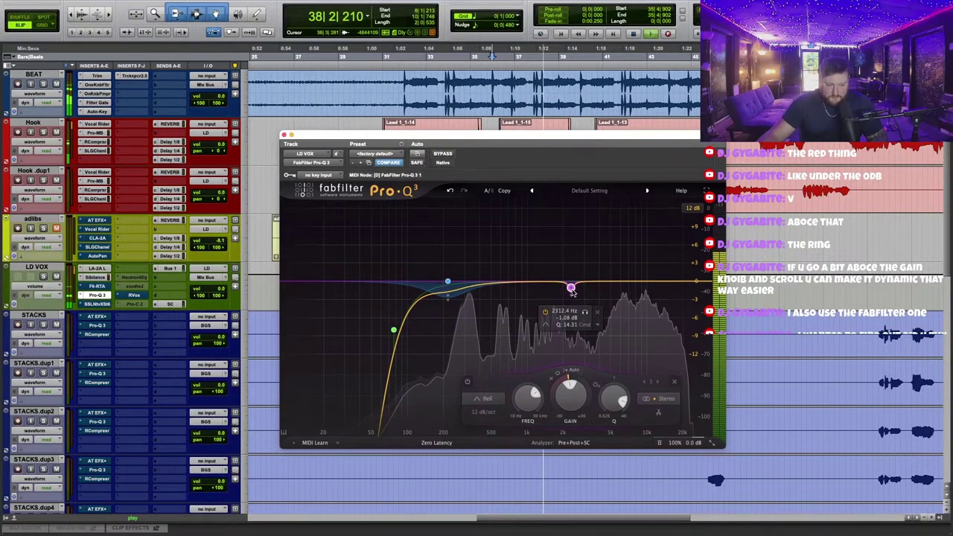
scroll(557, 402, down, 4)
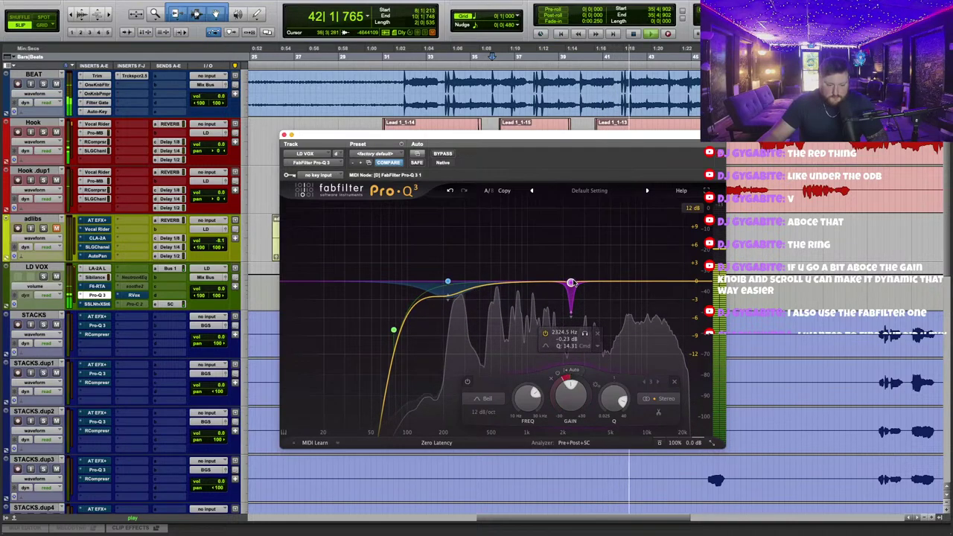
key(space)
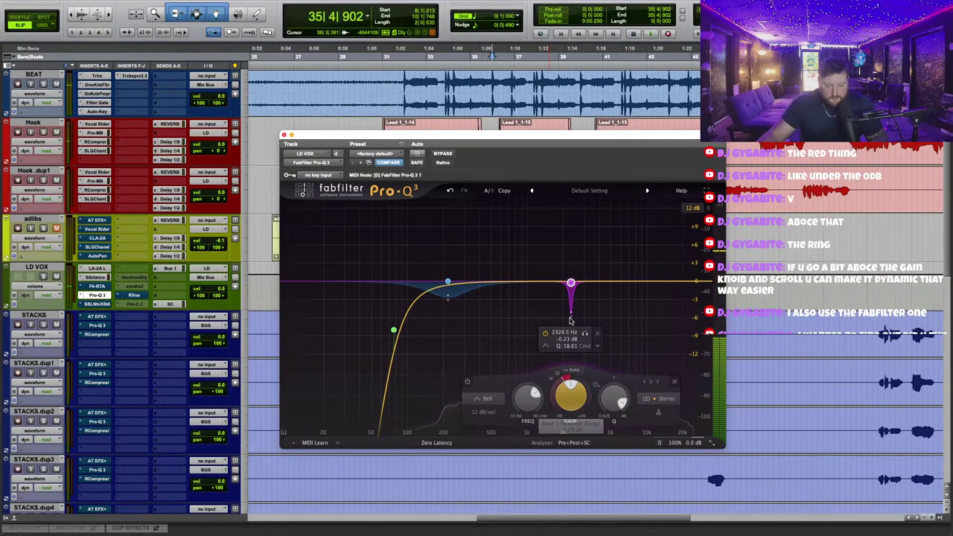
key(space)
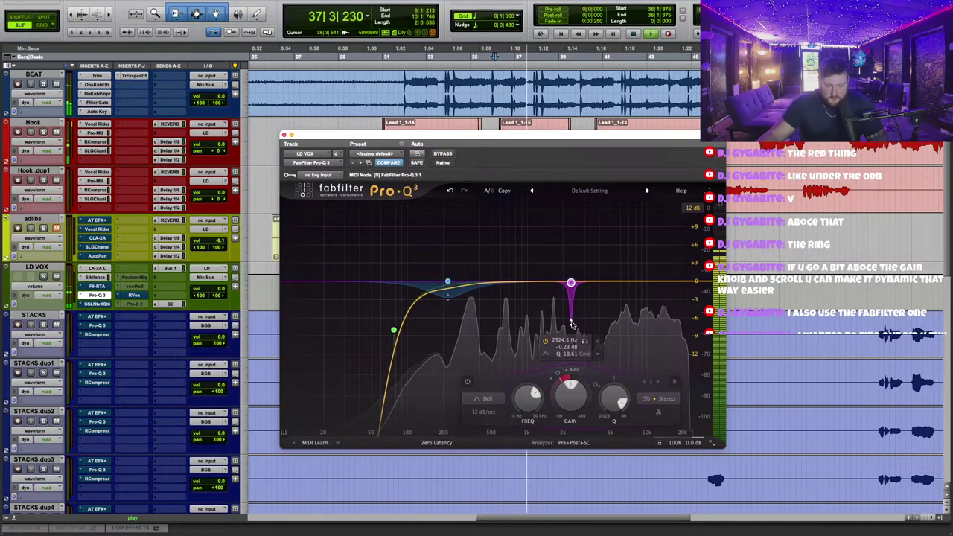
Sweep a soloed bell band to 586.96 Hz with Q 11.58, set its gain to 0 dB, and give it a downward dynamic range.
drag(511, 281, 507, 210)
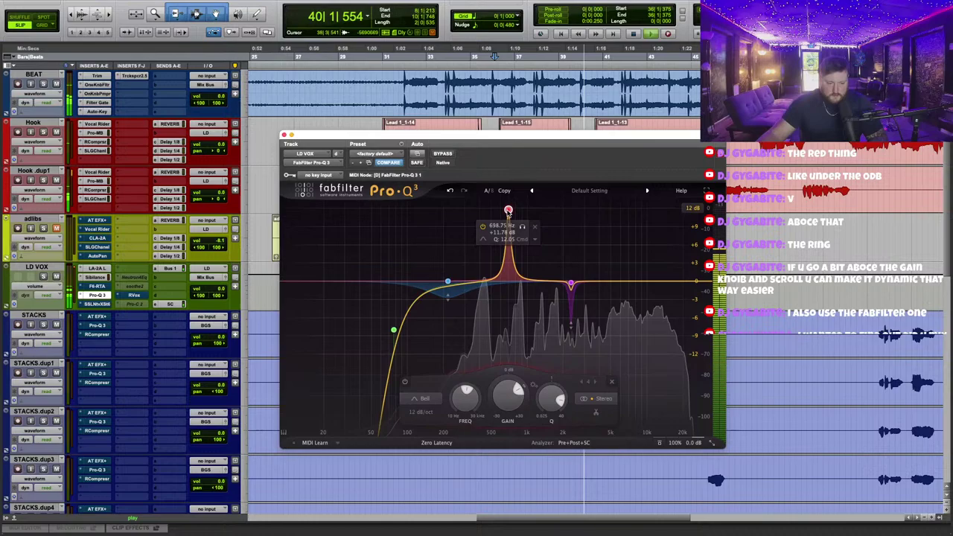
click(518, 226)
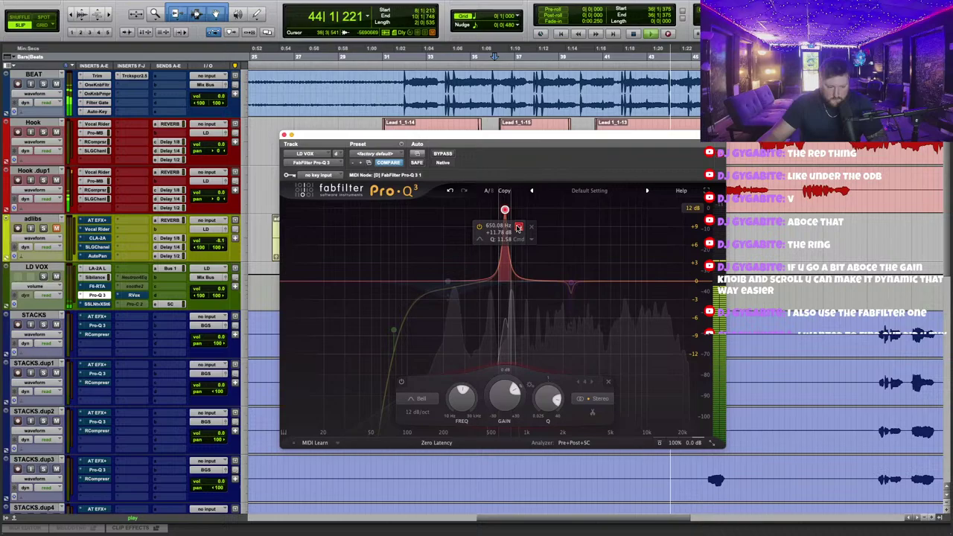
mouse_move(518, 226)
mouse_down()
mouse_move(501, 227)
mouse_move(513, 226)
mouse_up()
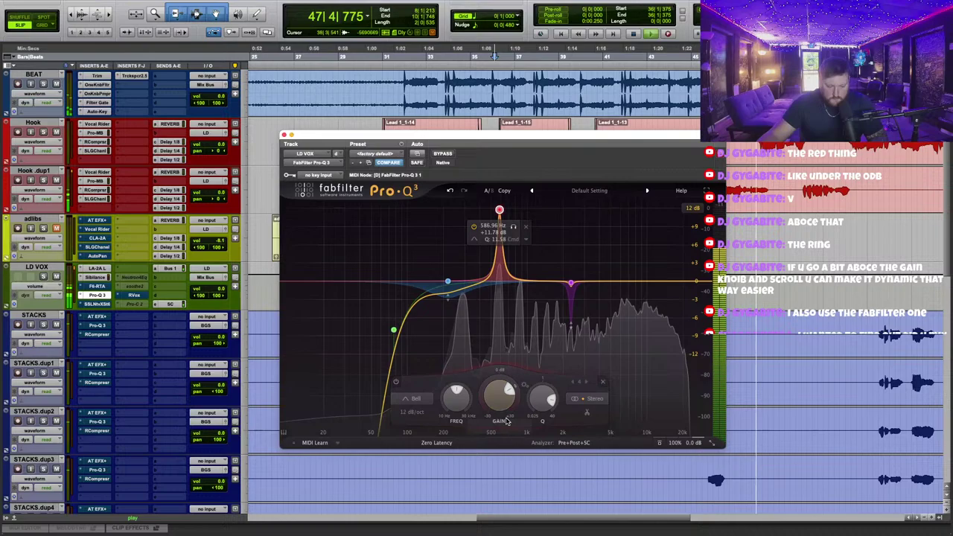
text(0)
key(Return)
drag(478, 411, 477, 415)
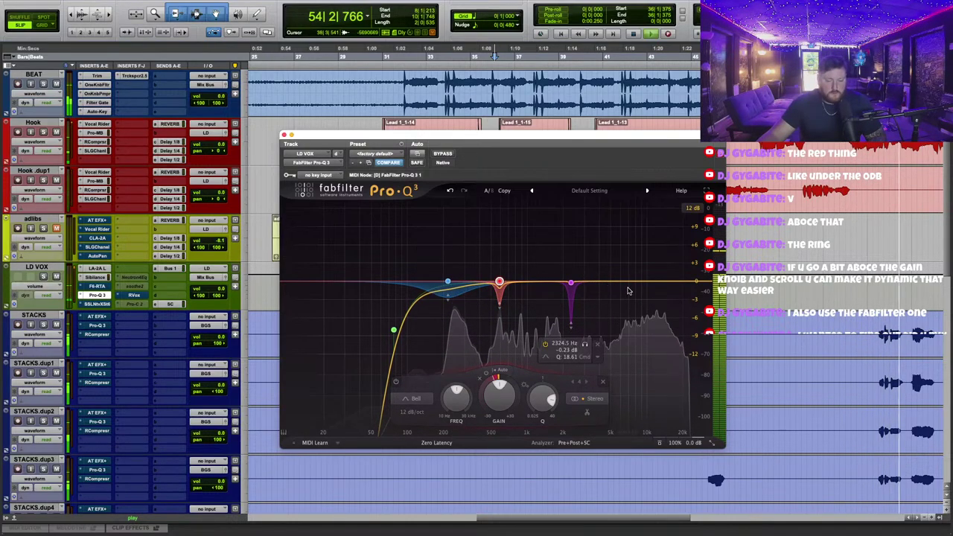
Add a narrow dynamic bell band just above 6.1 kHz with 0 dB gain, and audition the 587 Hz band in solo.
drag(622, 283, 620, 217)
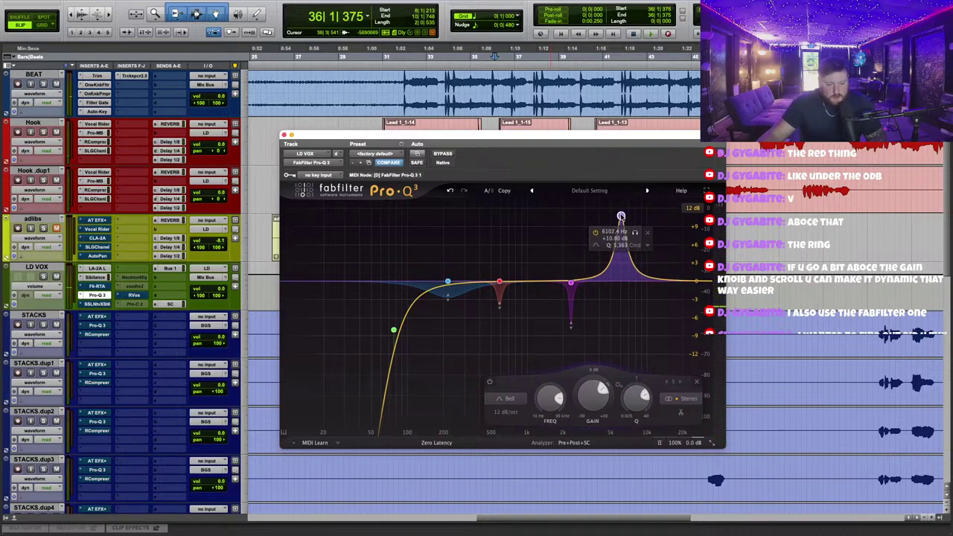
scroll(620, 217, up, 2)
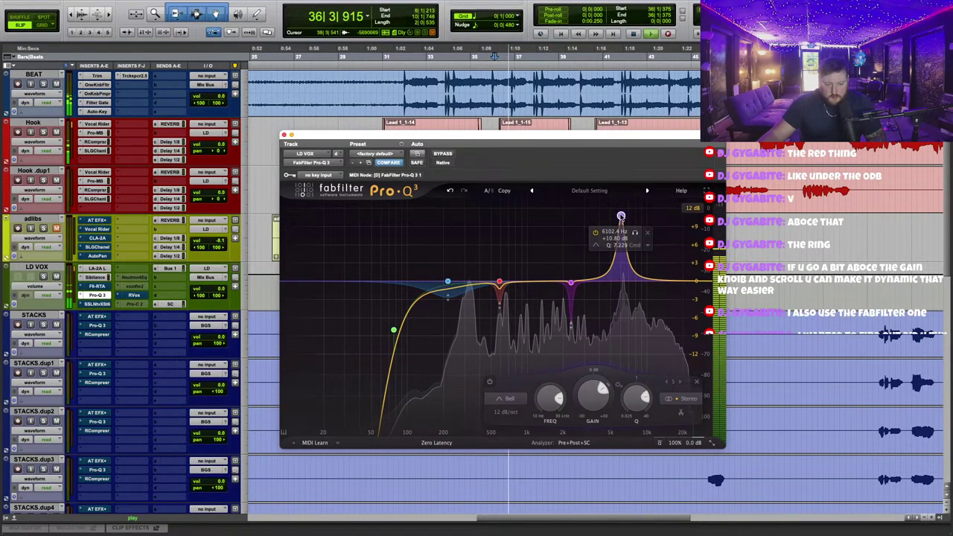
drag(637, 234, 640, 235)
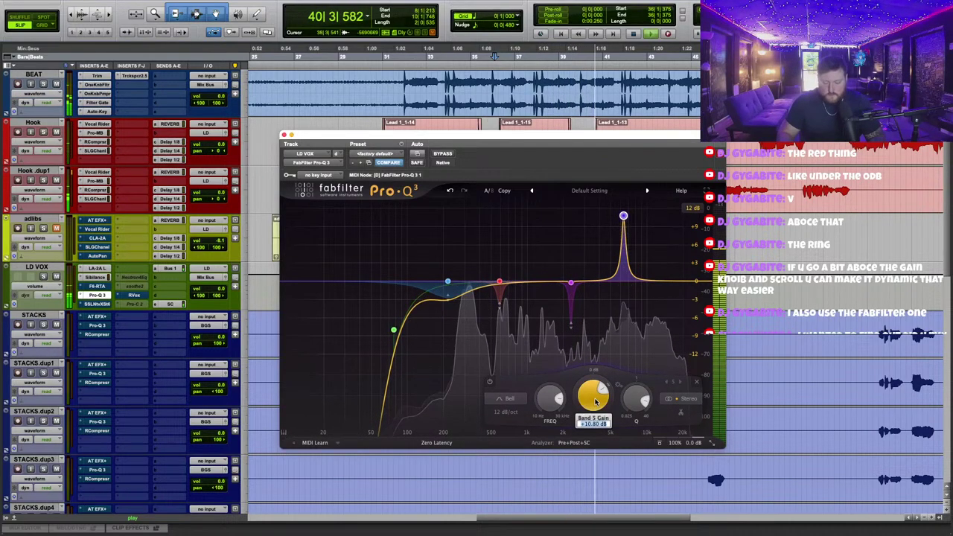
double_click(593, 402)
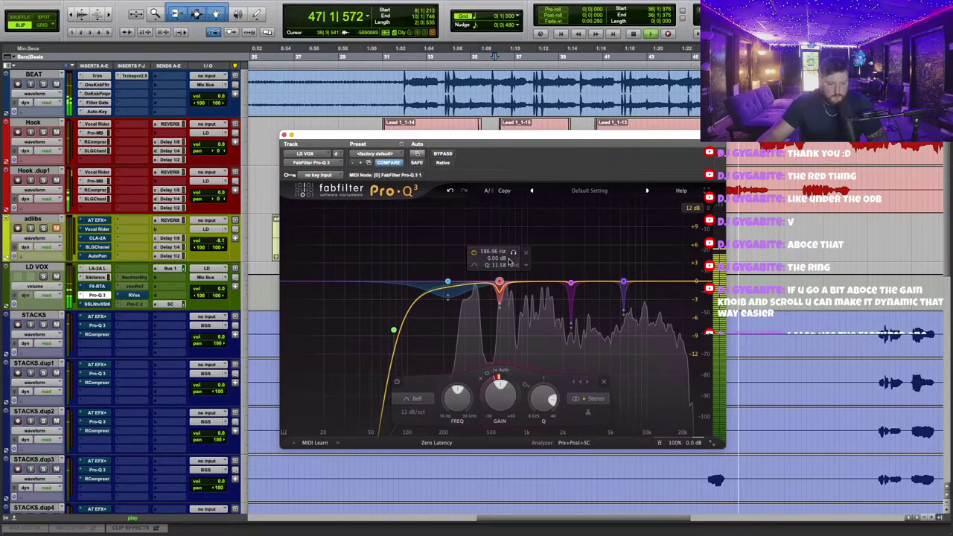
click(513, 253)
click(513, 254)
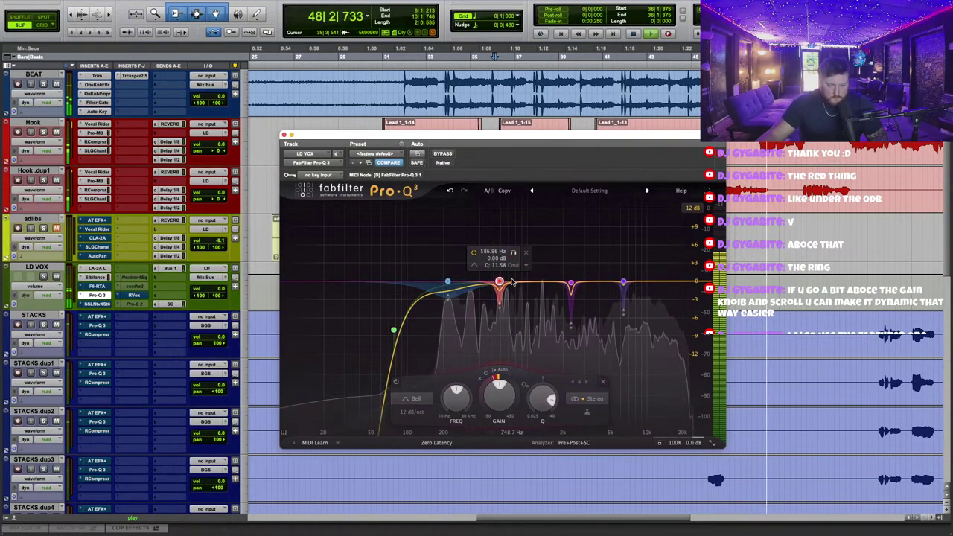
Sweep a boosted bell band to 310.85 Hz with Q 9.8, reset its gain to 0 dB, and give it a downward dynamic range.
drag(469, 285, 467, 204)
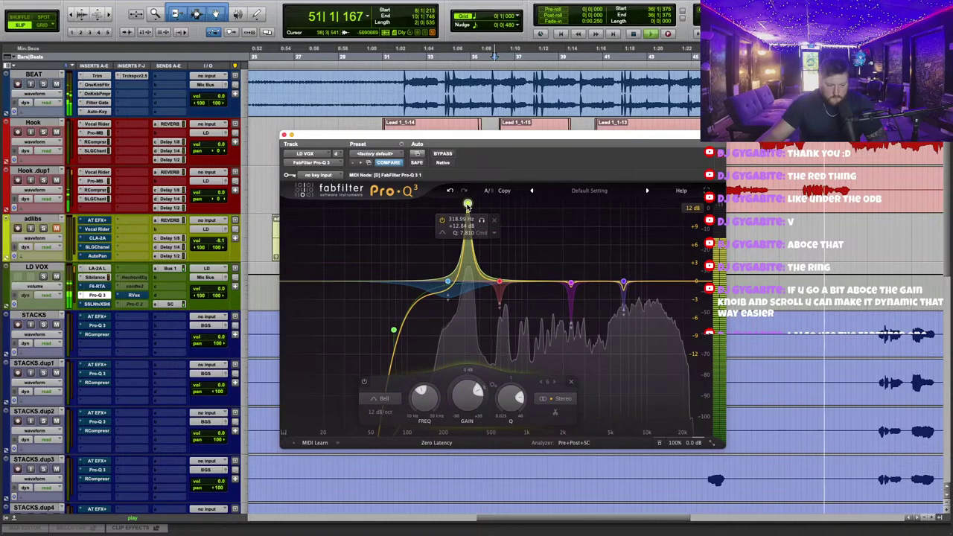
click(481, 222)
drag(482, 222, 479, 223)
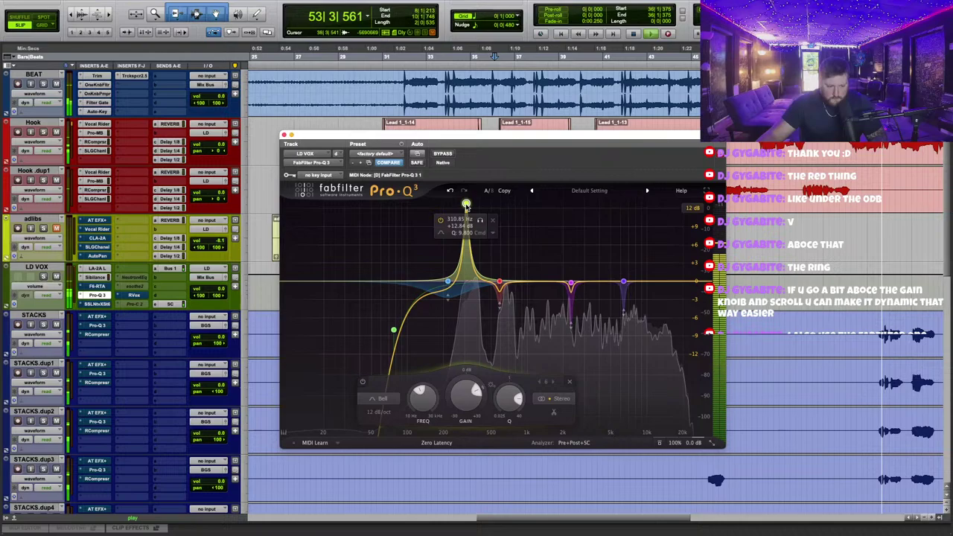
double_click(468, 384)
scroll(466, 373, down, 5)
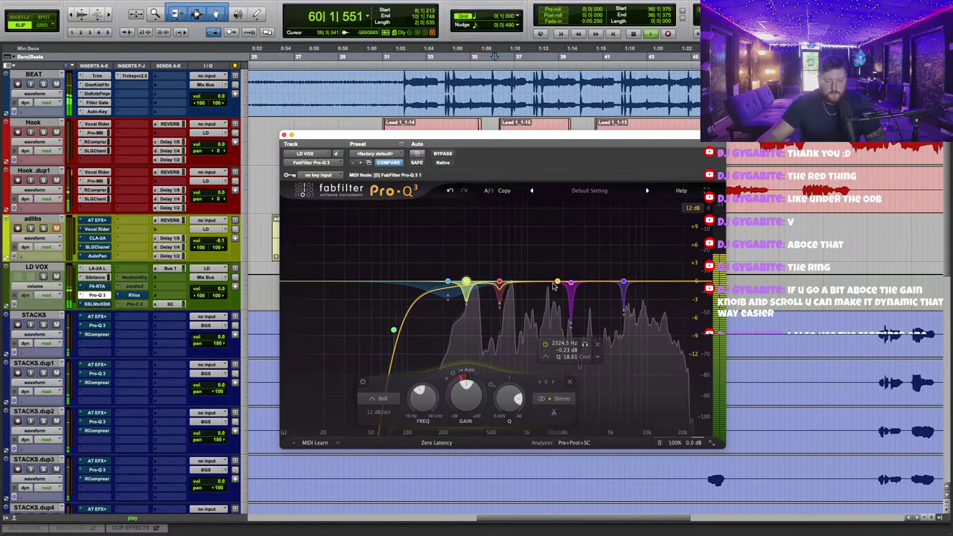
Sweep a boosted, soloed bell band to about 1.3 kHz, reset its gain to 0 dB, and give it a -4.87 dB dynamic range.
click(499, 284)
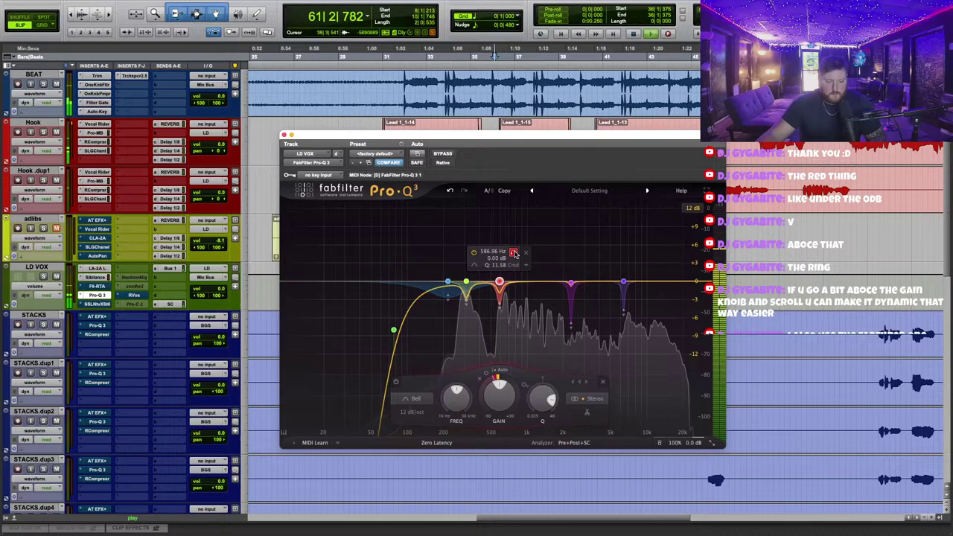
drag(513, 254, 526, 210)
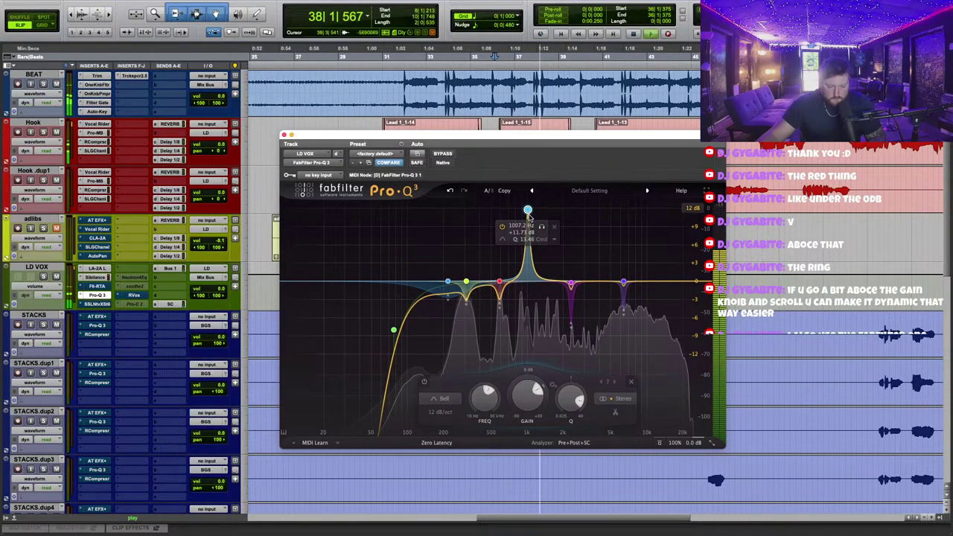
mouse_move(541, 227)
mouse_down()
mouse_move(513, 231)
mouse_move(532, 233)
mouse_up()
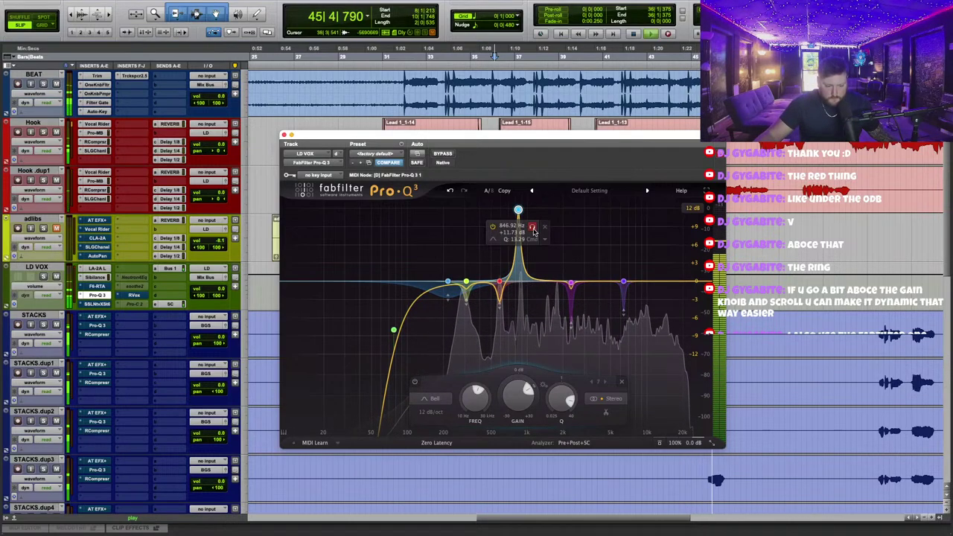
drag(534, 233, 535, 233)
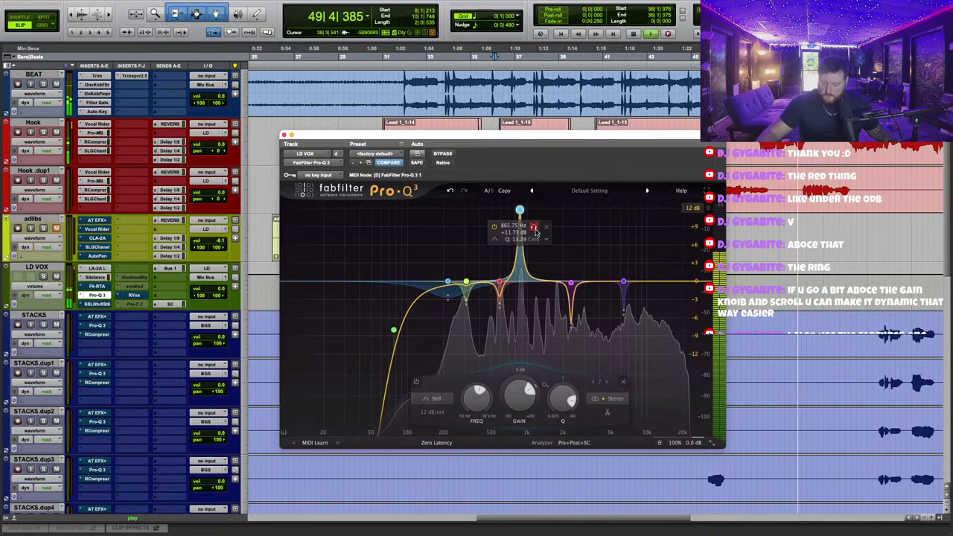
drag(534, 232, 572, 220)
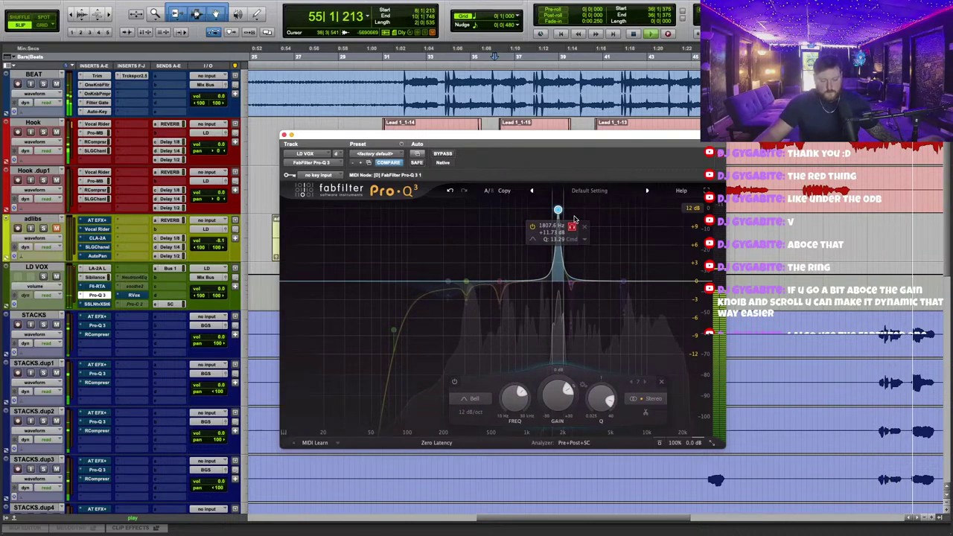
mouse_move(557, 211)
mouse_down()
mouse_move(570, 224)
mouse_move(558, 223)
mouse_up()
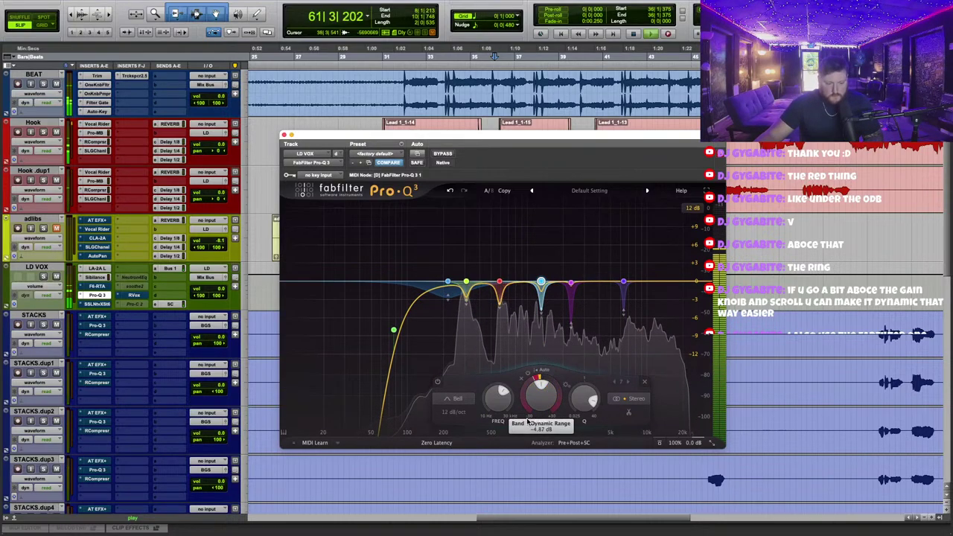
Soften the low cut at 79.493 Hz to Q 0.215 with a 48 dB/oct slope, and close the equalizer.
drag(393, 330, 395, 357)
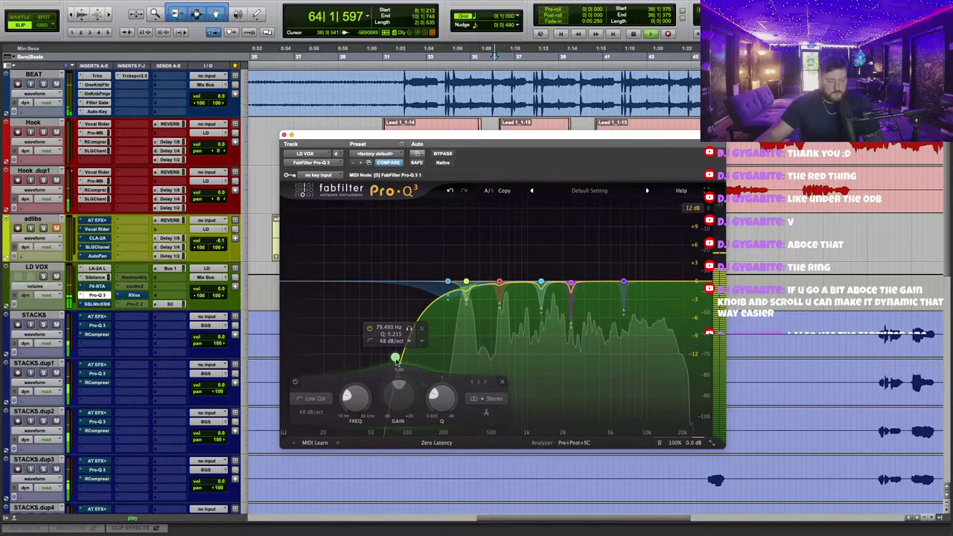
click(283, 136)
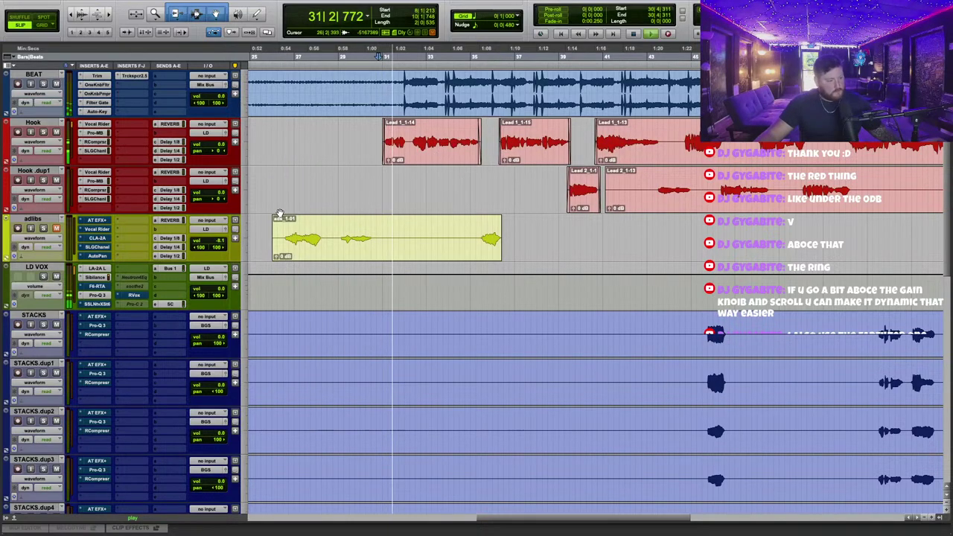
Play from about bar 31 and check the Sibilance and LA-2A processing on LD VOX.
click(97, 277)
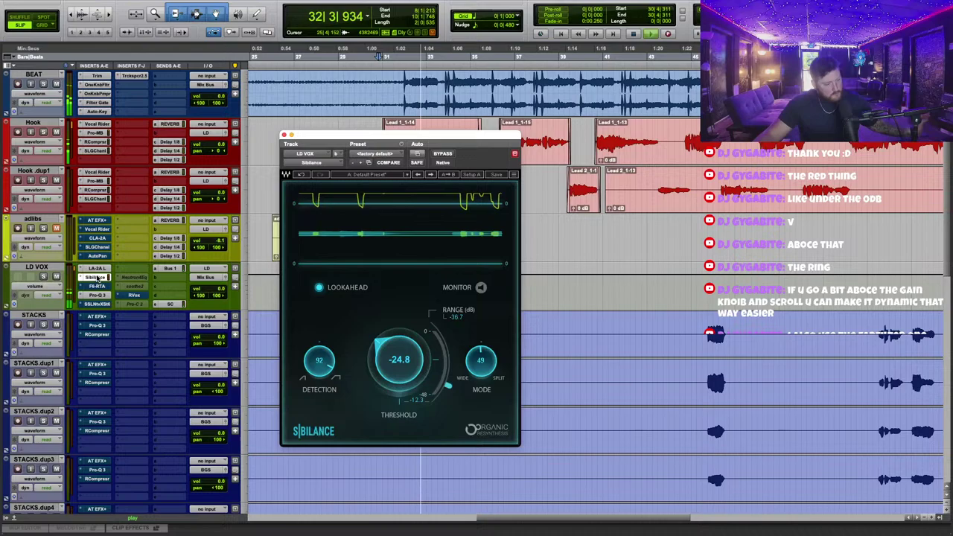
drag(338, 135, 357, 130)
click(96, 268)
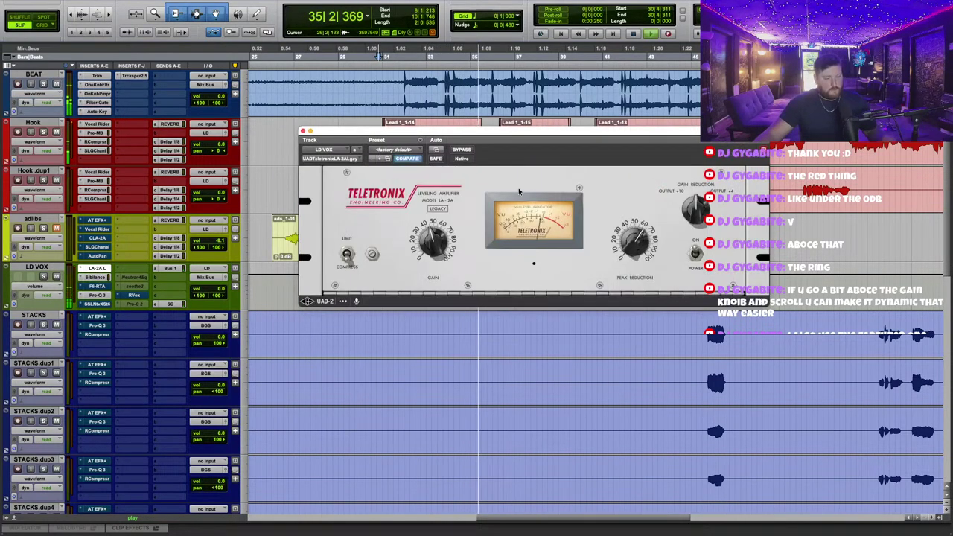
drag(525, 134, 528, 176)
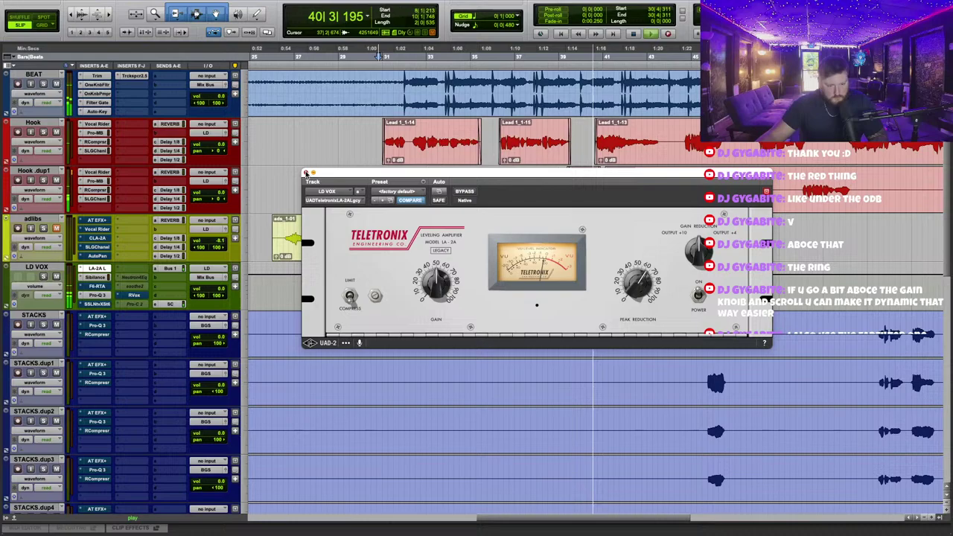
click(305, 172)
Reorder LD VOX's inserts with F6-RTA in slot F and Pro-Q 3 and the SSL plug-in one slot higher, and deactivate the SSL plug-in.
mouse_move(100, 287)
mouse_down()
mouse_move(134, 269)
mouse_move(101, 289)
mouse_up()
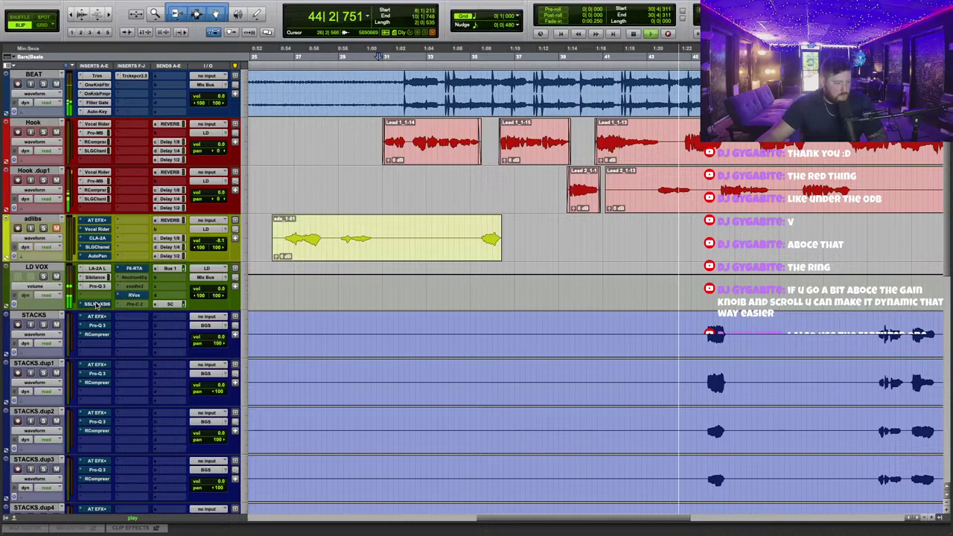
drag(100, 302, 97, 296)
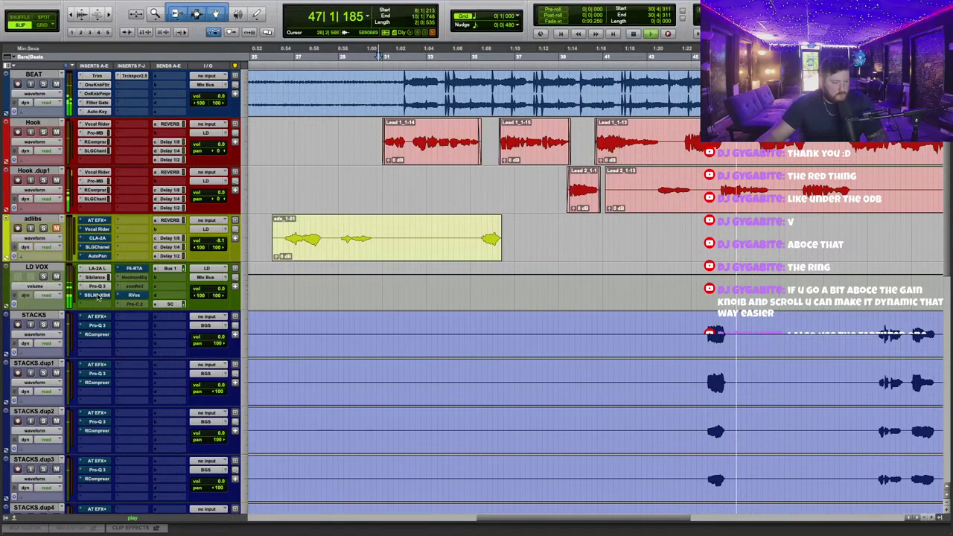
right_click(98, 297)
click(112, 307)
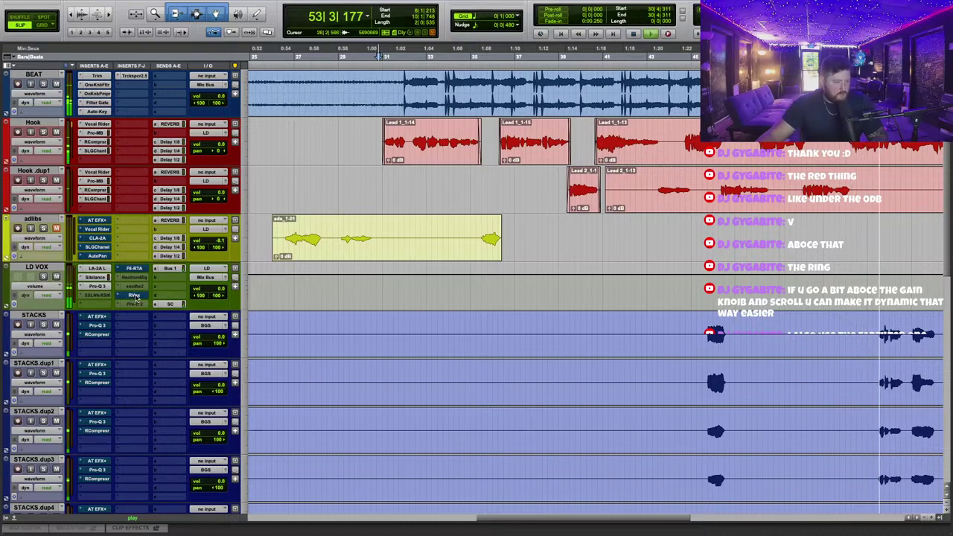
Try the UAD UA 1176SE Legacy compressor in LD VOX's fourth insert slot in place of the SSL plug-in.
click(84, 296)
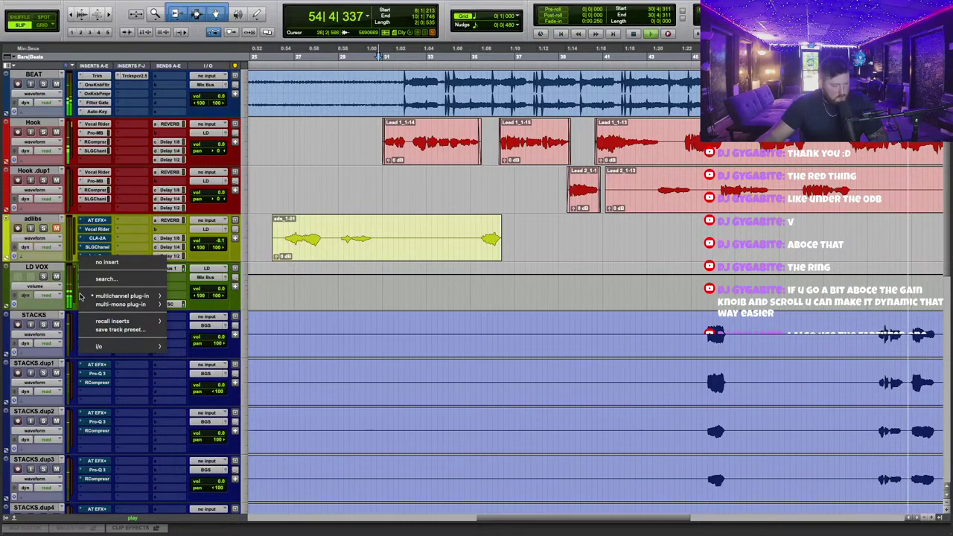
text(117)
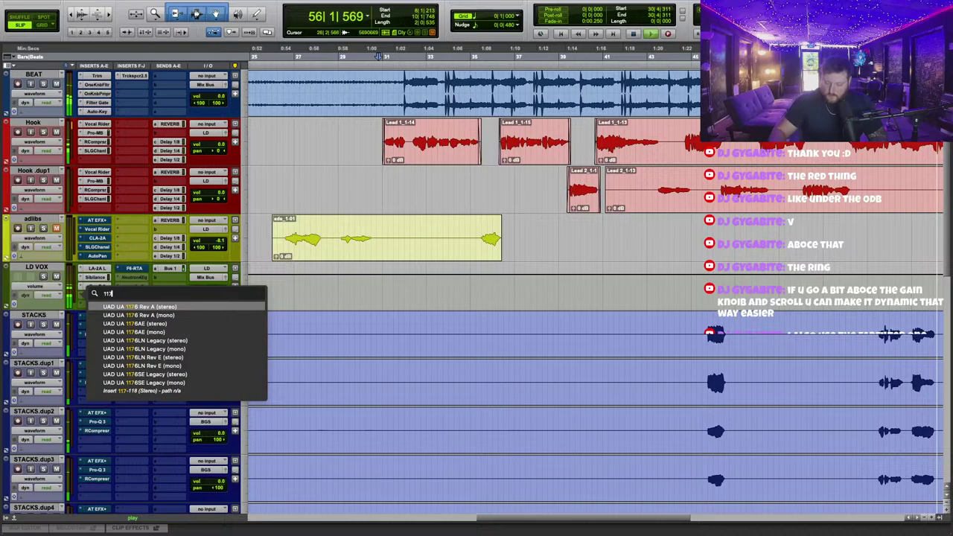
click(286, 374)
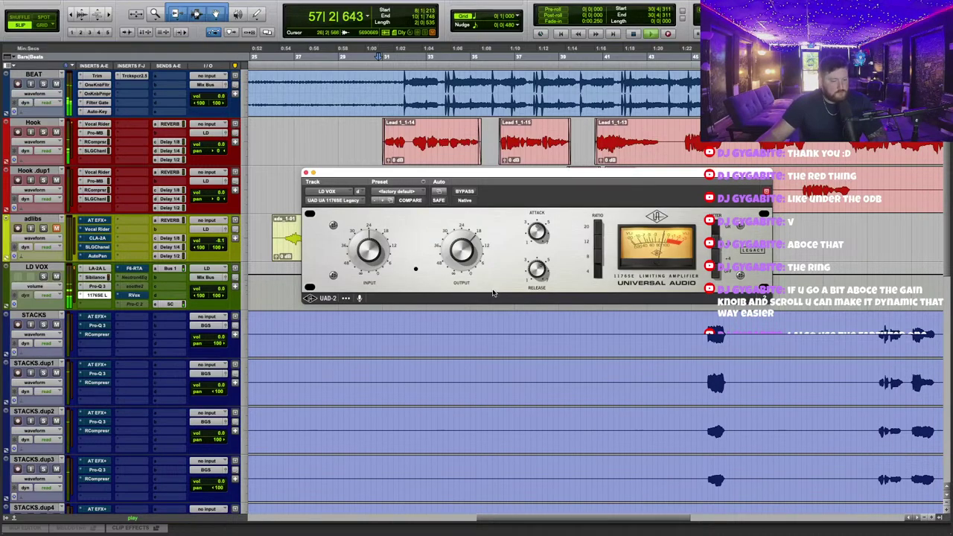
drag(513, 174, 532, 310)
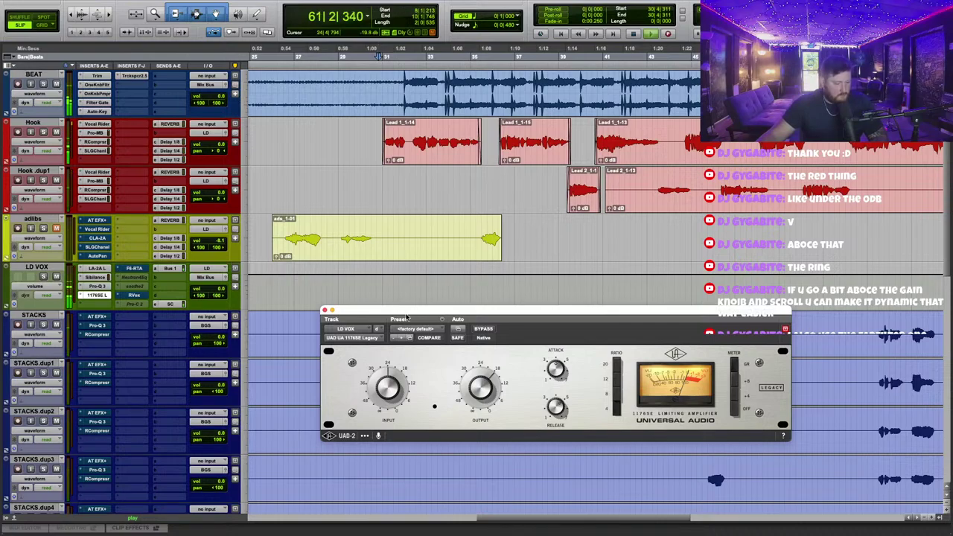
drag(530, 315, 523, 302)
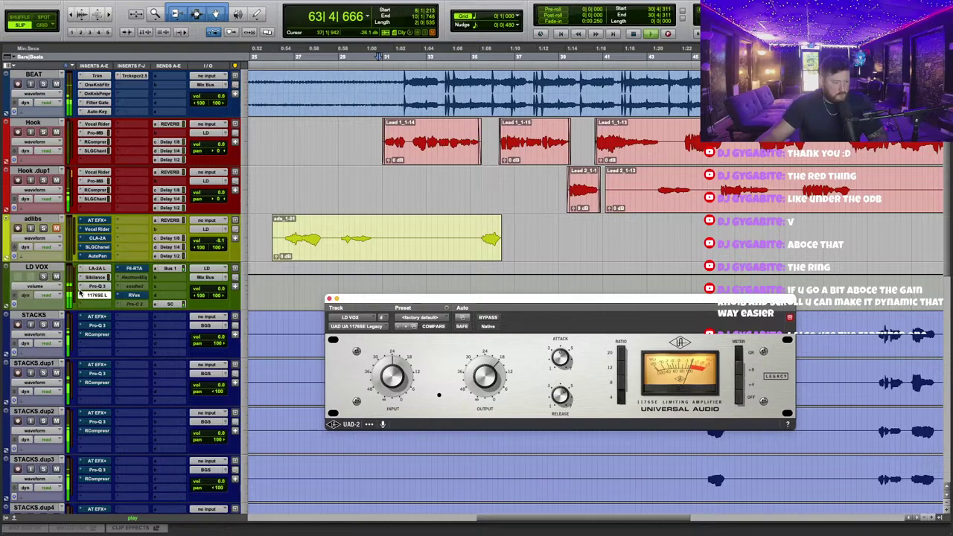
Move RVox into LD VOX's fourth insert slot, replacing the compressor there, and open its controls.
click(135, 295)
drag(97, 299, 97, 298)
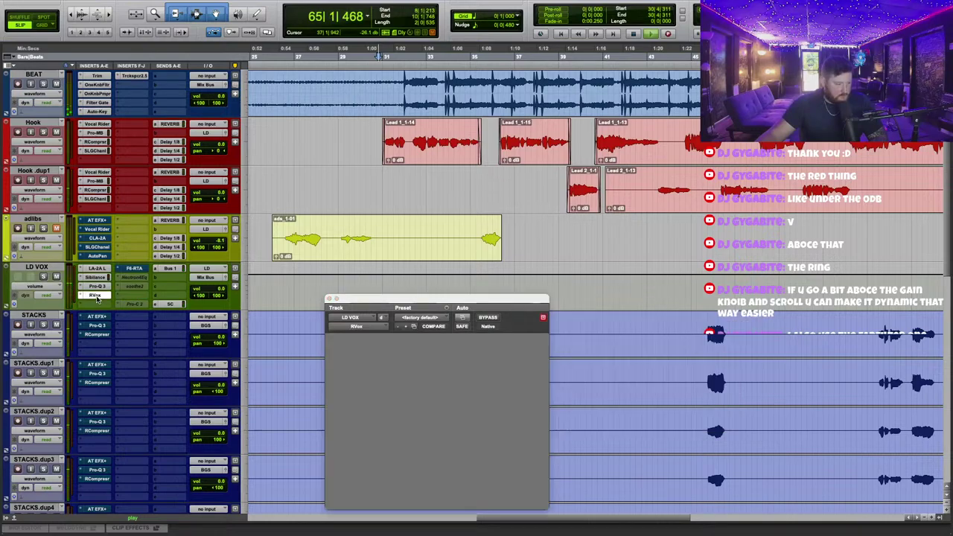
click(98, 297)
click(102, 296)
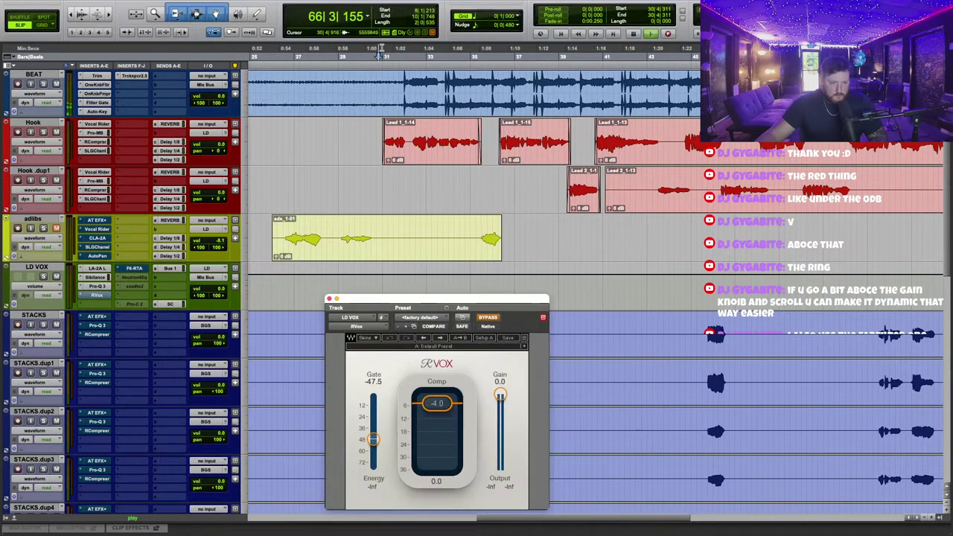
Take the RVox compressor on the LD VOX track out of bypass and set its compression to 0.0.
click(487, 317)
drag(450, 398, 540, 258)
scroll(309, 154, up, 2)
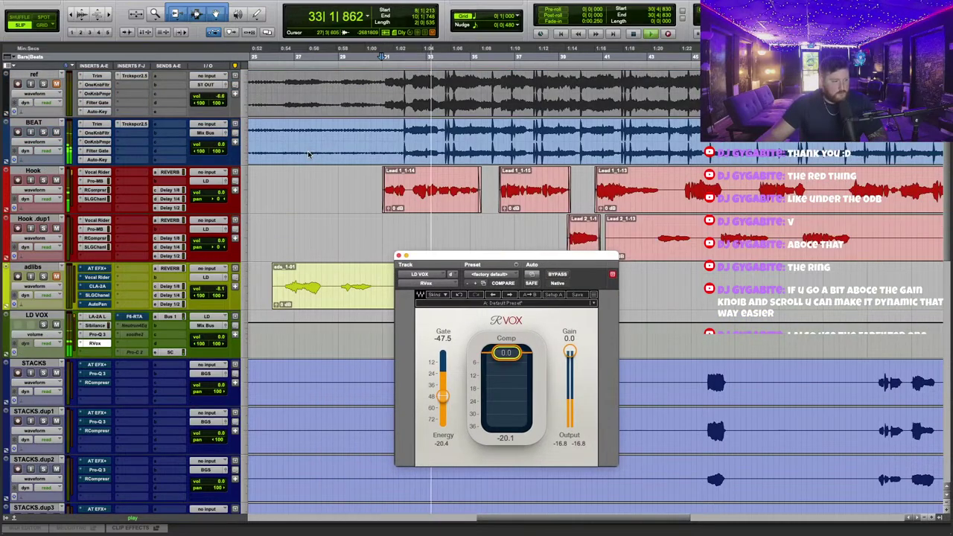
Replace the Trim plug-in on the BEAT track with L2 and lower its linked threshold and out ceiling to -11.1.
click(86, 124)
click(114, 100)
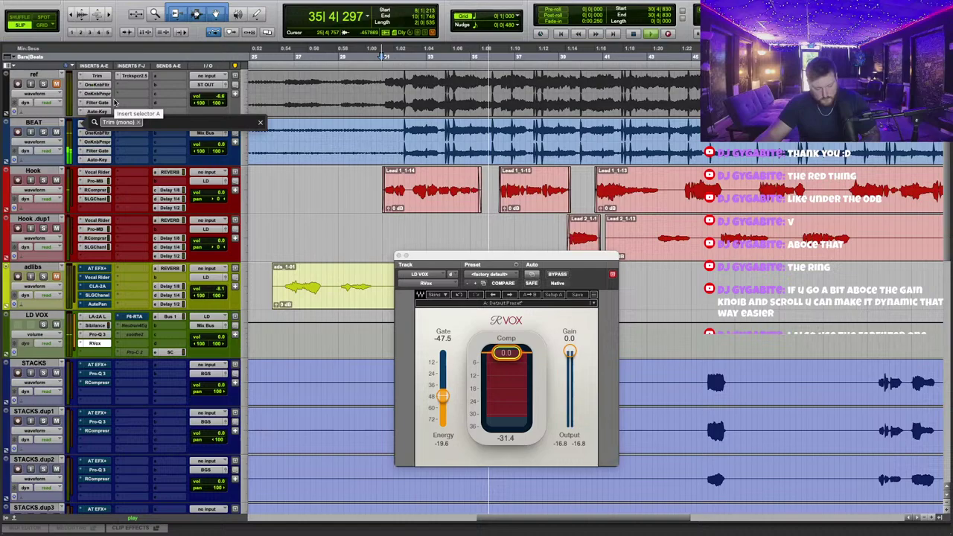
text(l2)
click(122, 137)
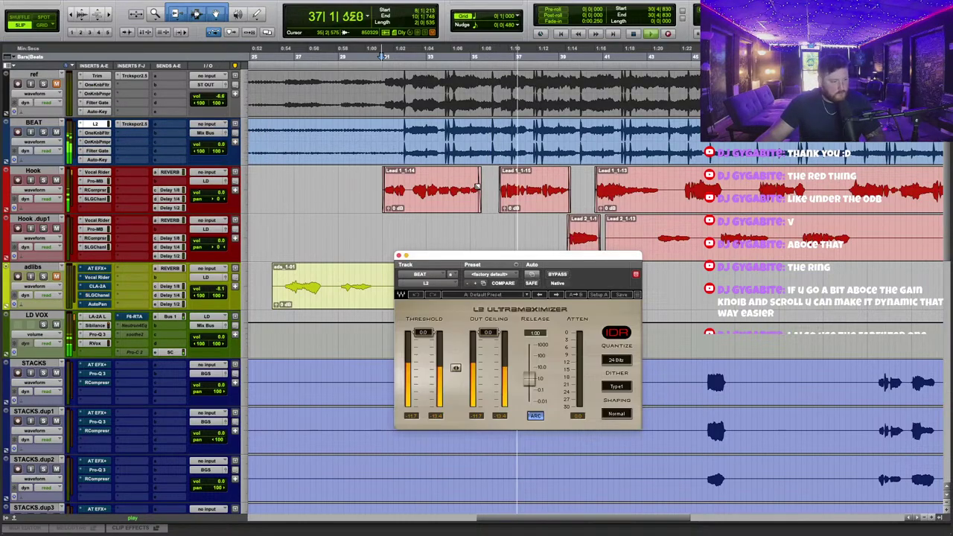
scroll(456, 367, down, 8)
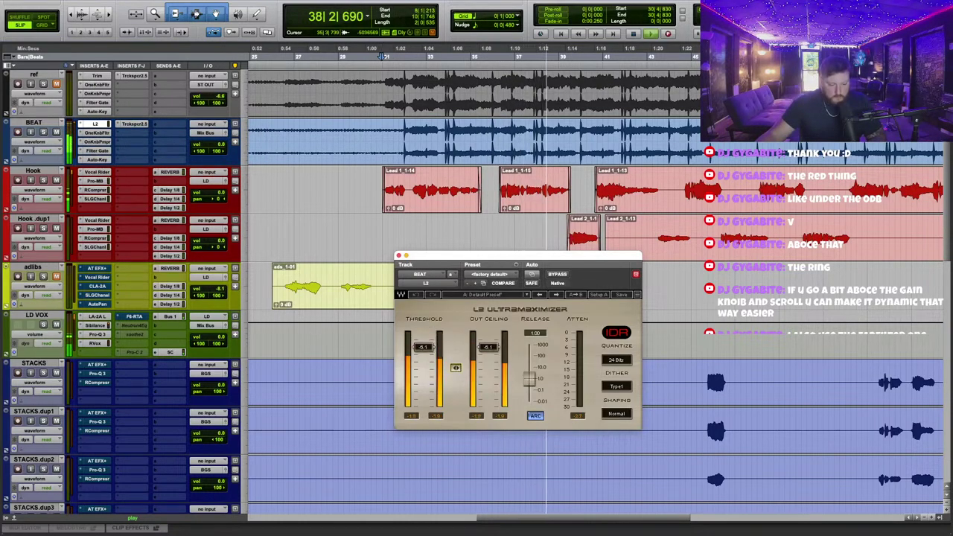
scroll(456, 368, down, 3)
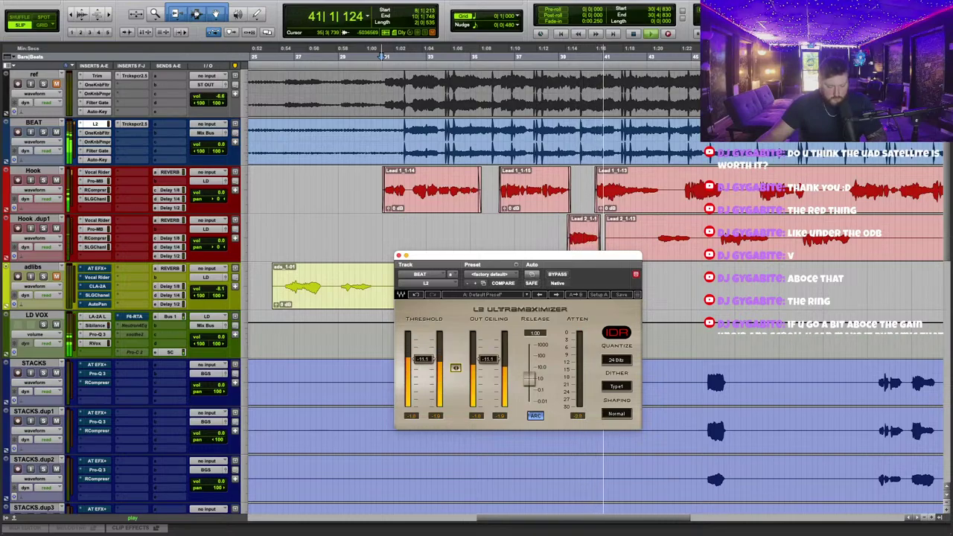
Restart playback from about bar 31 and insert a stereo Insight Pro meter on the Master 1 track.
click(382, 52)
scroll(130, 167, up, 3)
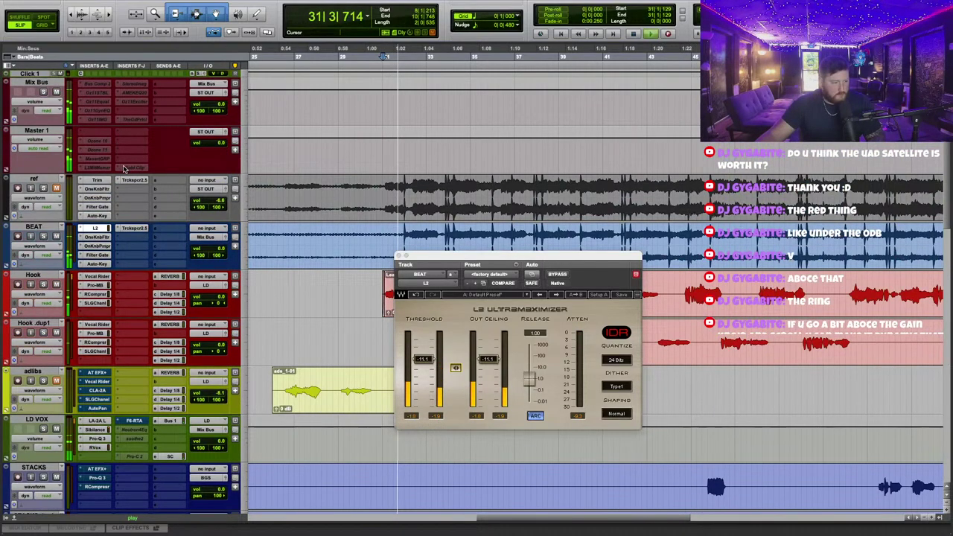
click(149, 157)
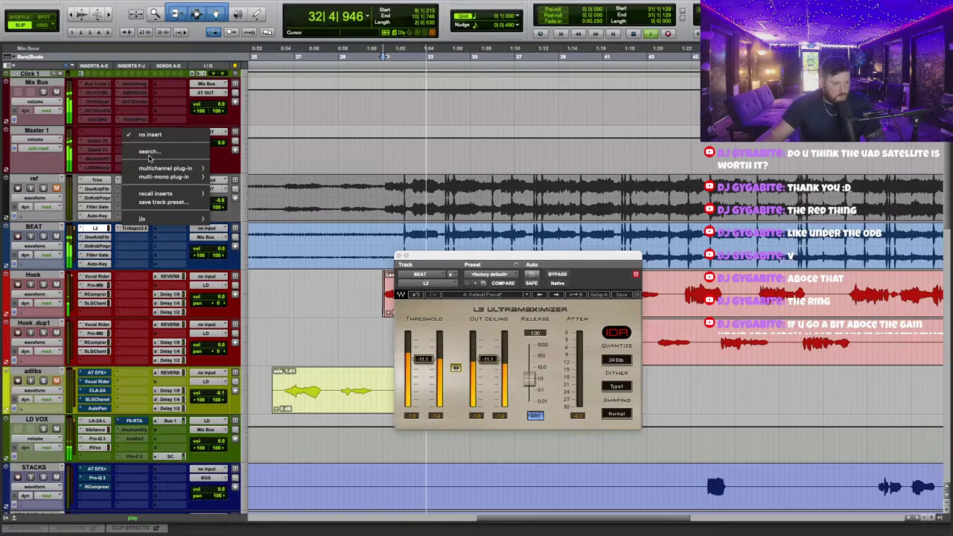
text(ins)
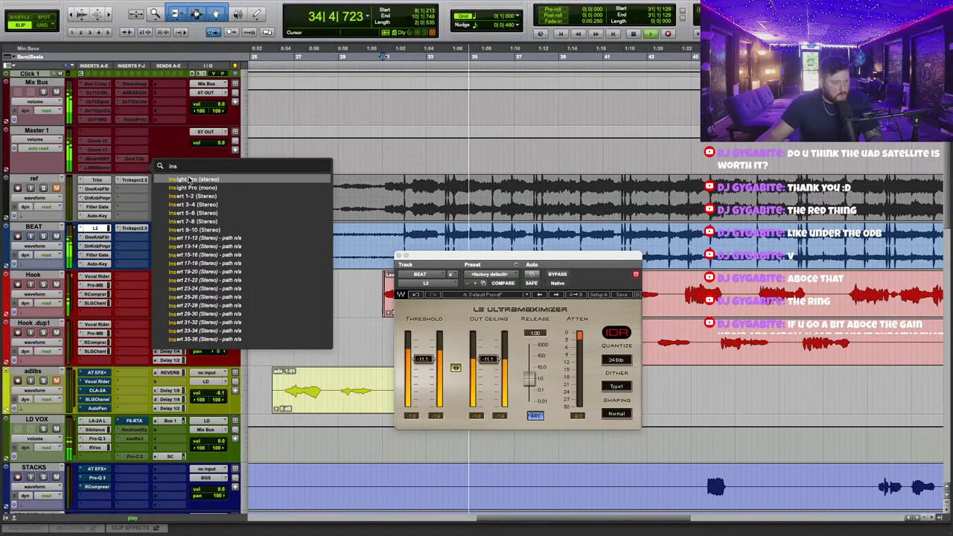
key(Return)
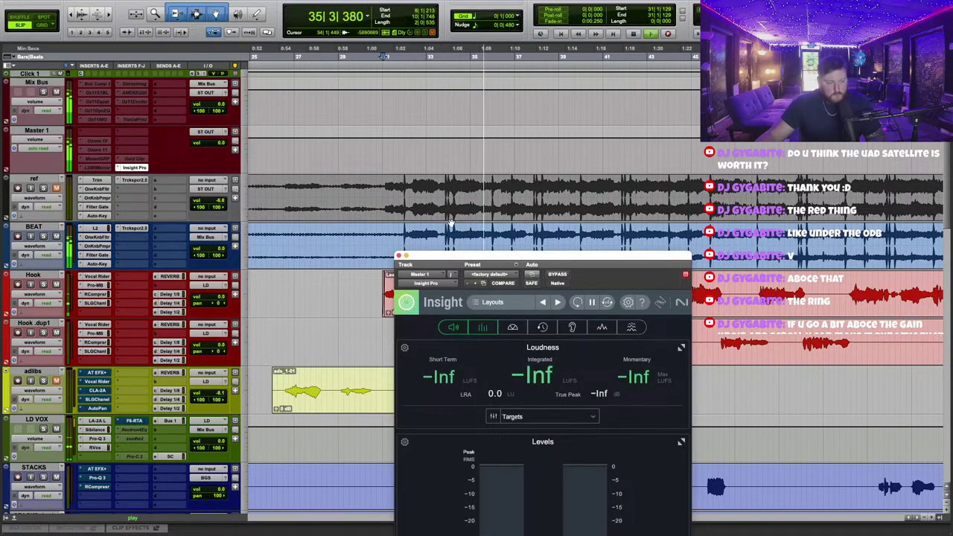
Examine the mix's loudness and peak levels in Insight during playback, repositioning the meter window and making it smaller.
drag(499, 266, 722, 76)
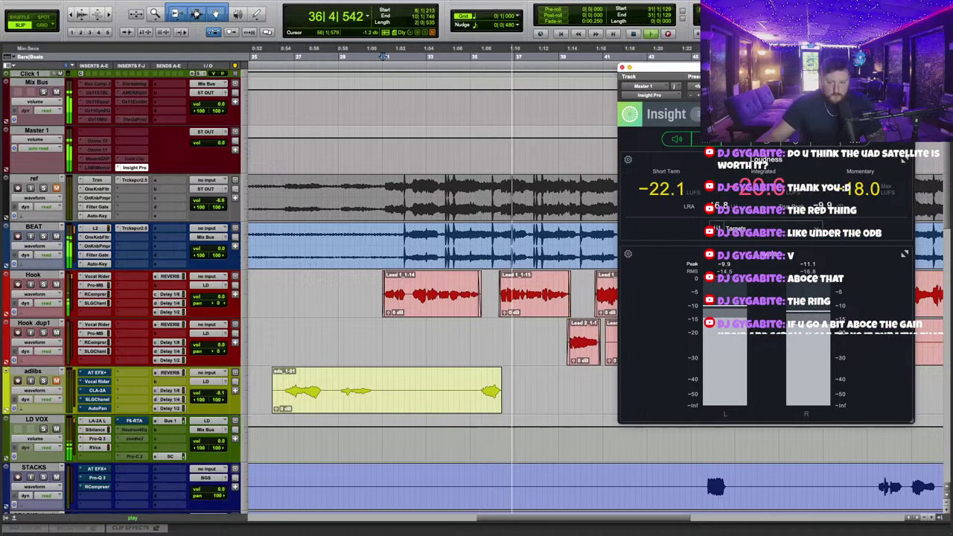
drag(807, 72, 663, 119)
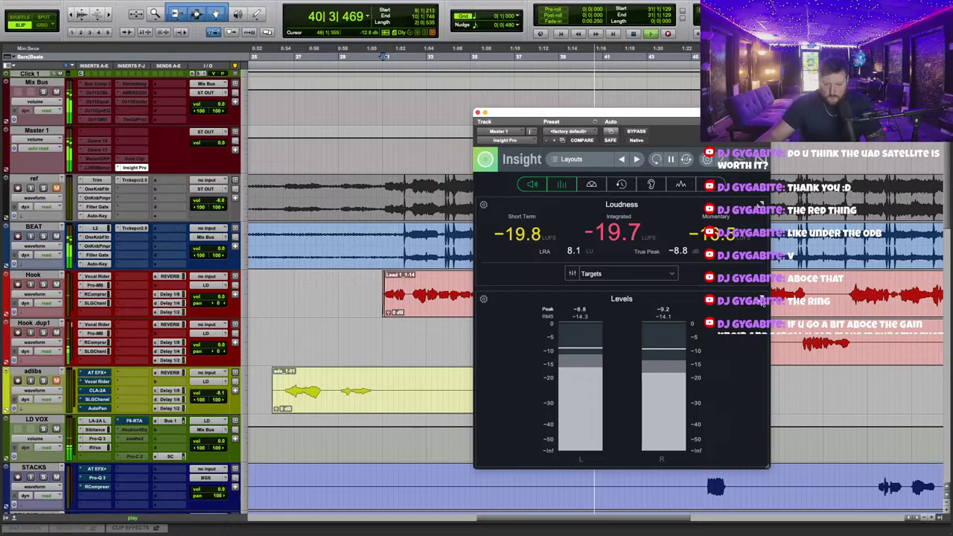
click(760, 297)
click(760, 181)
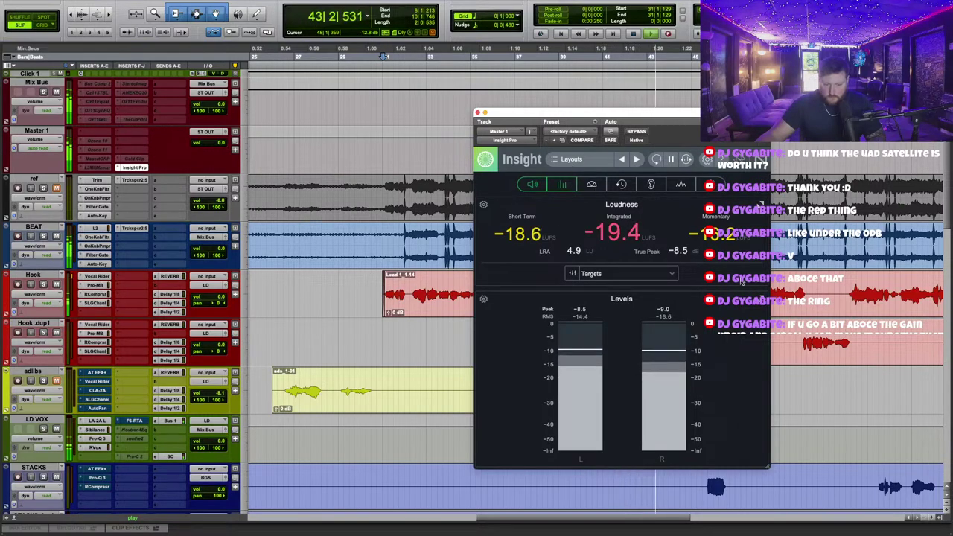
drag(765, 468, 694, 383)
drag(600, 112, 567, 246)
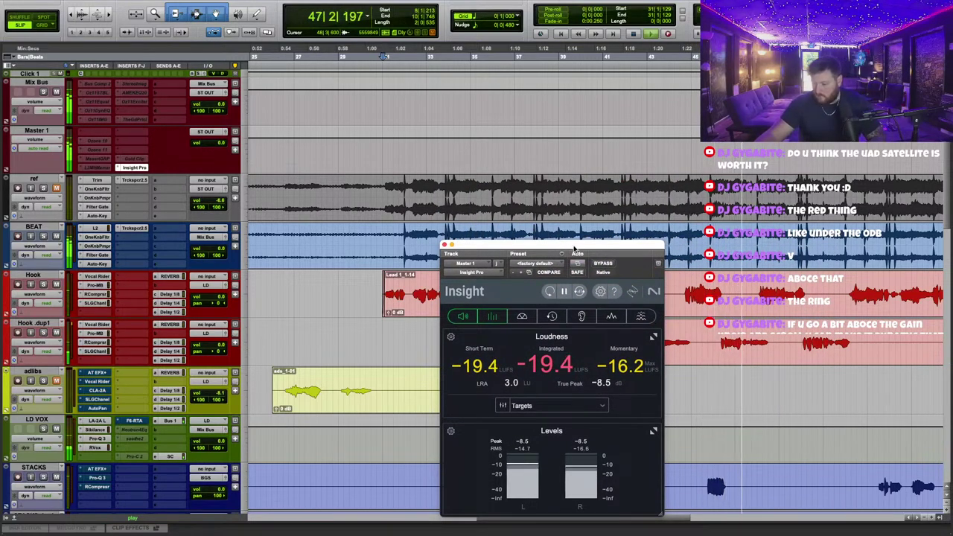
Close the Insight meter and trim the start of the second Hook .dup1 clip to about bar 43.
key(space)
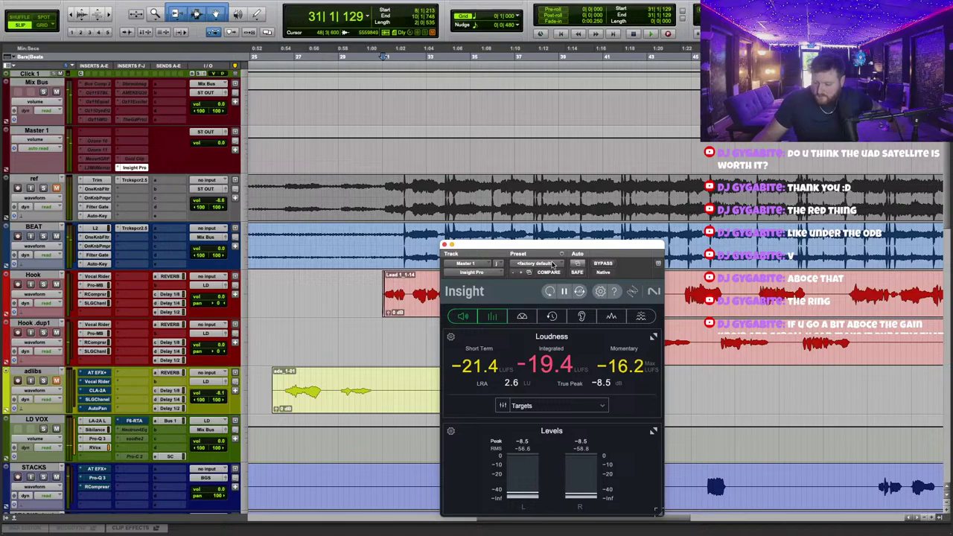
click(443, 244)
key(space)
key(space)
Replace L2 in the BEAT track's first insert slot with a mono Trim plug-in, lower its output and start playback.
click(83, 227)
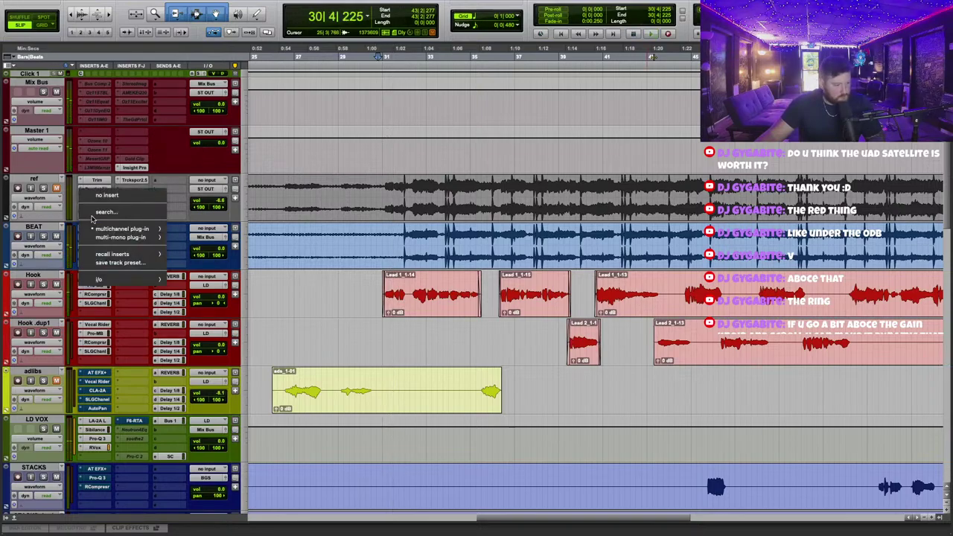
click(96, 213)
text(tri)
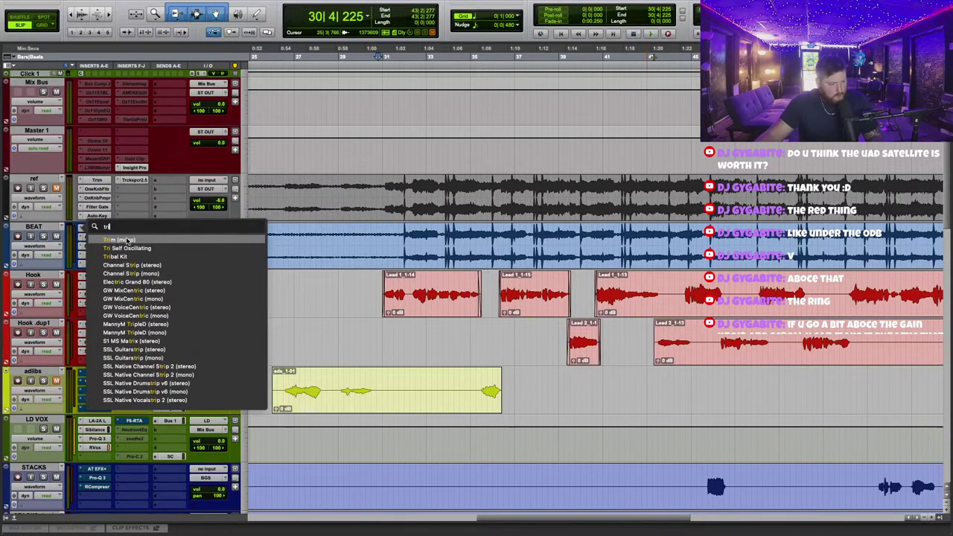
click(128, 240)
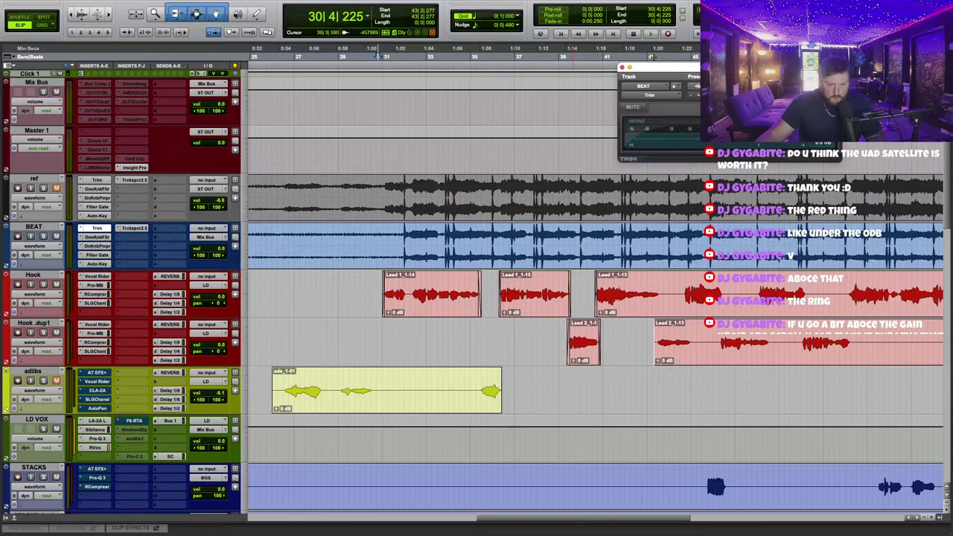
key(space)
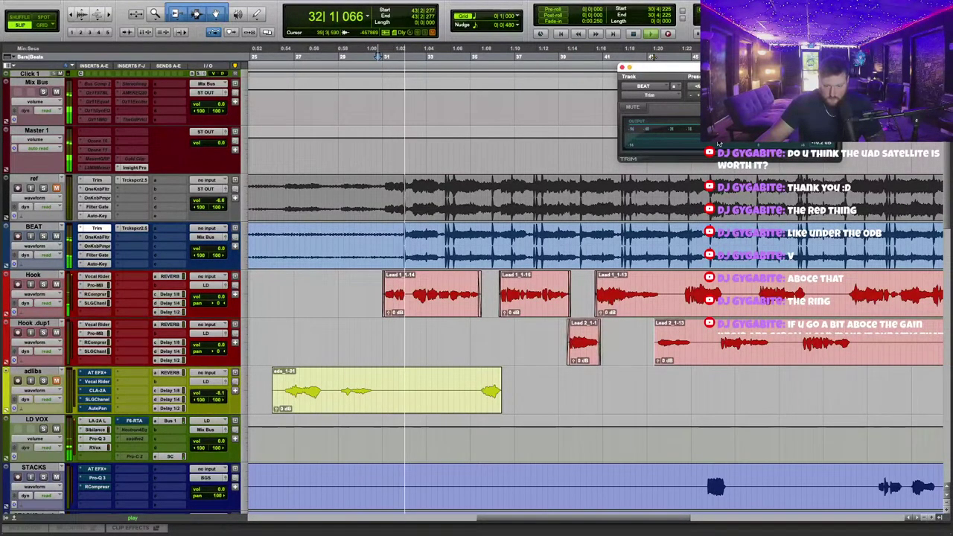
Insert L2 below Trackspacer on the BEAT track and lower its linked threshold and out ceiling to -13.0.
click(141, 216)
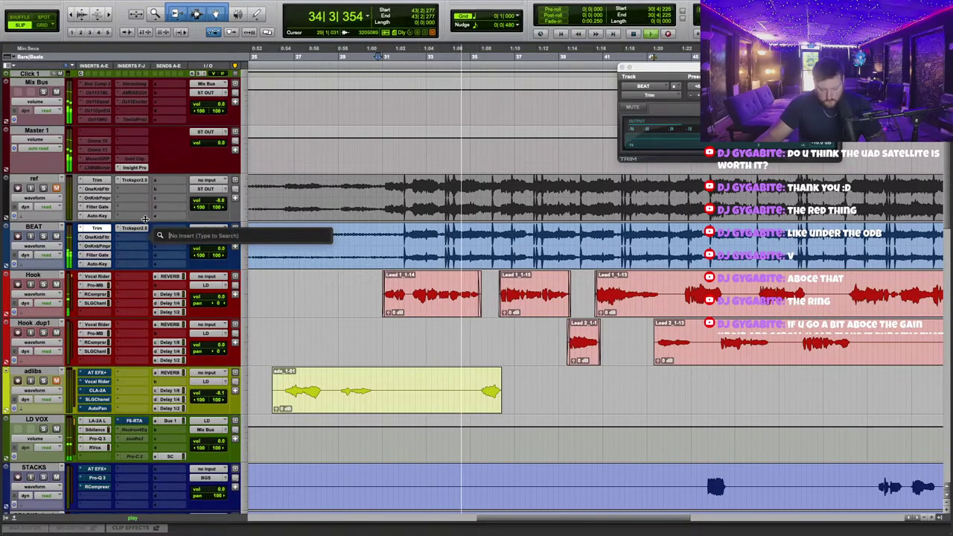
text(l2)
key(Return)
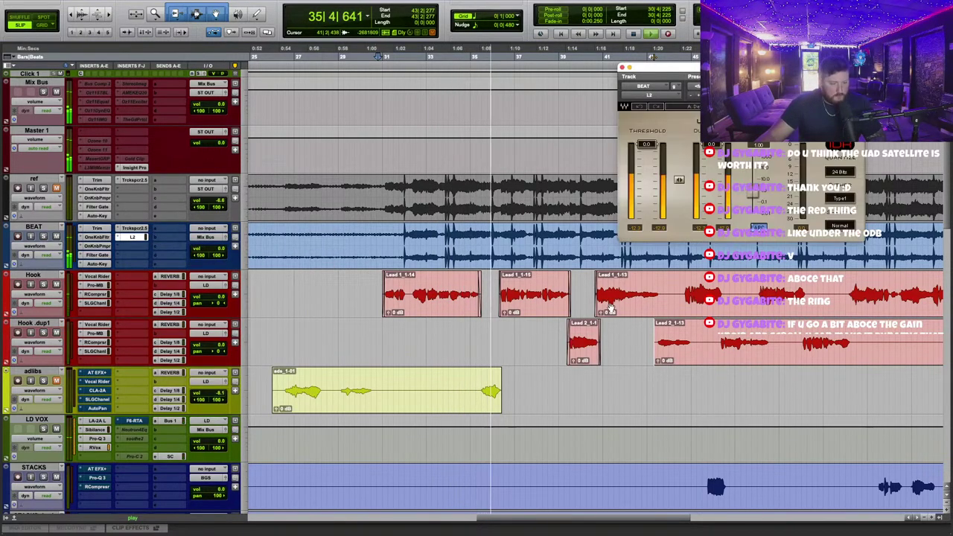
drag(655, 67, 503, 117)
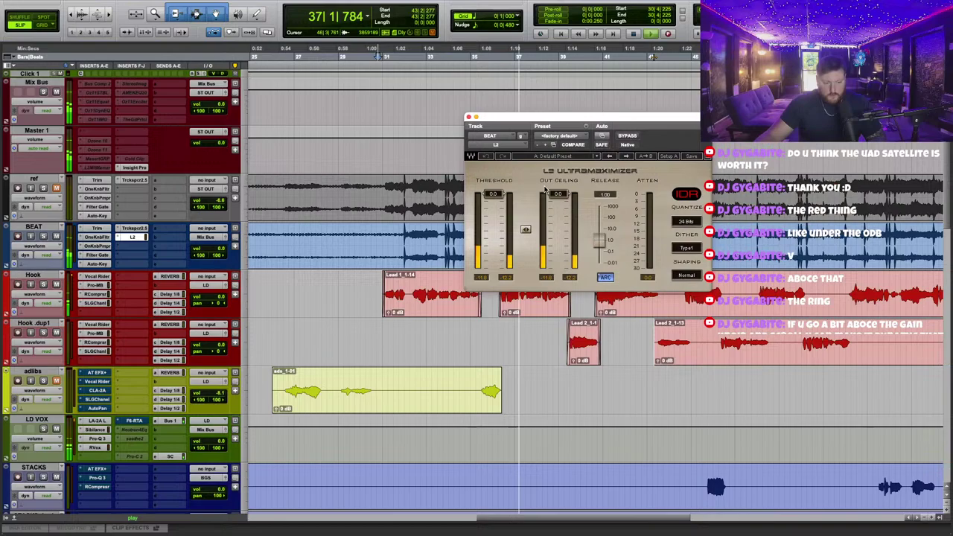
drag(557, 194, 558, 210)
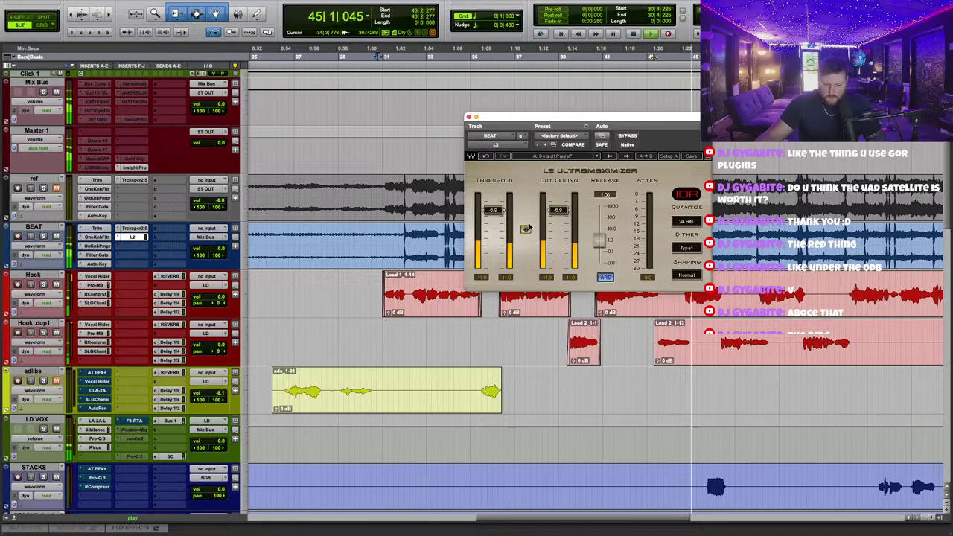
drag(526, 229, 525, 236)
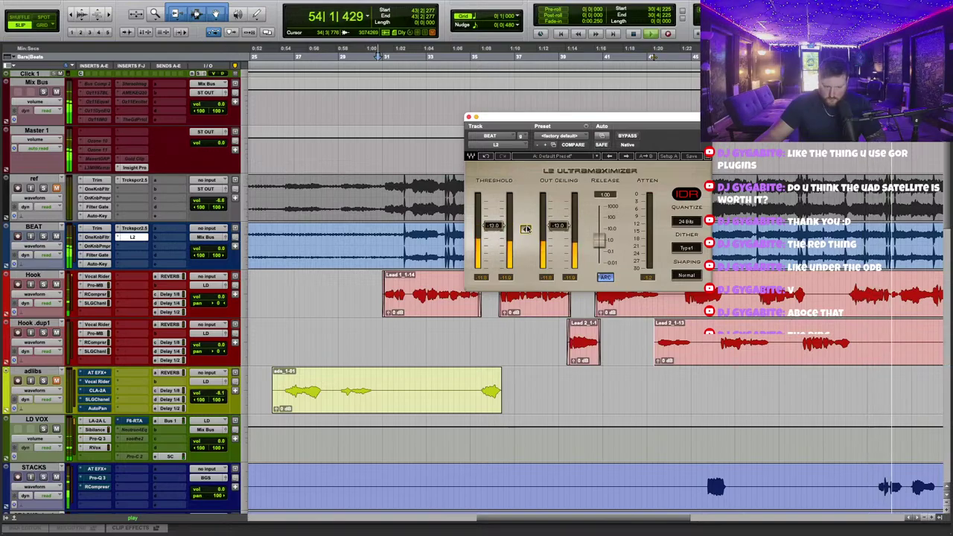
click(468, 117)
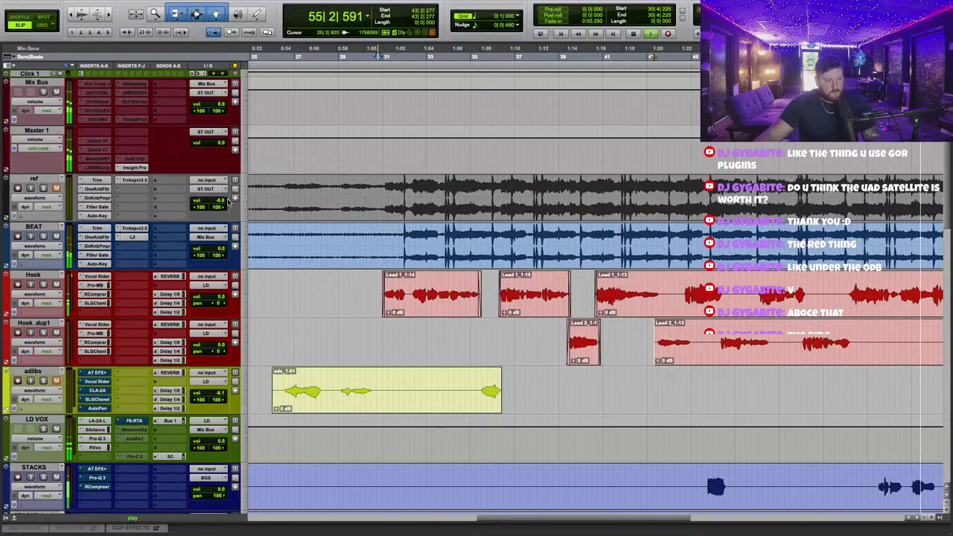
Set the BEAT track's Trim output level to -8.0 dB and close the plug-in.
click(95, 229)
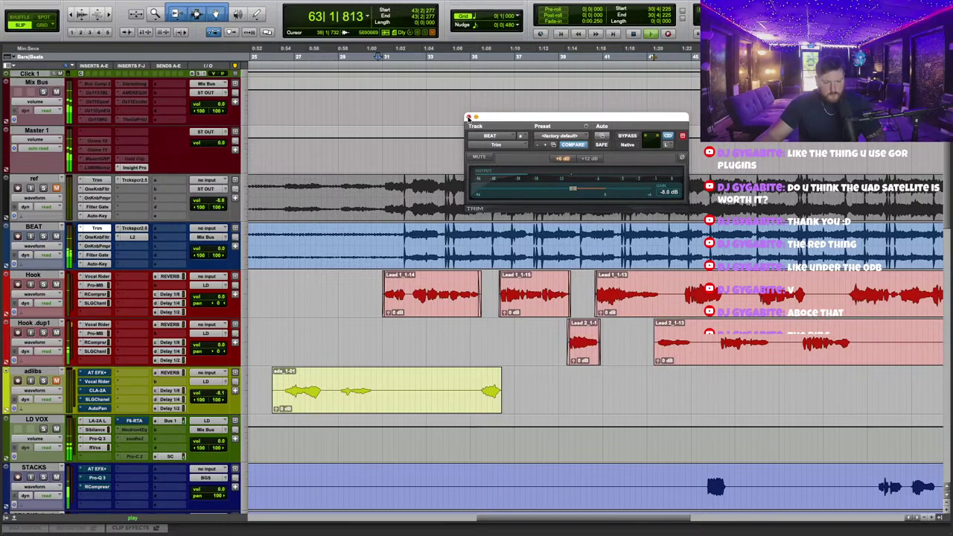
click(468, 117)
Cut the silent gaps out of the long Hook and Hook .dup1 clips, leaving a separate clip for each vocal phrase.
scroll(514, 255, down, 1)
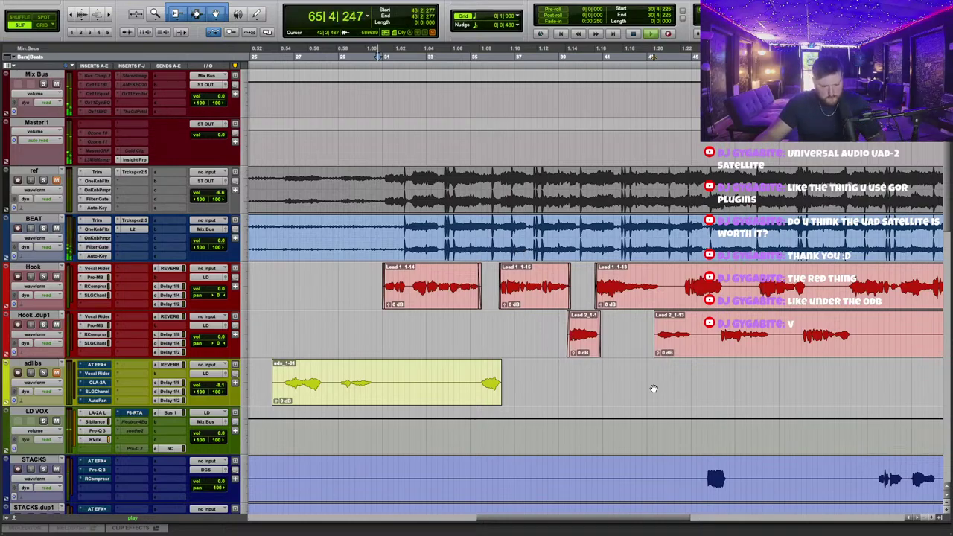
key(Delete)
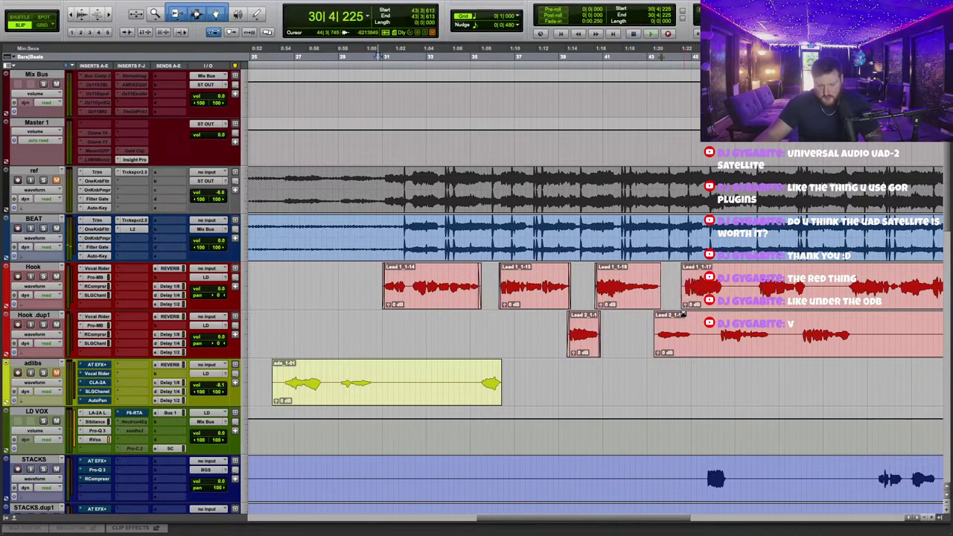
key(Delete)
drag(725, 291, 754, 289)
key(Delete)
click(845, 286)
key(b)
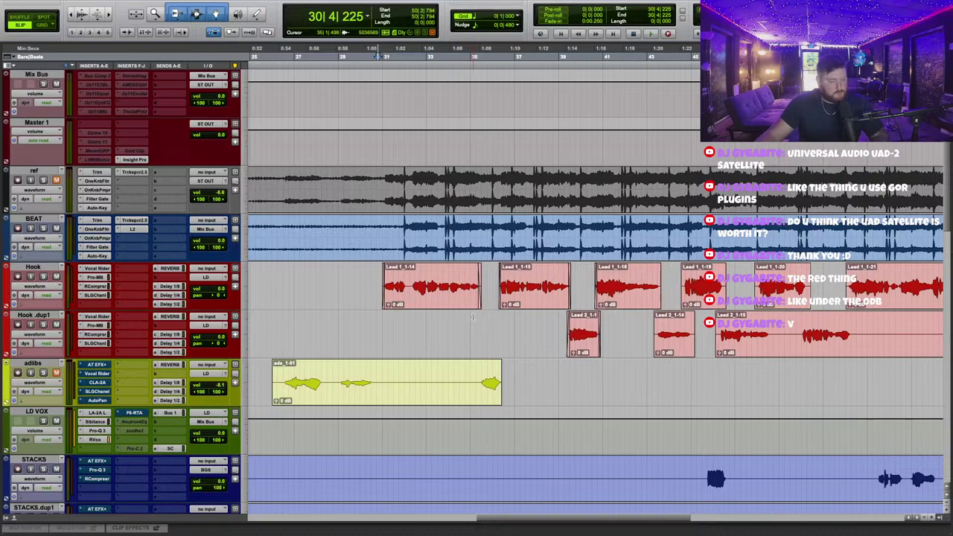
Set the LD VOX track's RVox gate to -33.2 and compression to -3.0 while playing from bar 31.
scroll(472, 317, down, 2)
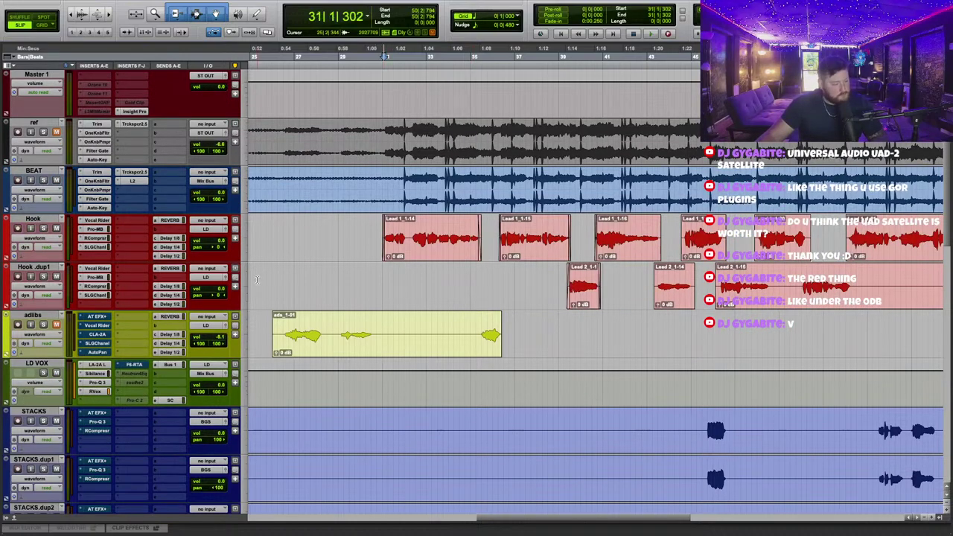
click(96, 391)
key(space)
drag(512, 253, 512, 244)
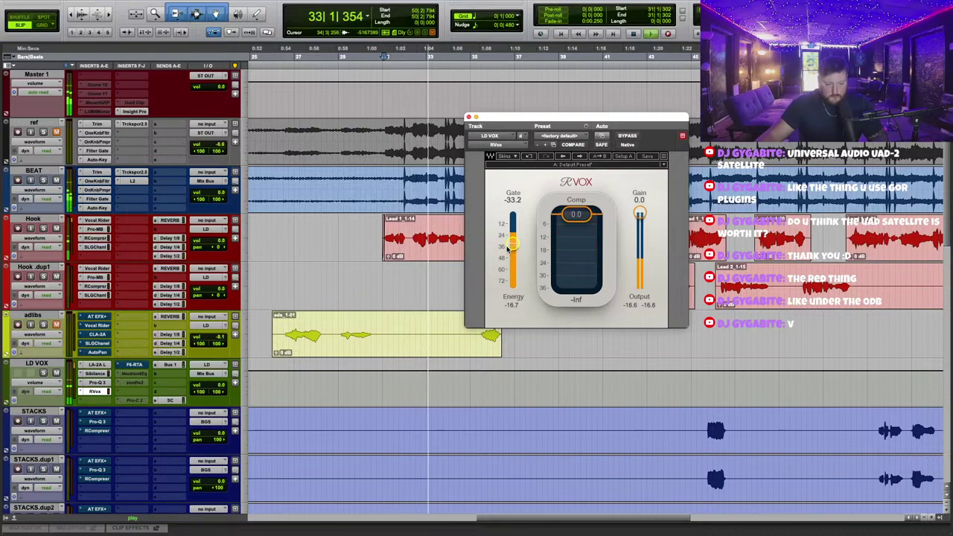
drag(611, 123, 589, 116)
drag(554, 210, 554, 220)
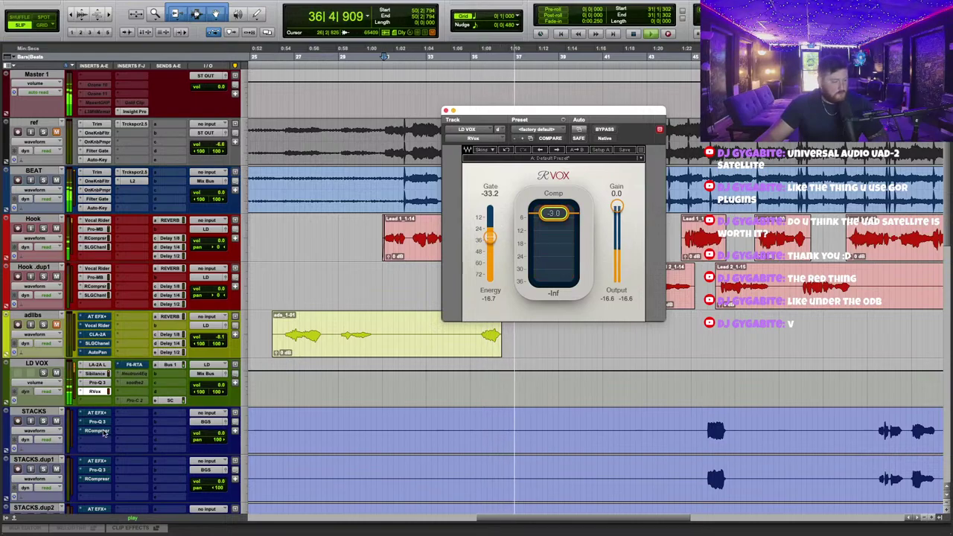
Insert the UAD Pultec EQP-1A Legacy equalizer below RVox on the LD VOX track.
click(92, 401)
text(eq)
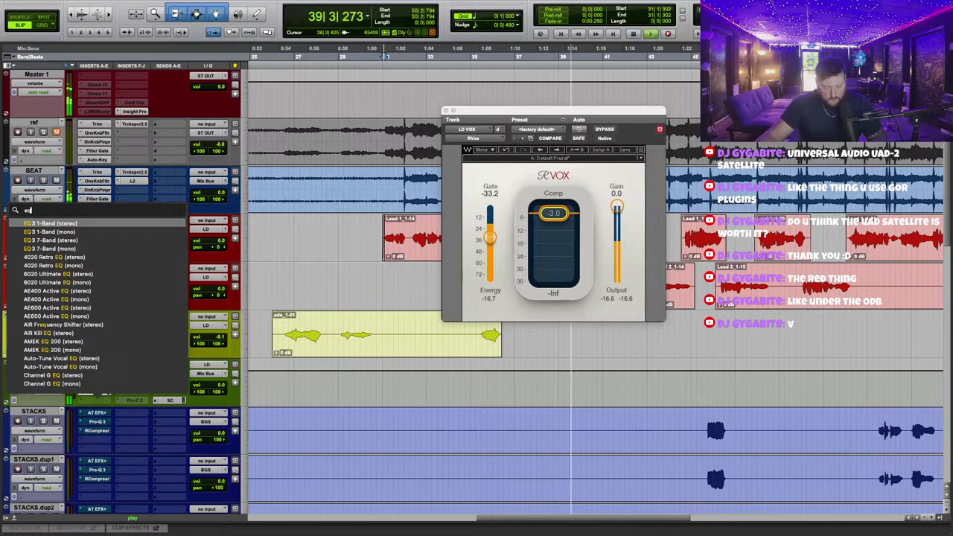
text(p)
click(107, 375)
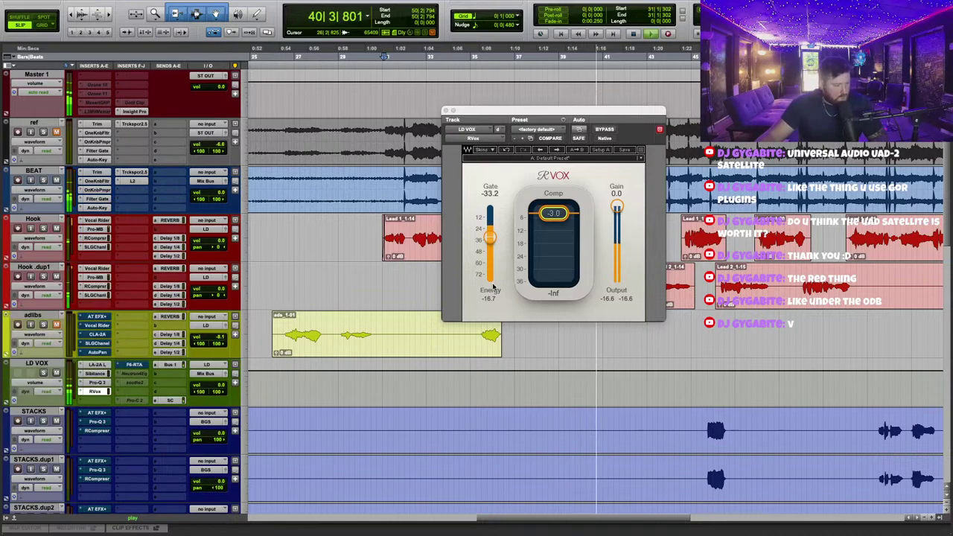
drag(680, 114, 534, 174)
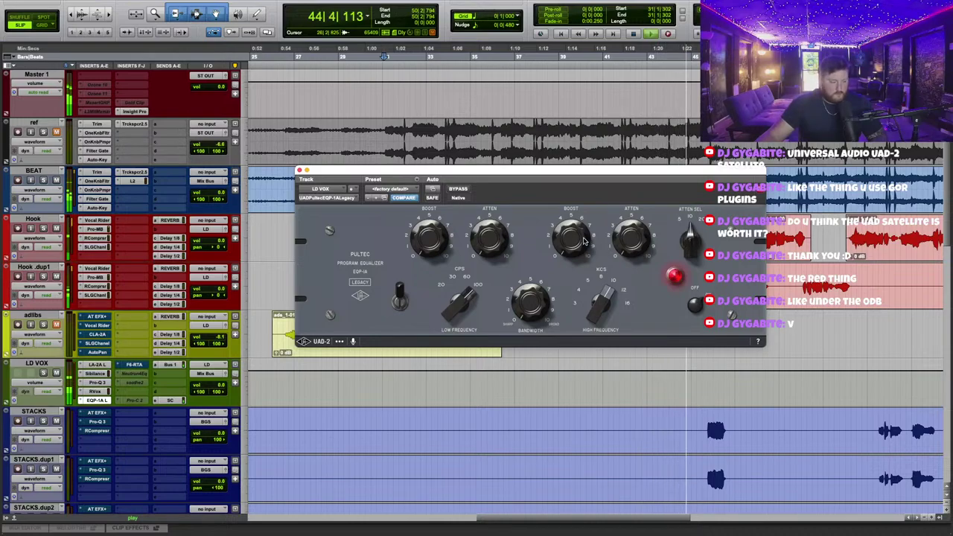
Set the LD VOX track's RVox compression to -5.0 and its gain to -4.0 during playback.
click(96, 392)
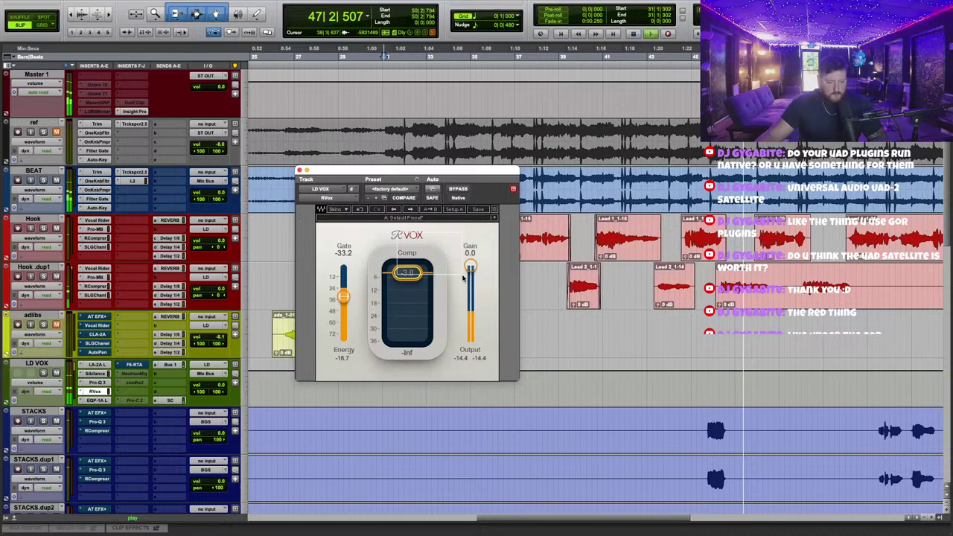
drag(407, 273, 407, 266)
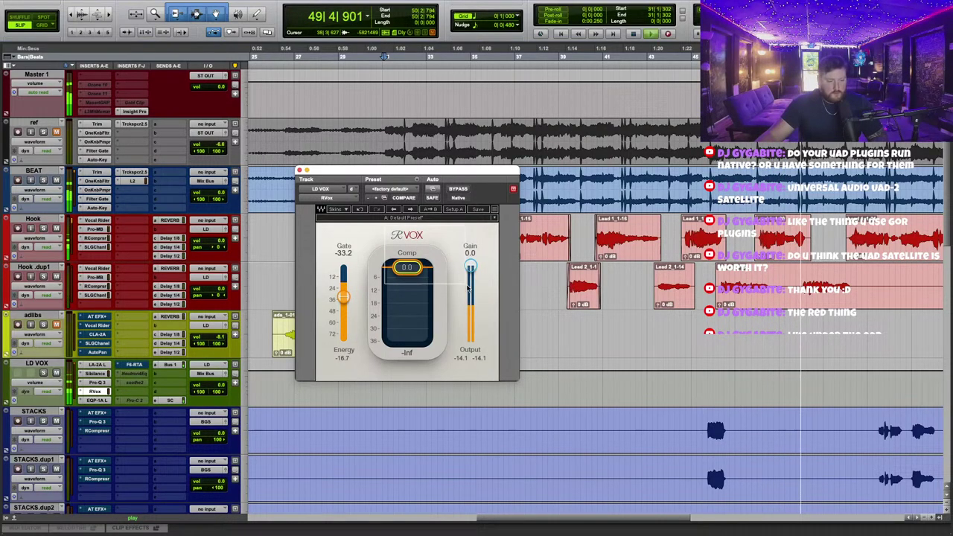
drag(417, 276, 417, 284)
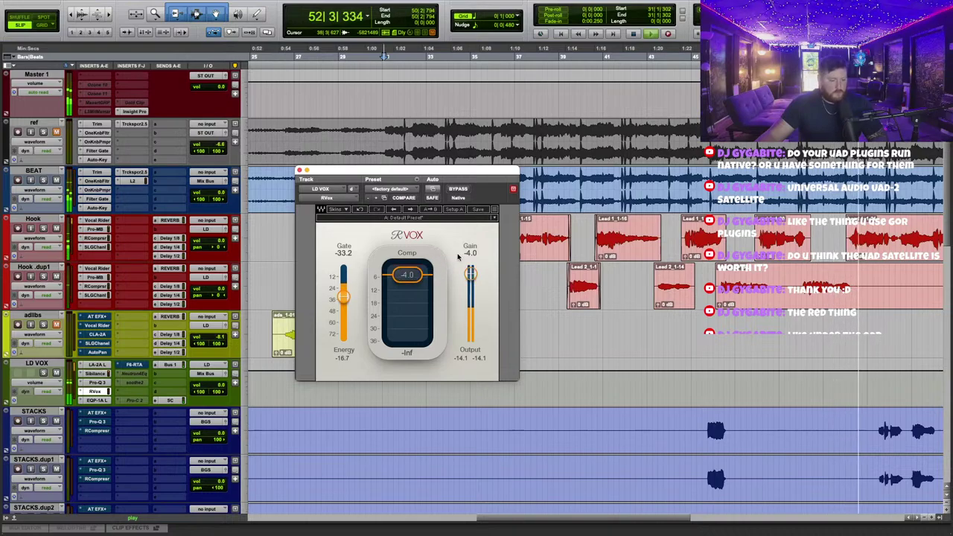
drag(407, 276, 407, 277)
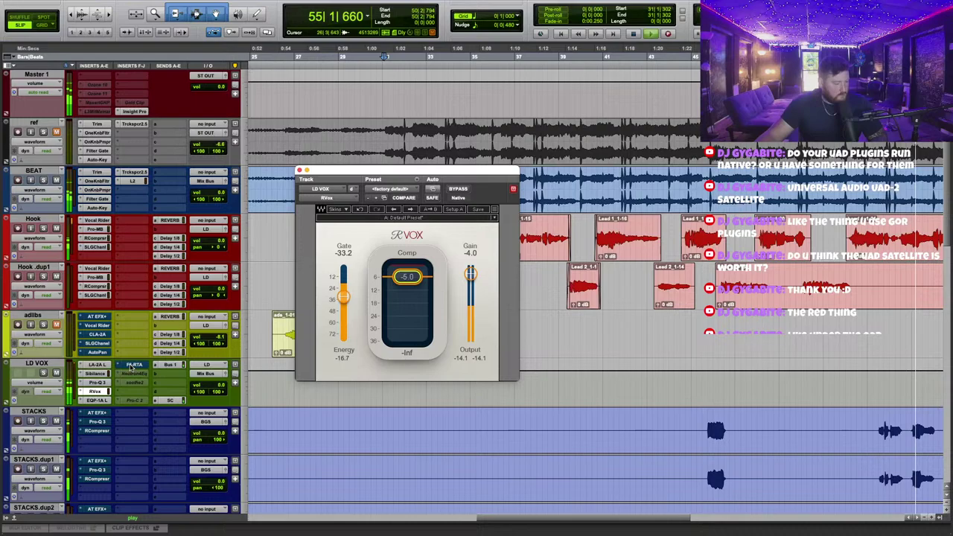
Close the LD VOX track's Pultec EQ, then move F6-RTA below soothe2 and put an active Neutron 4 Equalizer in its former slot.
click(97, 400)
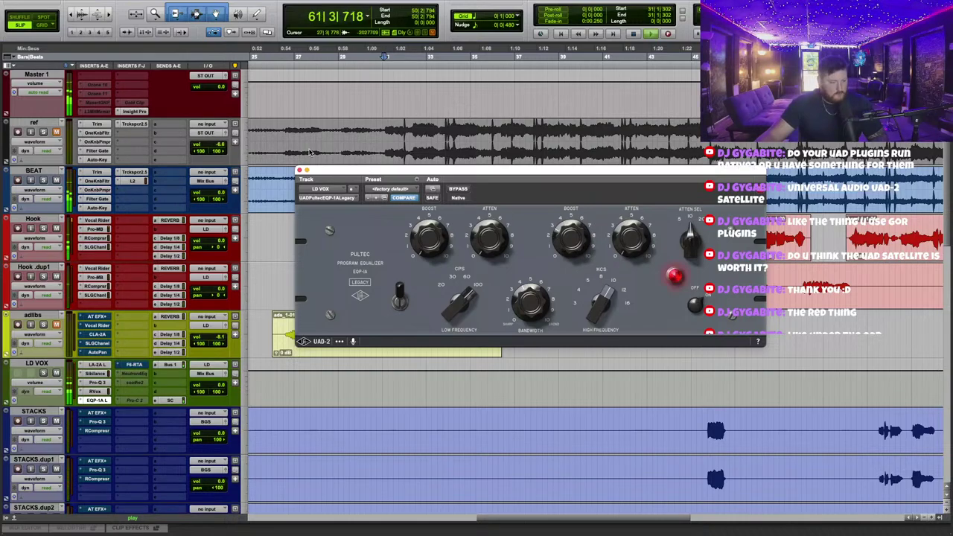
click(299, 170)
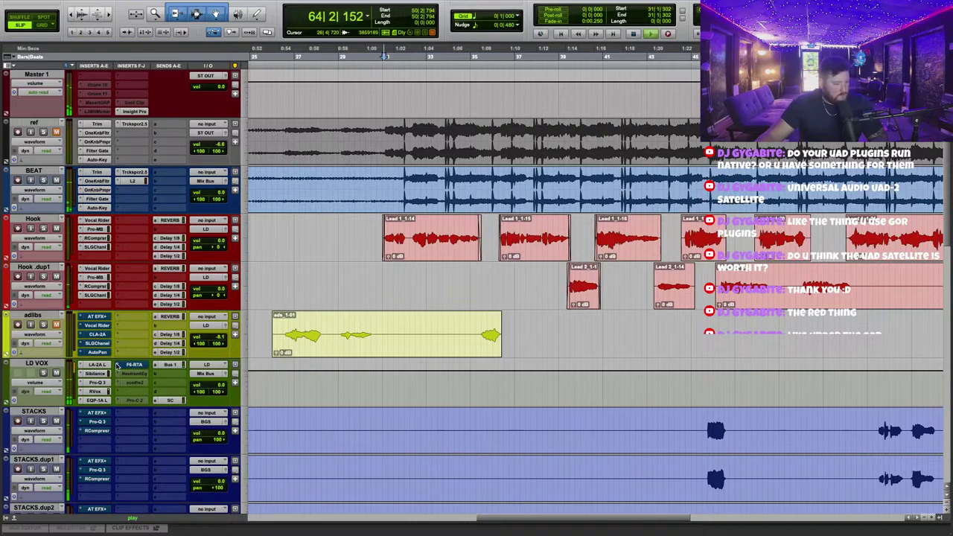
click(119, 326)
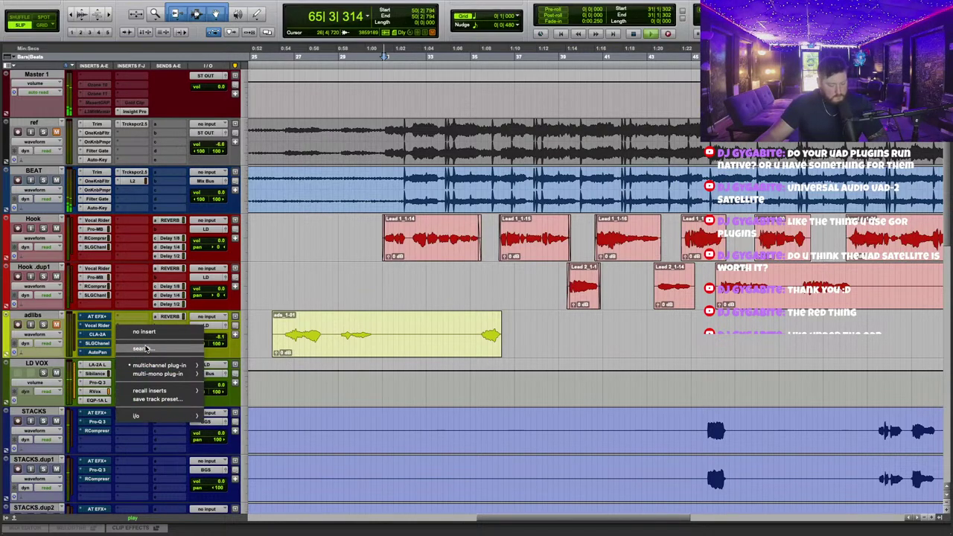
click(156, 350)
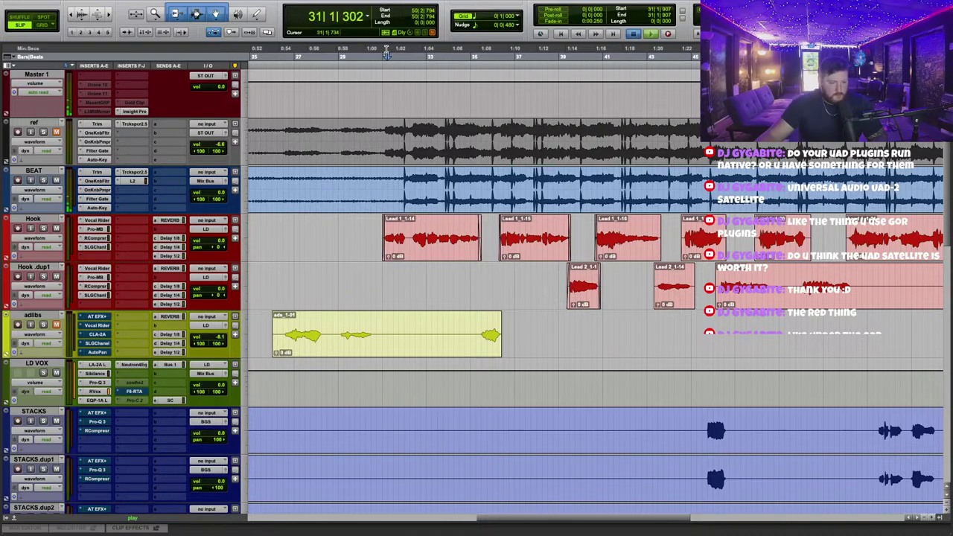
Try a 7.5 dB low-shelf boost at 255 Hz on Neutron band 1 while playing the opening vocal, and bypass the band.
scroll(503, 201, left, 10)
click(411, 56)
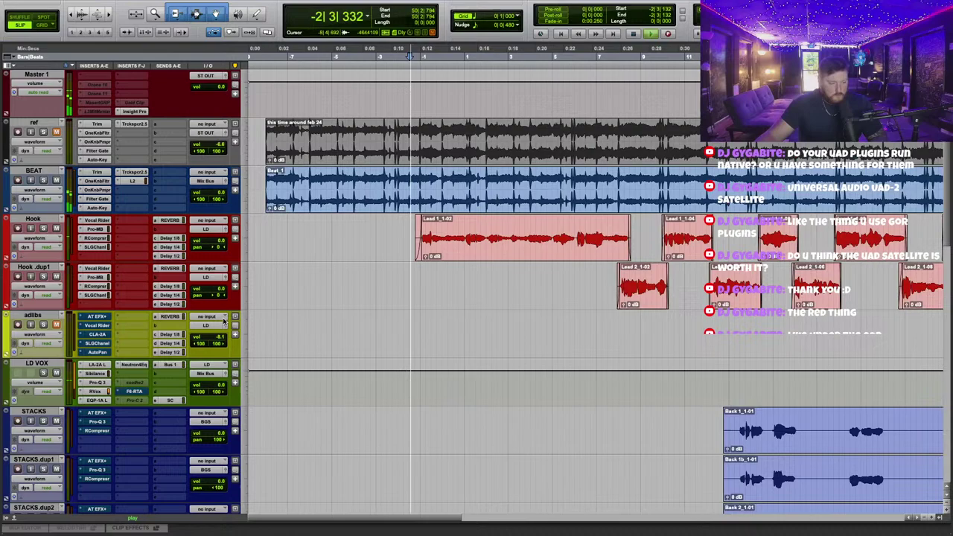
click(134, 364)
drag(503, 174, 531, 130)
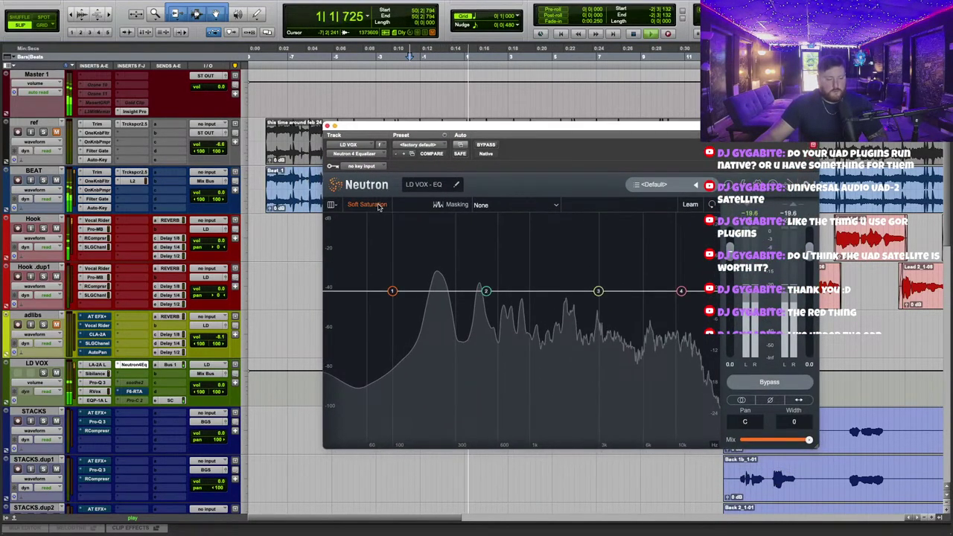
drag(393, 292, 445, 252)
click(381, 259)
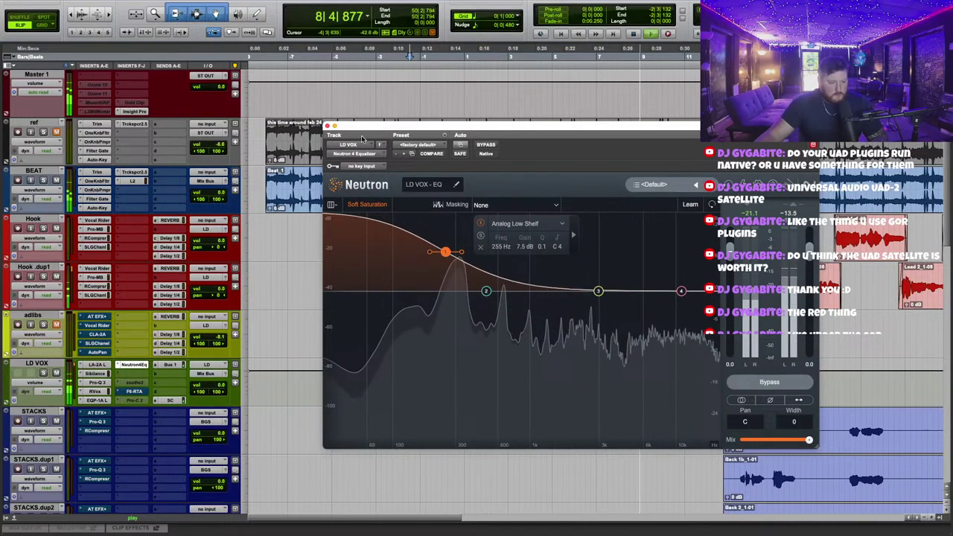
click(481, 224)
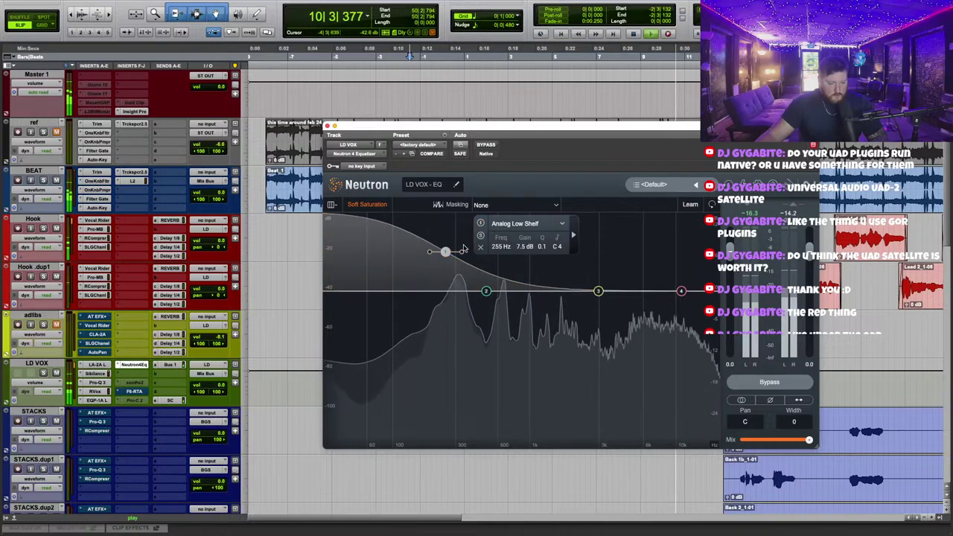
Set the LD VOX track's Sibilance de-esser to threshold -32.2, detection 91 and mode 20.
click(94, 374)
drag(449, 358, 449, 381)
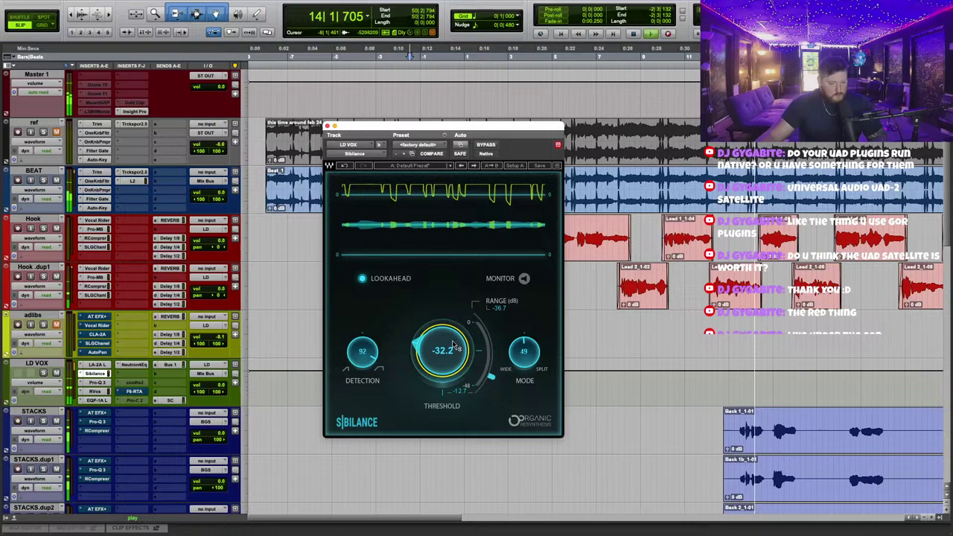
drag(365, 355, 365, 358)
drag(527, 351, 527, 380)
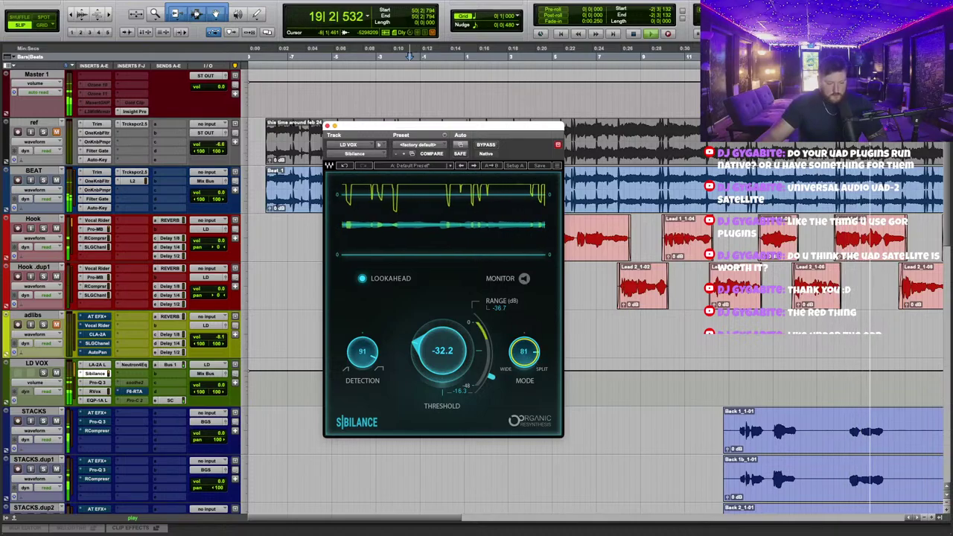
drag(526, 352, 526, 335)
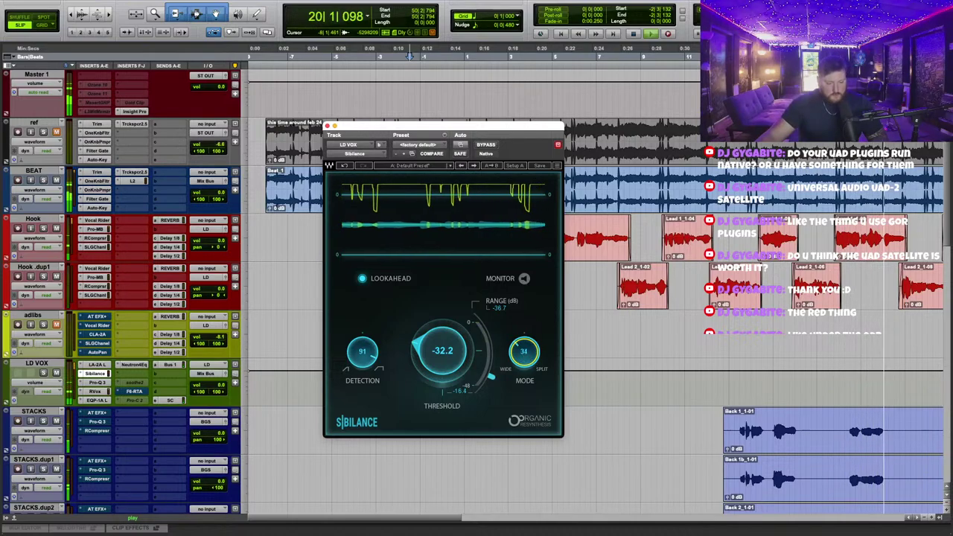
Add a narrow bell band at 3874 Hz in the LD VOX Pro-Q 3, with 0 dB gain and about 9 dB of dynamic cut.
click(97, 382)
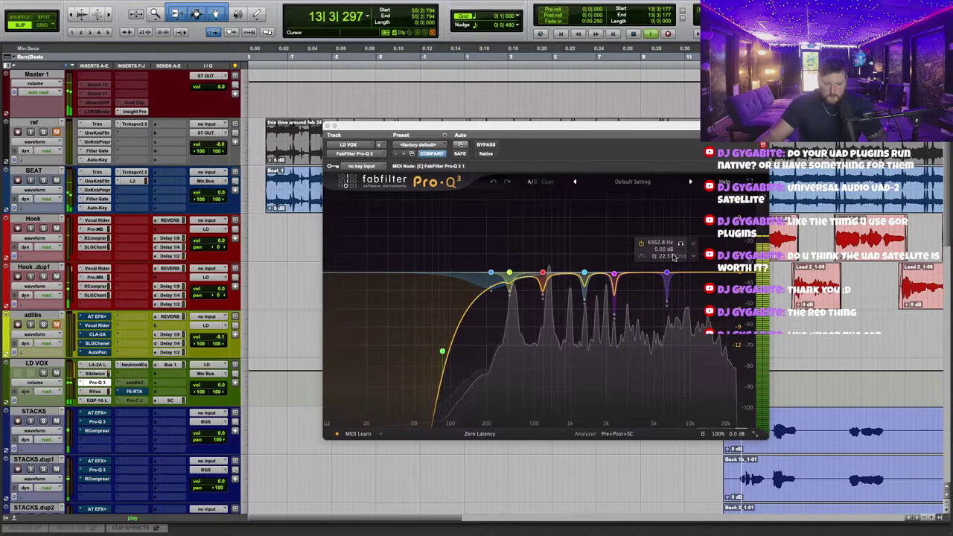
drag(658, 131, 608, 136)
drag(597, 277, 606, 216)
scroll(597, 200, up, 4)
scroll(597, 199, up, 2)
scroll(591, 202, up, 1)
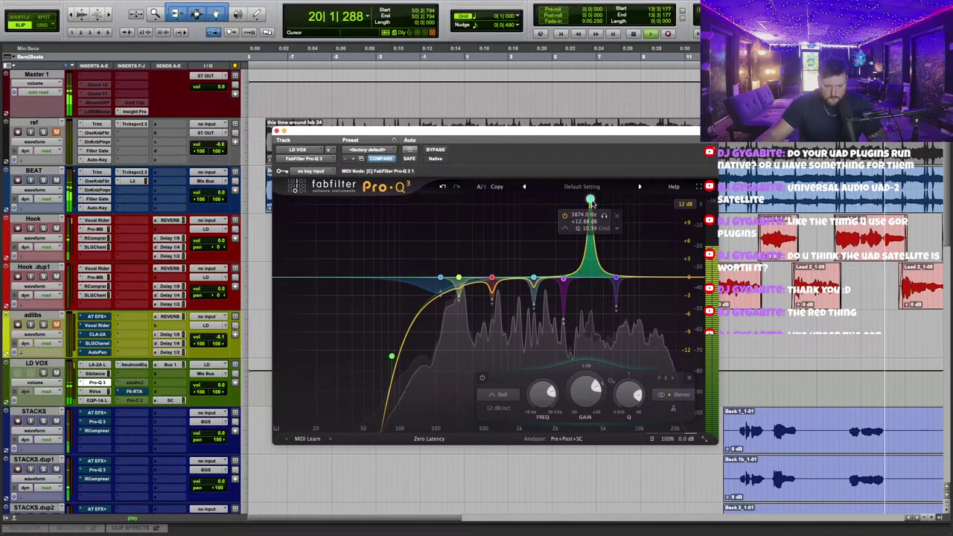
double_click(585, 392)
text(0)
key(Return)
scroll(582, 378, down, 10)
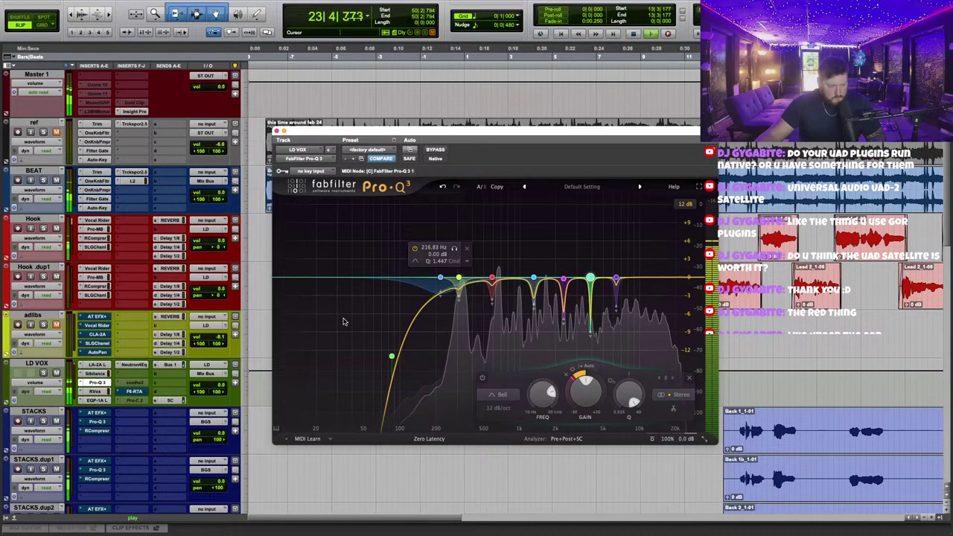
Activate soothe2 on the LD VOX track, load its User default preset and close the plug-in while playing from bar -7.
drag(134, 381, 136, 378)
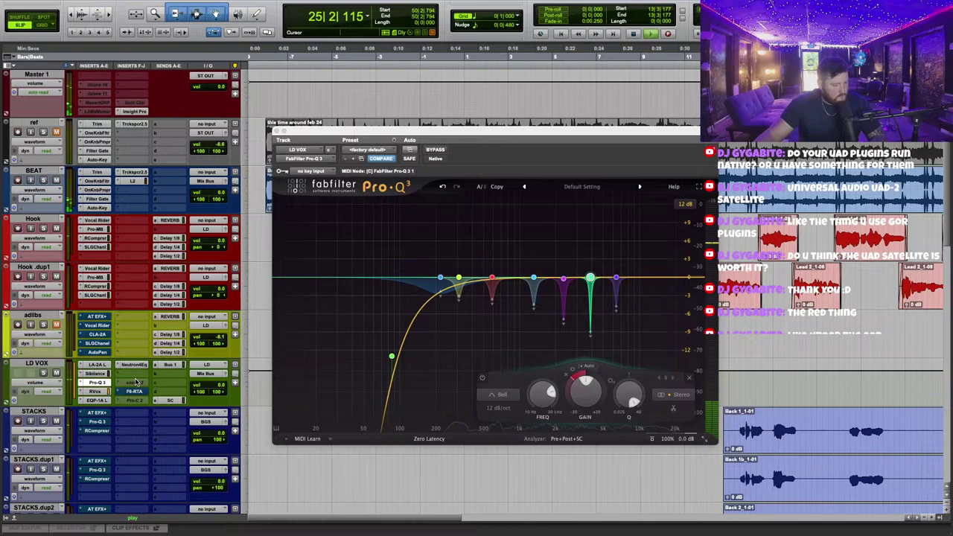
right_click(137, 381)
click(143, 393)
click(136, 382)
click(512, 186)
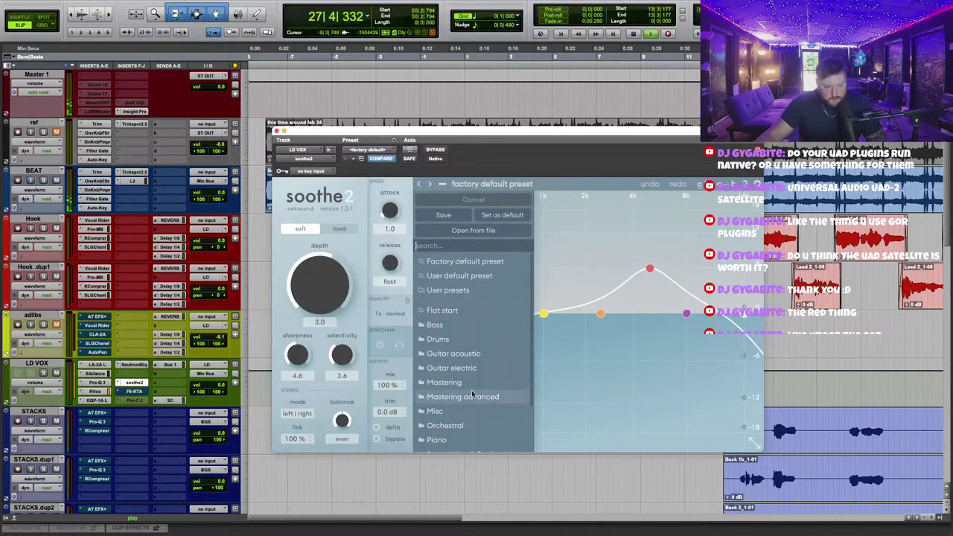
click(294, 54)
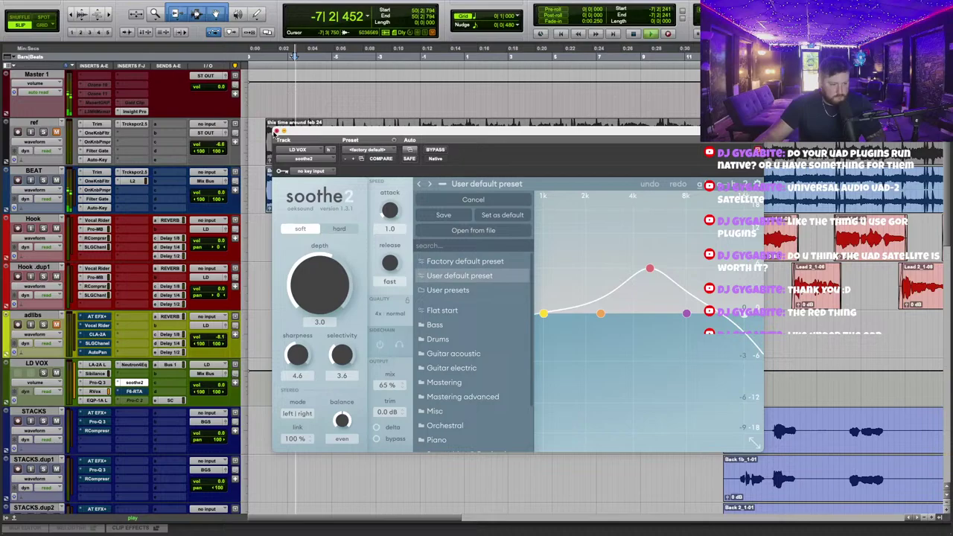
click(276, 132)
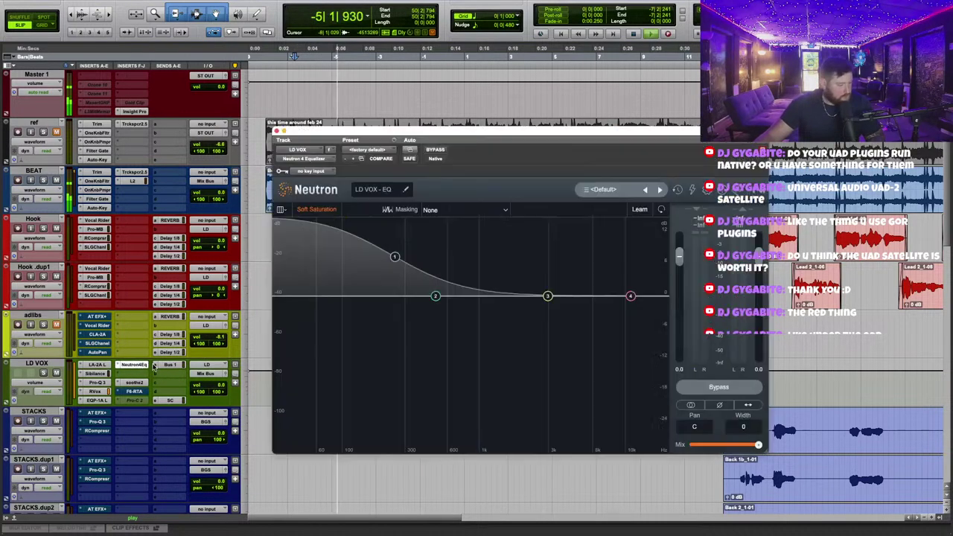
Re-enable low-shelf band 1 in the LD VOX Neutron equalizer and set it to a -2.4 dB cut at 174 Hz.
click(134, 364)
drag(453, 135, 487, 322)
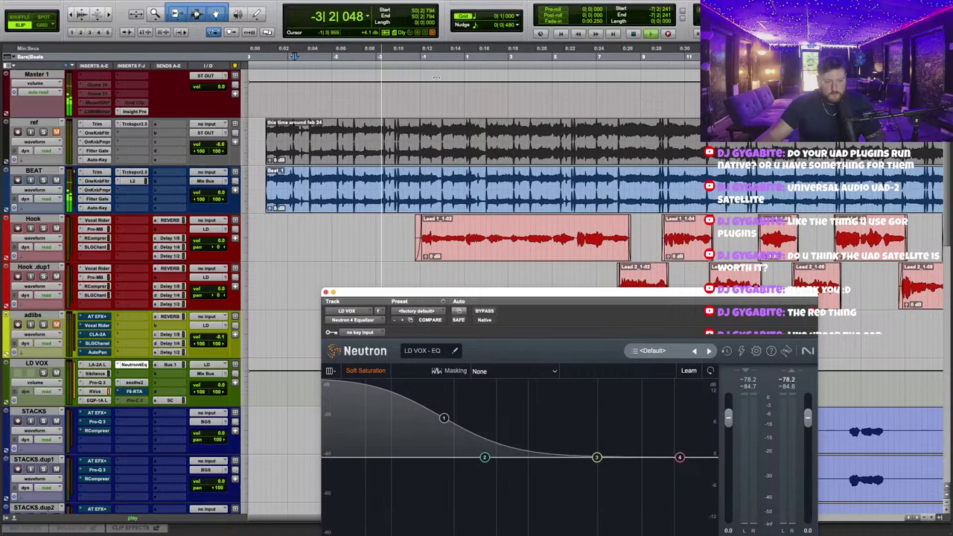
drag(543, 293, 533, 152)
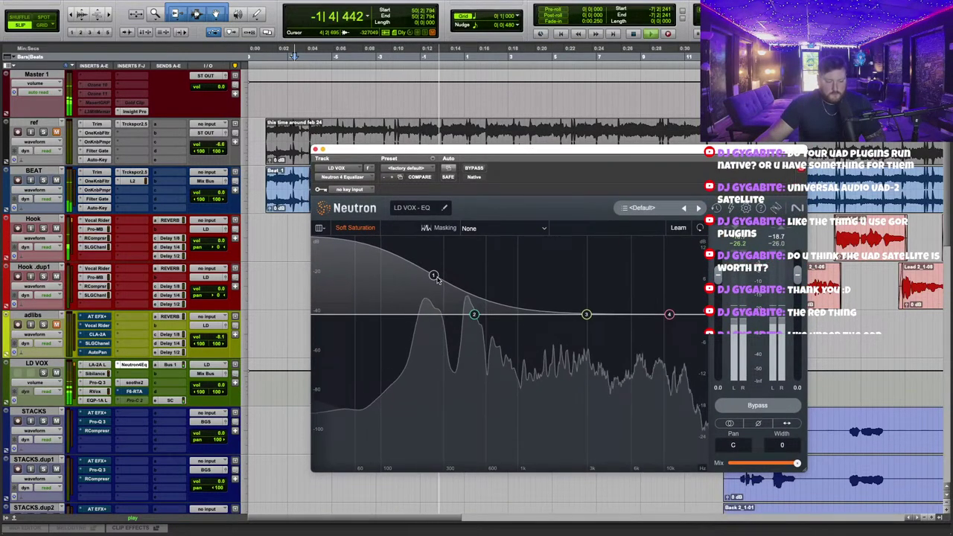
click(97, 373)
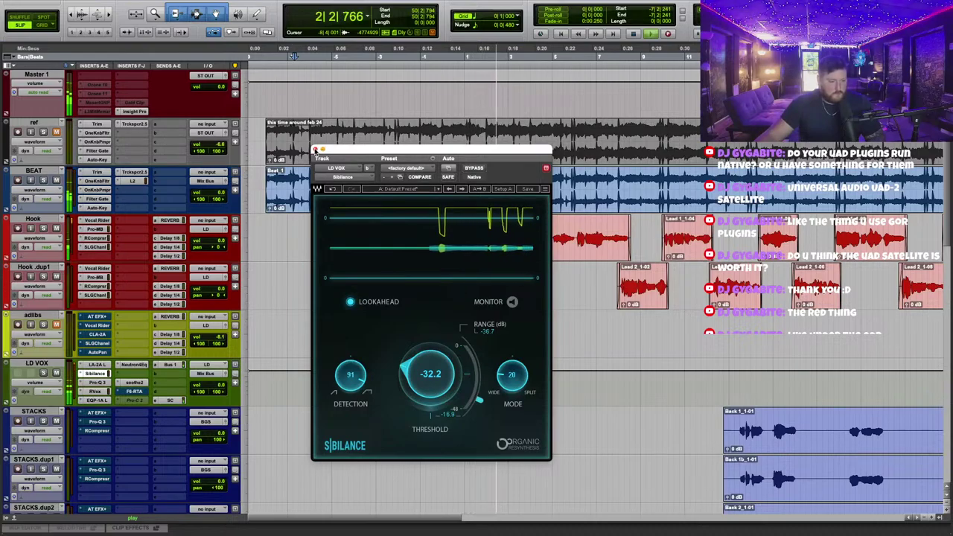
click(316, 150)
click(134, 364)
drag(434, 272, 431, 320)
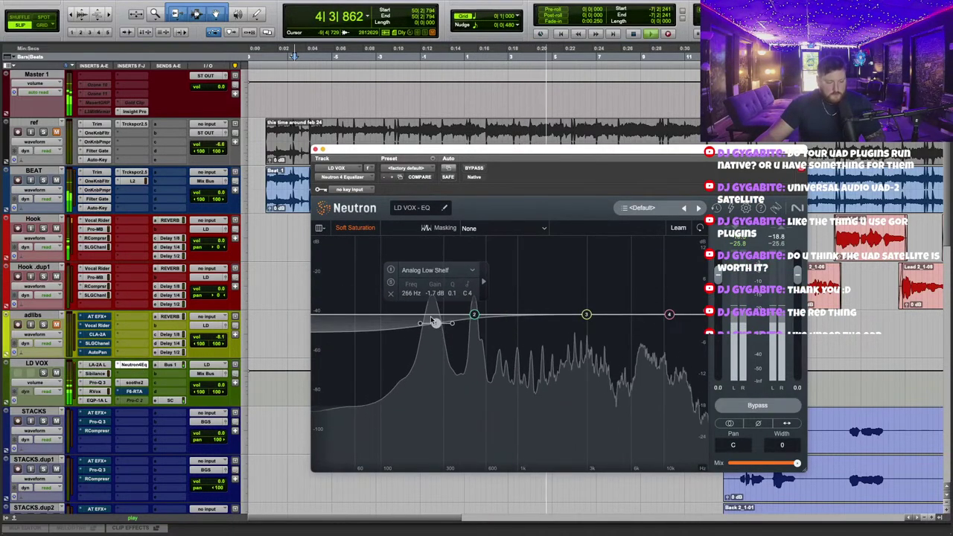
click(391, 271)
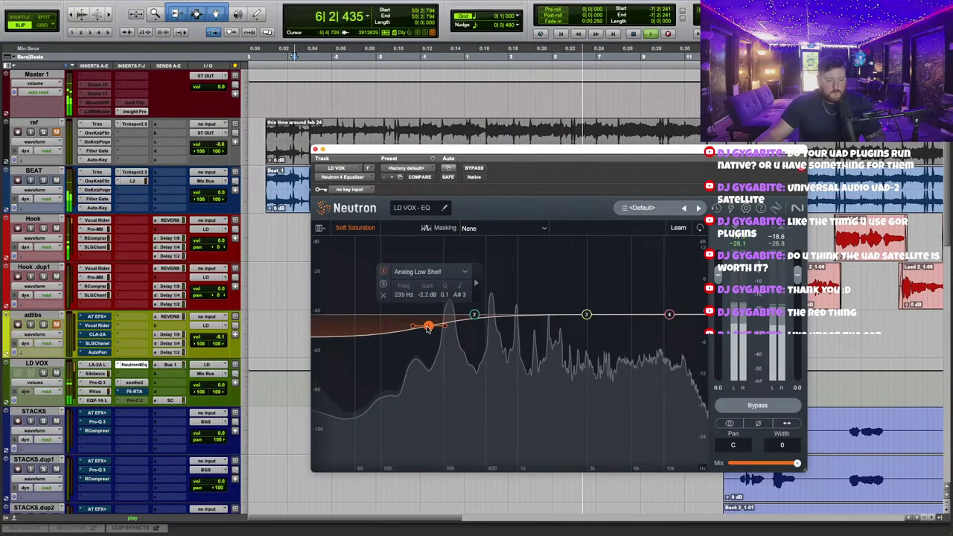
drag(428, 332, 412, 334)
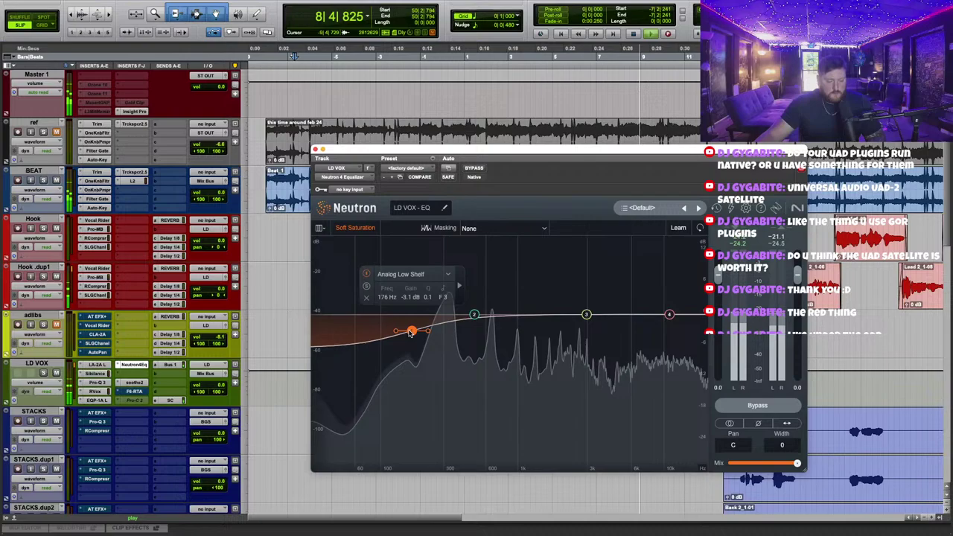
drag(411, 330, 408, 328)
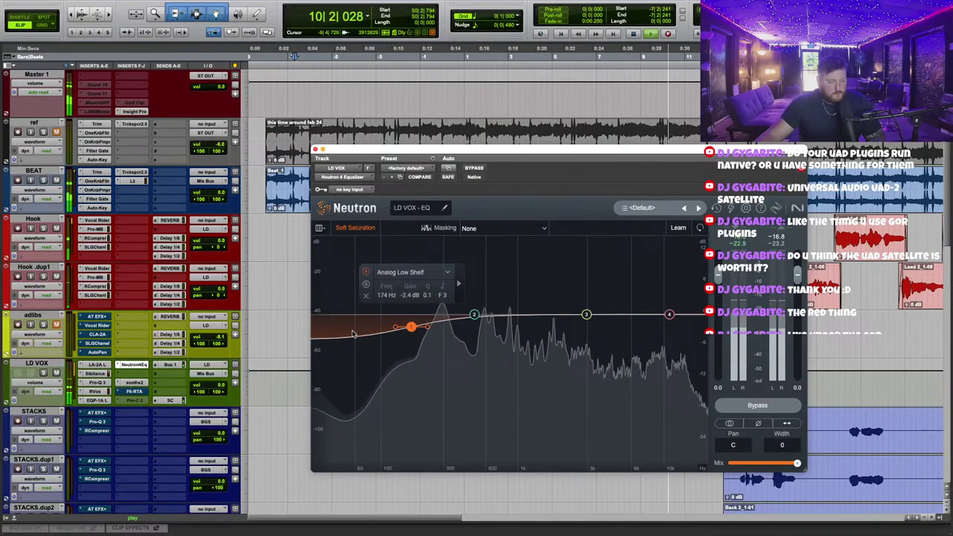
Set the LD VOX track's Sibilance threshold to -19.3 while playing from bar 7.
drag(342, 152, 333, 360)
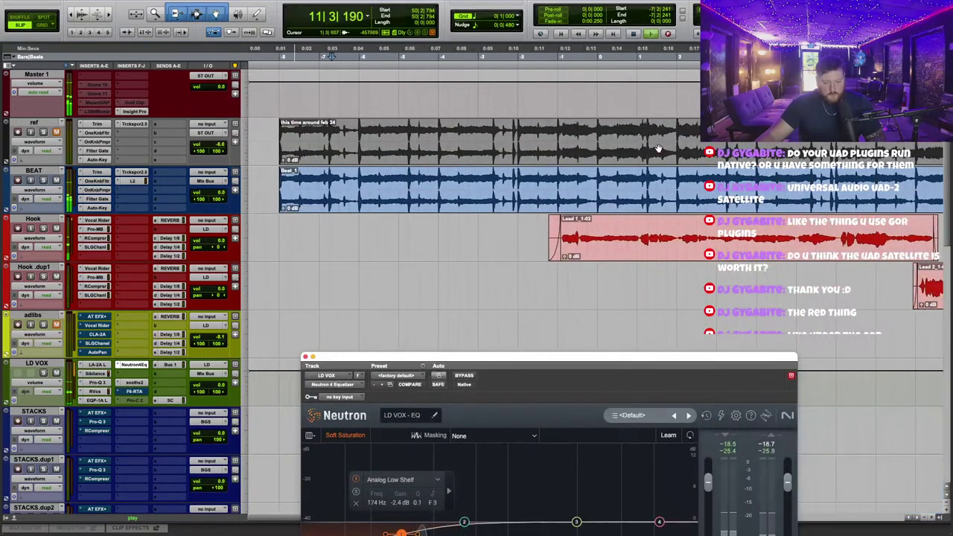
click(401, 58)
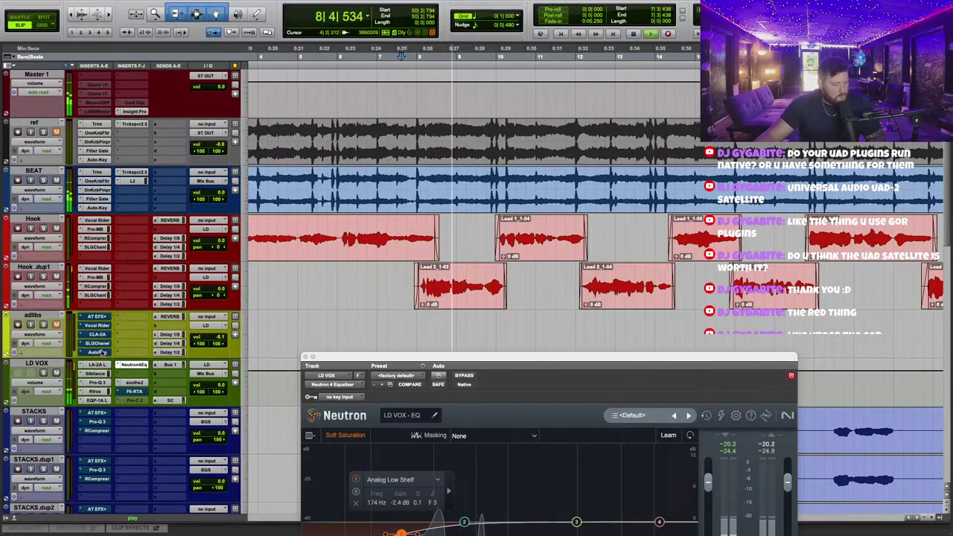
drag(433, 360, 418, 174)
click(95, 373)
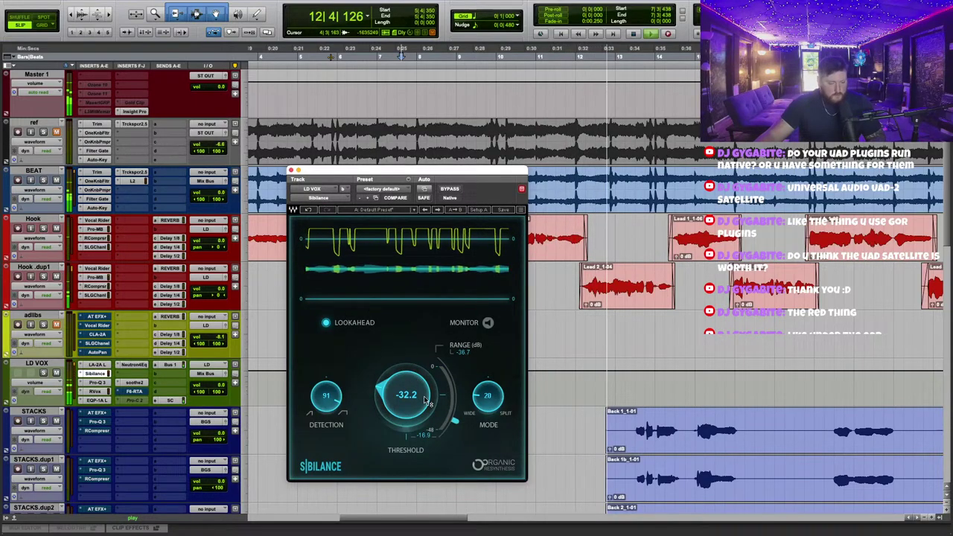
drag(418, 381, 418, 345)
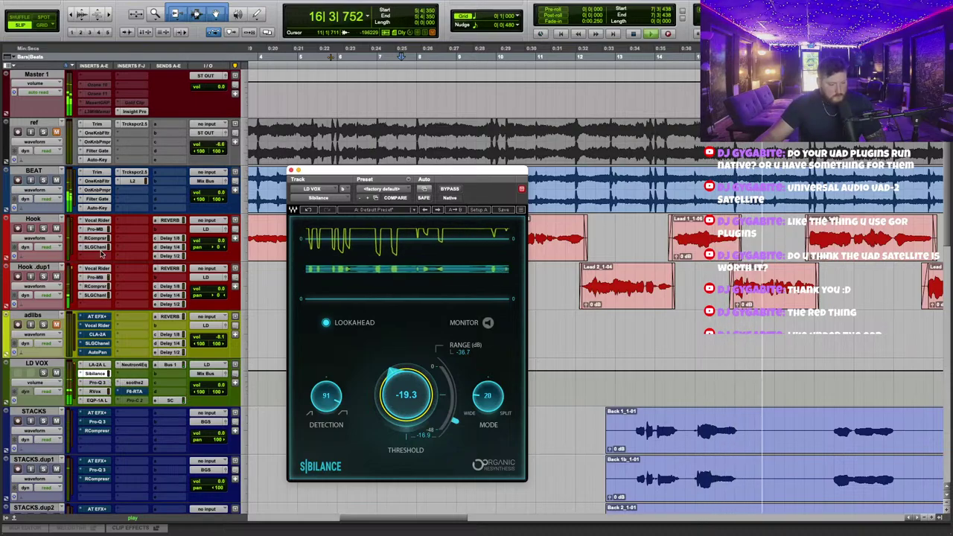
Insert a mono DeEsser in the slot below SLGChannel on the Hook.dup1 track.
click(117, 295)
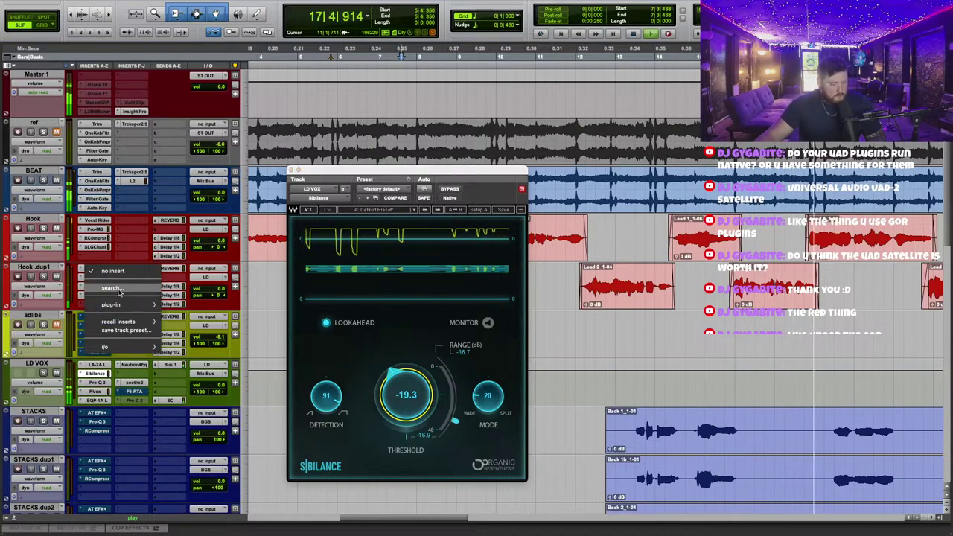
text(de)
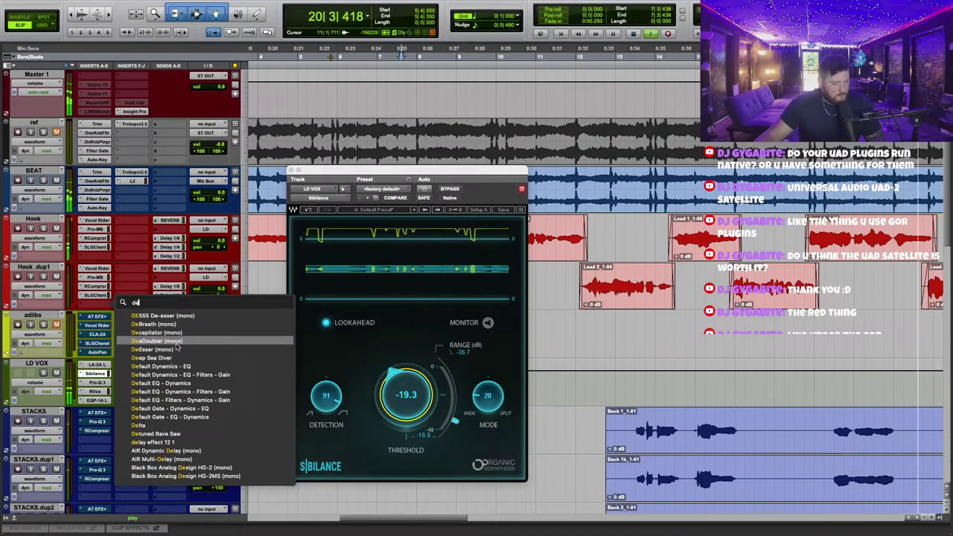
click(153, 349)
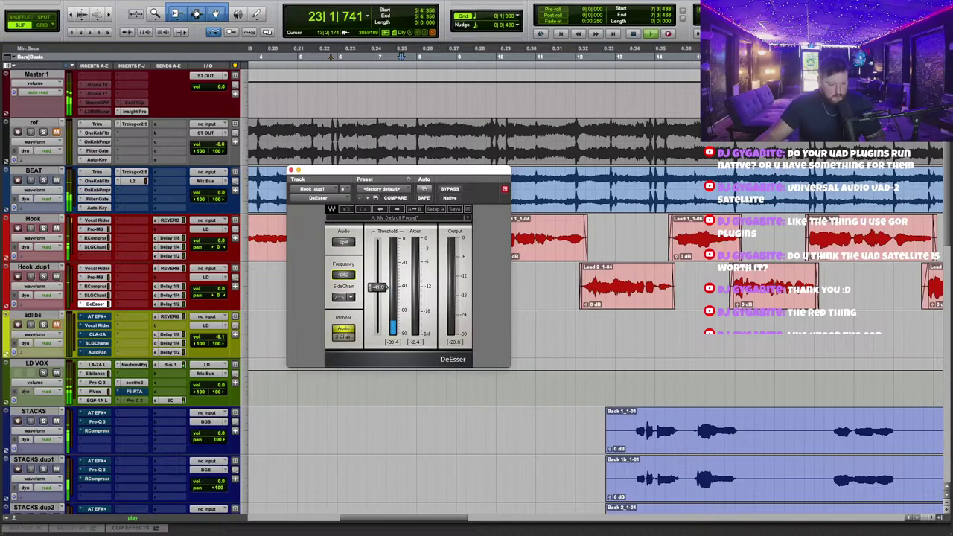
Fine-tune the Hook.dup1 DeEsser threshold while playing from bar 8, and copy the plug-in to the Hook track.
click(424, 57)
drag(378, 286, 378, 284)
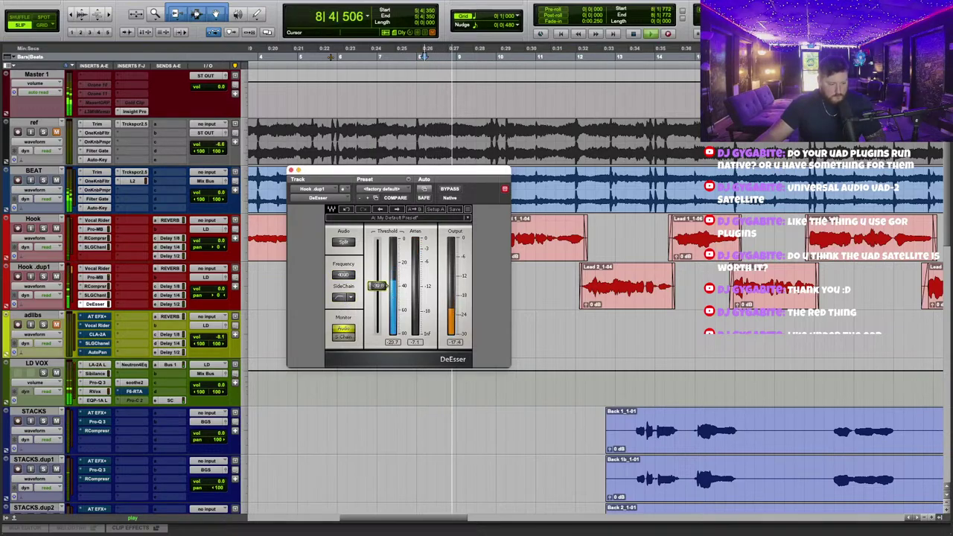
drag(103, 303, 98, 256)
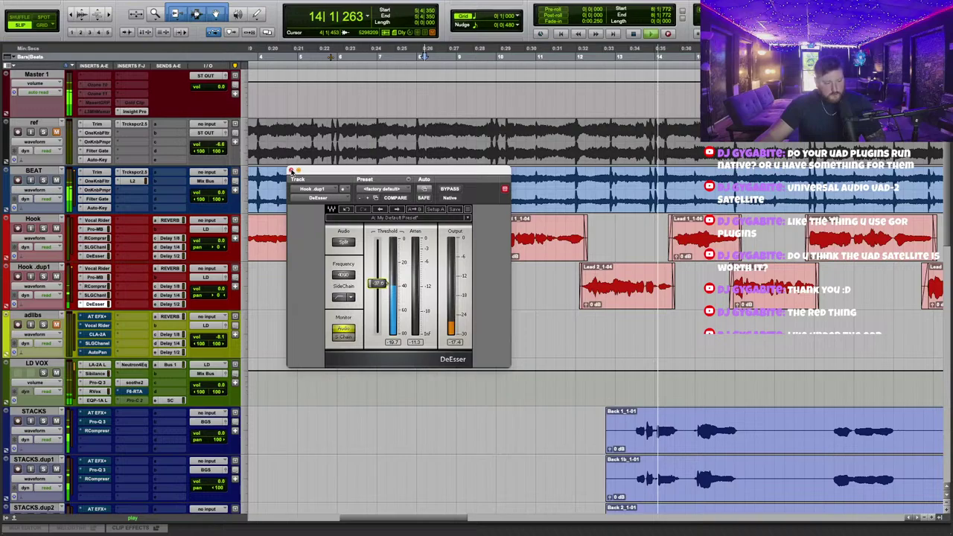
Raise the LD VOX track's Sibilance threshold to -17.3.
click(95, 373)
drag(430, 391, 437, 387)
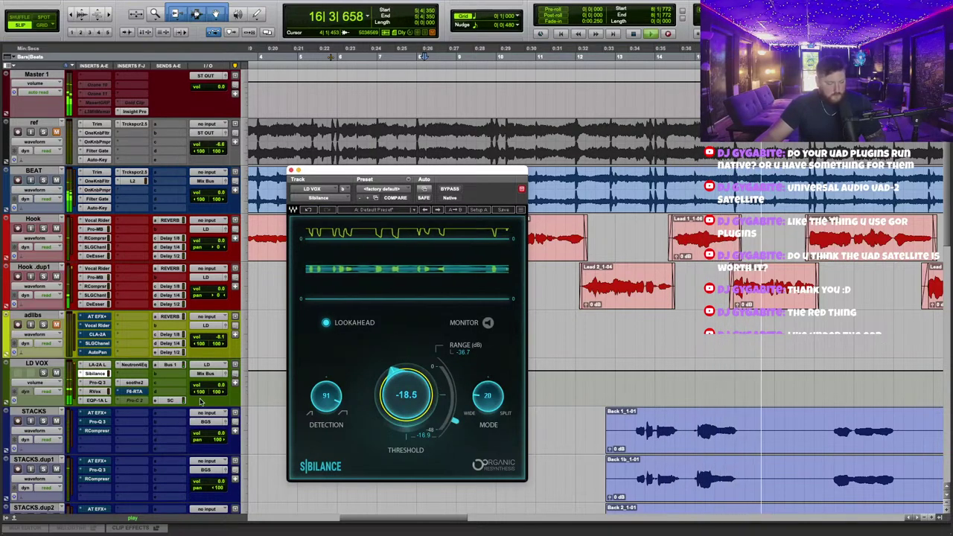
drag(387, 406, 386, 397)
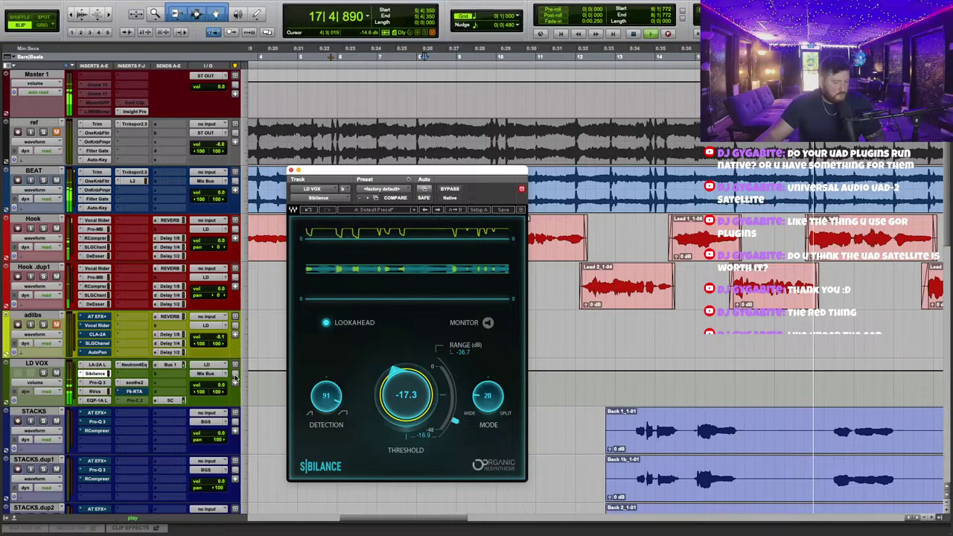
Adjust low-shelf band 1 in the LD VOX Neutron equalizer to a -2.8 dB cut at 171 Hz.
click(135, 364)
drag(485, 172, 531, 110)
click(438, 284)
drag(440, 286, 436, 288)
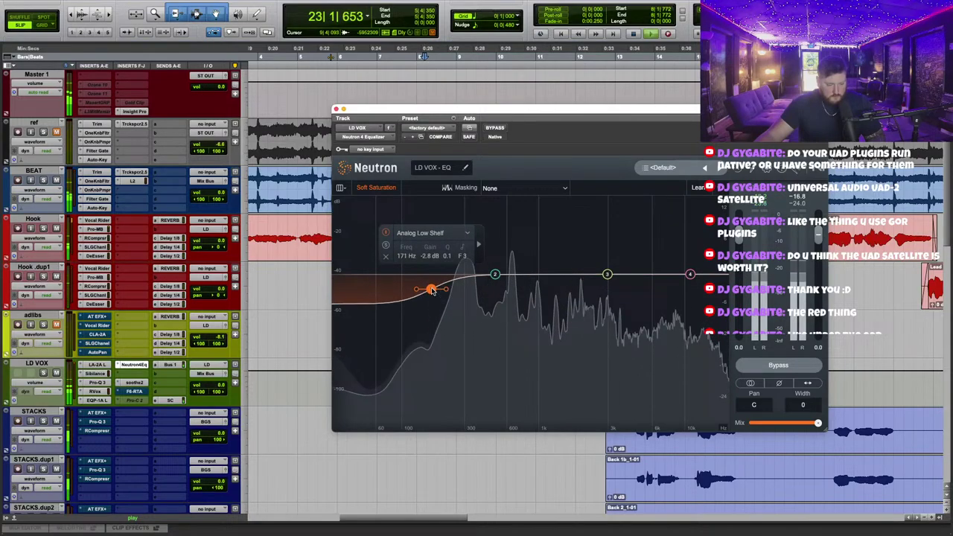
Sweep a boosted band 2 around 300 Hz while playing from bar 9, and set it to a -2.1 dB cut at 306 Hz.
drag(494, 276, 463, 224)
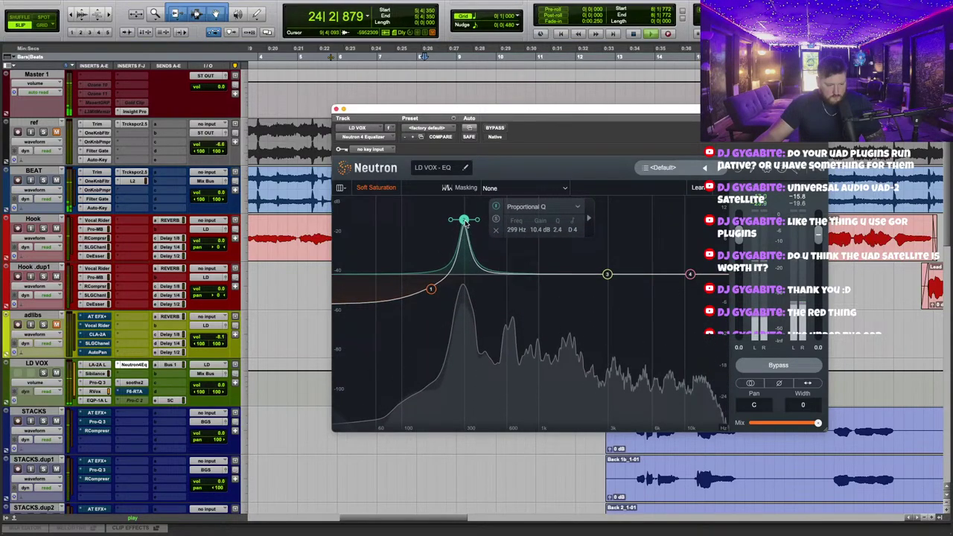
scroll(465, 223, up, 2)
click(490, 89)
click(465, 220)
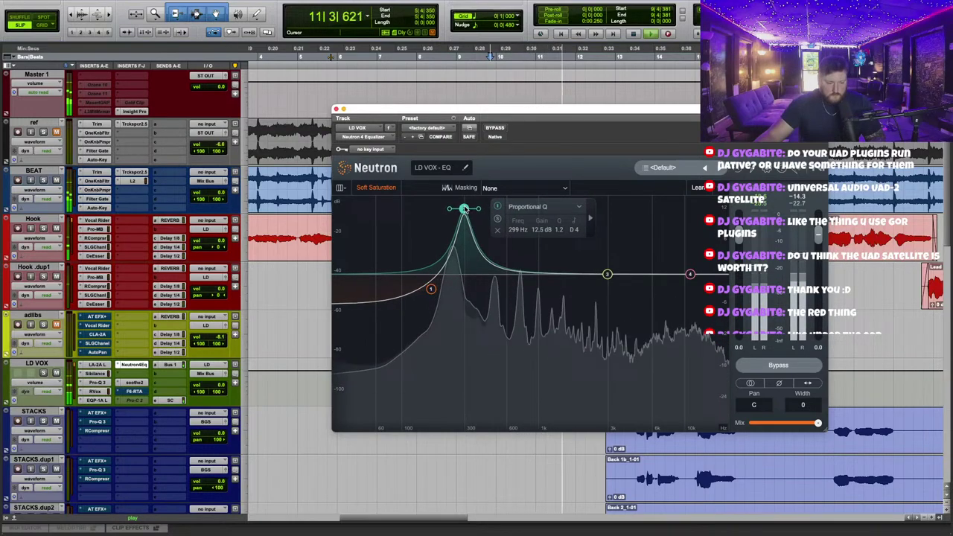
drag(462, 209, 464, 209)
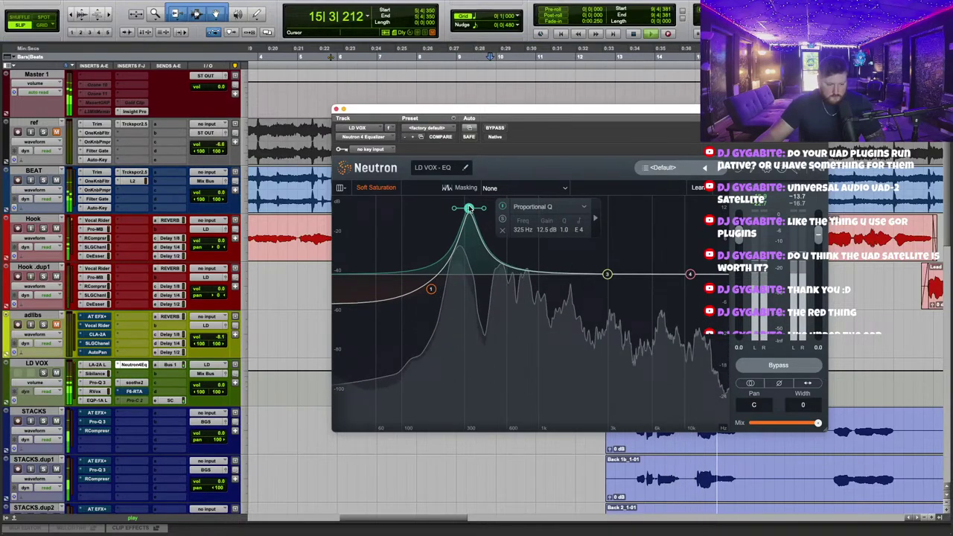
drag(467, 219, 463, 281)
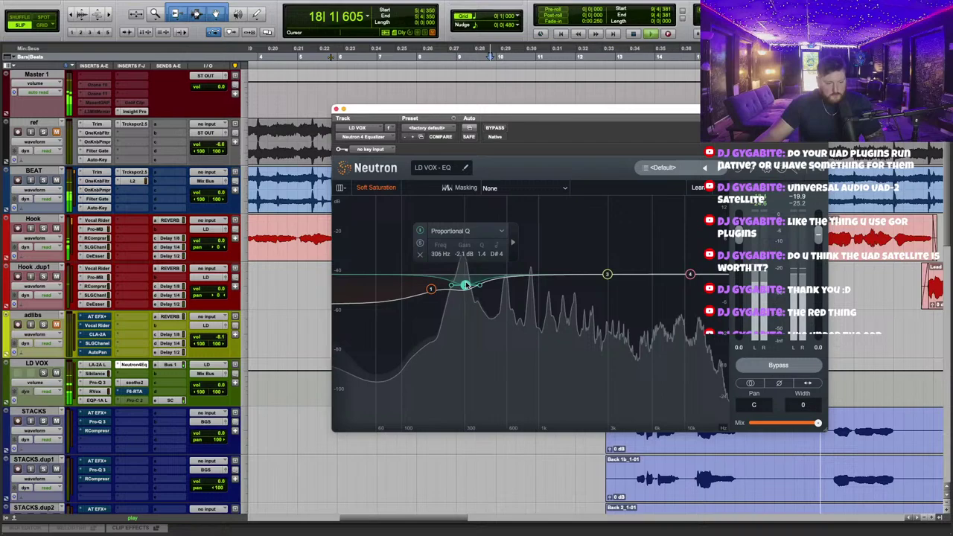
Add a Proportional Q band 5 to the LD VOX Neutron equalizer with a -1.7 dB cut at 657 Hz.
double_click(511, 275)
drag(510, 275, 513, 203)
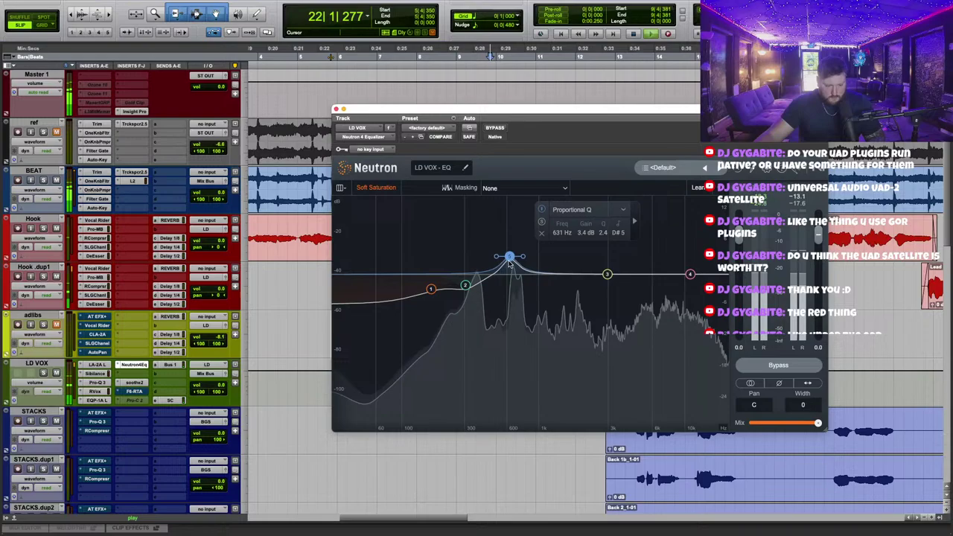
drag(509, 259, 512, 285)
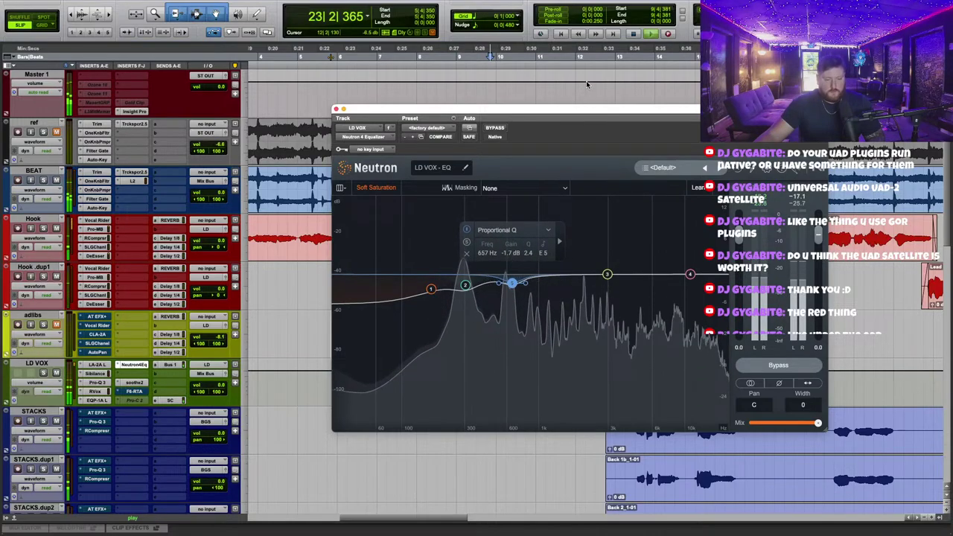
Sweep a boosted band 3 through the highs from bar 12, set it to -2.3 dB at 7352 Hz with Q 2.4, and close the equalizer.
click(589, 56)
drag(608, 275, 655, 203)
drag(651, 177, 665, 194)
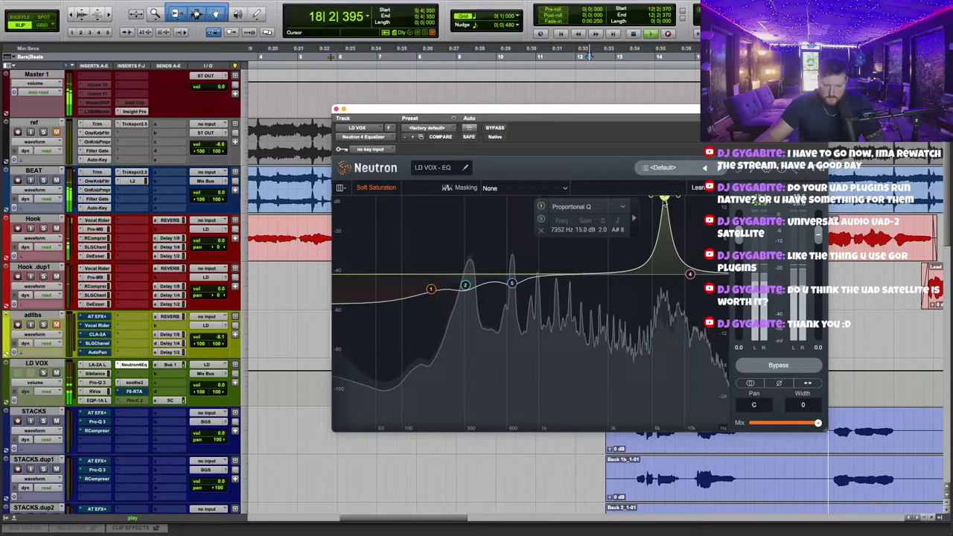
drag(664, 201, 667, 291)
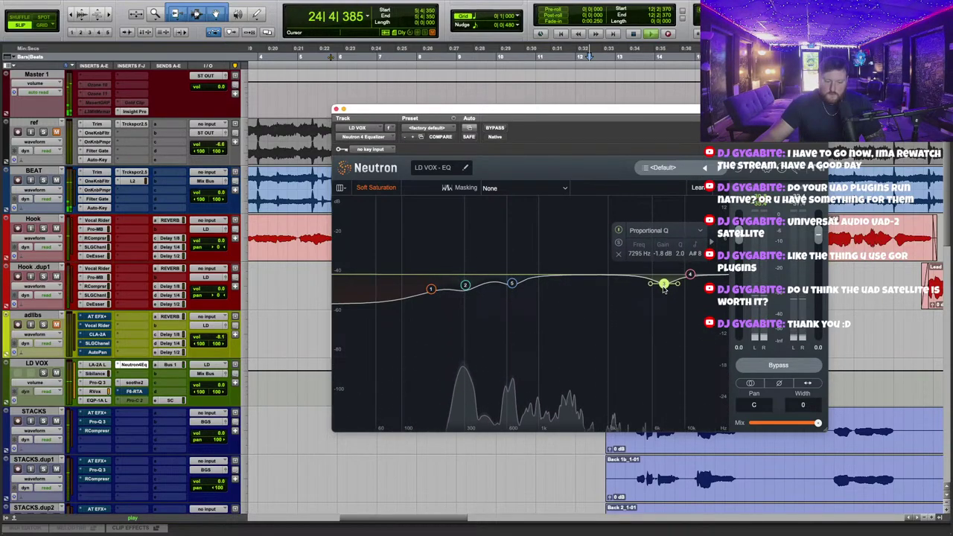
drag(666, 290, 667, 236)
scroll(666, 233, up, 2)
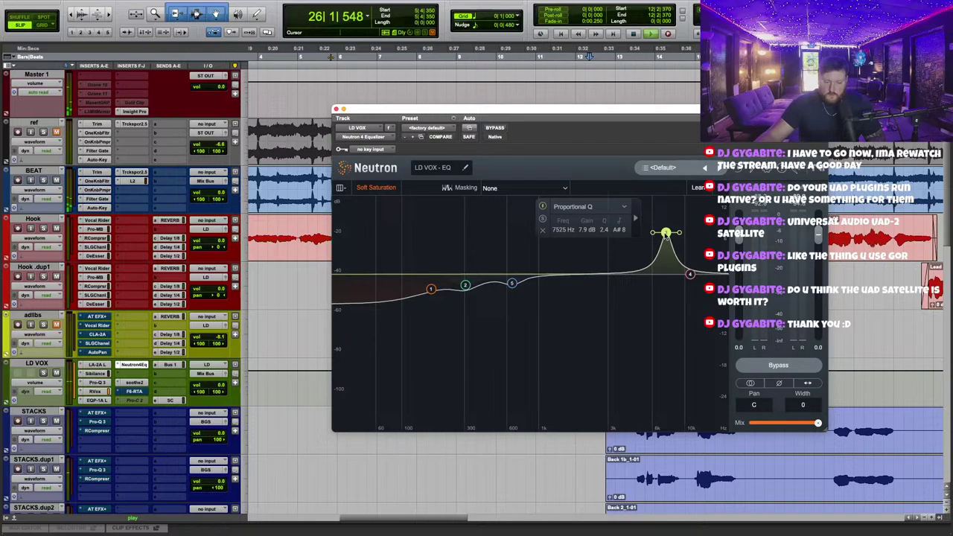
key(space)
drag(666, 233, 666, 287)
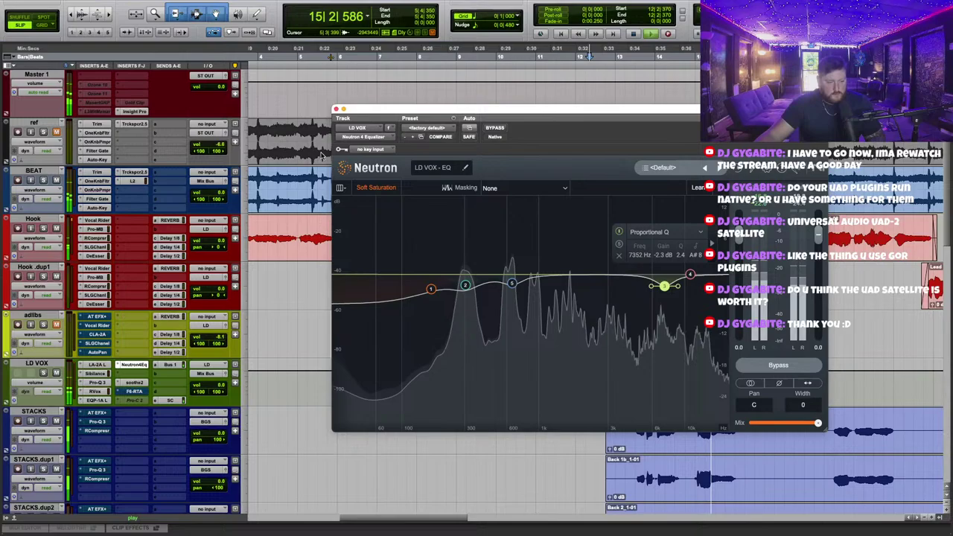
click(336, 108)
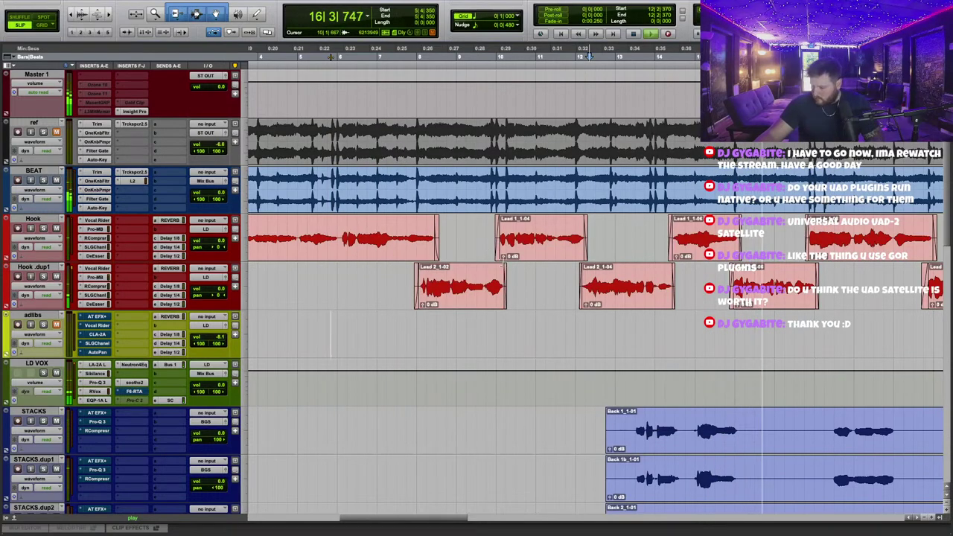
Restart playback from bar 12 and insert a stereo L1 limiter between Neutron and soothe2 on the LD VOX track.
key(space)
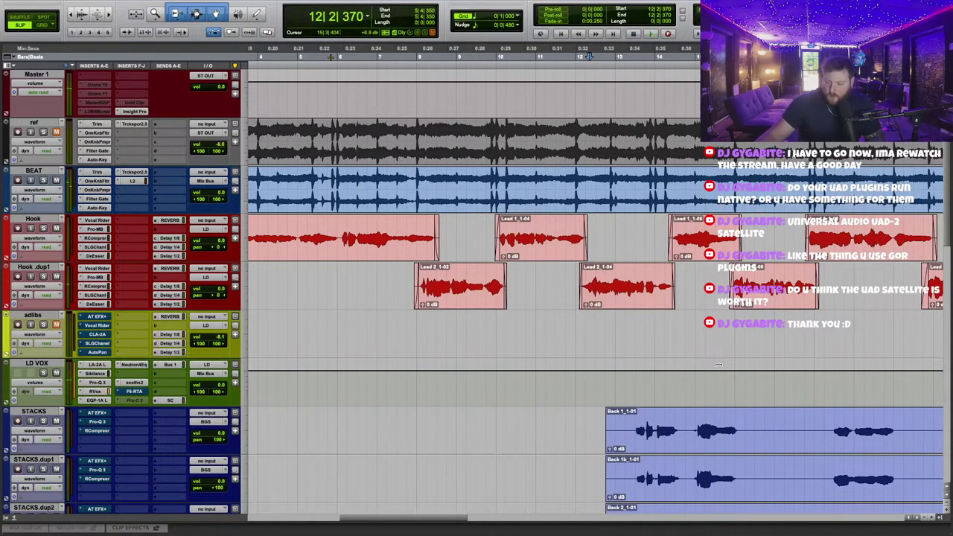
key(space)
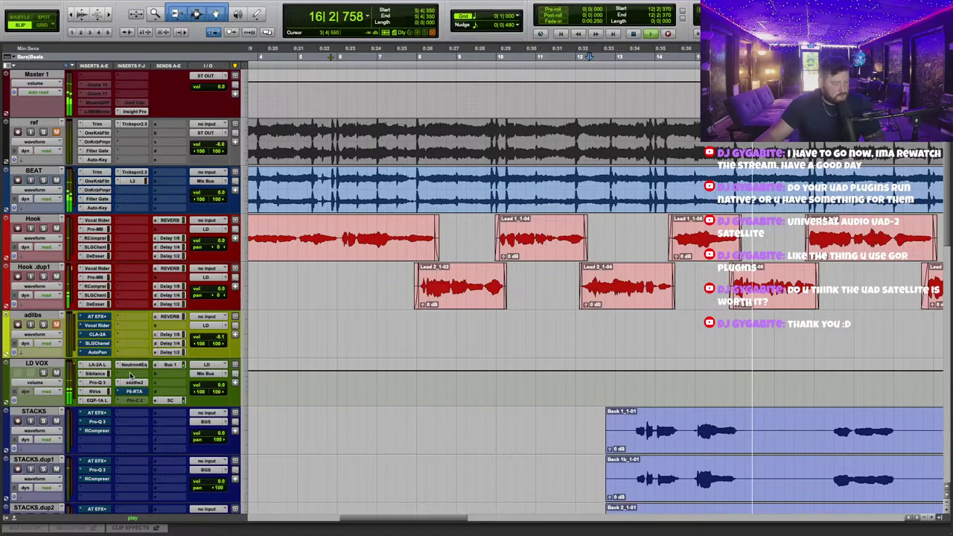
click(130, 339)
click(152, 358)
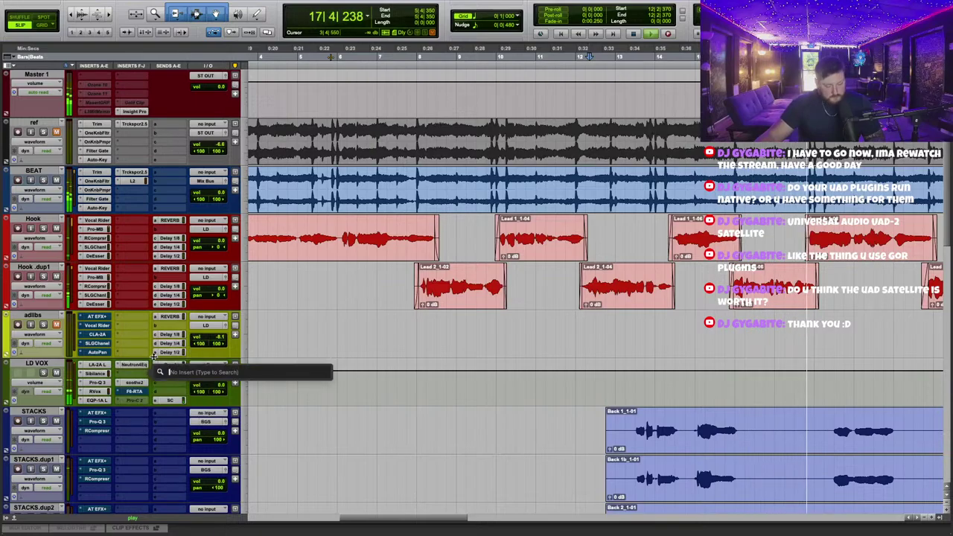
text(l)
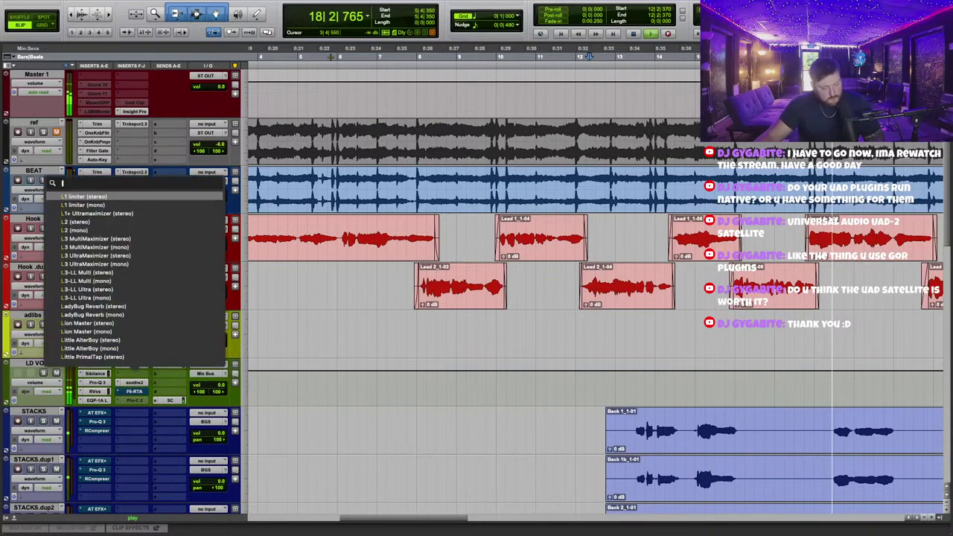
click(85, 197)
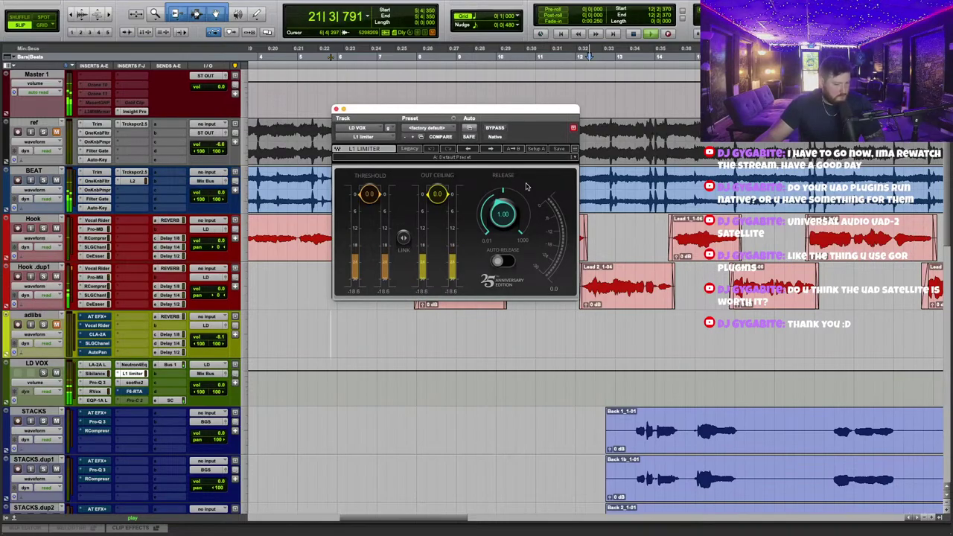
Activate Pro-C 2 on the LD VOX track and close the L1 limiter window.
right_click(126, 398)
click(147, 413)
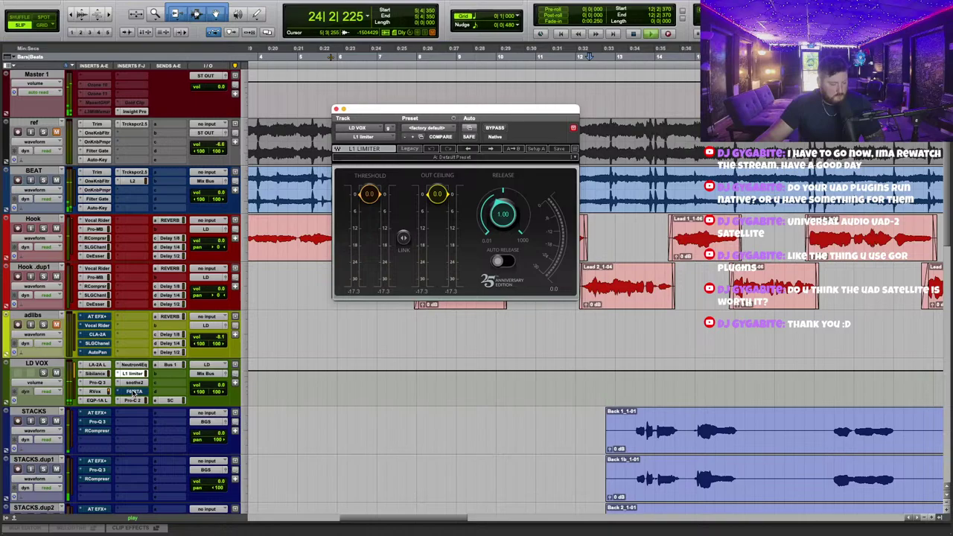
click(336, 110)
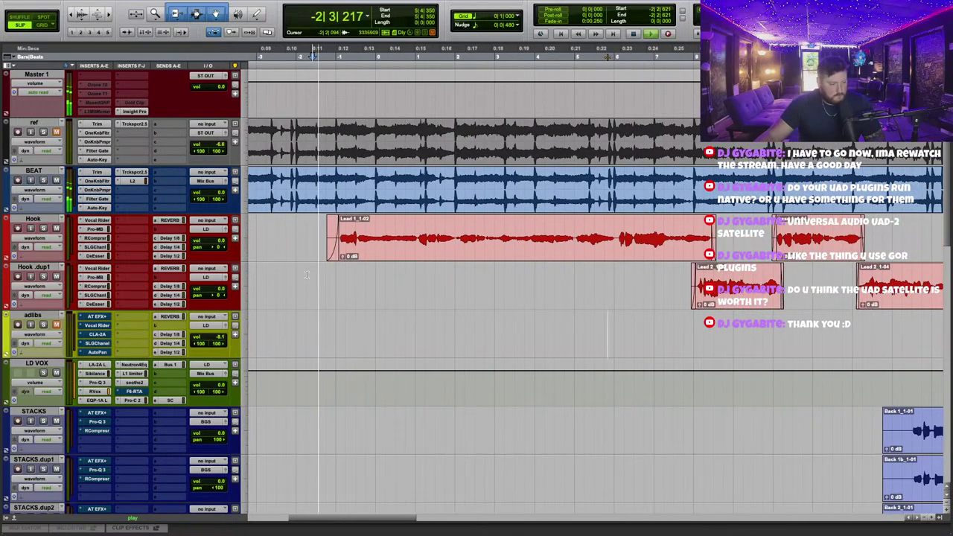
Make the Bus 1 send on the BGS VOX track inactive.
scroll(255, 346, down, 6)
scroll(255, 345, down, 2)
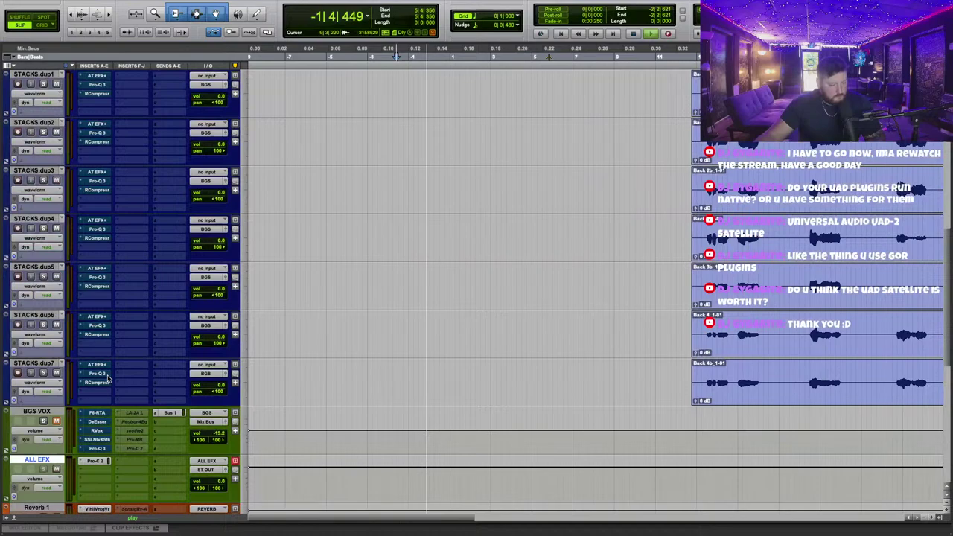
right_click(164, 412)
click(186, 433)
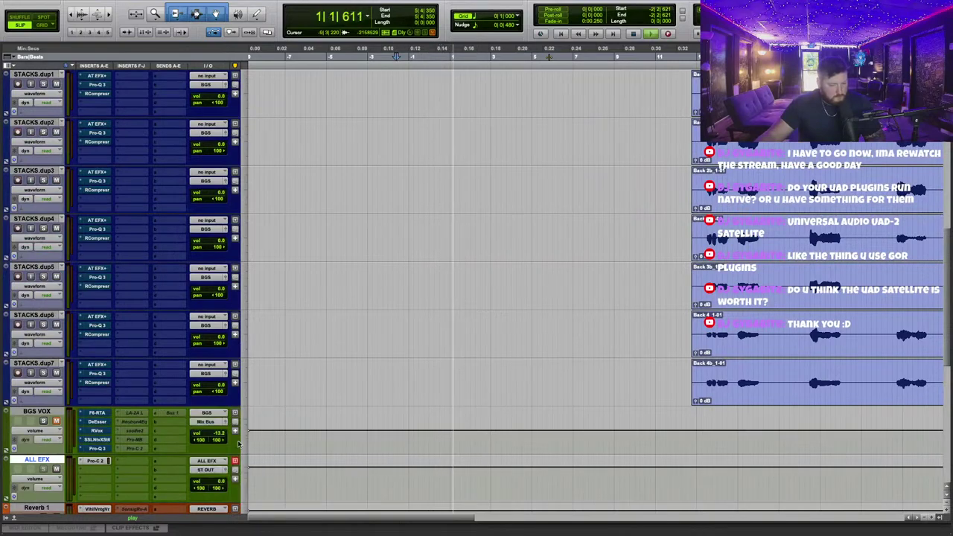
Make the AT EFX+ insert inactive on the STACKS track and on STACKS.dup1 through STACKS.dup5.
scroll(507, 270, right, 1)
scroll(506, 270, right, 5)
scroll(503, 270, up, 3)
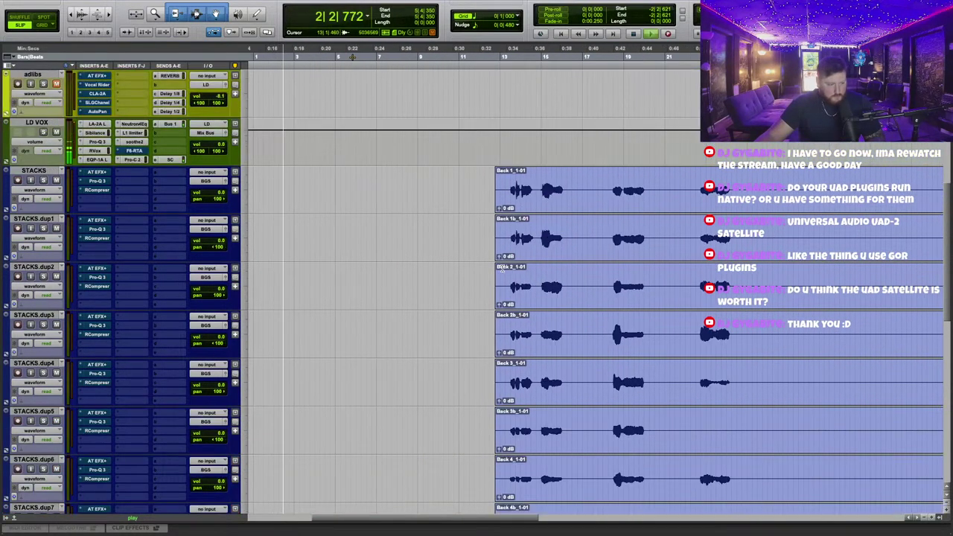
scroll(498, 269, down, 1)
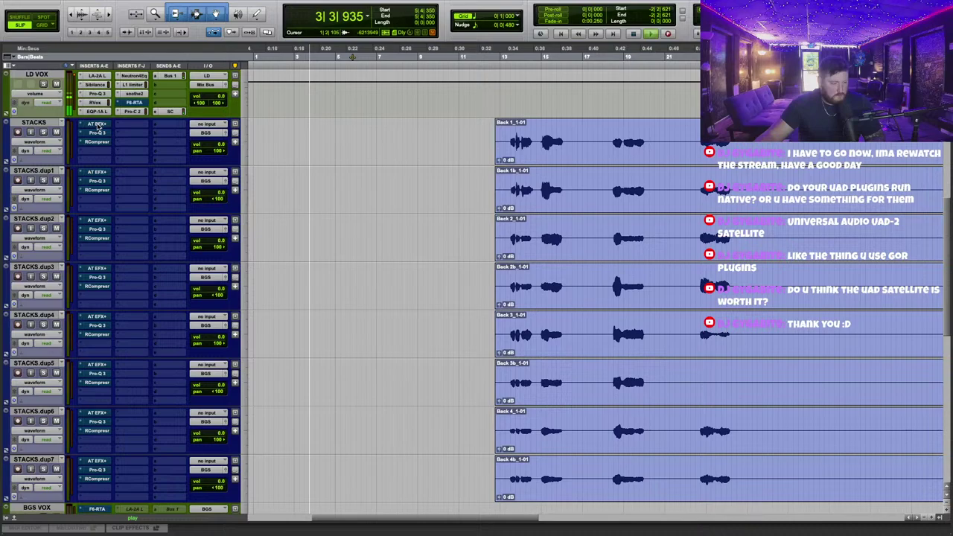
right_click(99, 127)
click(104, 138)
right_click(100, 176)
click(105, 185)
right_click(99, 223)
click(102, 233)
right_click(99, 269)
click(102, 279)
right_click(99, 316)
click(102, 326)
right_click(99, 365)
click(102, 374)
Select all the tracks from STACKS through STACKS.dup7 and reduce their track height together.
scroll(516, 171, down, 1)
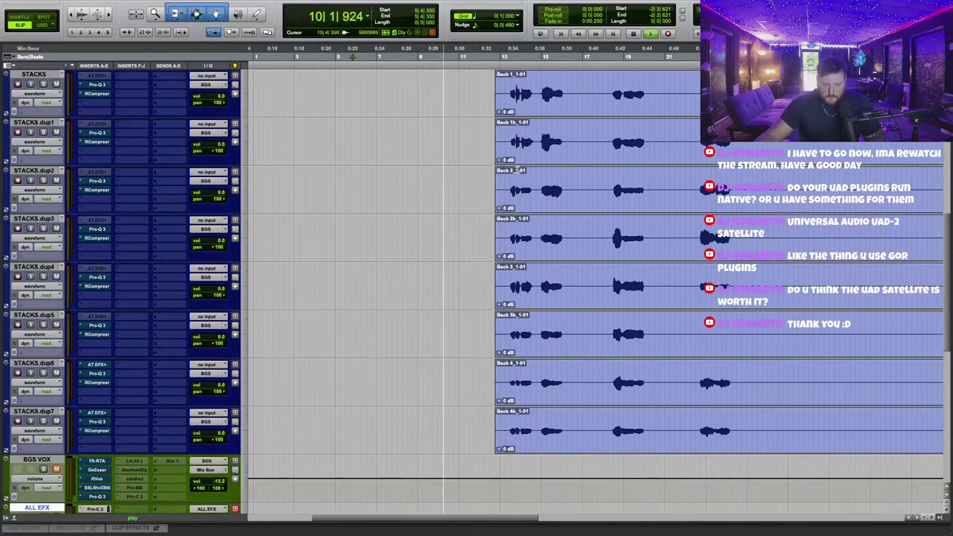
scroll(37, 167, up, 2)
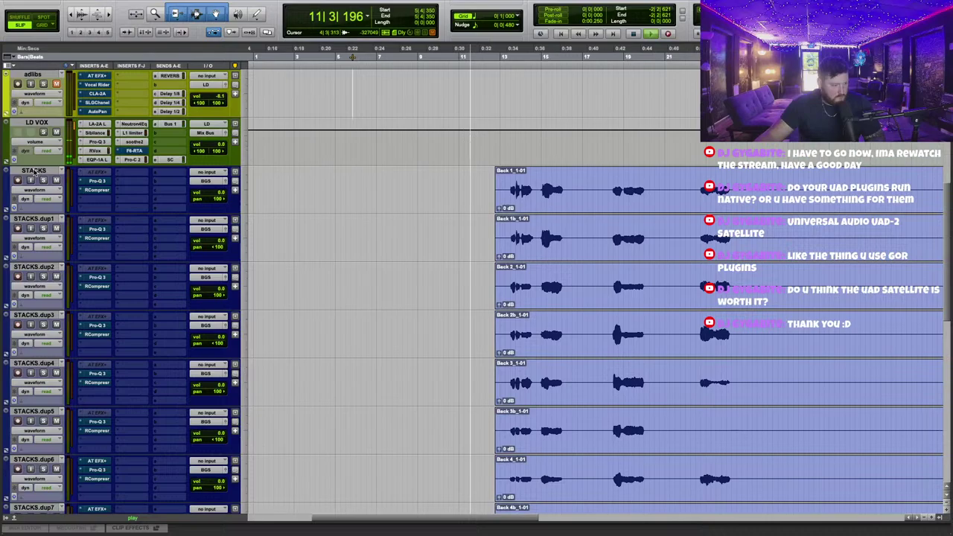
scroll(50, 265, down, 3)
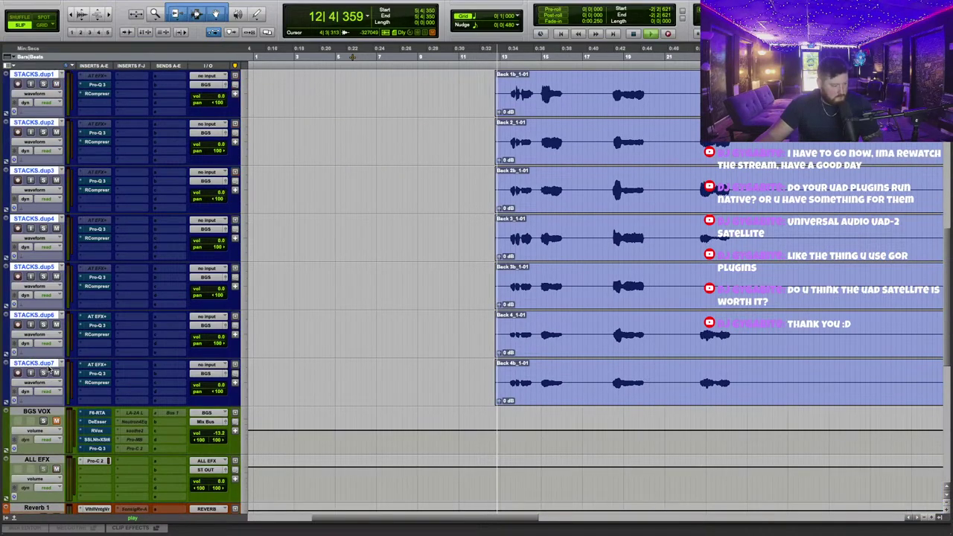
drag(58, 405, 61, 390)
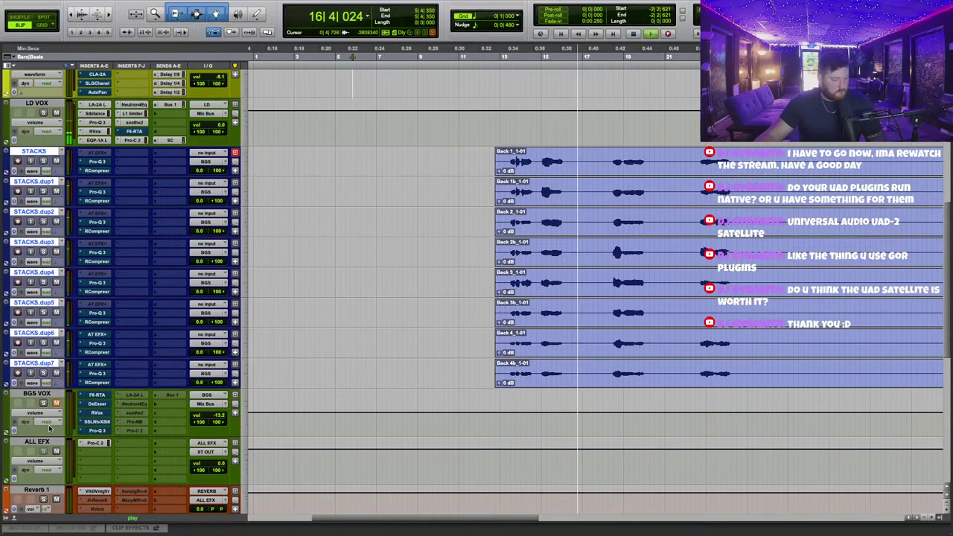
Stop playback and listen to the lead vocals again from bar 11.
scroll(414, 120, up, 5)
key(space)
key(space)
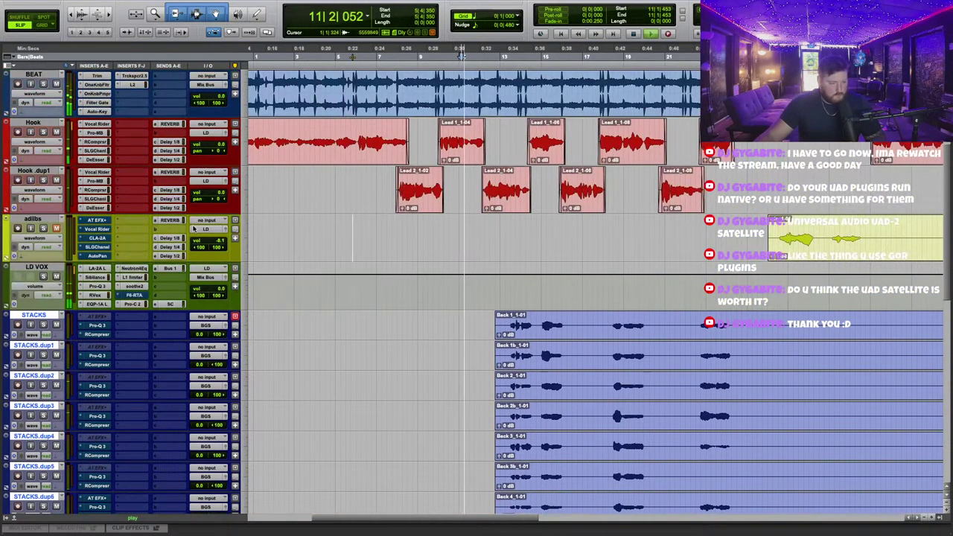
Find the start of the background stacks around bar 12 and open Pro-Q 3 on the STACKS track.
scroll(459, 280, down, 2)
key(t)
scroll(459, 280, right, 5)
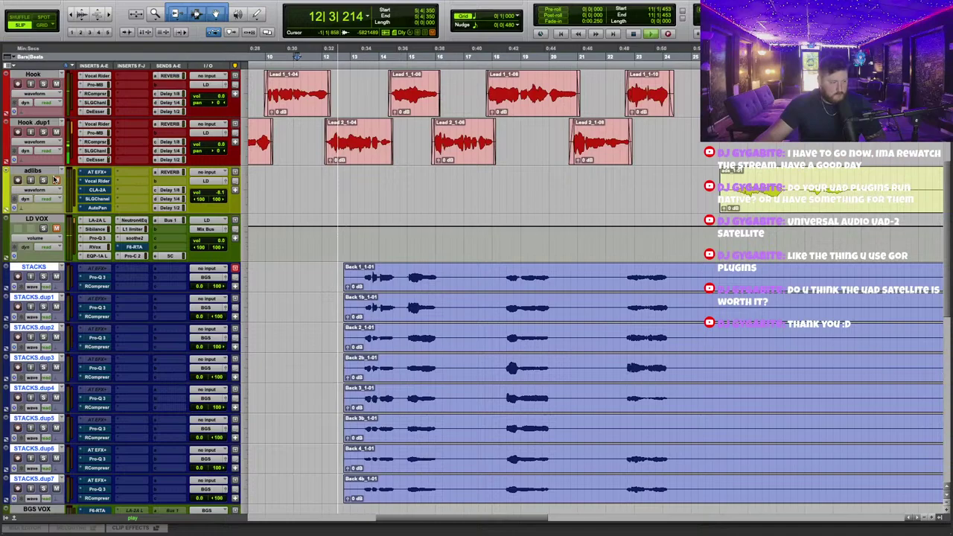
scroll(415, 246, left, 5)
scroll(415, 246, up, 3)
scroll(413, 261, down, 4)
scroll(412, 262, right, 5)
scroll(412, 262, left, 5)
key(t)
scroll(328, 257, right, 3)
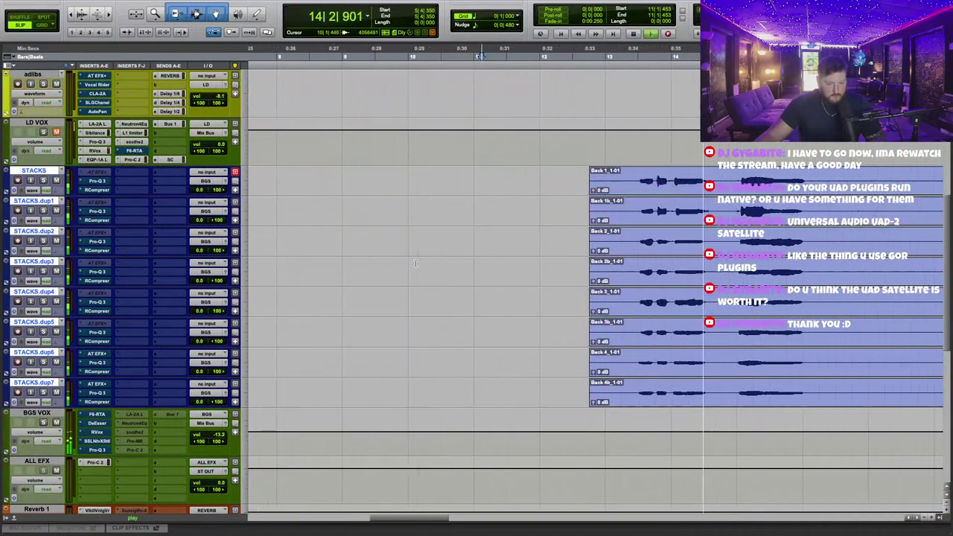
click(98, 181)
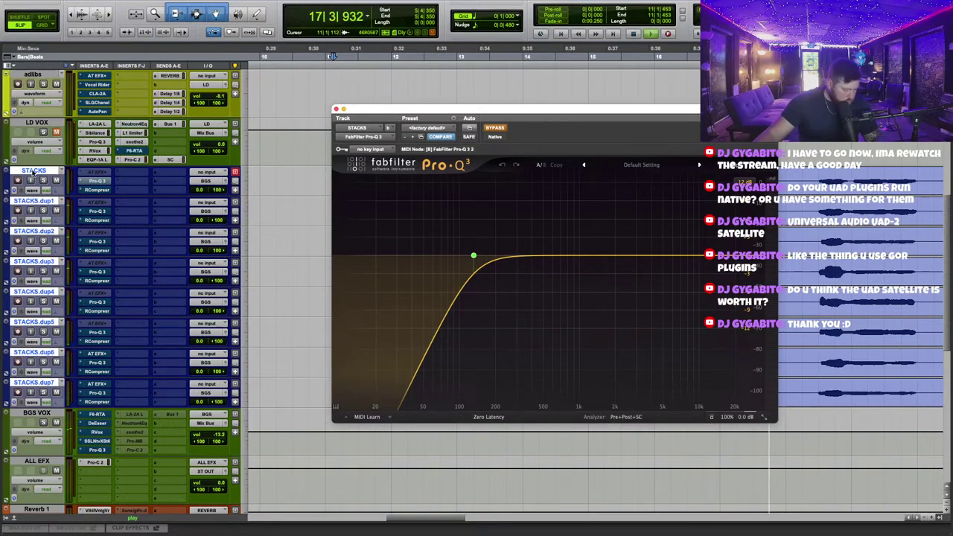
Create the Mix/Edit group Group 1 from the selected STACKS tracks with their plug-in controls linked.
key(ctrl+g)
click(444, 158)
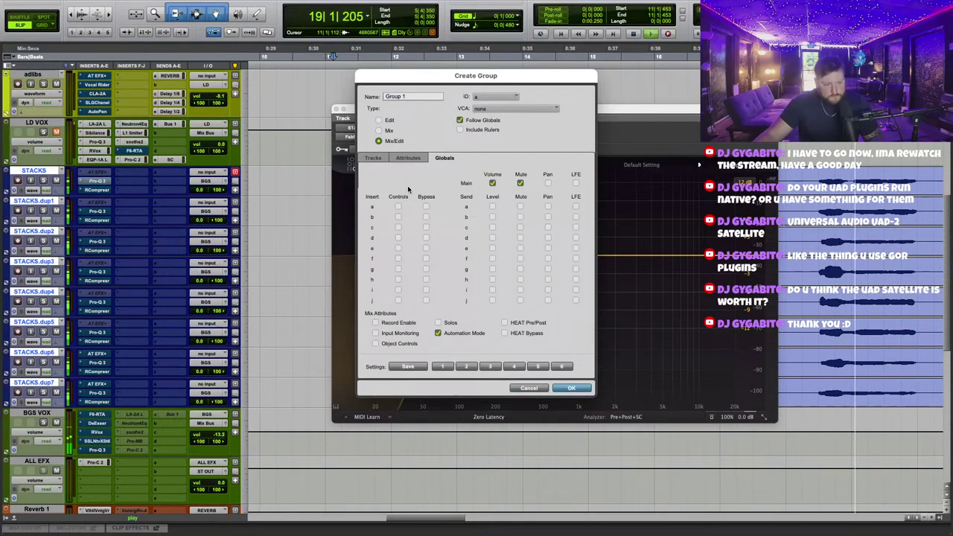
click(571, 387)
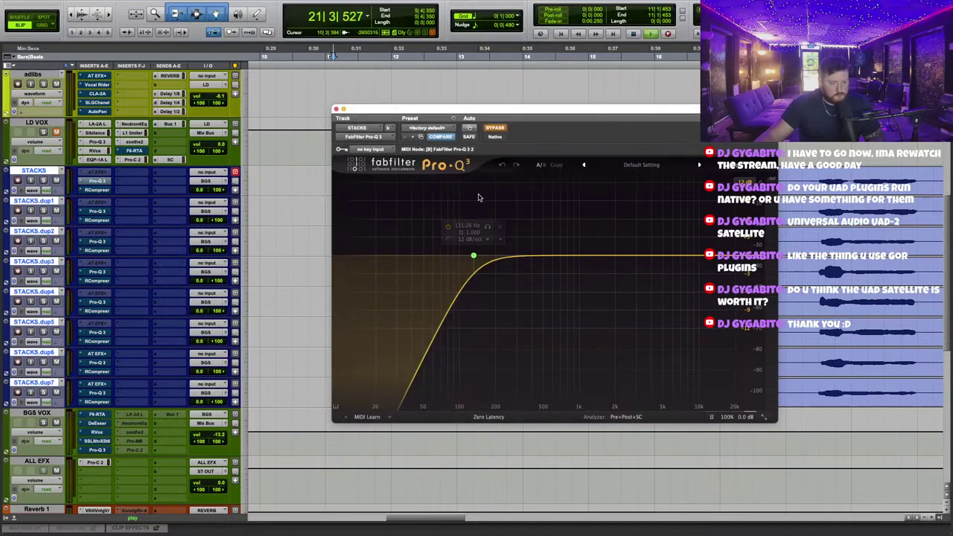
Play from bar 12 and shape the STACKS Pro-Q 3 with a 30 dB/oct low cut at about 237 Hz and a dynamic high shelf near 5 kHz.
click(433, 57)
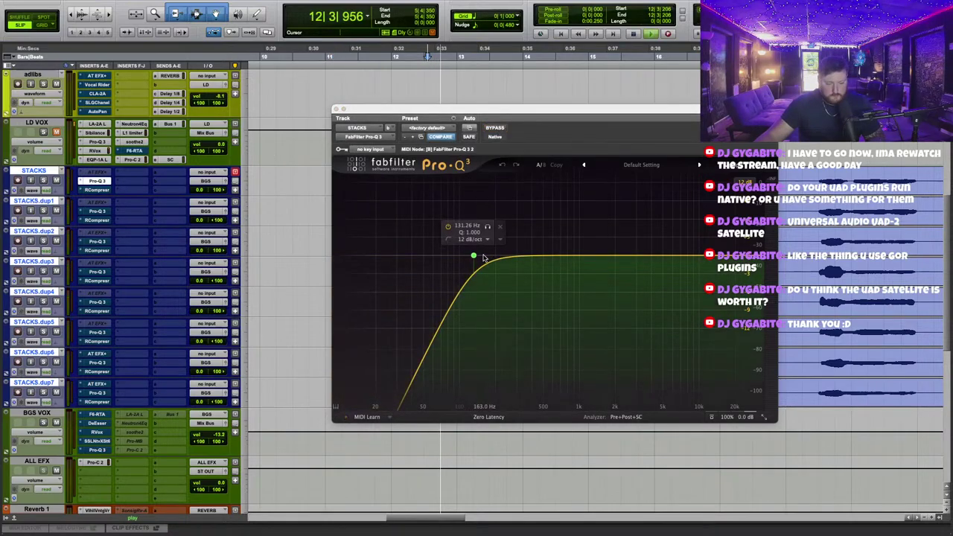
drag(473, 258, 503, 258)
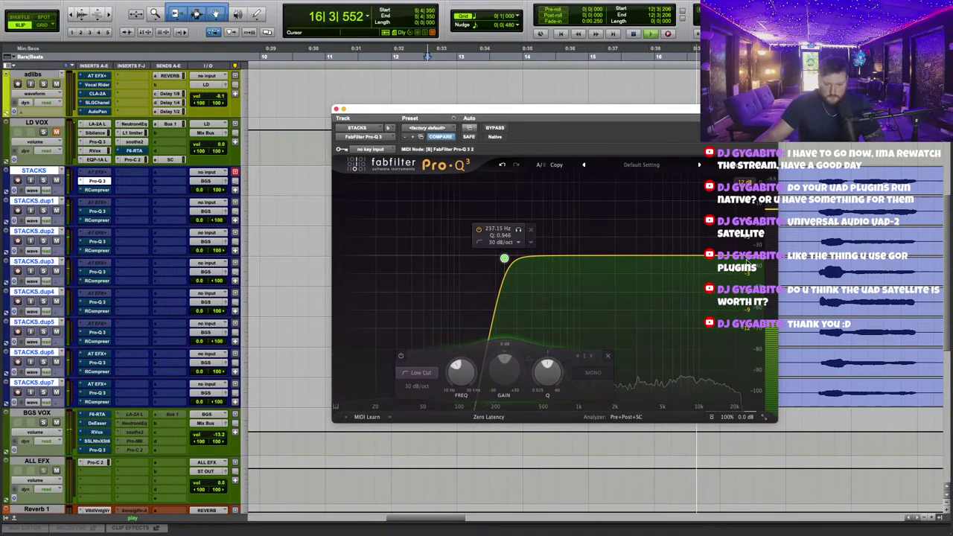
drag(697, 258, 660, 267)
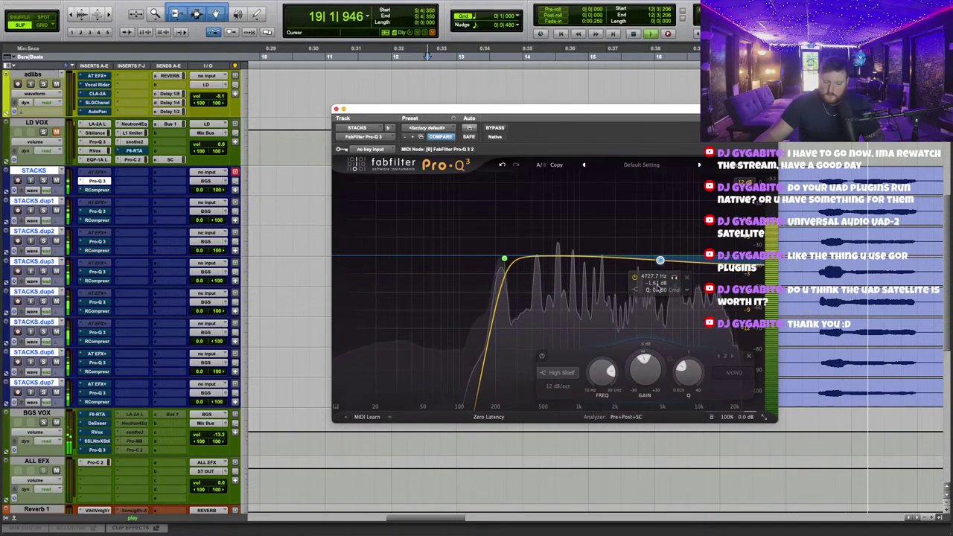
drag(631, 358, 630, 369)
drag(661, 260, 668, 256)
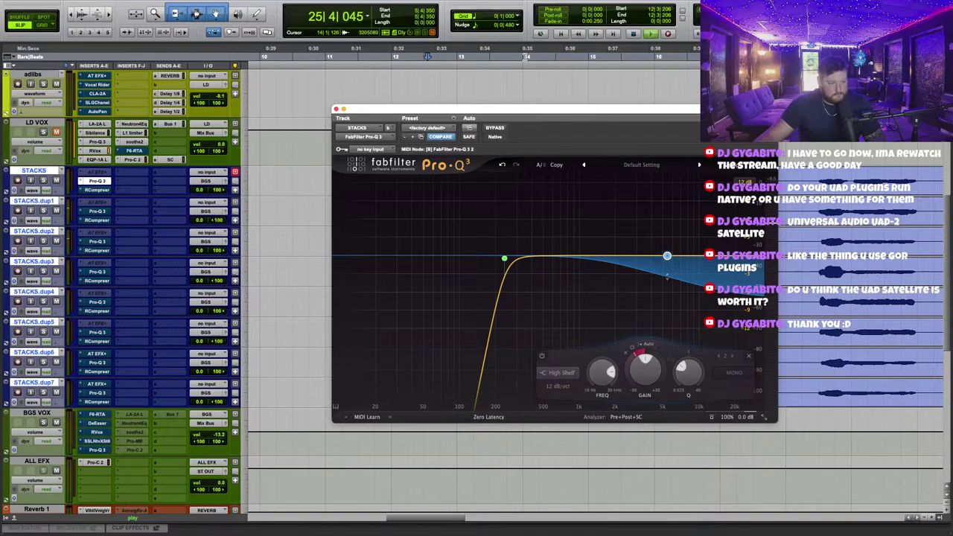
Take Pro-Q 3 out of bypass on STACKS.dup1 through STACKS.dup7 and make AT EFX+ inactive on STACKS.dup6 and STACKS.dup7.
click(97, 211)
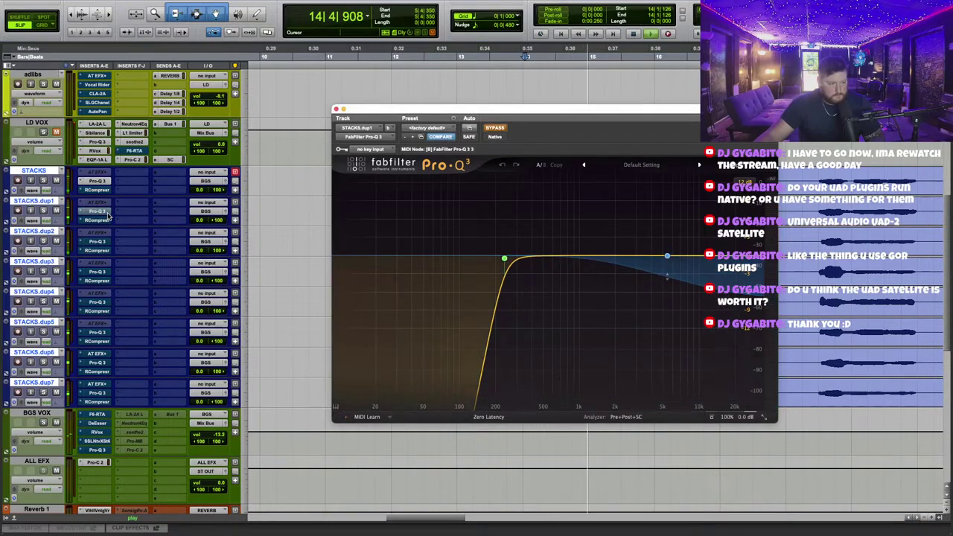
super+click(98, 212)
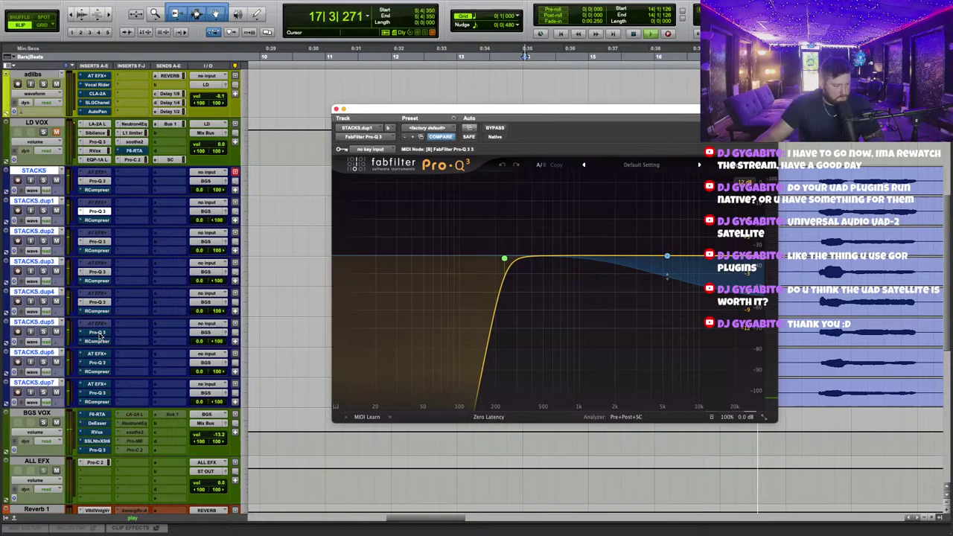
right_click(84, 384)
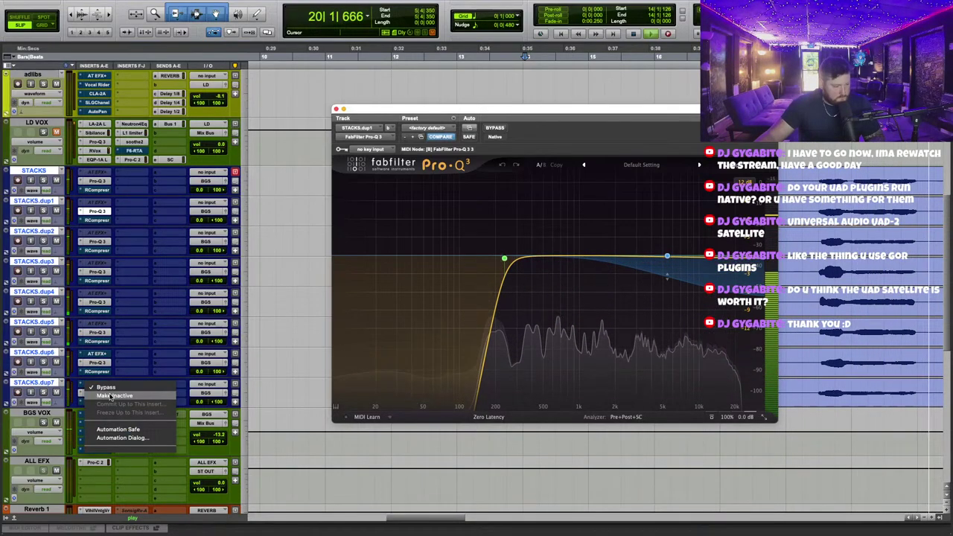
click(111, 396)
right_click(84, 353)
click(110, 365)
Try a bell boost of about 6.8 dB at about 311 Hz in the STACKS Pro-Q 3 and remove the band.
click(97, 182)
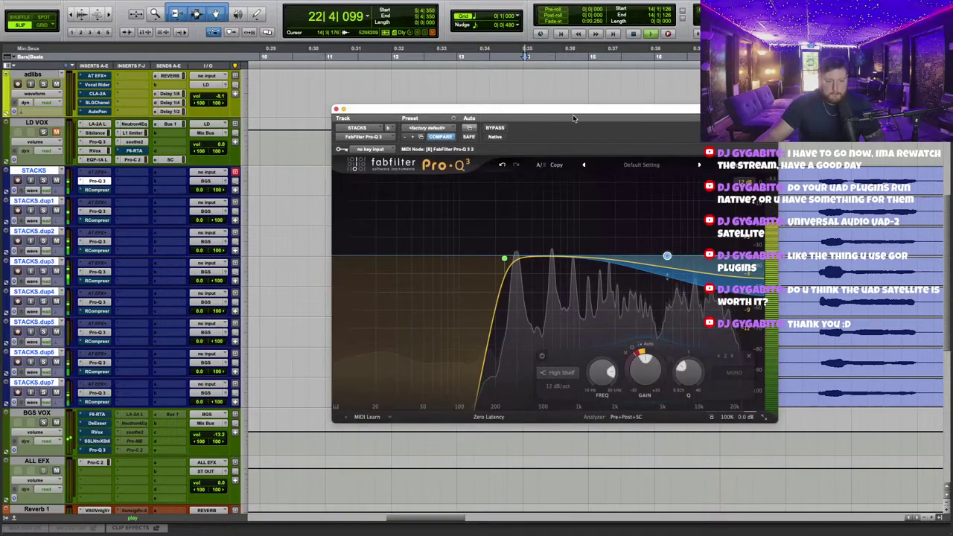
drag(564, 110, 539, 110)
drag(497, 256, 491, 215)
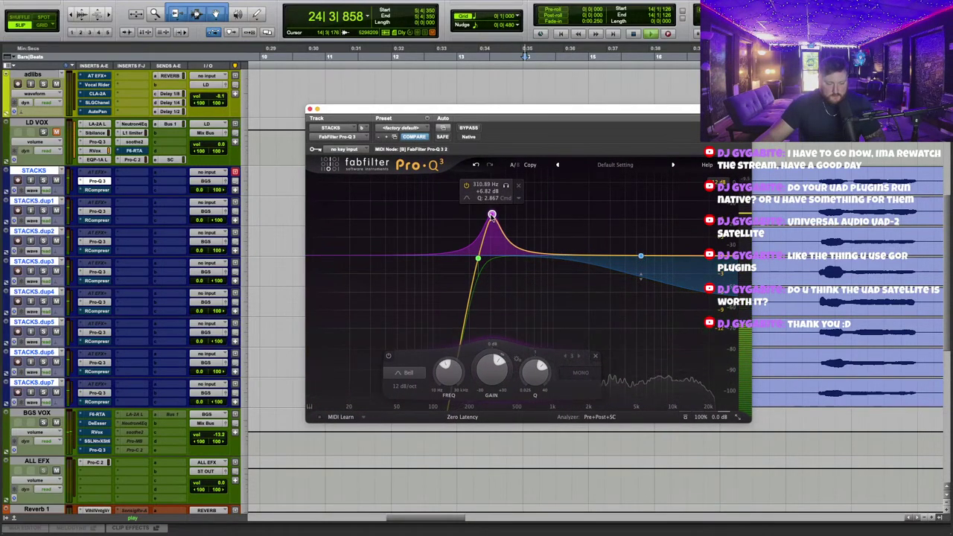
click(519, 187)
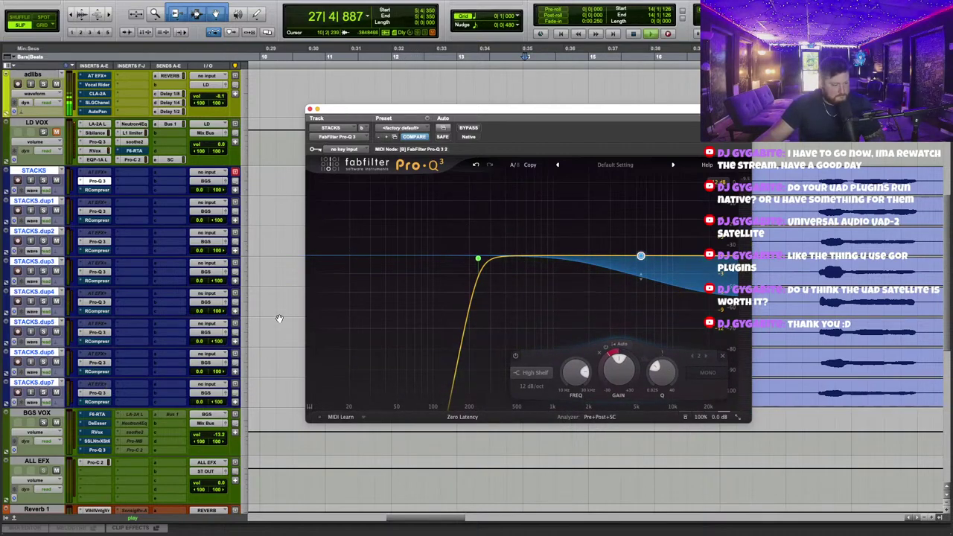
Activate RCompressor on all the STACKS tracks, setting its attack to about 2.16 and its release to about 653.
key(space)
key(space)
click(96, 190)
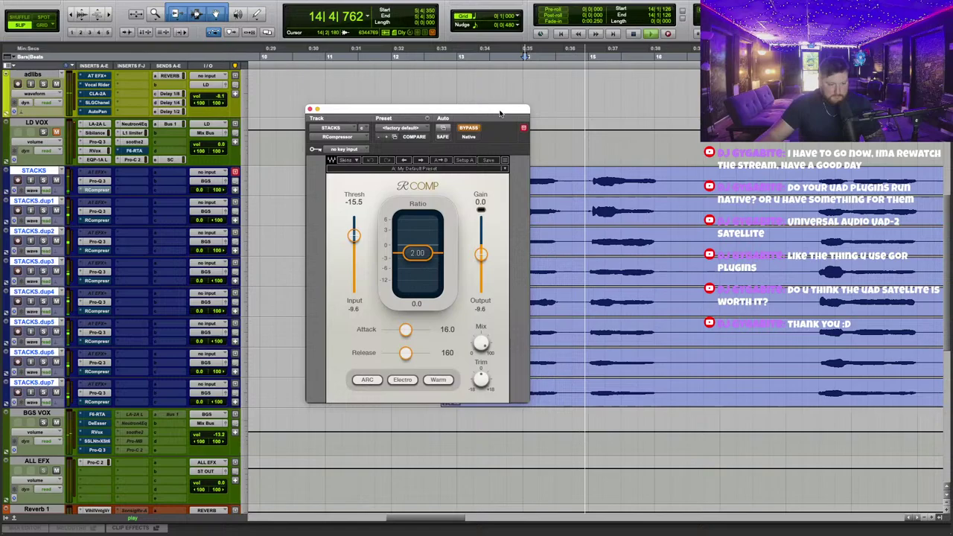
drag(500, 114, 612, 130)
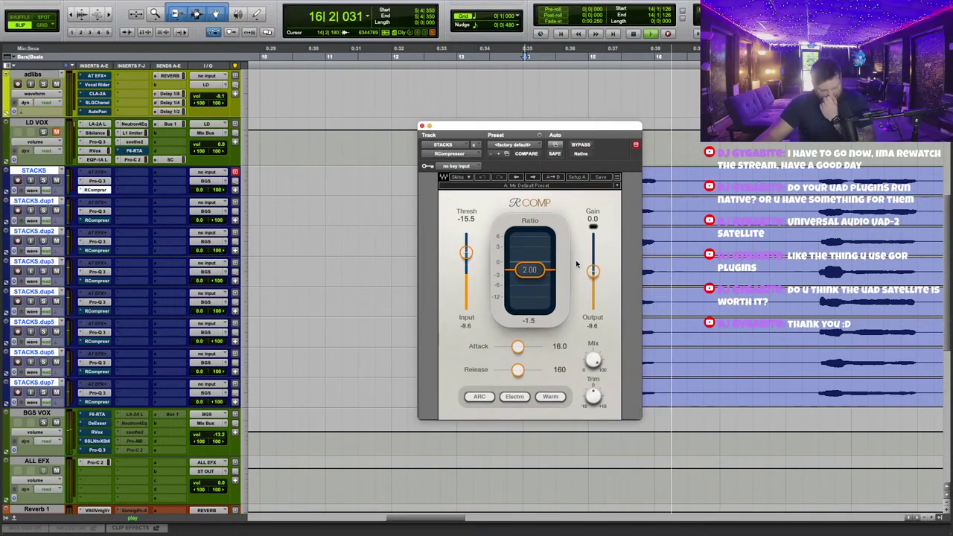
drag(517, 346, 521, 369)
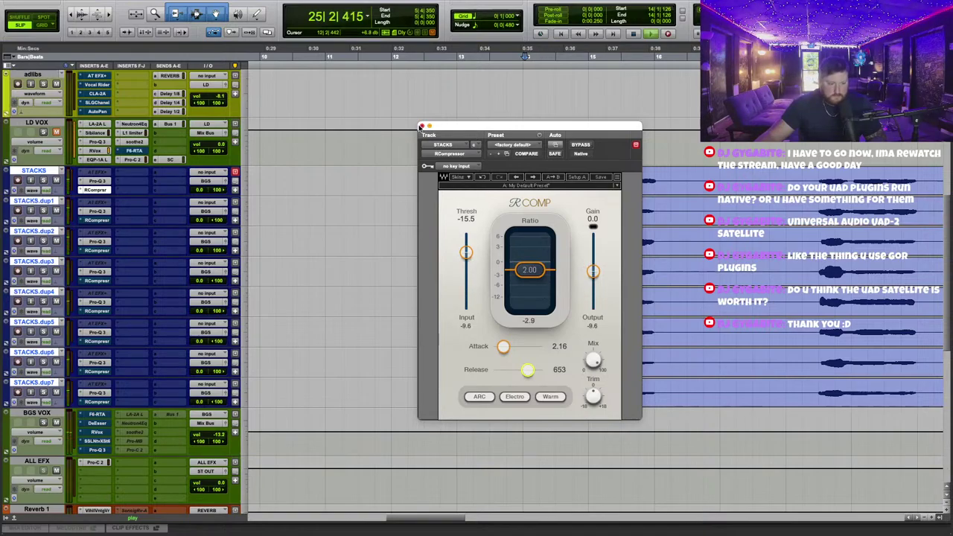
click(420, 126)
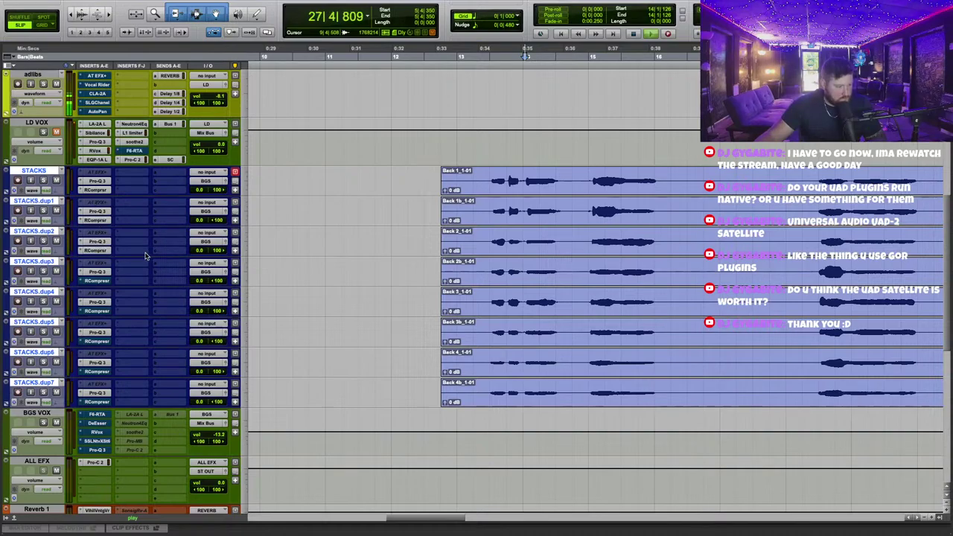
key(space)
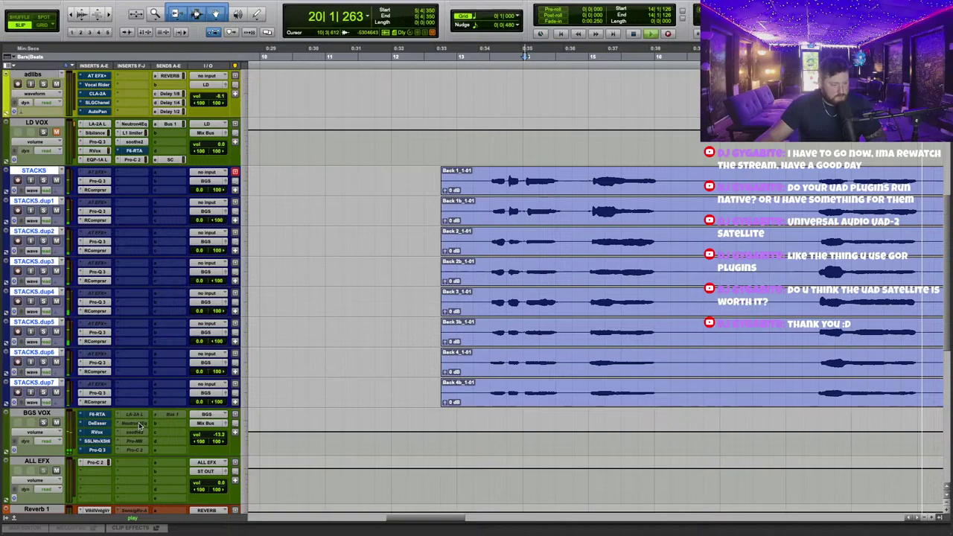
Take F6-RTA out of bypass on BGS VOX and listen to the stacks from bar 12 with its display open.
click(101, 415)
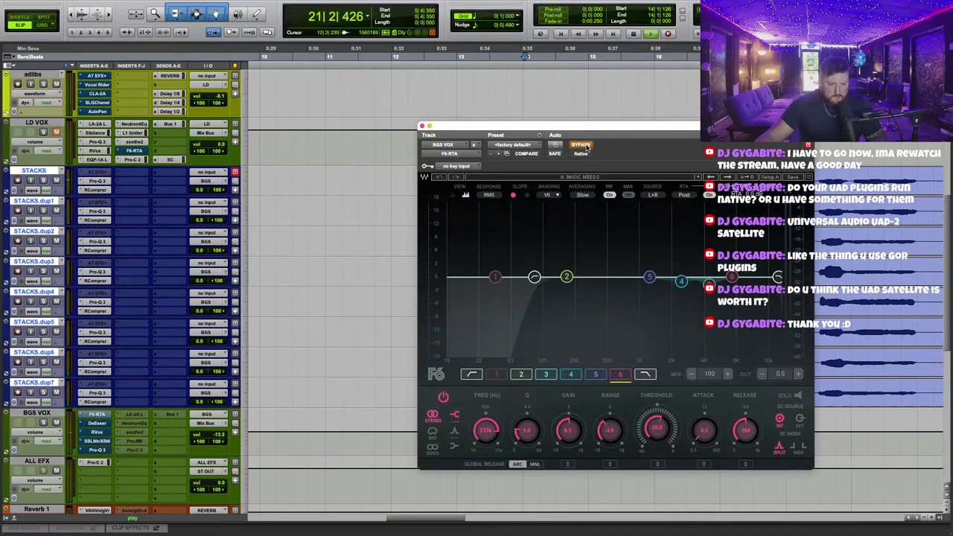
click(585, 147)
click(422, 126)
key(space)
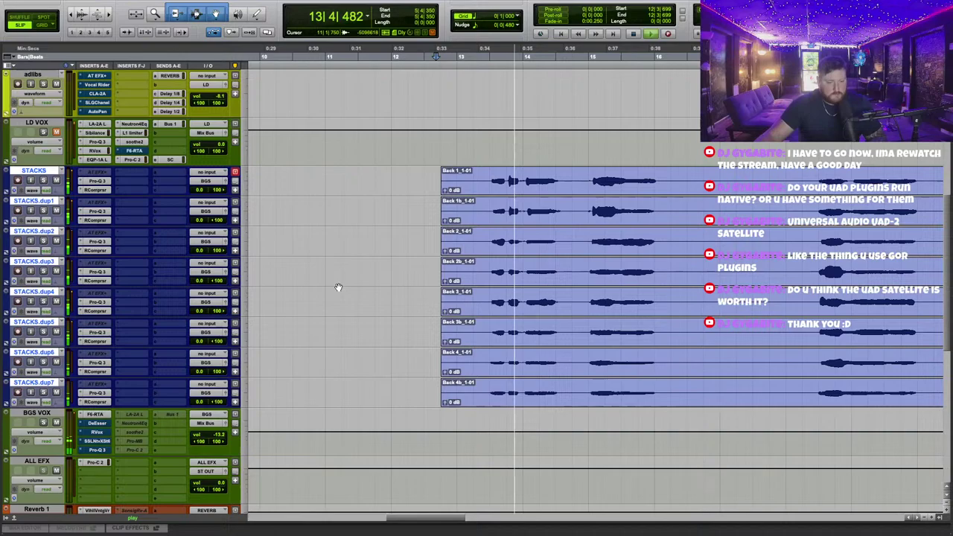
click(95, 413)
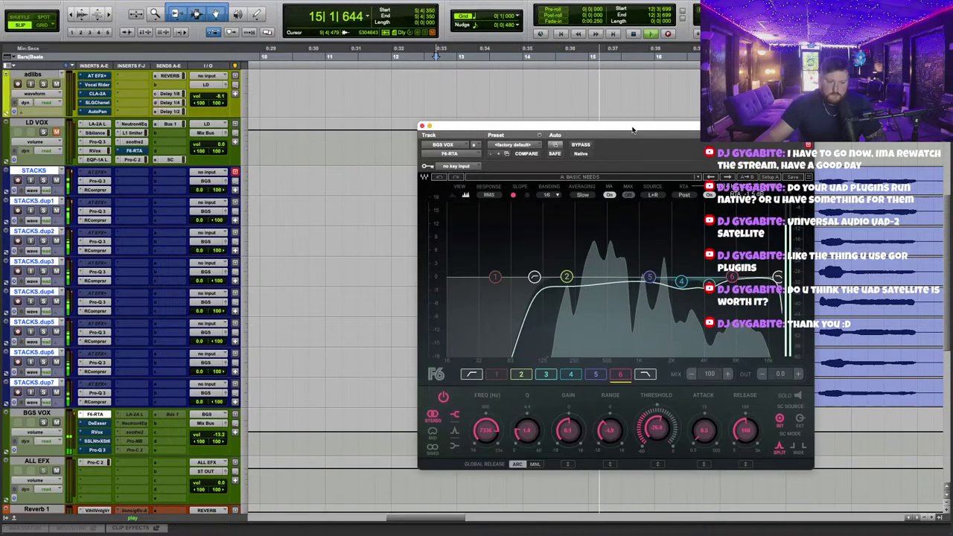
drag(632, 130, 555, 110)
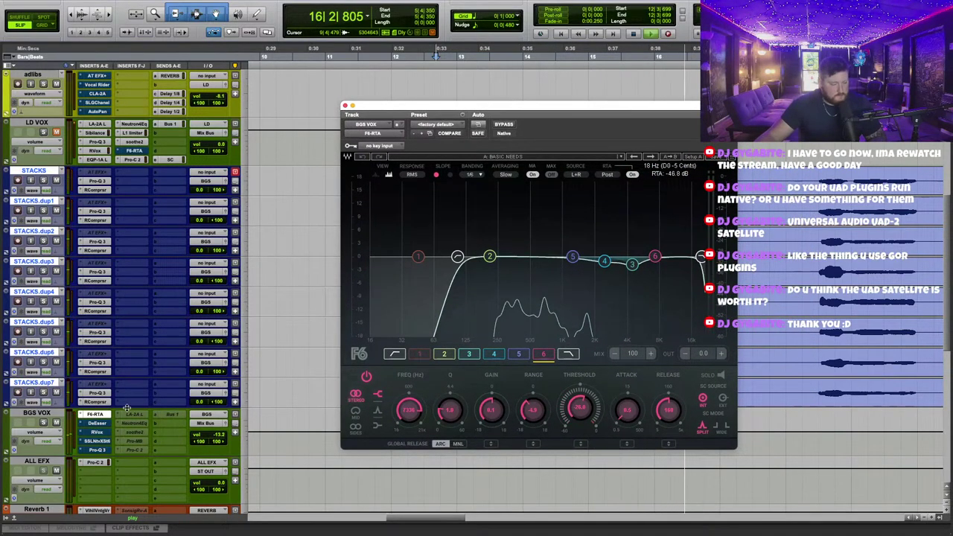
Check the inactive LA-2A on BGS VOX and take the track's DeEsser out of bypass.
drag(100, 451, 139, 417)
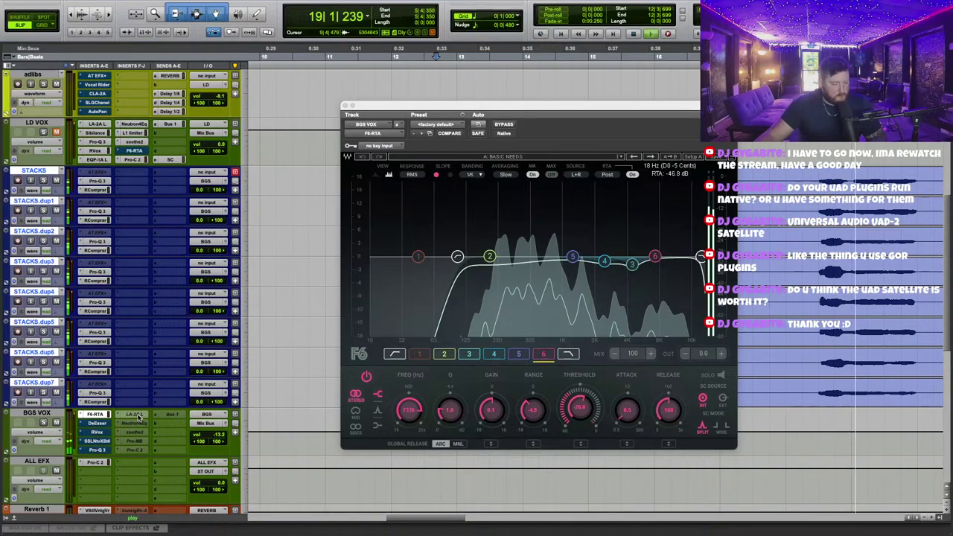
click(137, 415)
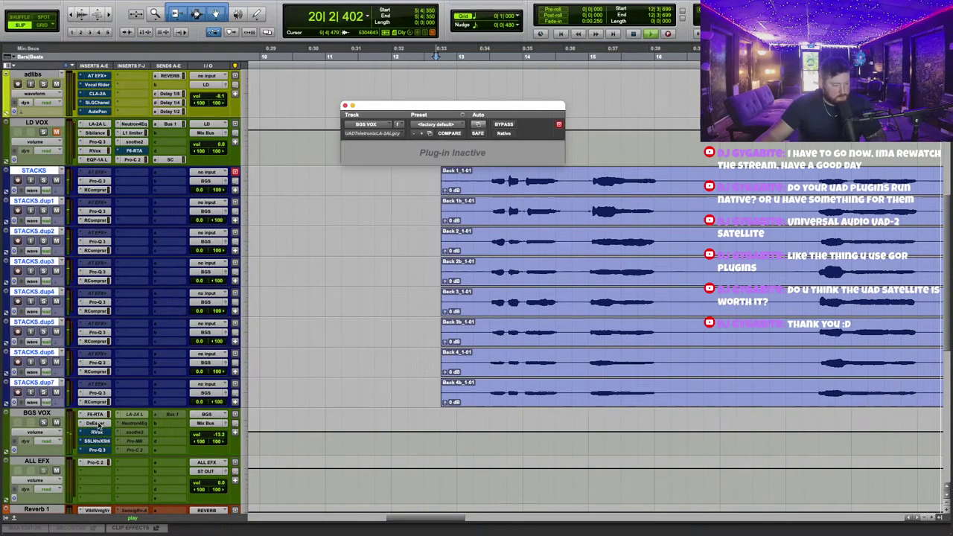
drag(98, 425, 96, 423)
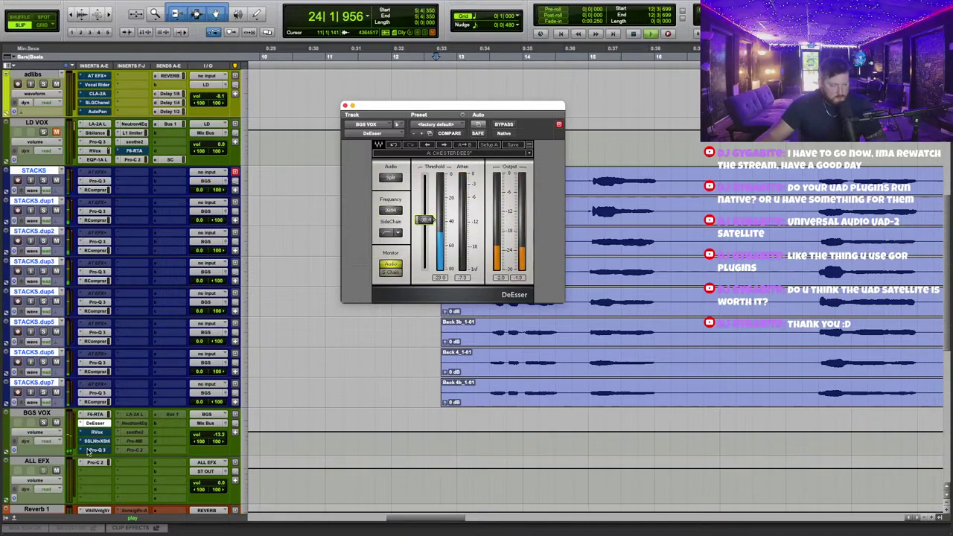
Reorder the BGS VOX inserts, moving RVox to slot F in place of LA-2A and Pro-Q 3 to slot C.
click(97, 451)
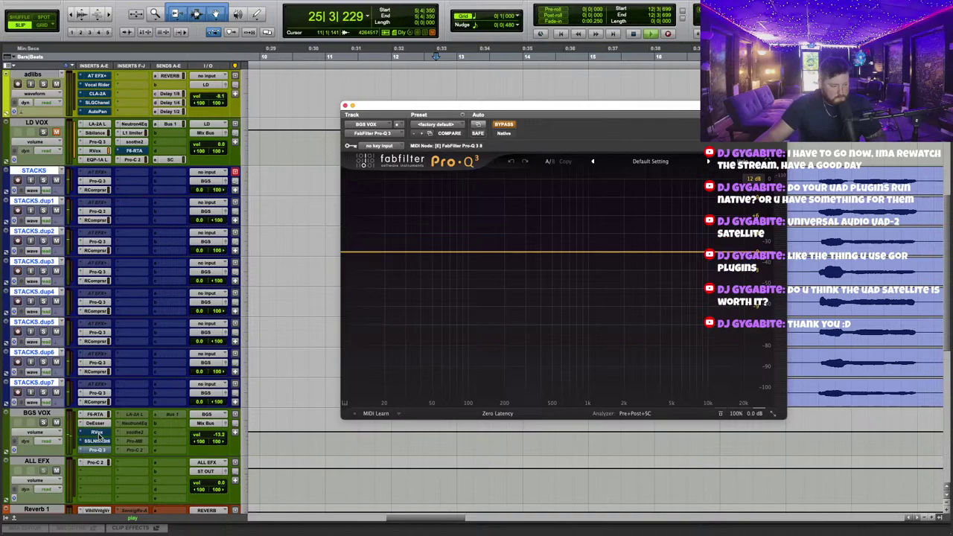
drag(99, 434, 137, 426)
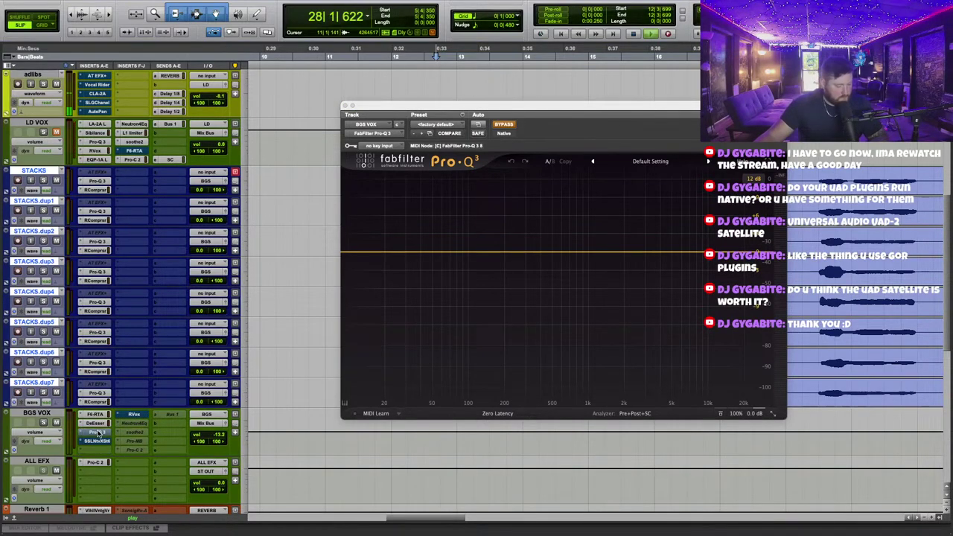
Activate Pro-Q 3 on BGS VOX, play from bar 45 and select the short background phrase between bars 45 and 47.
key(r)
drag(693, 100, 704, 334)
click(583, 61)
drag(566, 202, 619, 202)
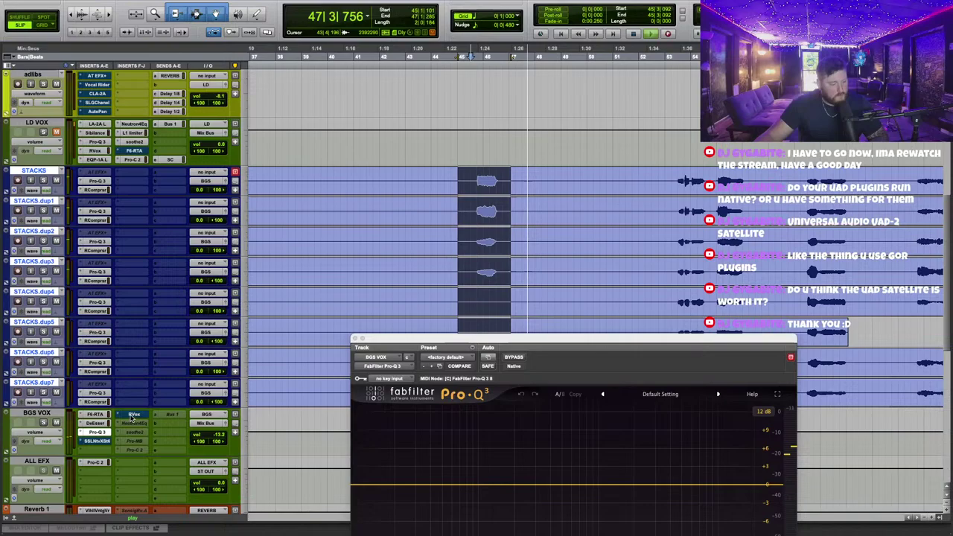
Turn off Group 1 and select the bar 45 phrase on STACKS and STACKS.dup1, followed by STACKS.dup2 and STACKS.dup3.
double_click(2, 353)
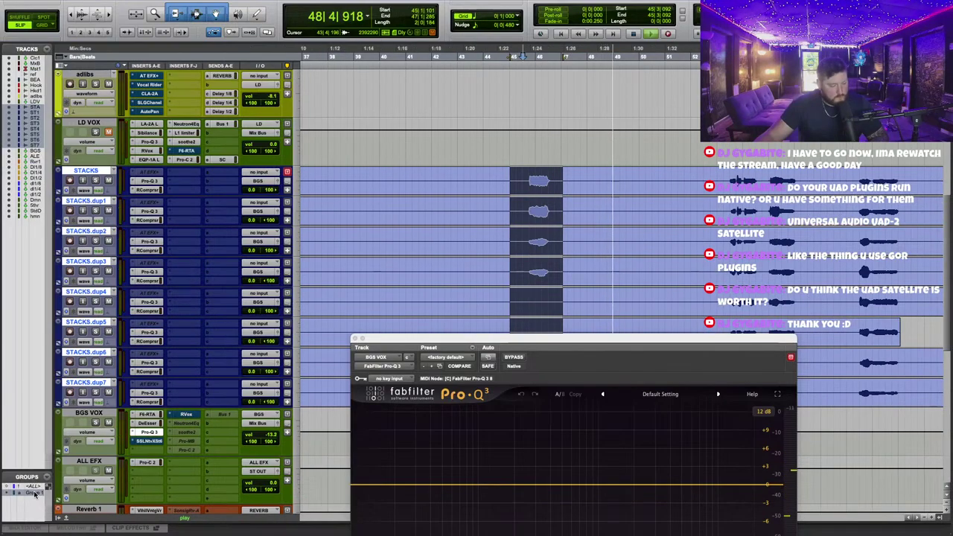
drag(496, 186, 564, 214)
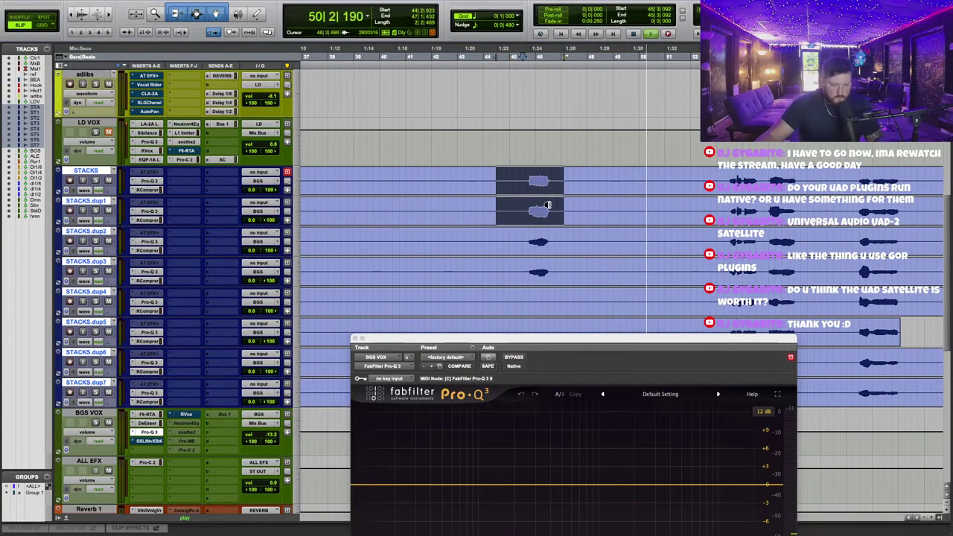
drag(507, 240, 558, 259)
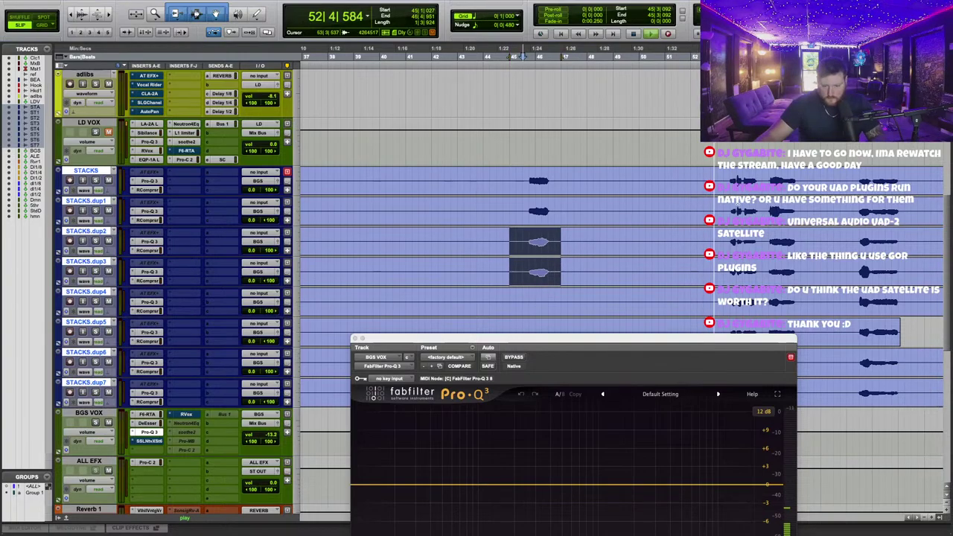
Add a narrow bell cut of about -1.8 dB near 655 Hz, Q about 6.5, in BGS VOX's Pro-Q 3 while playing from bar 53.
scroll(608, 198, down, 2)
scroll(608, 198, right, 5)
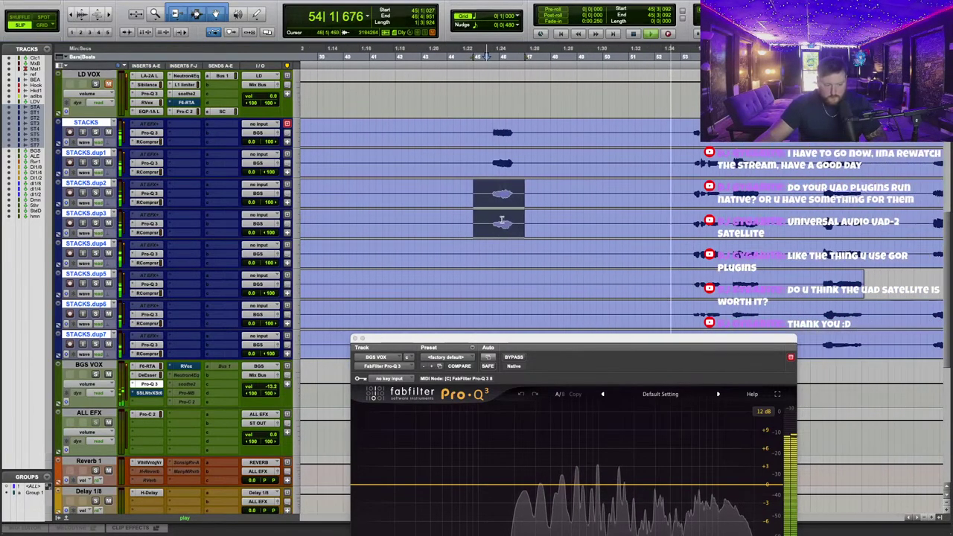
drag(529, 339, 529, 171)
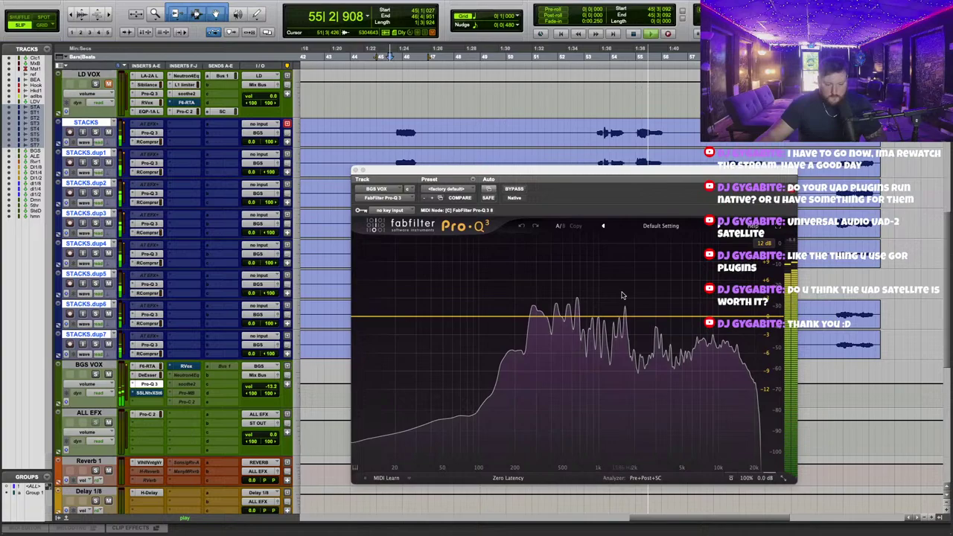
drag(576, 315, 575, 300)
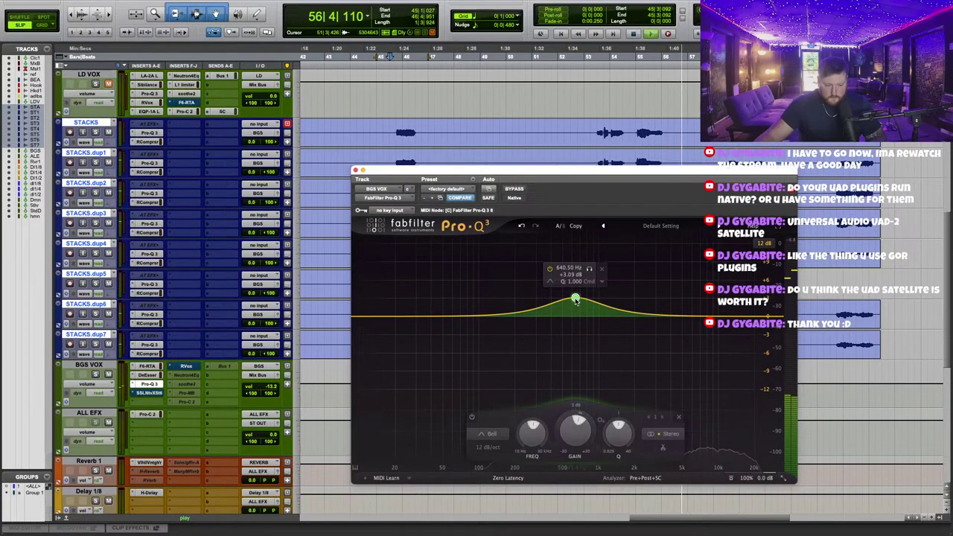
click(591, 137)
key(space)
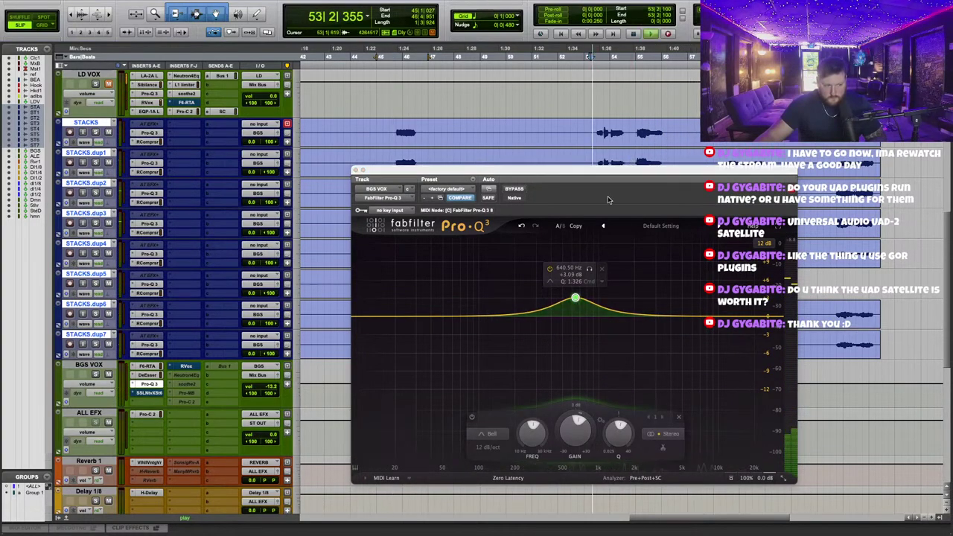
drag(573, 299, 577, 334)
scroll(574, 266, up, 8)
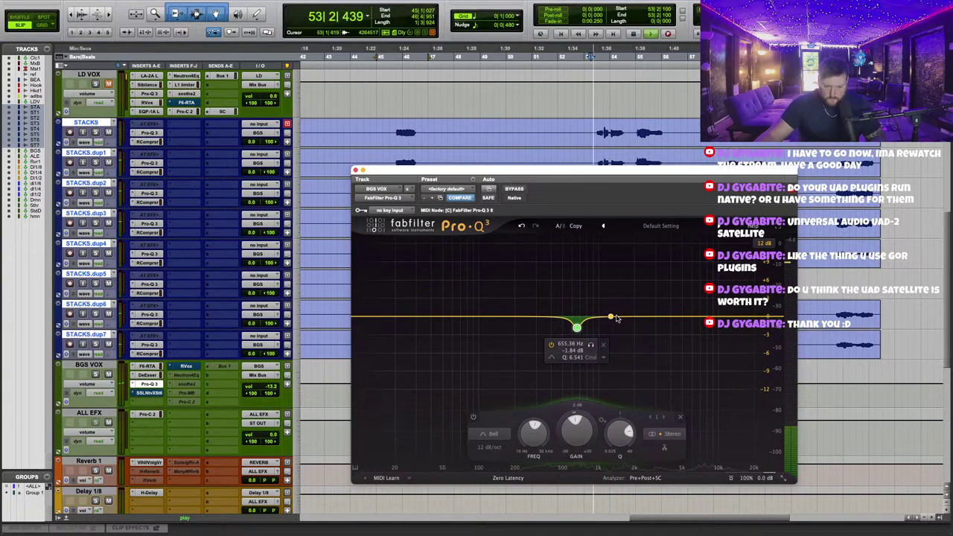
Add a narrow cut of about -1.55 dB near 3.3 kHz and two narrow low-mid cuts below the 655 Hz band.
click(673, 309)
drag(672, 307, 660, 326)
key(space)
key(space)
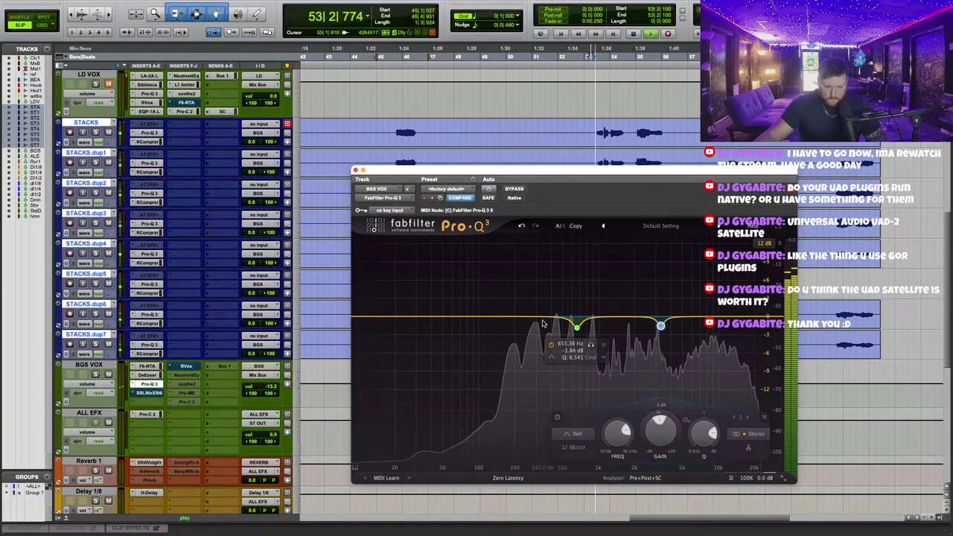
mouse_move(540, 316)
mouse_down()
mouse_move(540, 292)
mouse_move(569, 311)
mouse_move(560, 245)
mouse_move(558, 326)
mouse_move(534, 295)
mouse_move(541, 246)
mouse_move(541, 332)
mouse_up()
key(space)
key(space)
scroll(533, 291, up, 10)
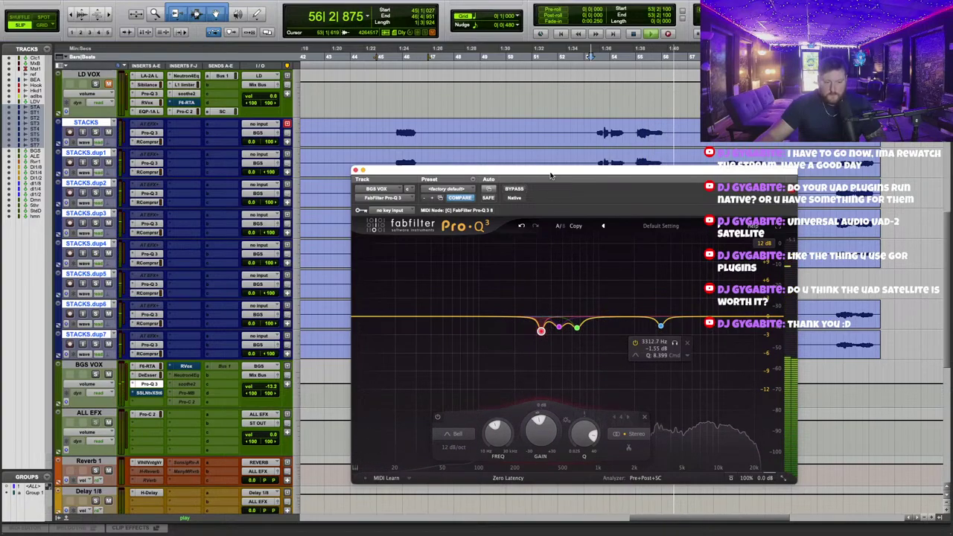
Add a 12 dB/oct low cut at about 145 Hz to the BGS VOX Pro-Q 3 and close the plug-in.
drag(559, 171, 533, 168)
click(473, 314)
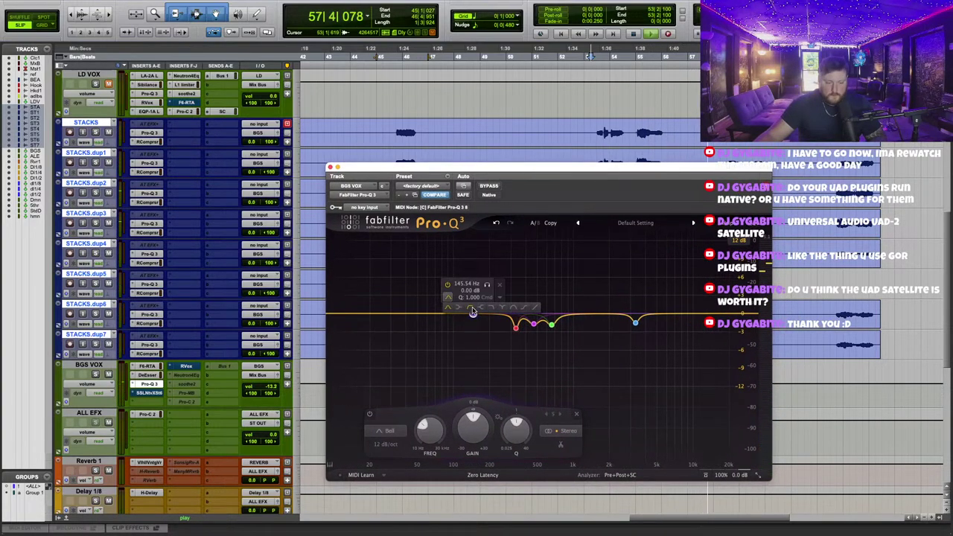
click(471, 308)
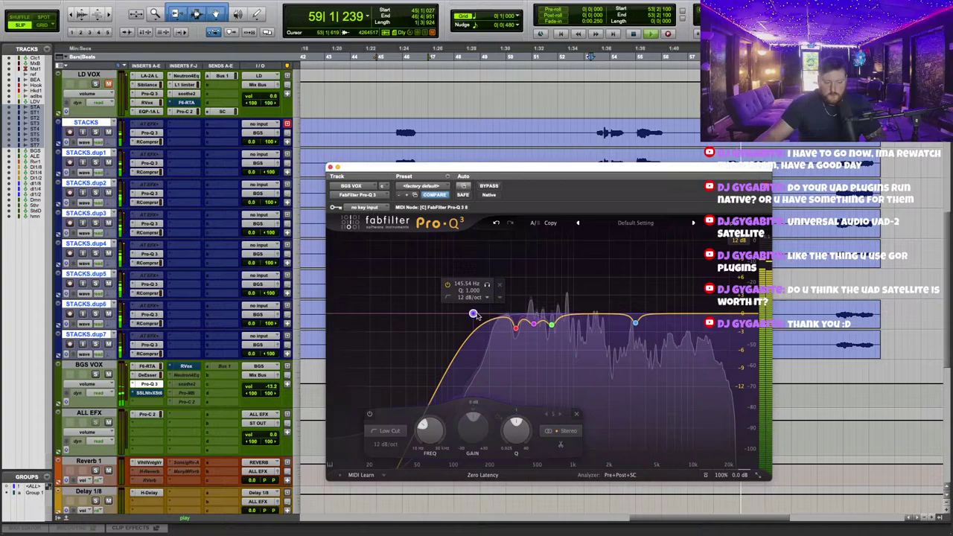
click(330, 167)
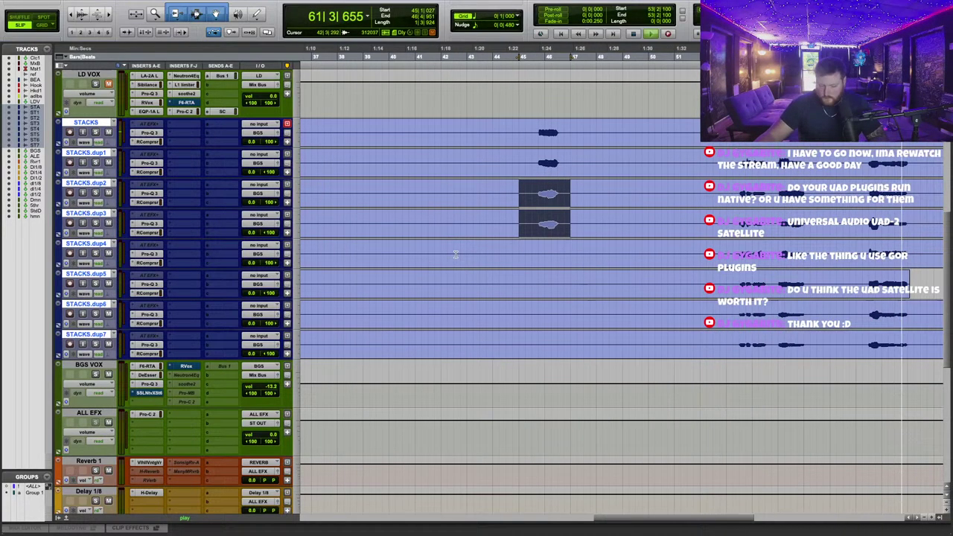
Play the backgrounds from bar 13 and set BGS VOX's X-Saturator to 40% mix and -7.6 dB output gain.
scroll(387, 95, left, 15)
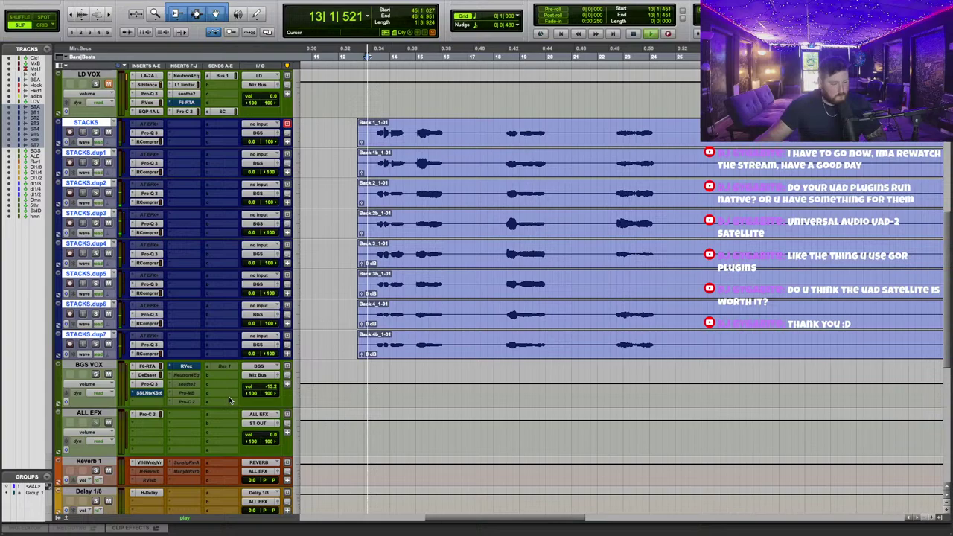
click(149, 393)
drag(569, 363, 569, 361)
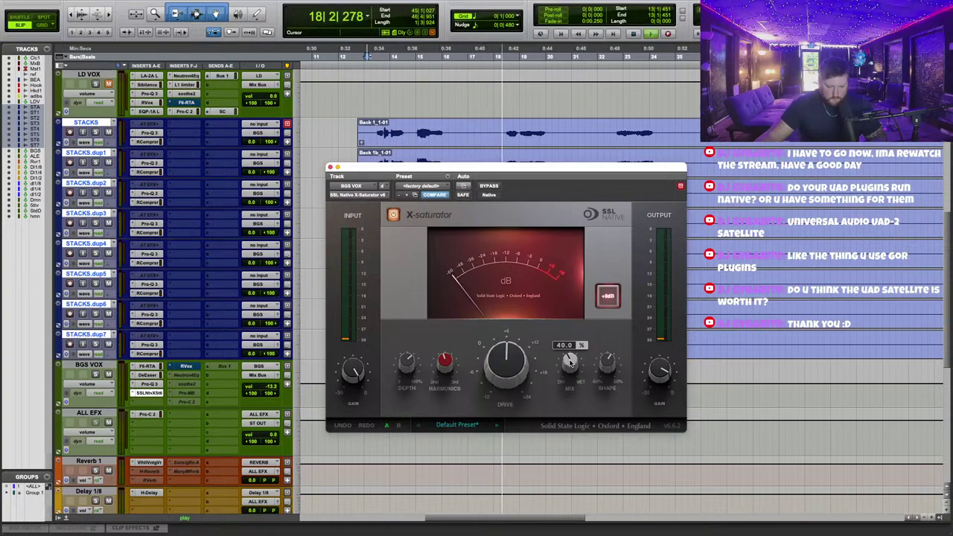
mouse_move(673, 381)
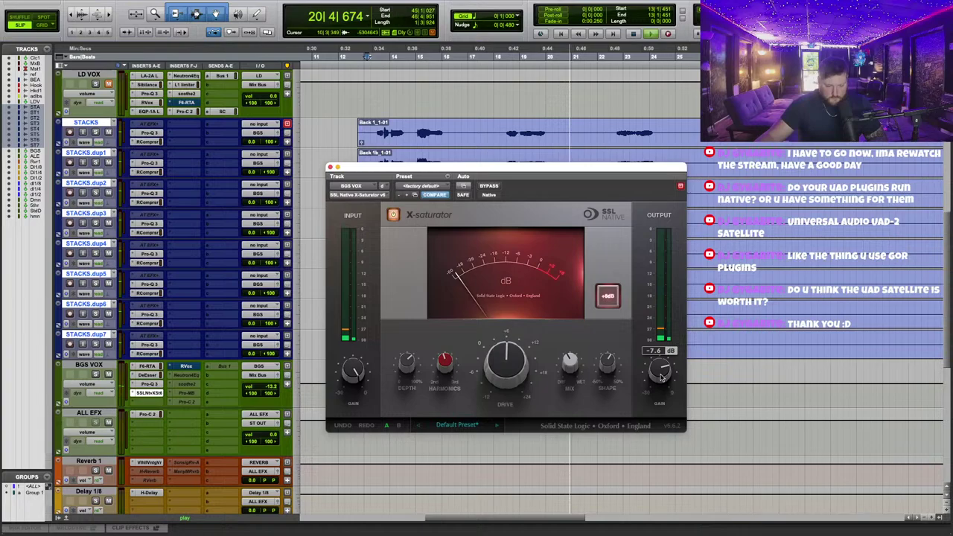
Make the inactive Pro-C 2 and soothe2 inserts on BGS VOX active.
right_click(188, 385)
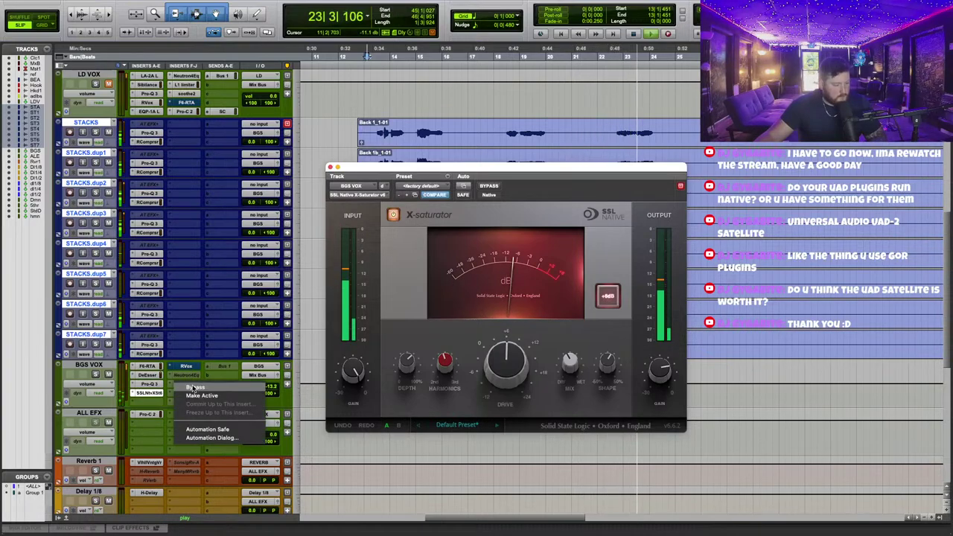
click(165, 409)
right_click(187, 402)
click(199, 416)
right_click(187, 393)
click(198, 405)
right_click(187, 384)
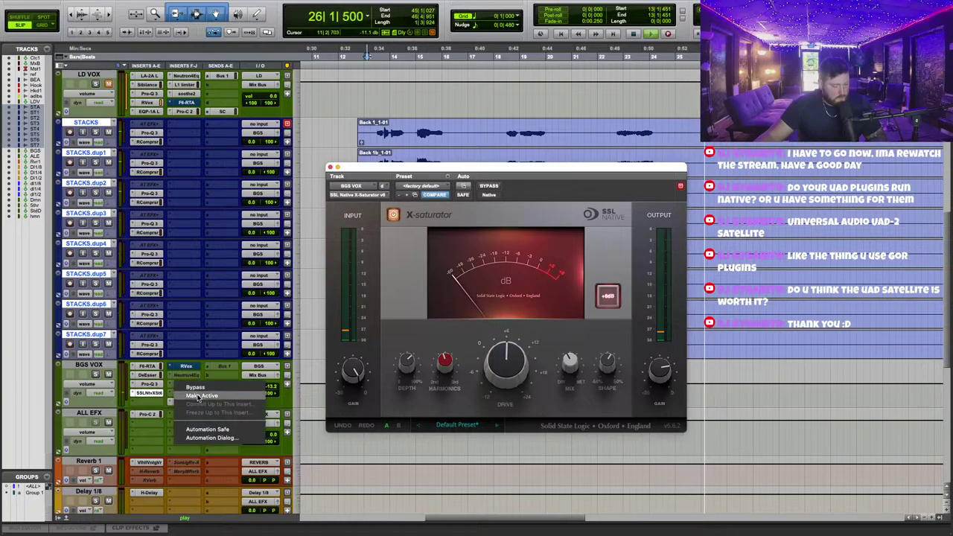
click(196, 395)
Move RVox to insert slot E on BGS VOX, then activate the Neutron 4 EQ and move it to slot F.
drag(189, 95, 149, 402)
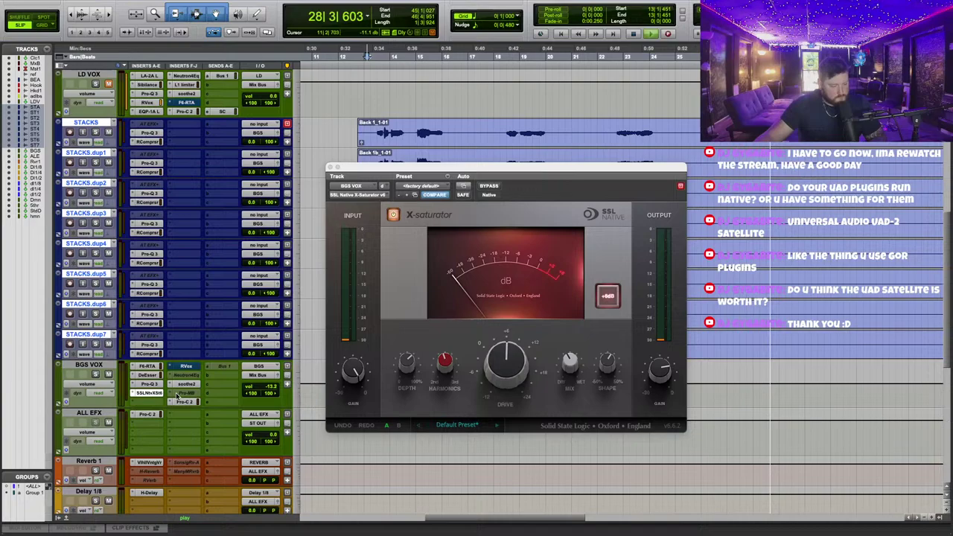
right_click(187, 378)
click(196, 389)
drag(186, 377, 185, 367)
Remove the inactive Pro-MB insert from BGS VOX and close the X-Saturator.
click(169, 395)
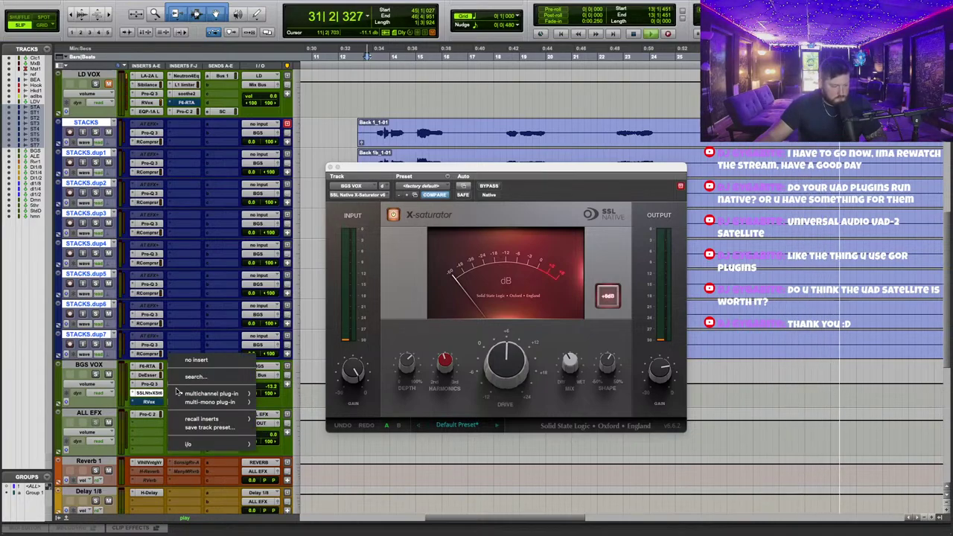
click(201, 360)
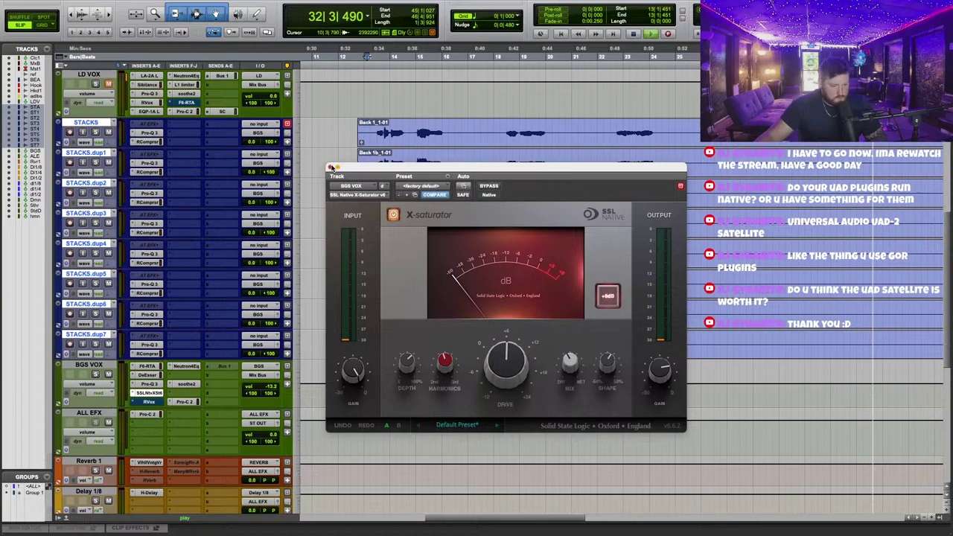
click(329, 167)
Copy Vocal Rider, Pro-MB and the Renaissance Compressor from the hook tracks onto adlibs, replacing its inserts in slots A to C.
scroll(371, 361, up, 4)
scroll(441, 204, left, 4)
scroll(450, 212, right, 7)
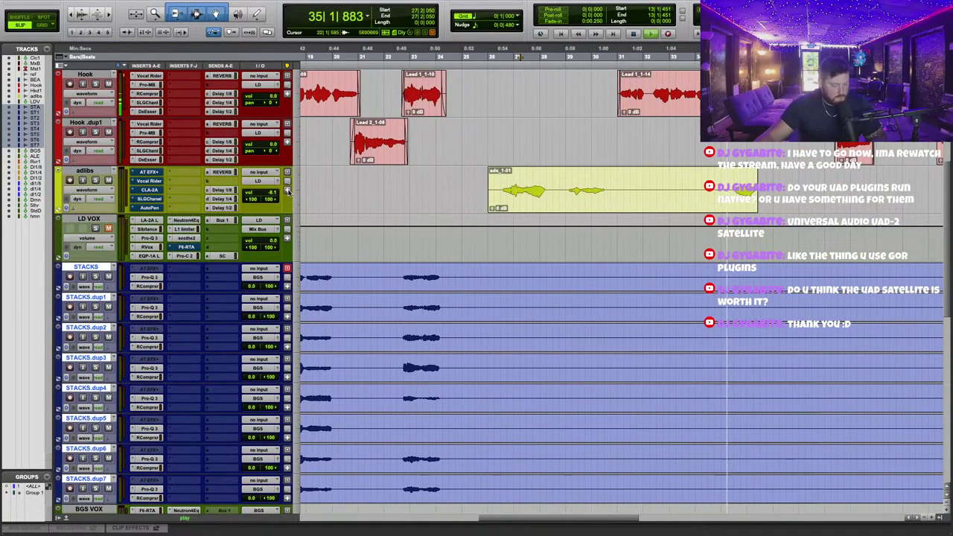
drag(148, 123, 153, 172)
drag(152, 136, 154, 192)
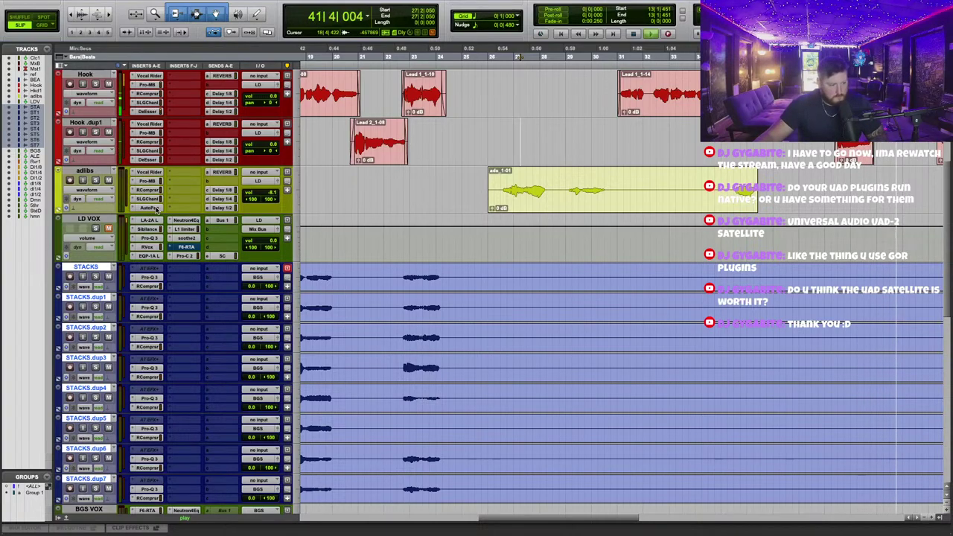
Play from bar 25 and add a fade-in of about two beats to the start of the adlibs clip at bar 26.
click(465, 57)
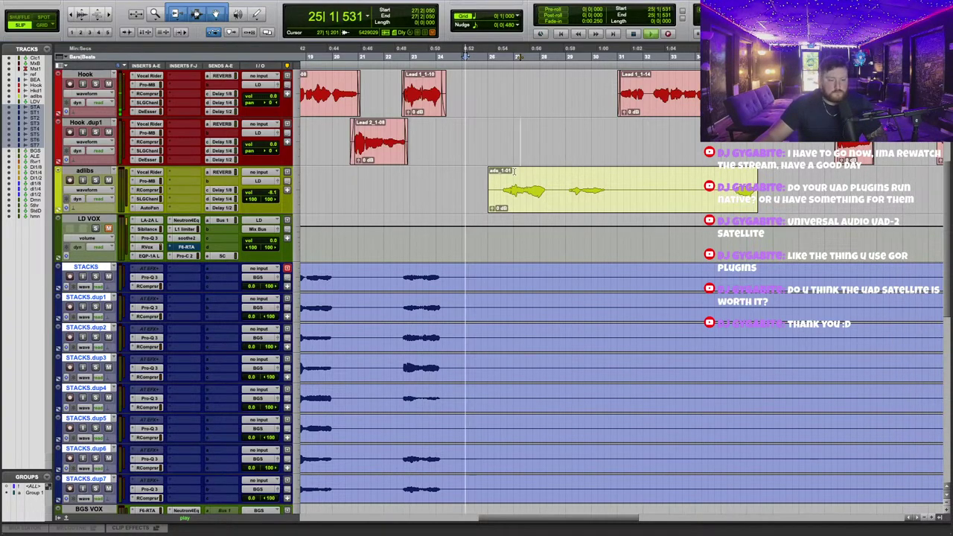
key(t)
scroll(538, 167, right, 3)
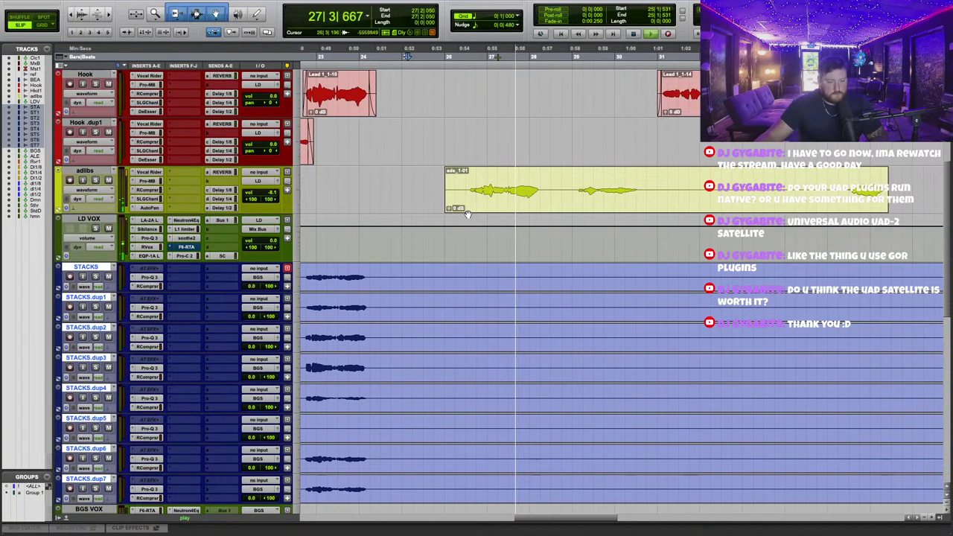
drag(446, 169, 467, 179)
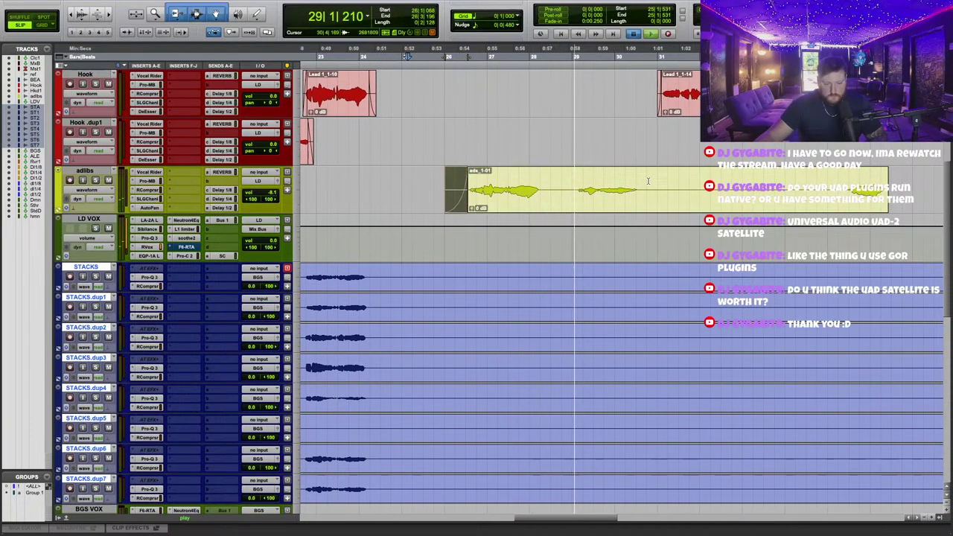
Insert CLA Vocals (stereo) in slot F of the adlibs track.
click(180, 173)
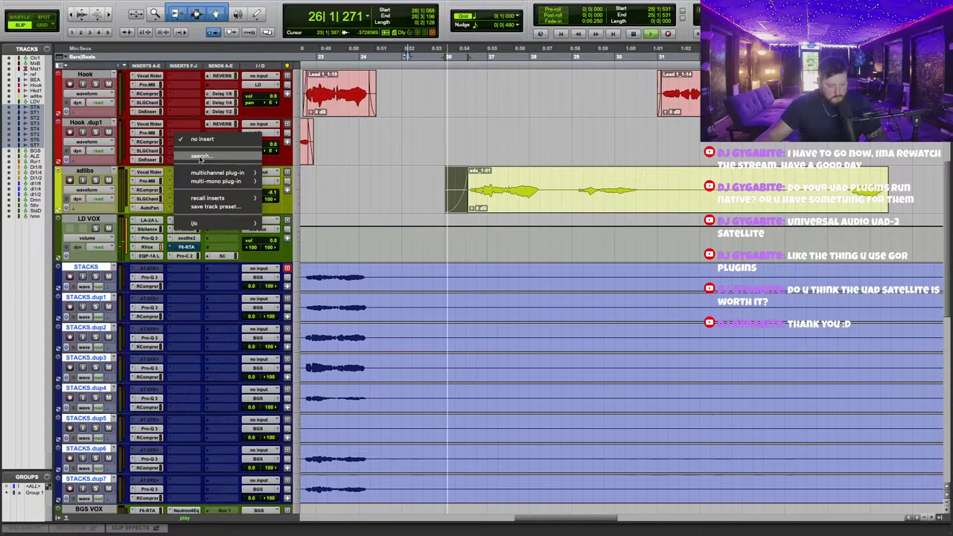
text(v)
key(BackSpace)
text(cla)
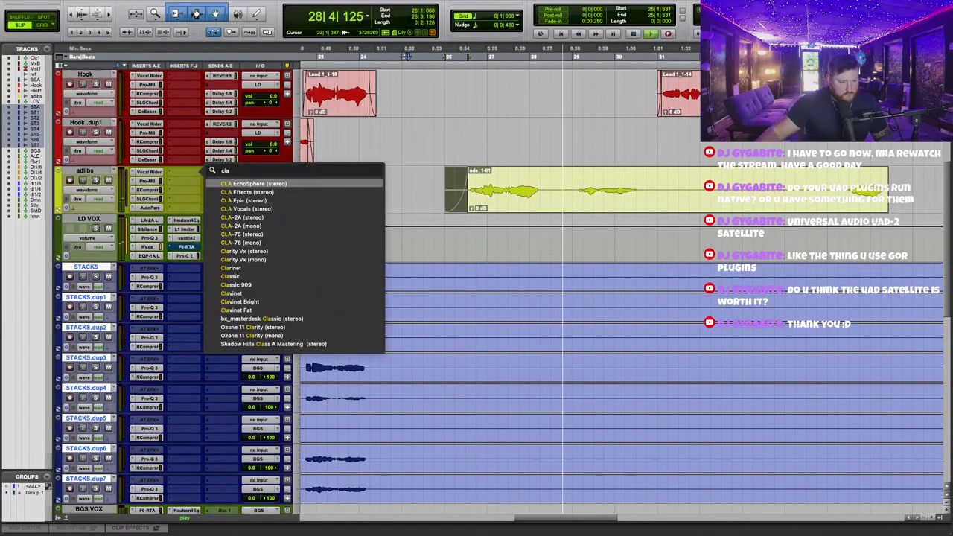
click(273, 209)
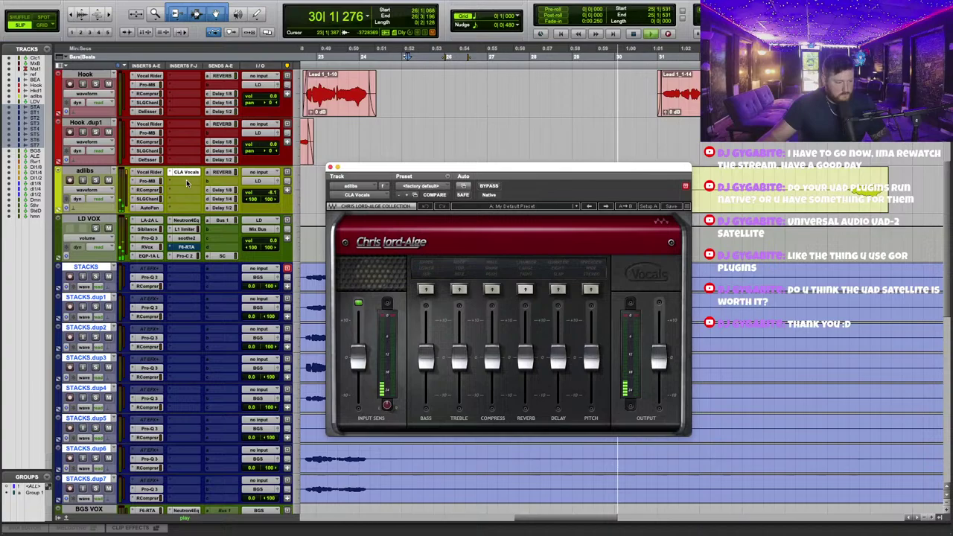
Insert CLA Effects (stereo) in slot G of the adlibs track and move its window clear of the inserts.
click(195, 176)
click(200, 165)
text(cla)
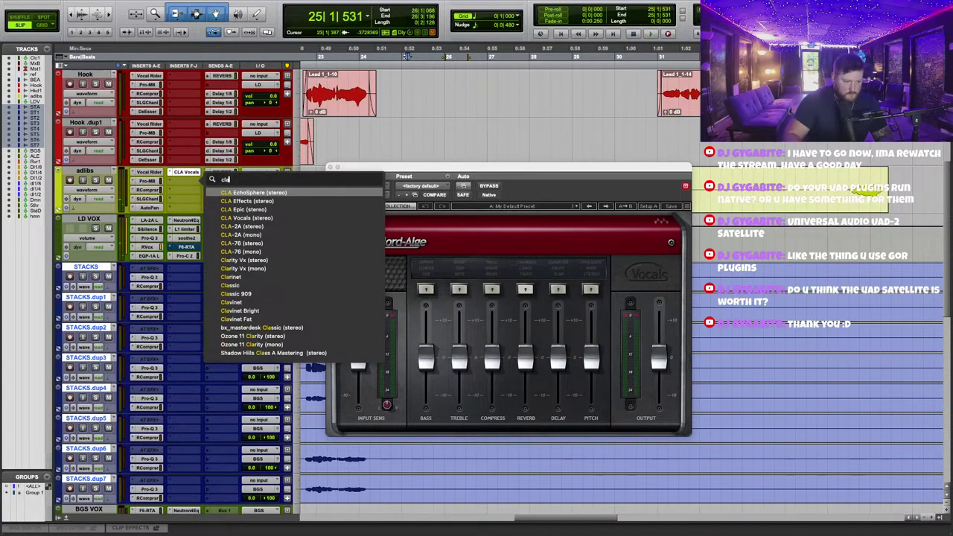
click(271, 201)
drag(429, 169, 434, 200)
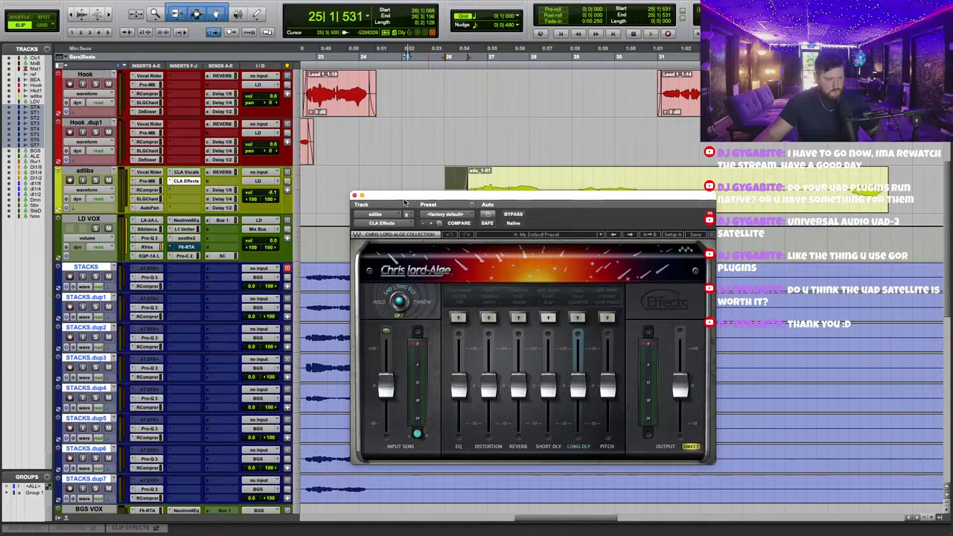
Open CLA Vocals on adlibs and audition the ad-lib from bar 25.
click(424, 56)
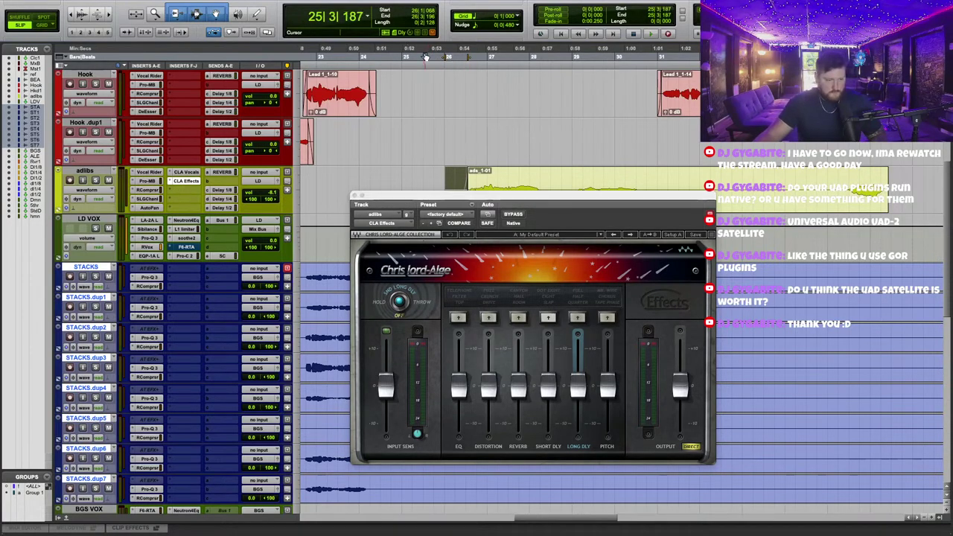
click(187, 172)
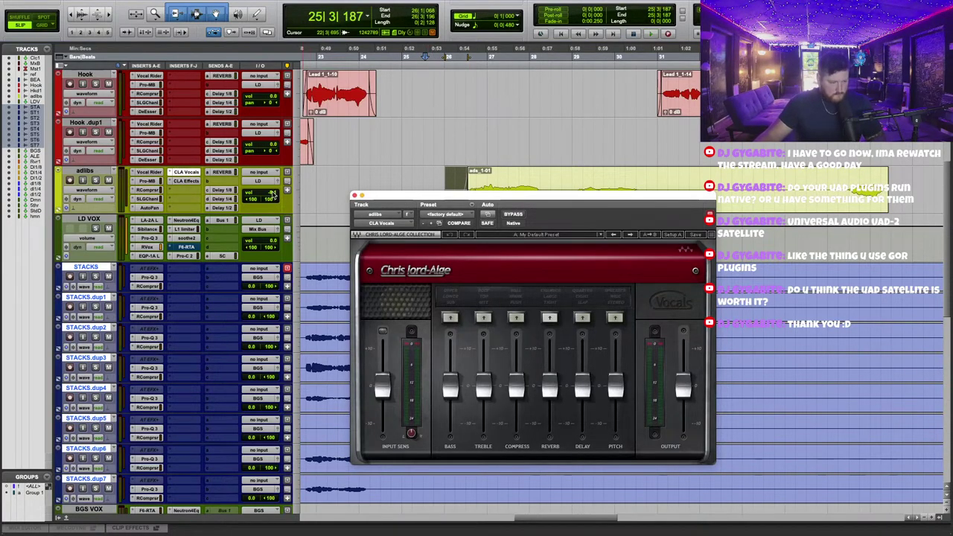
drag(363, 205, 426, 239)
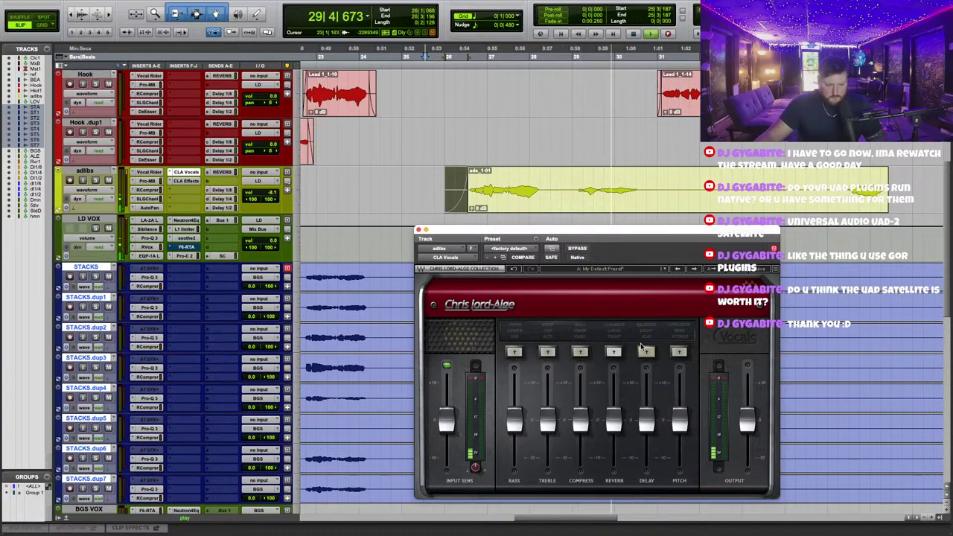
click(436, 56)
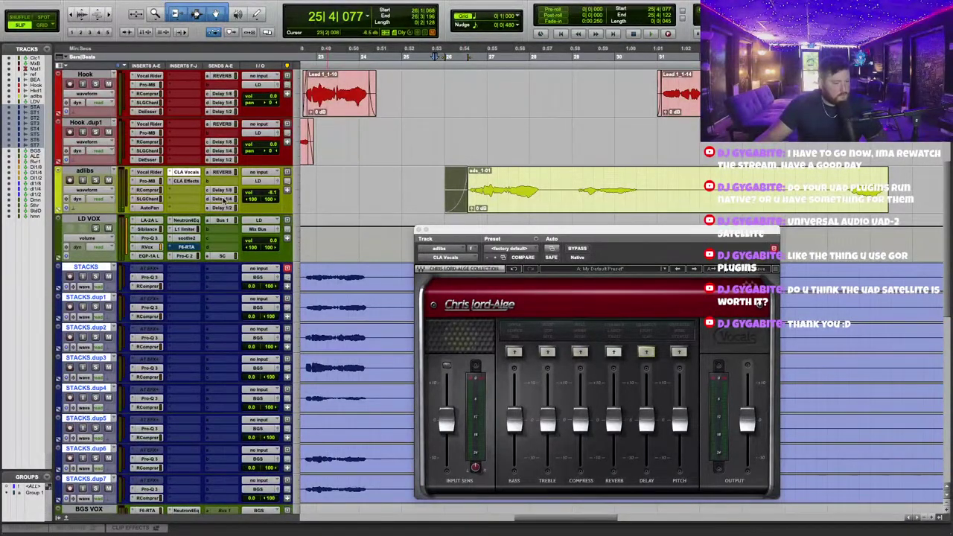
Shift CLA Vocals and CLA Effects down to slots G and H on adlibs and insert Yak Delay (stereo) in slot F.
drag(186, 175, 187, 182)
click(188, 173)
click(197, 157)
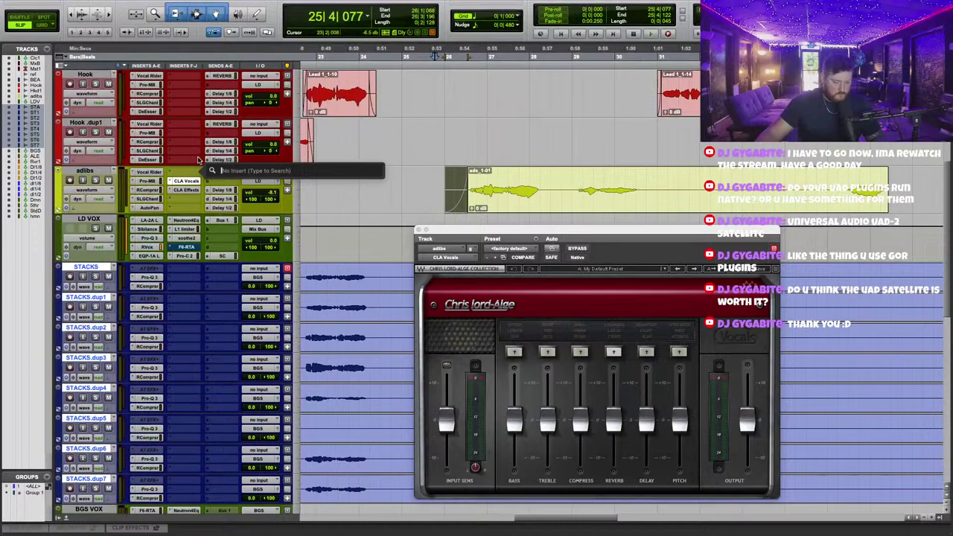
text(yak)
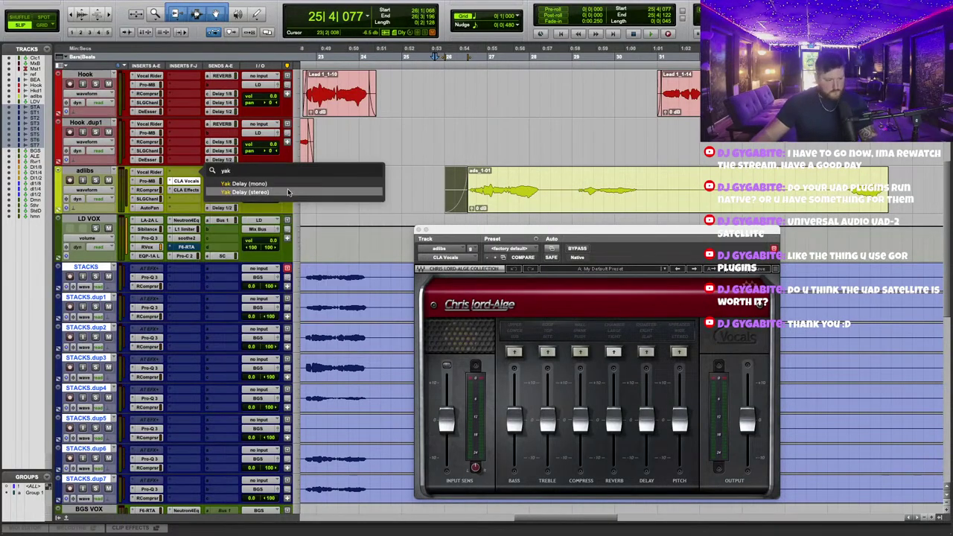
click(268, 193)
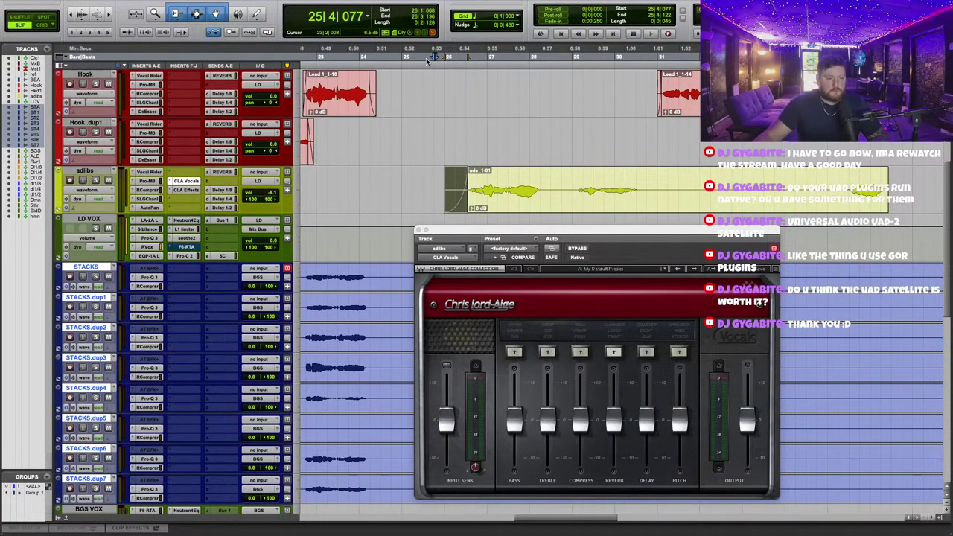
On the adlibs Yak Delay, set the ping-pong width to 100%, adjust the repeats and time, and set the blend to about 11%.
drag(569, 233, 560, 163)
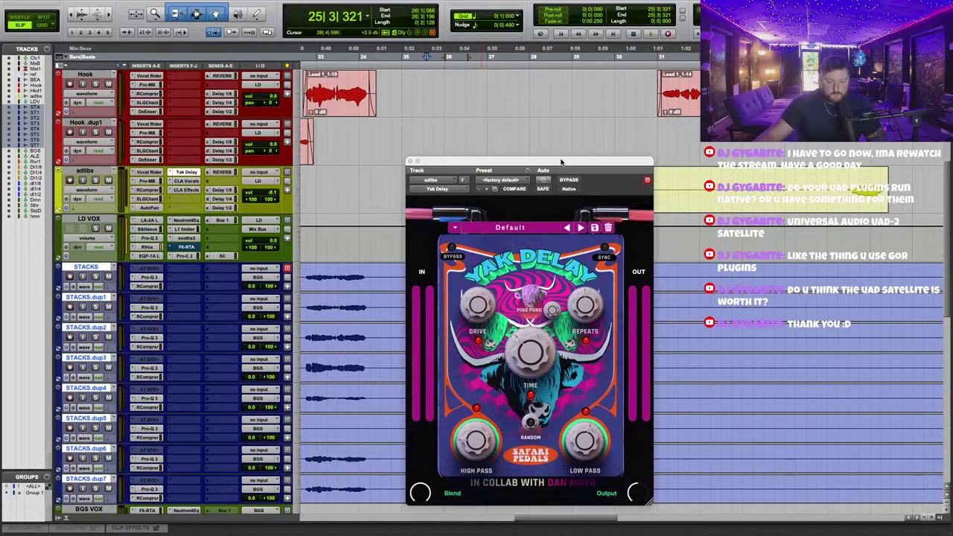
drag(550, 312, 551, 231)
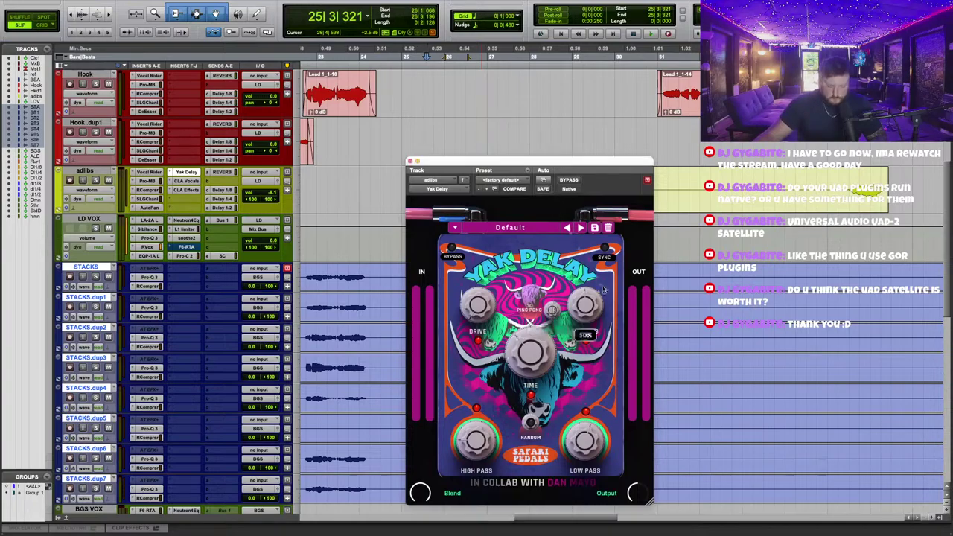
drag(602, 289, 591, 350)
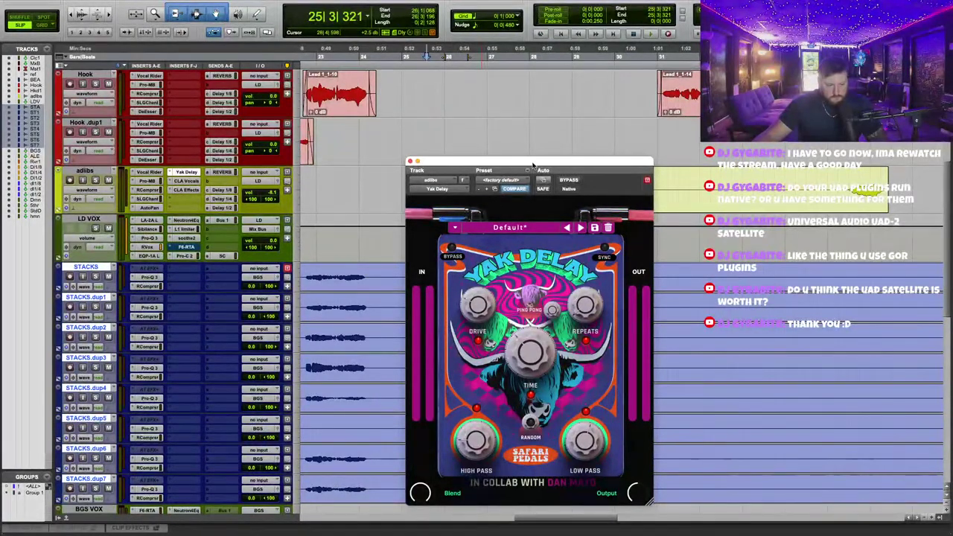
drag(569, 161, 576, 94)
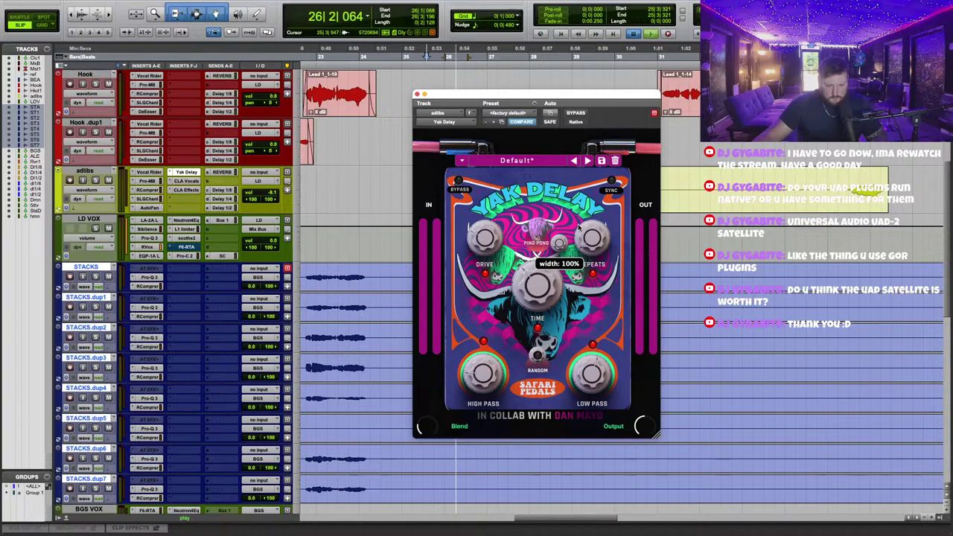
drag(530, 286, 529, 314)
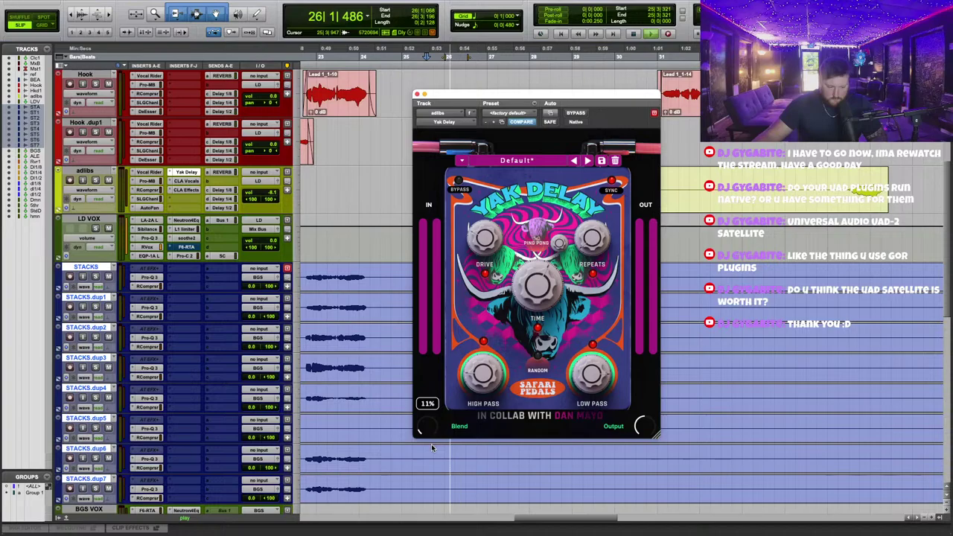
Set Yak Delay's repeats to about 33% while replaying the ad-lib from bar 25.
drag(519, 99, 305, 116)
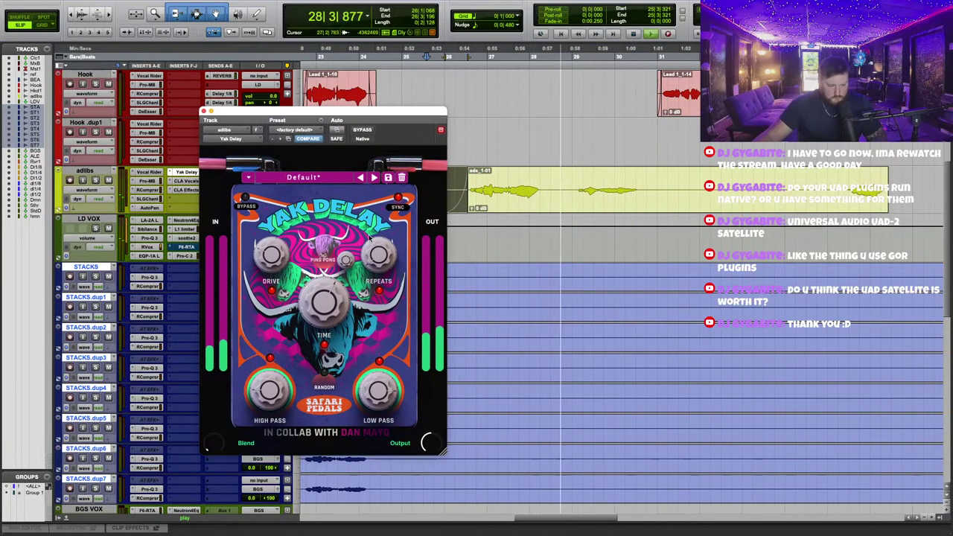
mouse_move(365, 268)
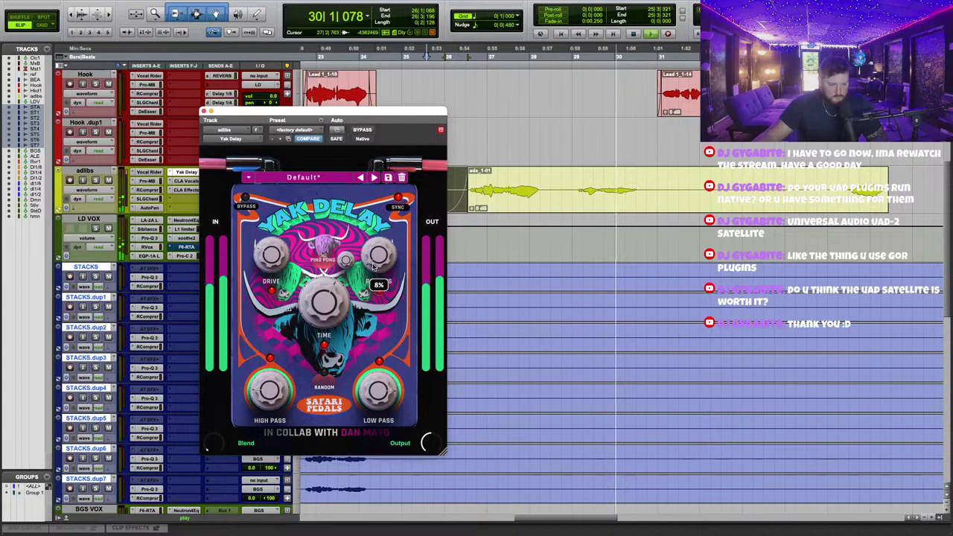
click(440, 56)
drag(379, 257, 381, 248)
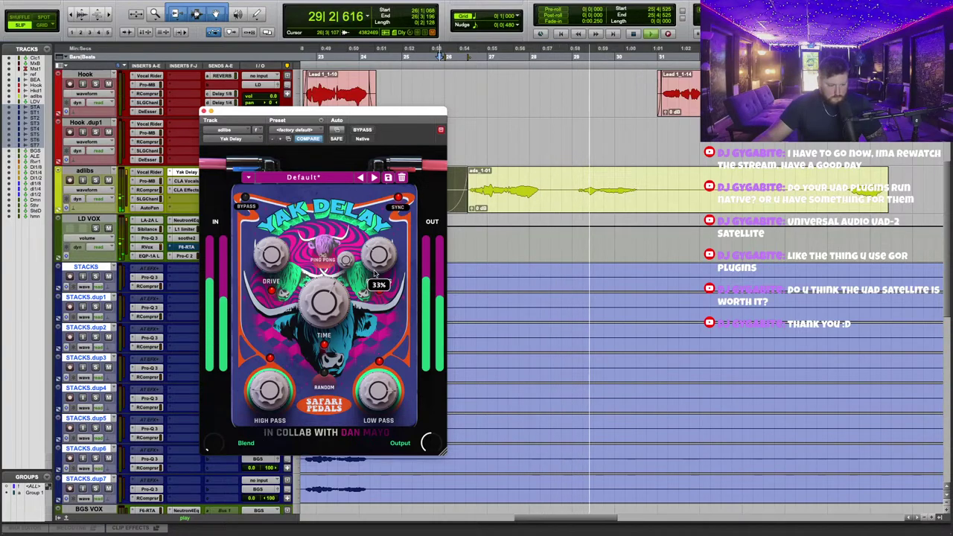
drag(240, 113, 388, 113)
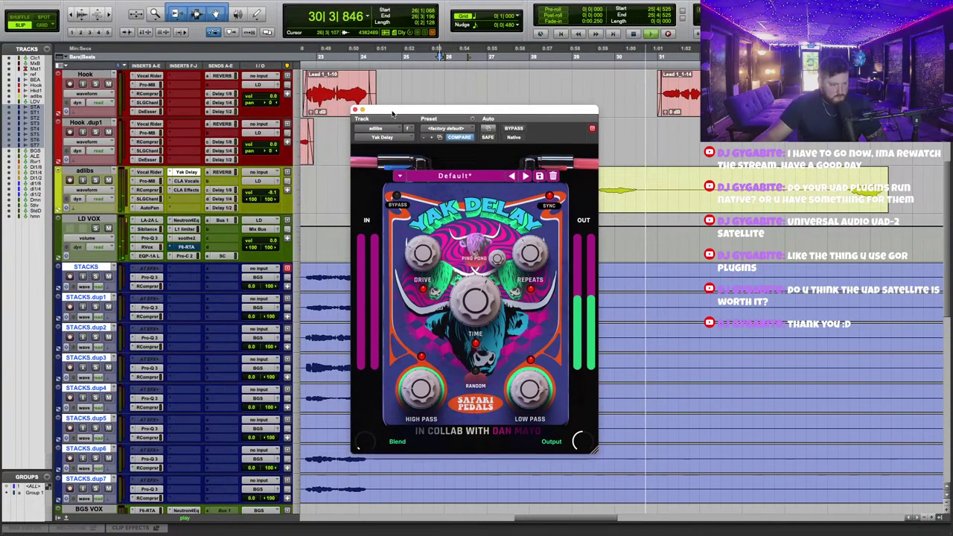
Lower the RVox gate on the LD VOX track to -Inf and close the plug-in.
click(153, 247)
key(space)
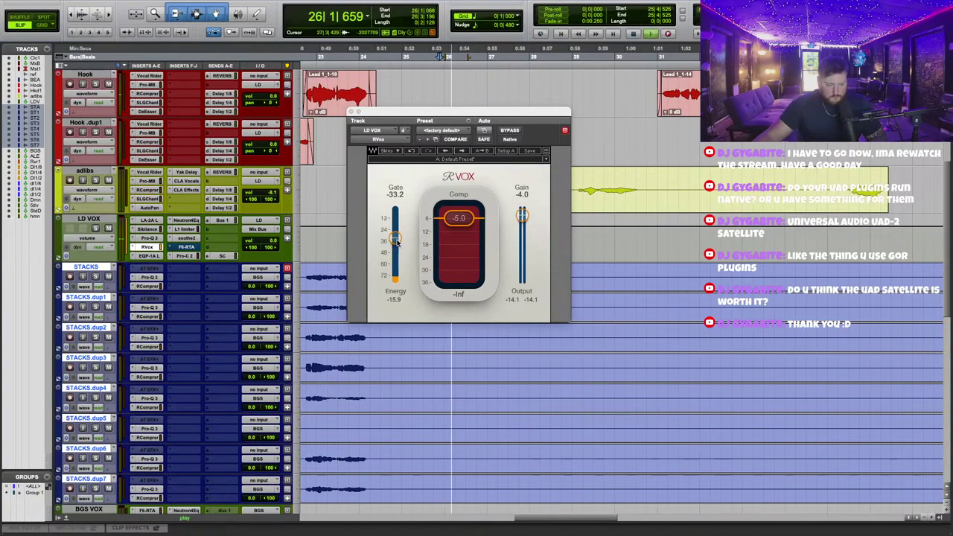
drag(396, 241, 406, 288)
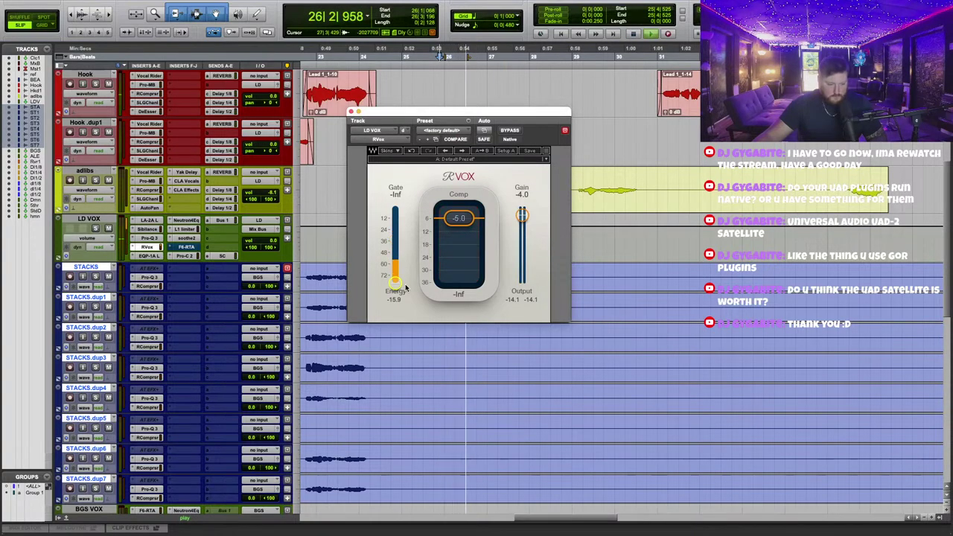
click(351, 112)
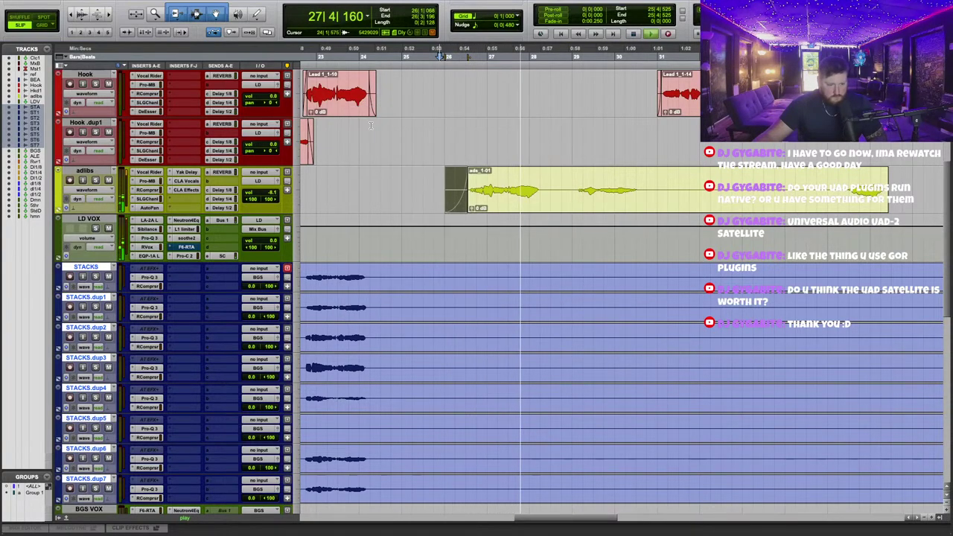
Check Pro-C 2 and Neutron 4 EQ on LD VOX while replaying the ad-lib from bar 25.
click(186, 256)
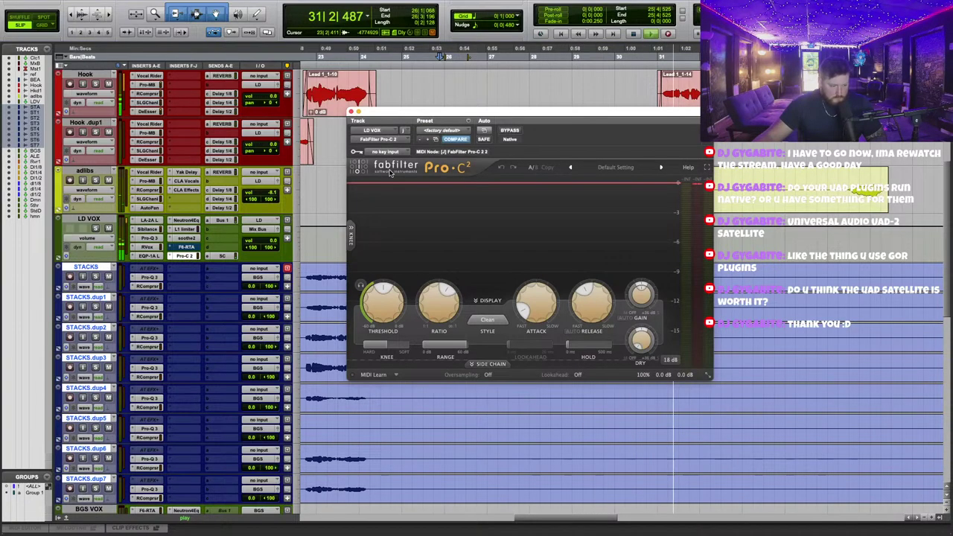
drag(450, 112, 433, 230)
key(space)
key(space)
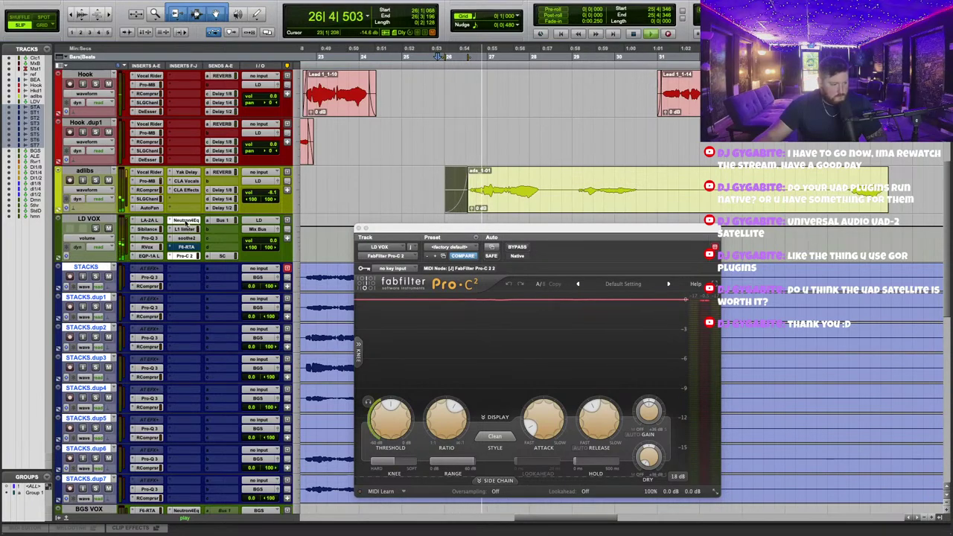
click(186, 221)
Reopen Yak Delay on adlibs and audition the section around the ad-lib, replaying from bar 24.
click(186, 172)
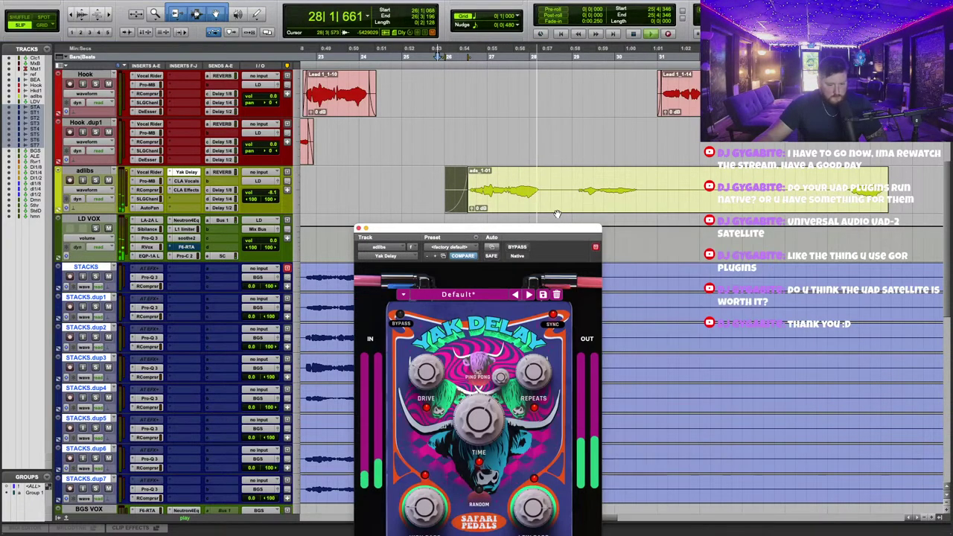
drag(551, 229, 585, 159)
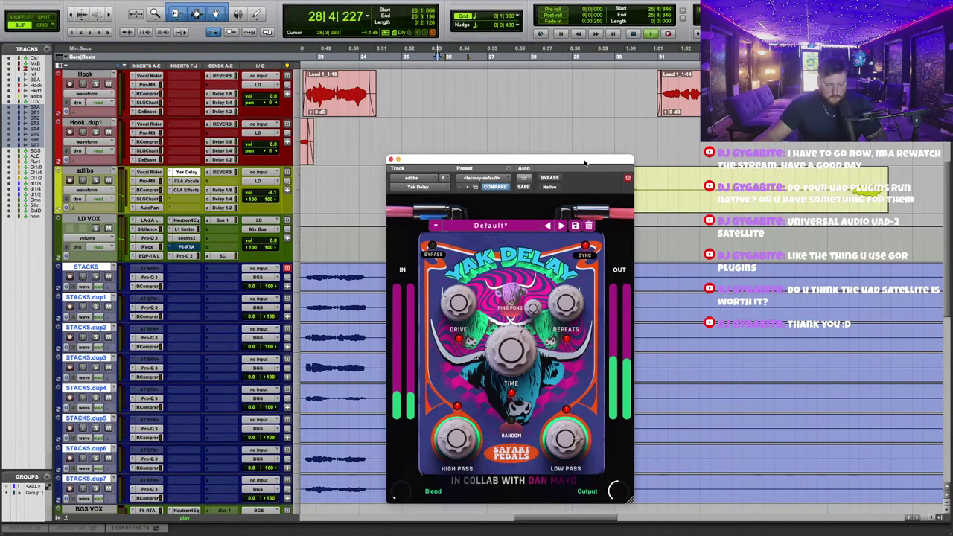
click(427, 67)
click(375, 67)
key(space)
click(830, 60)
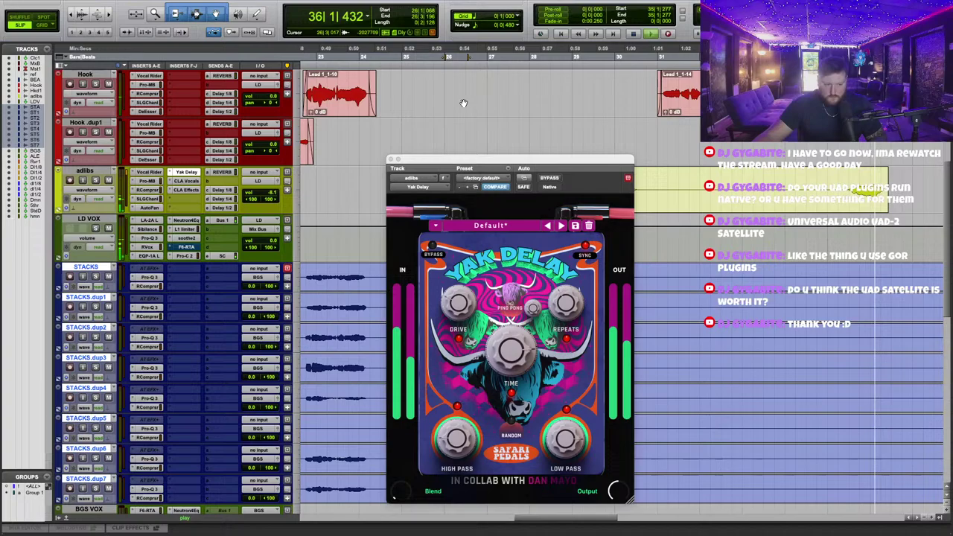
click(362, 105)
Set Yak Delay's time to 1/2 and its blend to 4%, then replay from bar 24.
drag(479, 164, 489, 151)
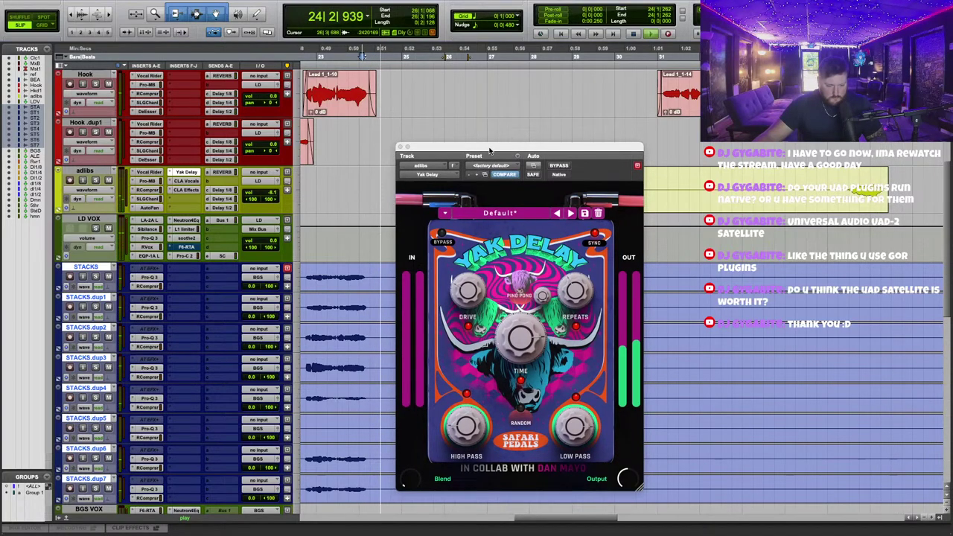
click(465, 439)
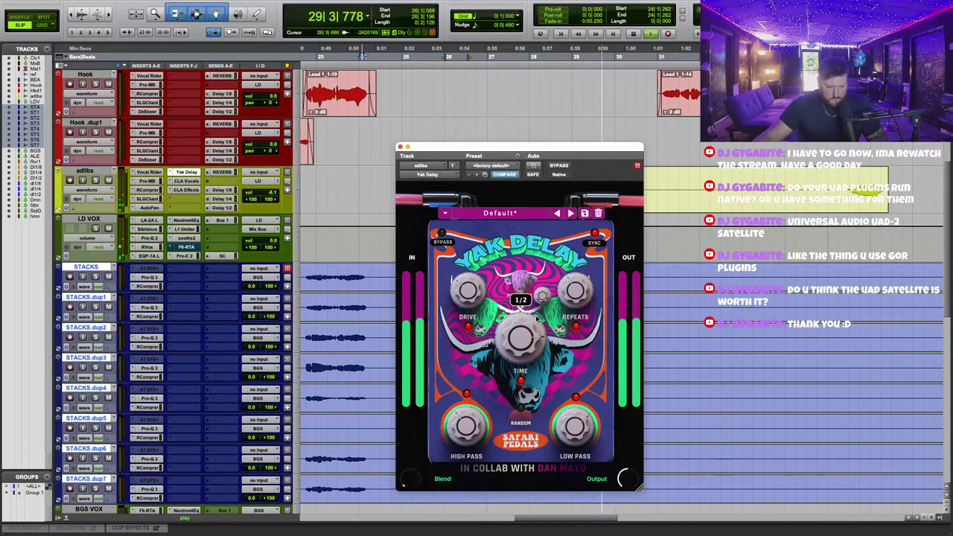
mouse_move(470, 438)
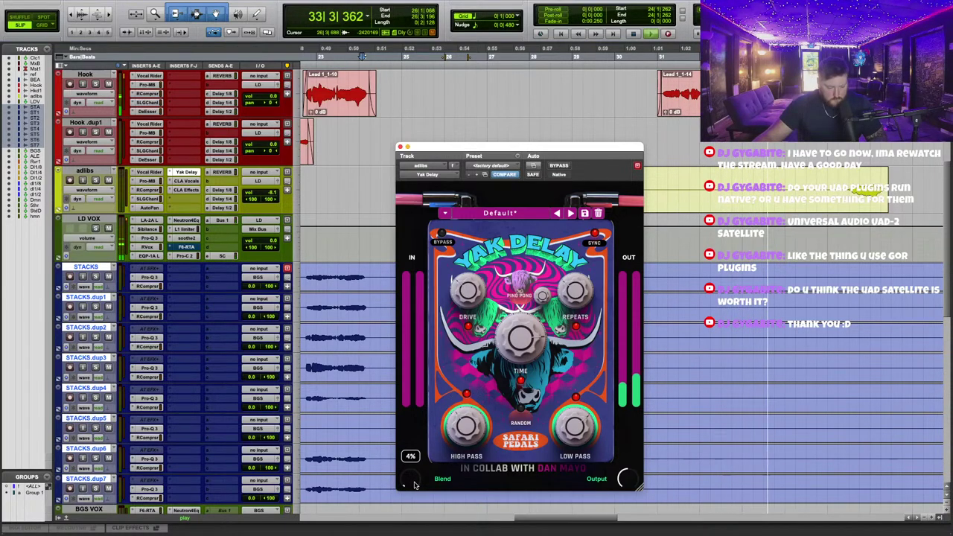
click(386, 56)
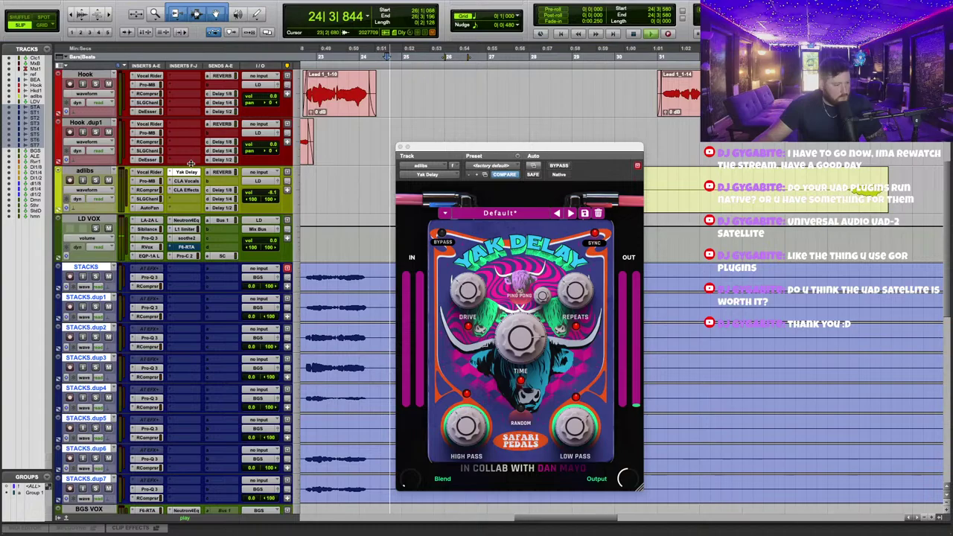
Open CLA Effects on adlibs, turn on the Tape Phase pitch effect and lower the pitch fader.
click(186, 181)
click(191, 190)
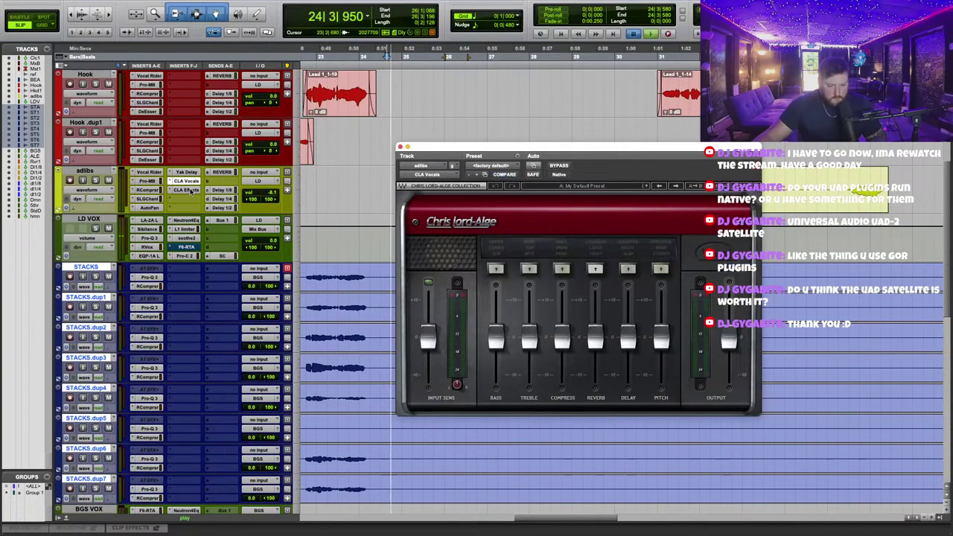
click(654, 271)
drag(653, 344, 667, 352)
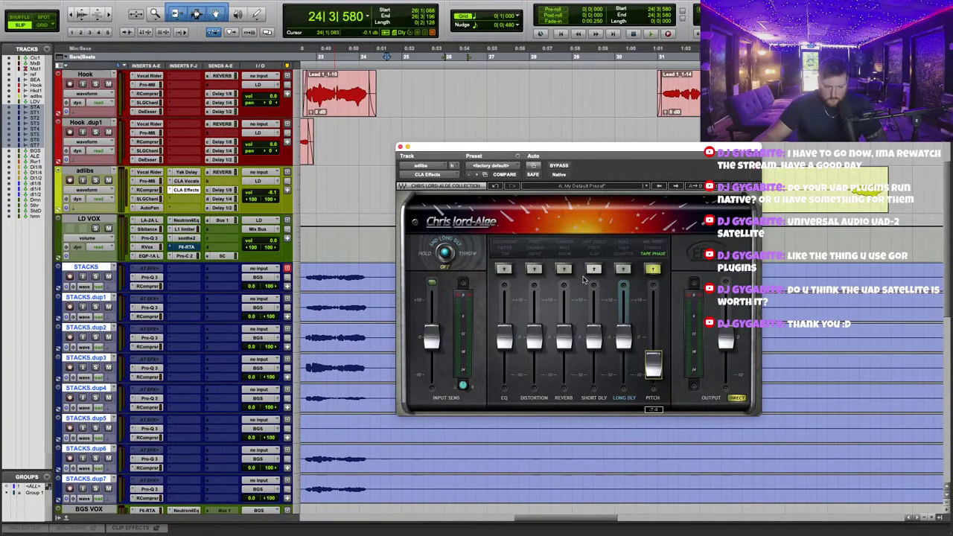
Try the CLA Effects reverb, switch the EQ to Filter with its fader raised, and audition the ad-lib from bar 24.
click(566, 271)
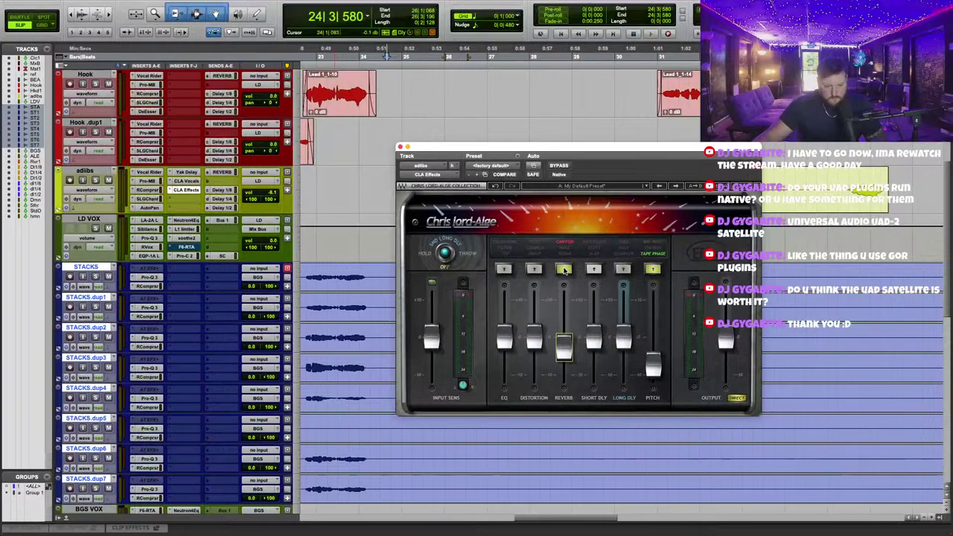
drag(505, 328, 504, 298)
key(space)
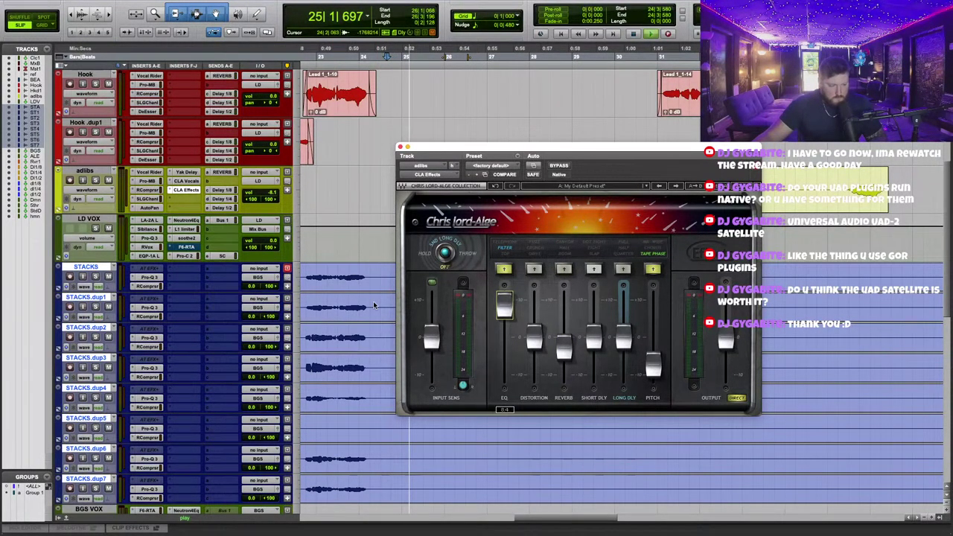
key(space)
Insert Sonsig Rev-A (stereo) in slot I of the adlibs track.
click(199, 195)
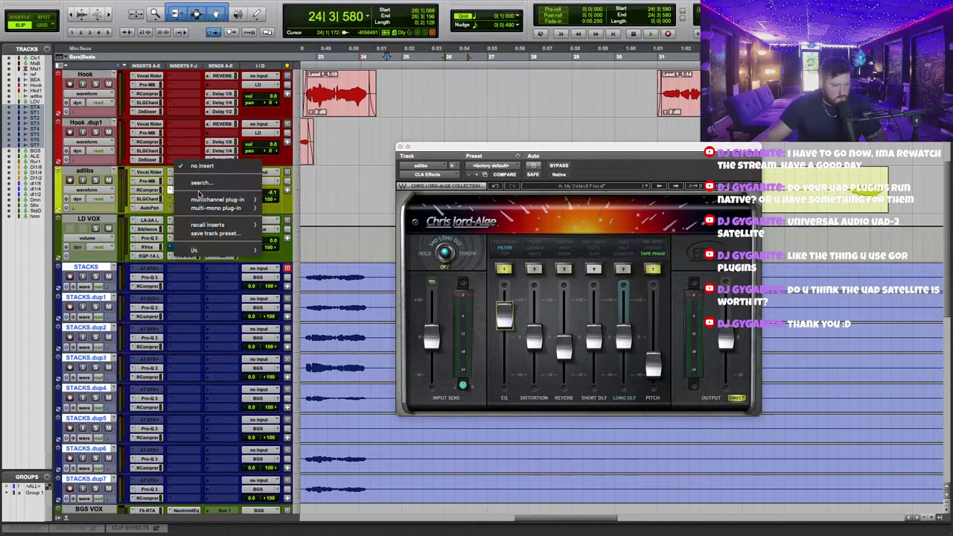
click(198, 186)
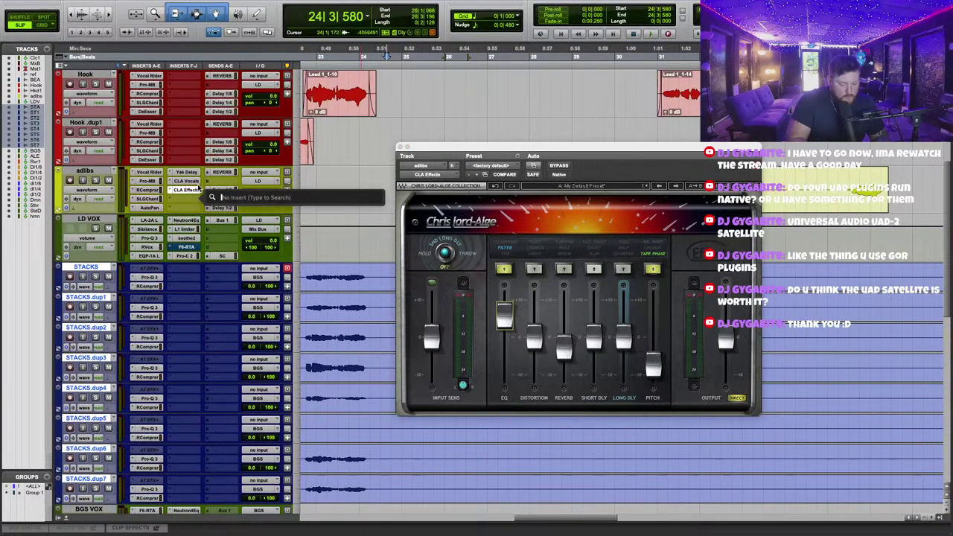
text(son)
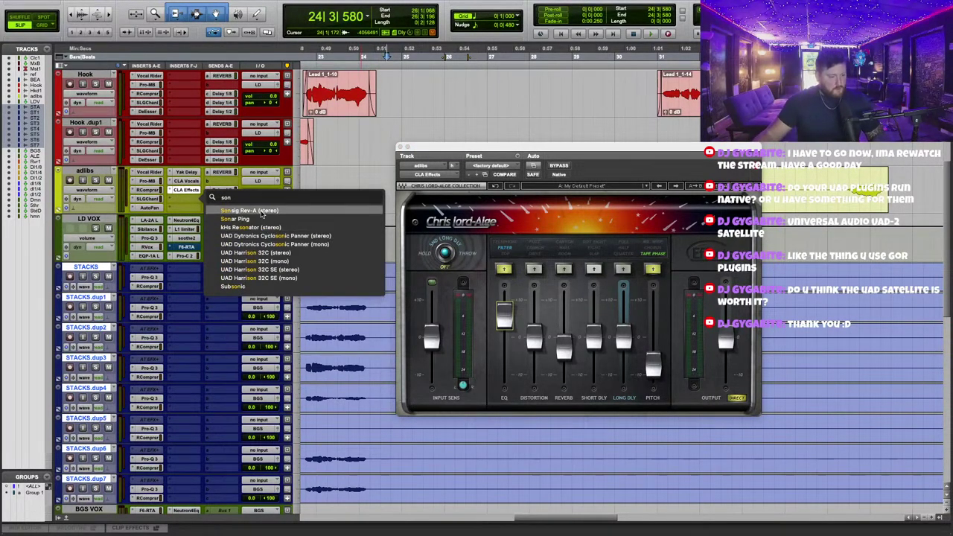
click(262, 213)
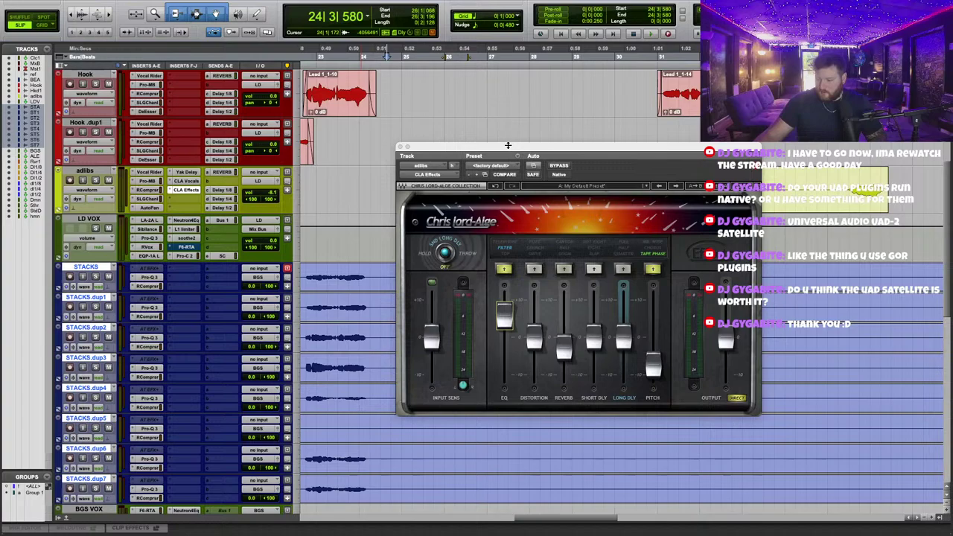
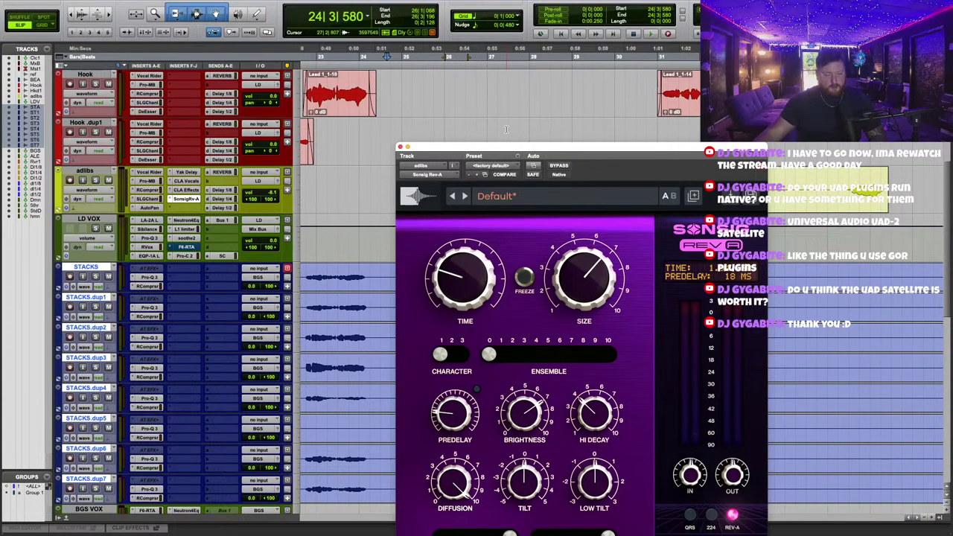
Browse Rev-A's Room & Chamber and Vocal presets and load the Lush Vocal preset.
drag(514, 149, 453, 203)
click(473, 248)
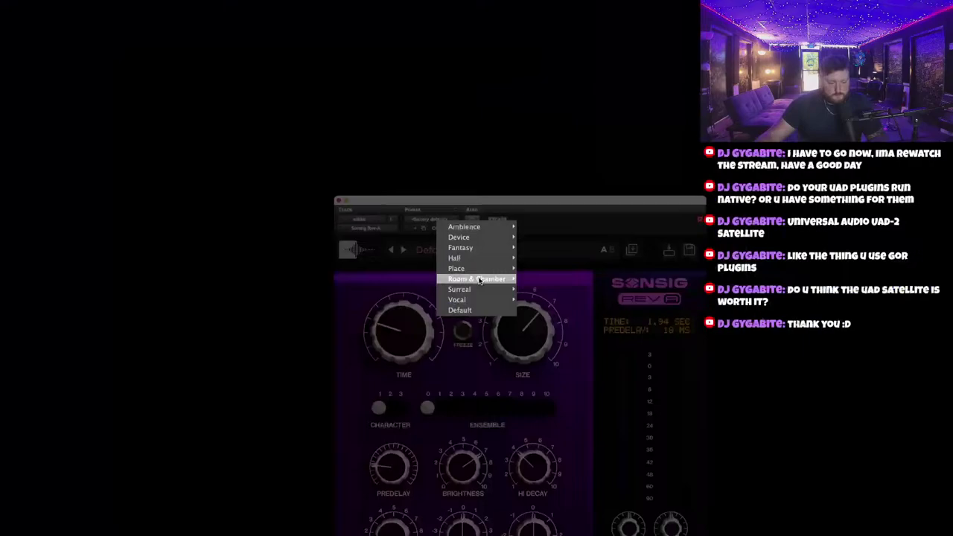
click(478, 278)
click(477, 214)
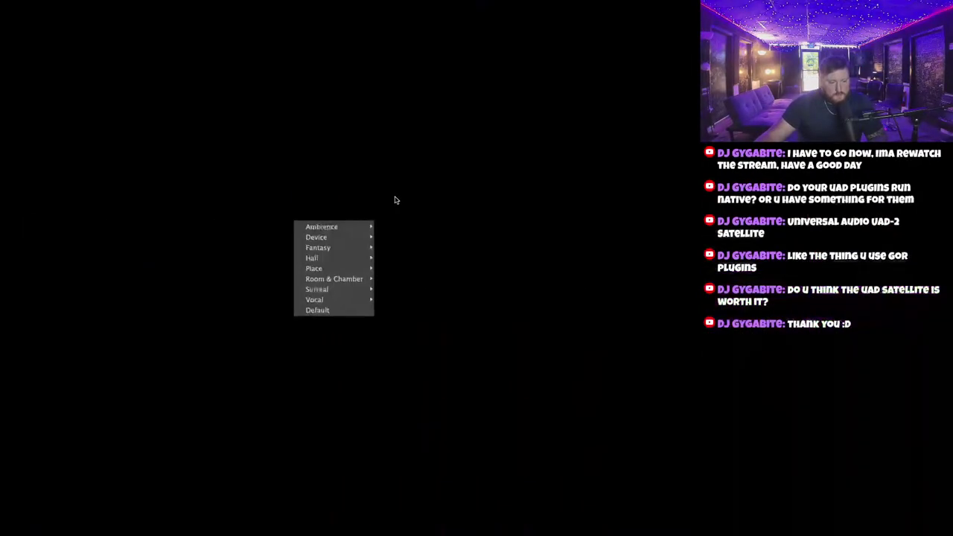
mouse_move(476, 279)
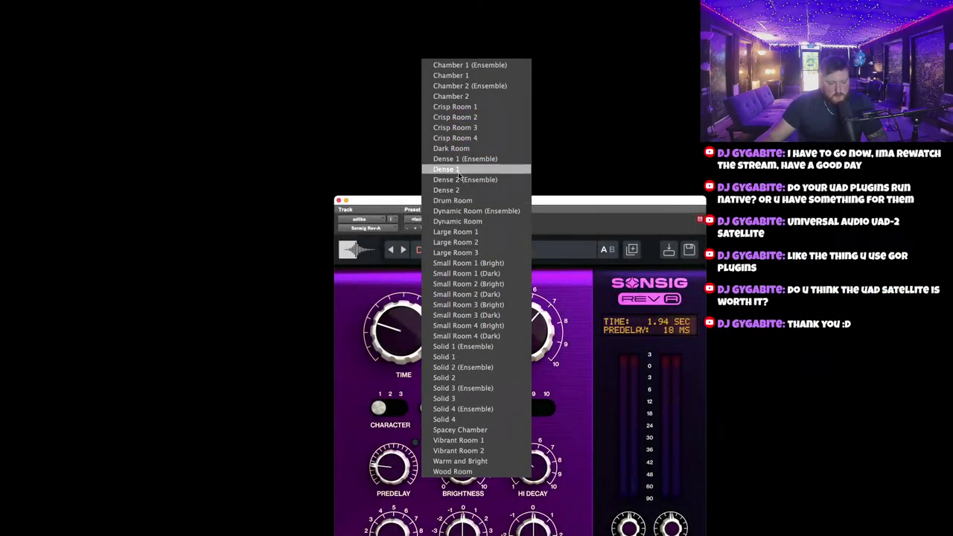
click(488, 232)
mouse_move(500, 218)
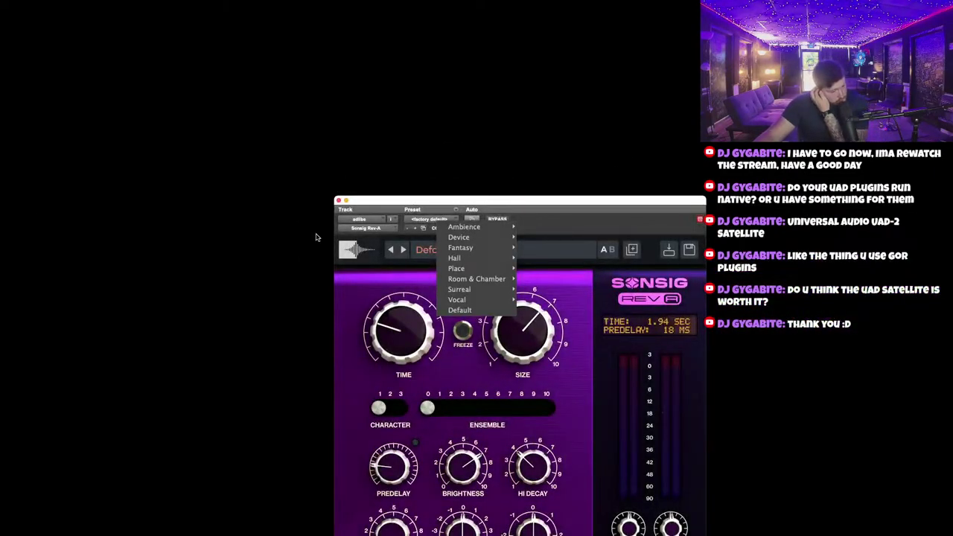
mouse_move(461, 299)
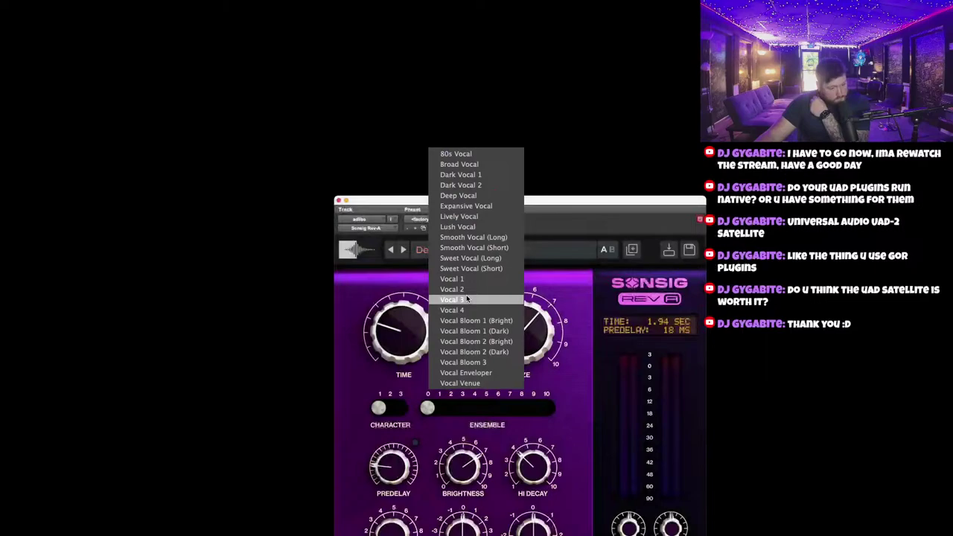
click(471, 227)
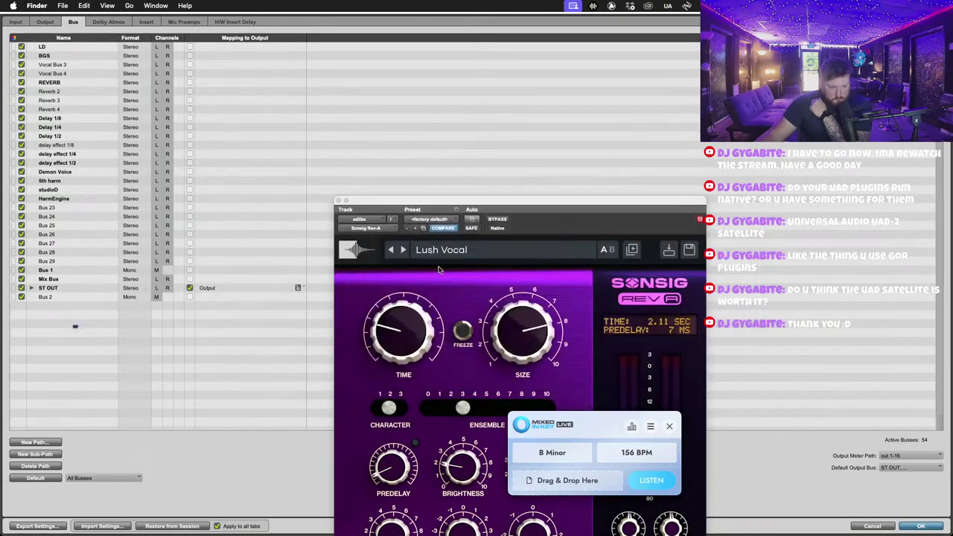
Set Rev-A's time to 3.10 seconds and bring its blend down close to dry while playing the ad-lib.
drag(453, 208, 478, 116)
drag(439, 252, 441, 237)
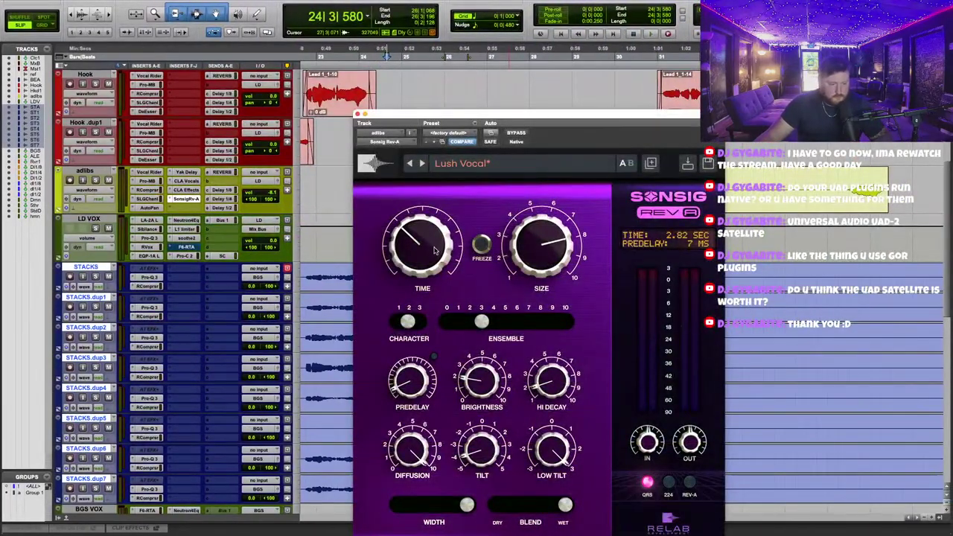
drag(436, 250, 438, 246)
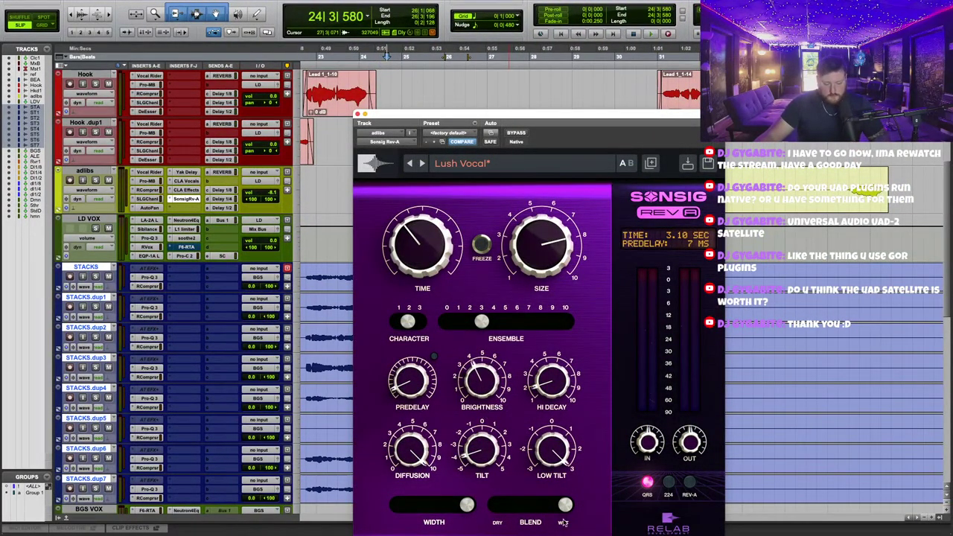
drag(454, 134, 604, 73)
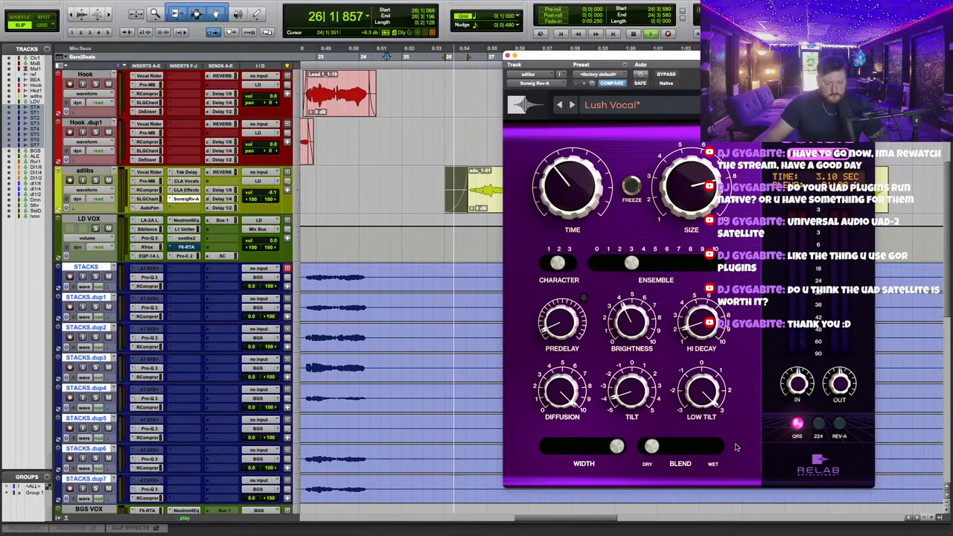
drag(652, 447, 661, 451)
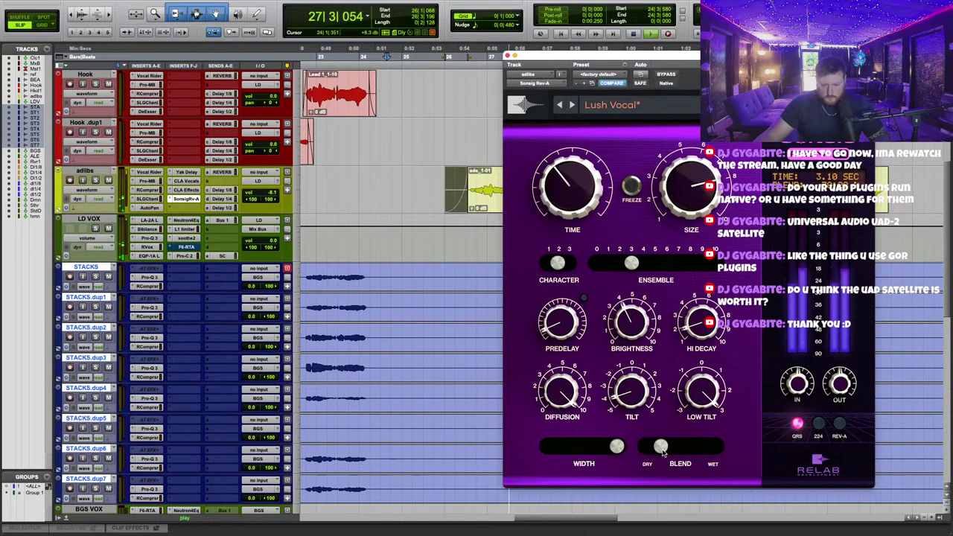
Lower the EQ fader in CLA Effects on adlibs to 0.1 and replay from bar 25.
click(186, 190)
drag(613, 229, 613, 251)
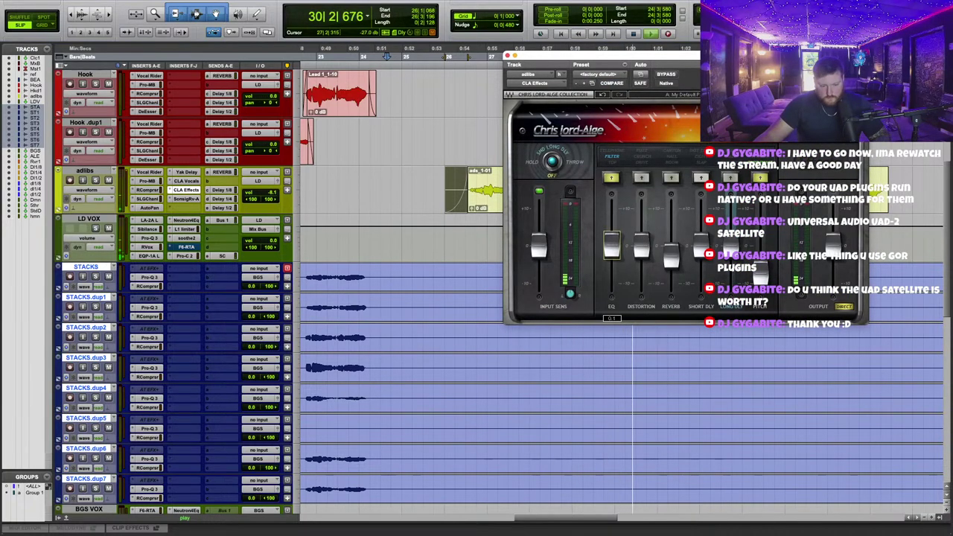
click(406, 56)
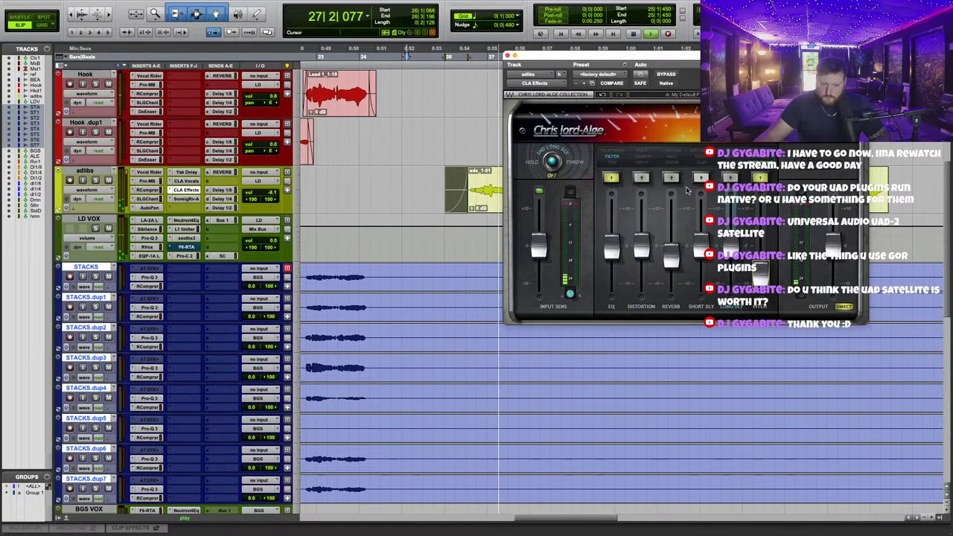
Adjust Rev-A's blend on adlibs toward wet and audition the ad-lib again from bar 25.
click(186, 199)
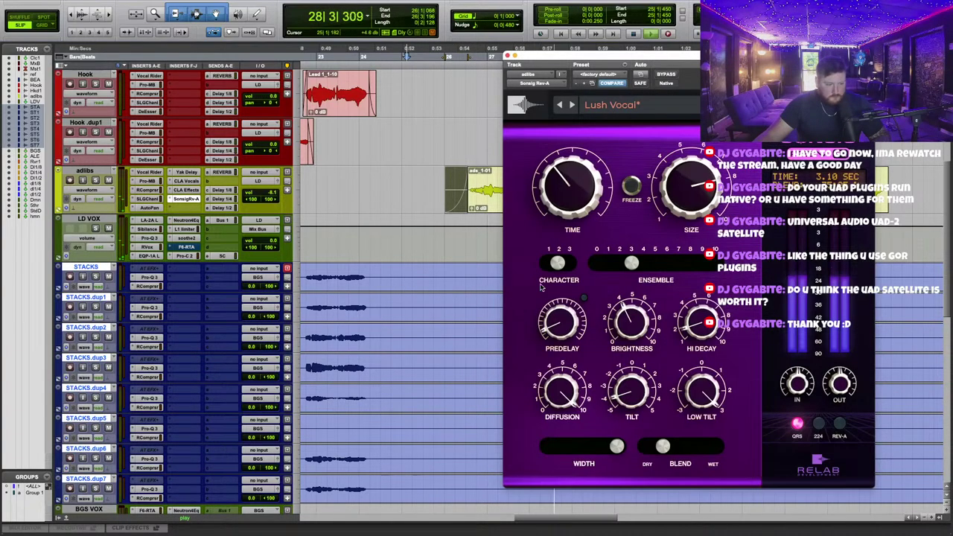
drag(668, 456, 687, 456)
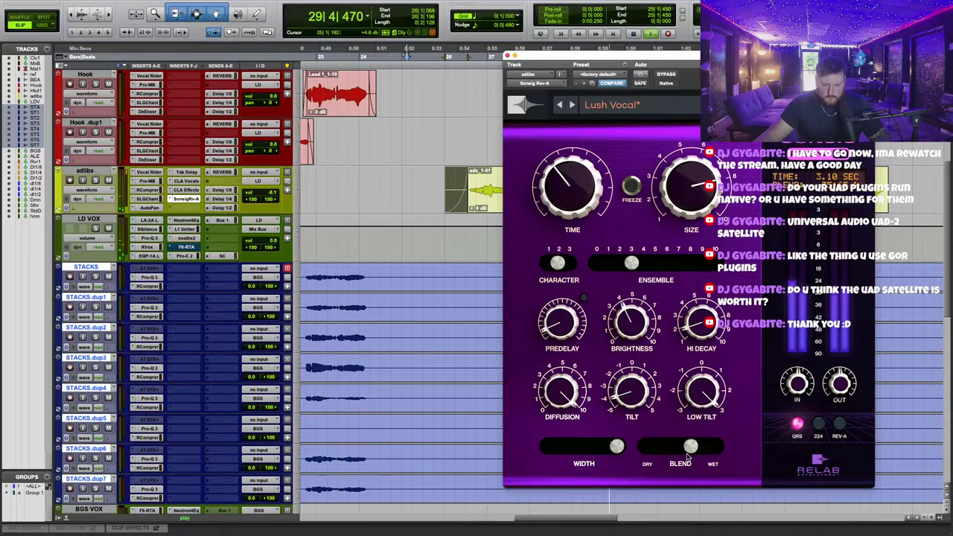
click(432, 59)
key(space)
key(space)
key(space)
Check the Yak Delay settings on adlibs during playback, close it and reopen Rev-A clear of the ad-lib clips.
click(186, 173)
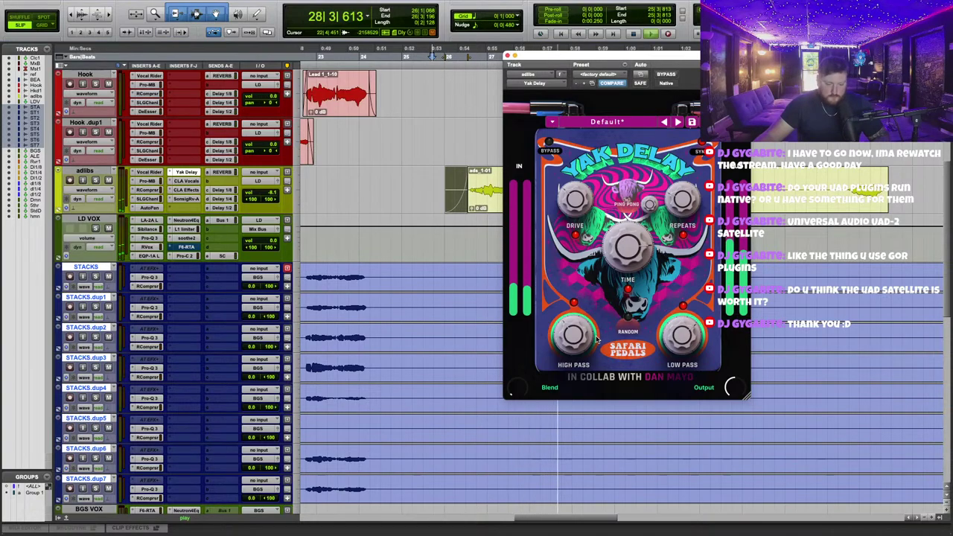
click(509, 56)
click(185, 200)
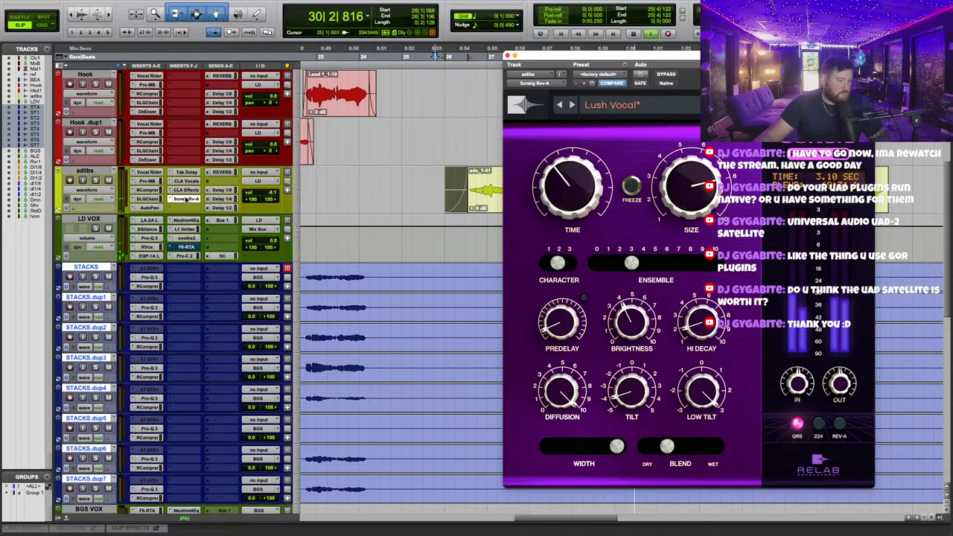
drag(643, 57, 601, 301)
Delete the silent part of the adlibs clip between about bars 30 and 35 and fade the cut edges.
scroll(449, 244, up, 3)
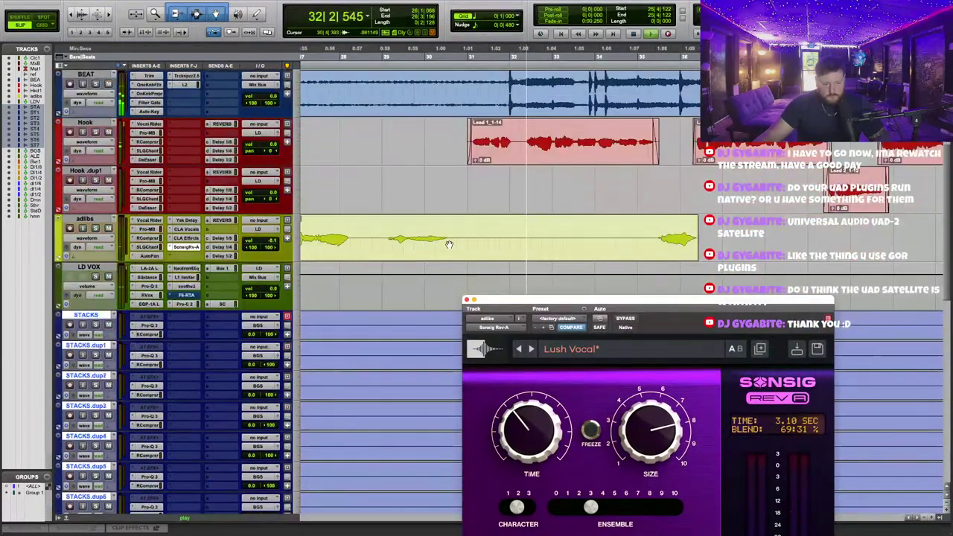
drag(452, 227, 529, 228)
key(Delete)
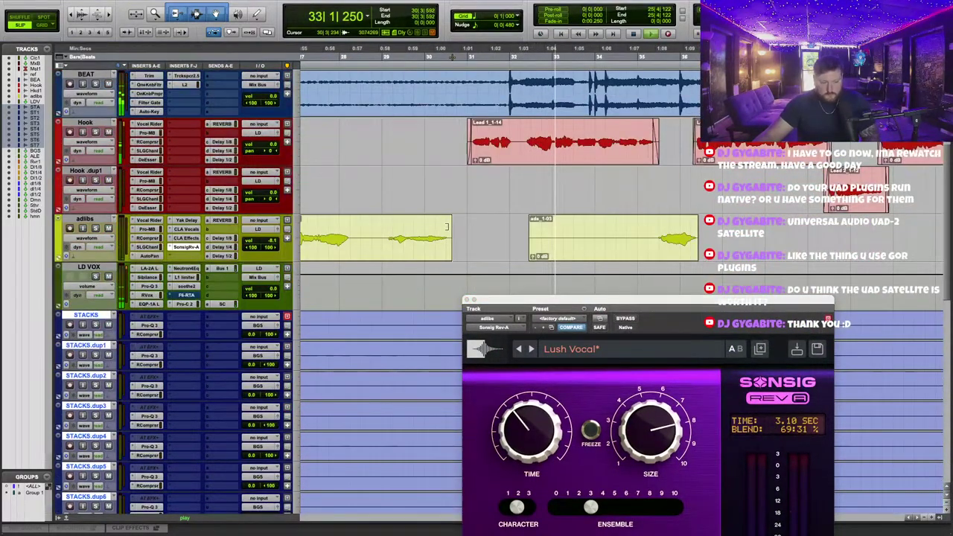
drag(451, 219, 446, 219)
drag(477, 222, 641, 220)
key(Delete)
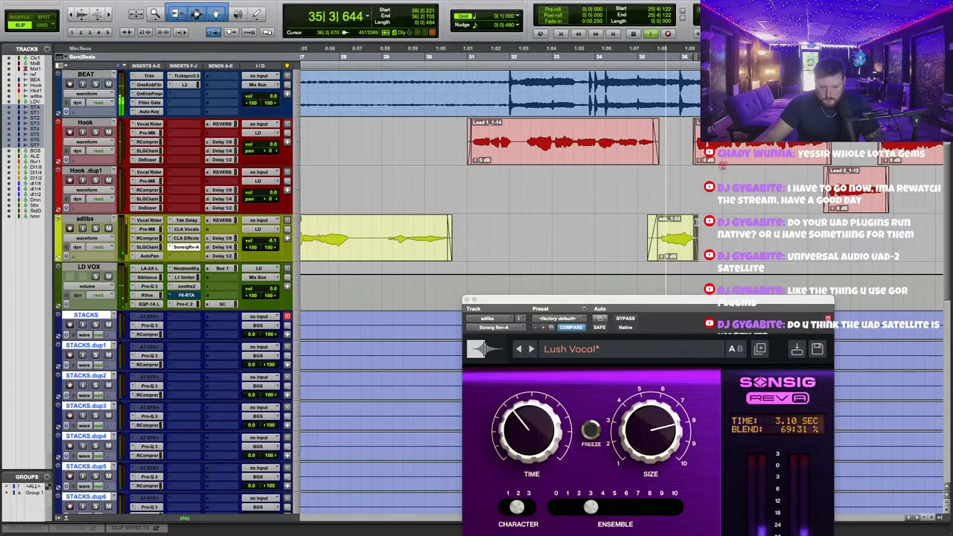
drag(655, 247, 660, 252)
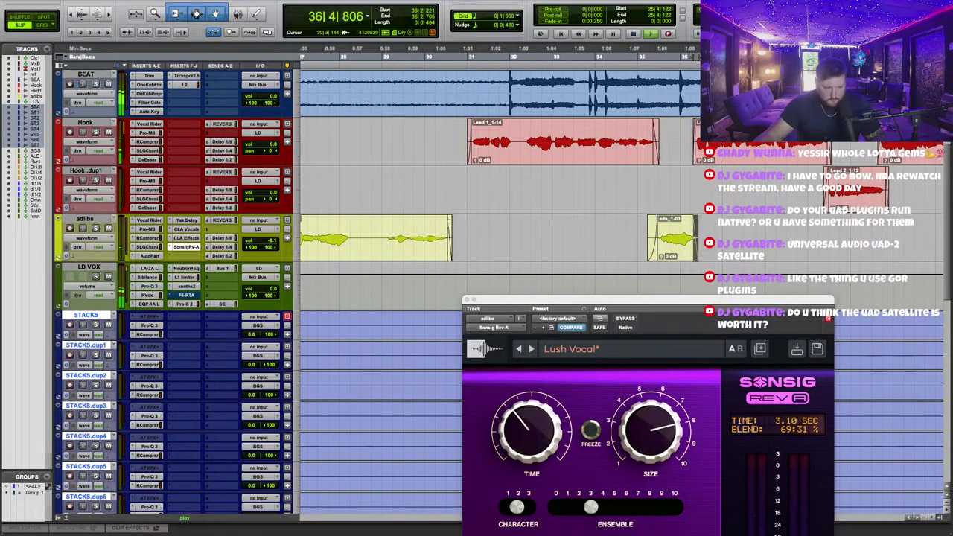
Tighten the faded start of the adlibs clip at bar 26 and close the Rev-A window.
scroll(551, 238, left, 8)
drag(597, 226, 601, 225)
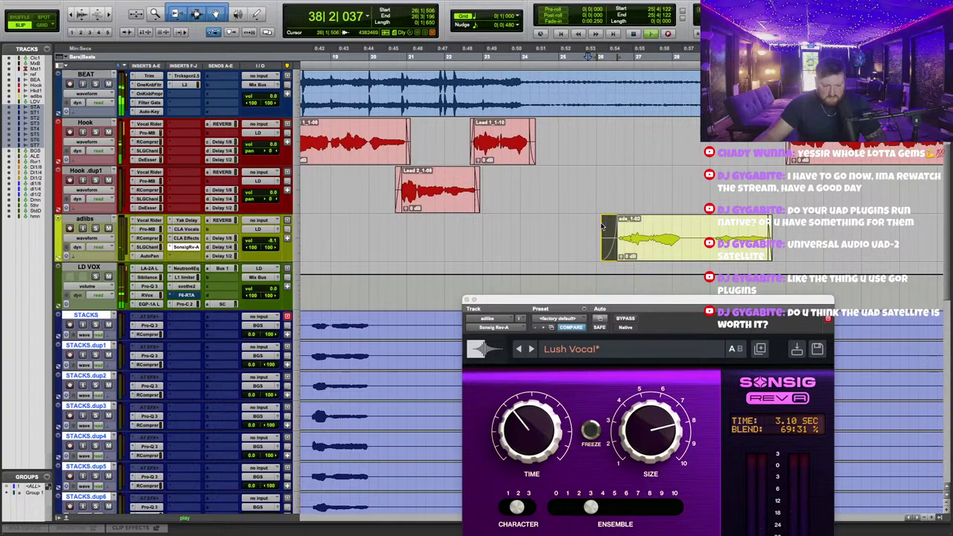
click(467, 299)
Duplicate the Hook .dup1 track without its active playlist and move the Lead 2_1-12 clip onto the copy.
scroll(484, 223, right, 10)
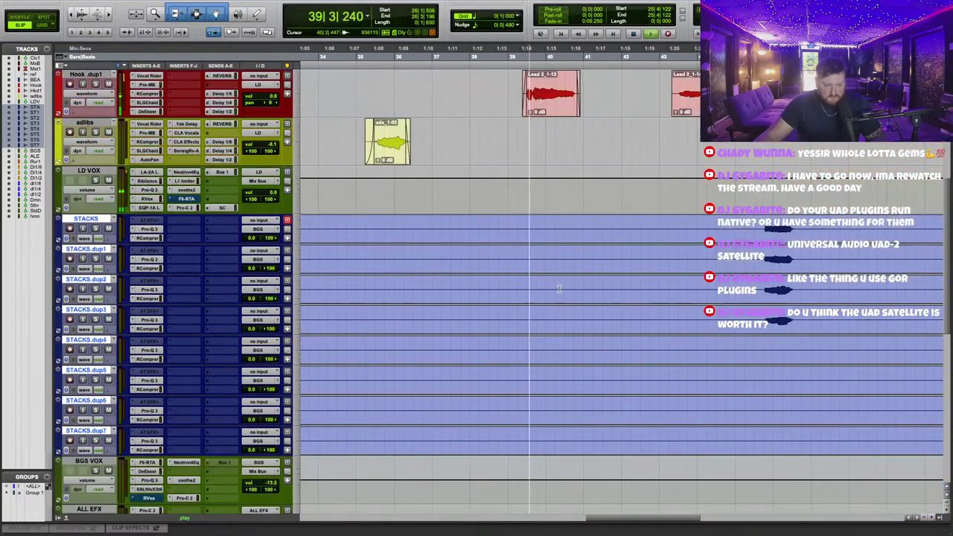
scroll(365, 342, down, 5)
scroll(364, 343, up, 5)
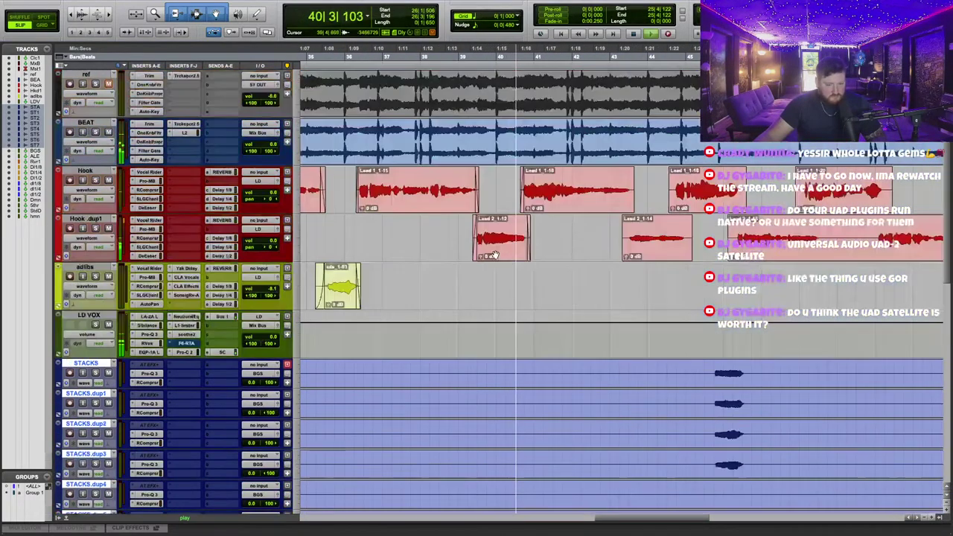
click(563, 266)
key(t)
key(t)
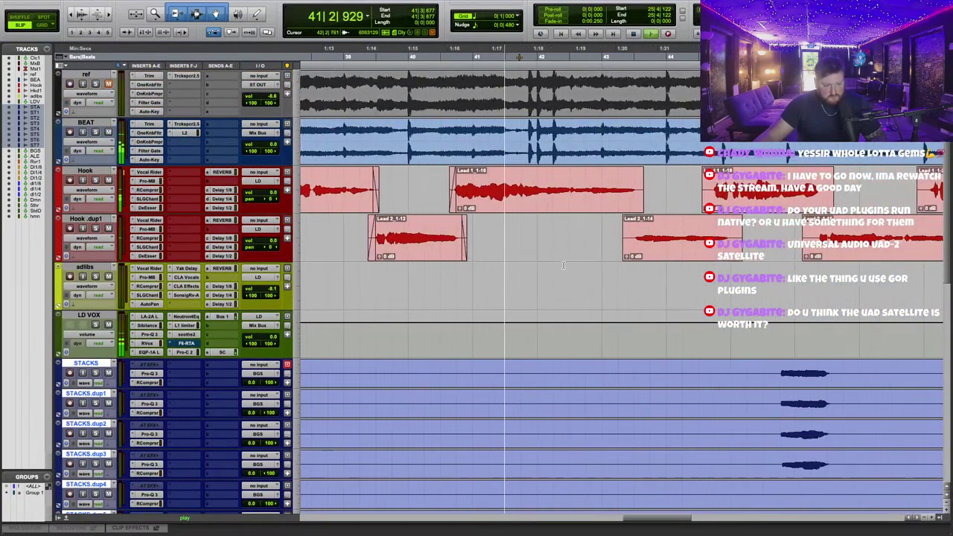
right_click(84, 219)
click(142, 381)
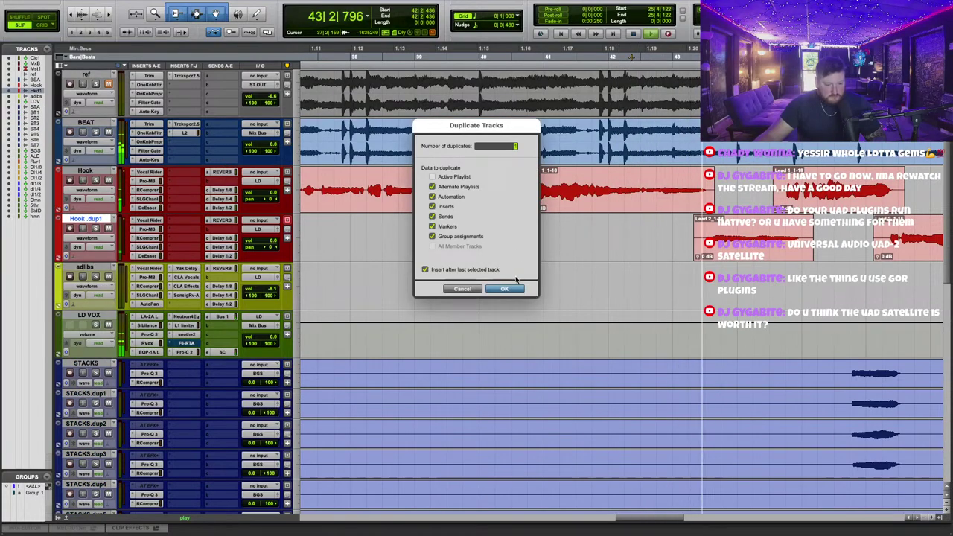
click(492, 290)
drag(487, 238, 487, 286)
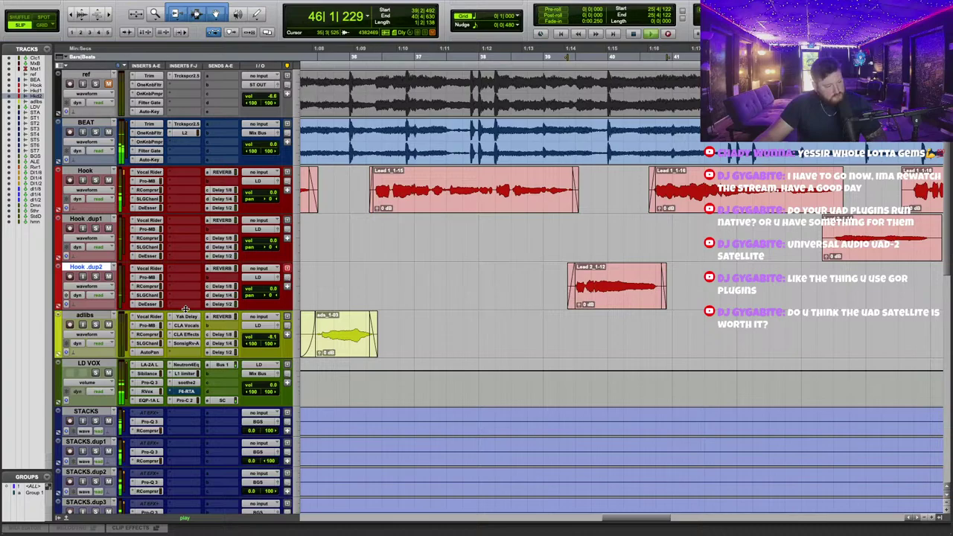
Stop playback, activate Harmony Engine on the hamony engine track and set its Naturalize to 32.
scroll(327, 289, down, 20)
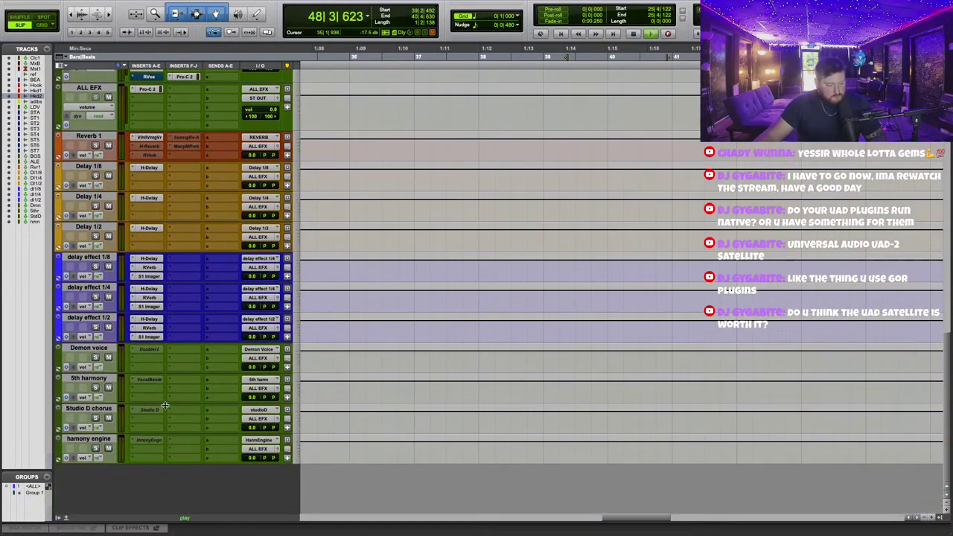
key(space)
right_click(151, 442)
click(162, 452)
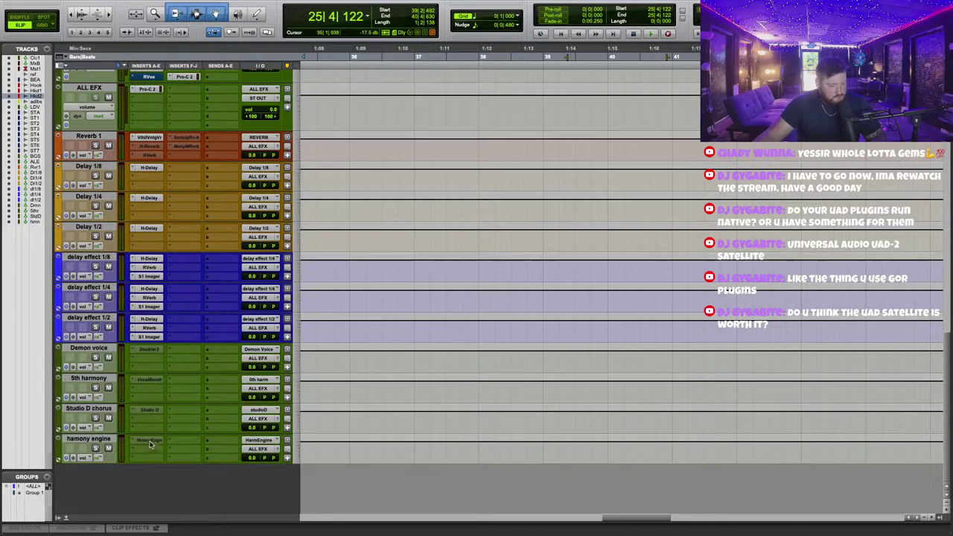
click(150, 442)
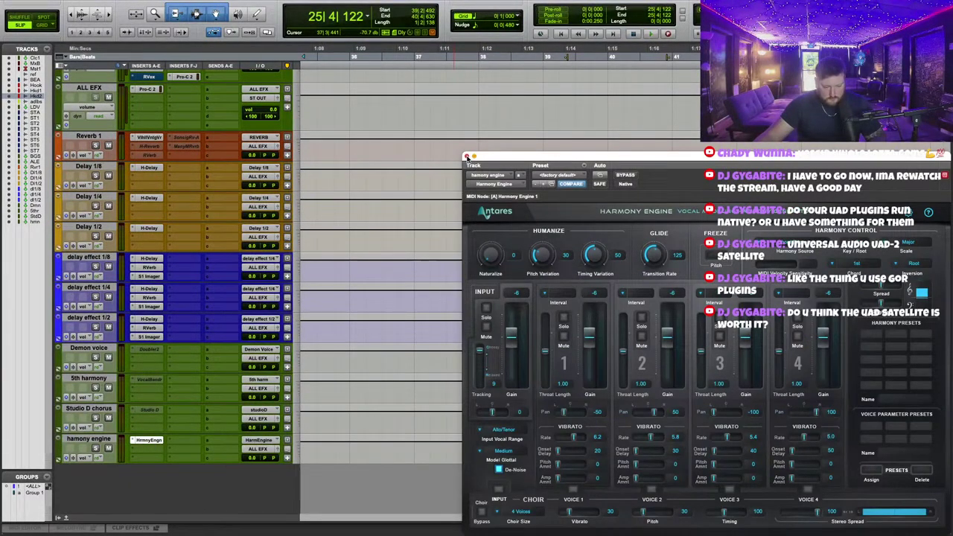
drag(492, 255, 503, 229)
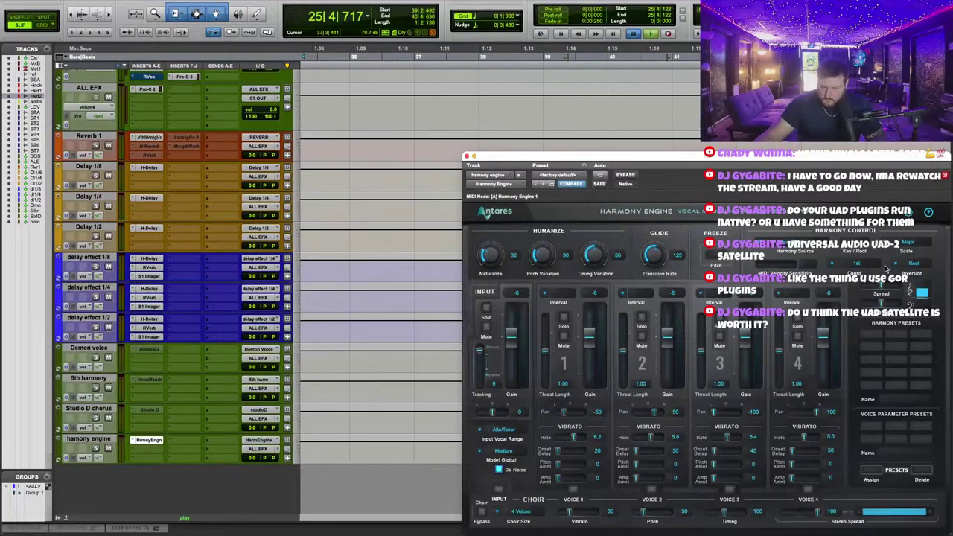
Set Harmony Engine's scale to natural minor and its key to B.
scroll(344, 245, up, 10)
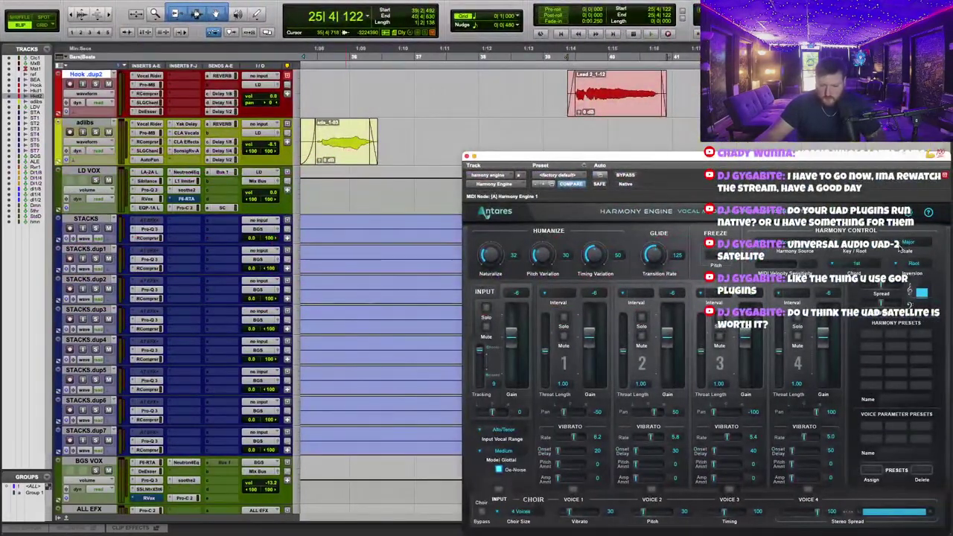
click(903, 244)
click(905, 270)
click(856, 262)
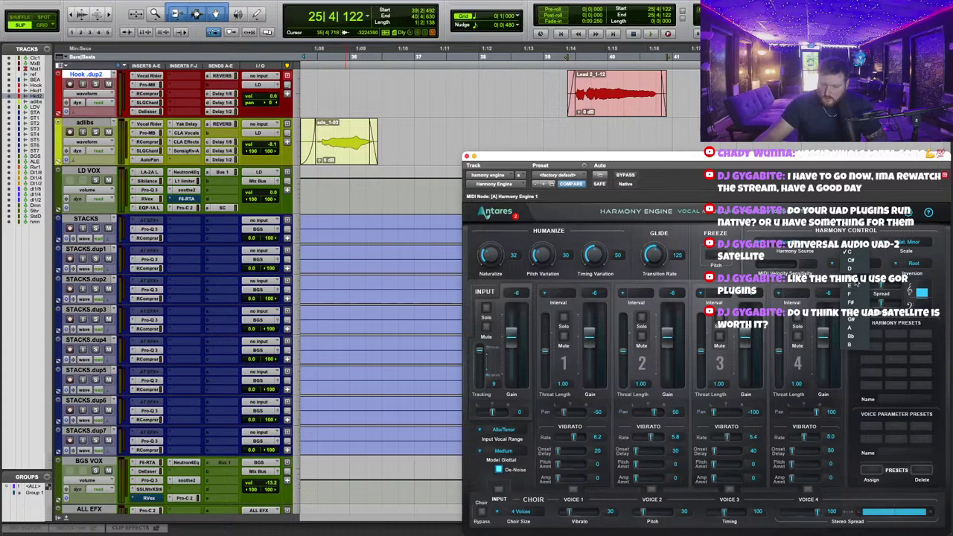
click(850, 341)
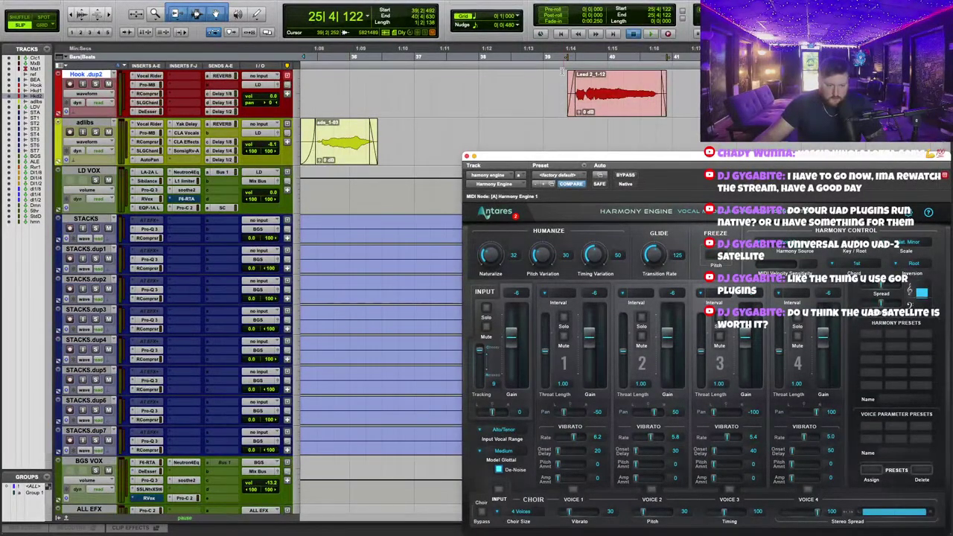
Audition the song briefly from bar 38 and bring the Hook .dup2 clip into view.
scroll(462, 134, up, 5)
click(541, 52)
key(space)
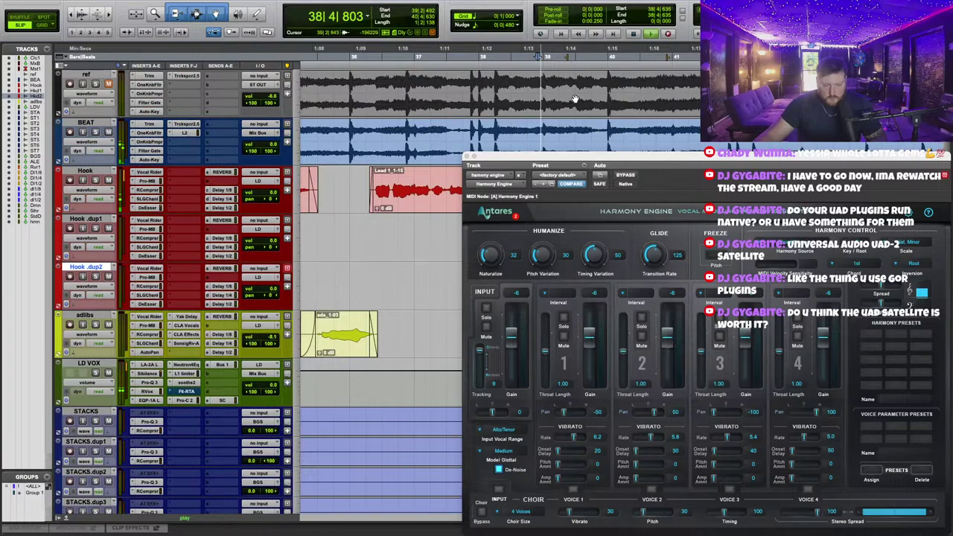
scroll(573, 97, down, 4)
scroll(574, 98, right, 3)
key(space)
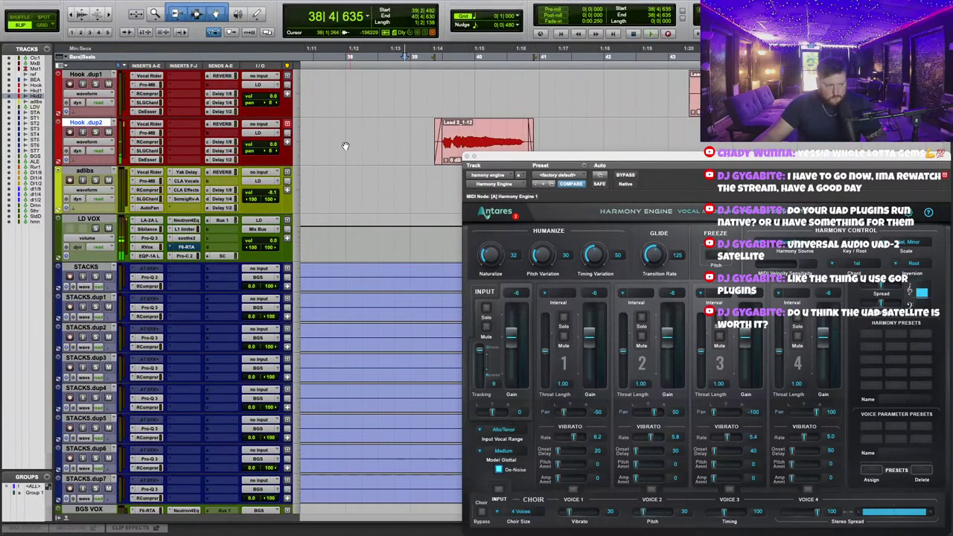
Add a send from the Hook .dup2 track to the HarmEngine bus and start playback.
click(241, 132)
mouse_move(253, 141)
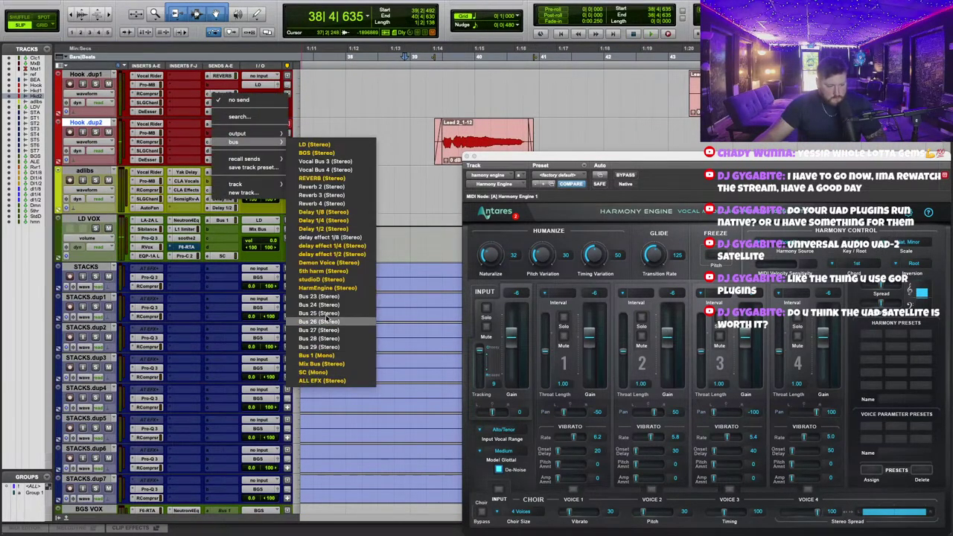
click(328, 287)
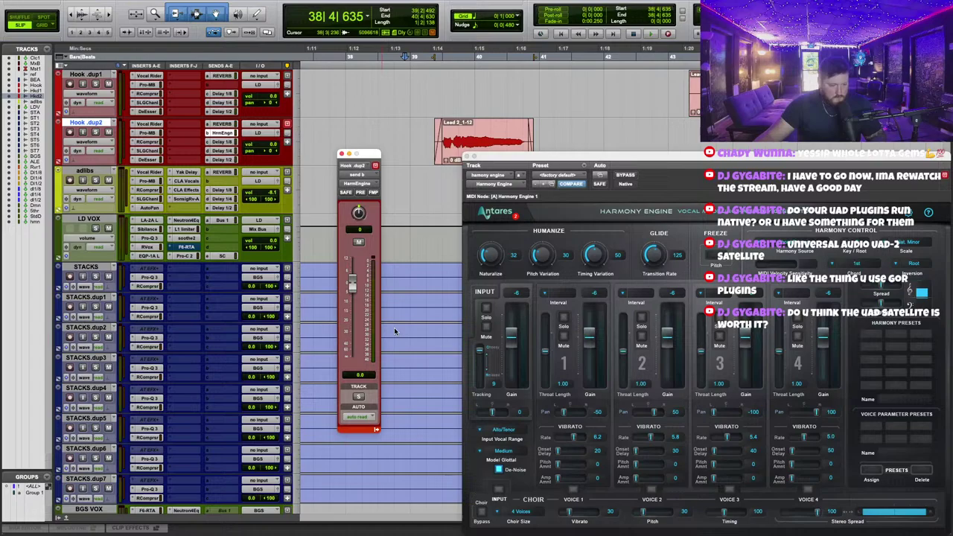
key(space)
Set Harmony Engine's choir size to 8 voices and mute its input voice.
drag(505, 161, 485, 114)
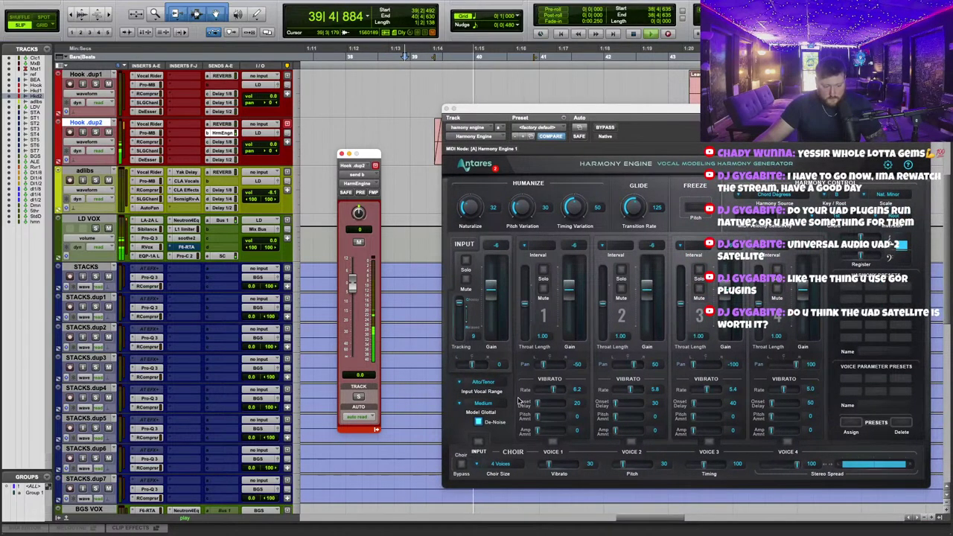
click(500, 466)
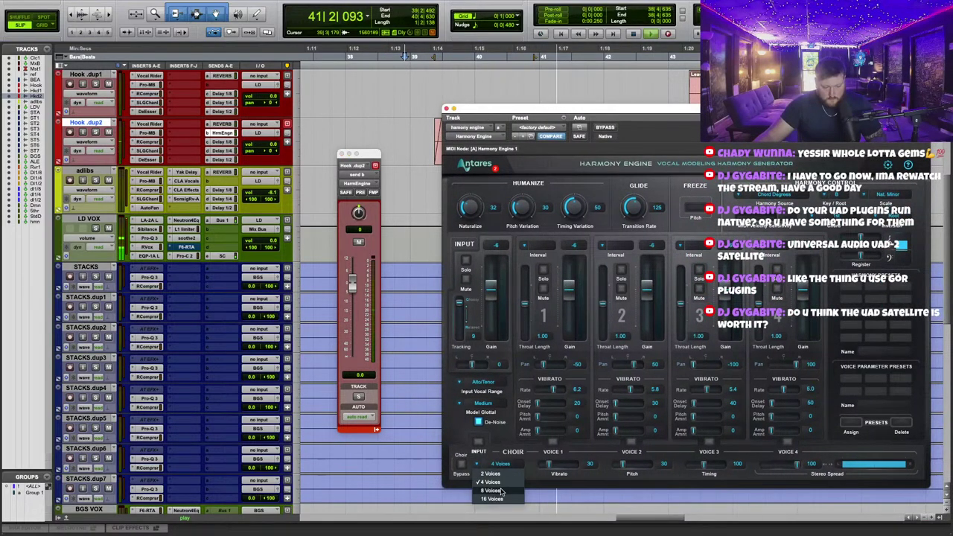
click(498, 490)
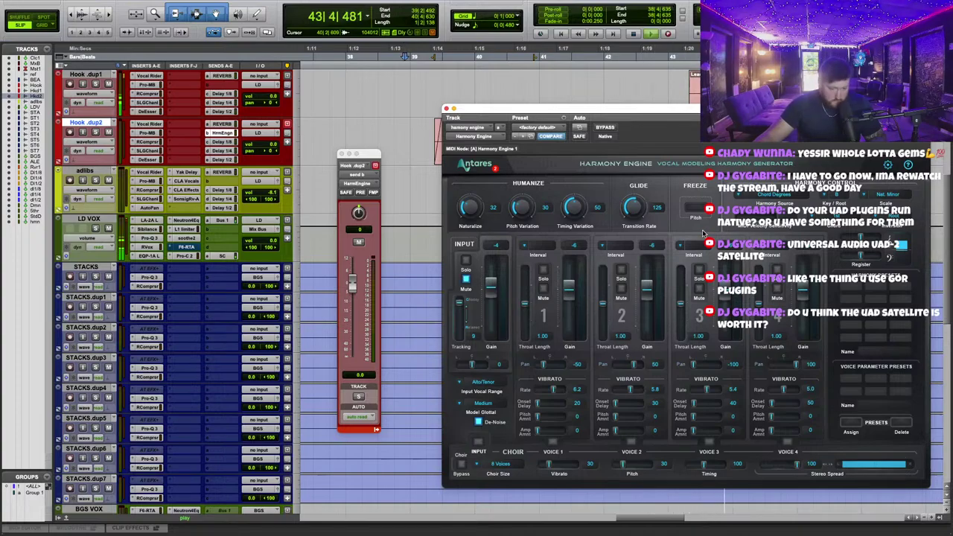
mouse_move(516, 111)
mouse_down()
mouse_move(528, 100)
mouse_move(521, 102)
mouse_up()
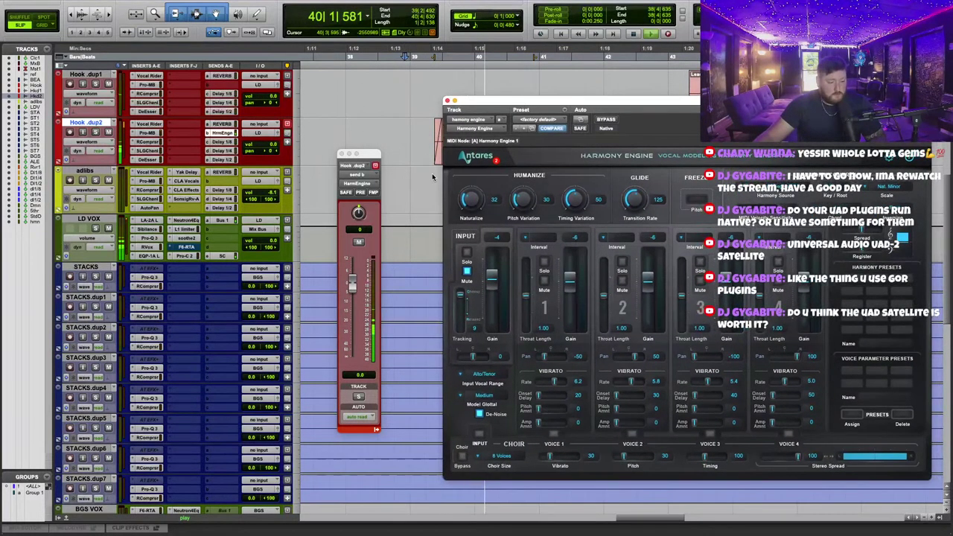
Lower the Hook .dup2 track's HarmEngine send level to -10.5 dB and close the Harmony Engine and send windows.
click(448, 101)
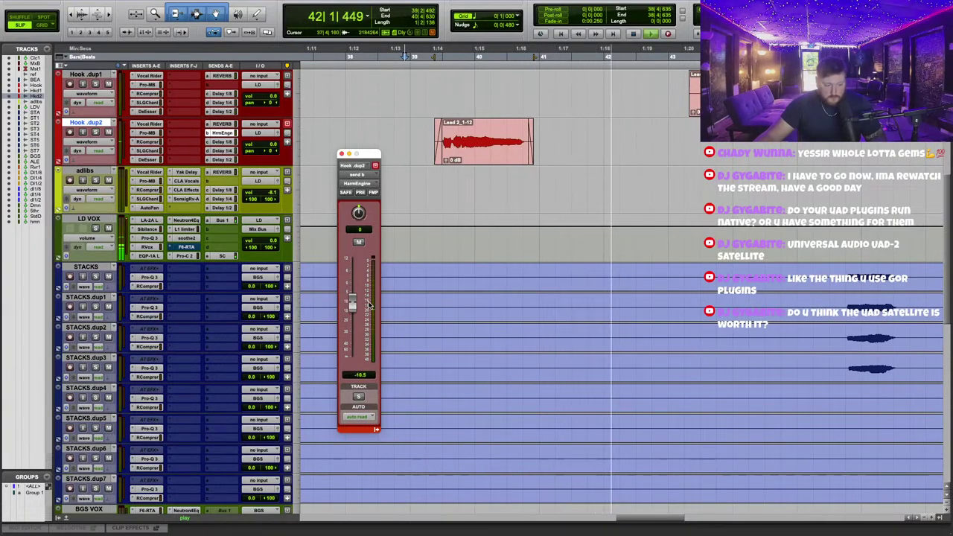
click(342, 153)
scroll(514, 171, up, 2)
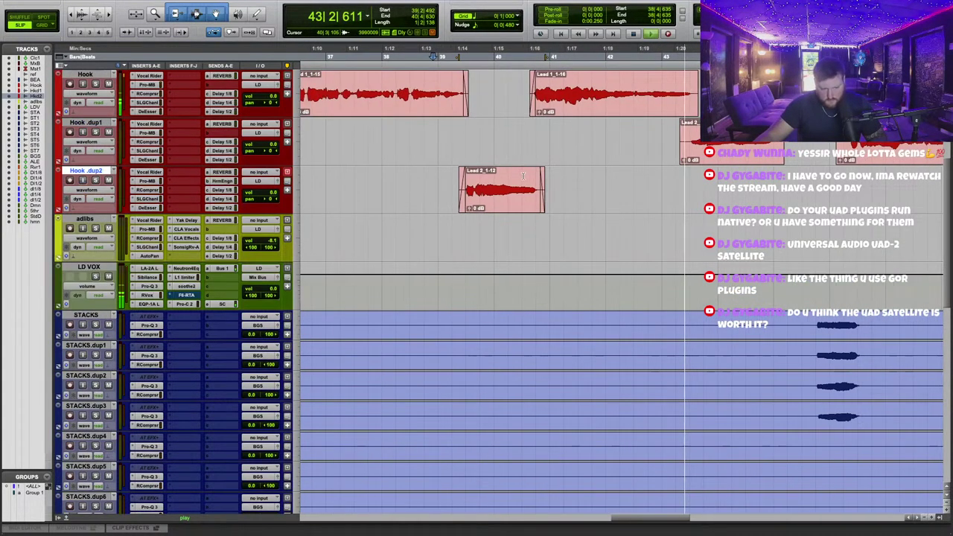
Play the song from its beginning and reset the LD VOX track's RVox compression and gain to 0.0.
double_click(523, 176)
scroll(531, 162, left, 10)
key(r)
key(r)
scroll(533, 166, up, 4)
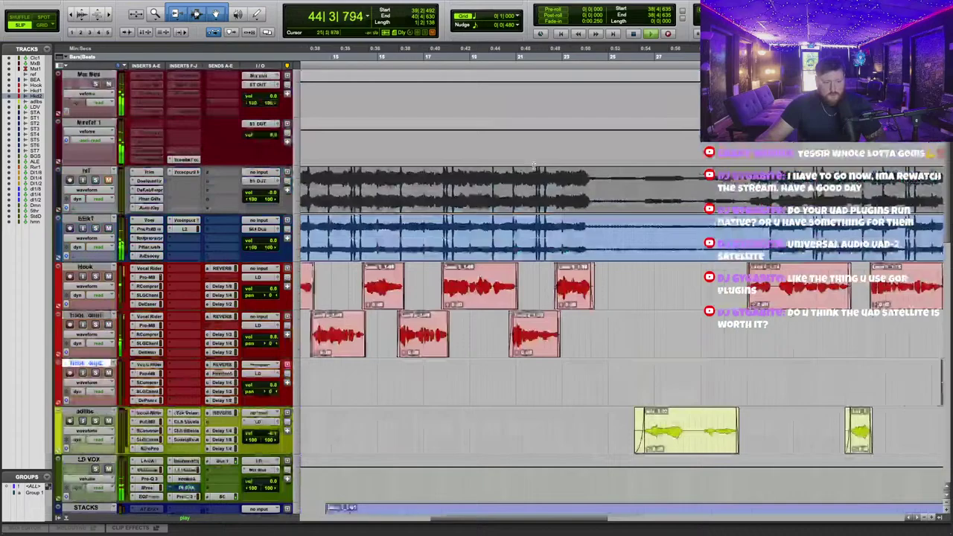
scroll(533, 165, down, 5)
scroll(527, 220, up, 1)
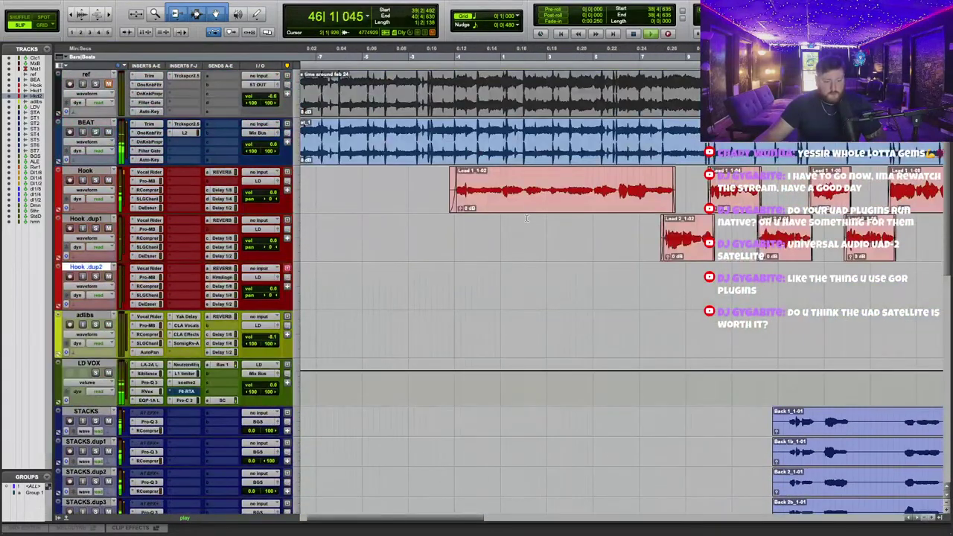
click(148, 390)
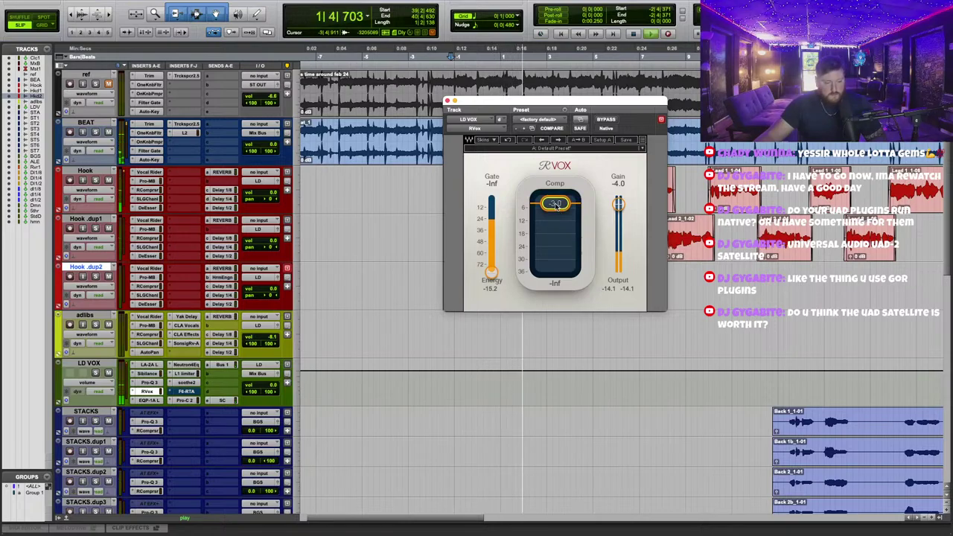
drag(544, 175, 634, 246)
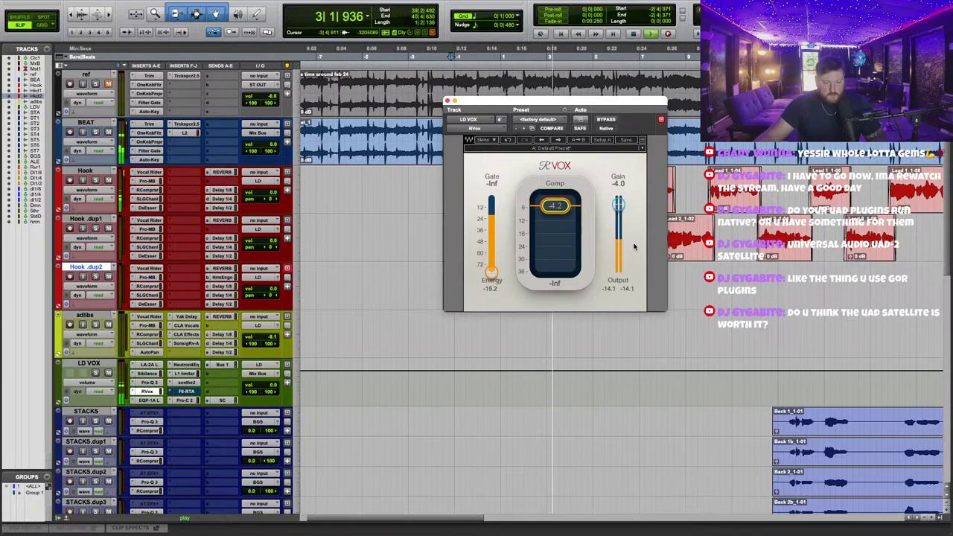
alt+click(556, 204)
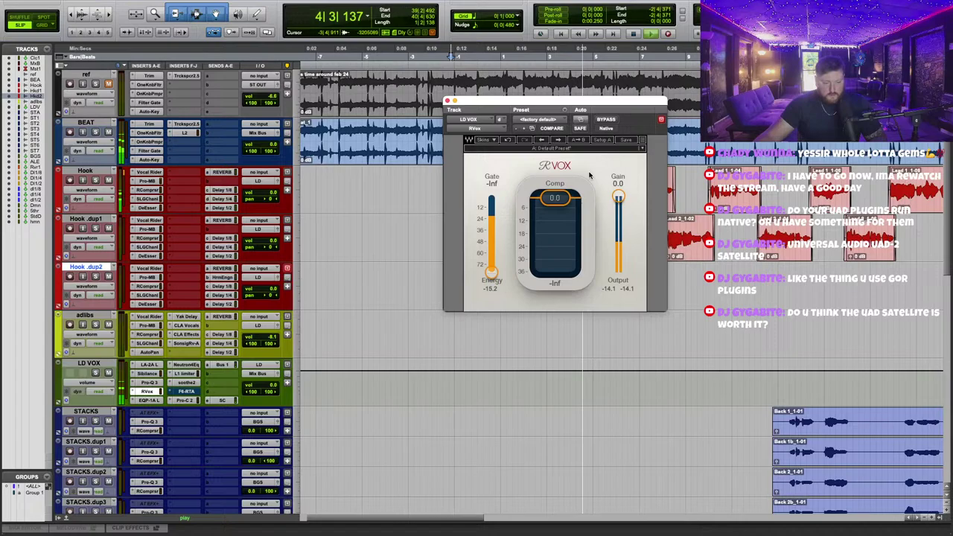
click(446, 101)
Restart playback at the first hook clip and lower the low-cut frequency in the LD VOX track's Pro-Q 3.
scroll(455, 264, right, 4)
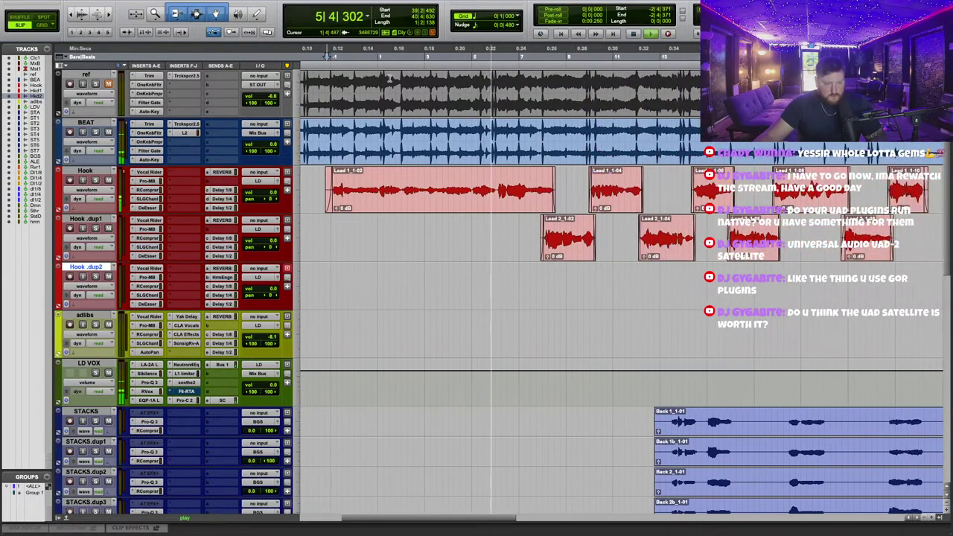
click(331, 55)
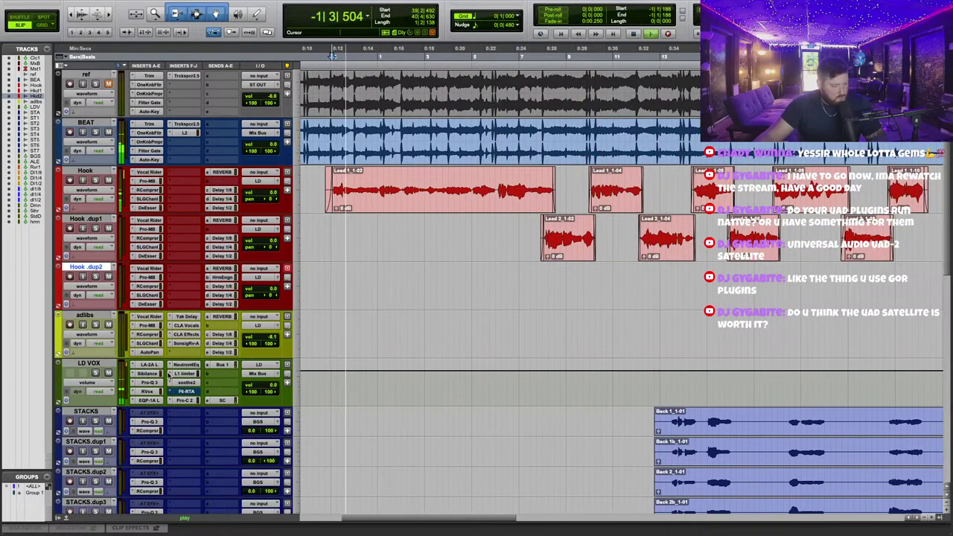
click(149, 382)
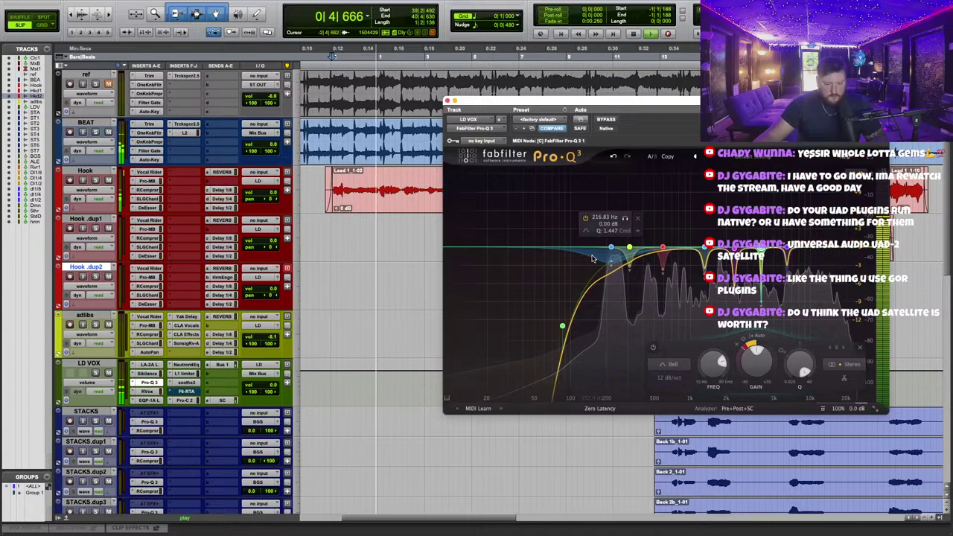
drag(561, 333, 512, 329)
alt+shift+click(513, 328)
drag(607, 100, 478, 114)
Sweep band 2 of the LD VOX Pro-Q 3 and tune it to about 217 Hz with 0 dB gain and about -5.4 dB dynamic range.
click(477, 274)
drag(498, 233, 479, 193)
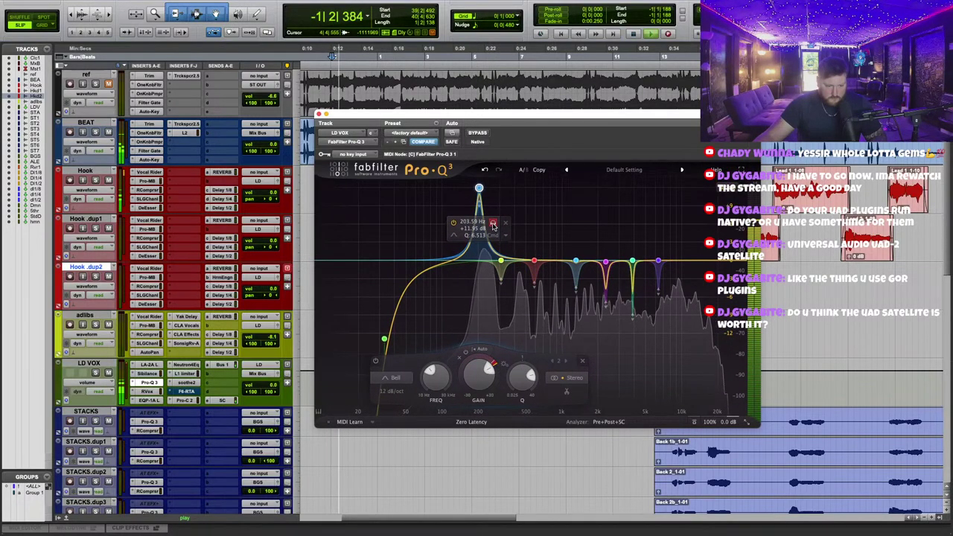
drag(495, 227, 500, 227)
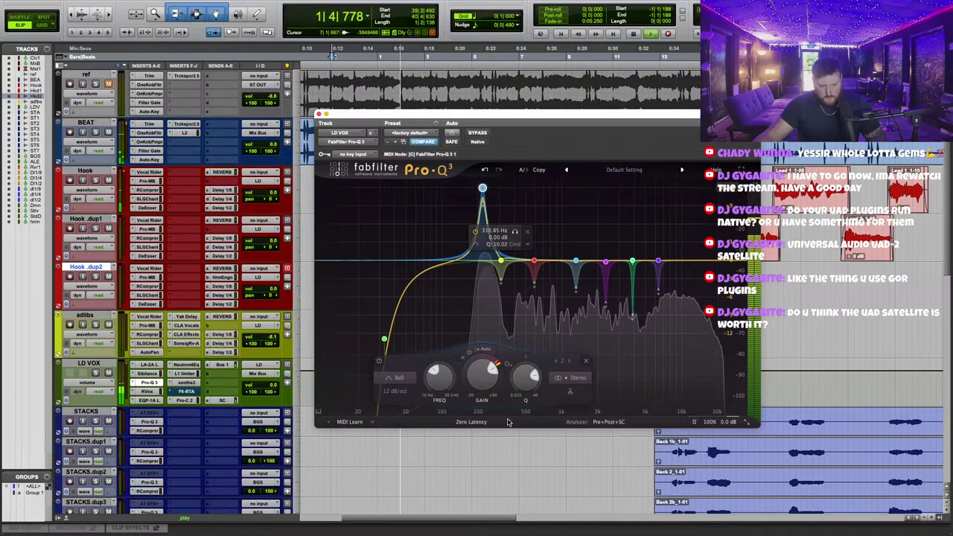
double_click(483, 378)
text(0)
key(Return)
drag(479, 359, 474, 368)
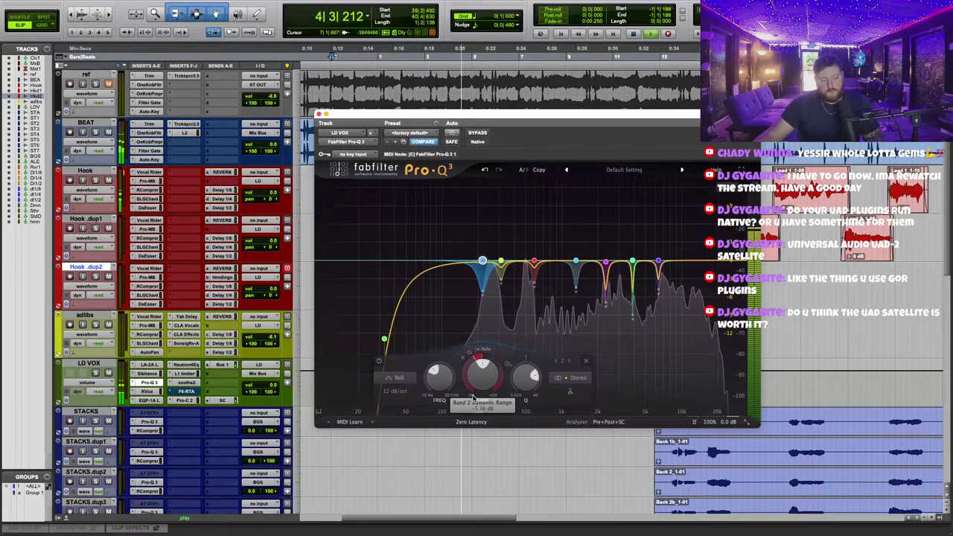
Retune the LD VOX Pro-Q 3 band near 310 Hz slightly higher and close the equalizer.
click(501, 262)
drag(517, 236, 500, 237)
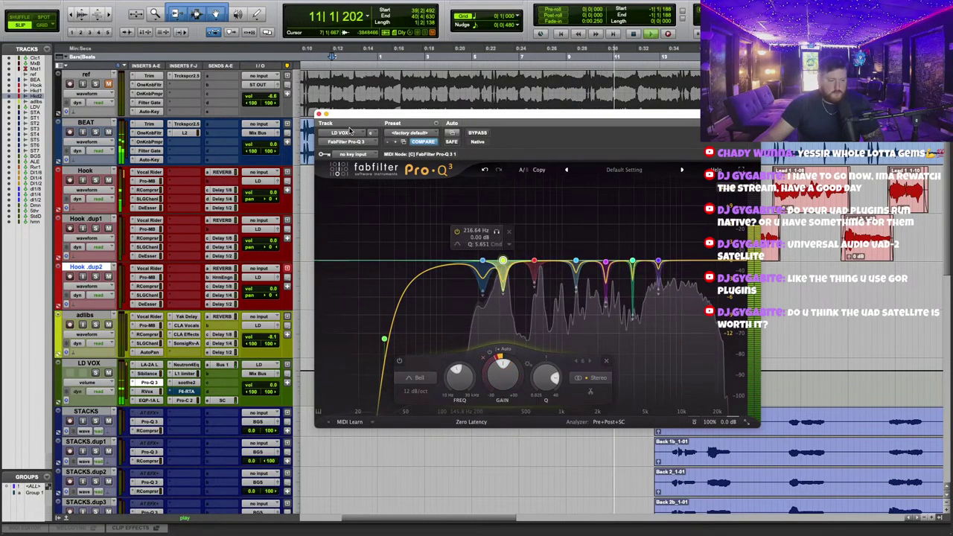
click(319, 115)
Make the F6-RTA insert on the LD VOX track inactive.
scroll(320, 74, left, 3)
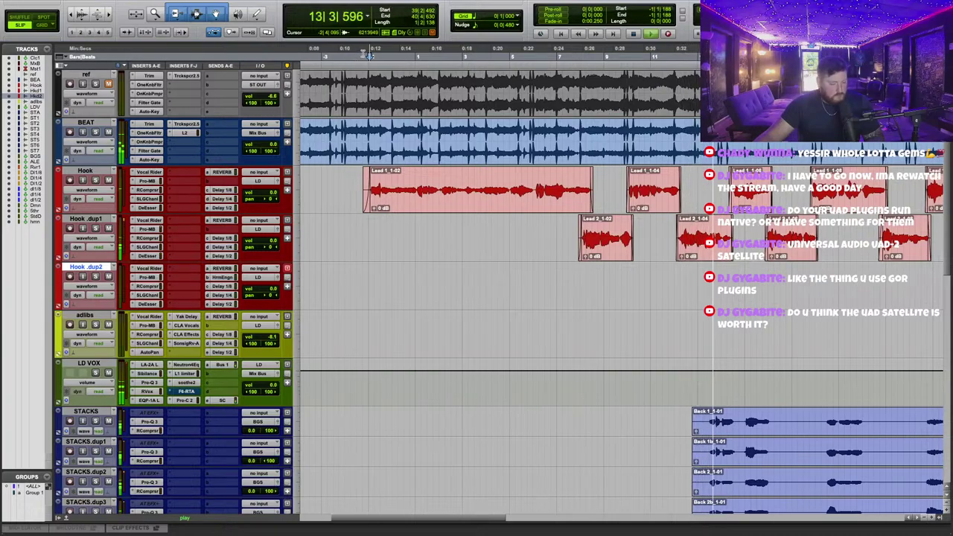
right_click(189, 392)
click(202, 402)
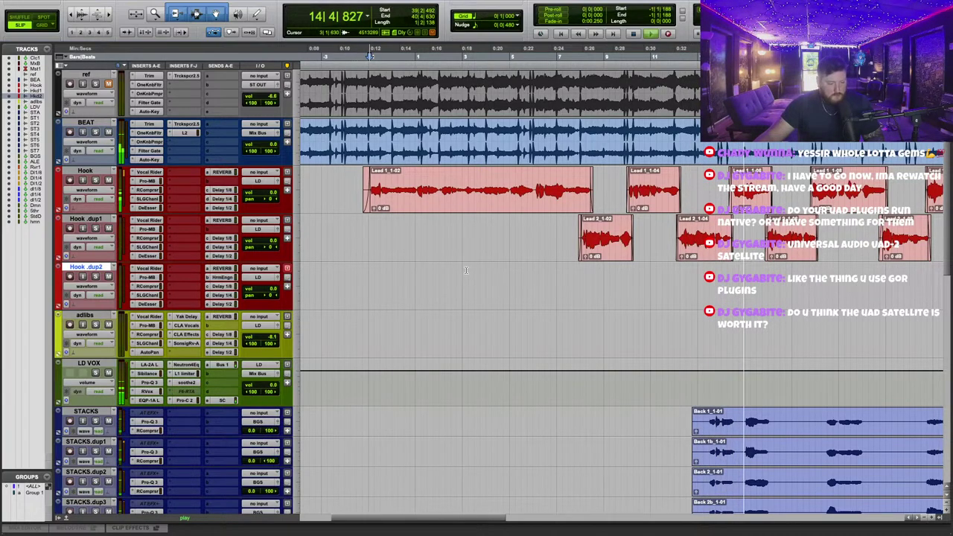
Delete the silent stretch from bar 24 to about bar 45 on all eight STACKS tracks.
scroll(470, 355, down, 5)
scroll(470, 355, right, 4)
scroll(480, 189, right, 5)
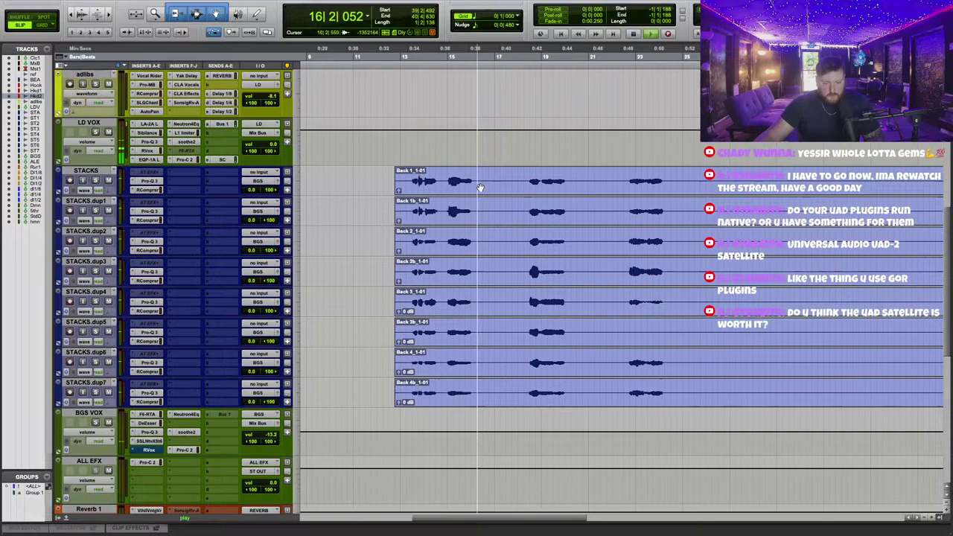
key(r)
drag(508, 175, 856, 402)
key(Delete)
Delete the silent start of the STACKS.dup4 to STACKS.dup7 clips, from bar 43 to the end of bar 52.
scroll(659, 345, right, 5)
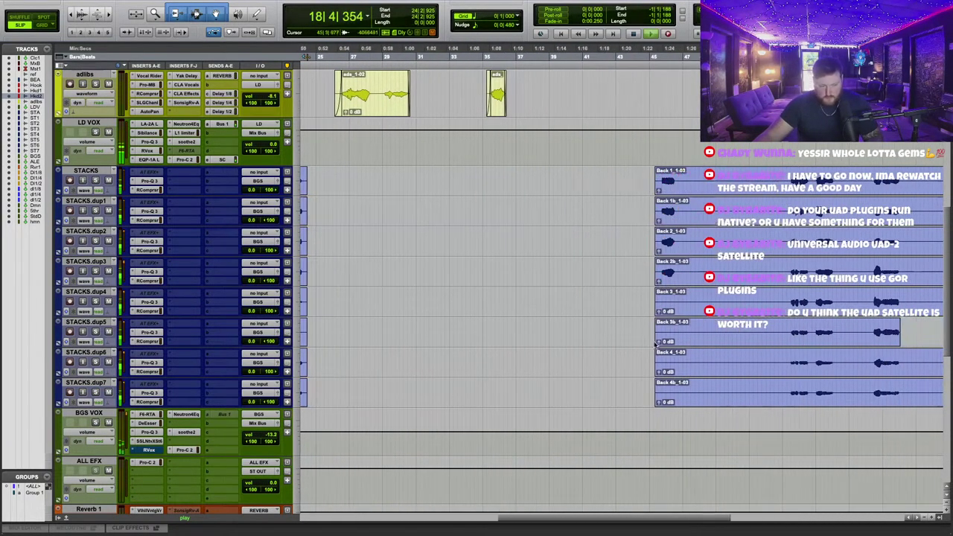
drag(642, 311, 781, 387)
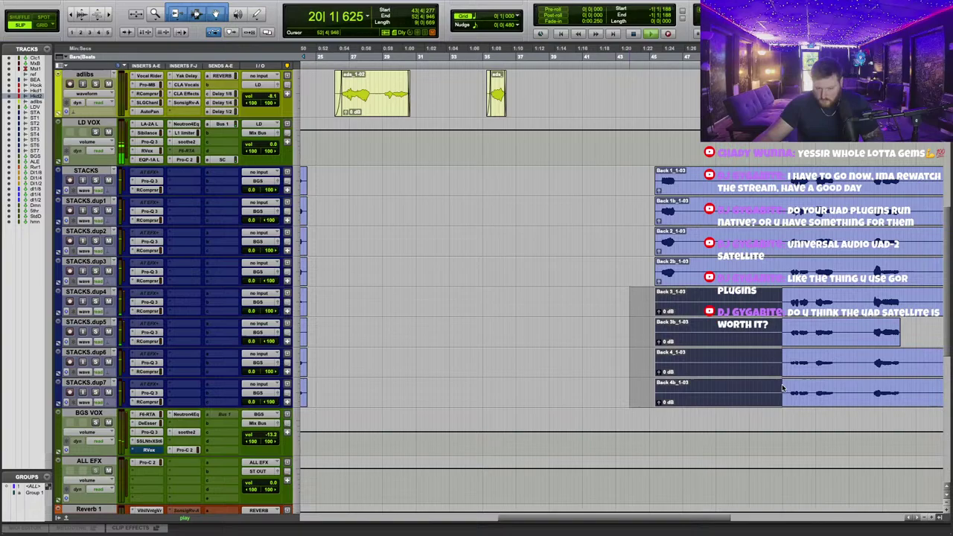
key(Delete)
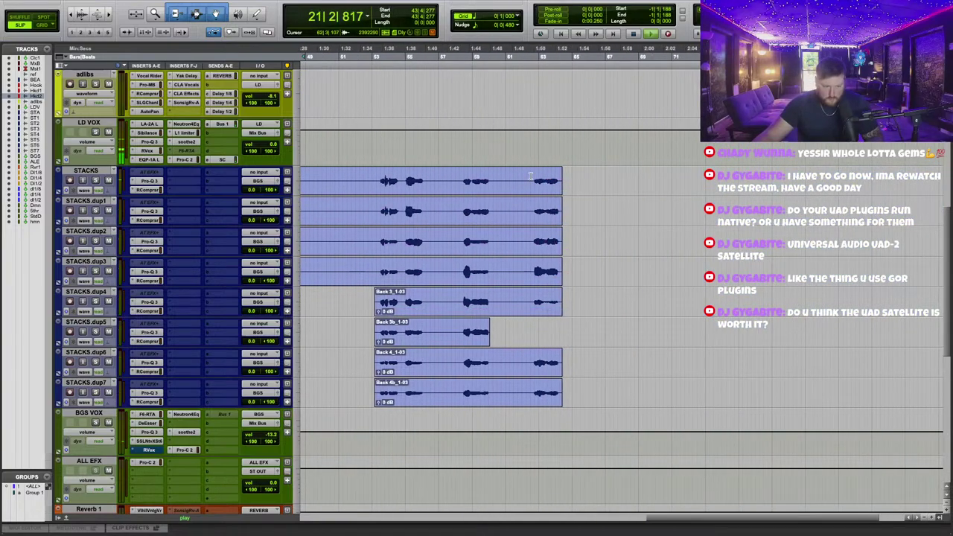
Delete the silent gaps around bars 60 to 62 and 56 to 58 on all the STACKS tracks.
drag(525, 212, 490, 383)
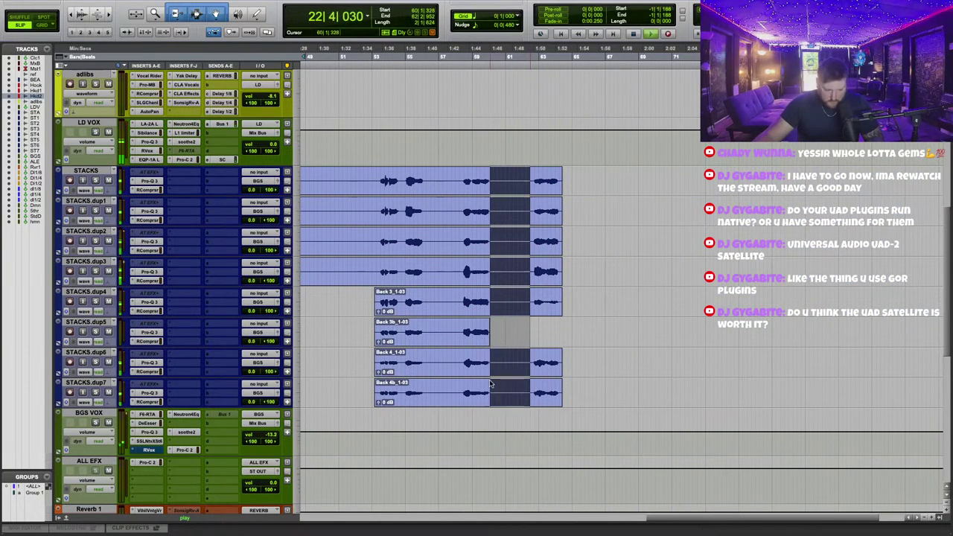
key(Delete)
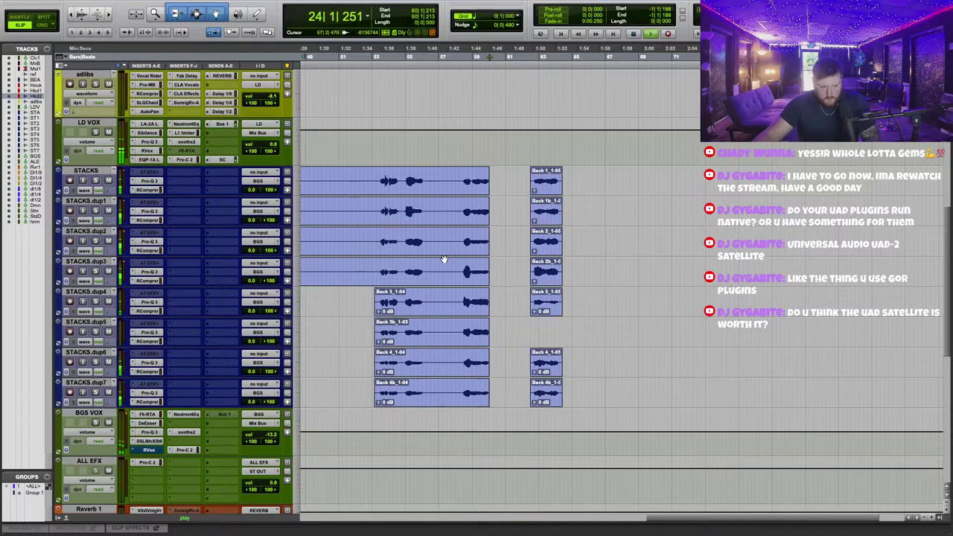
drag(461, 178, 425, 393)
key(Delete)
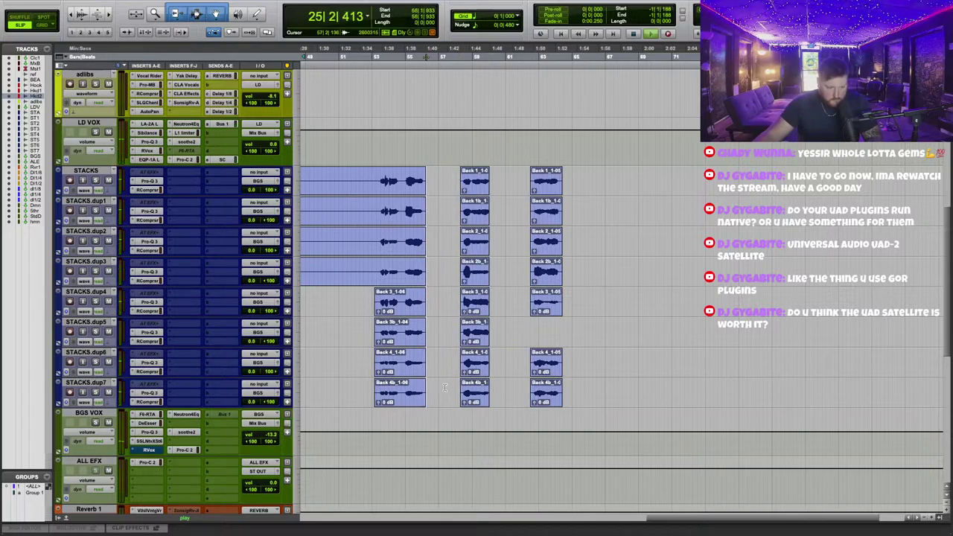
Delete the silence between bars 46 and 53 on the STACKS to STACKS.dup3 tracks.
scroll(477, 253, left, 4)
drag(391, 177, 495, 281)
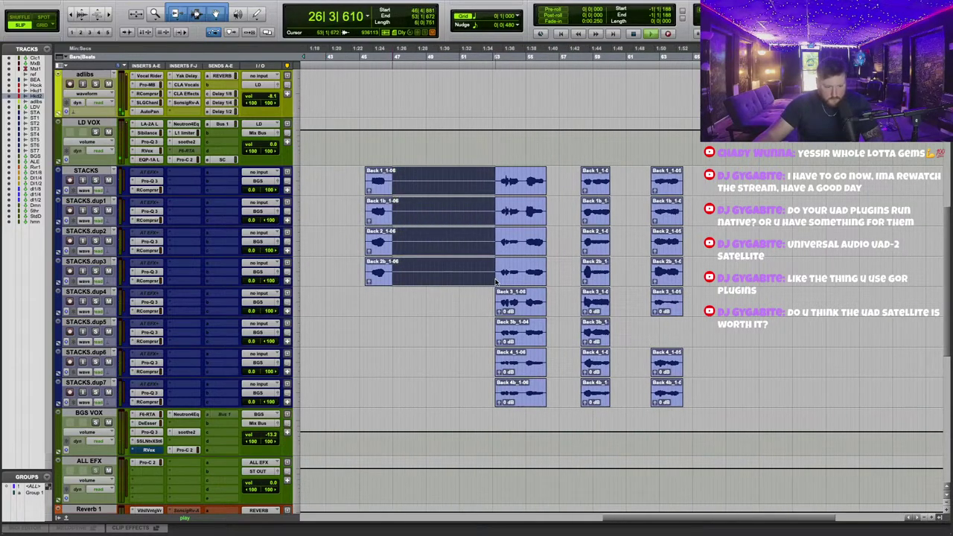
key(Delete)
Return to the first background vocal section and delete the silent gap from bar 16 to about bar 18 on all STACKS tracks.
scroll(551, 279, left, 10)
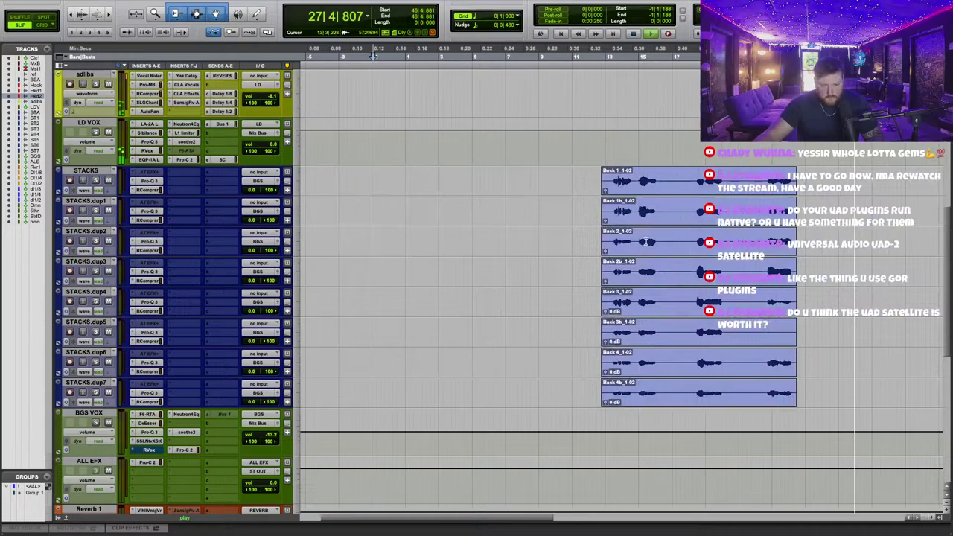
key(t)
scroll(685, 231, right, 8)
drag(551, 179, 643, 393)
key(Delete)
drag(741, 172, 815, 402)
key(Delete)
Delete the silence from about bar 20 to 22 on all STACKS tracks, plus the silent remainder on STACKS.dup5.
scroll(566, 188, right, 10)
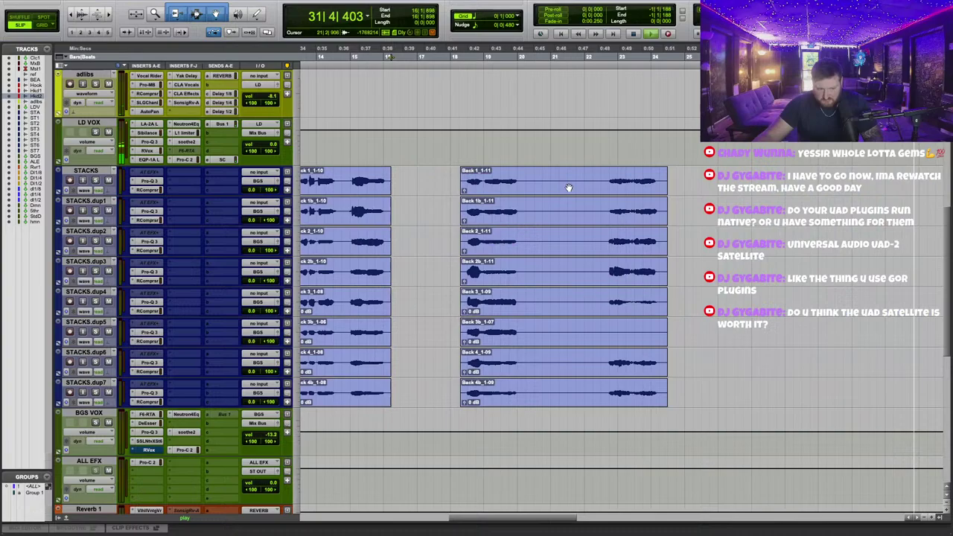
drag(605, 195, 520, 401)
key(Delete)
drag(705, 327, 578, 335)
key(Delete)
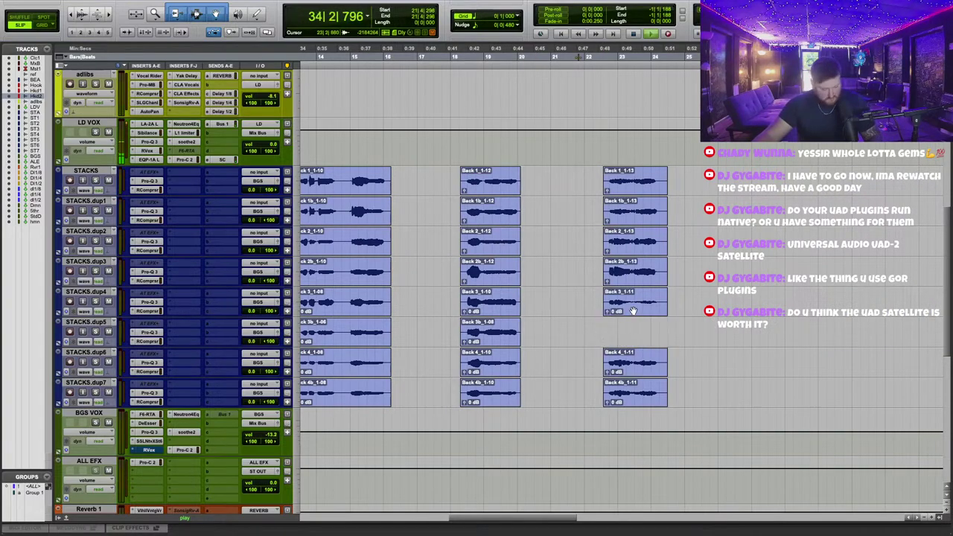
Copy the Back 3_1-11 clip from STACKS.dup4 to the same position on STACKS.dup5.
click(631, 311)
key(semicolon)
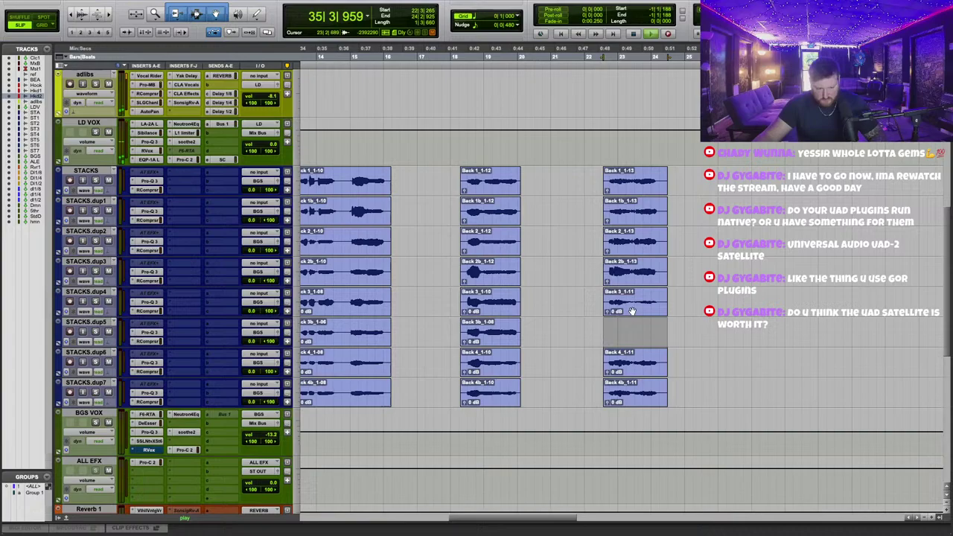
key(super+v)
click(778, 332)
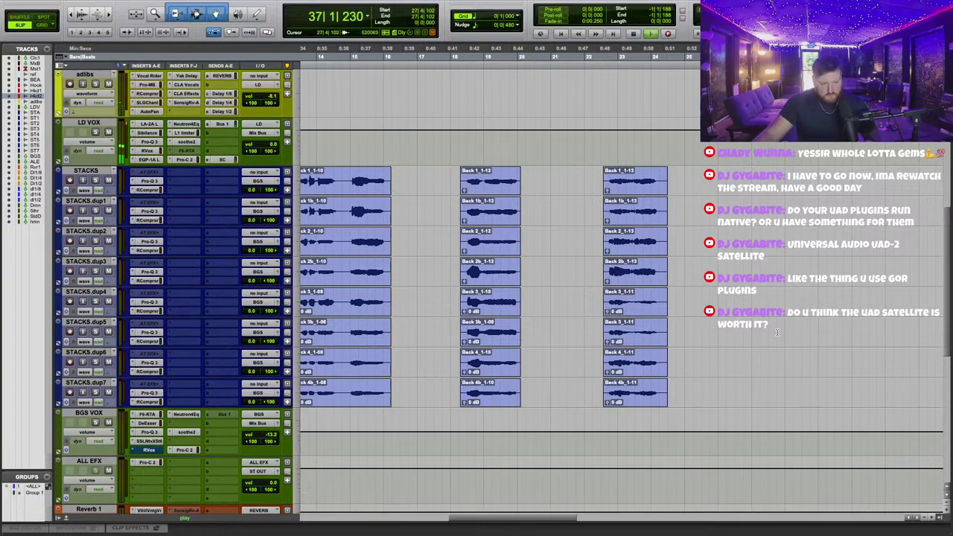
Copy the Back 3_1-05 clip from STACKS.dup4 to the same position on STACKS.dup5.
scroll(742, 335, right, 10)
scroll(742, 335, up, 3)
scroll(742, 335, down, 3)
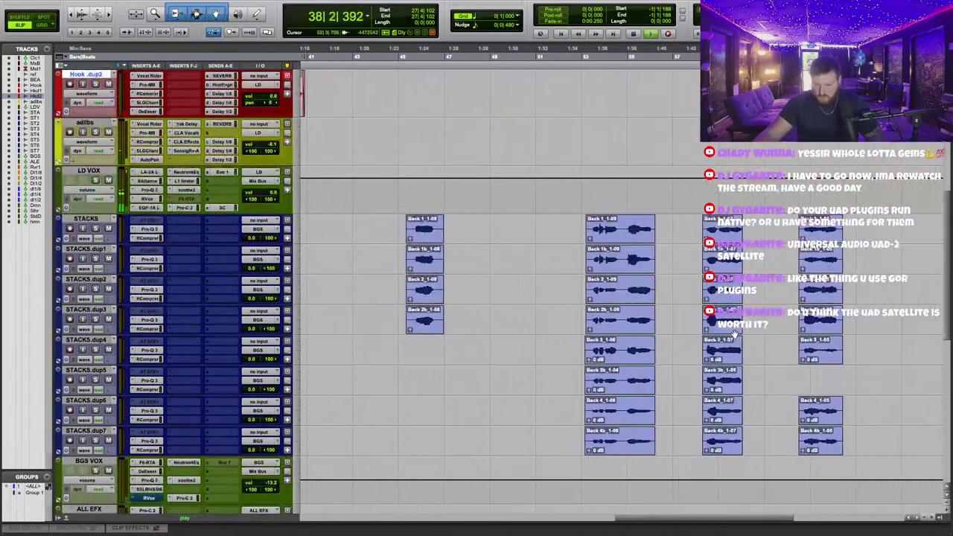
click(788, 361)
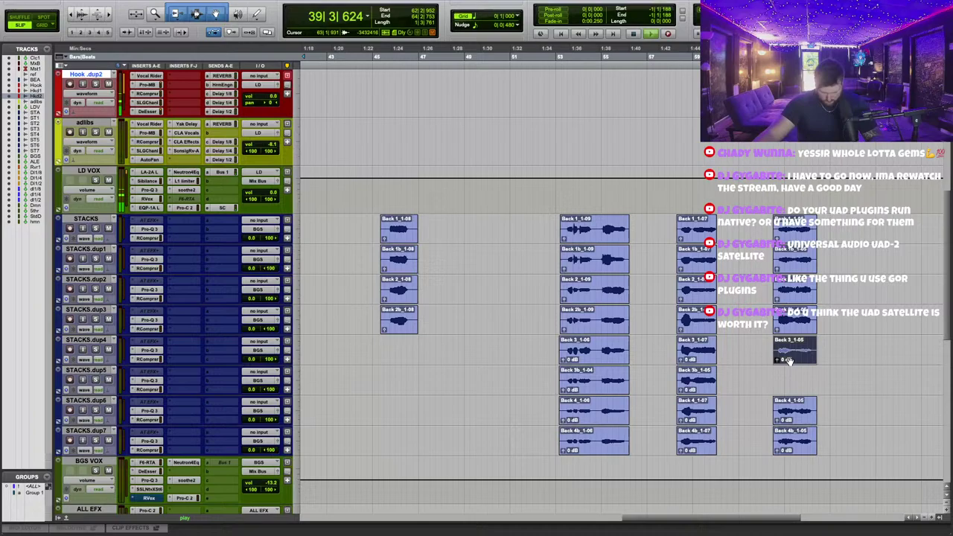
key(semicolon)
click(853, 351)
Delete the silent gap from about bar 61 to the middle of bar 62 in the Lead 2_1-19 clip on Hook .dup1.
scroll(660, 290, left, 15)
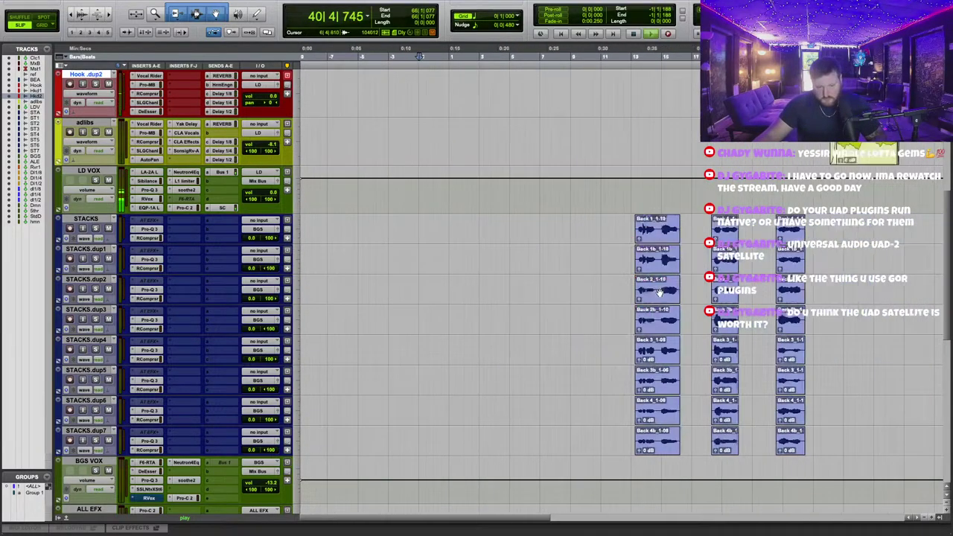
key(r)
scroll(666, 295, up, 2)
key(t)
scroll(640, 271, right, 10)
scroll(578, 221, up, 2)
key(t)
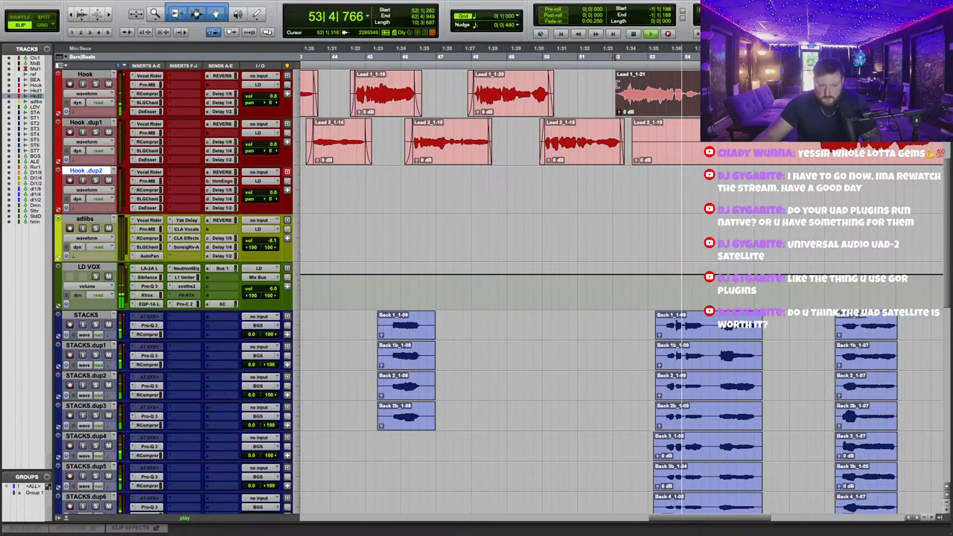
drag(634, 134, 815, 134)
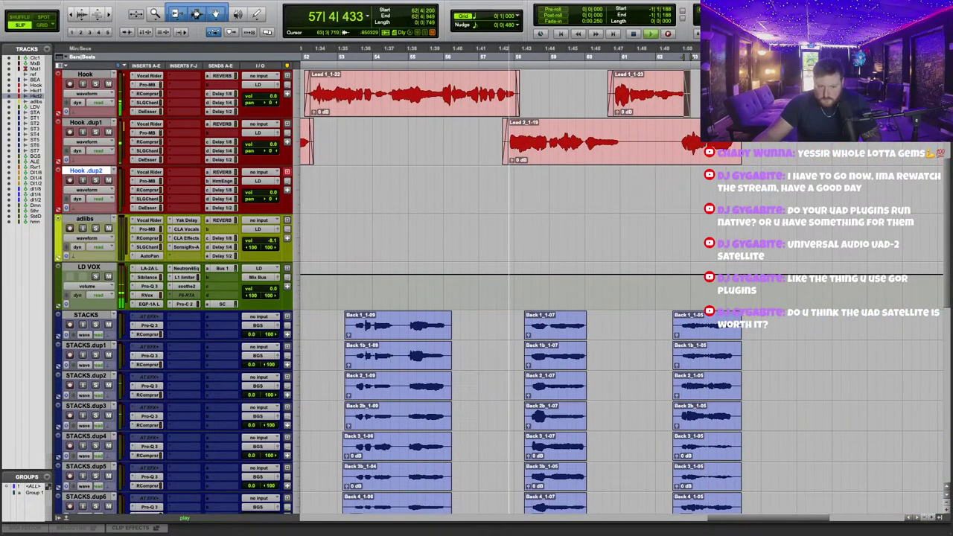
key(Delete)
drag(632, 129, 679, 129)
key(Delete)
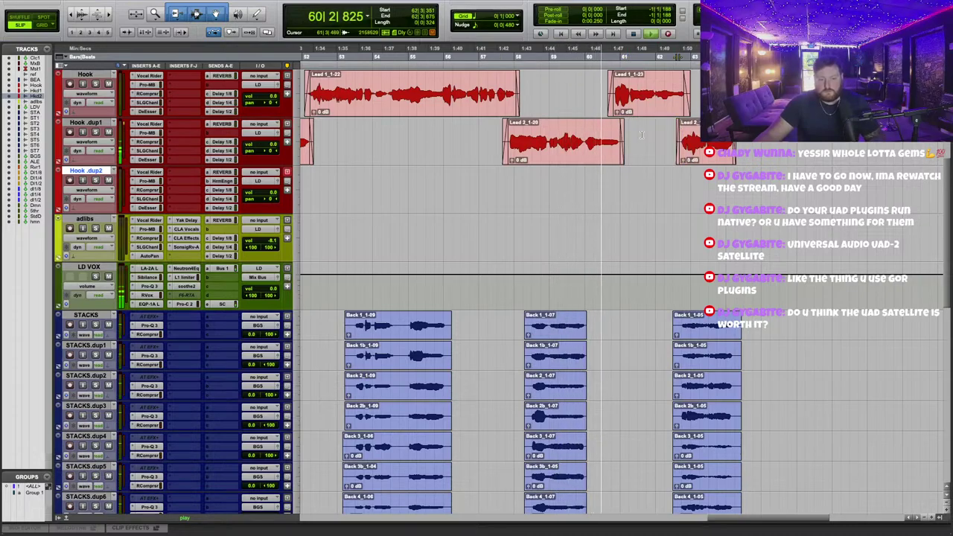
Reduce the track heights of ALL EFX, Delay 1/8, Delay 1/4 and Delay 1/2 to a compact size.
scroll(571, 270, down, 2)
scroll(571, 270, left, 5)
key(r)
key(r)
key(r)
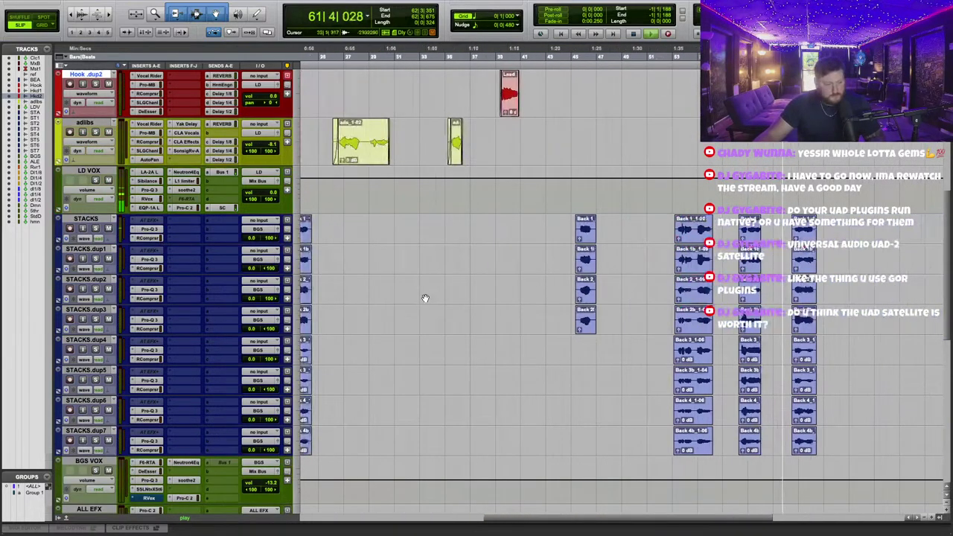
scroll(424, 298, down, 5)
drag(212, 407, 213, 382)
scroll(412, 236, down, 1)
scroll(412, 236, down, 2)
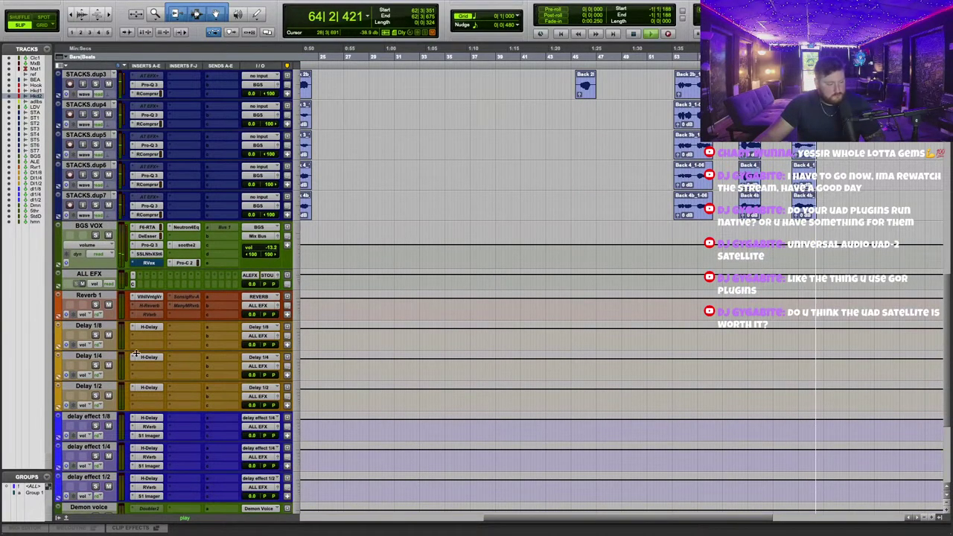
drag(158, 350, 147, 382)
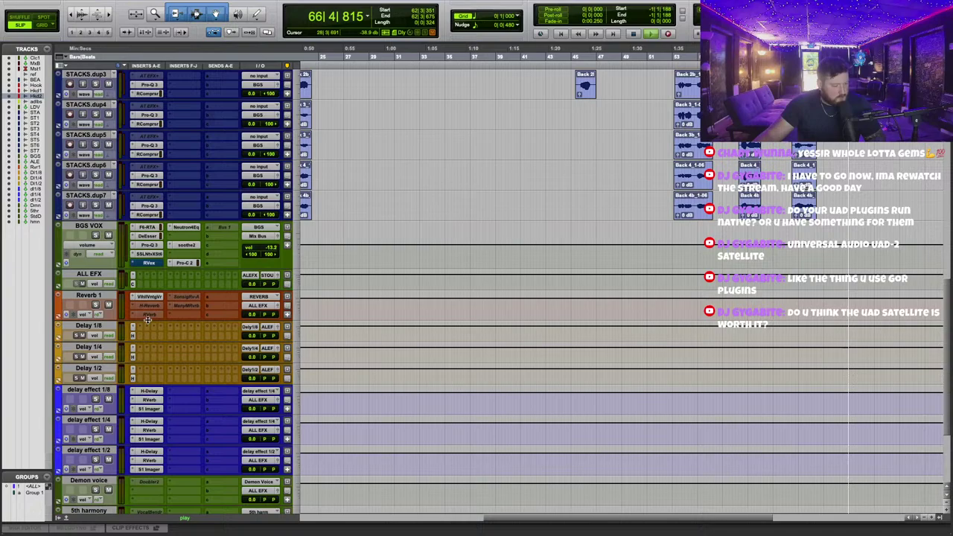
Reduce the track heights of Demon voice, 5th harmony, Studio D chorus and hamony engine to the same compact size.
scroll(153, 349, down, 5)
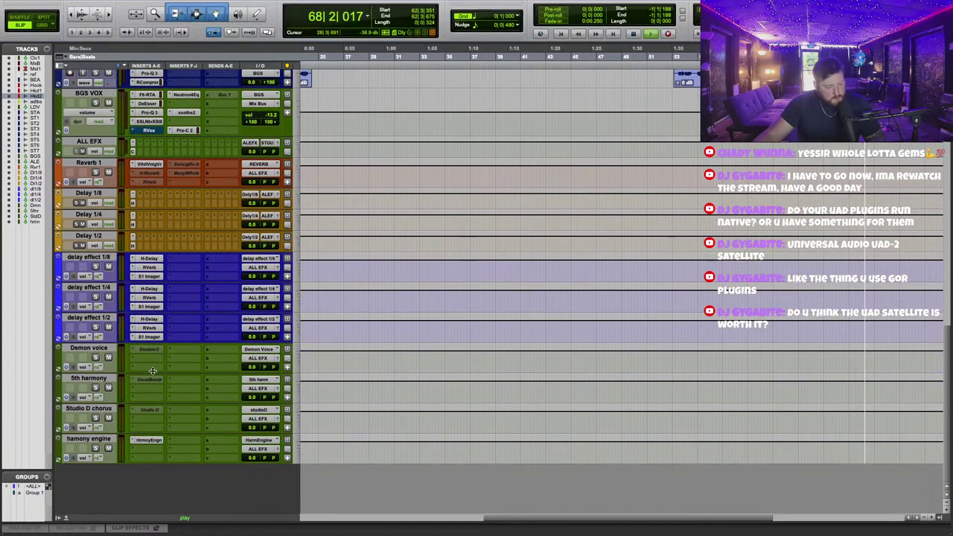
drag(153, 400, 153, 391)
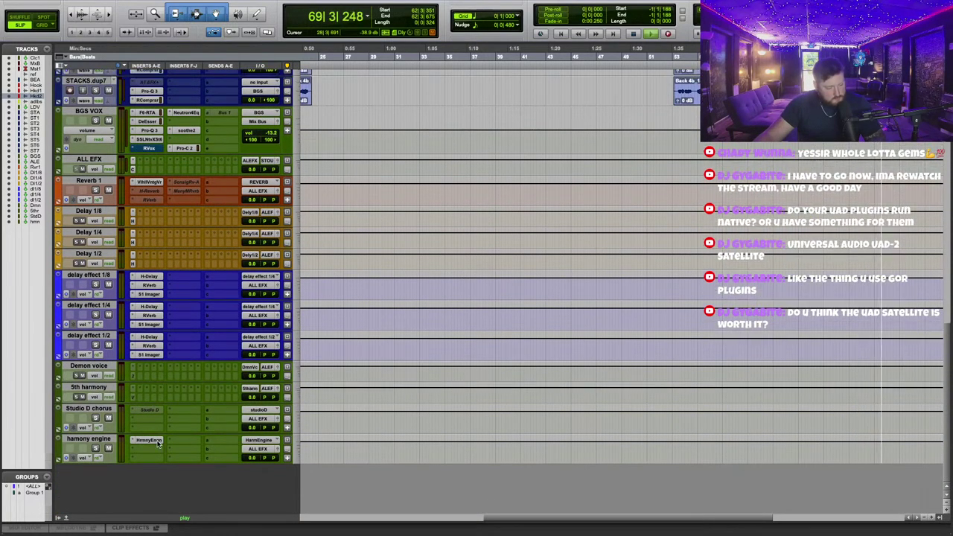
drag(159, 462, 158, 430)
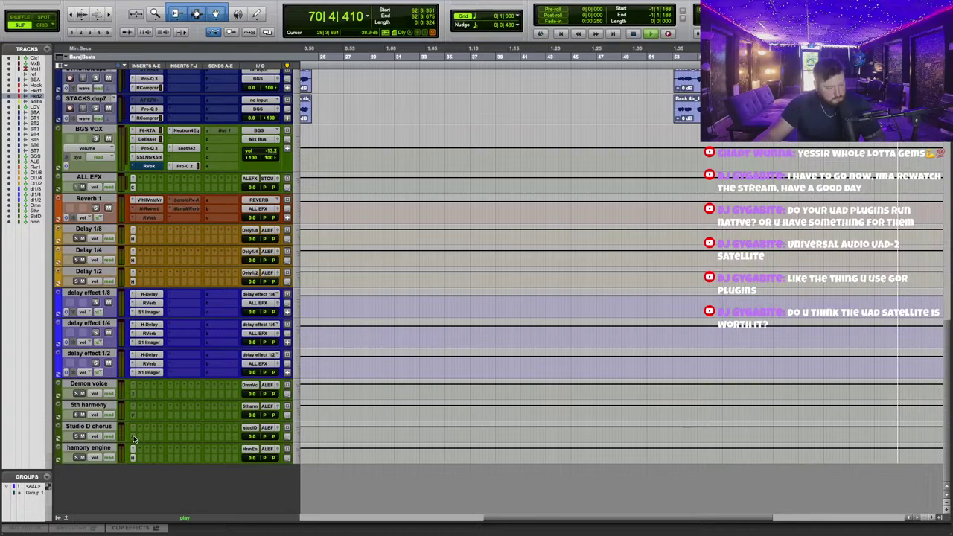
Replace the Studio D plug-in on the Studio D chorus track with AVOX DUO (stereo) and set its vocal range to Baritone/Bass.
click(133, 430)
text(d)
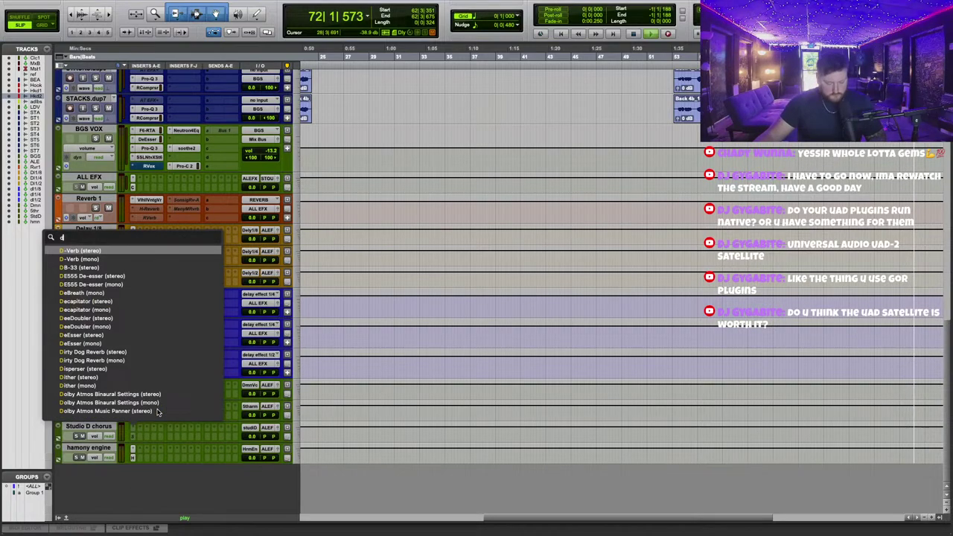
text(uo)
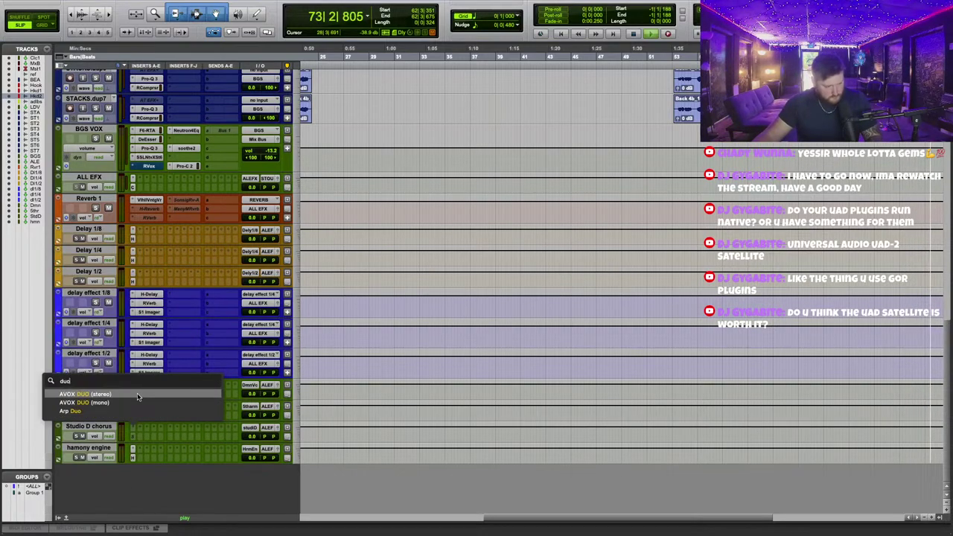
click(139, 395)
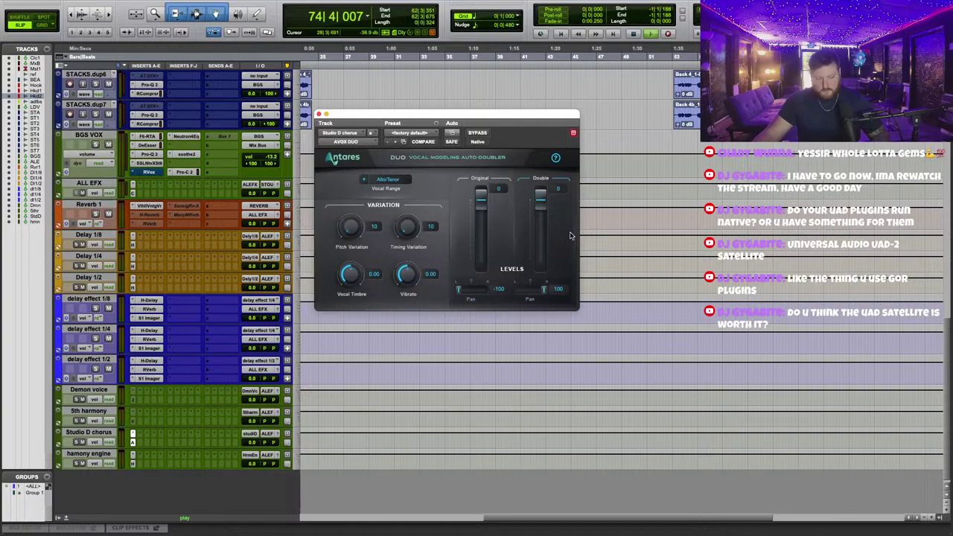
click(392, 188)
click(376, 212)
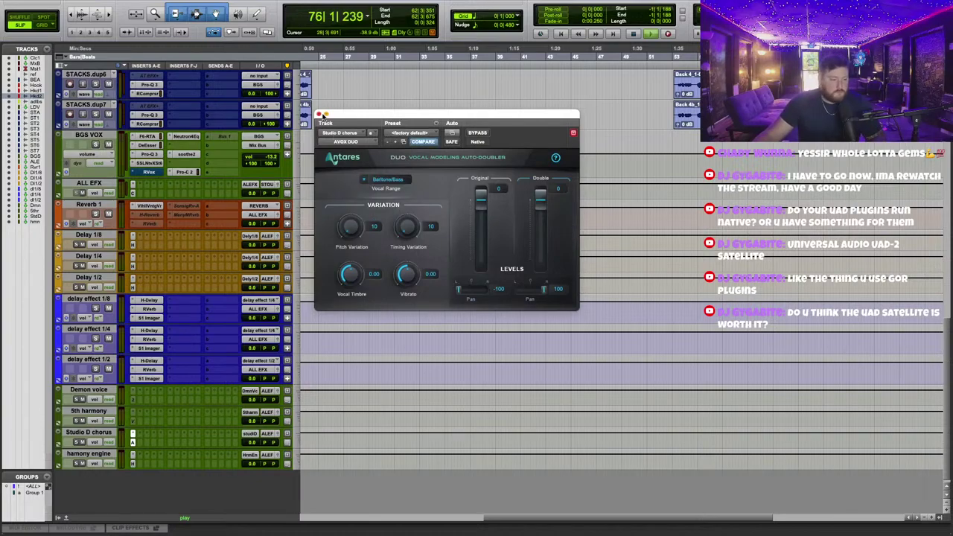
click(320, 114)
Play the first background vocal section from about bar 12 and set the BGS VOX track volume to -6.0 dB.
scroll(479, 210, up, 5)
key(space)
scroll(508, 211, up, 5)
scroll(508, 211, left, 6)
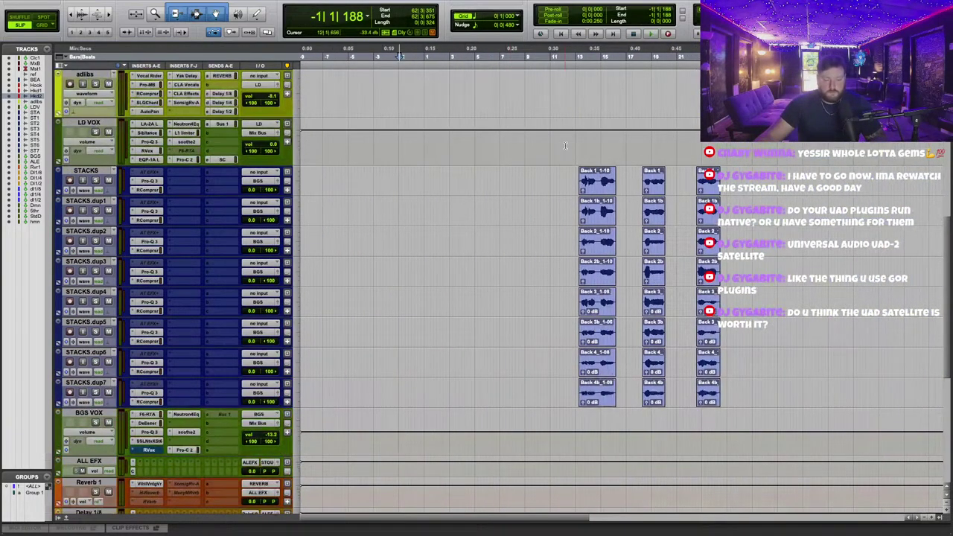
click(571, 155)
key(space)
scroll(602, 196, up, 6)
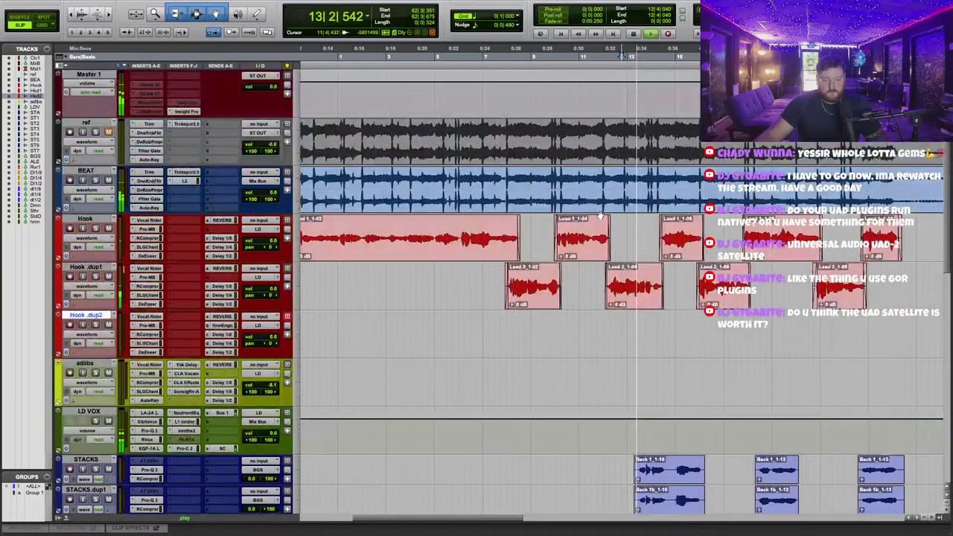
scroll(591, 272, down, 5)
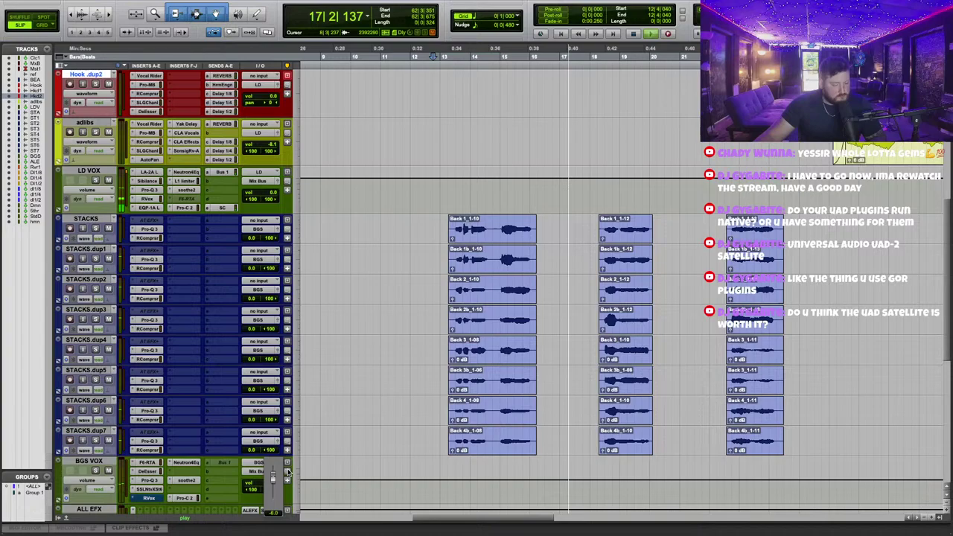
scroll(357, 357, down, 2)
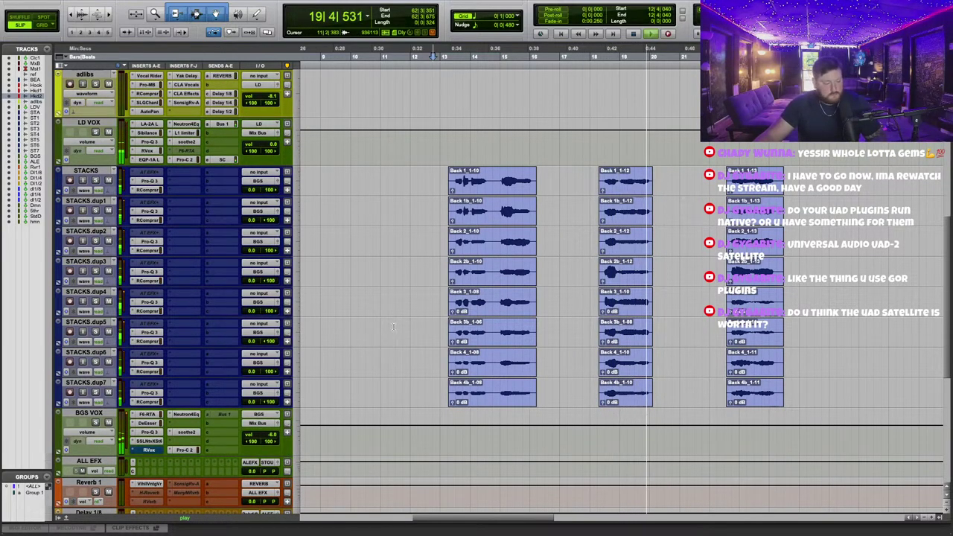
Replay from about bar 12 and pan STACKS.dup2/dup3 to 75 right/left, dup4/dup5 to 60 right/left, and dup6/dup7 to 50 right/left.
scroll(446, 320, right, 3)
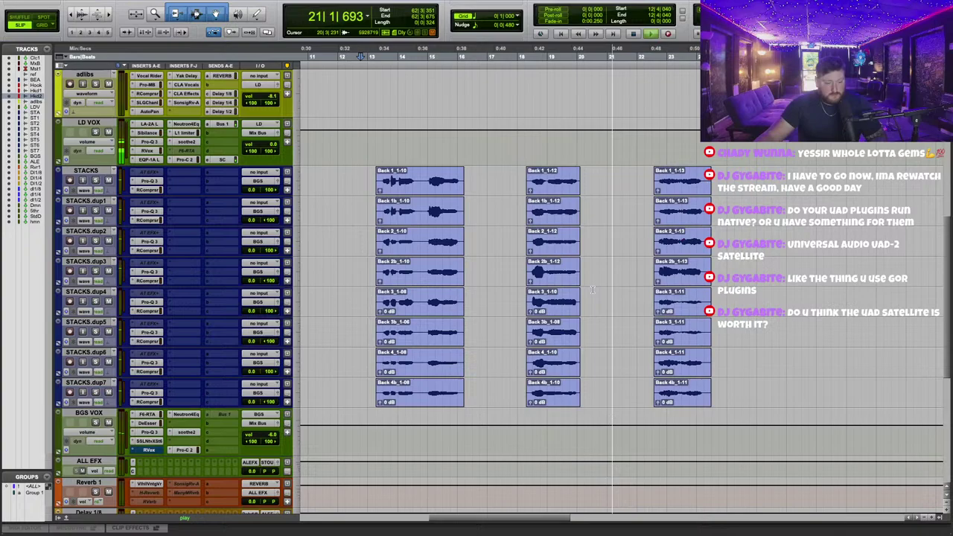
scroll(593, 290, left, 2)
click(402, 57)
key(t)
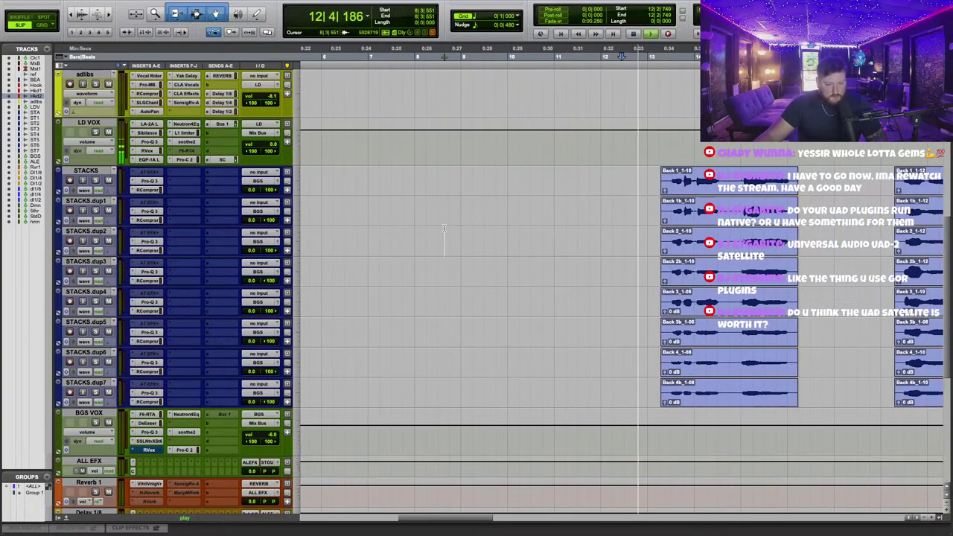
scroll(444, 228, right, 3)
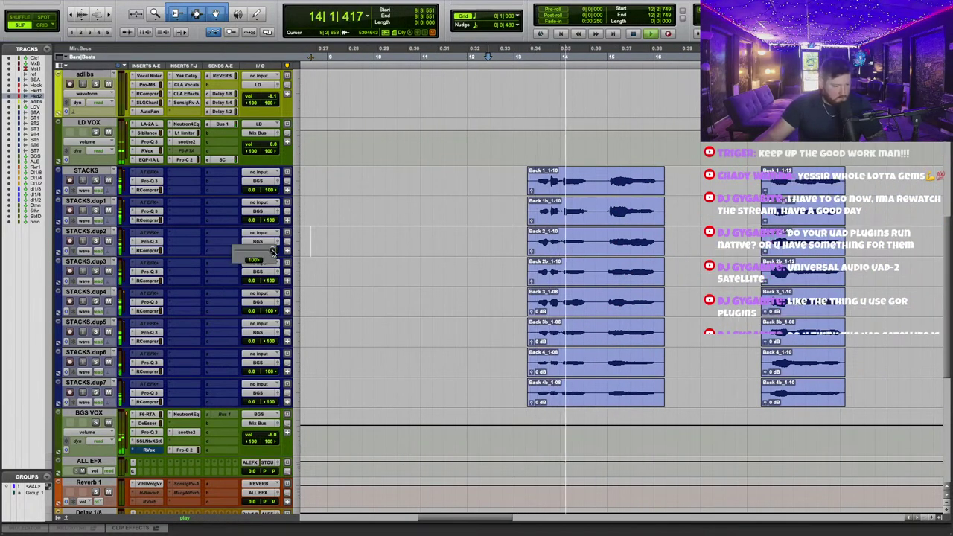
drag(250, 280, 252, 349)
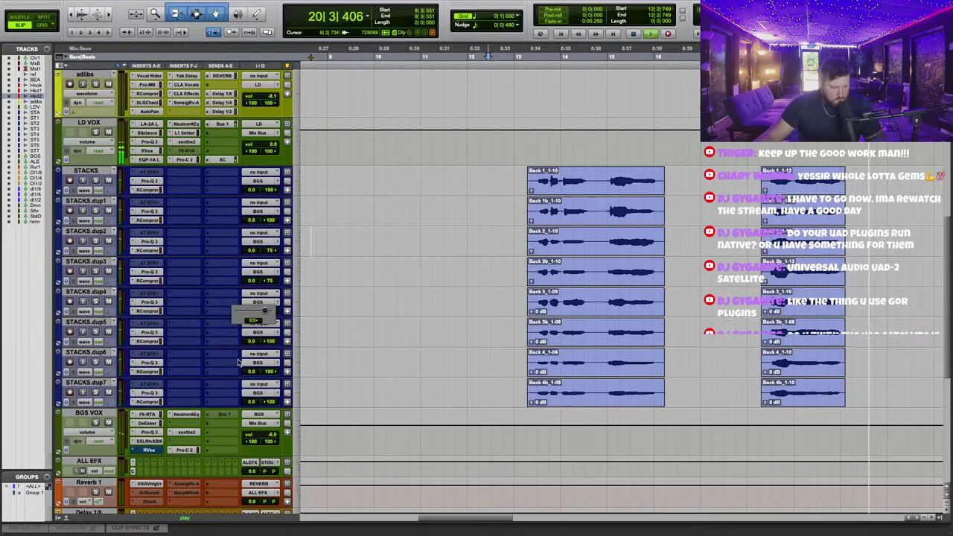
drag(236, 365, 272, 348)
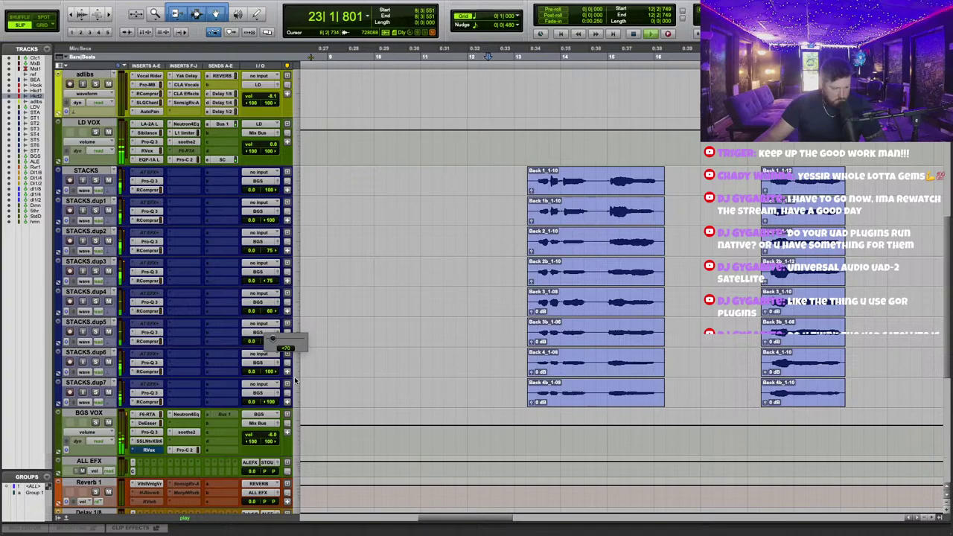
drag(303, 385, 303, 382)
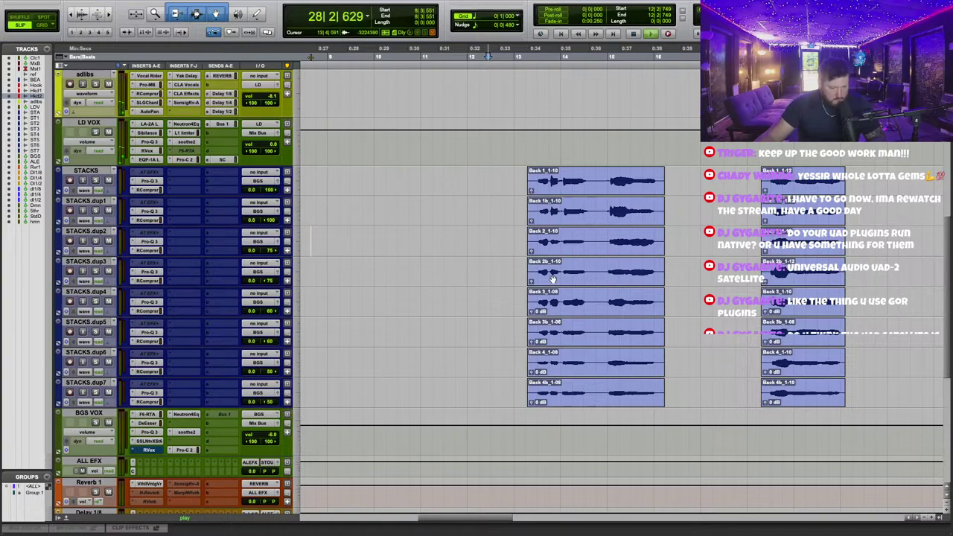
Delete the short silence just after bar 32 in the Lead 1_1-14 clip on the Hook track.
scroll(682, 270, up, 5)
scroll(682, 270, down, 1)
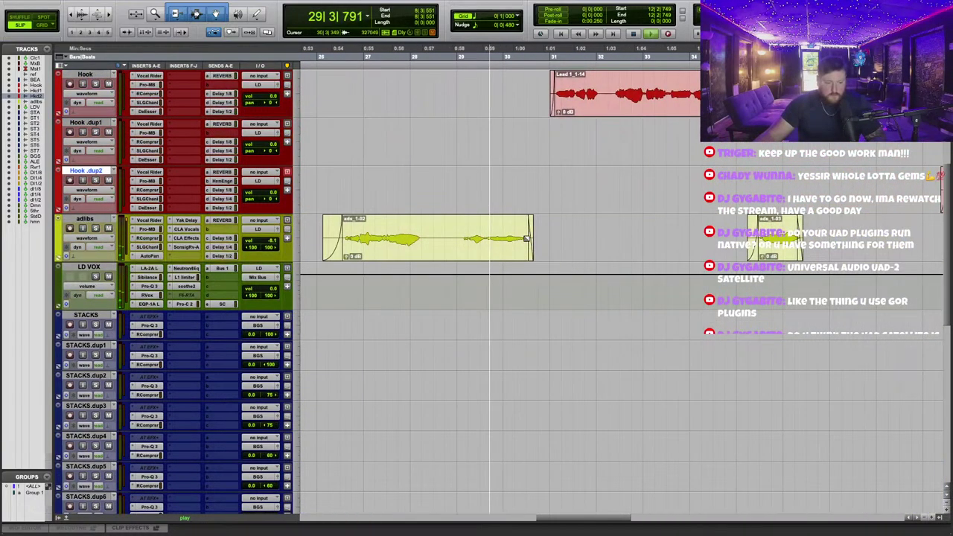
scroll(476, 193, up, 1)
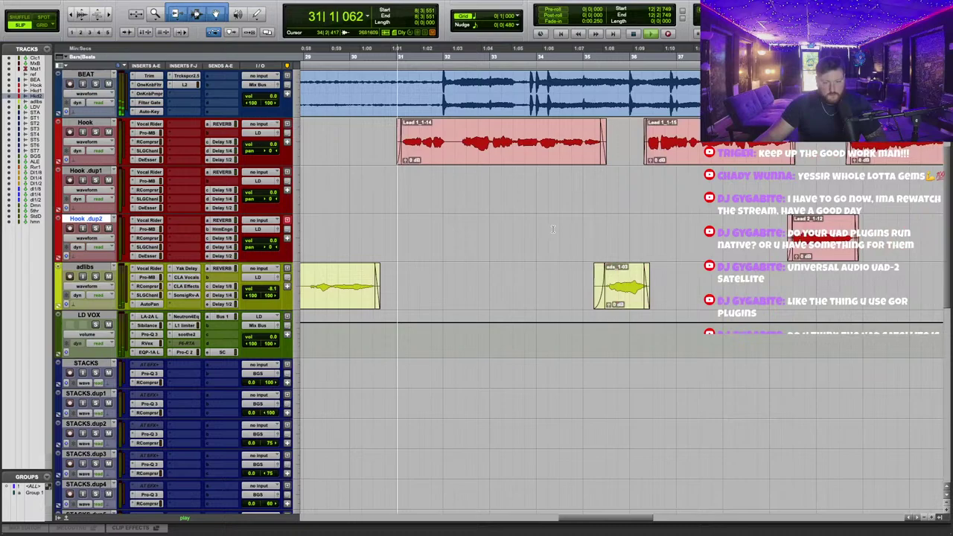
scroll(525, 210, up, 2)
drag(416, 134, 444, 134)
key(Delete)
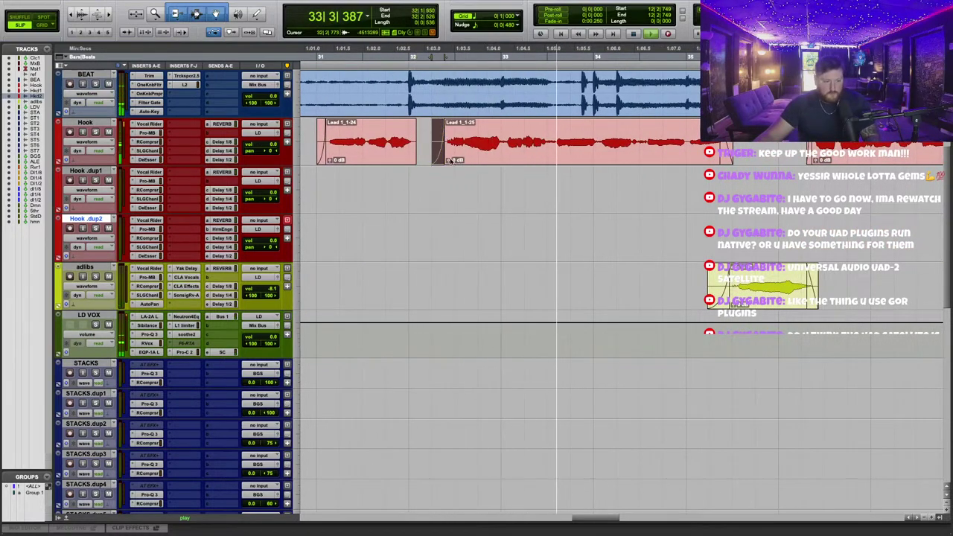
Duplicate the Hook track once without its active playlist, then play back from the end of bar 31.
right_click(95, 123)
click(124, 287)
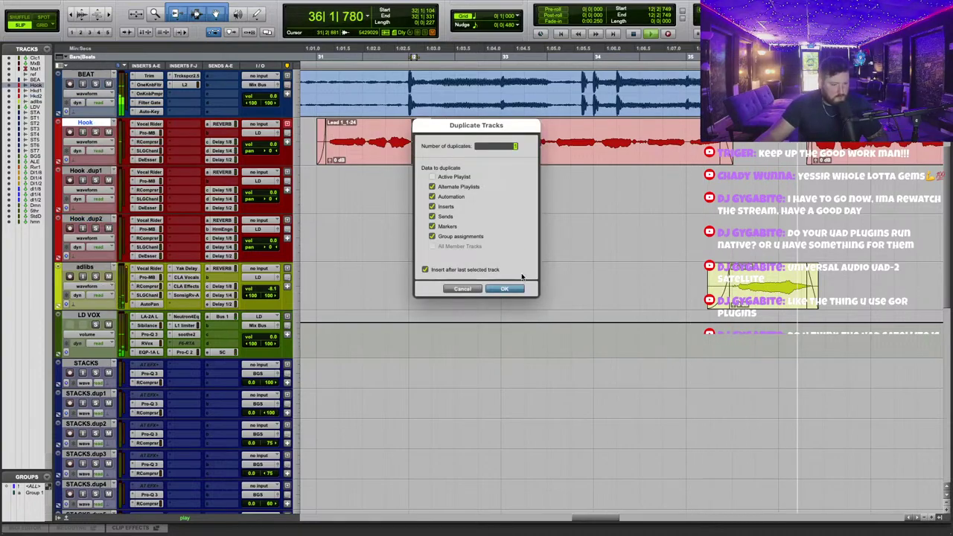
click(511, 289)
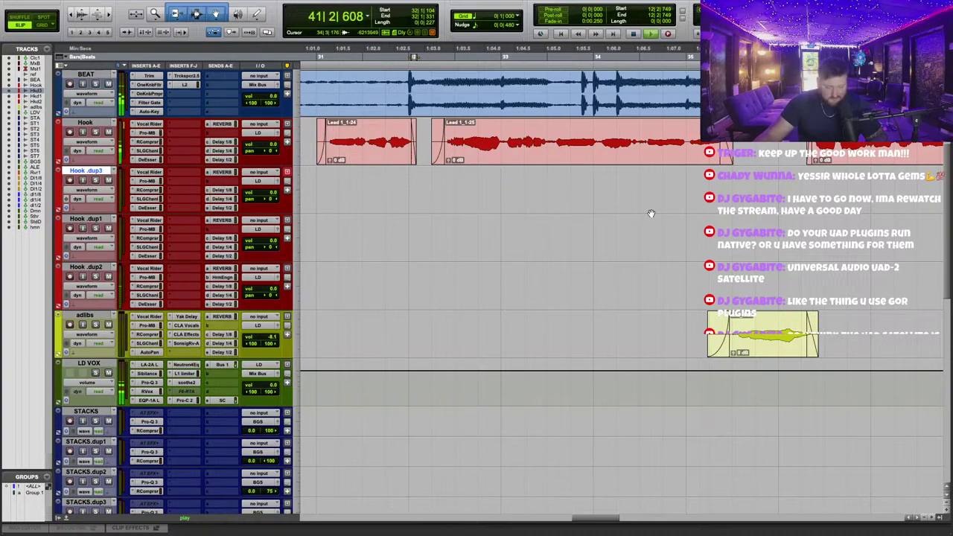
scroll(665, 204, left, 1)
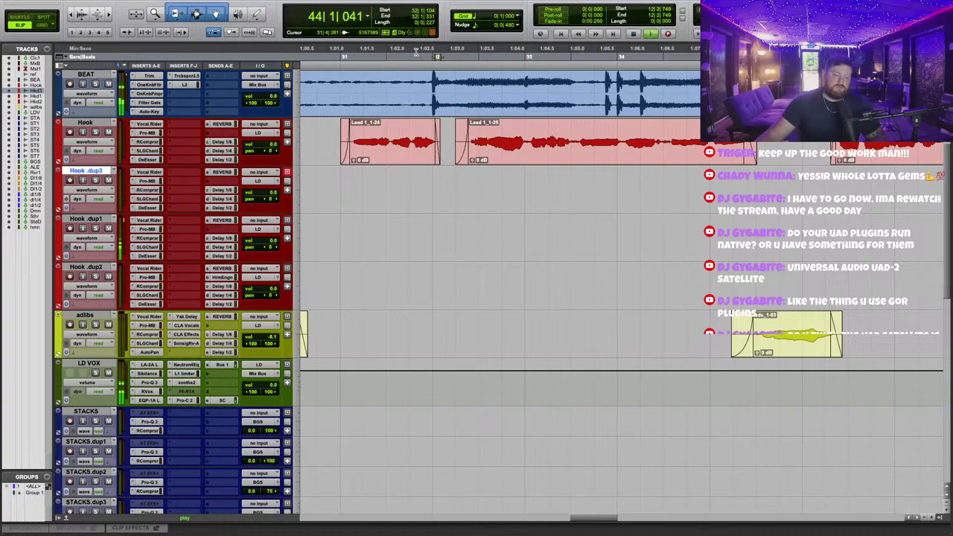
key(space)
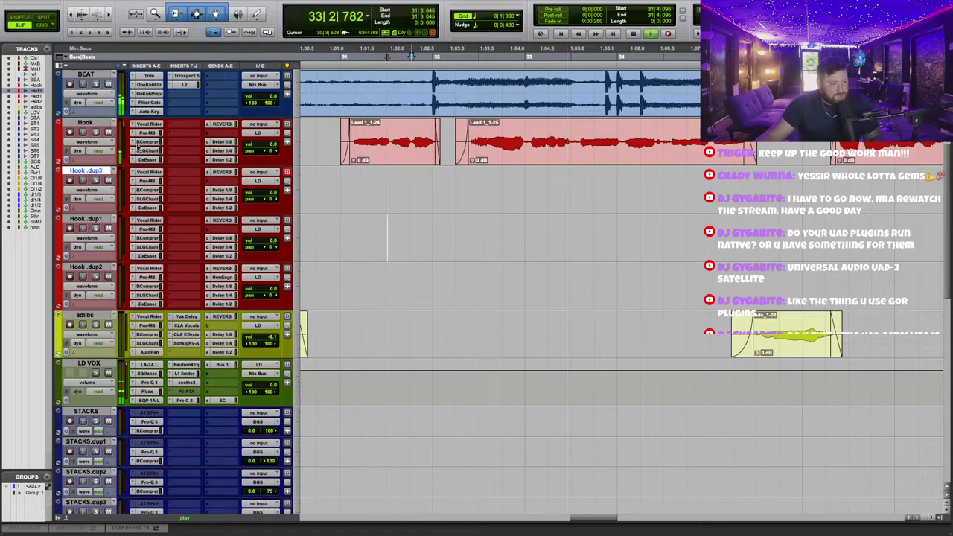
Duplicate the Hook .dup3 track once without its active playlist, inserting the copy after the selected track.
right_click(104, 171)
click(126, 333)
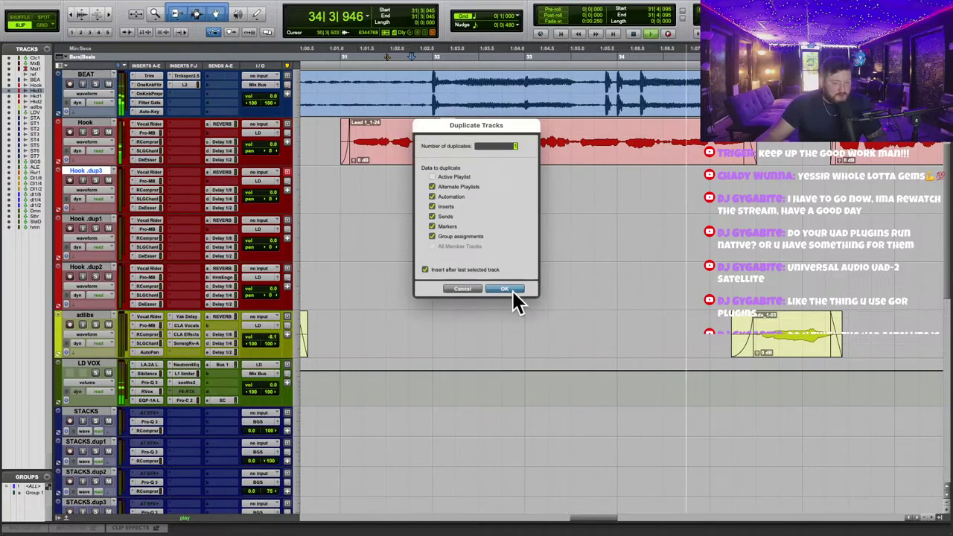
click(513, 300)
Copy about the first 2.5 beats of the Lead 1_1-25 clip from Hook to the same position on Hook .dup3.
drag(455, 134, 509, 130)
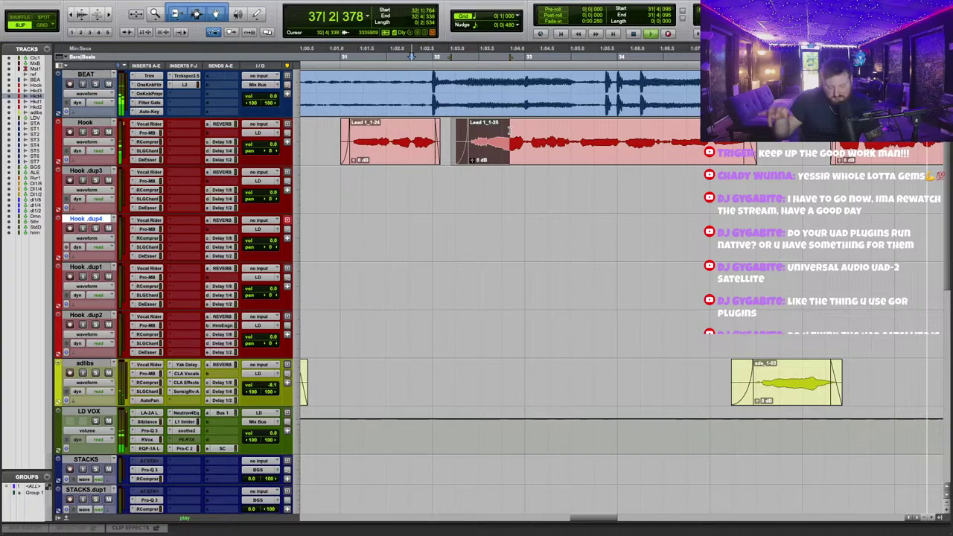
key(semicolon)
key(ctrl+v)
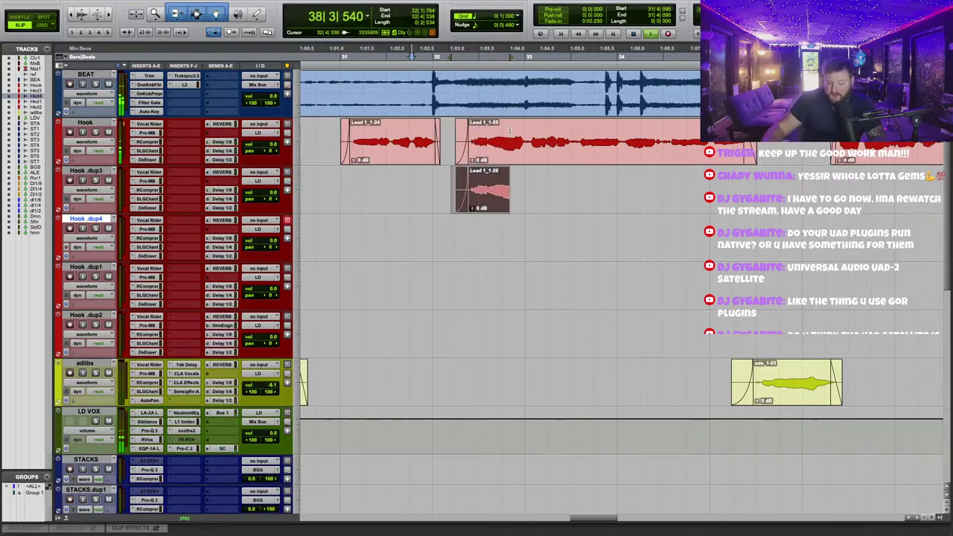
Set the nudge value to a 1/4 note and nudge the copied clip on Hook .dup3 one beat earlier.
click(475, 25)
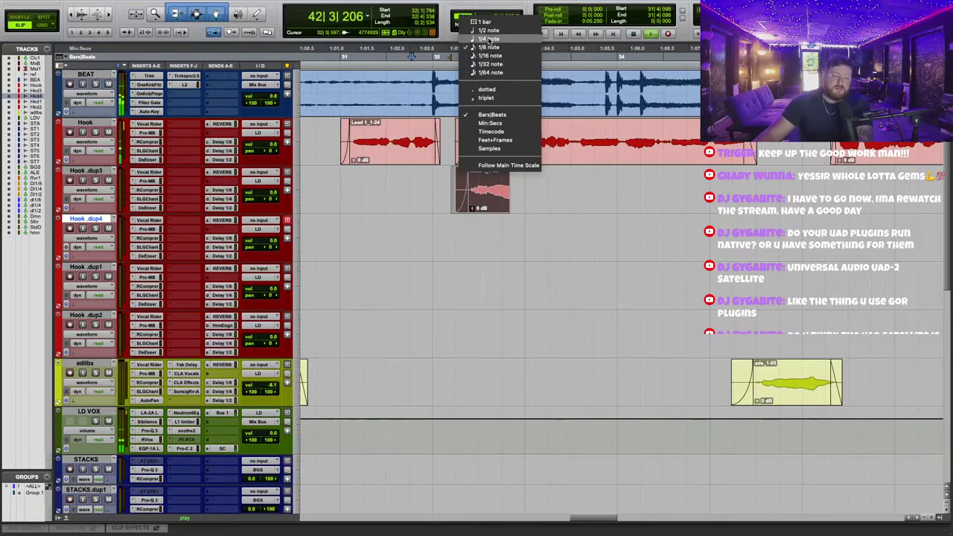
click(483, 43)
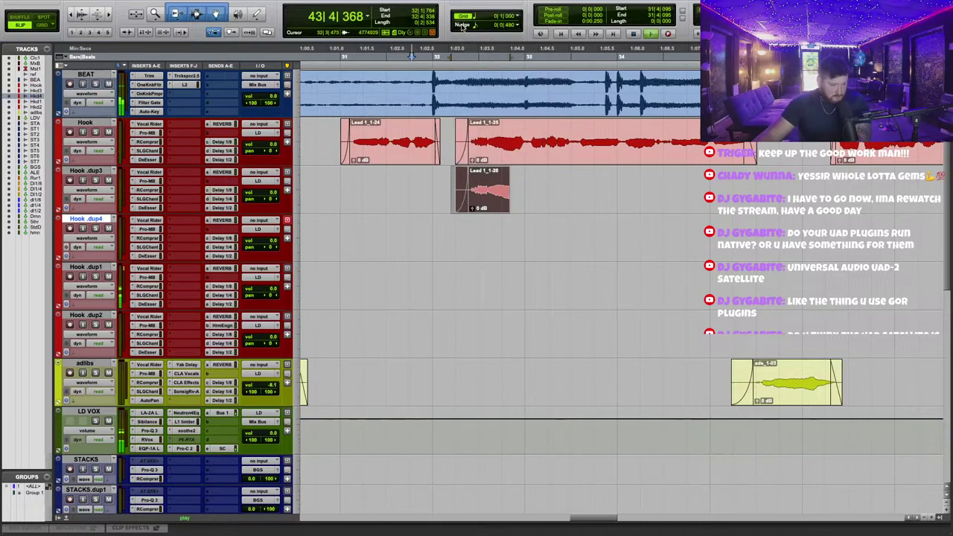
click(462, 26)
click(485, 33)
key(comma)
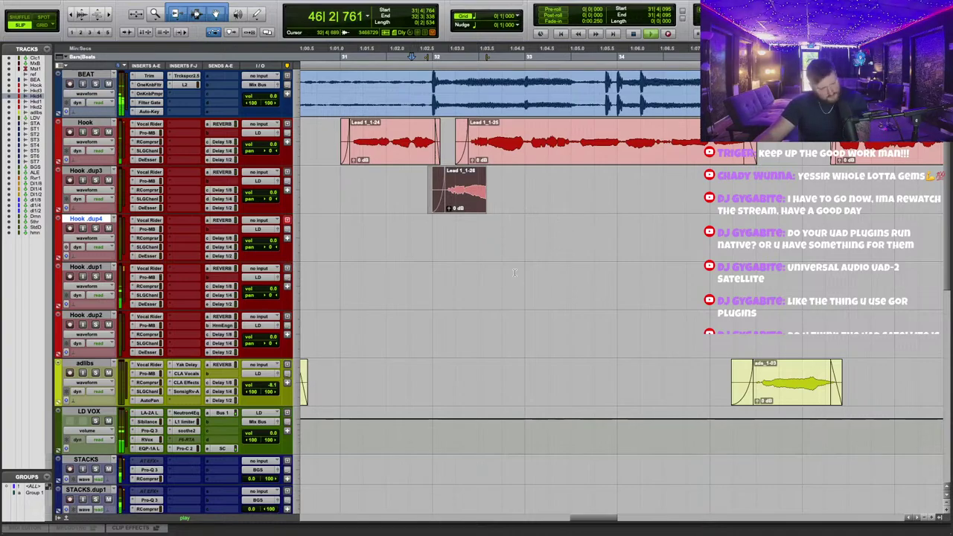
Copy the Hook .dup3 clip onto Hook .dup4 and nudge the copy so it starts one beat before the original.
drag(407, 177, 508, 187)
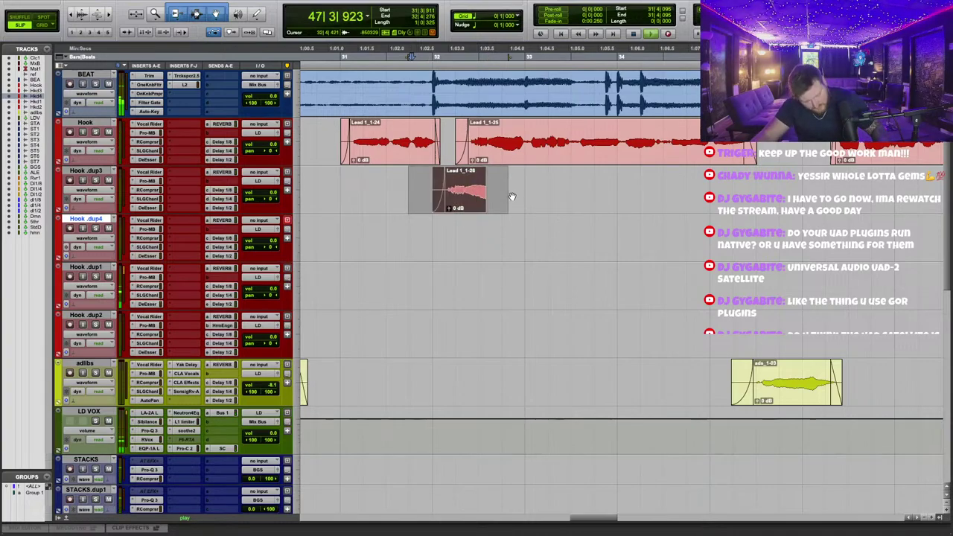
key(semicolon)
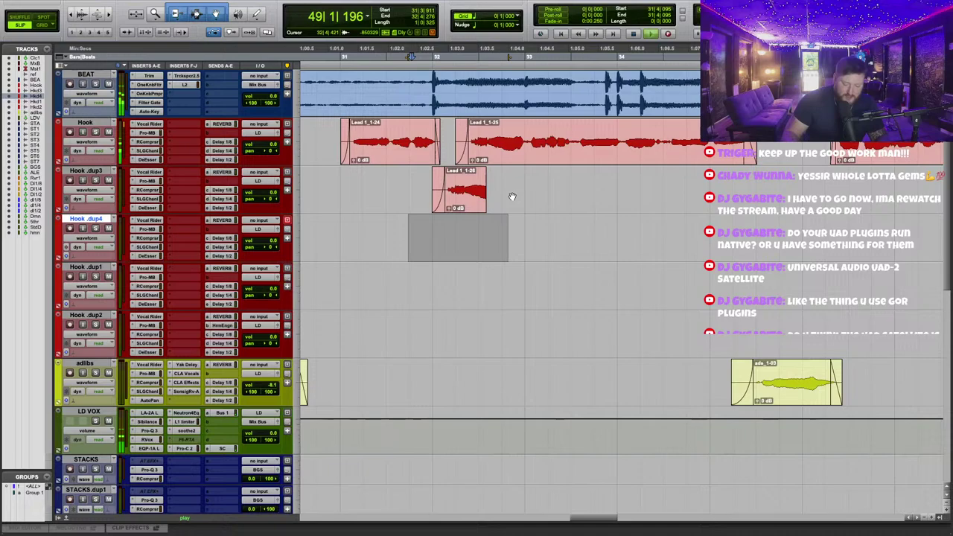
key(ctrl+v)
key(minus)
key(minus)
click(491, 223)
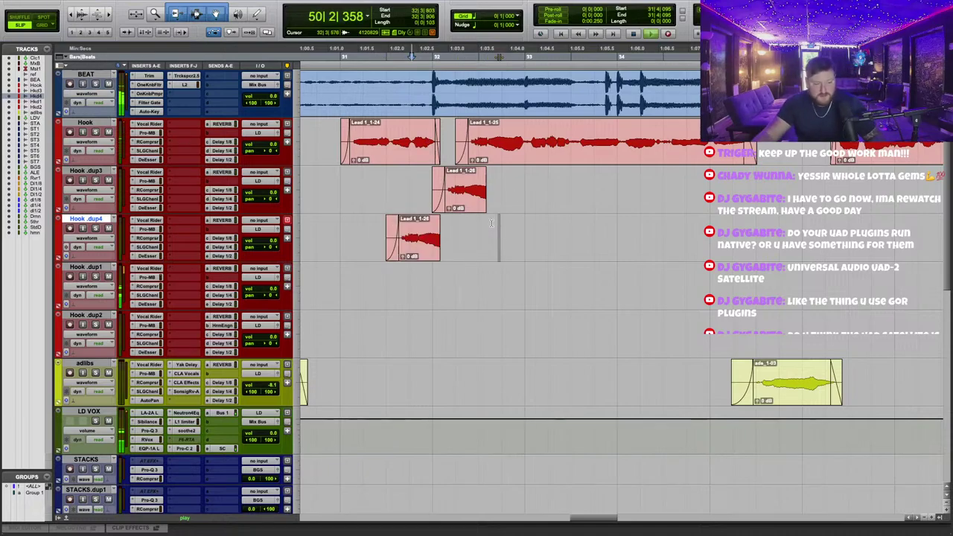
drag(375, 230, 517, 233)
key(plus)
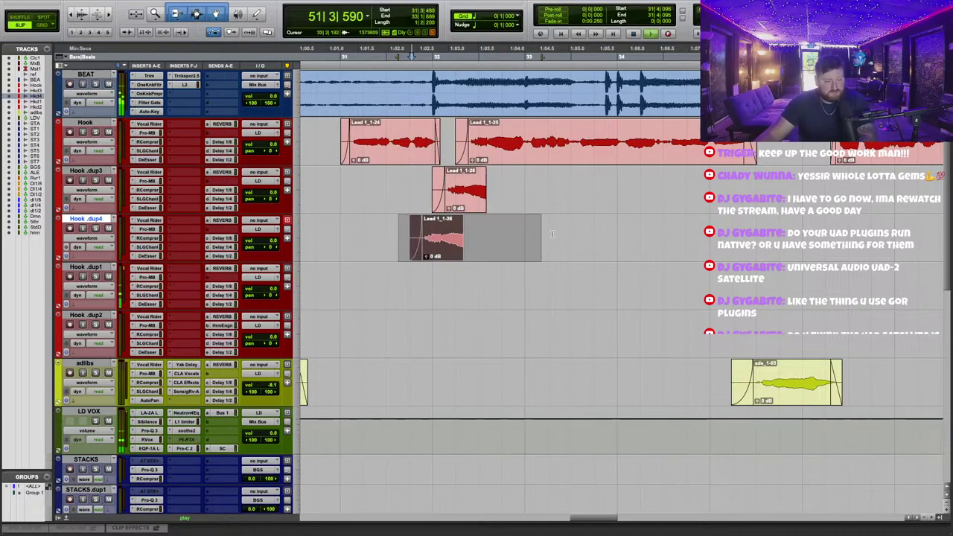
Mute the Lead 1_1-24 clip on the Hook track.
click(425, 191)
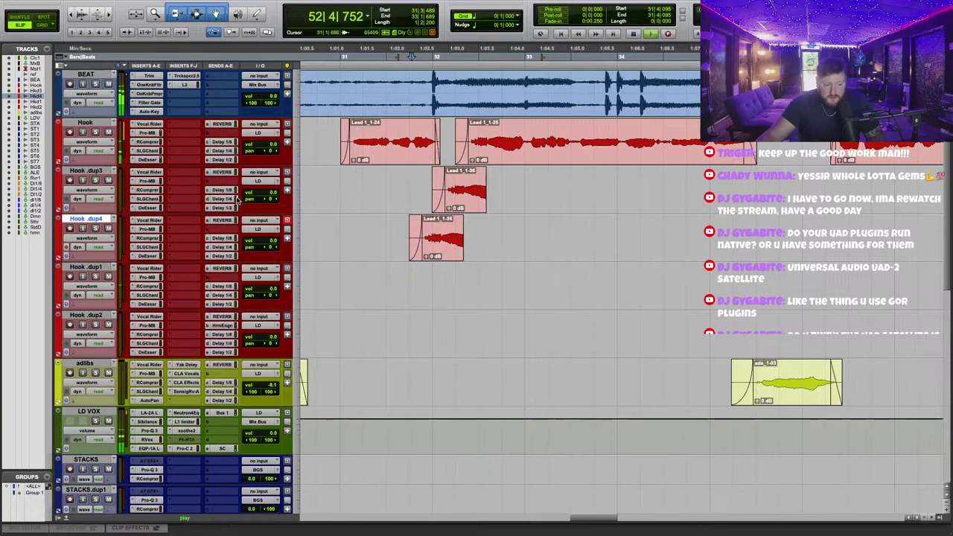
right_click(399, 157)
click(446, 331)
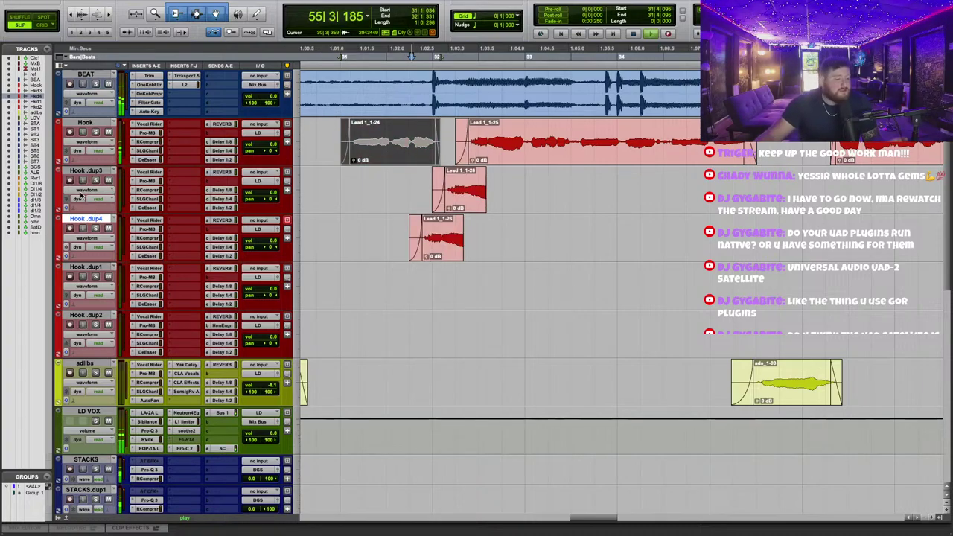
Recolor the Hook .dup3 and Hook .dup4 tracks blue.
click(92, 173)
shift+click(88, 219)
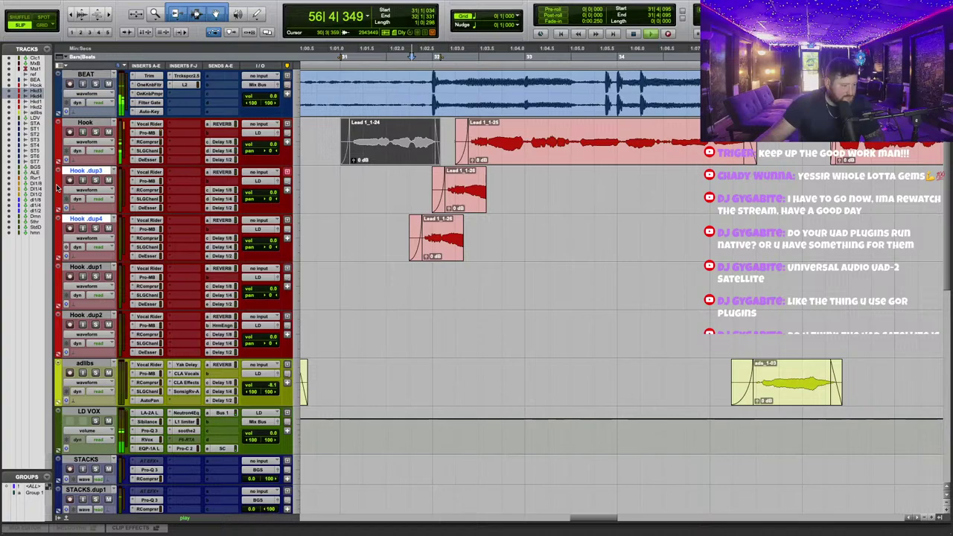
double_click(59, 187)
click(464, 423)
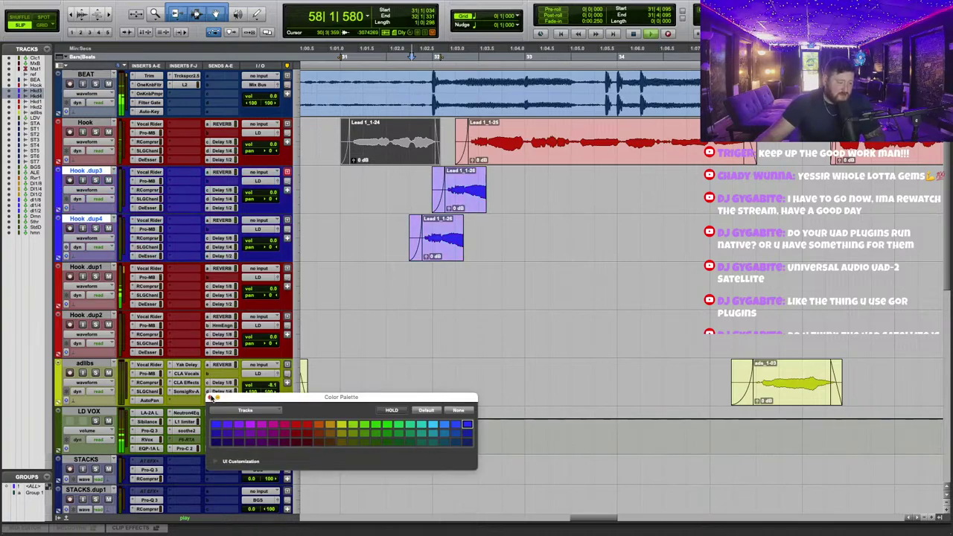
click(211, 398)
Trim the starts of the clips on Hook .dup4 and Hook .dup3, giving them shorter fade-ins.
key(t)
key(t)
scroll(513, 288, right, 5)
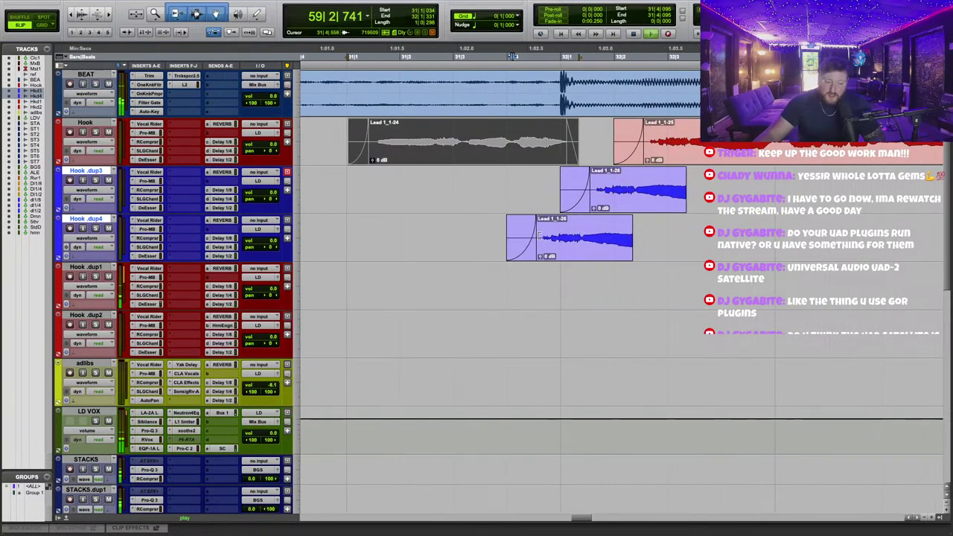
drag(507, 235, 527, 233)
drag(594, 196, 579, 195)
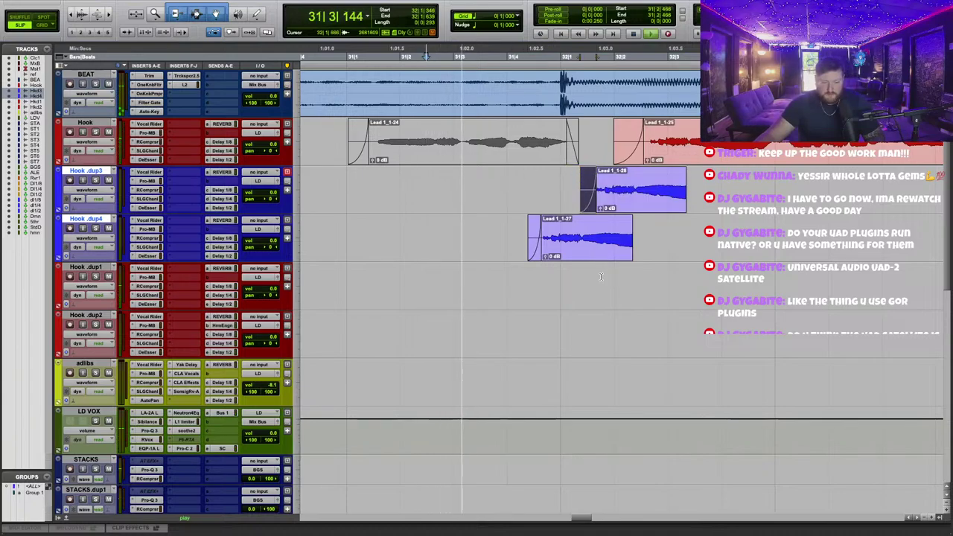
Replay from bar 31 beat 3 and trim the clip ends to about bar 32 beat 2 on Hook .dup4 and beat 3 on Hook .dup3.
scroll(603, 264, right, 5)
scroll(605, 268, left, 2)
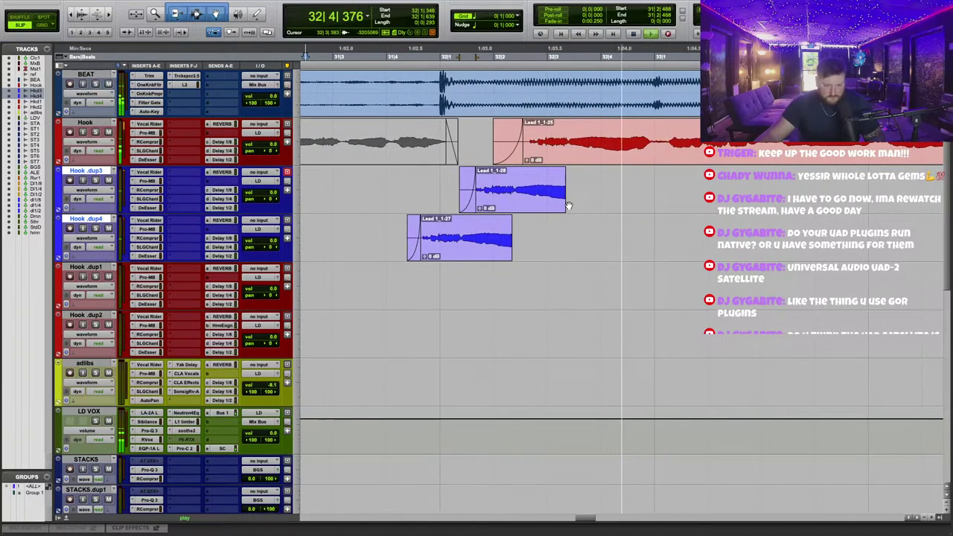
click(335, 57)
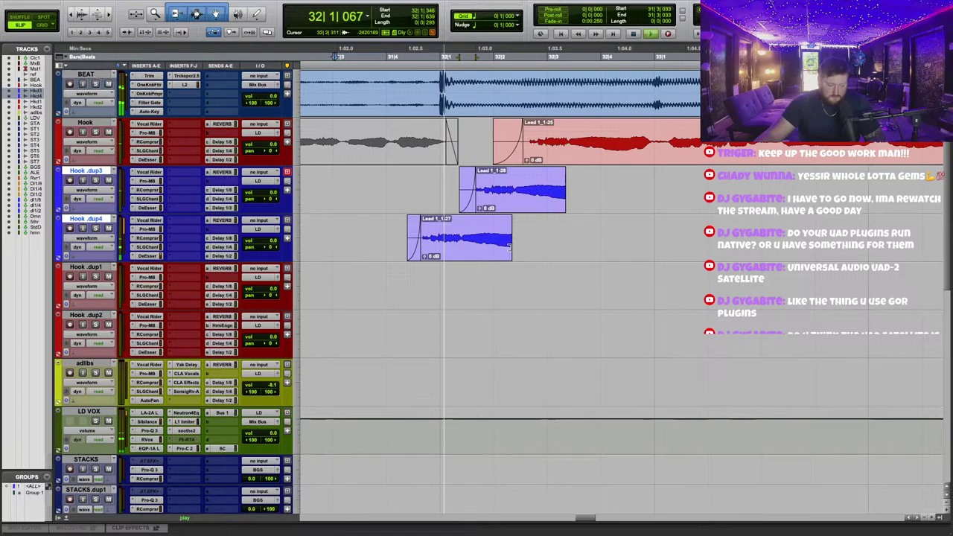
drag(510, 247, 493, 248)
drag(565, 195, 547, 195)
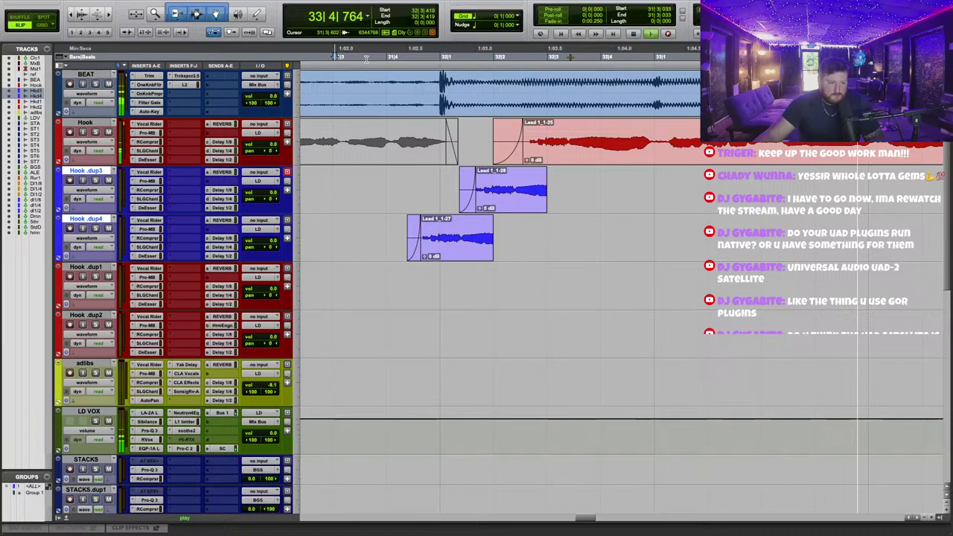
Nudge the Hook .dup3 and Hook .dup4 clips one beat later, plus the Hook .dup4 clip one further beat.
drag(374, 191, 579, 253)
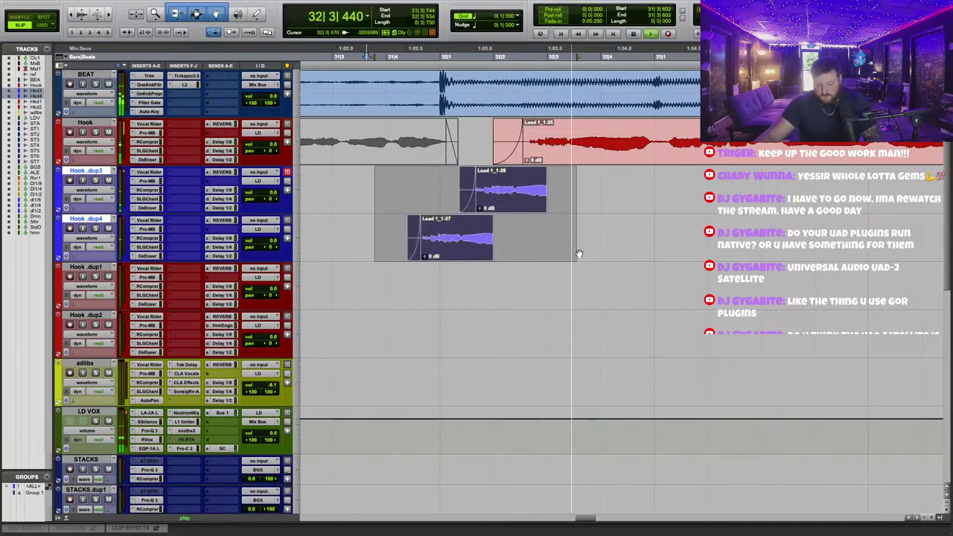
key(KP_Add)
key(KP_Add)
key(KP_Subtract)
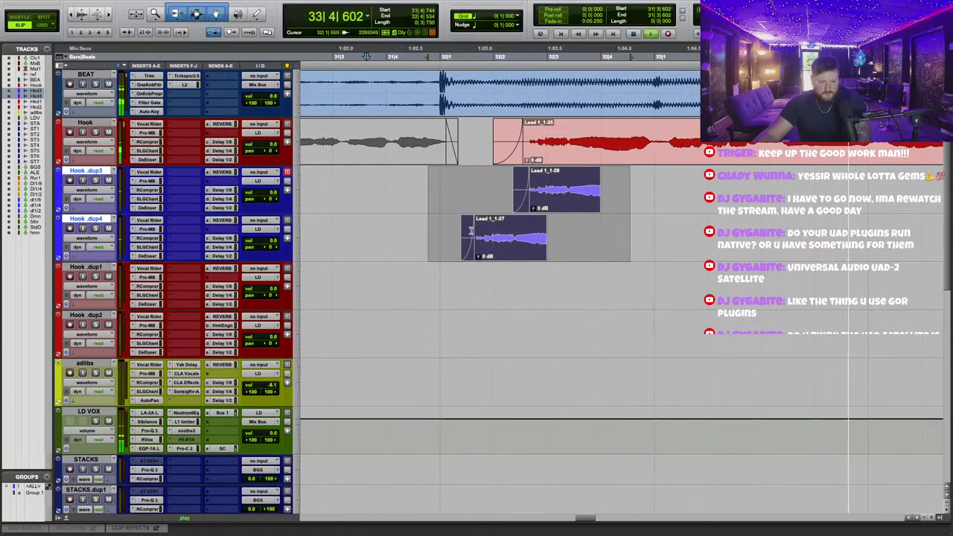
drag(446, 242, 632, 253)
key(KP_Add)
Set the nudge value to a 1/8 note and nudge both clips one step earlier, plus the Hook .dup4 clip one further step.
click(458, 27)
click(460, 41)
drag(483, 189, 639, 237)
key(KP_Subtract)
drag(448, 232, 618, 246)
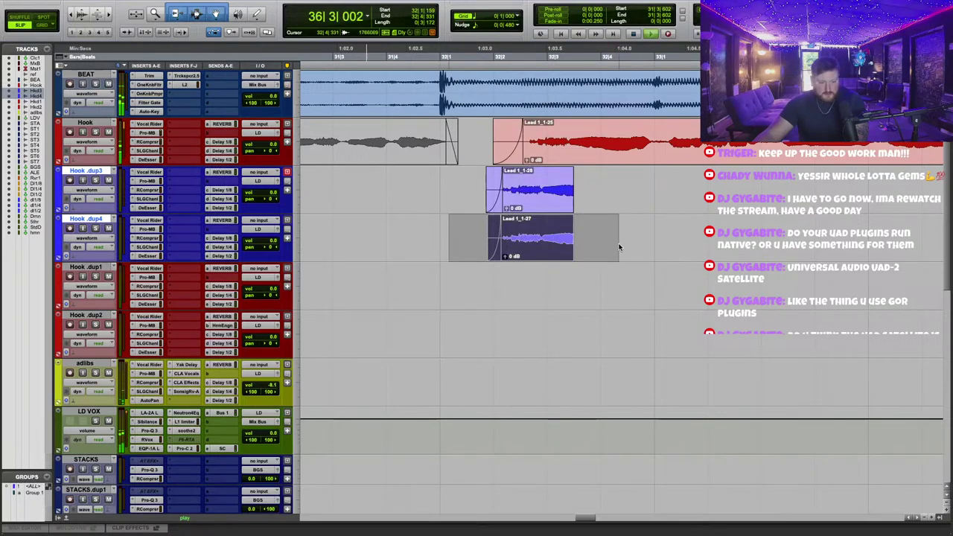
key(KP_Subtract)
Shorten the ends of the Hook .dup3 and Hook .dup4 clips and add a fade-out to each.
drag(575, 198, 547, 198)
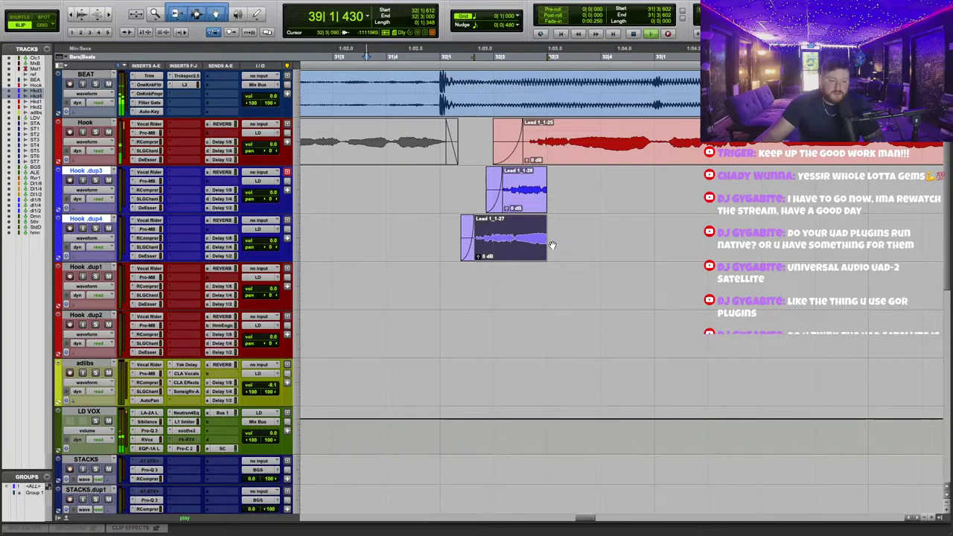
drag(544, 247, 503, 217)
drag(545, 179, 537, 174)
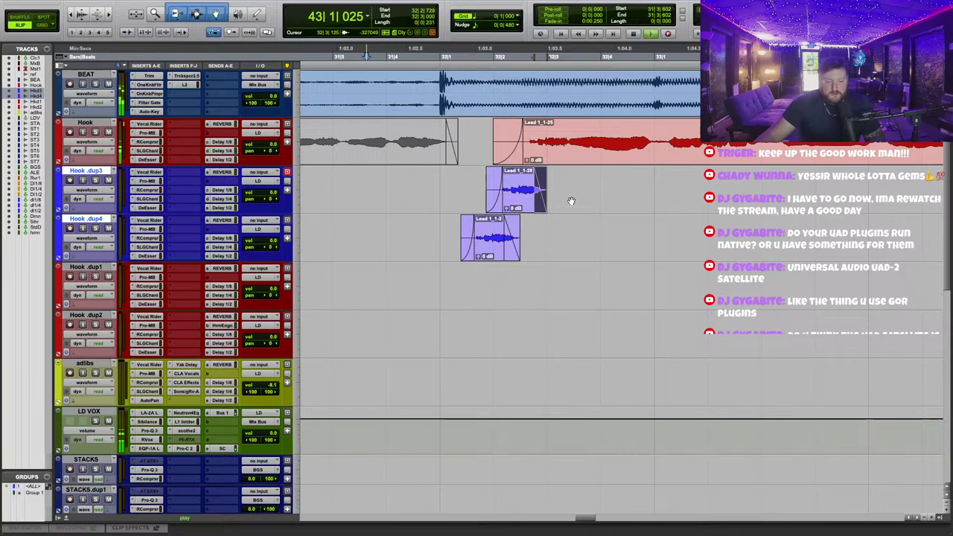
Nudge both clips an eighth note earlier, the Hook .dup4 clip another eighth, and replay from just before bar 31 beat 3.
drag(428, 183, 596, 255)
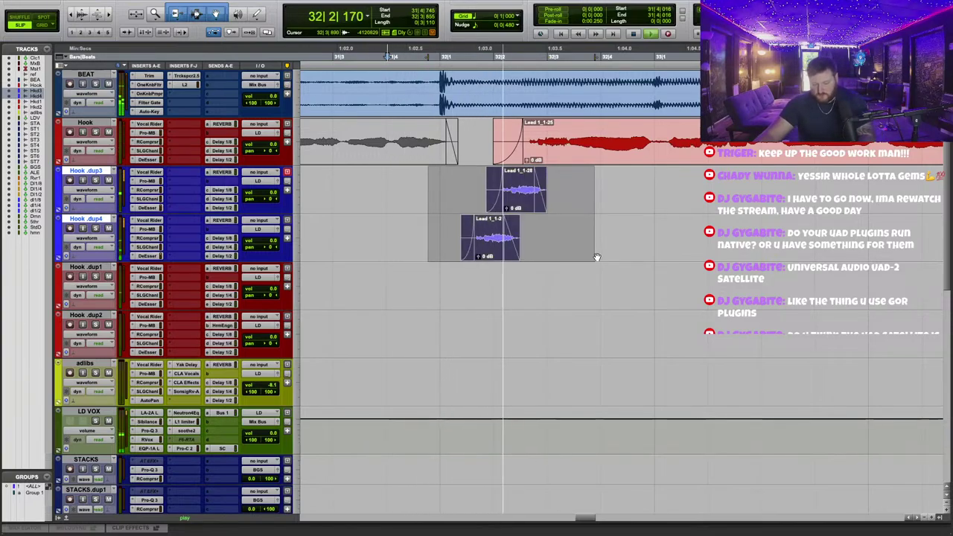
key(comma)
drag(402, 238, 612, 248)
key(comma)
click(311, 55)
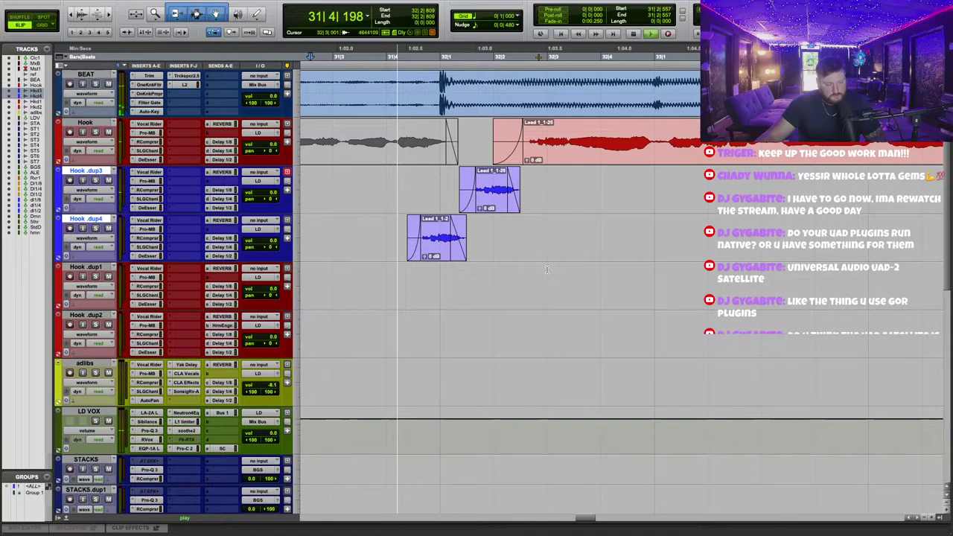
Extend the ends of the lead clips on Hook .dup4 and Hook .dup3 to cover more of the vocal.
drag(463, 254, 491, 257)
drag(518, 209, 543, 209)
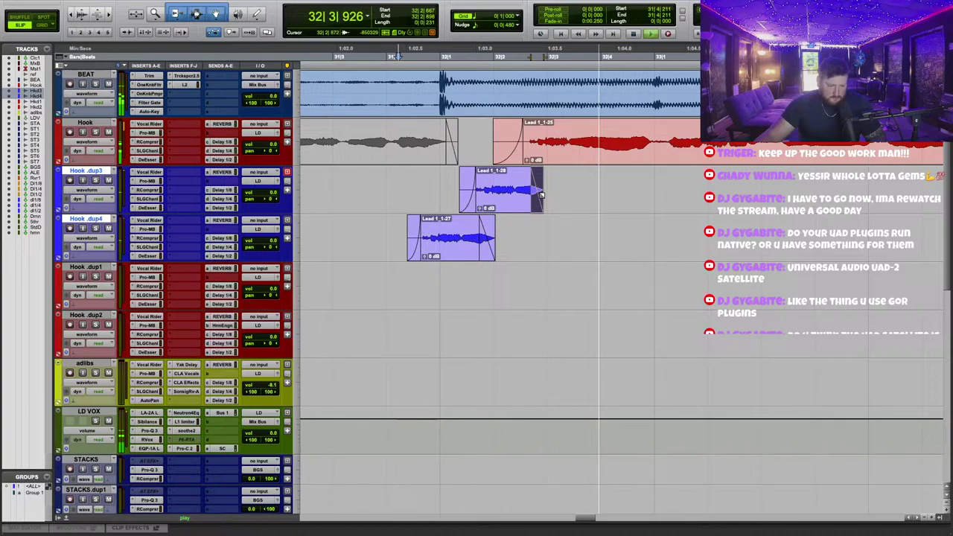
click(582, 223)
Render RX 10 Mouth De-click with sensitivity 7.4 over the clips on Hook .dup3 and Hook .dup4.
drag(381, 194, 608, 246)
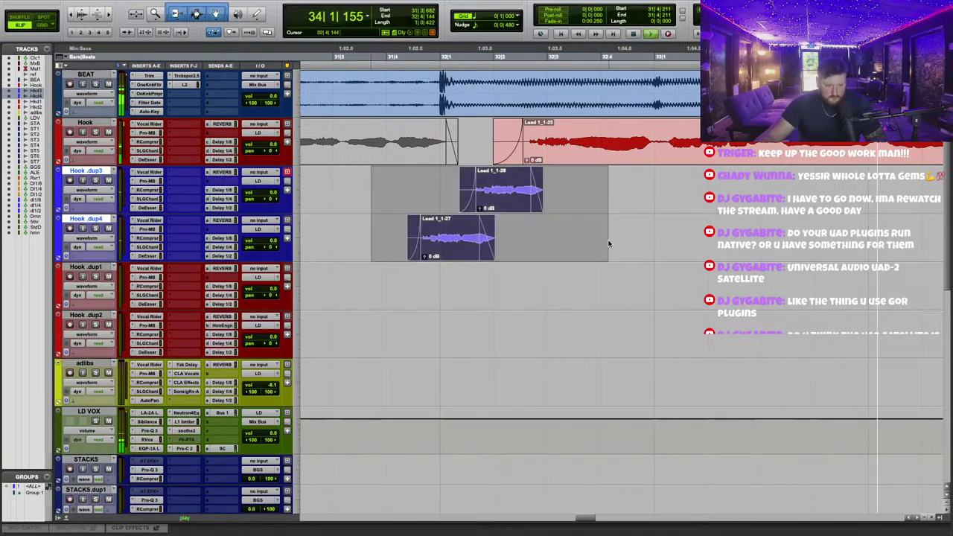
click(225, 5)
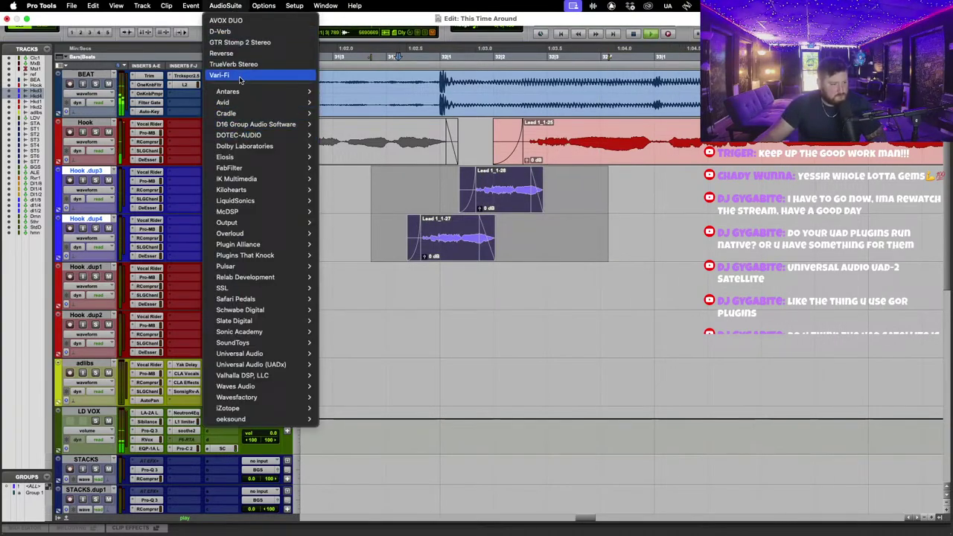
mouse_move(233, 410)
scroll(383, 428, down, 10)
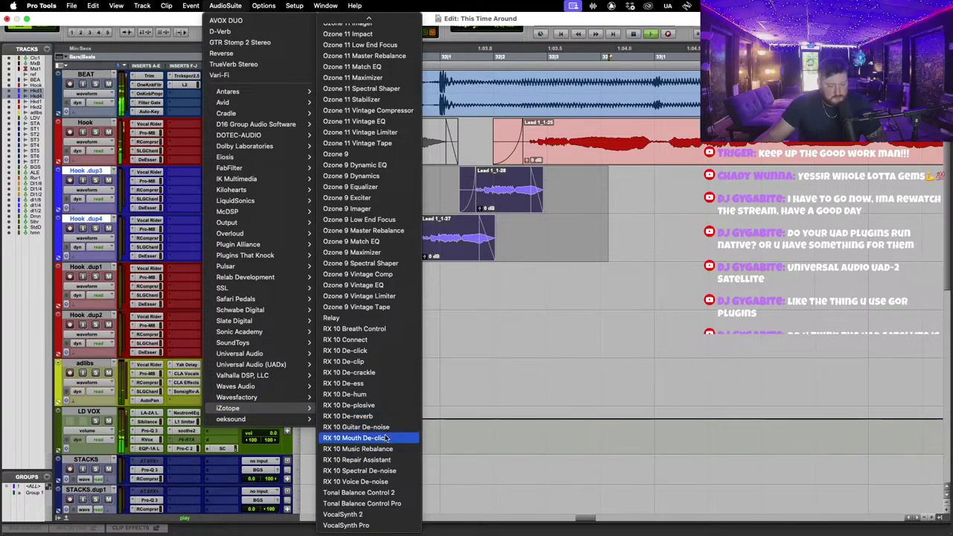
click(390, 437)
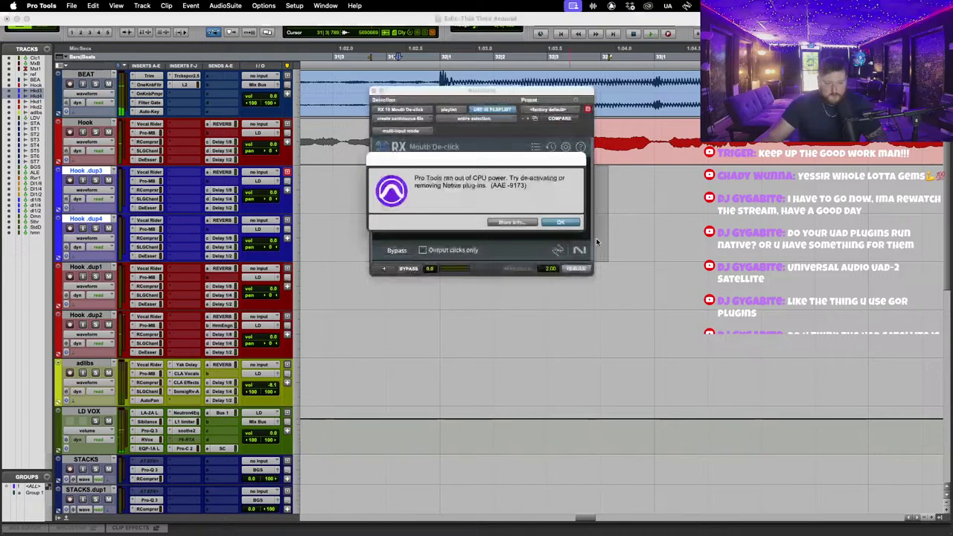
click(561, 223)
key(space)
drag(414, 184, 433, 185)
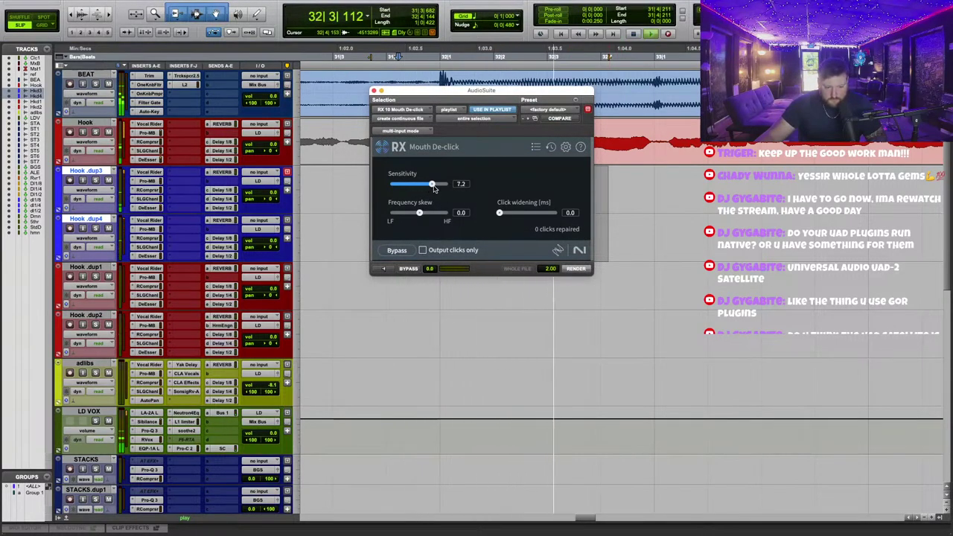
click(577, 269)
Render the same Mouth De-click processing over the opening part of the Lead 1_1-25 clip on the Hook track.
drag(398, 91, 464, 331)
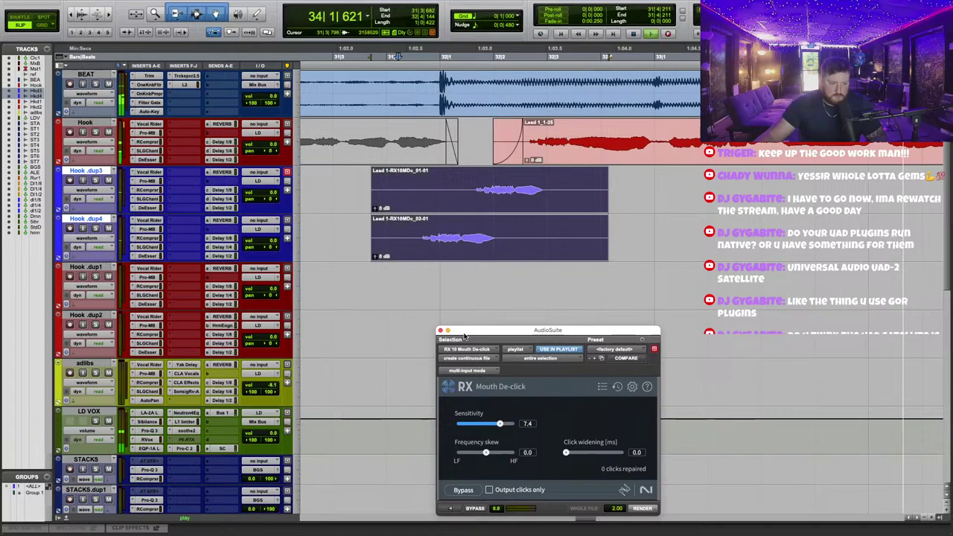
drag(493, 141, 570, 133)
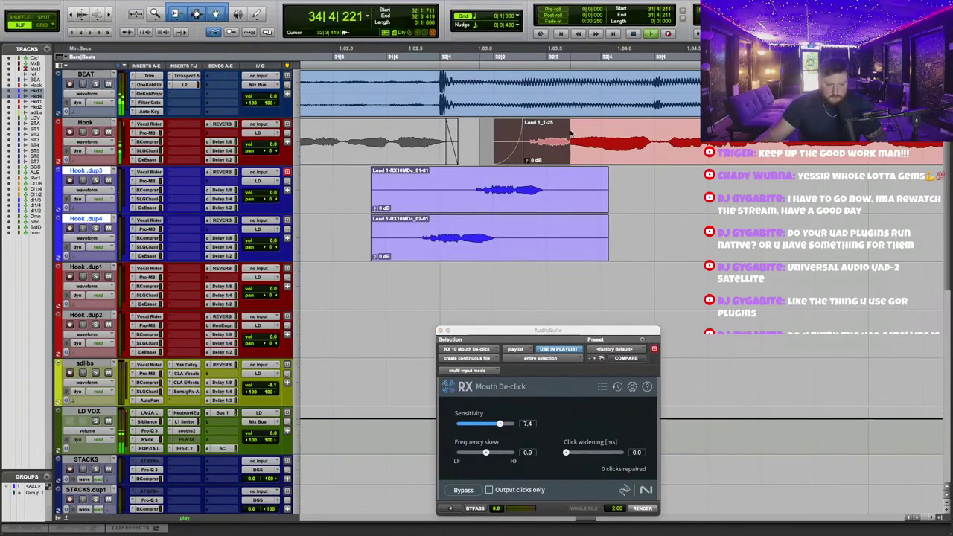
click(643, 507)
During playback, set Hook .dup4 to -10.6 dB and Hook .dup3 to -6.6 dB, panned 100 to opposite sides.
click(330, 60)
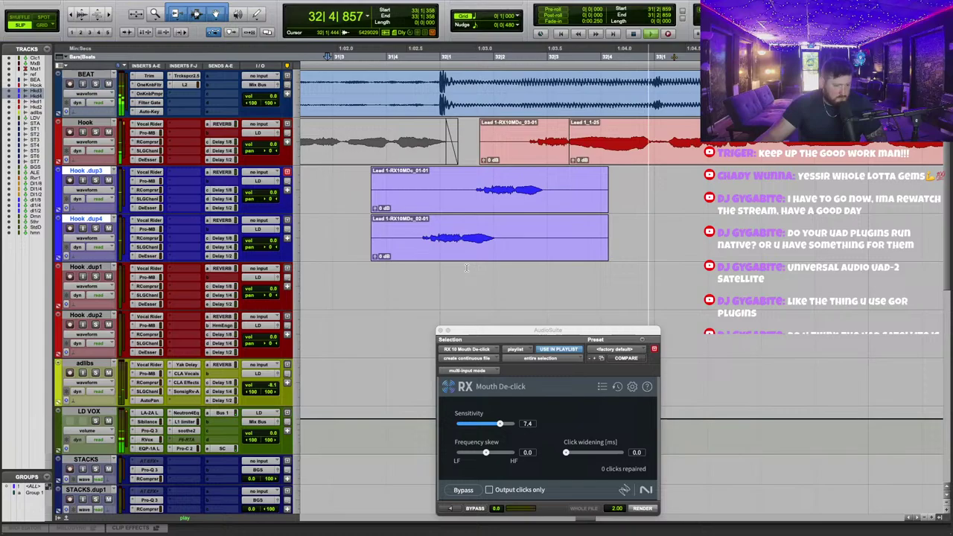
click(274, 242)
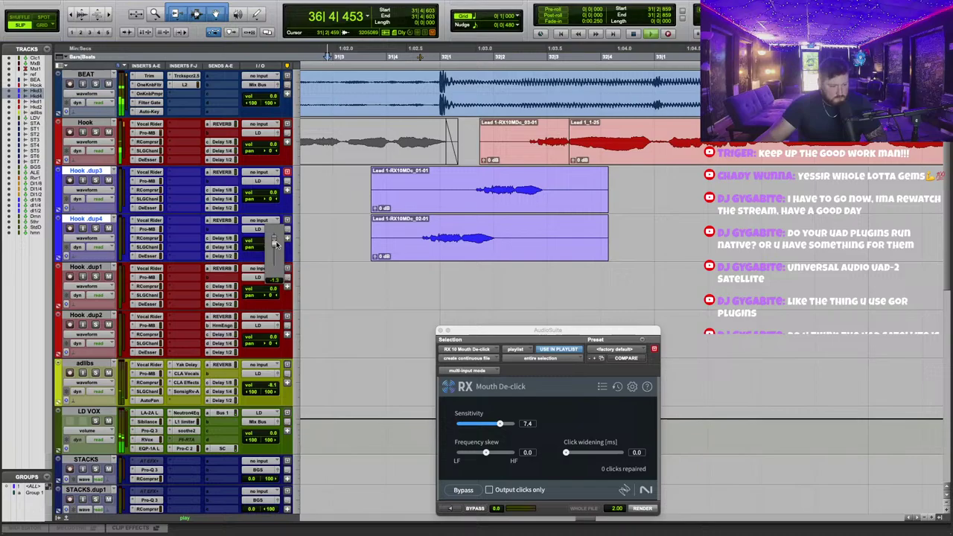
click(274, 195)
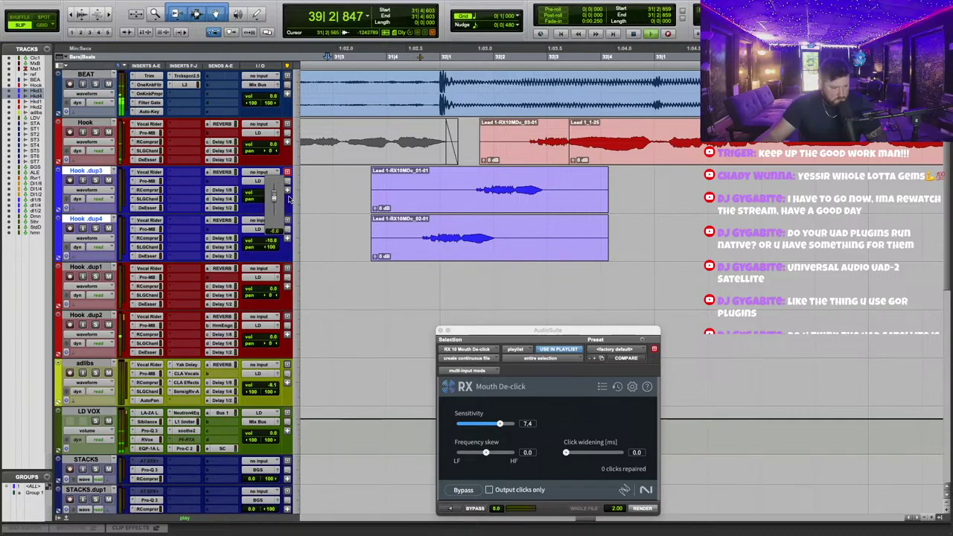
drag(273, 194, 273, 197)
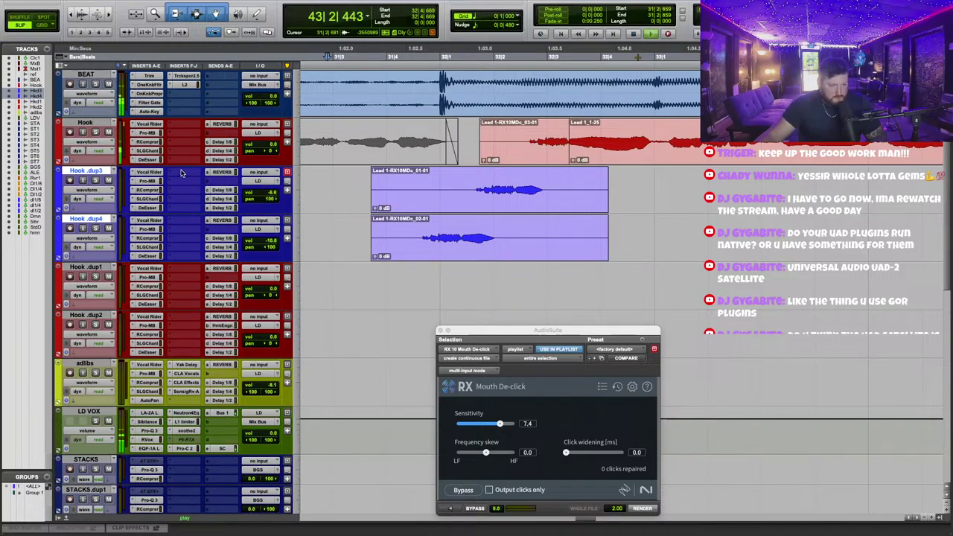
click(185, 171)
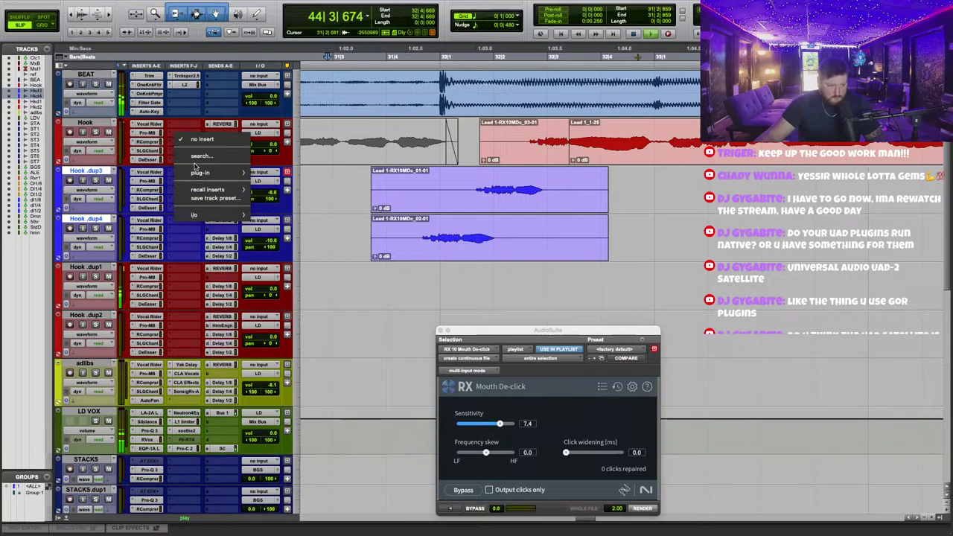
click(198, 155)
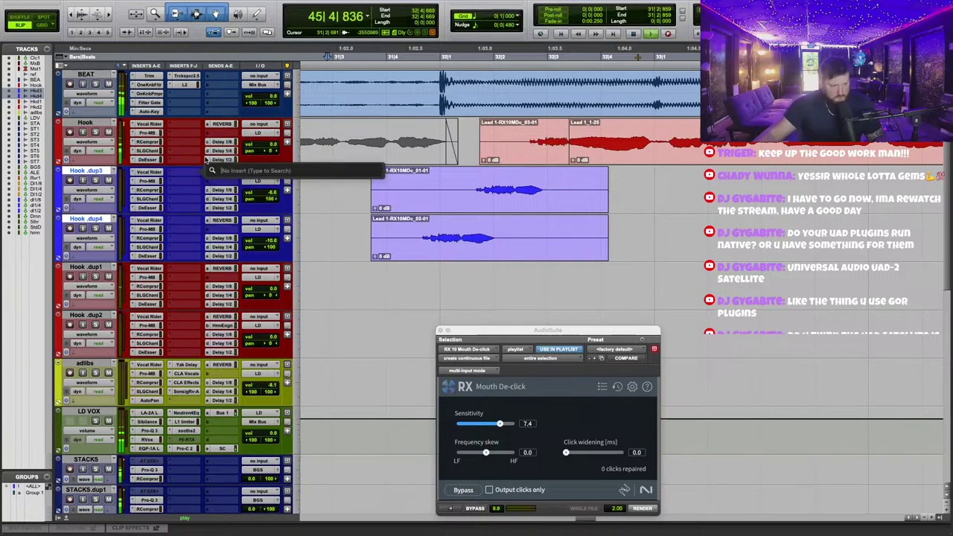
key(Escape)
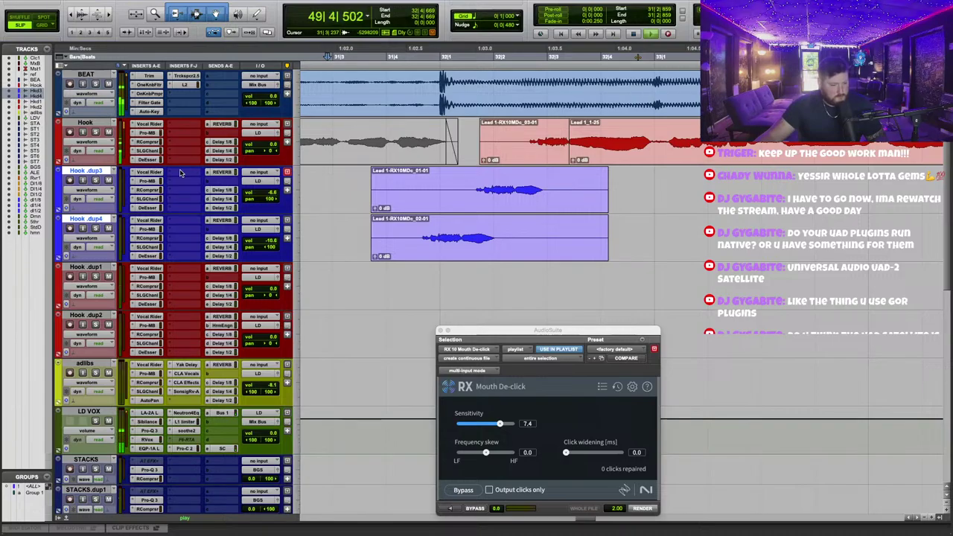
click(180, 173)
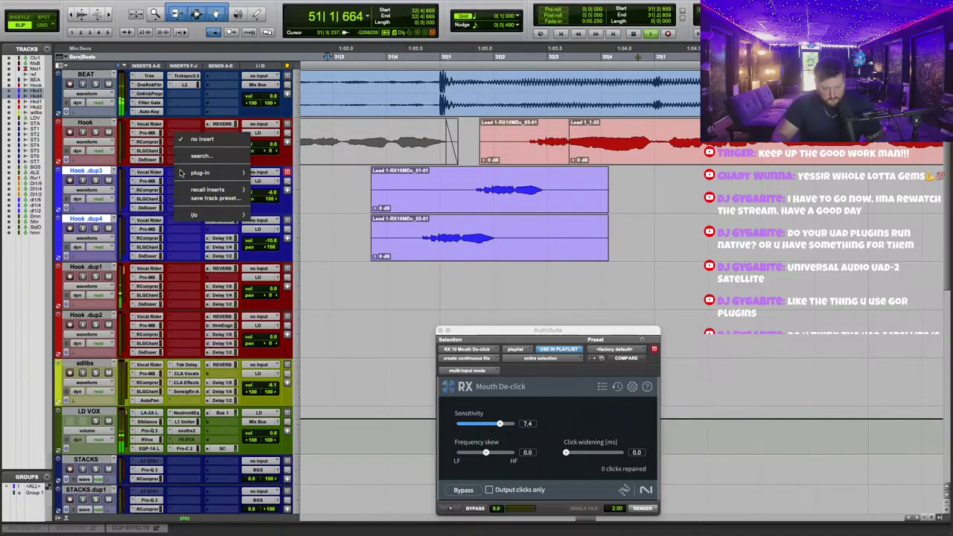
click(331, 190)
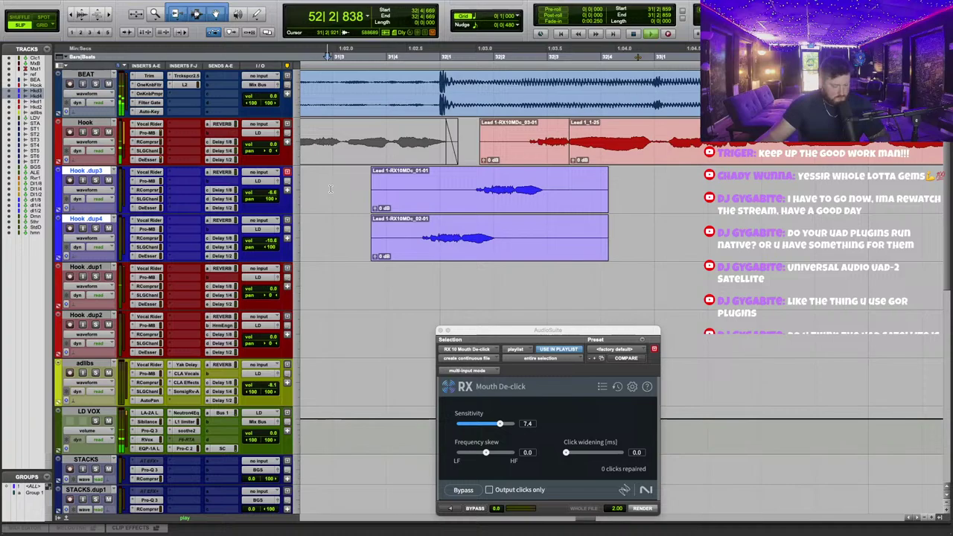
drag(192, 296, 187, 382)
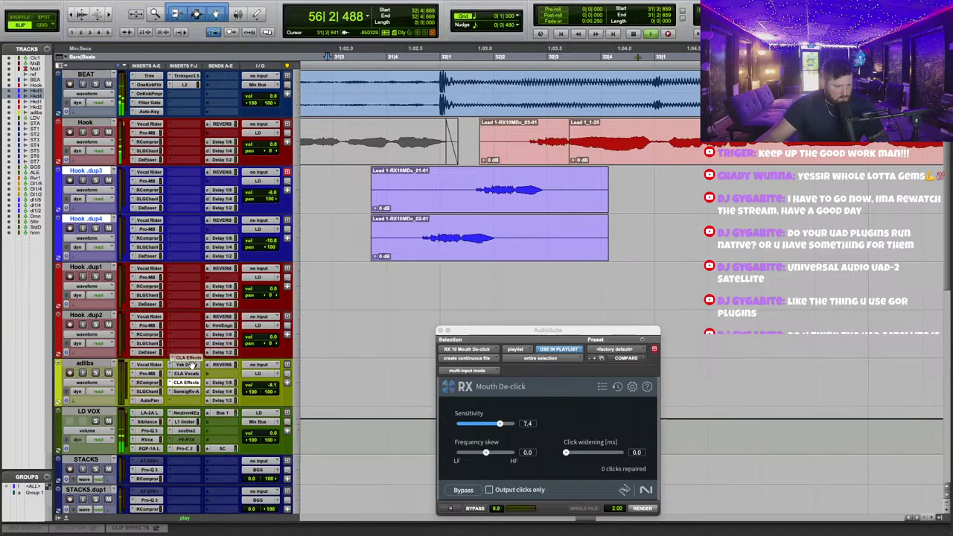
Insert CLA Effects on Hook .dup3 and copy it to Hook .dup4, adjusting both tracks' stereo pans to 100.
click(181, 166)
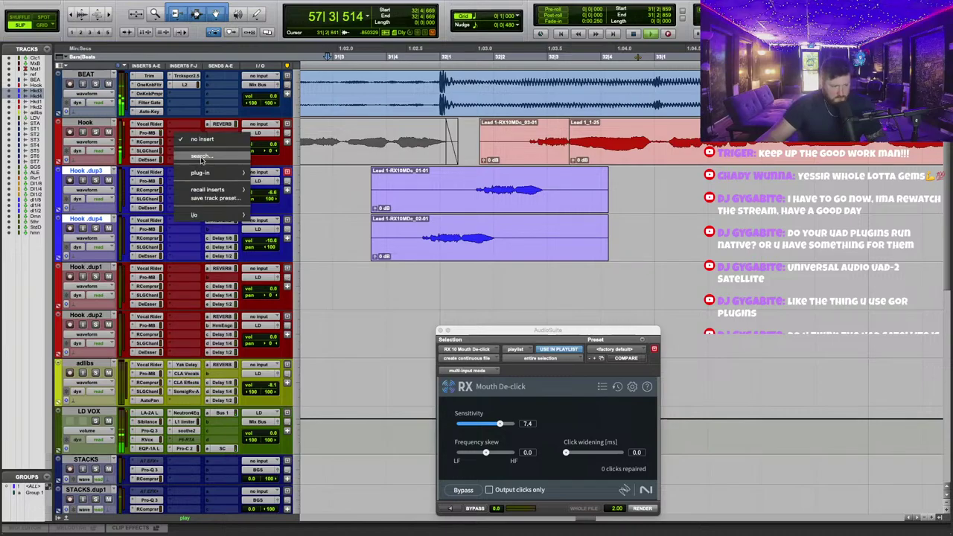
text(cla)
key(Down)
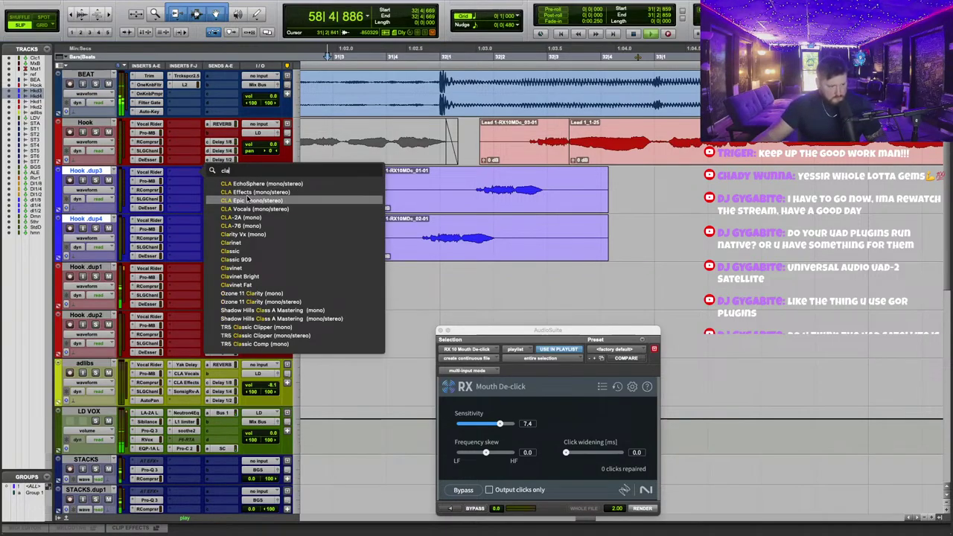
key(Return)
drag(271, 201, 231, 204)
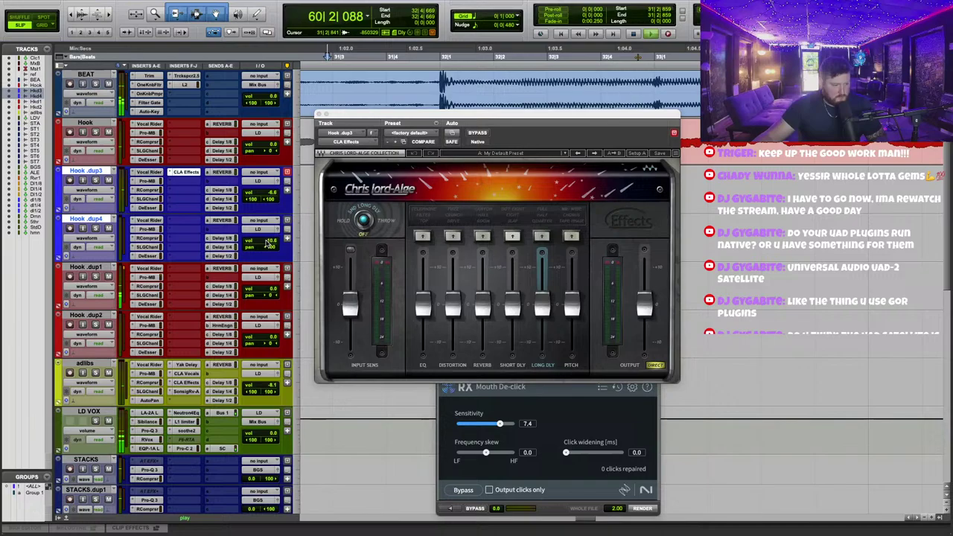
drag(188, 173, 185, 222)
drag(254, 249, 291, 250)
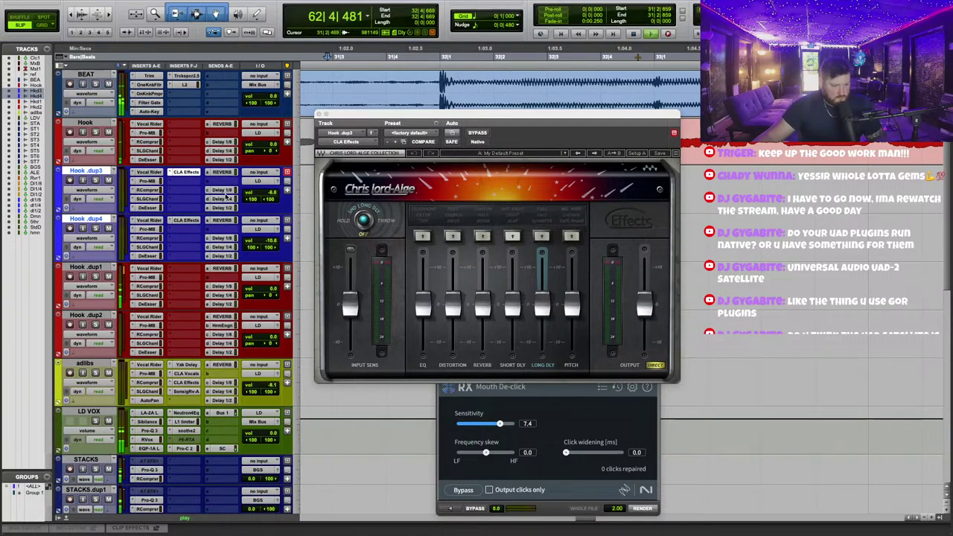
Enable a raised reverb and a strongly lowered Filter EQ in Hook .dup3's CLA Effects, and copy the plug-in to Hook .dup4.
click(482, 235)
drag(482, 304, 487, 302)
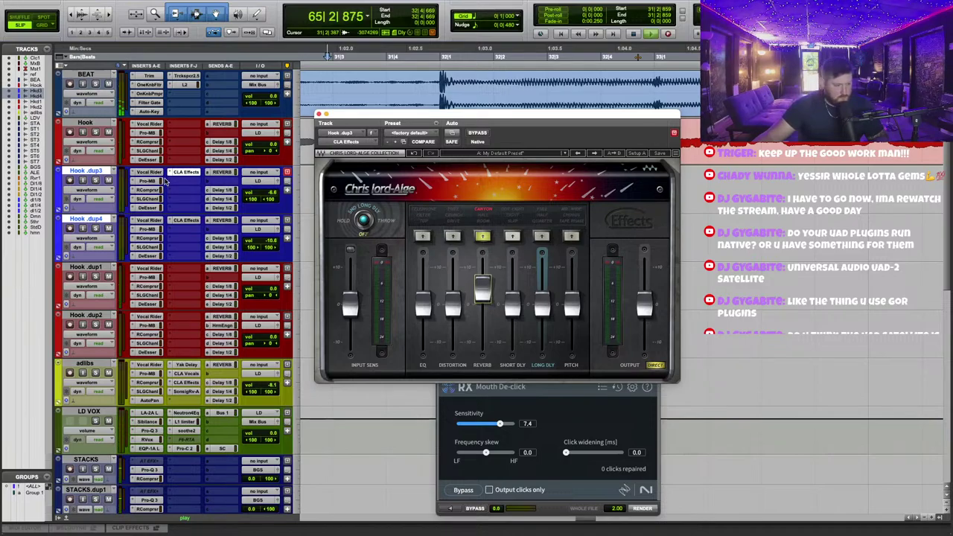
click(188, 172)
click(422, 236)
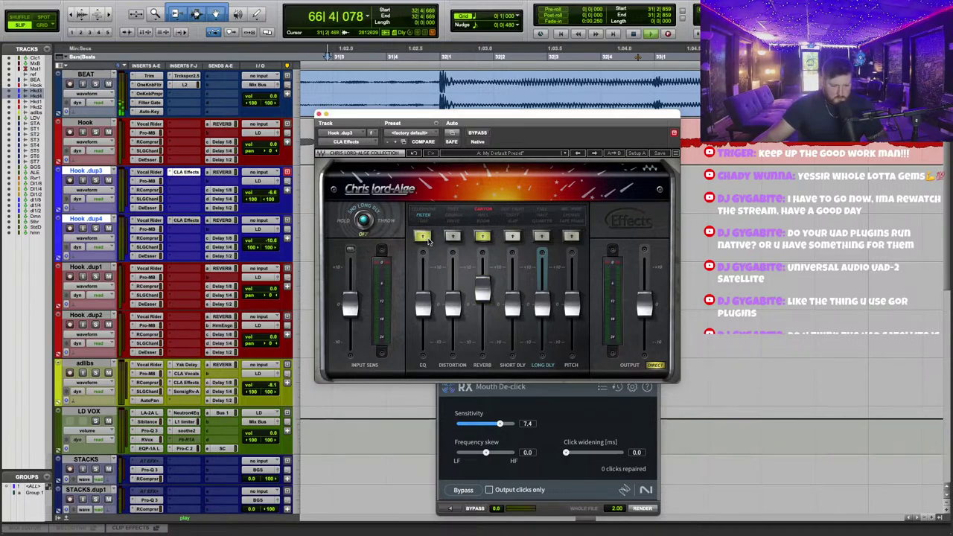
drag(426, 308, 425, 347)
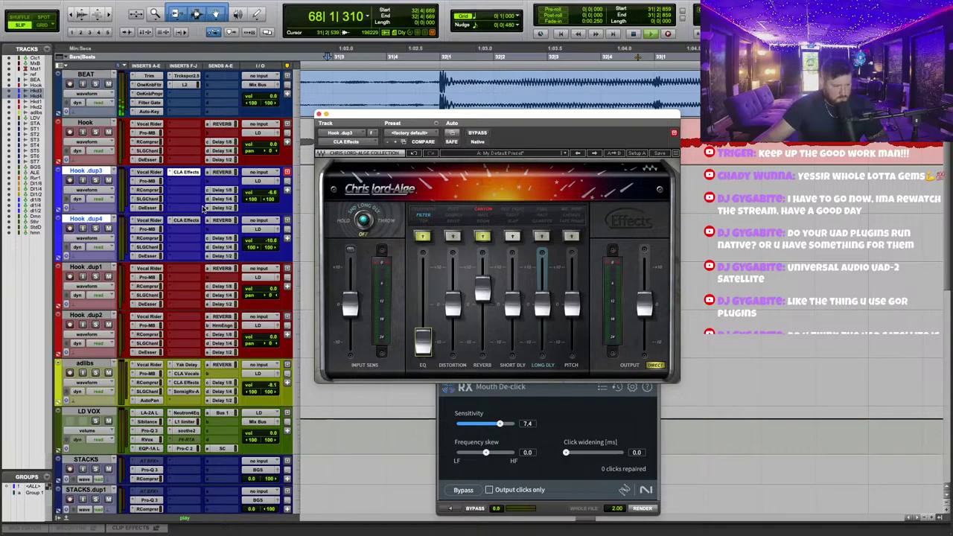
drag(192, 176, 192, 217)
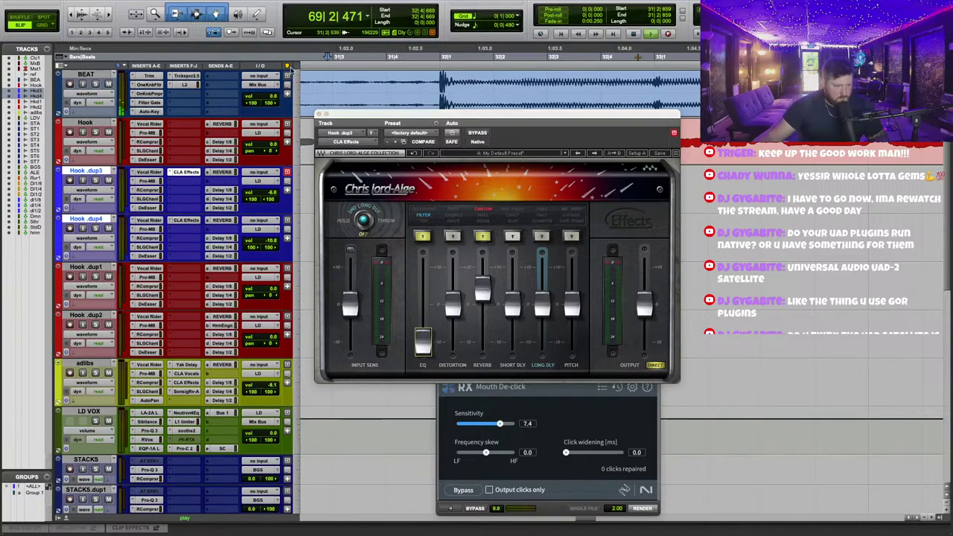
click(319, 114)
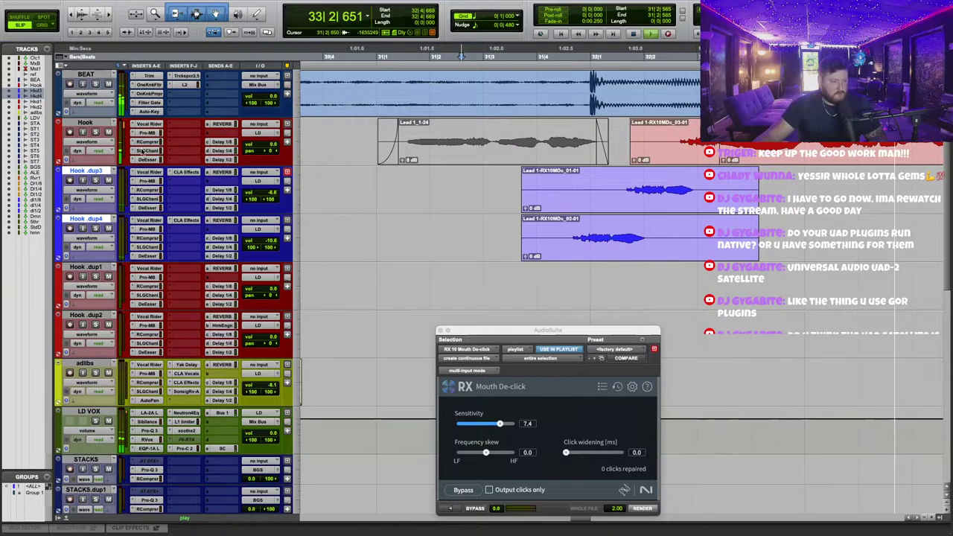
Close the Mouth De-click window and unmute the Lead 1_1-24 clip on the Hook track.
scroll(403, 211, left, 5)
scroll(402, 211, down, 4)
click(441, 330)
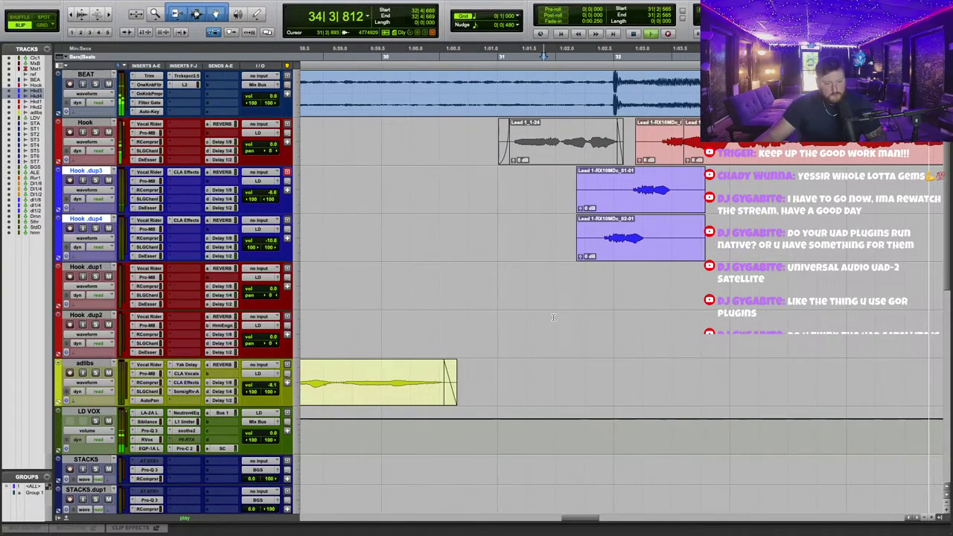
scroll(403, 265, right, 2)
scroll(403, 265, right, 1)
right_click(470, 157)
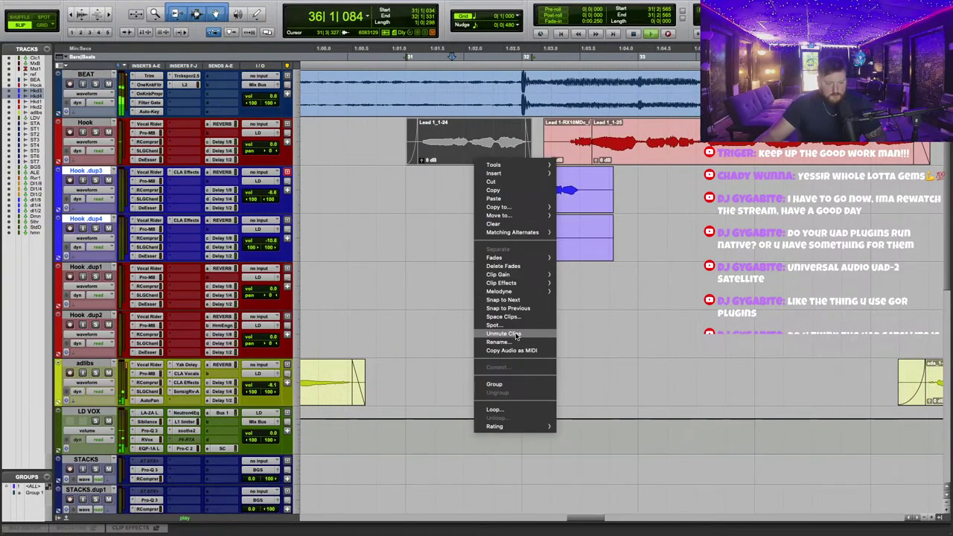
click(506, 337)
Move the Hook .dup3 and Hook .dup4 tracks below Hook .dup2, directly above adlibs.
scroll(459, 161, left, 10)
scroll(451, 145, down, 3)
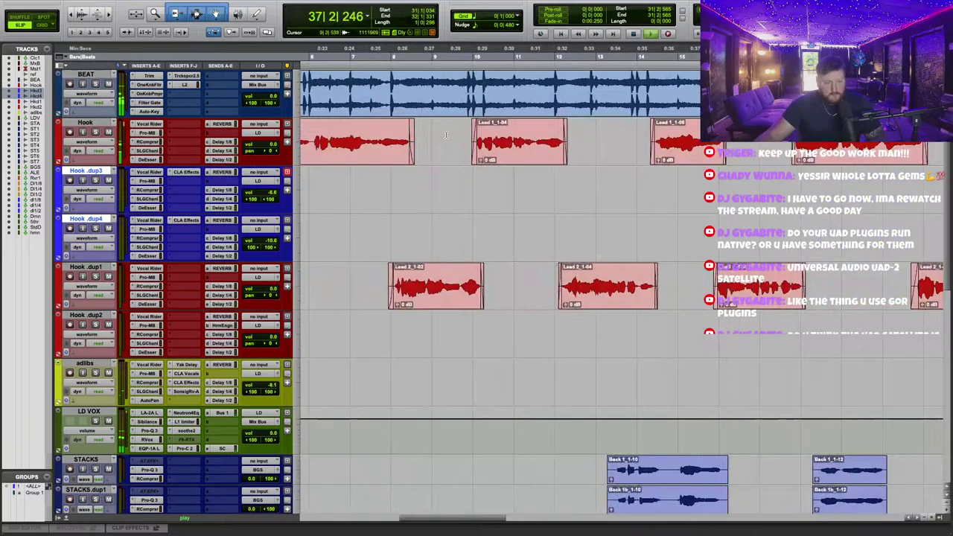
scroll(451, 144, left, 10)
scroll(396, 125, down, 3)
drag(89, 179, 90, 357)
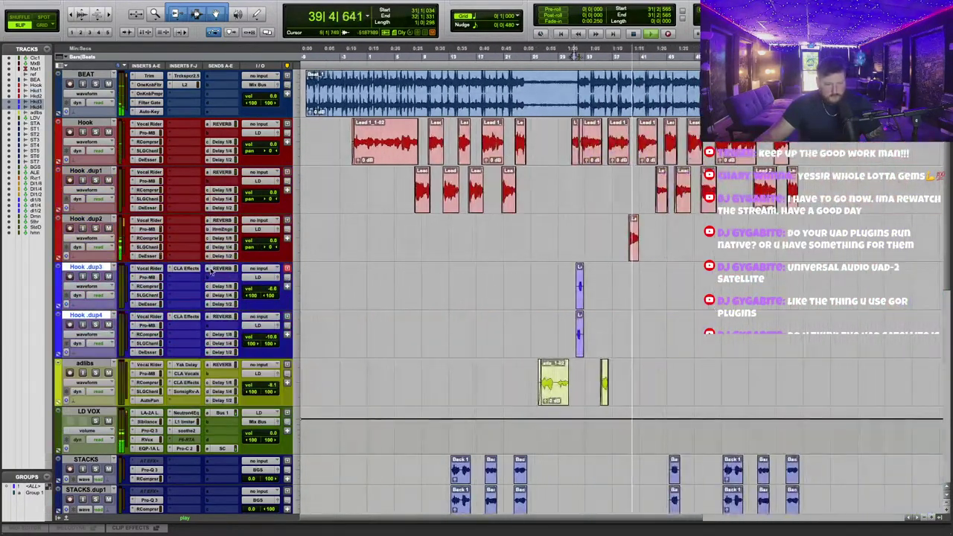
Move the Lead 2_1-12 clip from Hook .dup2 down to the adlibs track, keeping its timeline position.
scroll(666, 295, up, 4)
scroll(646, 281, right, 5)
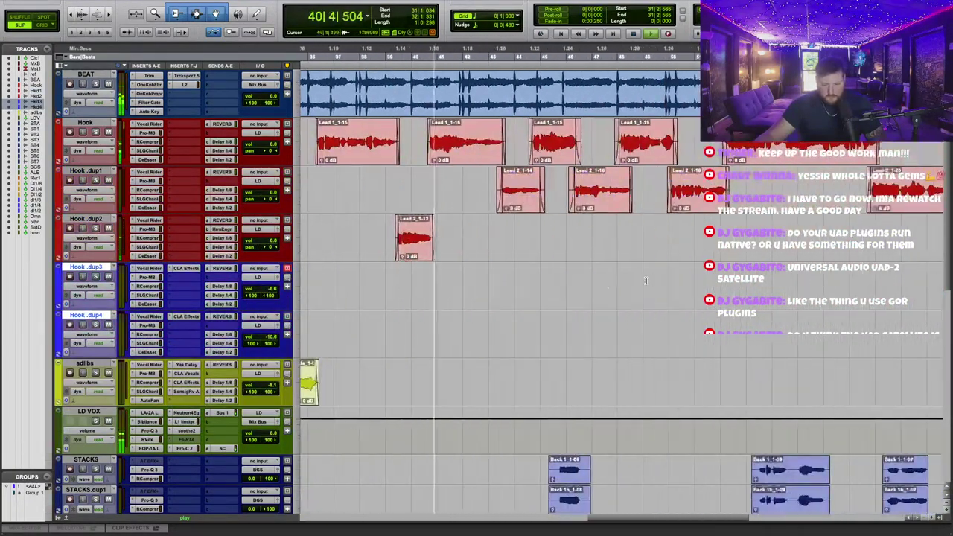
click(422, 270)
scroll(472, 263, left, 2)
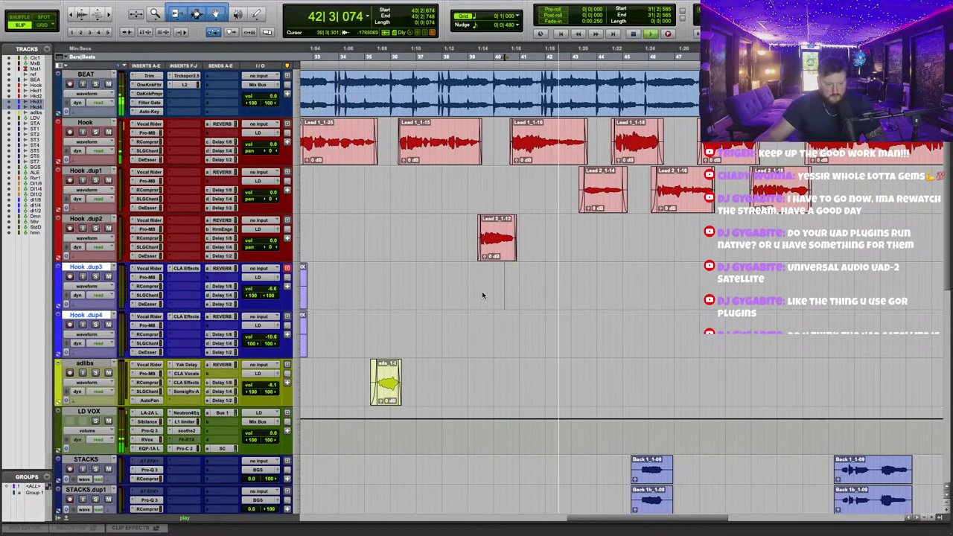
drag(494, 256, 492, 375)
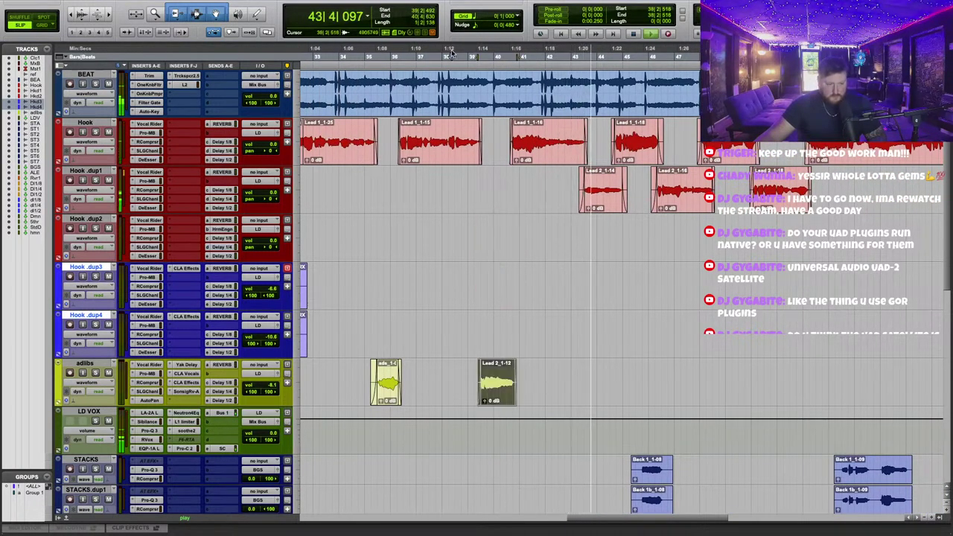
Play the song from bar 38 and listen to the moved clip on the adlibs track.
click(570, 268)
click(454, 55)
scroll(635, 313, up, 3)
scroll(587, 283, right, 3)
scroll(576, 272, down, 2)
scroll(575, 271, up, 1)
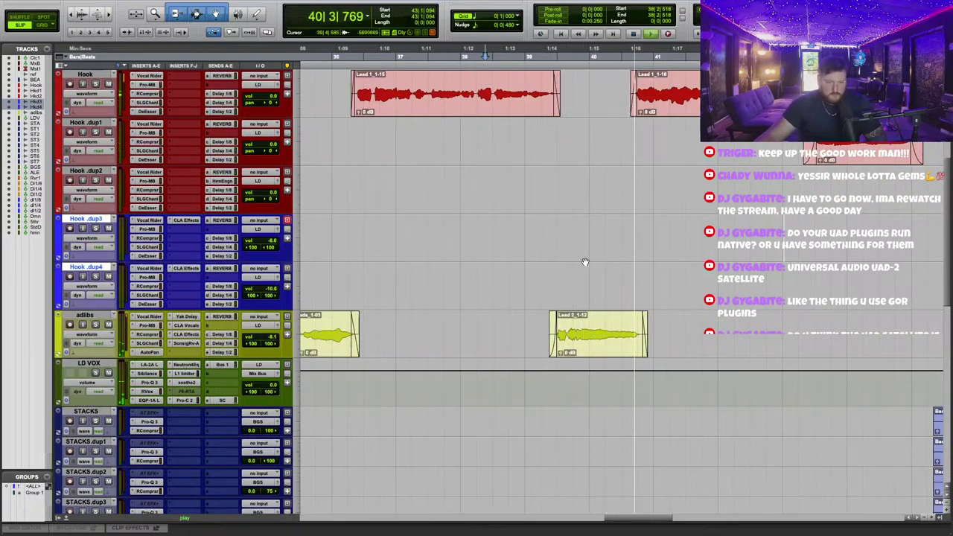
Play the song again from about bar 37 and listen to the Lead 2_1-12 clip on the adlibs track.
scroll(523, 257, right, 3)
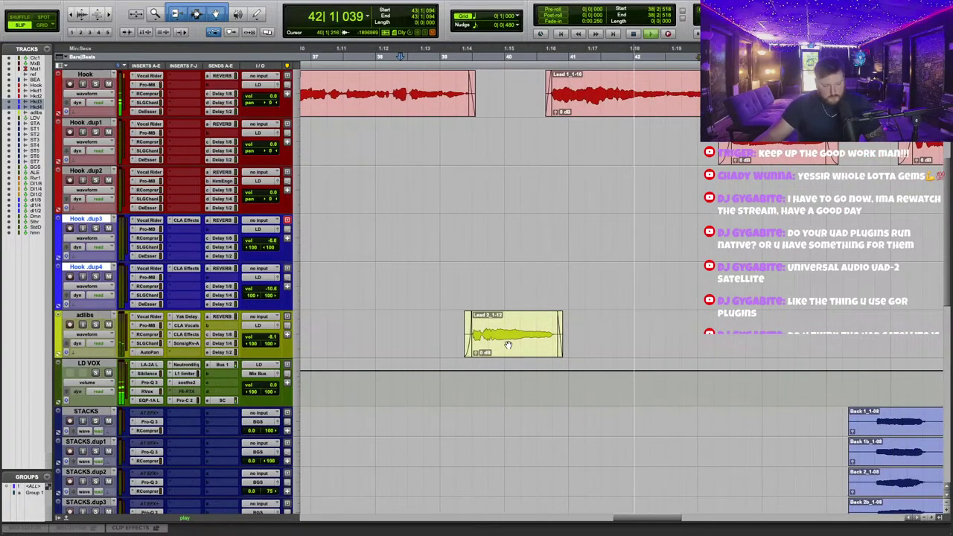
click(539, 289)
click(351, 58)
click(523, 290)
Try a copy of the Lead 2_1-12 clip on Hook .dup1 with lowered clip gain, then delete that copy.
drag(507, 351, 507, 161)
click(501, 154)
scroll(502, 155, down, 5)
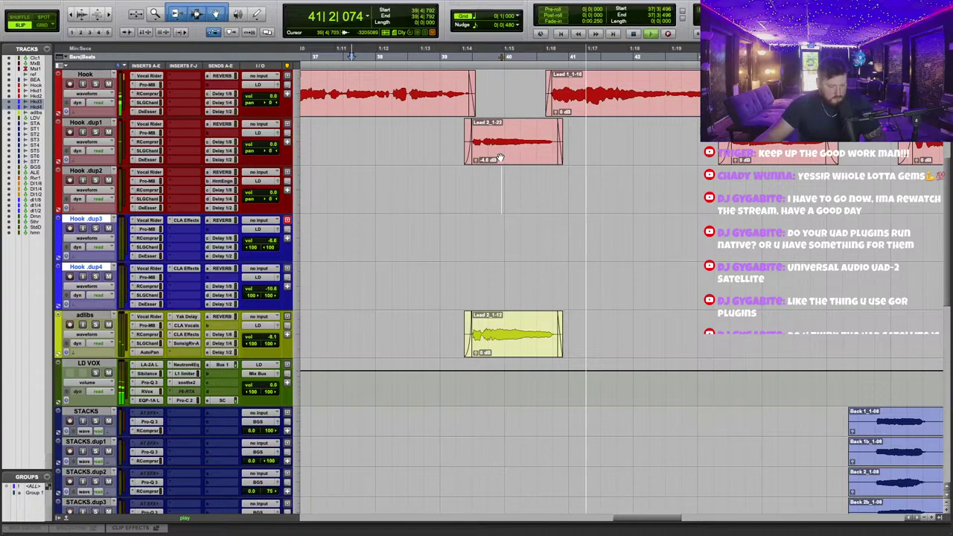
click(500, 158)
key(Delete)
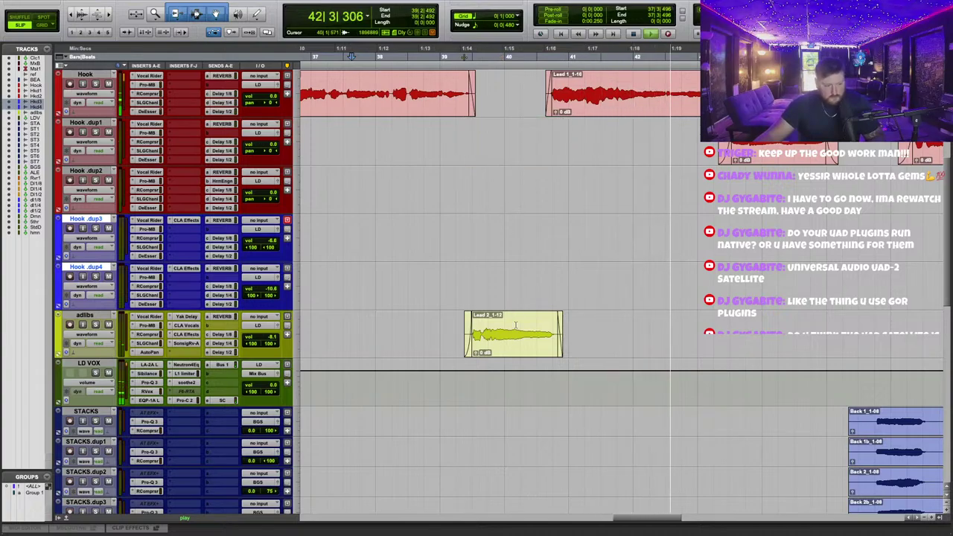
Duplicate the adlibs track once without its active playlist and move the Lead 2_1-12 clip onto the duplicate.
scroll(549, 289, down, 1)
right_click(115, 327)
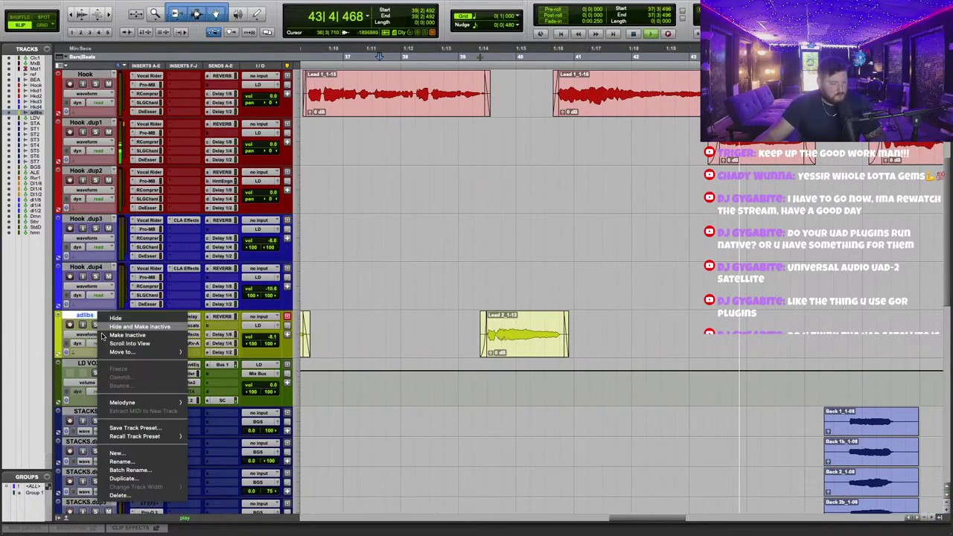
click(141, 480)
click(507, 289)
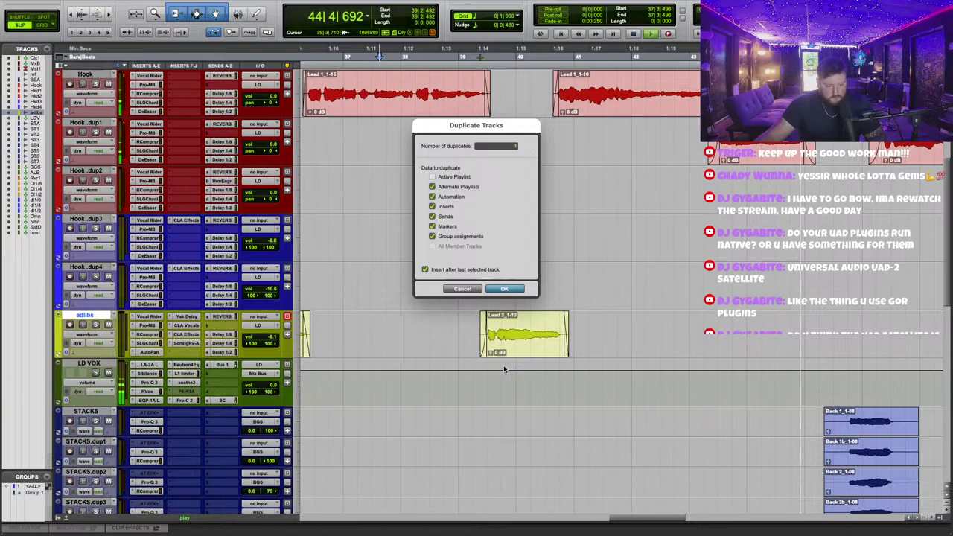
Check the effect inserts on adlibs .dup1, then enable Pitch in its CLA Effects and raise the Pitch fader to about 0.
click(197, 365)
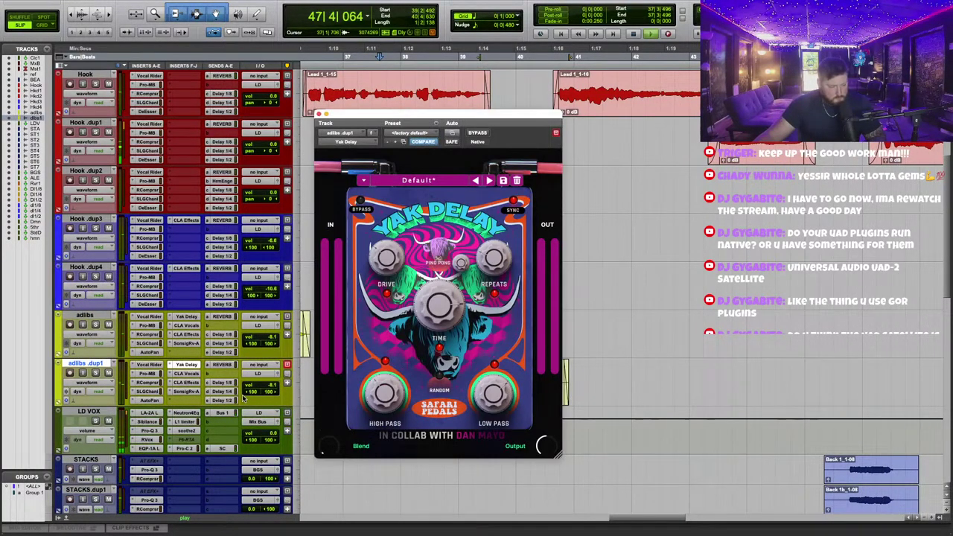
click(190, 391)
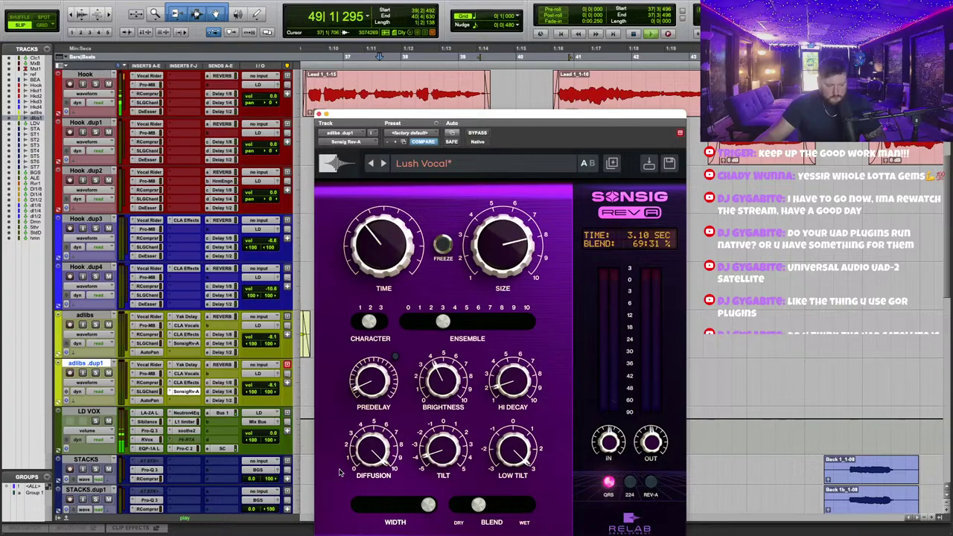
click(185, 373)
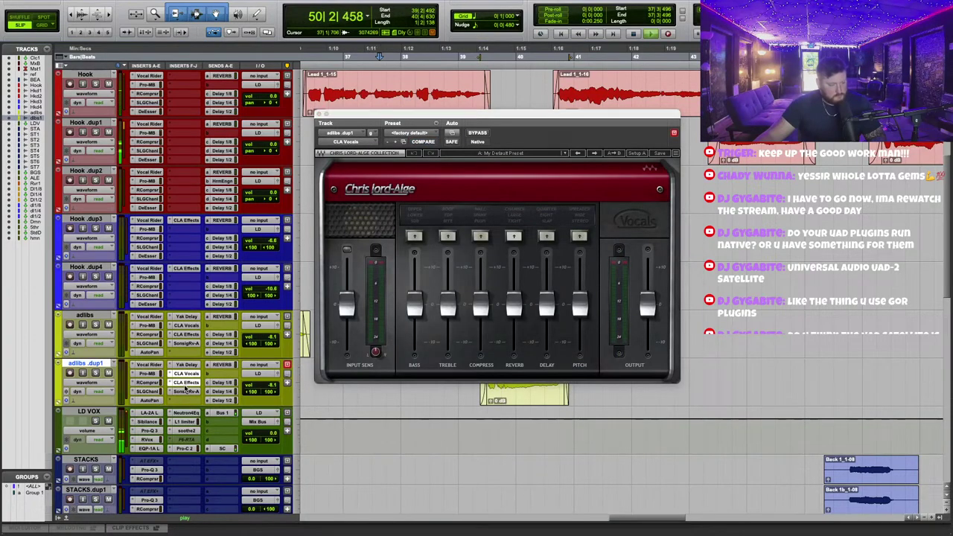
click(186, 381)
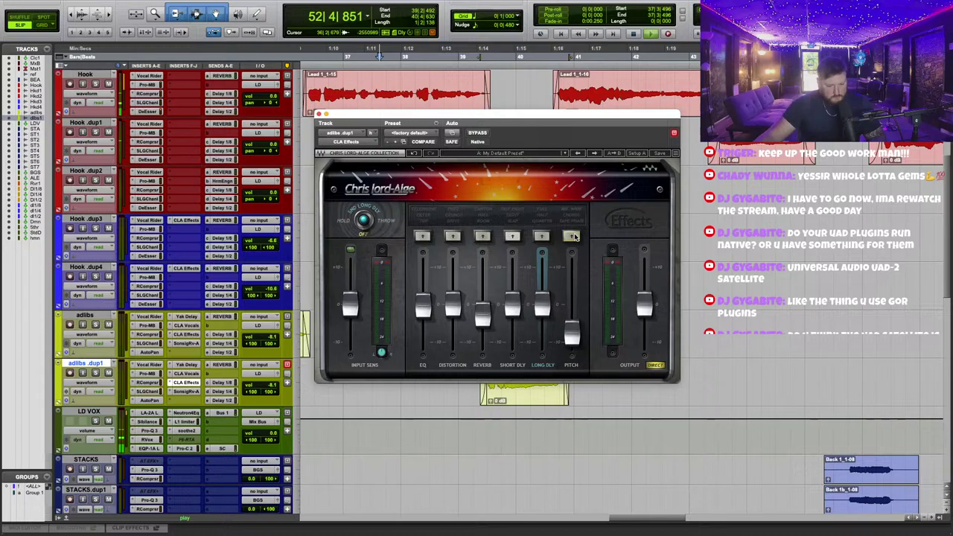
click(573, 237)
drag(572, 346, 571, 330)
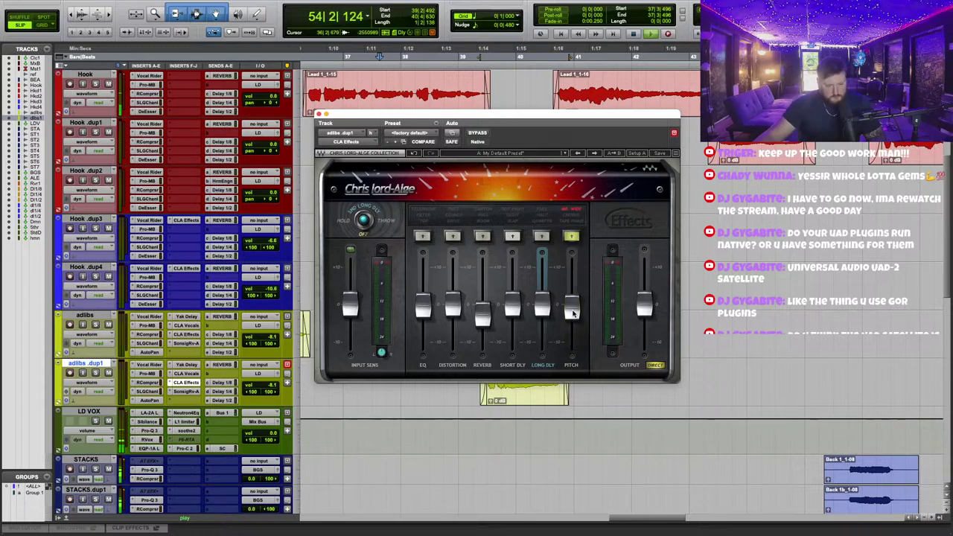
click(320, 114)
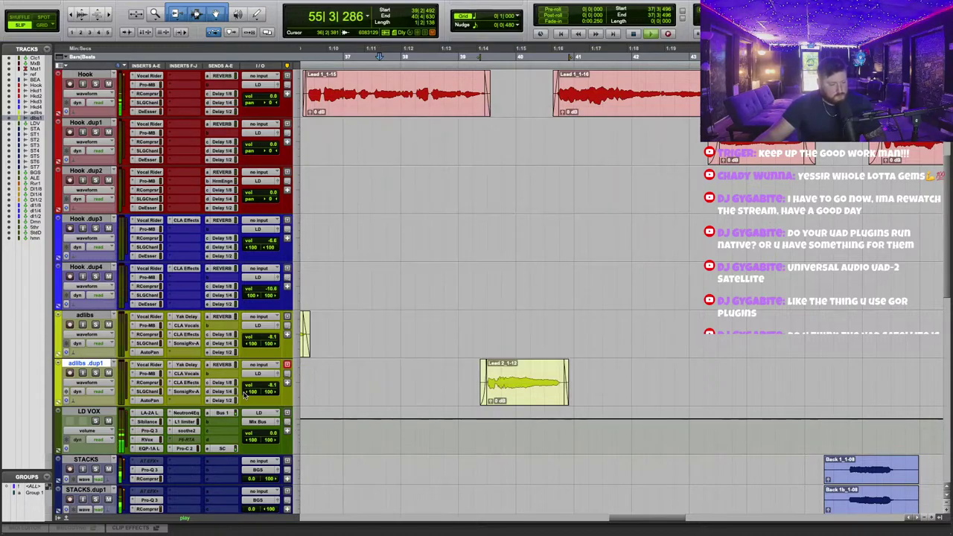
Raise the volume of the adlibs .dup1 track to -1.7 dB.
click(273, 387)
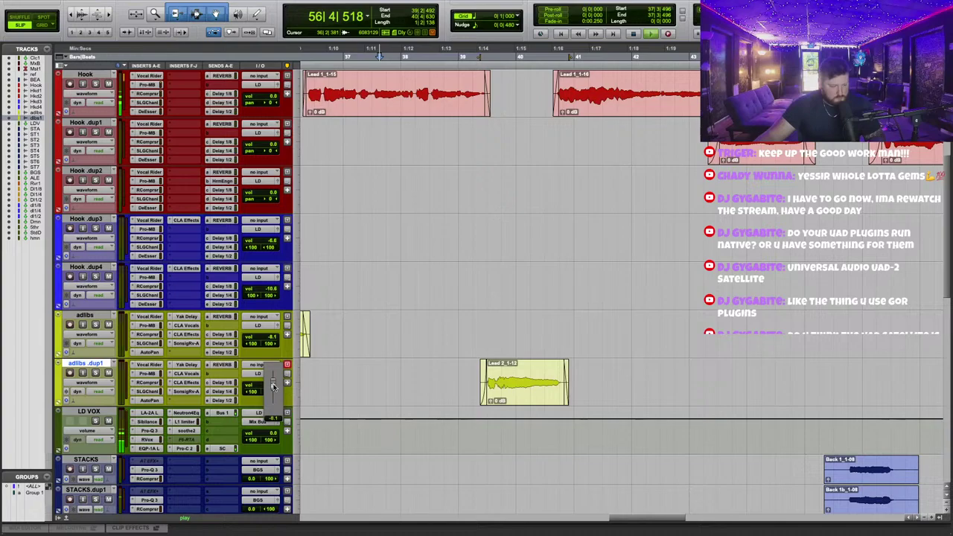
drag(274, 380, 280, 389)
click(274, 386)
click(439, 327)
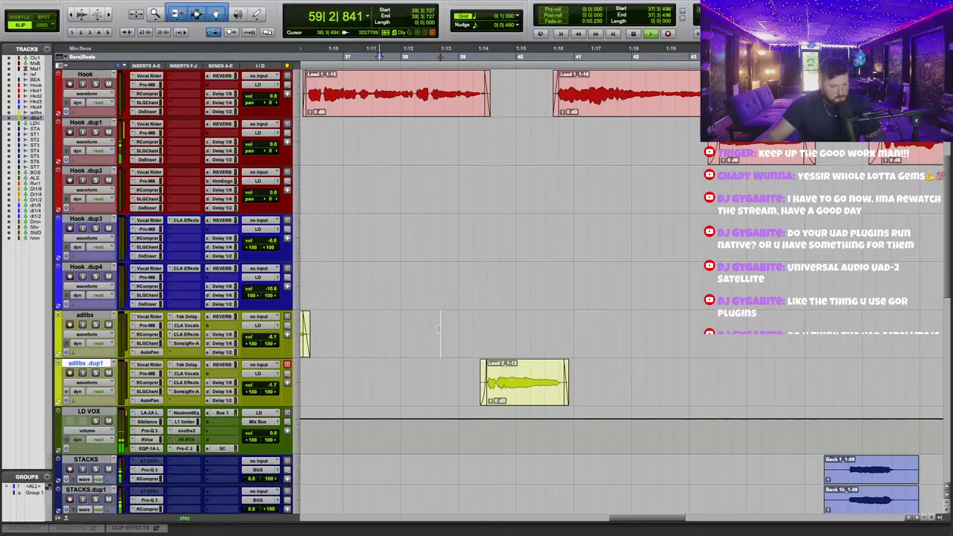
Set the Sonsig Rev-A blend on adlibs .dup1 to about 79% and play the song from bar 38.
click(187, 392)
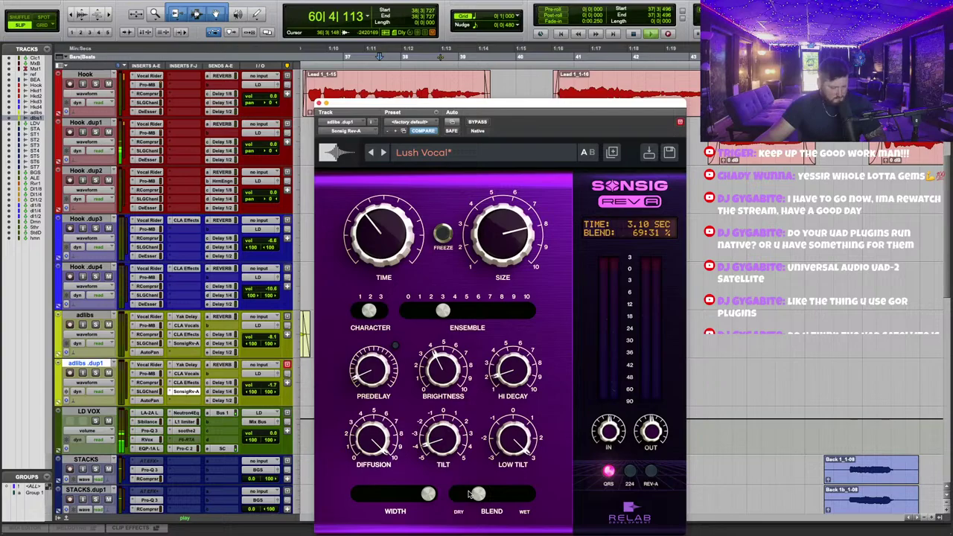
click(406, 56)
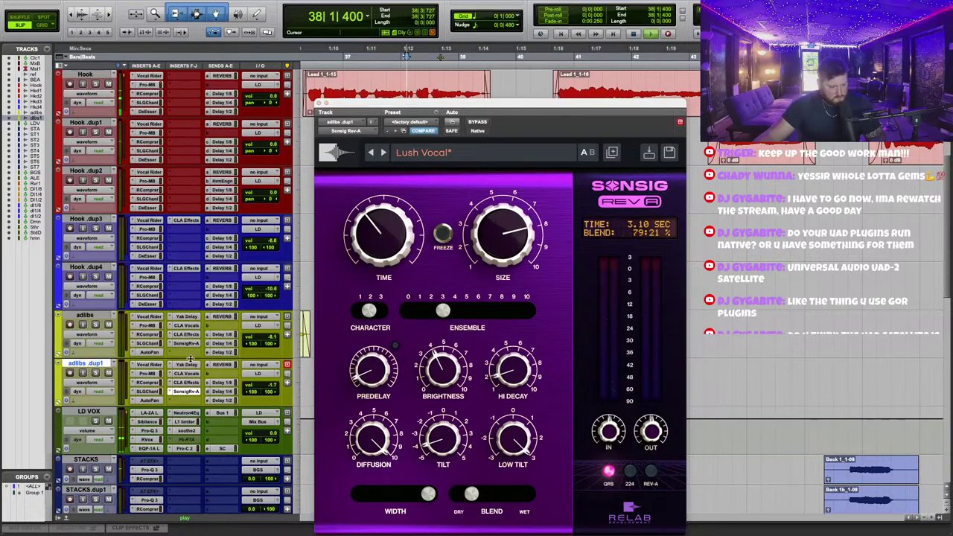
click(318, 102)
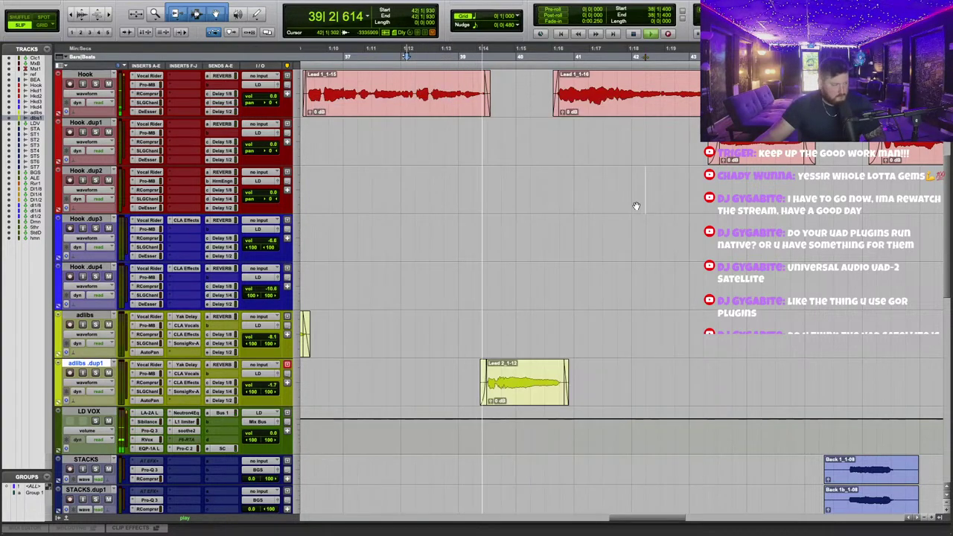
click(467, 286)
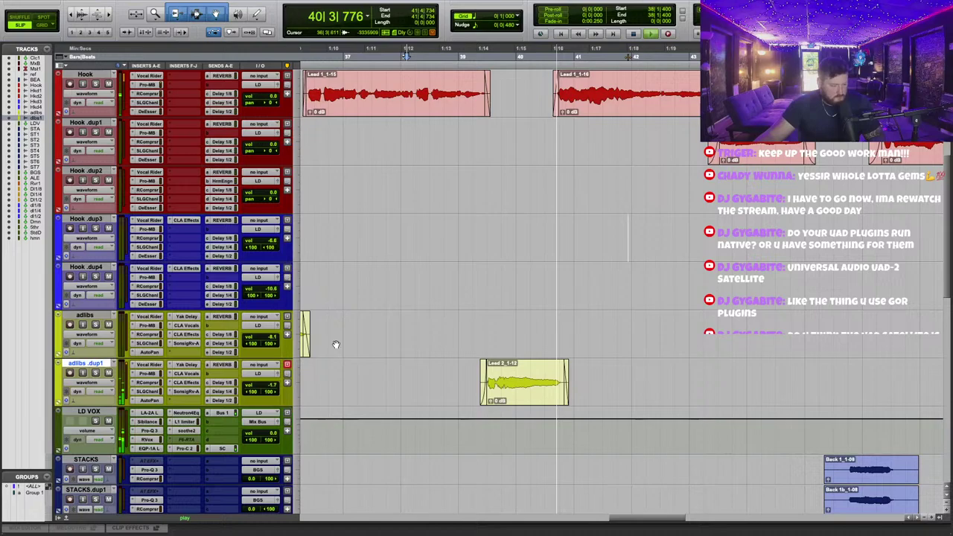
Remove the AutoPan insert from adlibs .dup1, accepting the removal of the plug-ins that depend on it, and briefly play the result.
key(space)
click(133, 400)
click(178, 367)
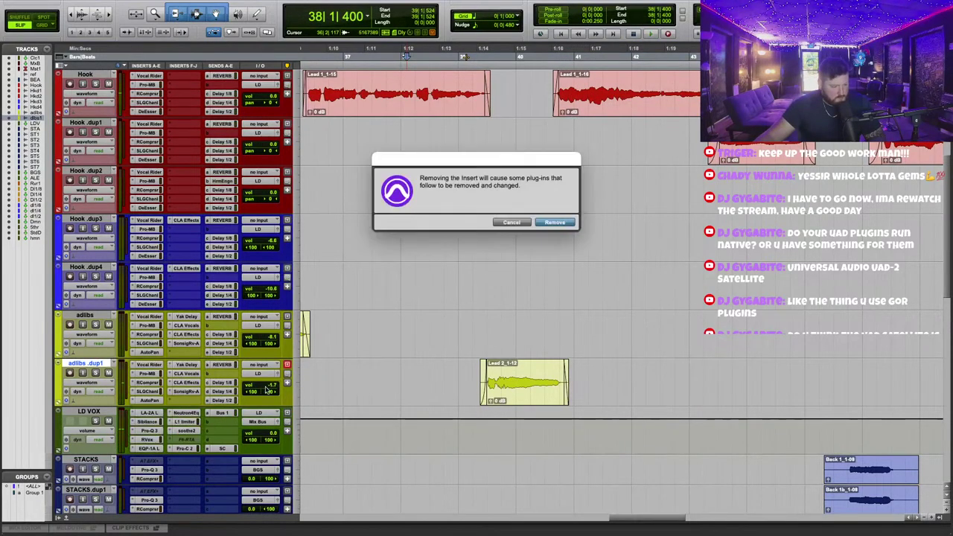
click(556, 223)
key(space)
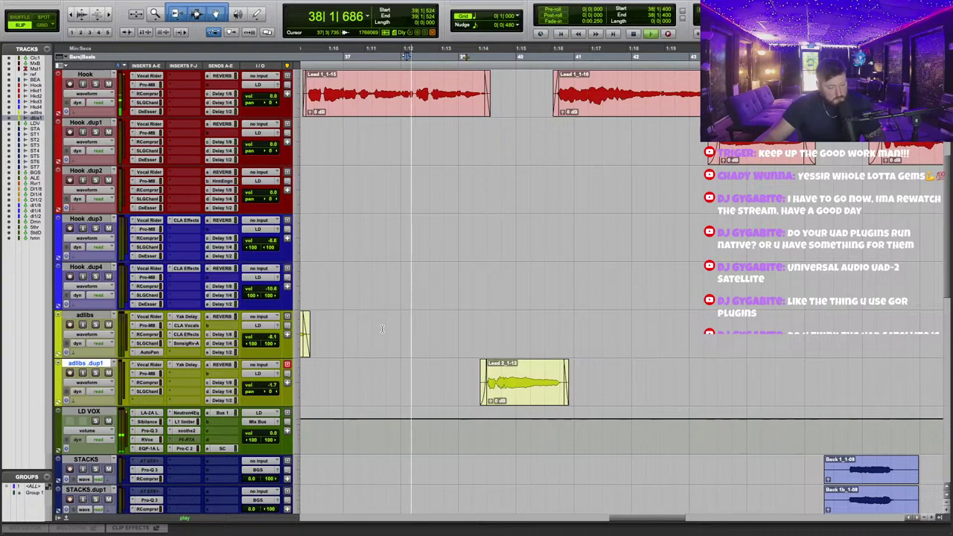
key(space)
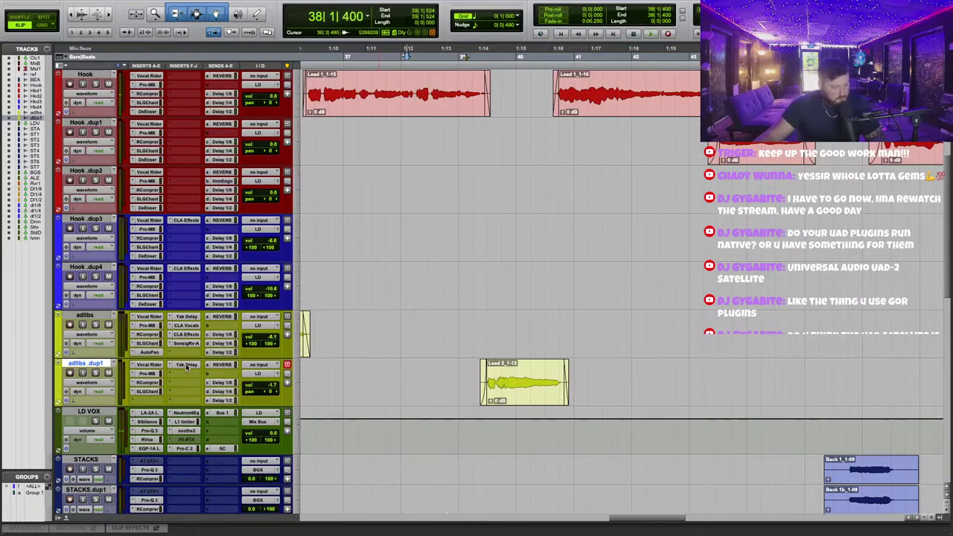
Insert CLA Effects after Yak Delay on adlibs .dup1, compare it with the adlibs instance, and enable its Pitch effect.
drag(187, 325, 192, 384)
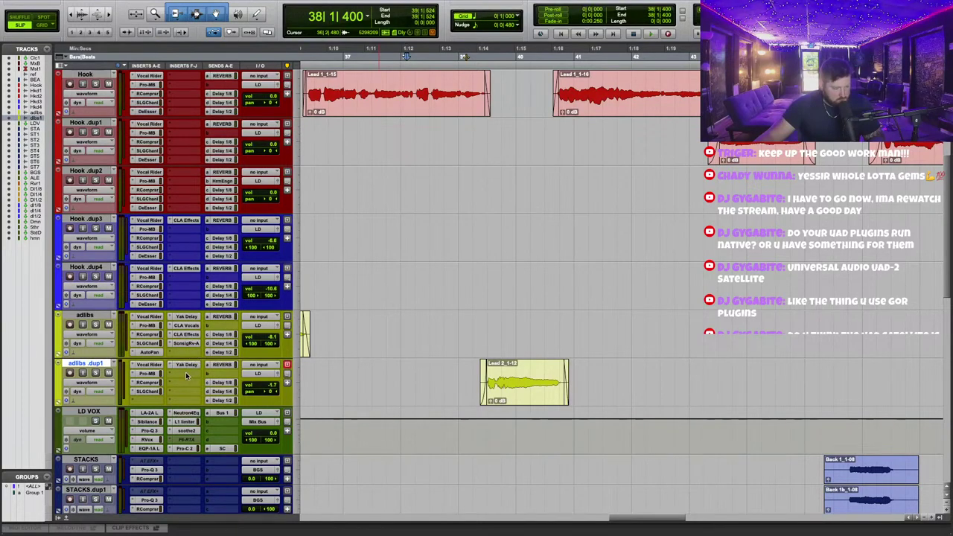
click(187, 375)
click(201, 358)
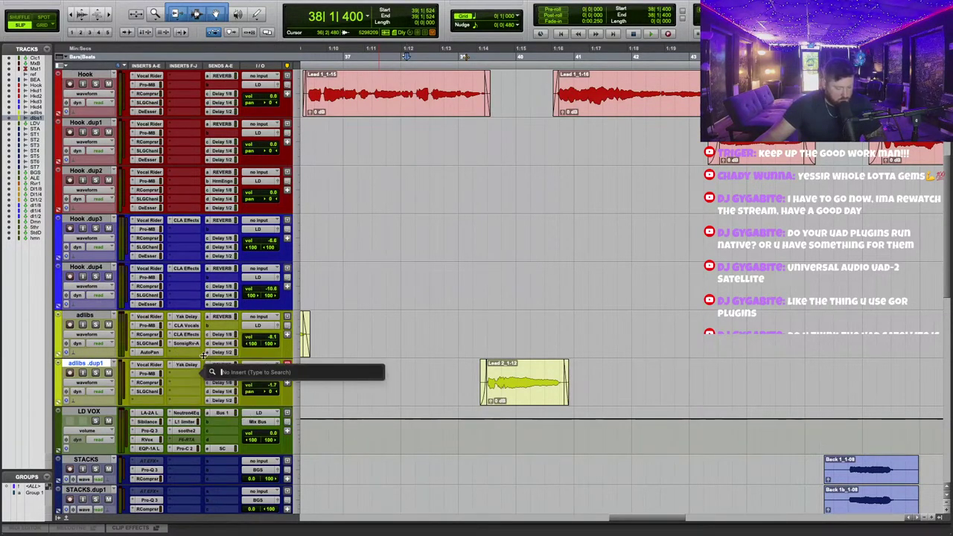
text(cla)
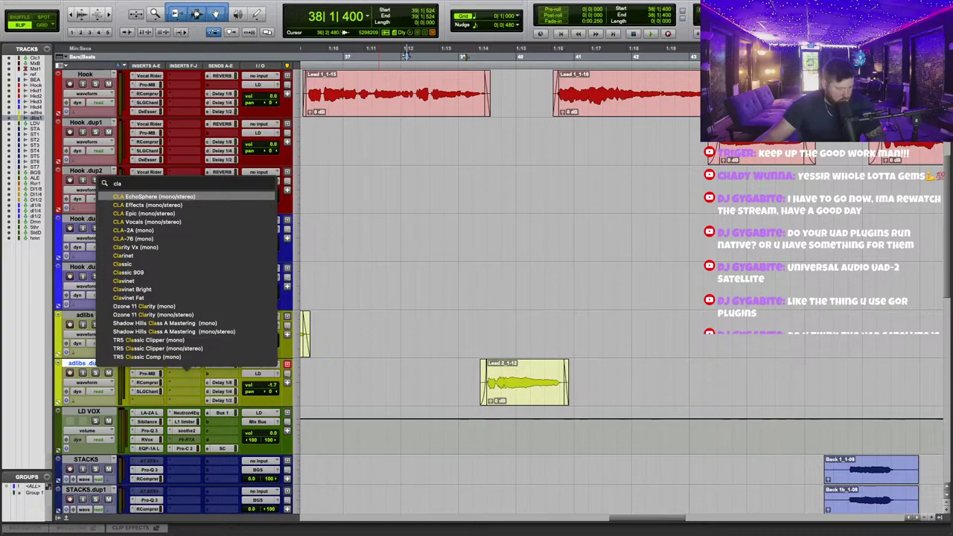
click(158, 204)
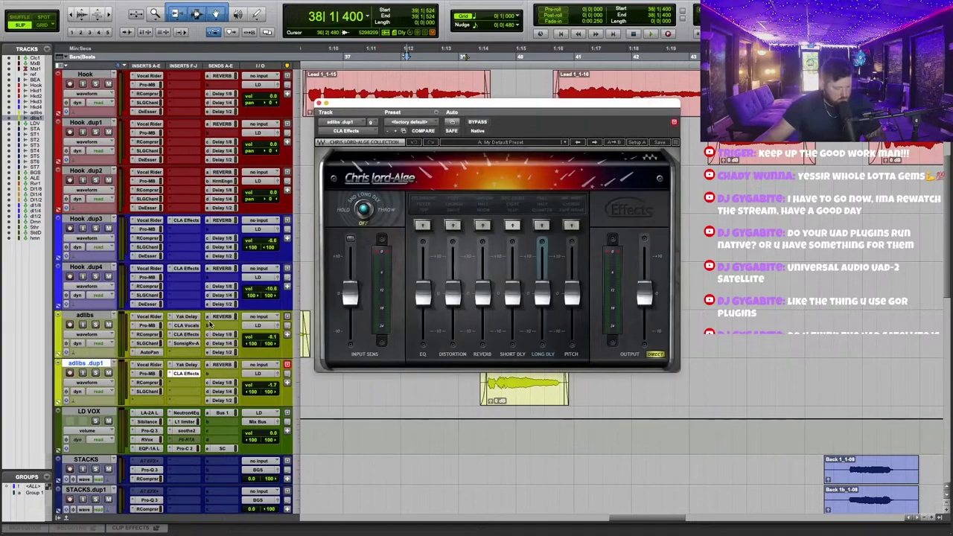
click(187, 335)
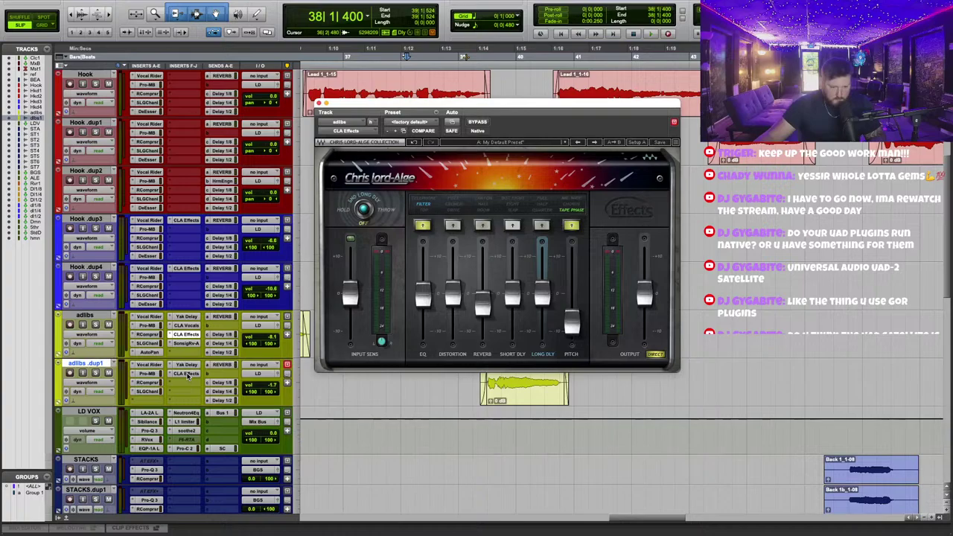
click(187, 373)
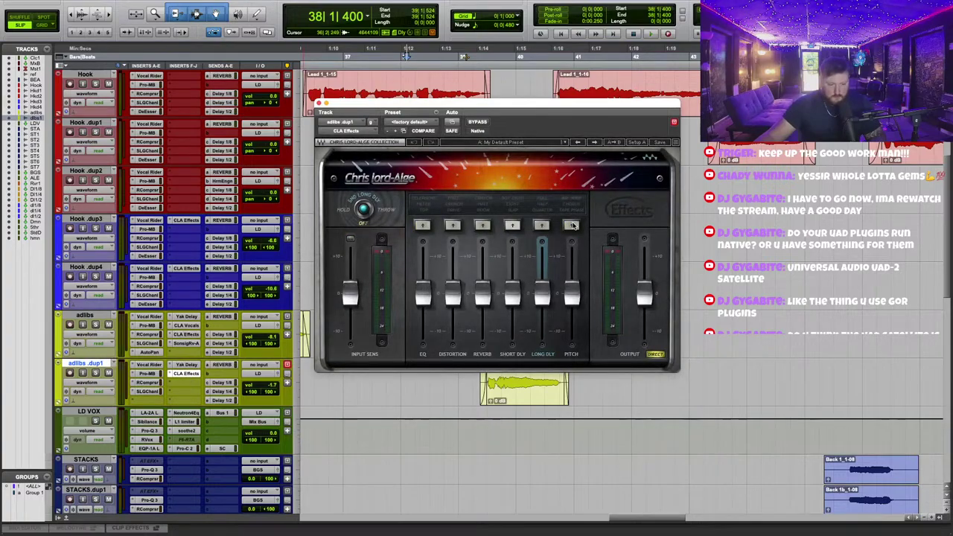
Add Sonsig Rev-A to adlibs .dup1 with the Lush Vocal settings copied from the adlibs track, and play the clip through it.
click(187, 396)
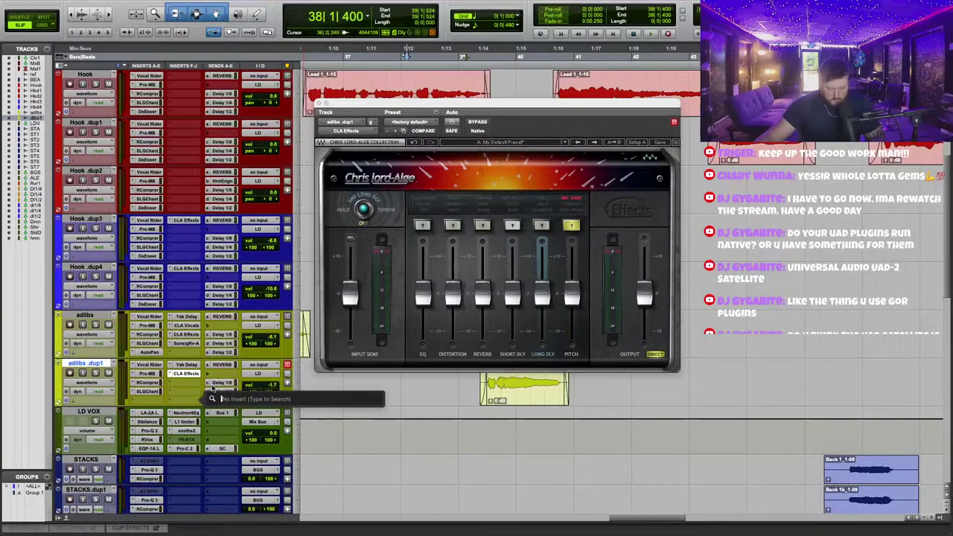
text(son)
click(178, 307)
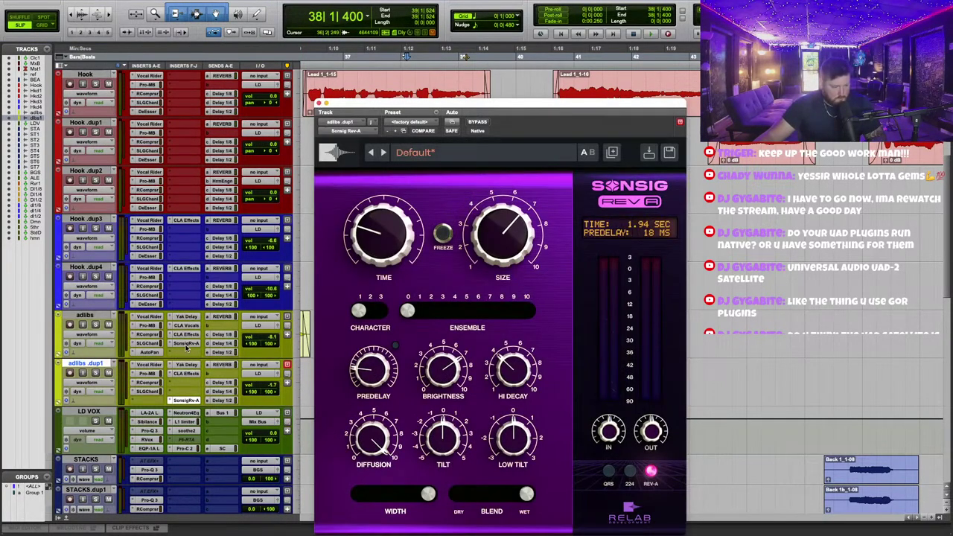
drag(188, 345, 191, 370)
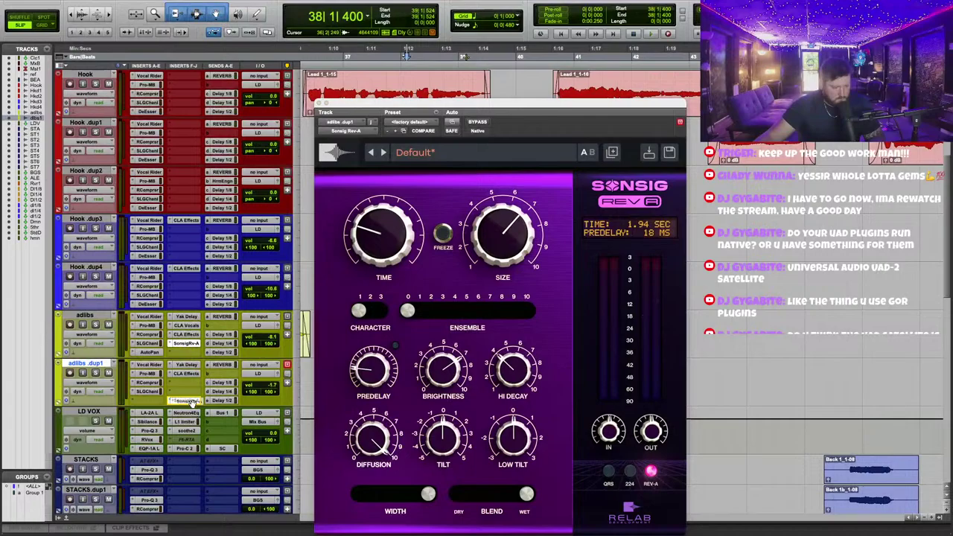
key(space)
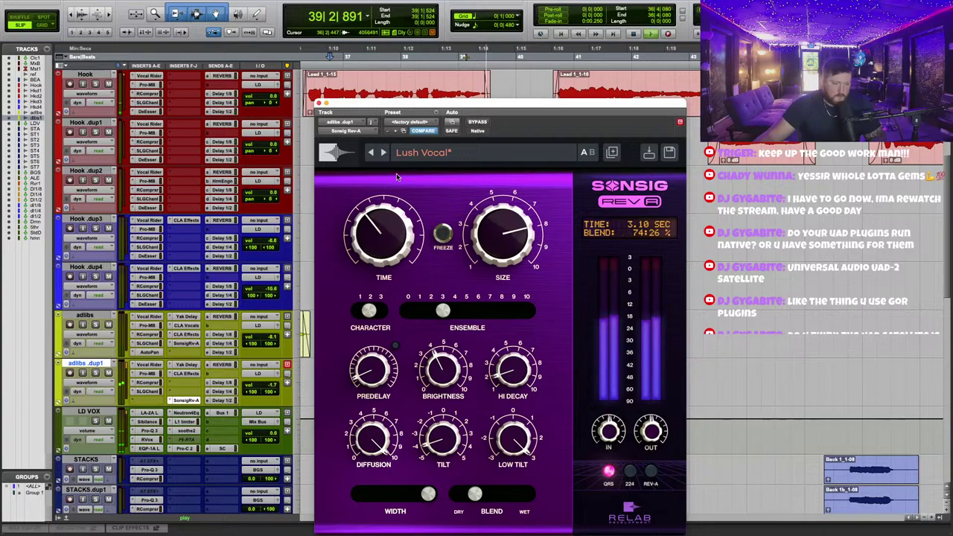
click(320, 104)
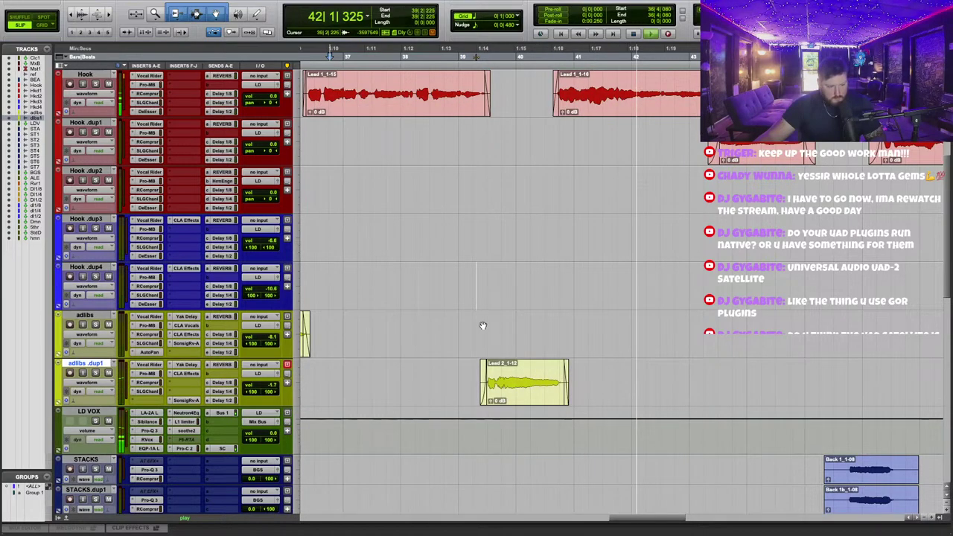
key(space)
Move the Lead 2_1-12 clip back up to the adlibs track and delete the adlibs .dup1 track.
drag(494, 383, 493, 334)
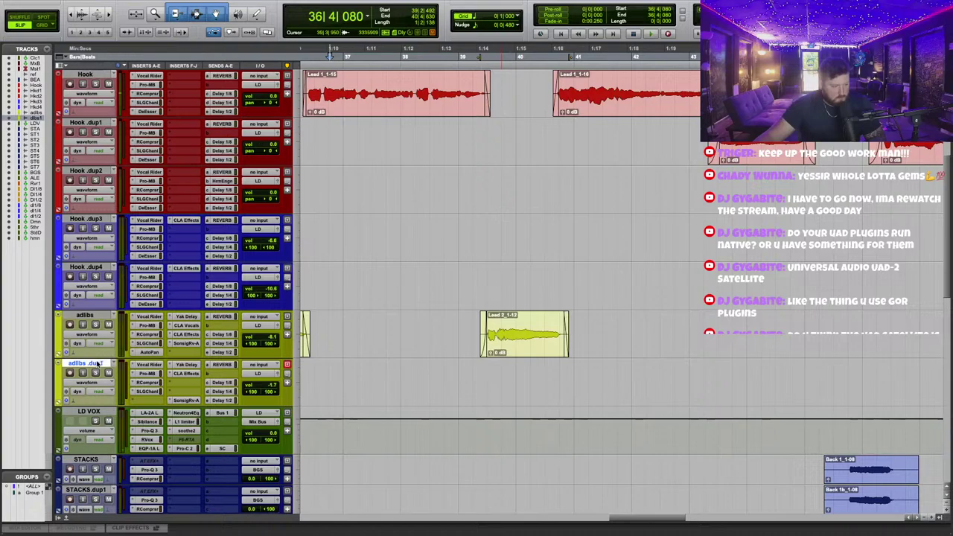
right_click(96, 363)
click(137, 480)
Play the song from bar 38 and raise the adlibs track volume to -4.0 dB.
click(416, 56)
key(space)
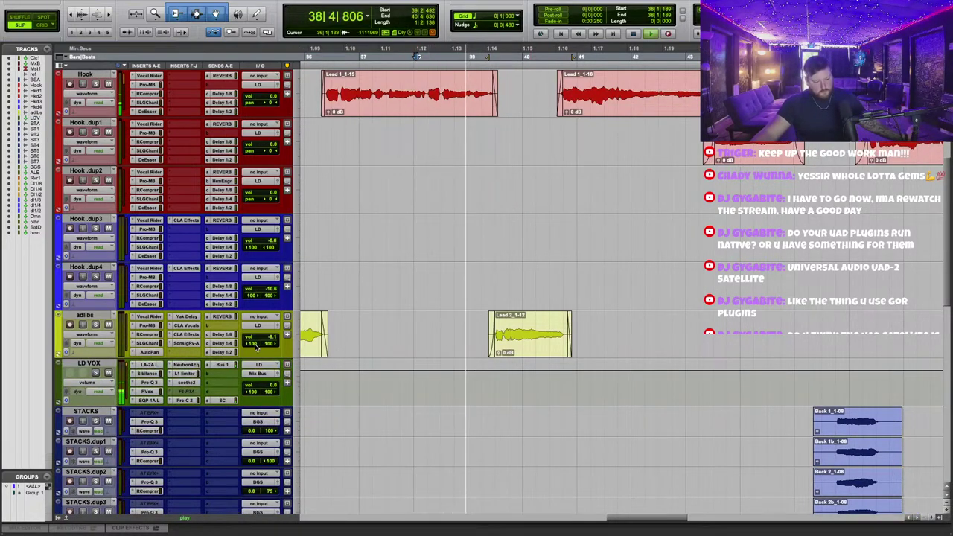
drag(273, 337, 281, 323)
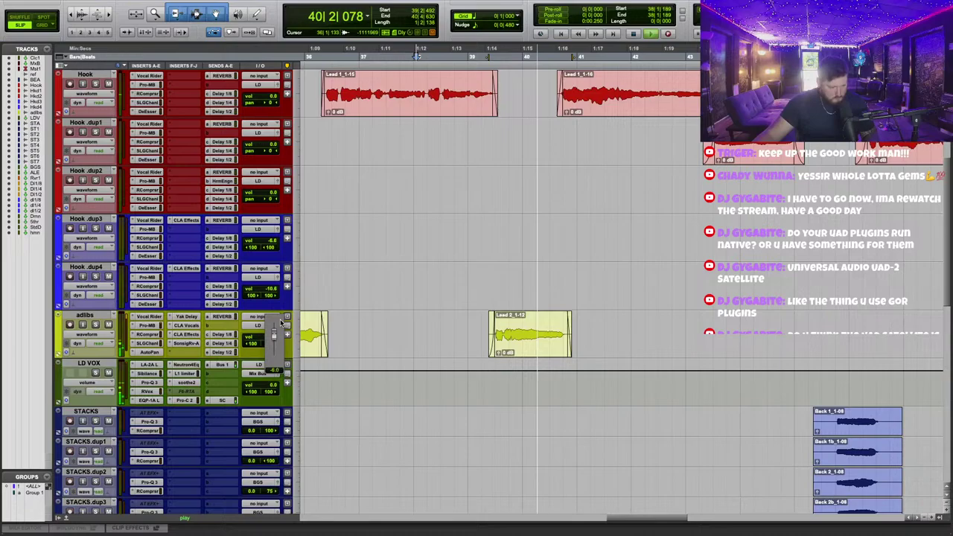
scroll(471, 238, up, 1)
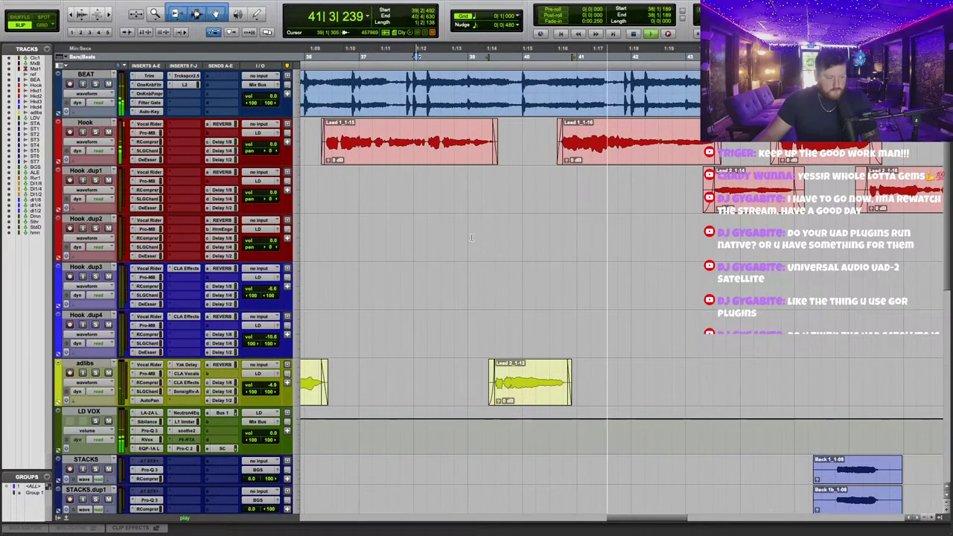
Deactivate the first reverb insert on the Reverb 1 track, activate RVerb there and open it during playback.
scroll(471, 237, up, 1)
scroll(399, 302, down, 9)
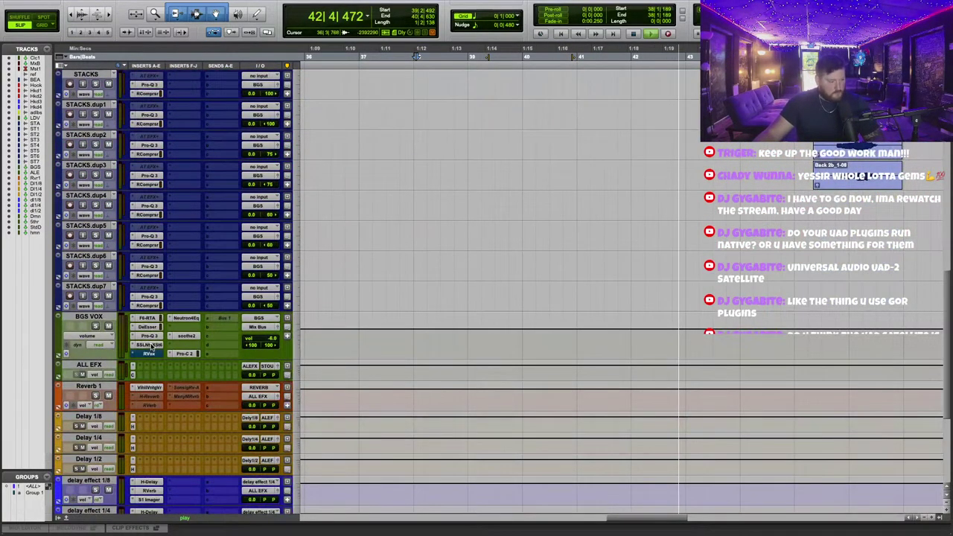
scroll(152, 346, down, 2)
key(space)
right_click(147, 327)
click(148, 340)
right_click(149, 341)
click(165, 358)
click(150, 345)
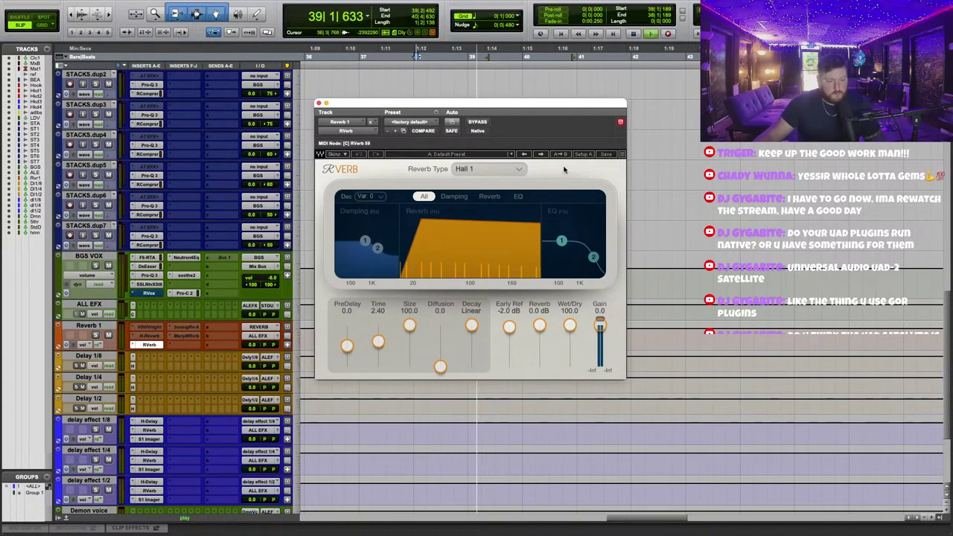
Try RVerb's Room reverb type and load the artist preset Best Plate Ever.
click(494, 170)
click(499, 185)
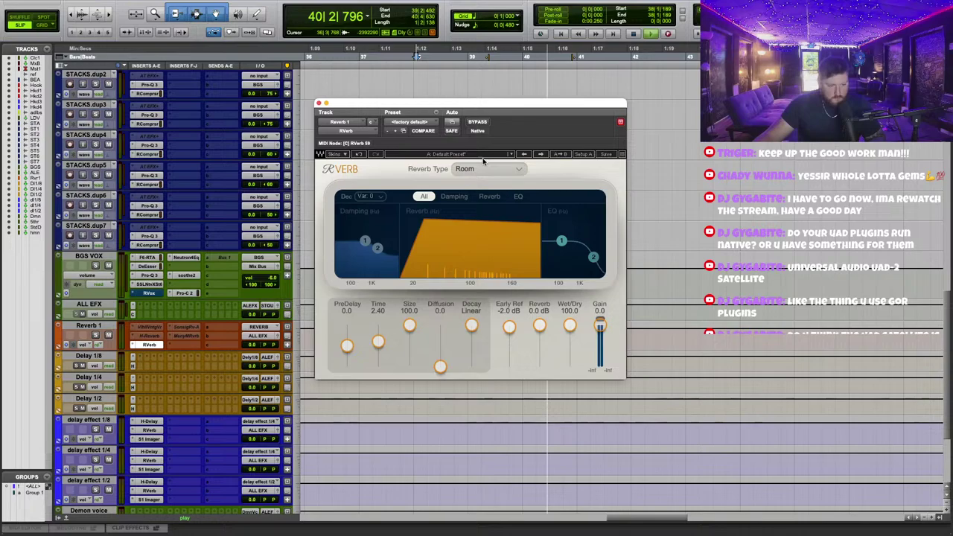
click(483, 156)
mouse_move(536, 282)
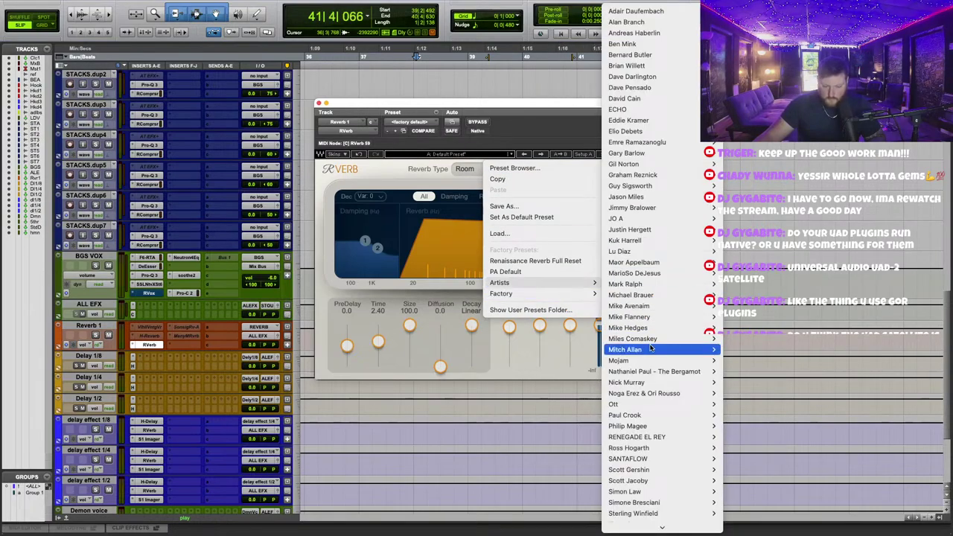
mouse_move(651, 349)
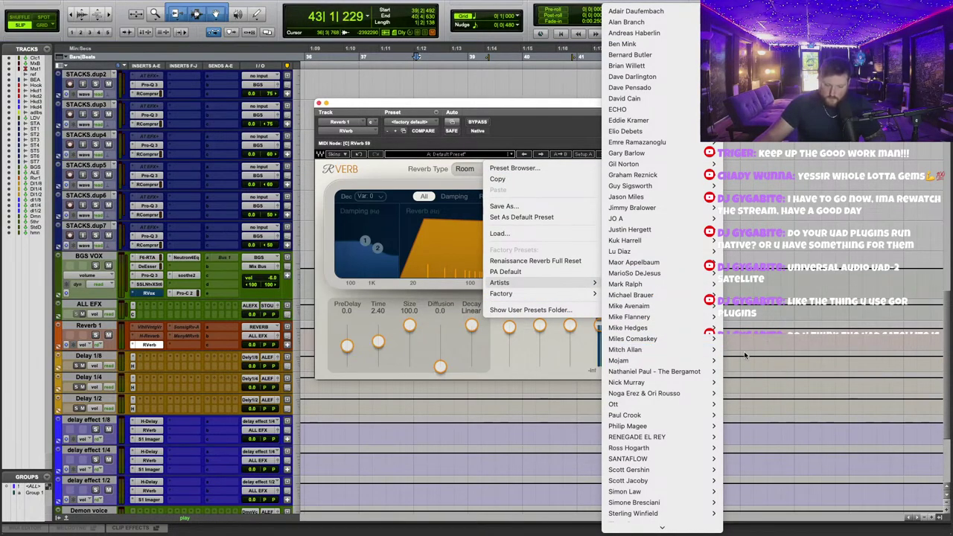
click(748, 349)
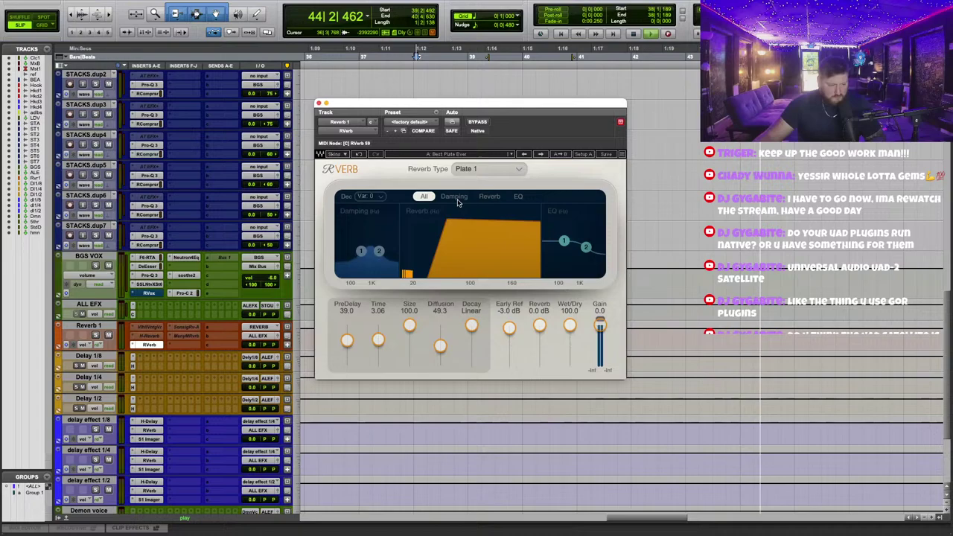
Play the song from just before the first Hook clip and raise the Hook track's REVERB send to 0.0 dB.
drag(480, 104, 675, 277)
scroll(484, 171, left, 15)
scroll(483, 170, up, 6)
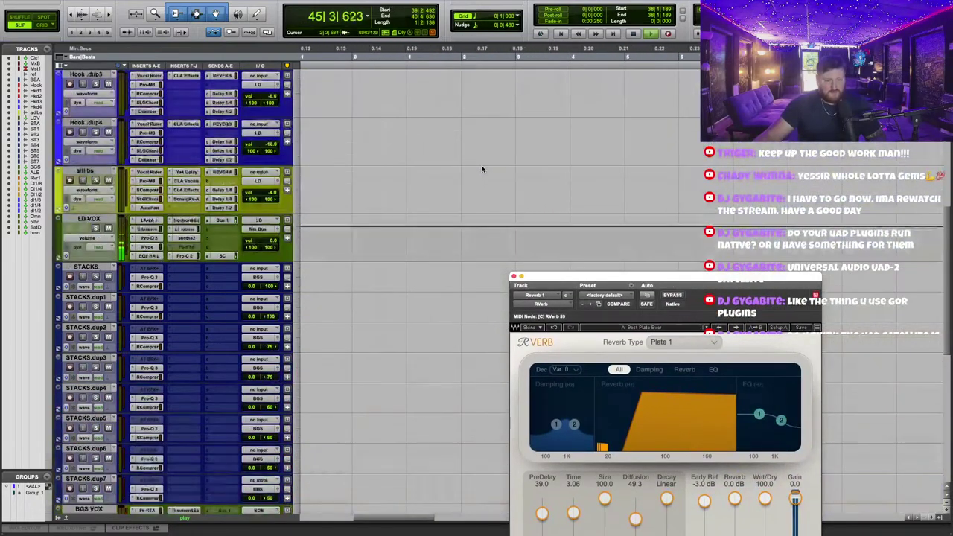
scroll(481, 170, up, 5)
scroll(375, 152, down, 1)
key(r)
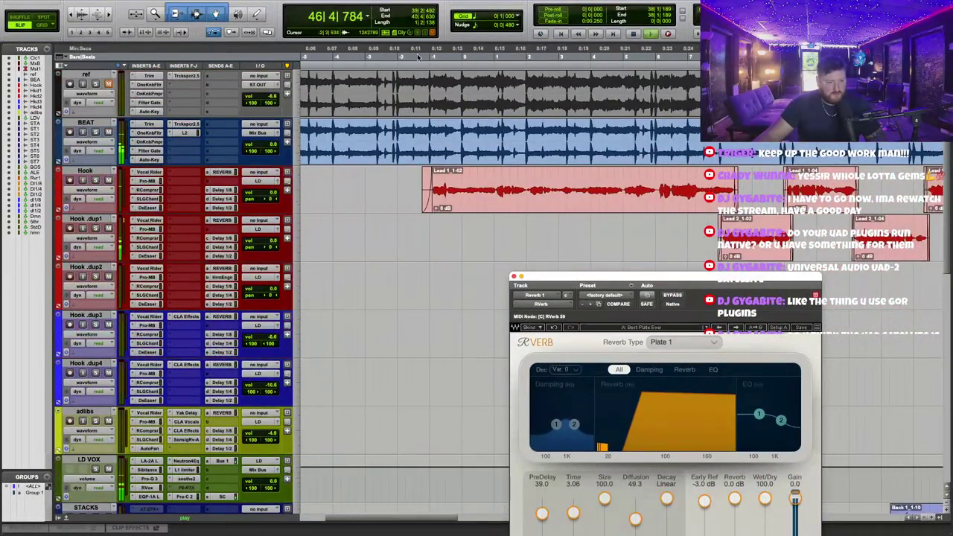
click(426, 51)
click(221, 173)
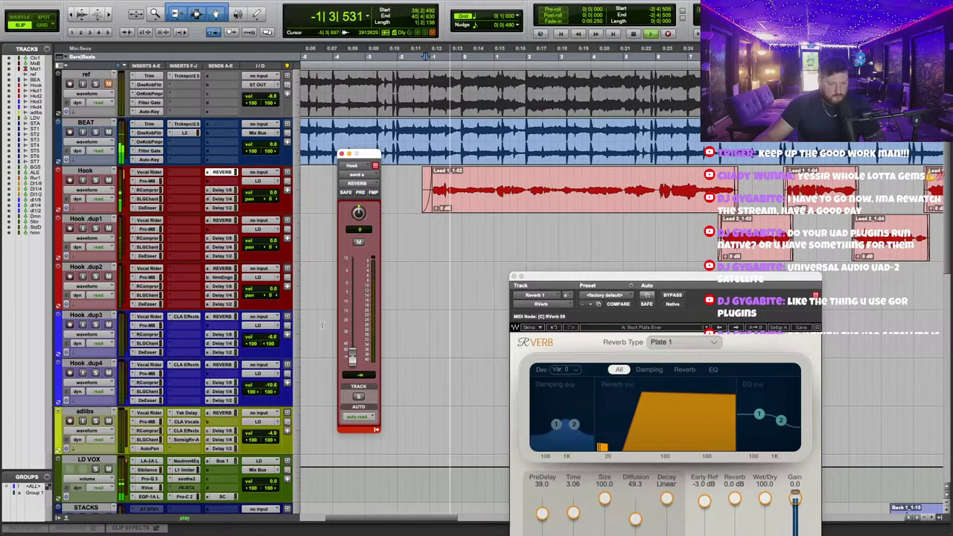
drag(565, 284, 493, 201)
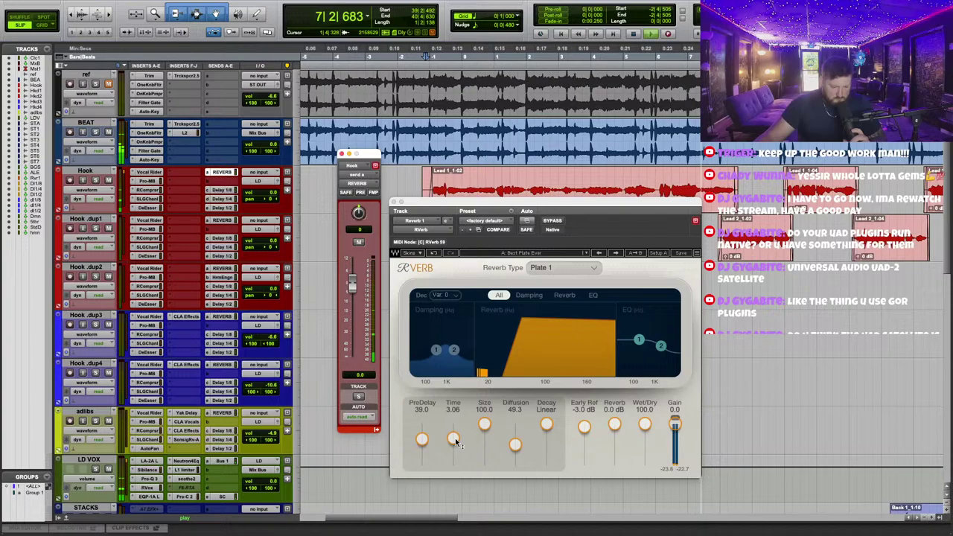
Raise RVerb's Time to 4.65 and adjust its first EQ band while the hook plays.
drag(454, 441, 454, 424)
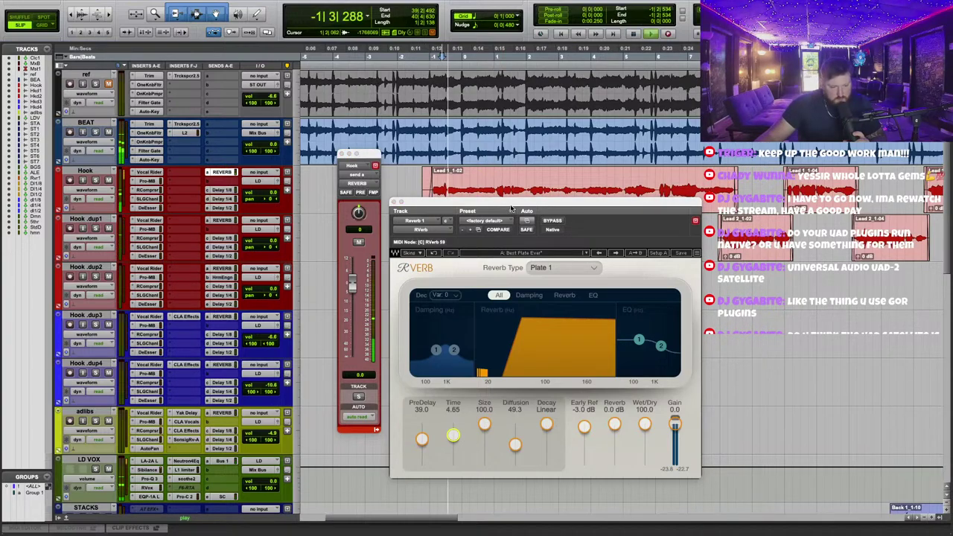
drag(509, 203, 508, 215)
click(637, 354)
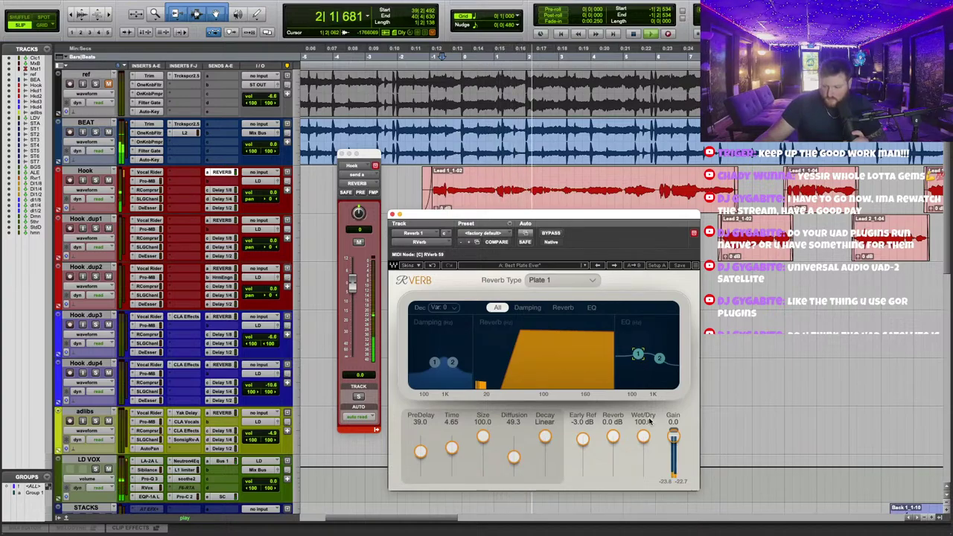
Lower the Hook track's REVERB send to -10.7 dB and copy the send to Hook .dup1.
drag(435, 217, 525, 217)
drag(359, 285, 372, 302)
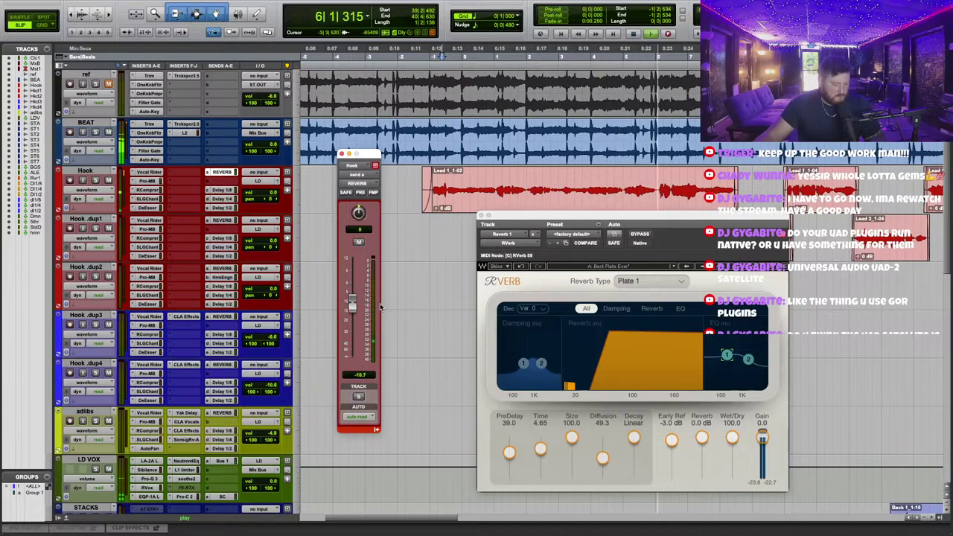
drag(224, 173, 231, 223)
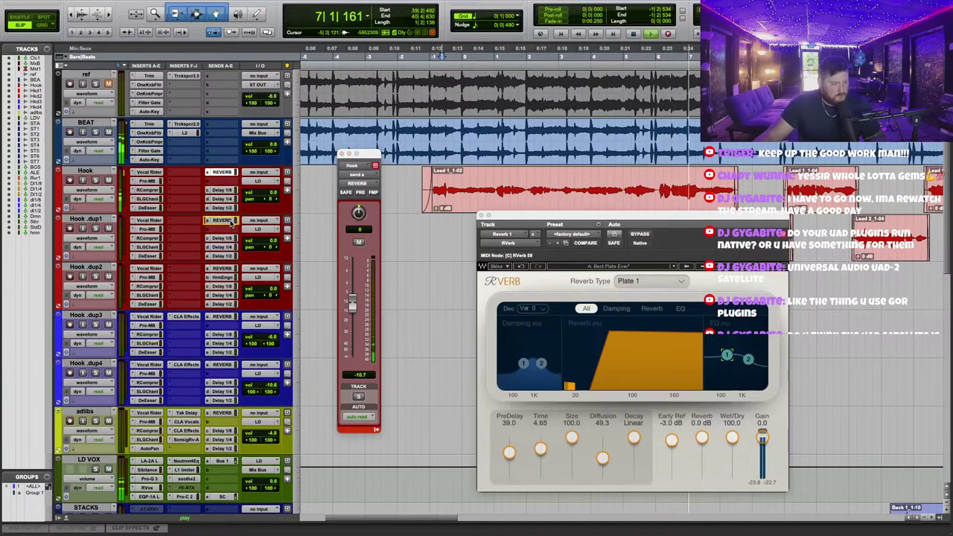
click(341, 154)
click(480, 216)
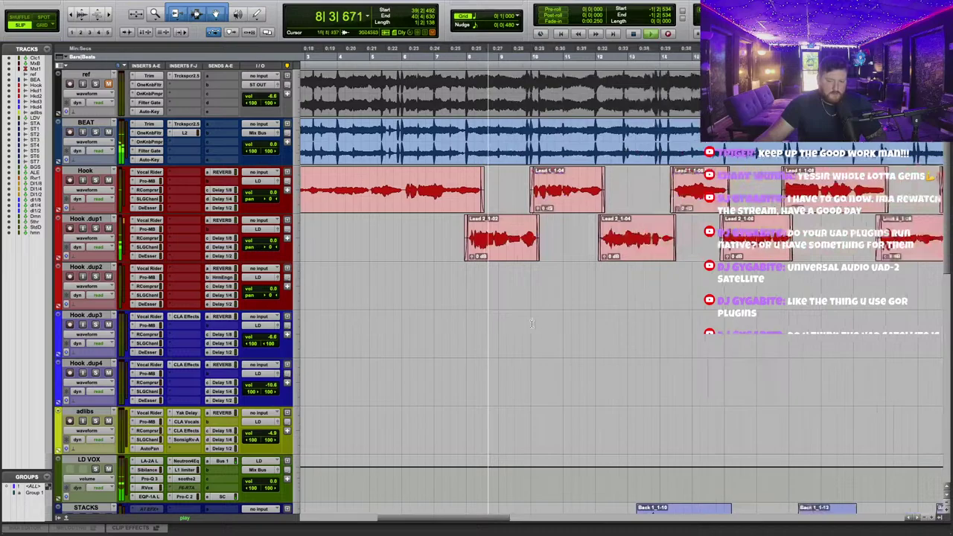
Set the Hook track's Delay 1/4 send to 0.0 dB and open H-Delay on the Delay 1/4 track.
click(231, 199)
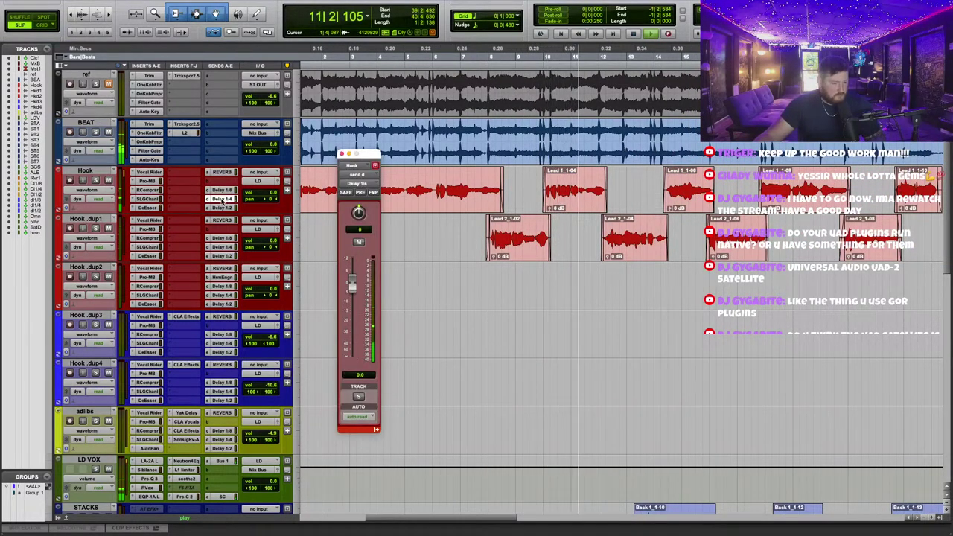
scroll(191, 303, down, 10)
scroll(190, 302, down, 5)
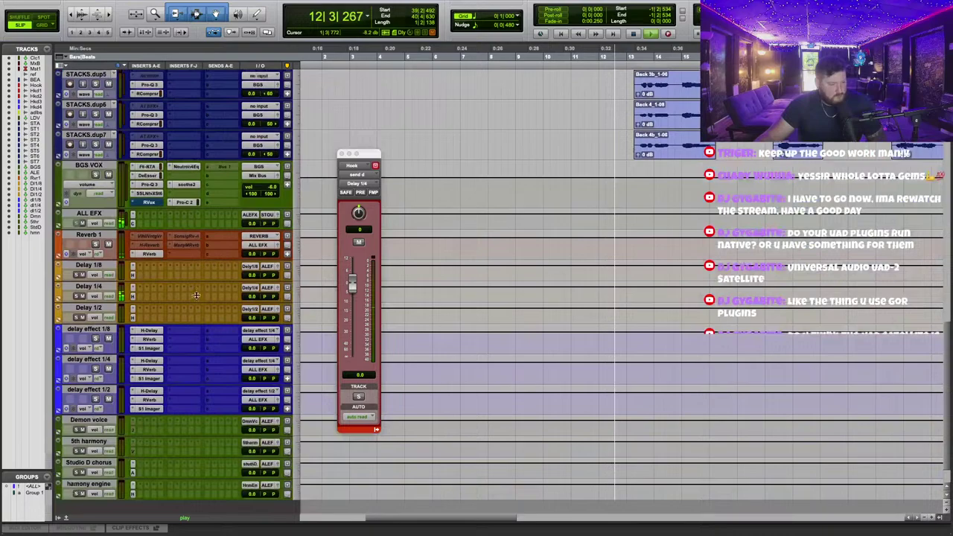
click(130, 261)
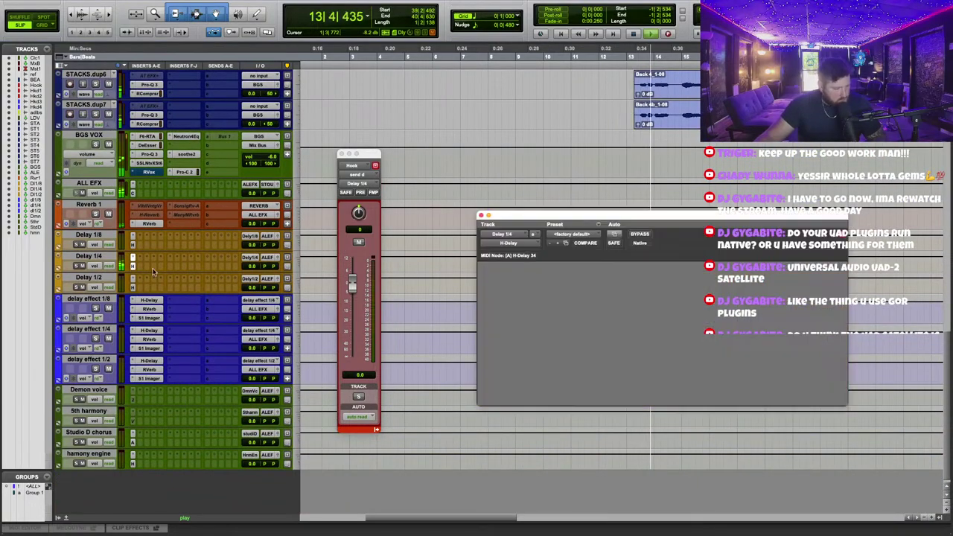
drag(638, 229, 572, 280)
Adjust H-Delay's high-pass and low-pass filters on the Delay 1/4 track and turn off LoFi.
drag(646, 367, 646, 387)
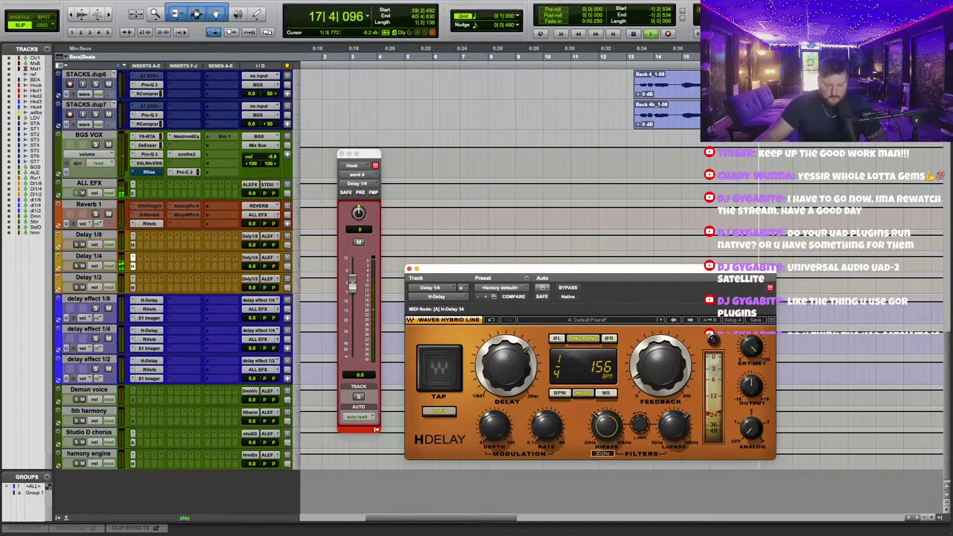
drag(673, 426, 673, 431)
click(439, 411)
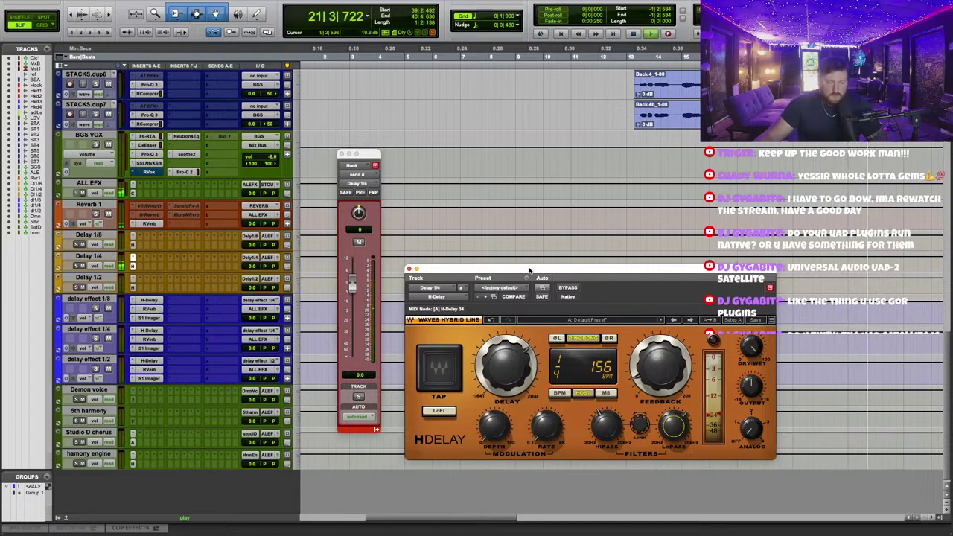
drag(529, 269, 526, 260)
click(672, 430)
Replay the hook from bar 0, compare H-Delay with Ping Pong off and on, and fine-tune its Feedback and high-pass filter.
scroll(551, 116, up, 10)
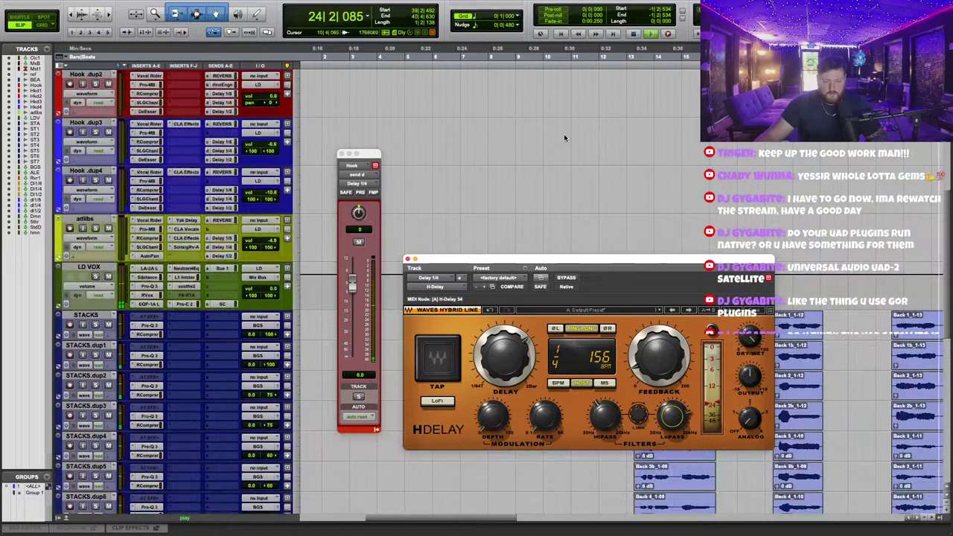
scroll(564, 133, up, 5)
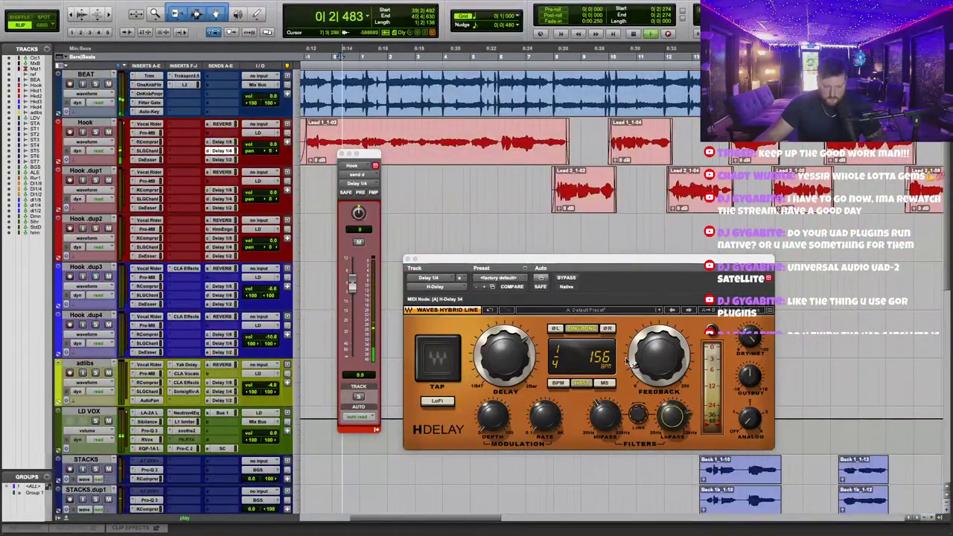
click(658, 357)
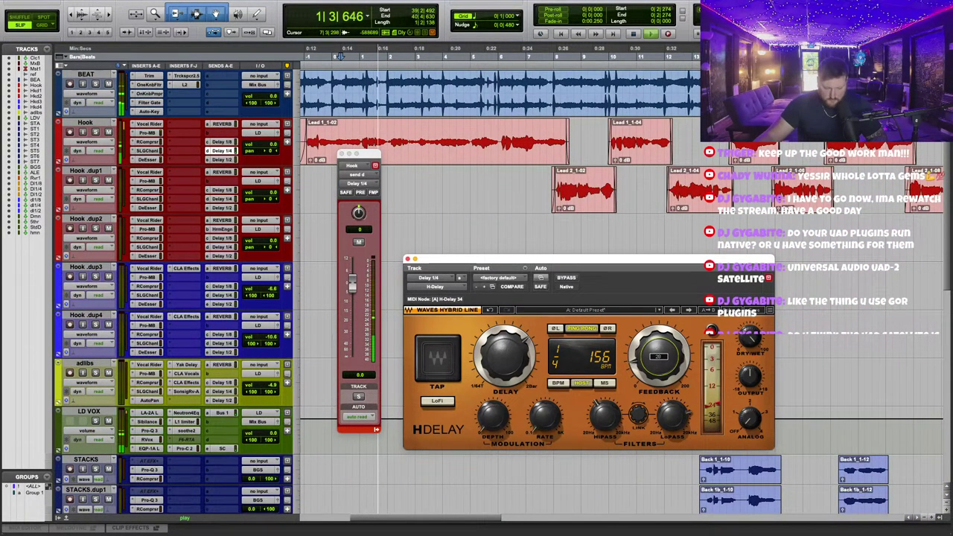
click(581, 328)
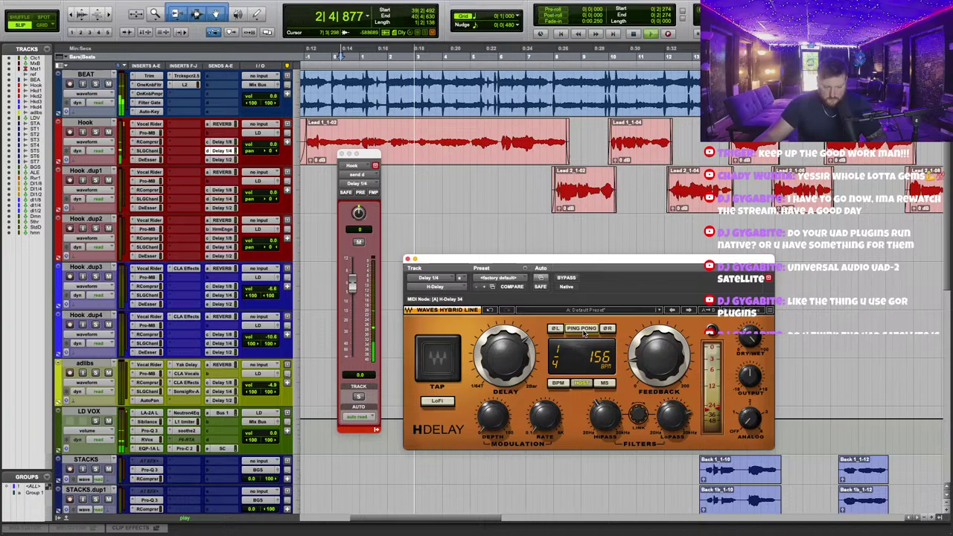
click(583, 330)
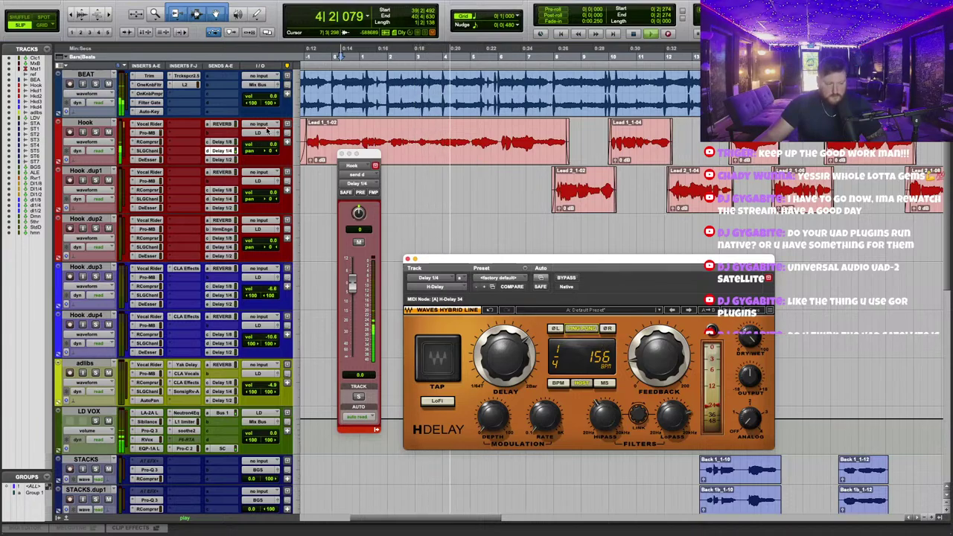
mouse_move(665, 372)
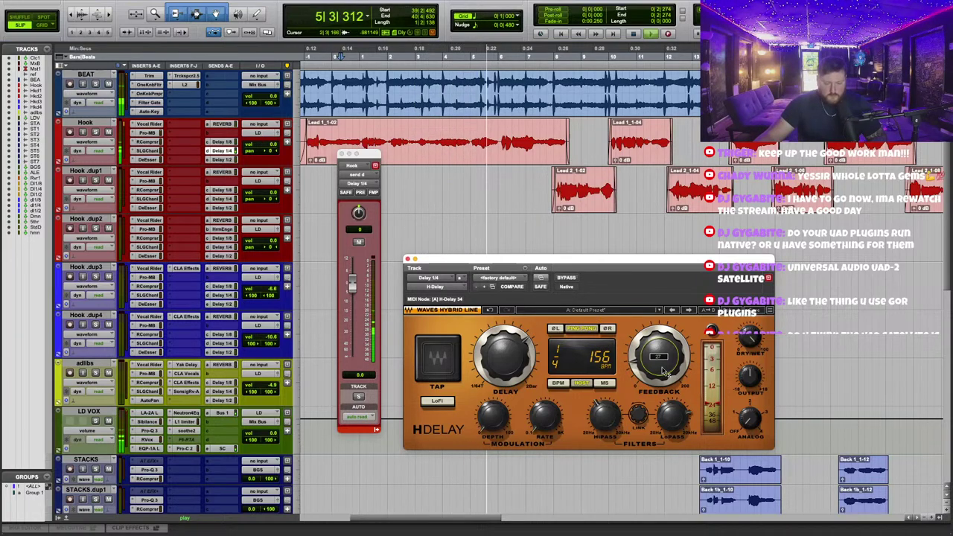
drag(662, 369, 662, 361)
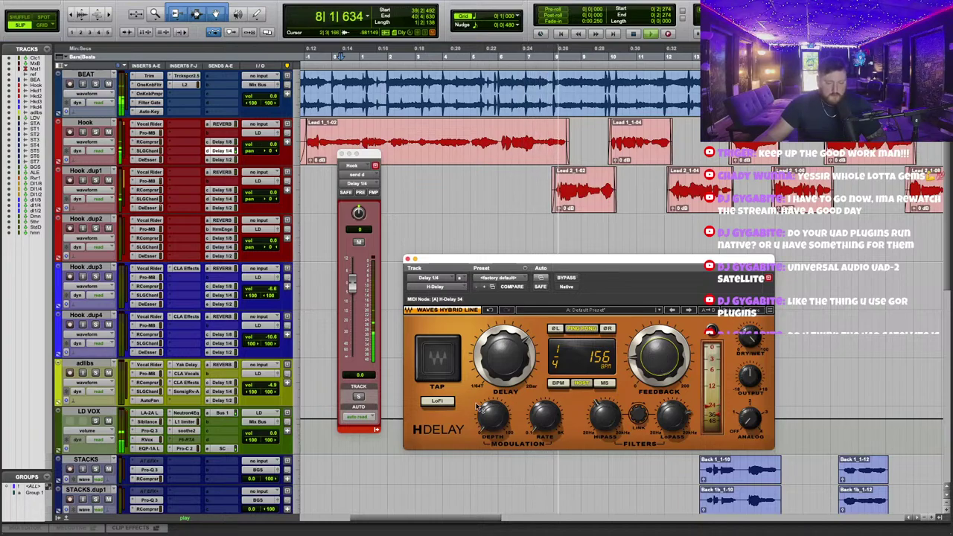
drag(601, 417, 601, 413)
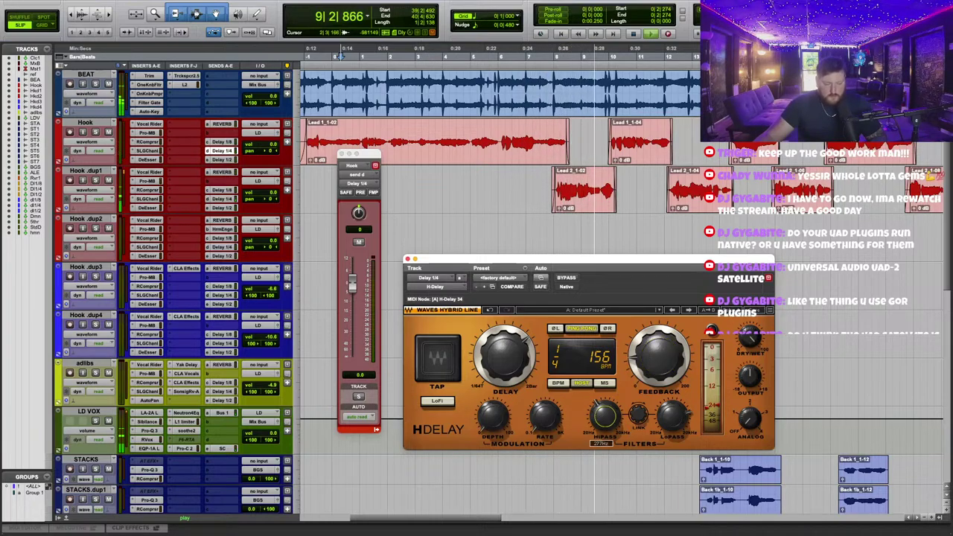
drag(448, 260, 467, 253)
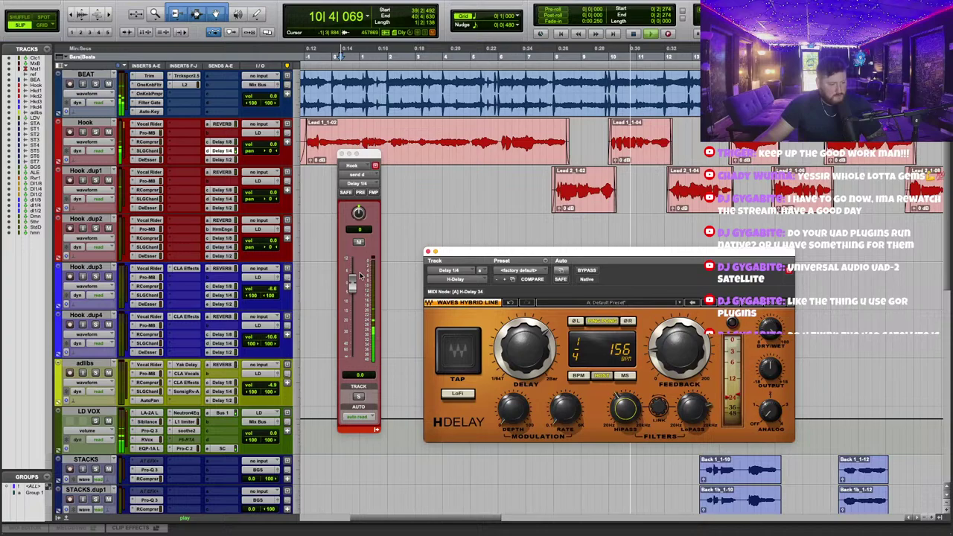
Lower the Hook track's Delay 1/4 send to -24.3 dB and copy the send to Hook .dup1.
click(354, 290)
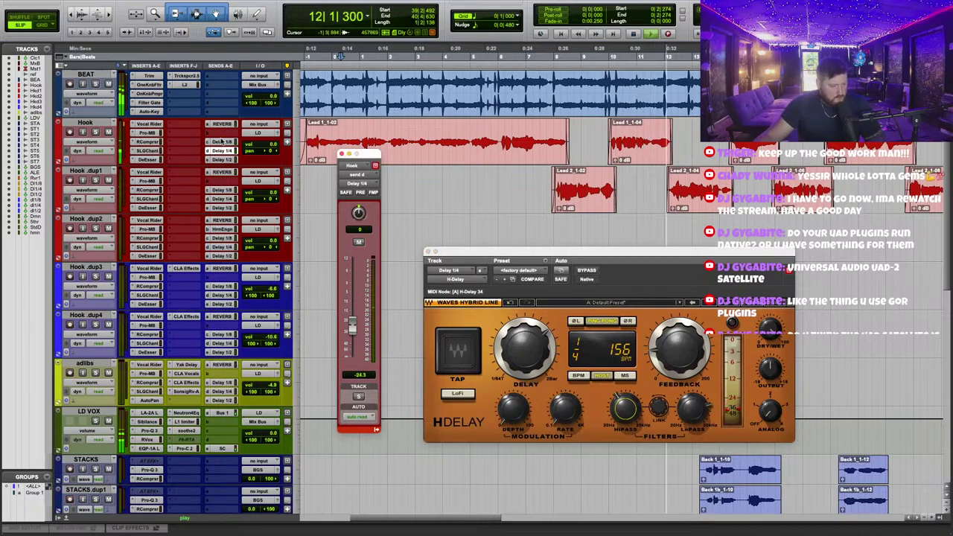
click(228, 199)
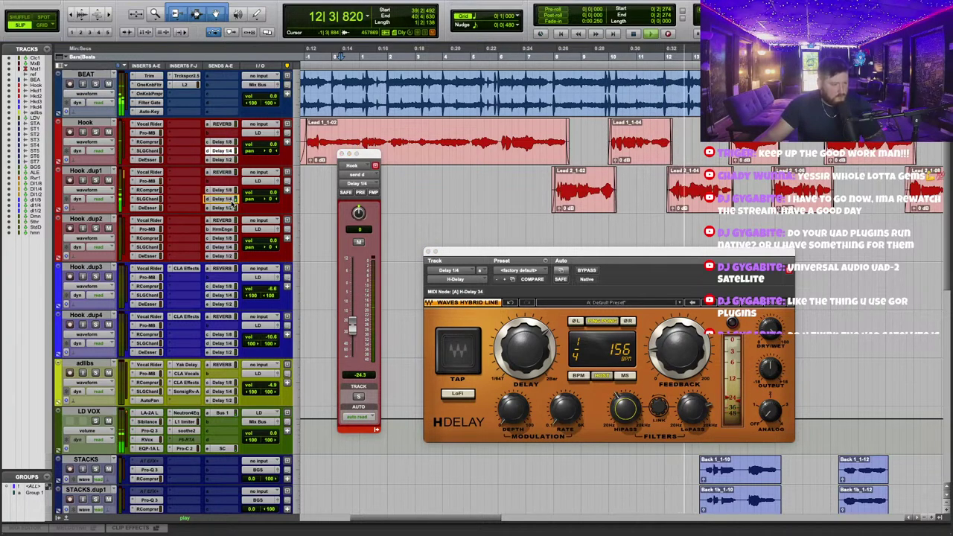
click(341, 153)
click(427, 252)
Make the RVox insert on the BGS VOX track inactive.
scroll(473, 269, down, 10)
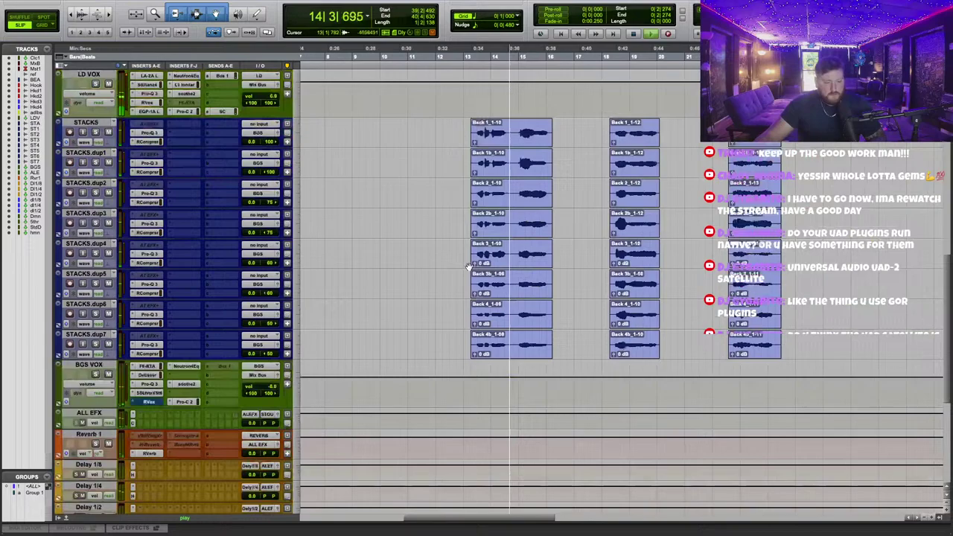
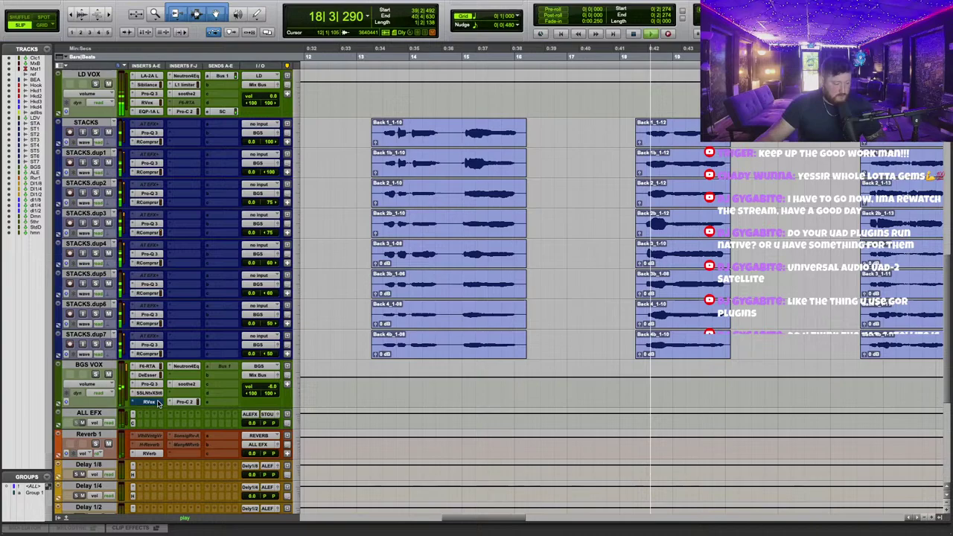
right_click(141, 401)
click(165, 415)
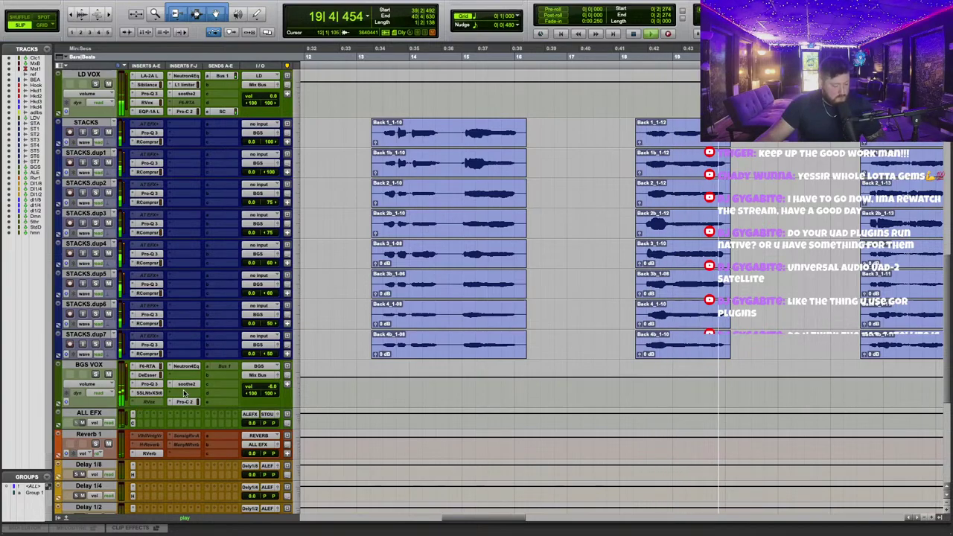
Insert Doubler2 (mono) below Neutron on the BGS VOX track.
click(183, 376)
click(205, 359)
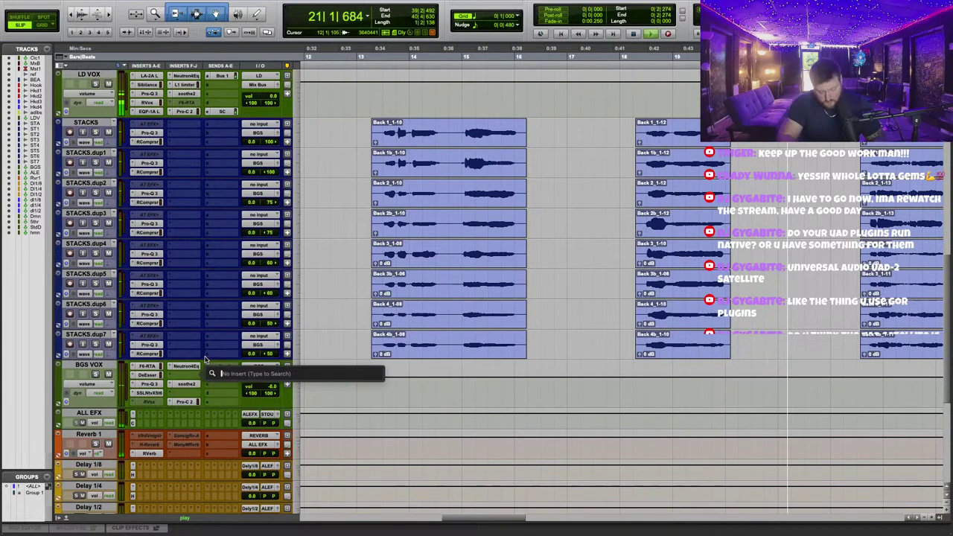
text(fo)
key(BackSpace)
key(BackSpace)
text(doub)
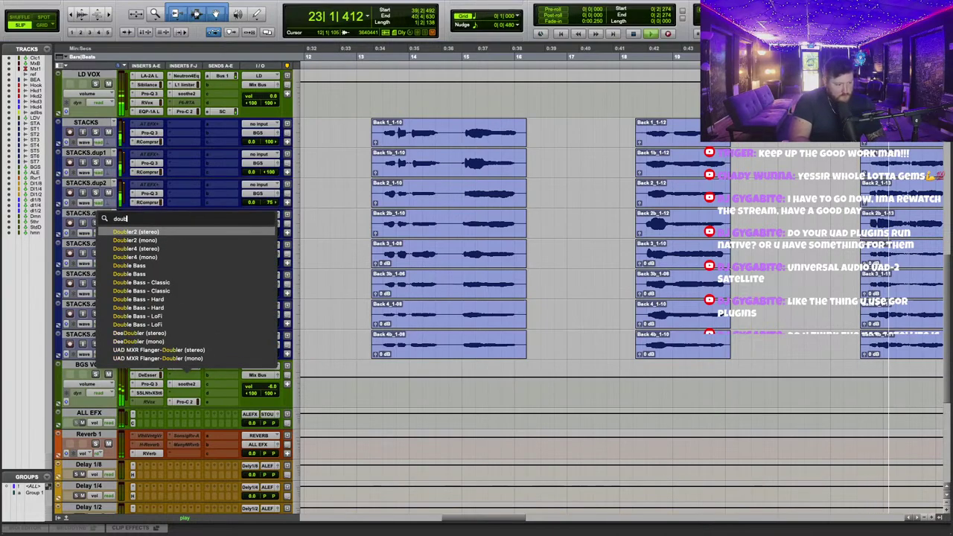
click(152, 241)
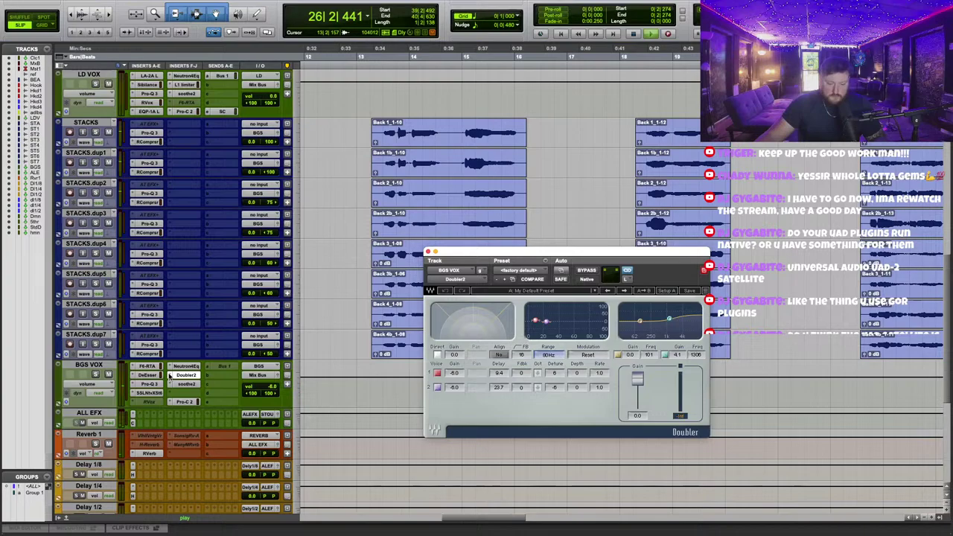
Replace the mono Doubler2 on BGS VOX with Doubler2 (stereo) and load its "my double" user preset.
click(169, 375)
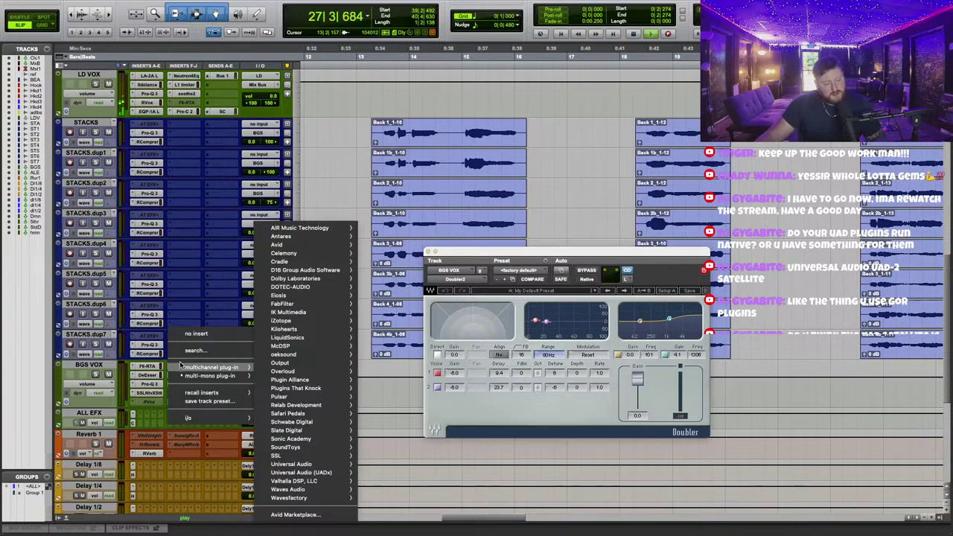
text(doub)
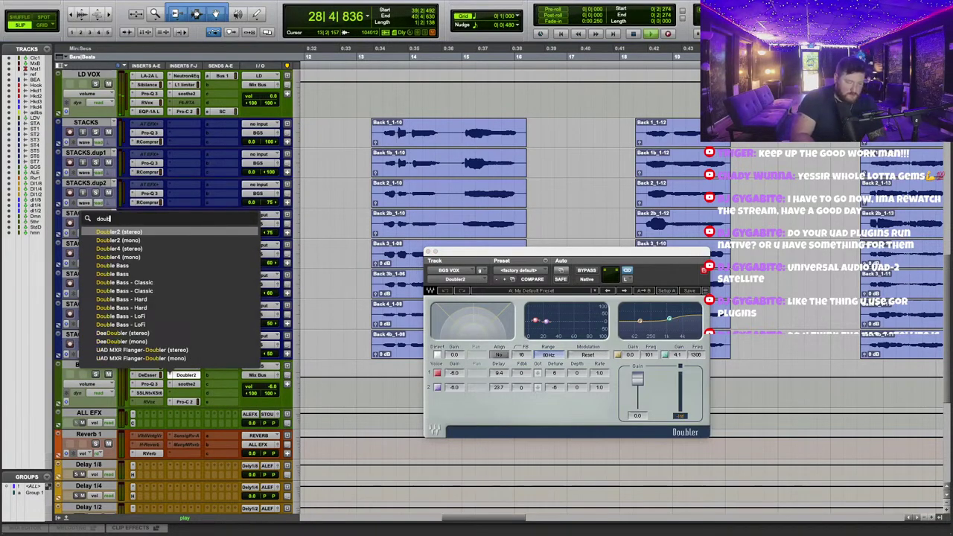
click(131, 233)
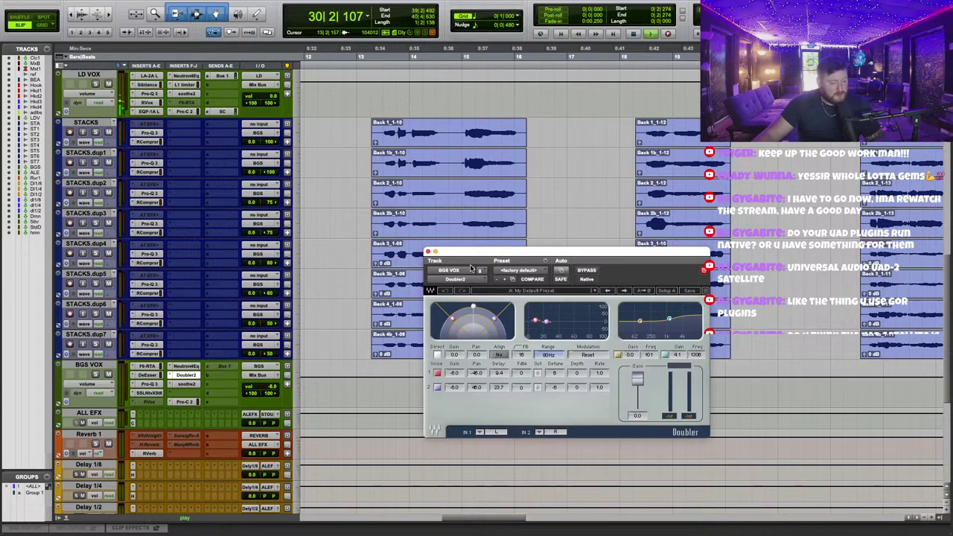
click(571, 291)
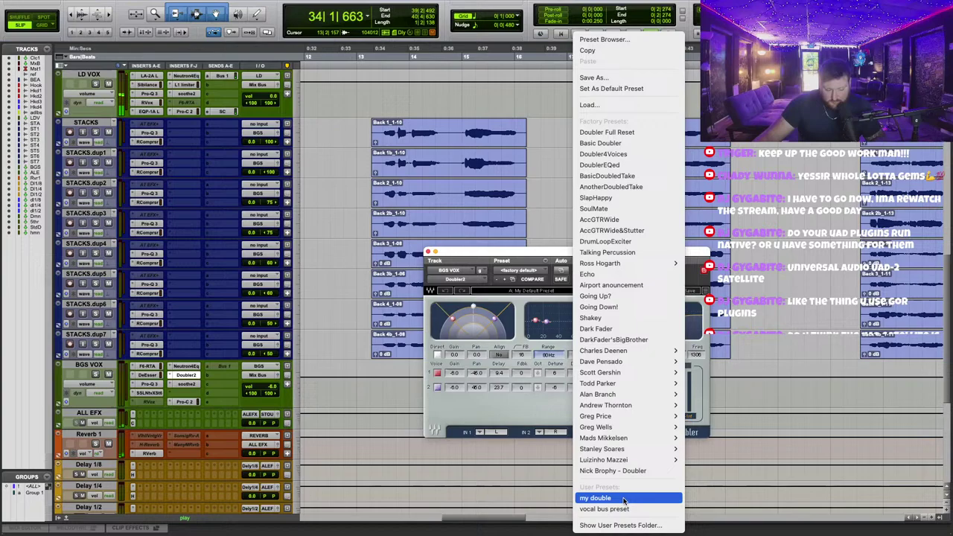
click(624, 497)
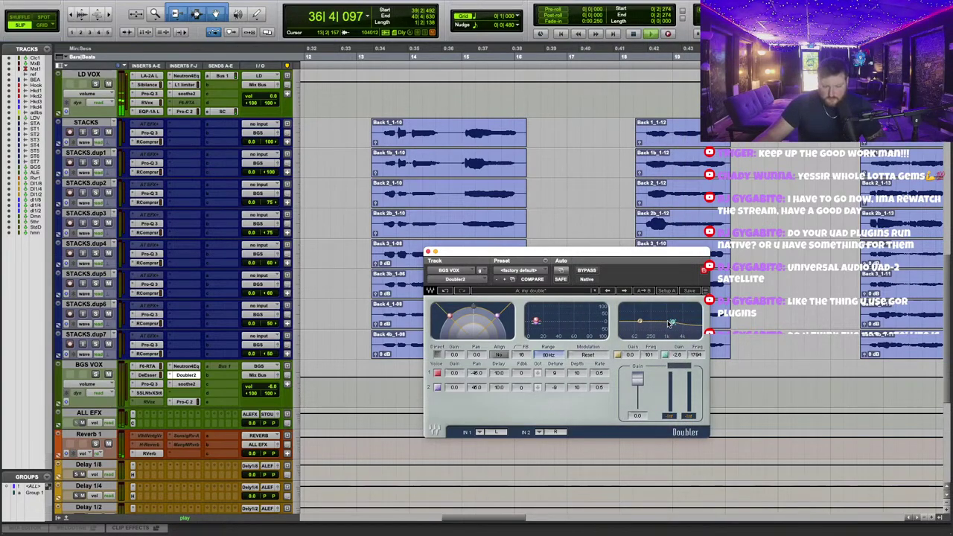
click(428, 253)
Duplicate the adlibs track once, leaving out its active playlist and inserting the copy after the selected track.
scroll(436, 269, up, 3)
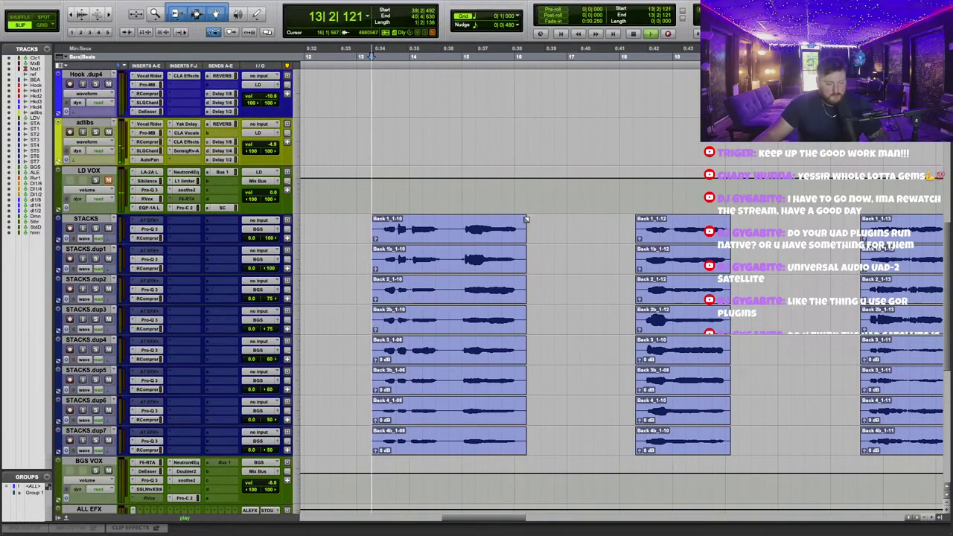
scroll(527, 219, up, 3)
scroll(527, 219, right, 5)
scroll(621, 292, down, 9)
scroll(623, 289, right, 3)
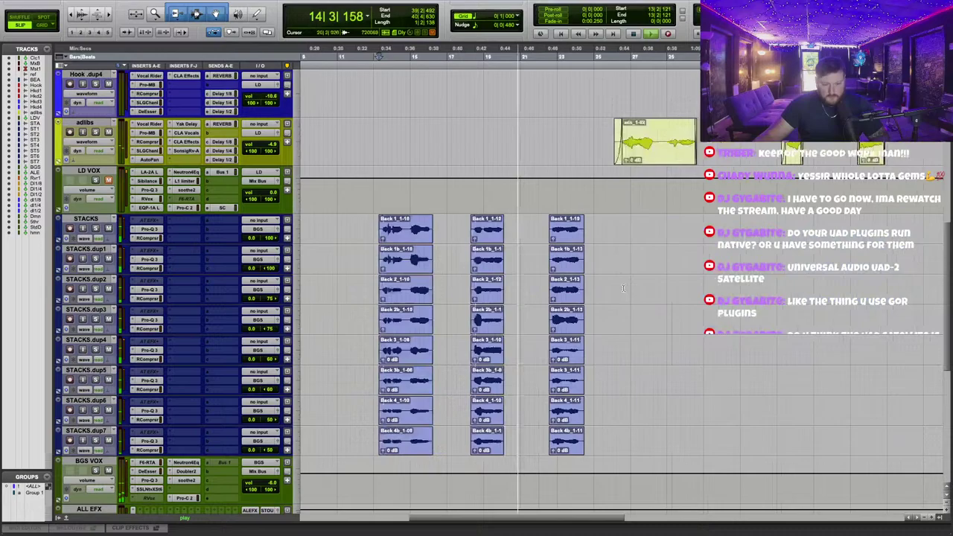
scroll(623, 289, right, 4)
scroll(632, 92, right, 2)
scroll(526, 107, up, 1)
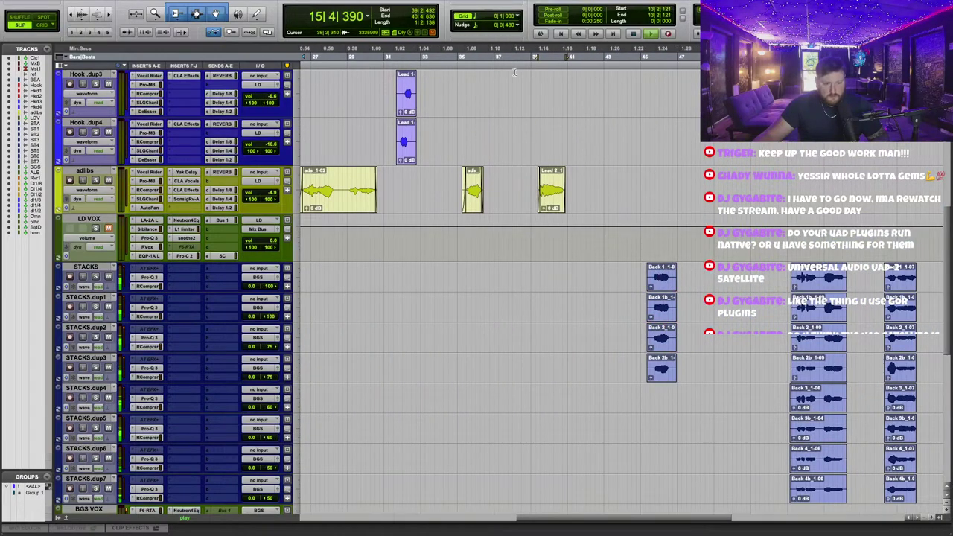
click(93, 171)
right_click(93, 172)
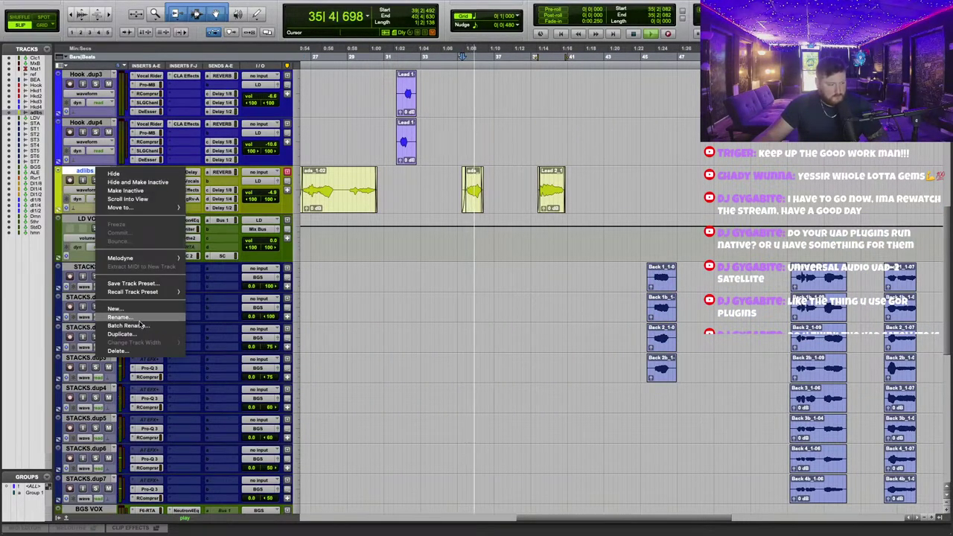
click(127, 335)
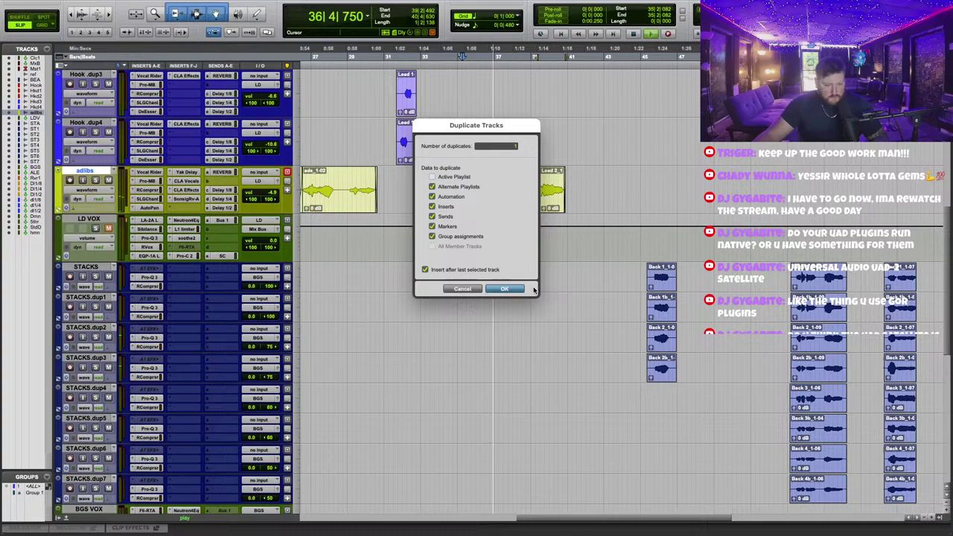
key(Return)
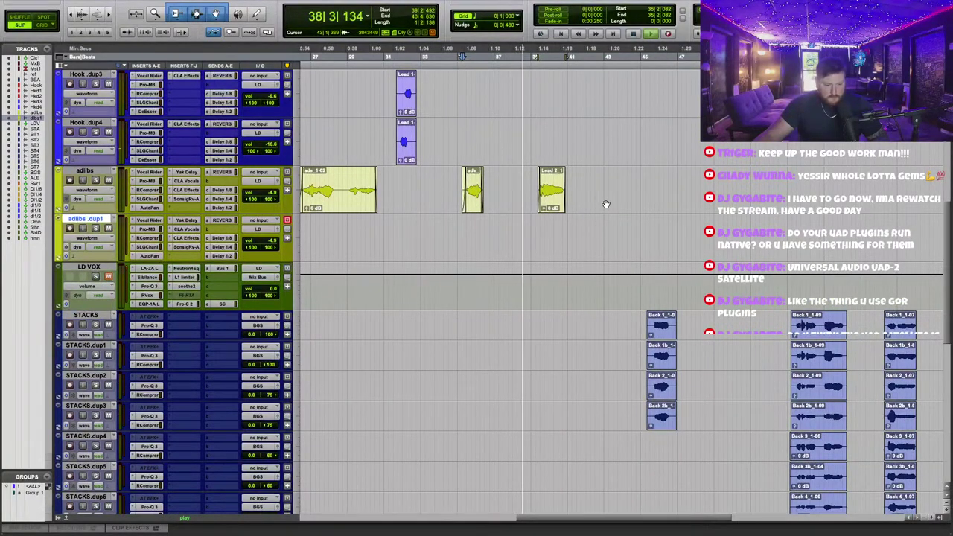
Move the Lead 2_1-12 clip from adlibs down to adlibs .dup1 and bypass AutoPan on that duplicate track.
scroll(576, 215, up, 1)
click(551, 260)
drag(552, 259, 551, 308)
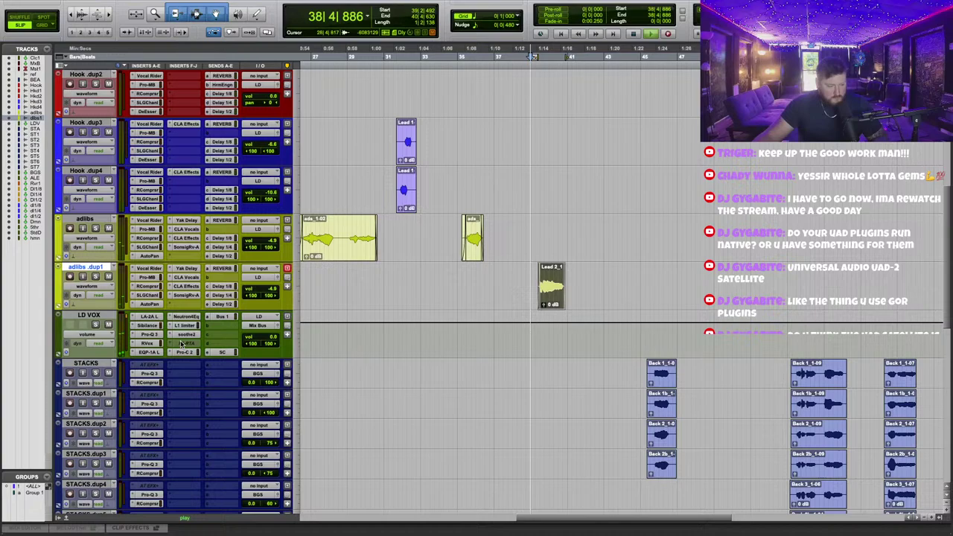
click(149, 303)
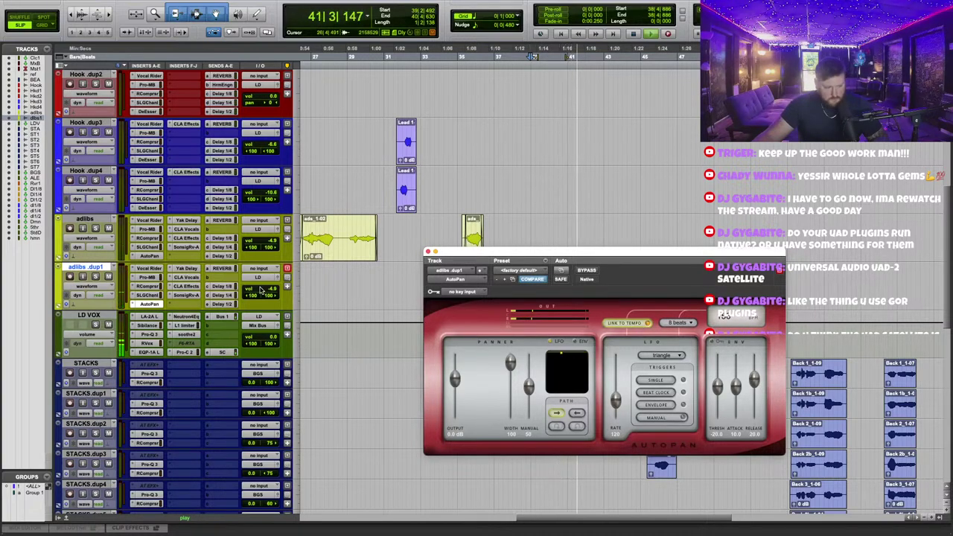
click(450, 86)
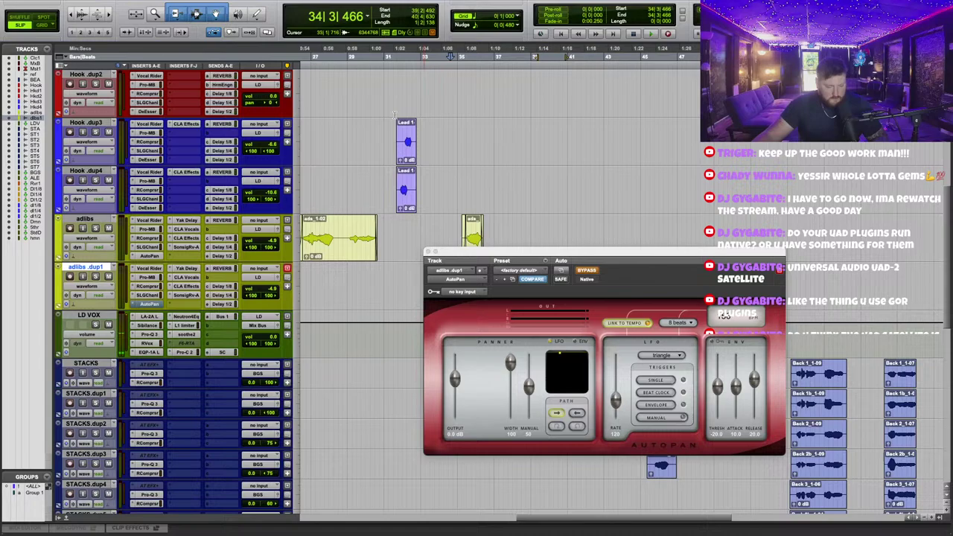
Enable and raise Pitch in CLA Effects on adlibs .dup1, and lower the track's volume.
click(186, 286)
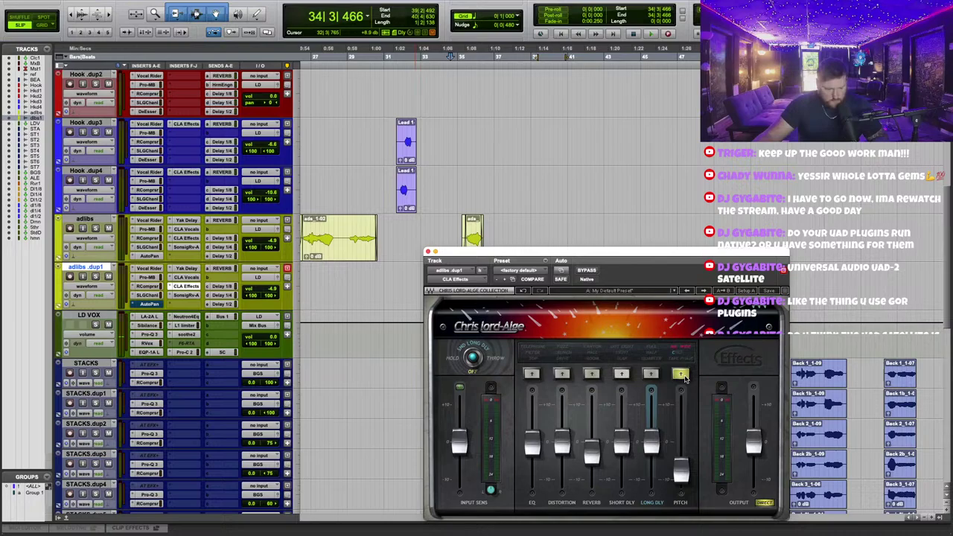
drag(683, 475, 683, 462)
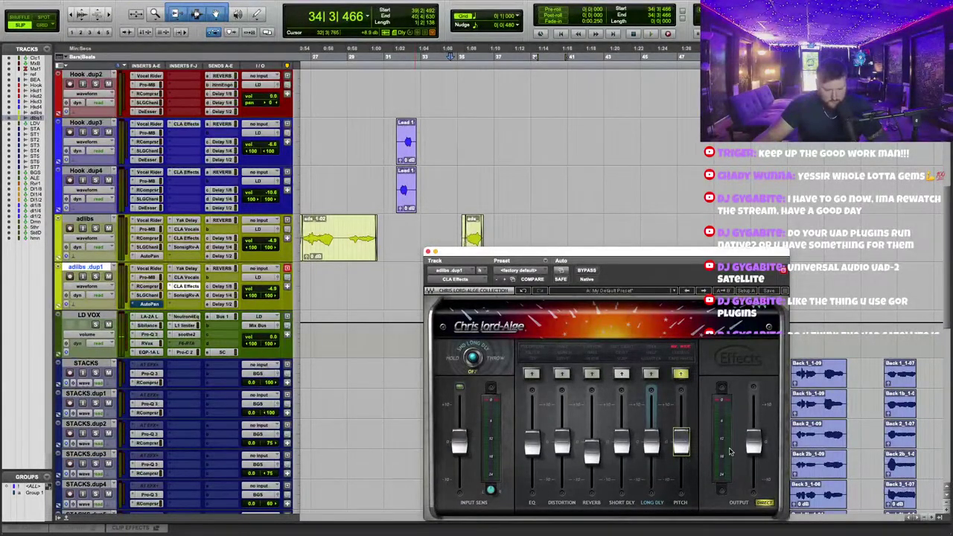
click(273, 291)
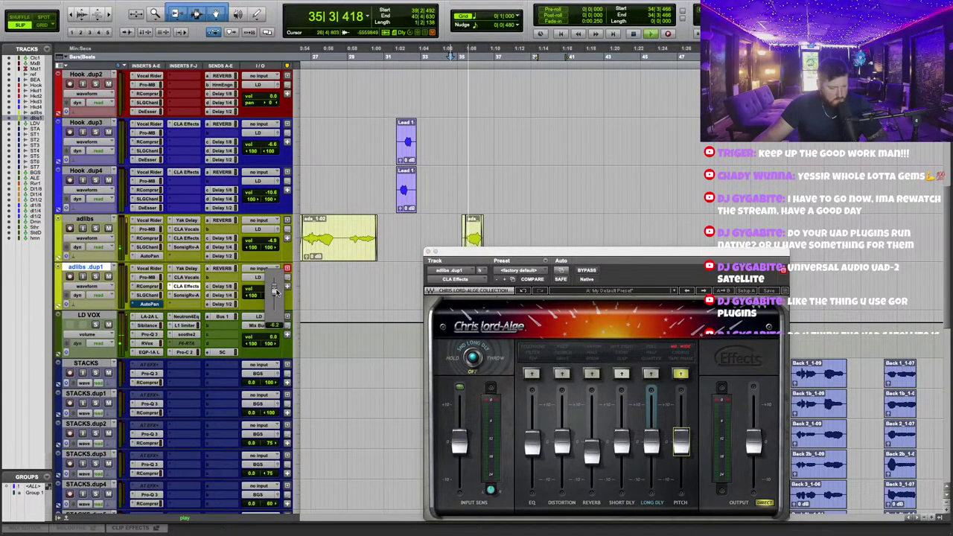
drag(469, 251, 620, 178)
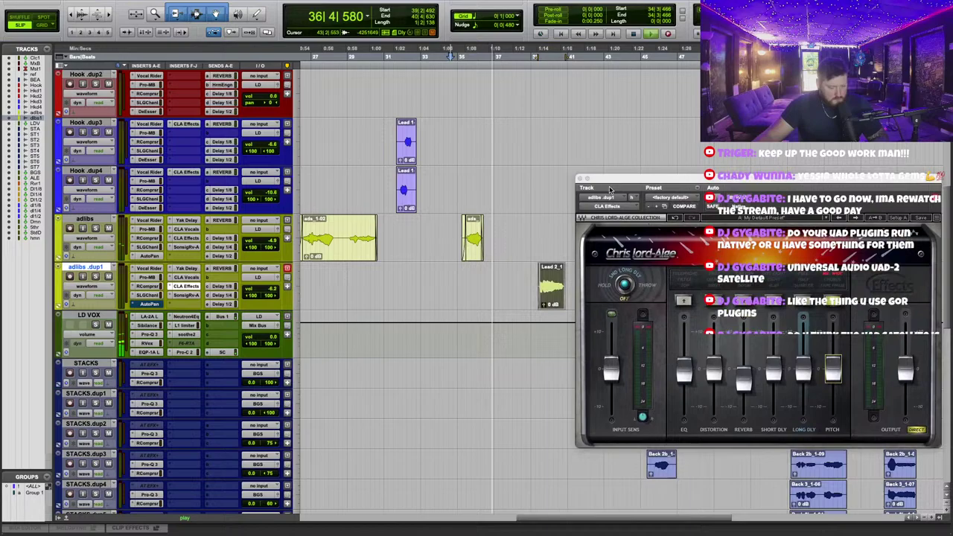
Audition the Lead 2_1-12 ad-lib with CLA Effects' EQ set to Filter, adjust its fader, and switch the EQ back off.
scroll(513, 195, right, 4)
key(t)
scroll(480, 225, right, 8)
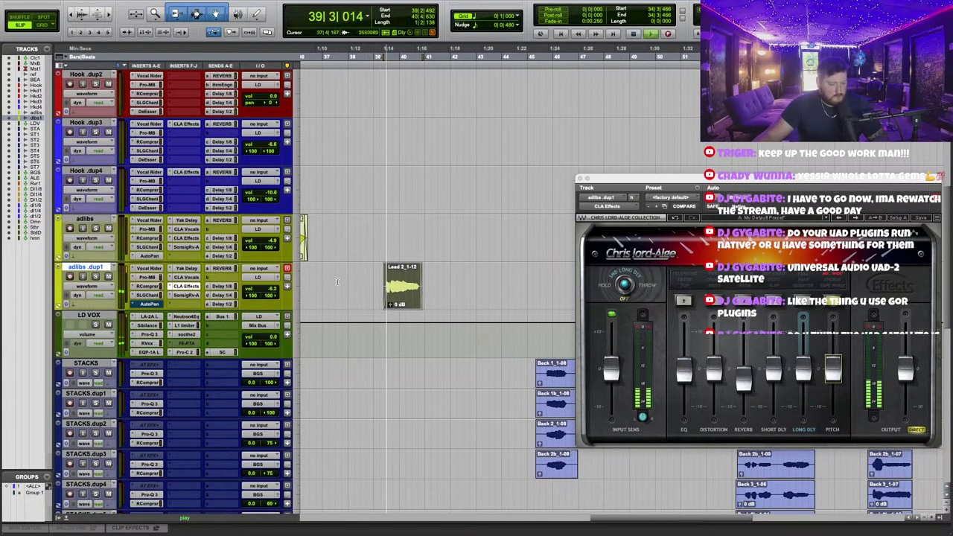
click(357, 56)
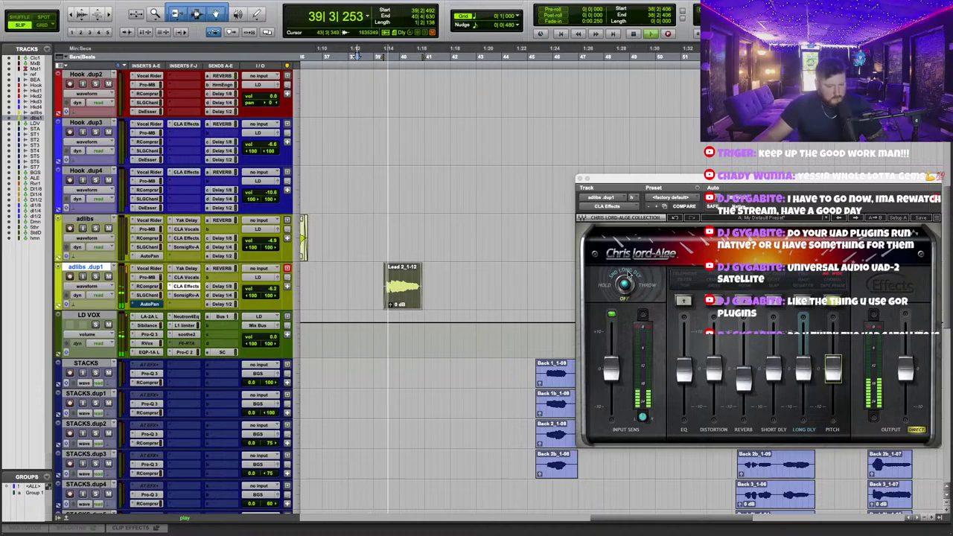
click(683, 300)
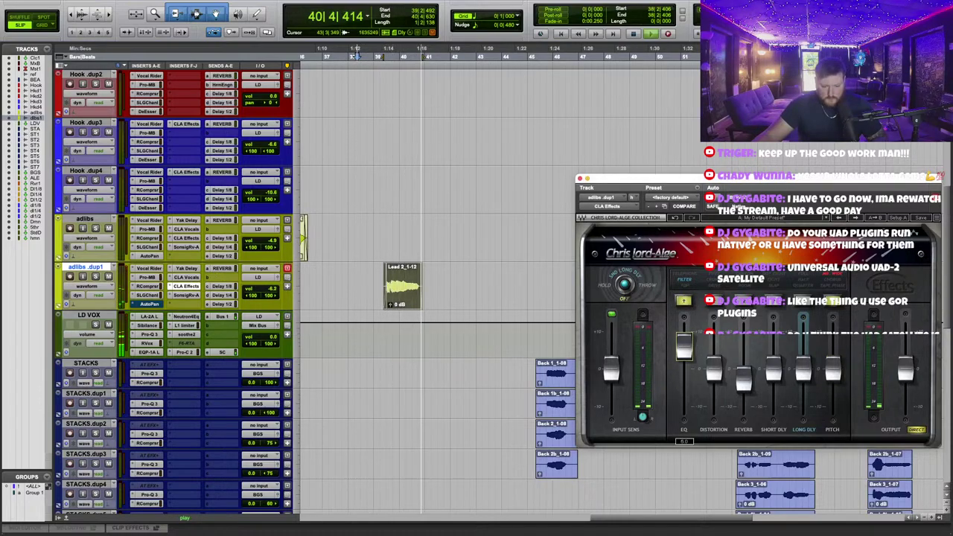
click(387, 56)
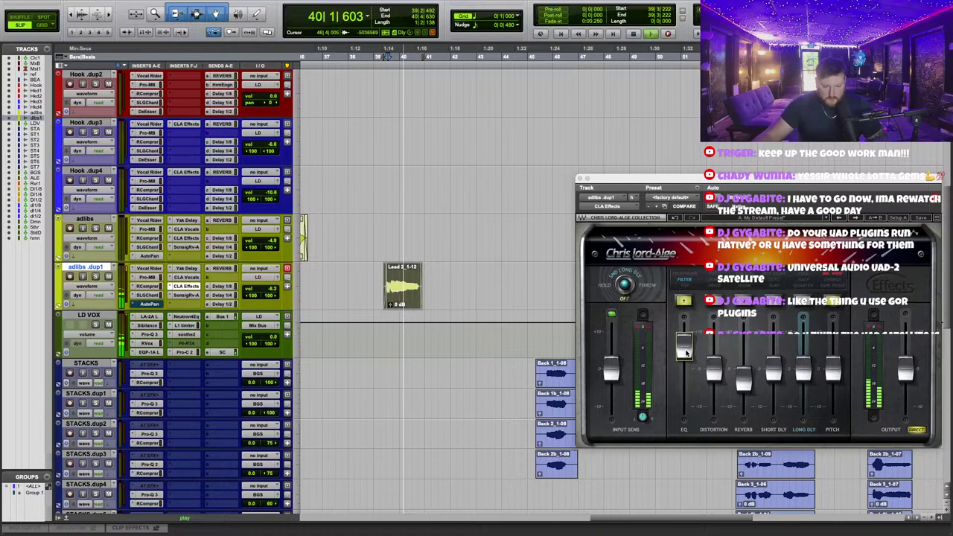
drag(691, 339, 691, 366)
click(683, 301)
click(686, 301)
Replay the Lead 2_1-12 ad-lib, lower the adlibs .dup1 volume to about -11.6 dB, and close CLA Effects.
click(348, 61)
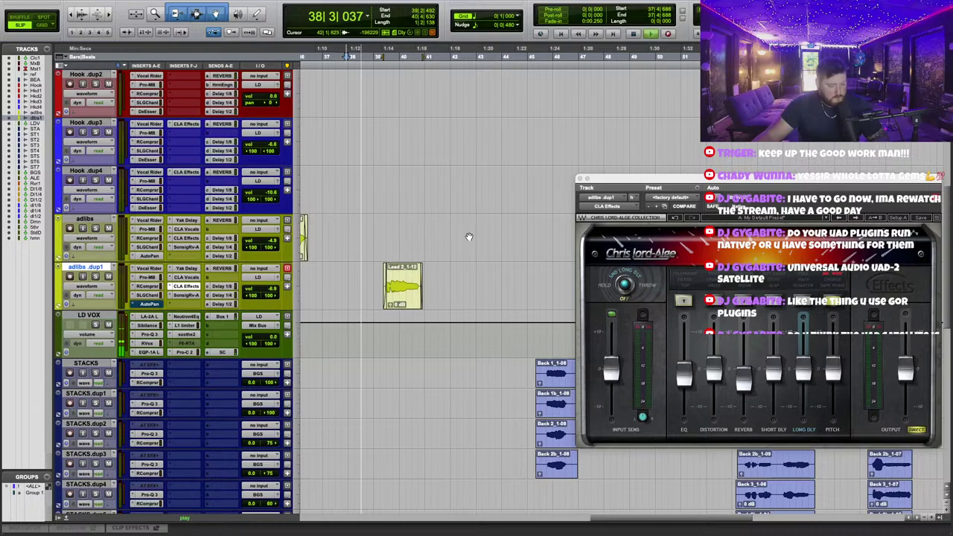
key(t)
key(t)
key(t)
scroll(468, 209, right, 4)
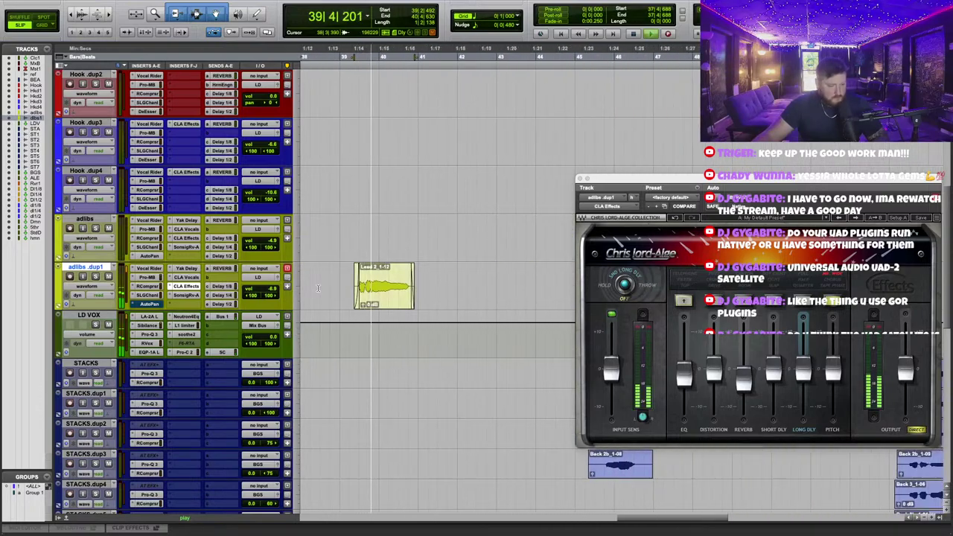
click(332, 55)
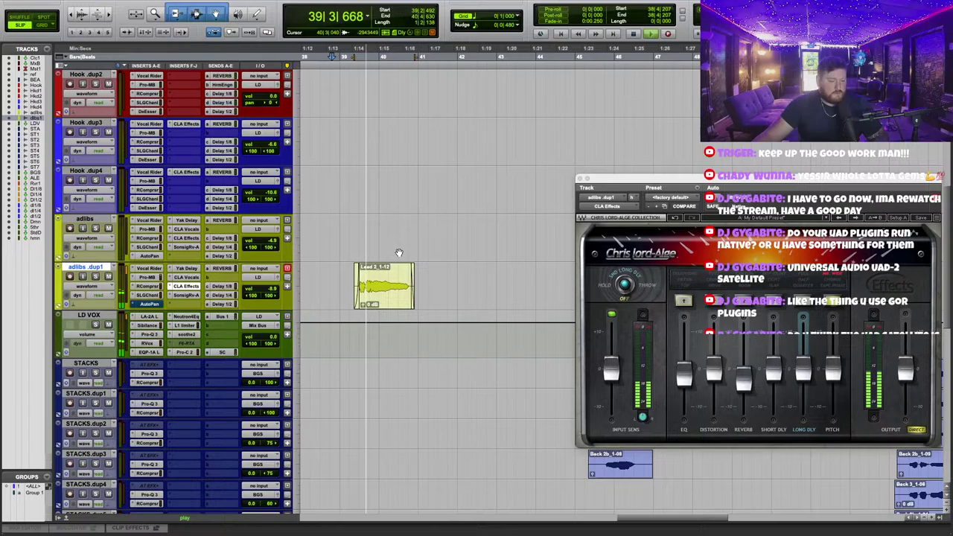
click(345, 56)
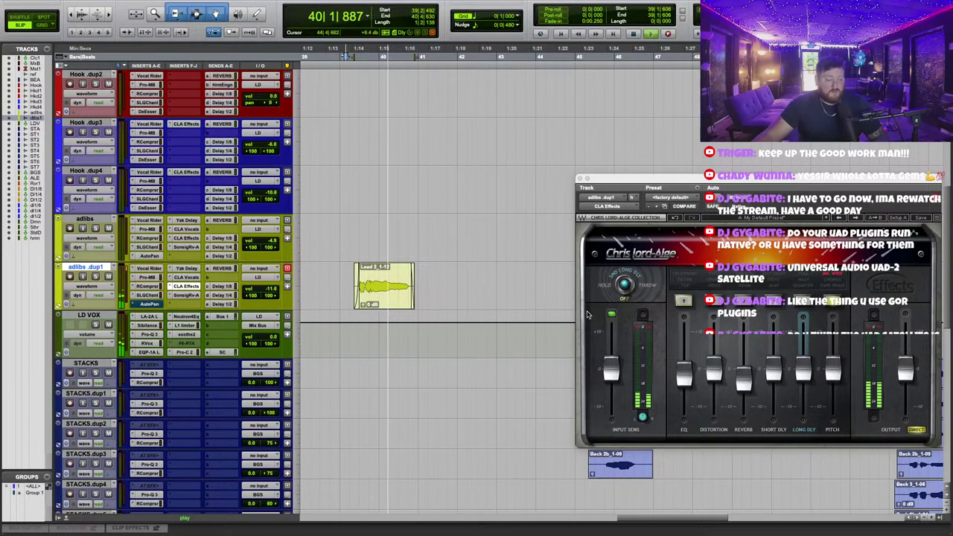
click(581, 179)
click(579, 181)
Move the adlibs .dup1 track directly below Hook .dup1 in the track order.
key(r)
key(r)
scroll(482, 212, up, 3)
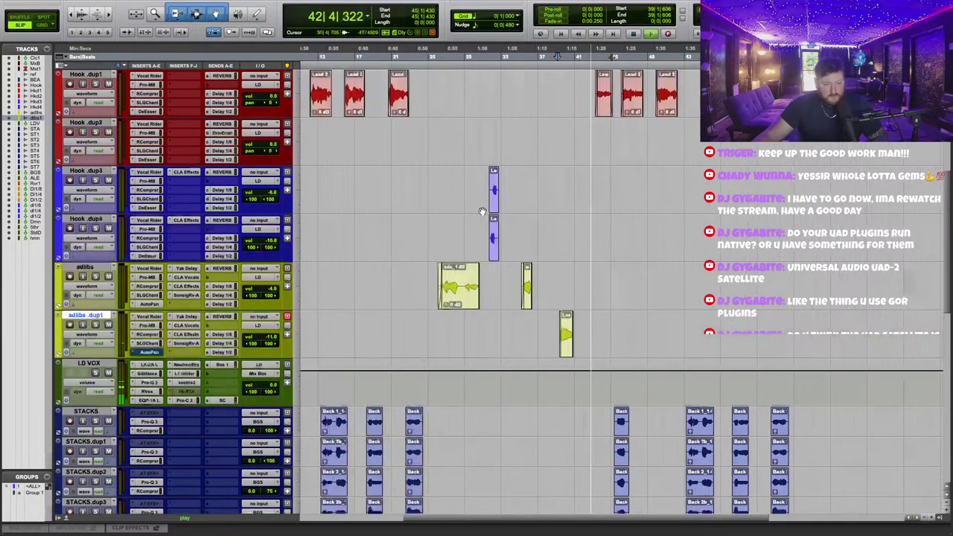
drag(86, 412, 68, 228)
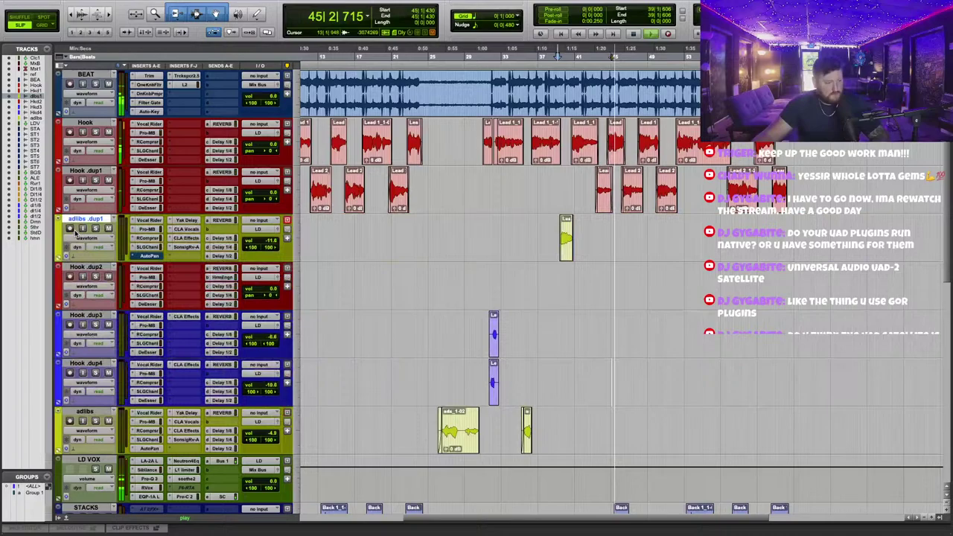
scroll(663, 294, down, 2)
scroll(629, 283, up, 5)
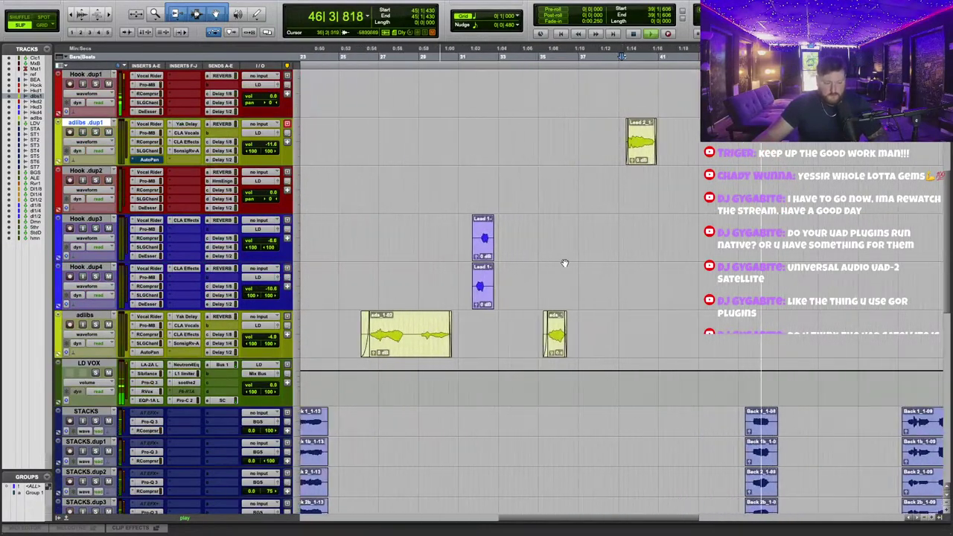
Play back the hook around bars 28 to 35 and check the Hook .dup3, Hook .dup4 and adlibs clips against it.
scroll(547, 218, left, 5)
scroll(614, 262, down, 3)
scroll(519, 96, right, 2)
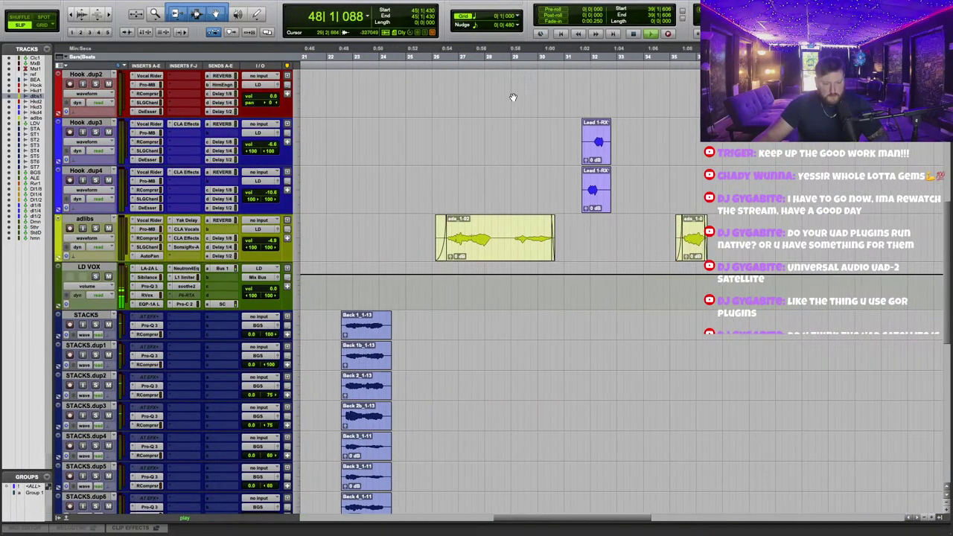
scroll(623, 202, up, 3)
scroll(642, 208, right, 8)
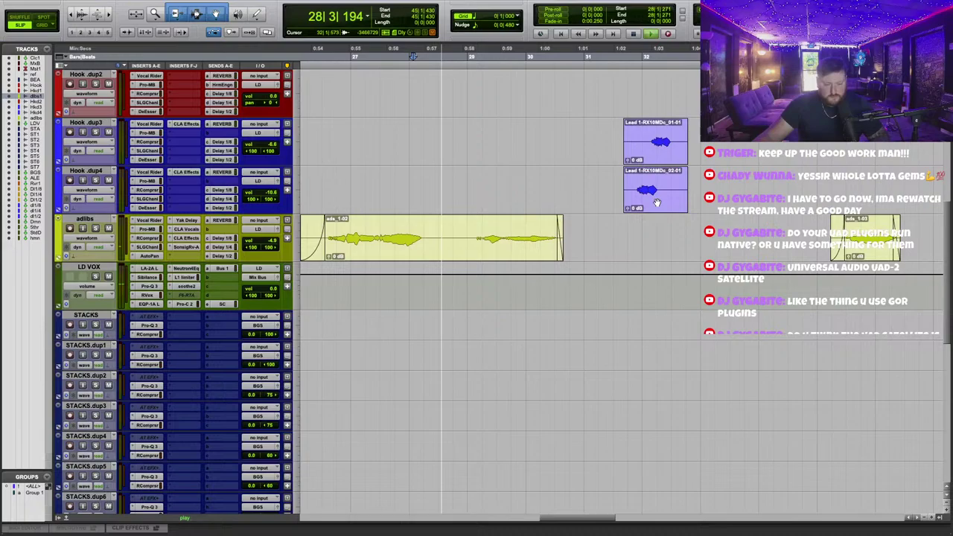
drag(667, 208, 570, 211)
scroll(543, 220, up, 2)
click(586, 255)
scroll(584, 255, up, 2)
scroll(582, 254, down, 1)
scroll(580, 254, left, 2)
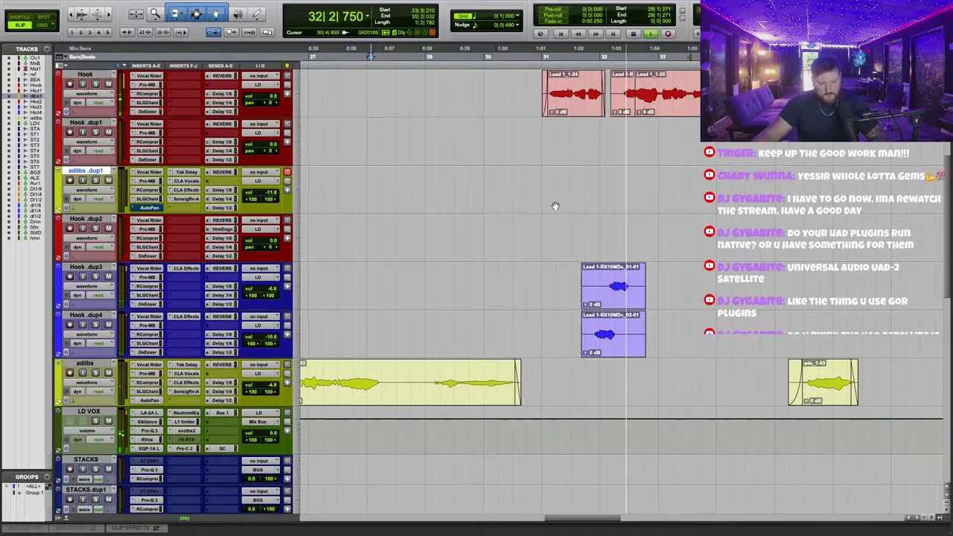
scroll(600, 230, right, 2)
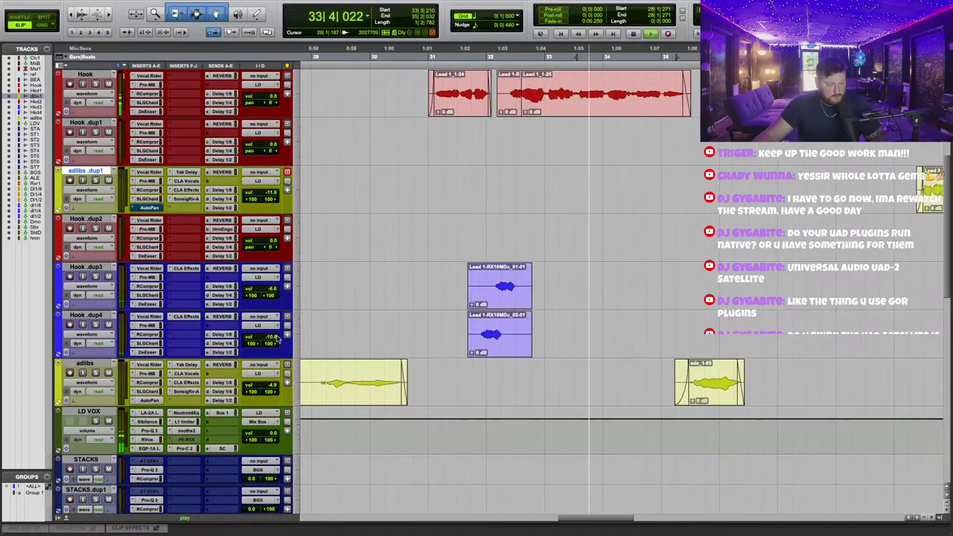
Raise Hook .dup4's volume to about -4.6 dB and Hook .dup3's to -2.6 dB, check Hook .dup4's SSLGChannel, and replay the passage.
click(276, 335)
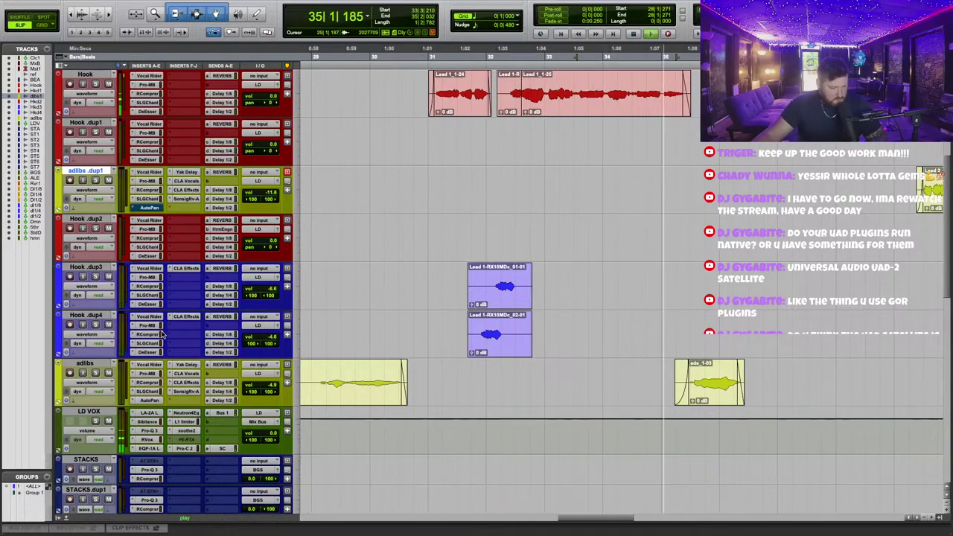
click(148, 343)
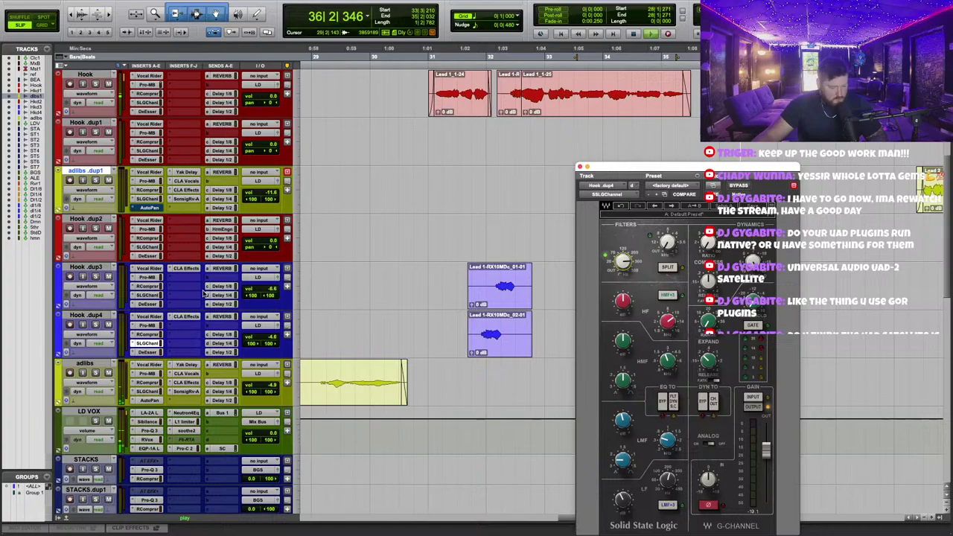
drag(155, 341, 159, 297)
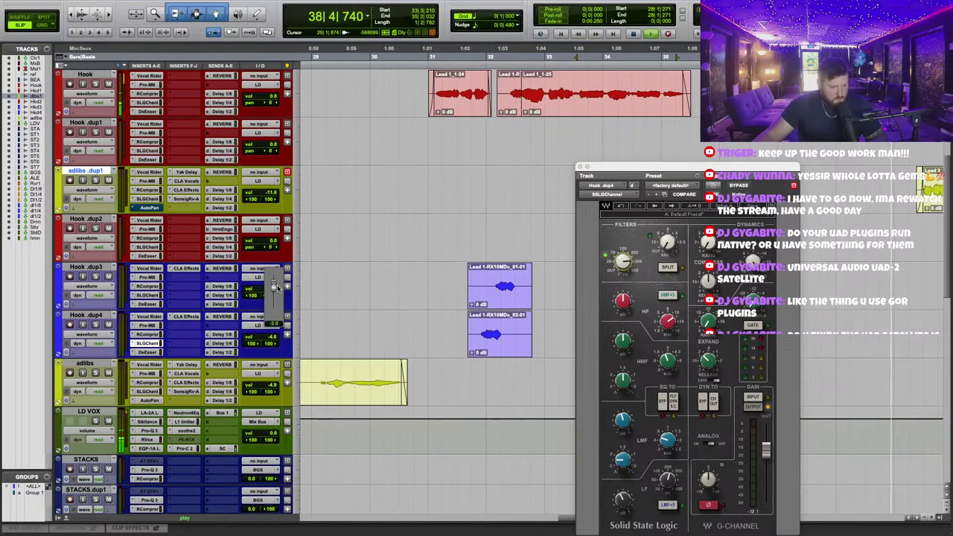
click(580, 166)
key(t)
scroll(577, 201, right, 5)
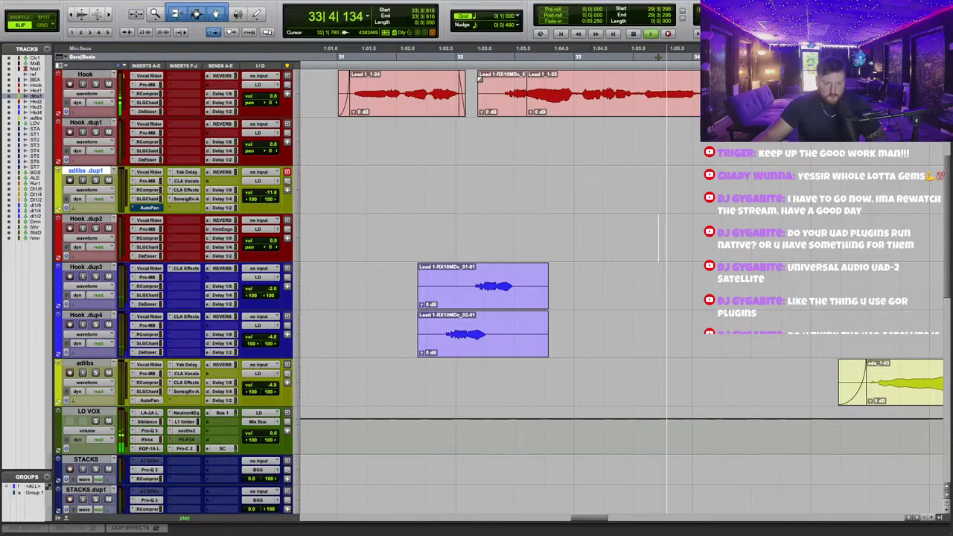
key(r)
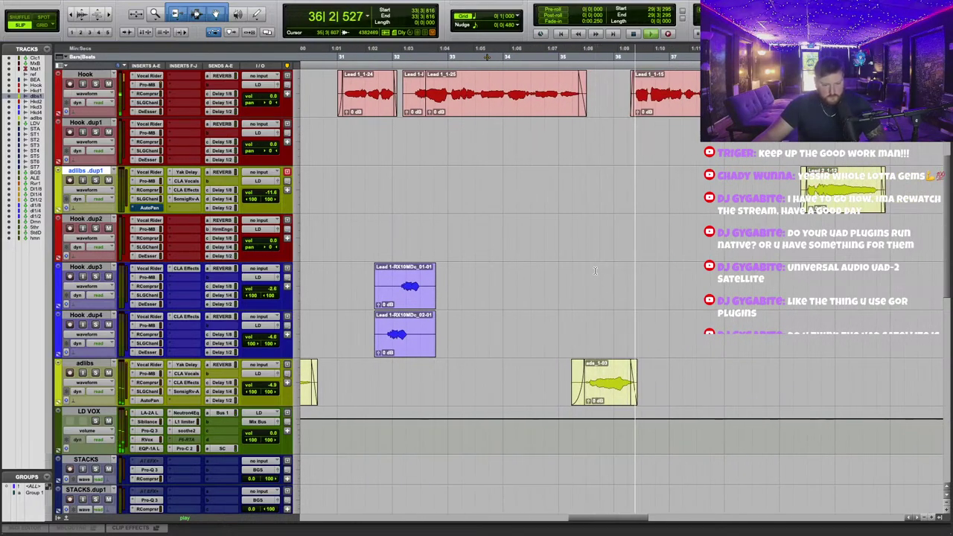
Duplicate the adlibs track once without its active playlist, and move the ads_1-03 clip onto the duplicate.
scroll(551, 316, down, 3)
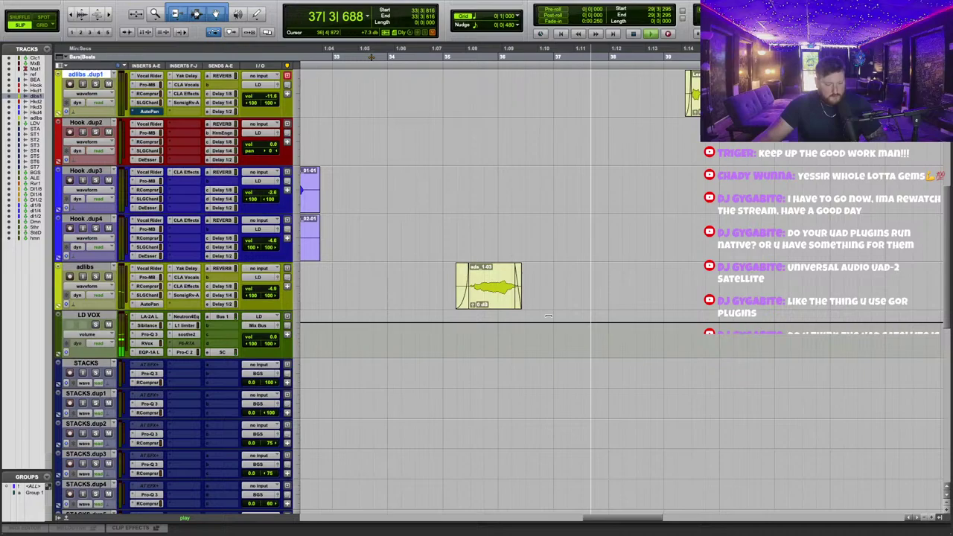
right_click(93, 266)
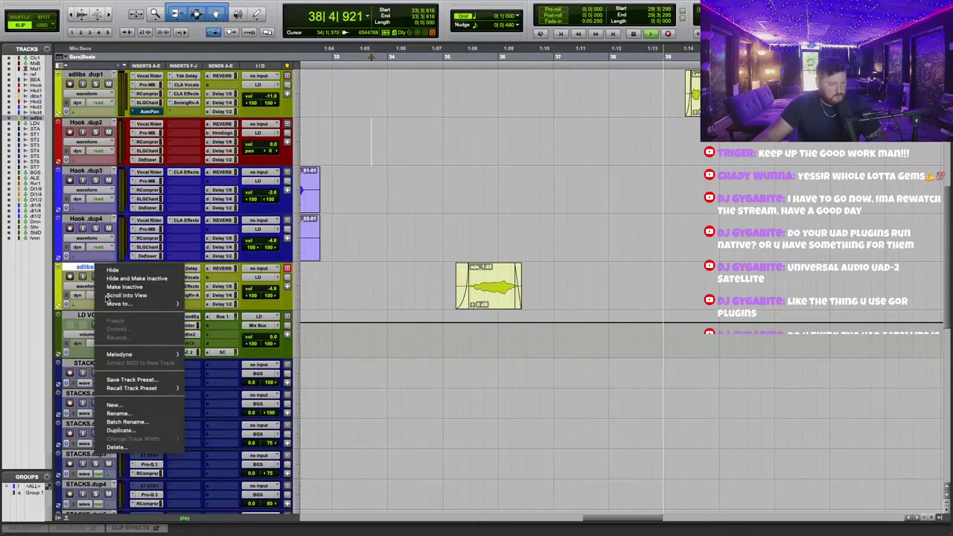
click(119, 430)
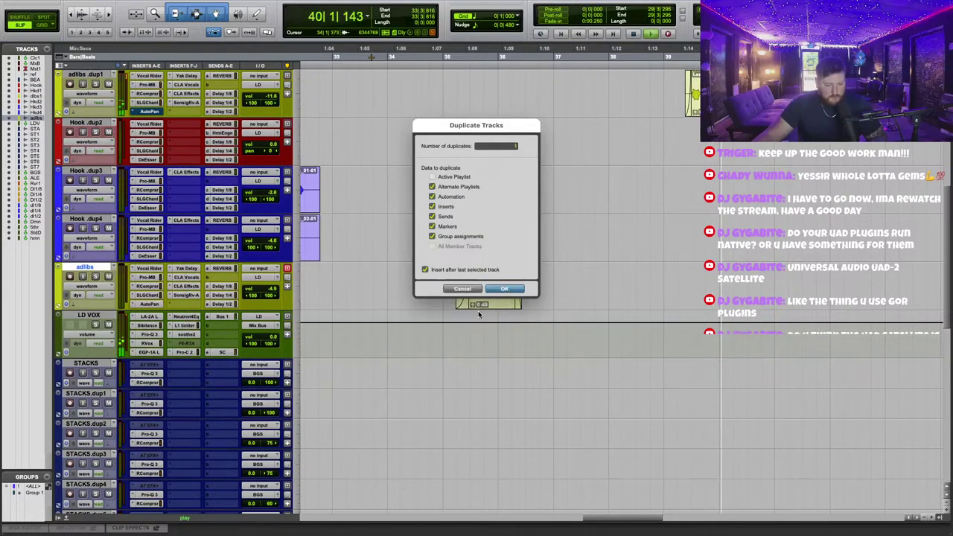
key(Return)
Insert Little AlterBoy (stereo) on adlibs .dup2 and set its Formant to -4.0.
click(181, 354)
text(l)
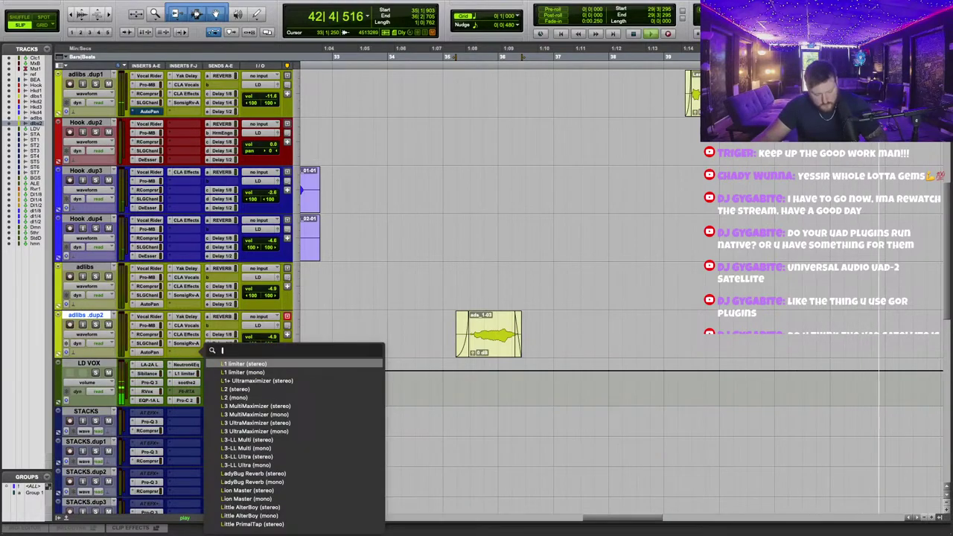
text(itt)
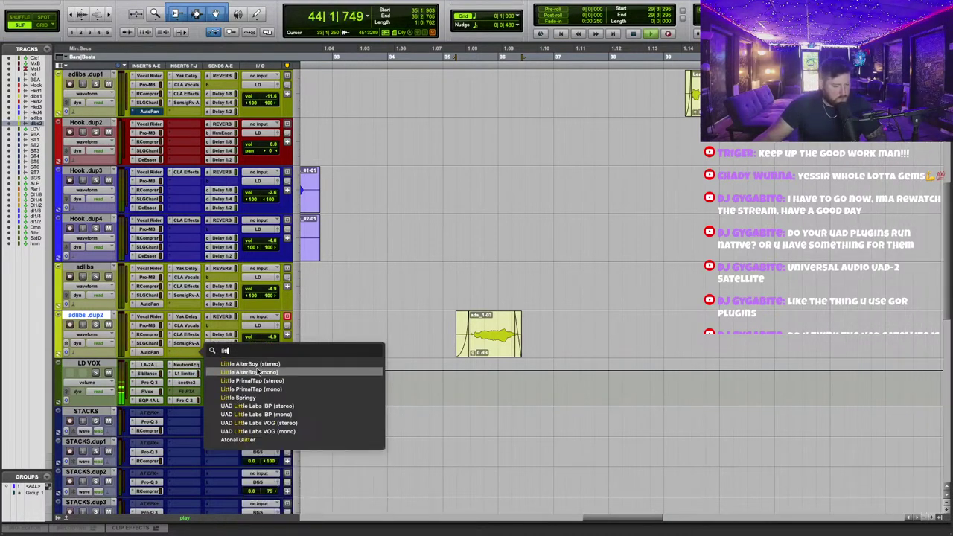
click(258, 364)
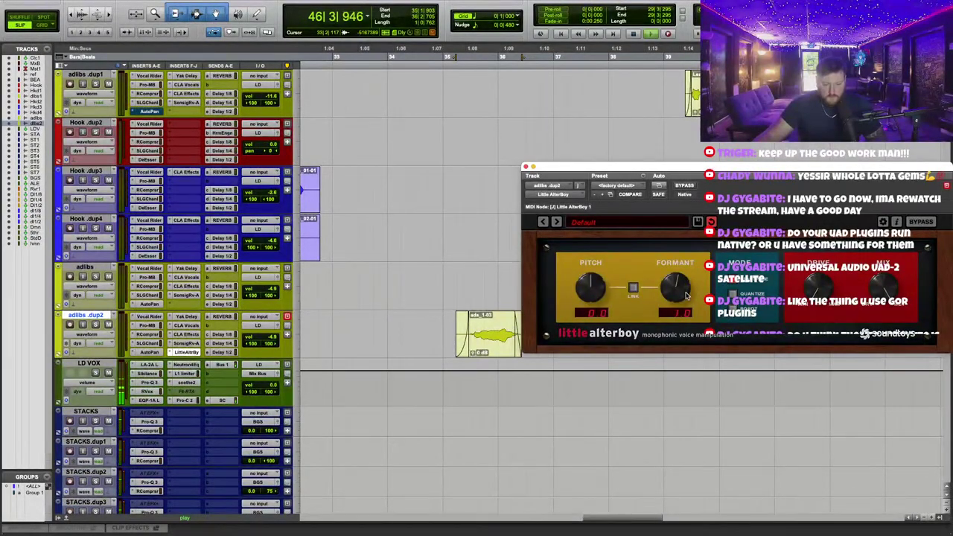
scroll(686, 296, up, 3)
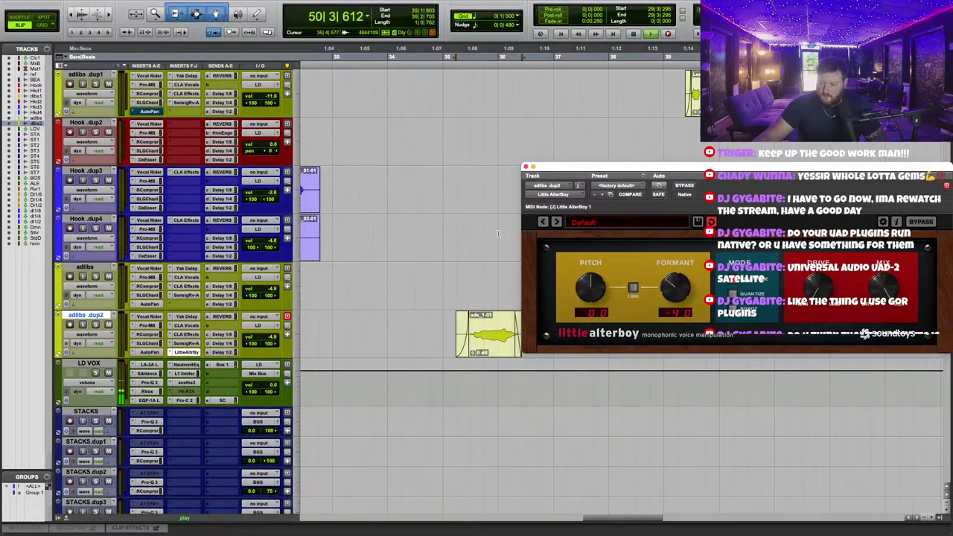
Audition the hook around bars 31 to 33, mute Hook .dup3 and Hook .dup4 for comparison, and close Little AlterBoy.
key(r)
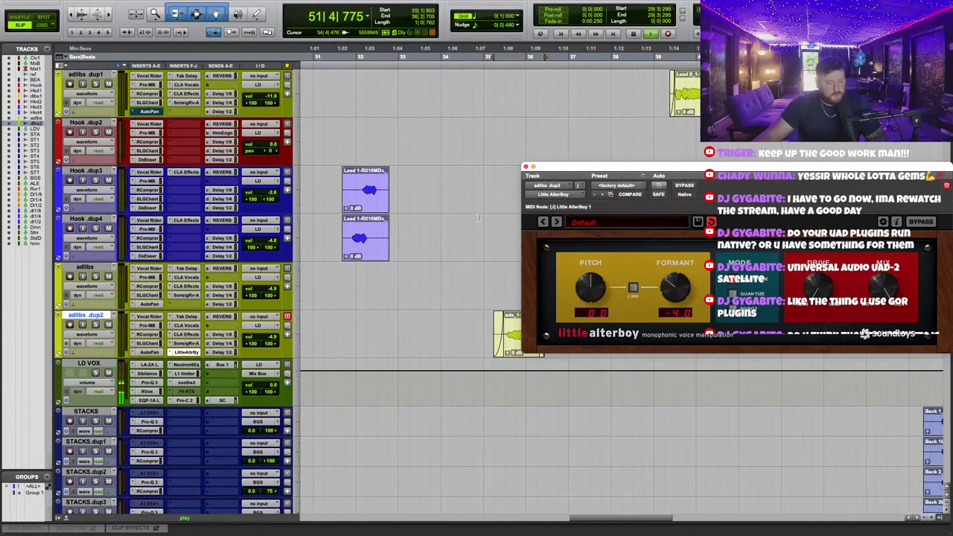
click(335, 59)
drag(593, 167, 686, 103)
scroll(481, 216, right, 3)
scroll(481, 216, left, 4)
click(399, 248)
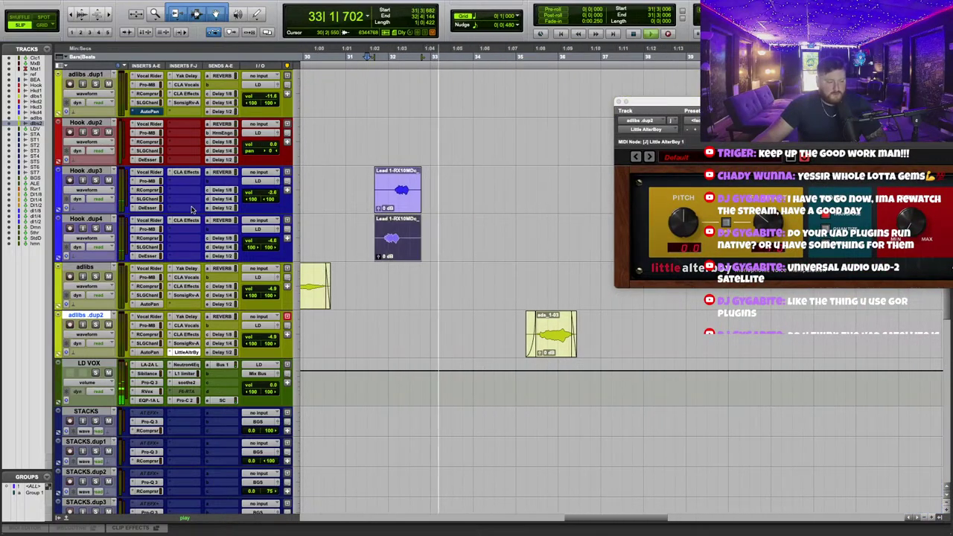
click(384, 55)
scroll(472, 246, up, 6)
scroll(474, 251, up, 5)
scroll(474, 251, right, 3)
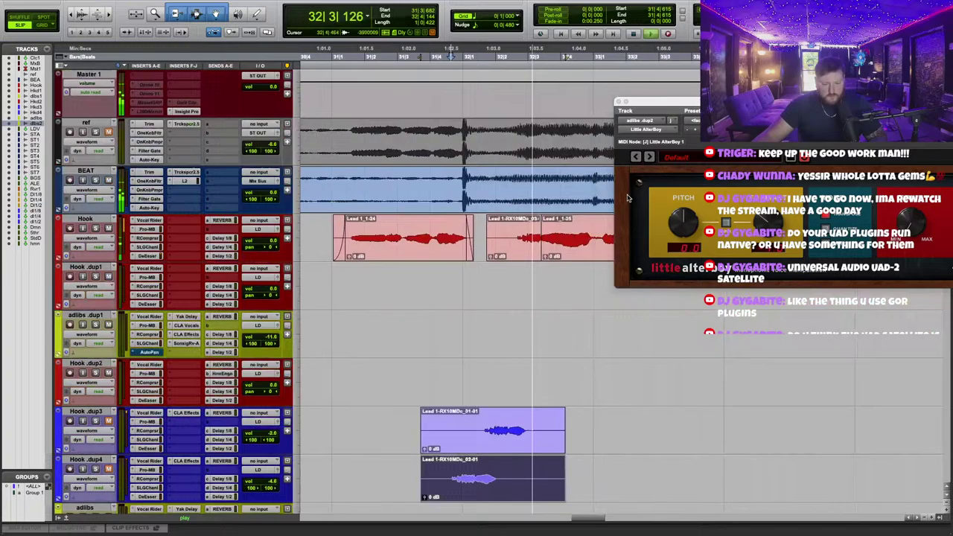
click(312, 56)
click(619, 101)
Delete the two Lead 1-RX10 clips on Hook .dup3 and Hook .dup4, stop playback, and remove both tracks.
scroll(459, 250, down, 2)
drag(396, 332, 585, 382)
key(Delete)
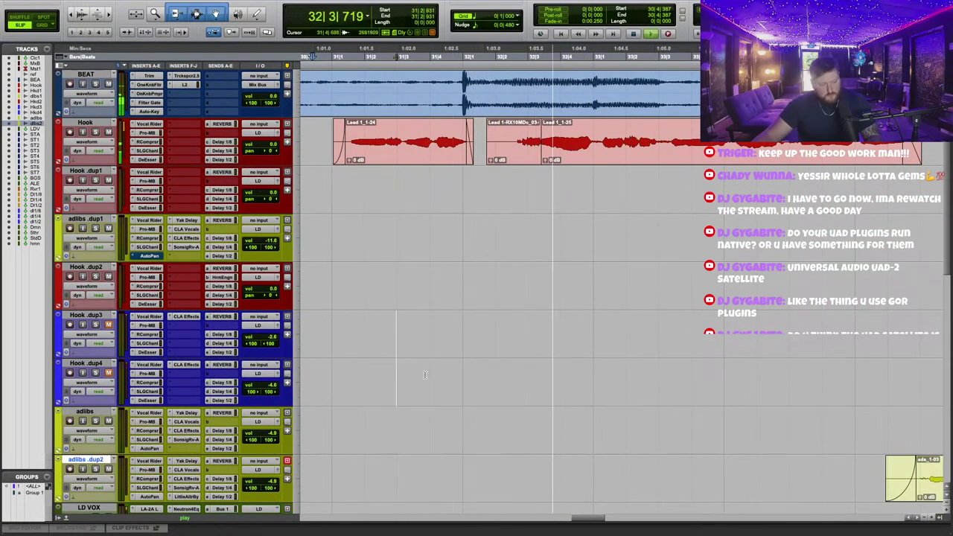
key(space)
click(100, 318)
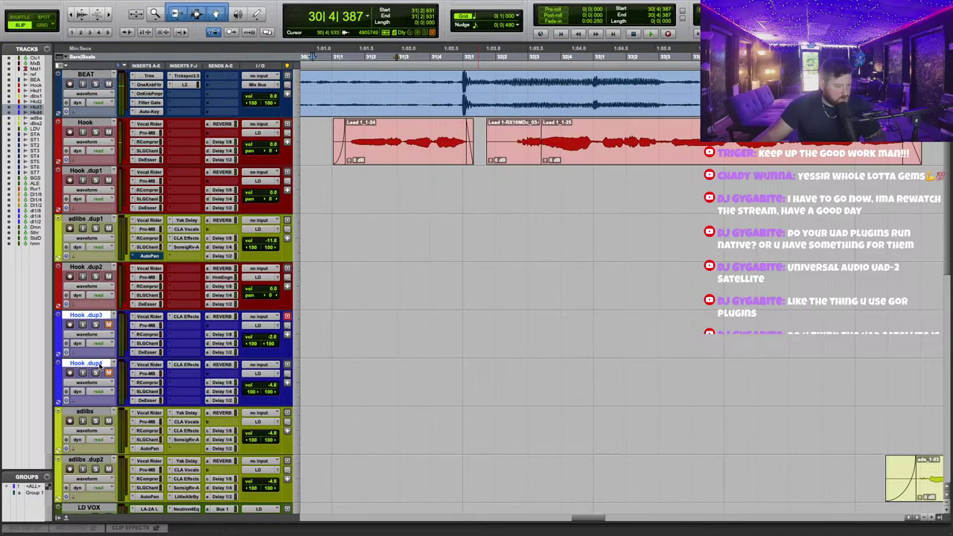
right_click(100, 368)
click(126, 395)
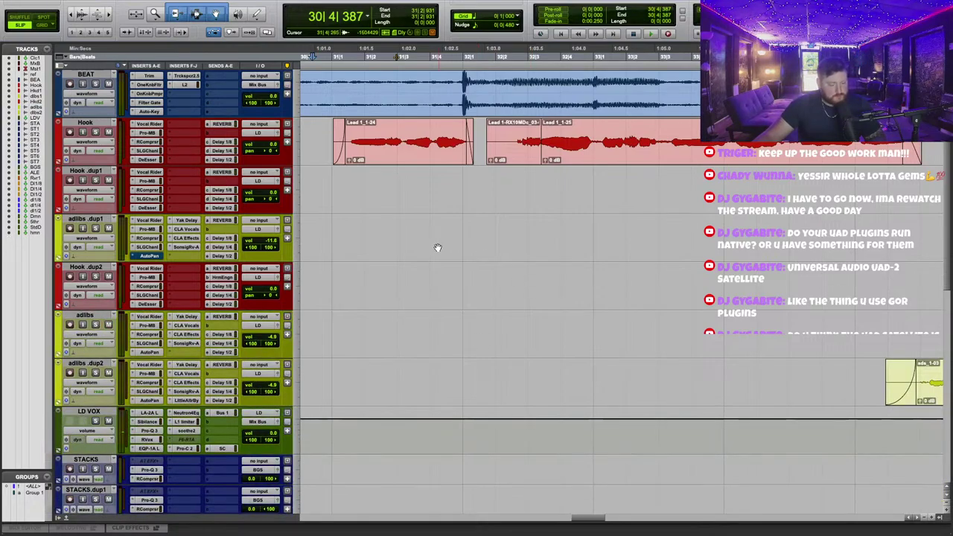
Duplicate the Hook track and copy the Lead 1_1-24 clip onto the duplicate at the same position.
right_click(93, 128)
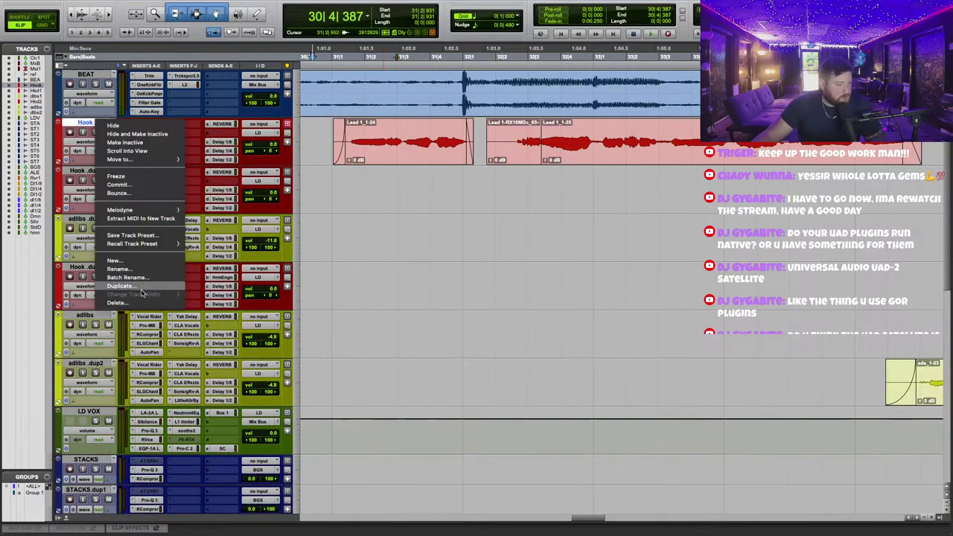
click(138, 290)
key(Return)
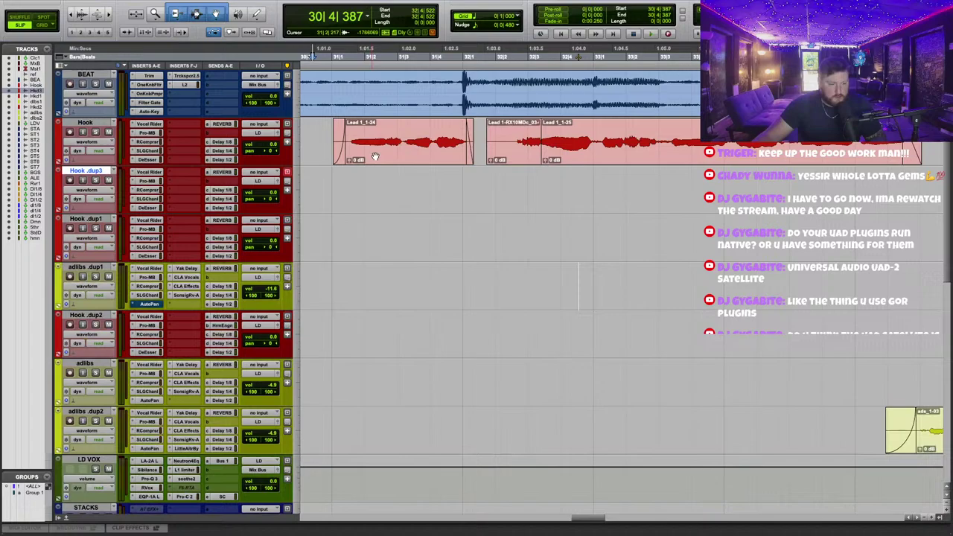
drag(386, 162, 423, 202)
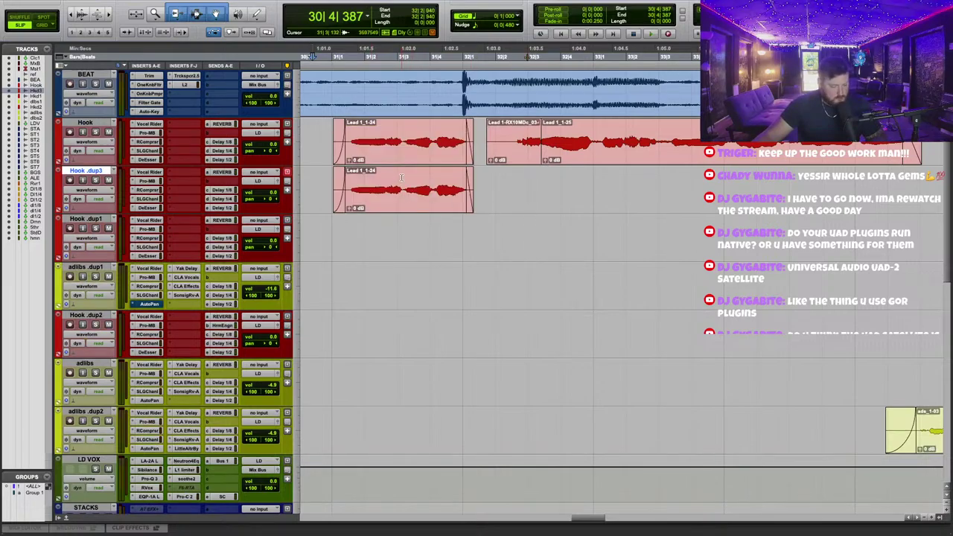
Trim the start of the copied clip on Hook .dup3 to about bar 31 beat 2, with a short fade-in.
click(401, 176)
key(a)
key(space)
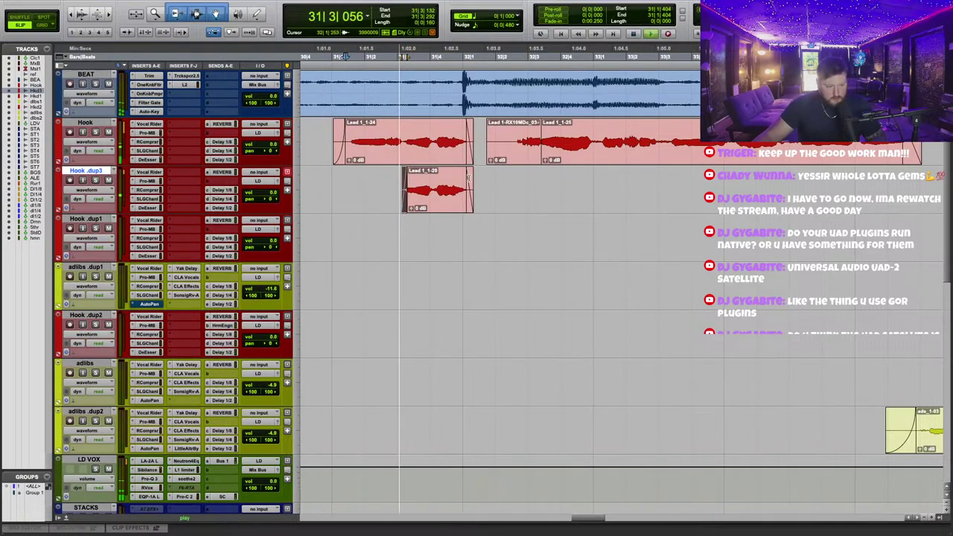
key(space)
drag(403, 187, 372, 186)
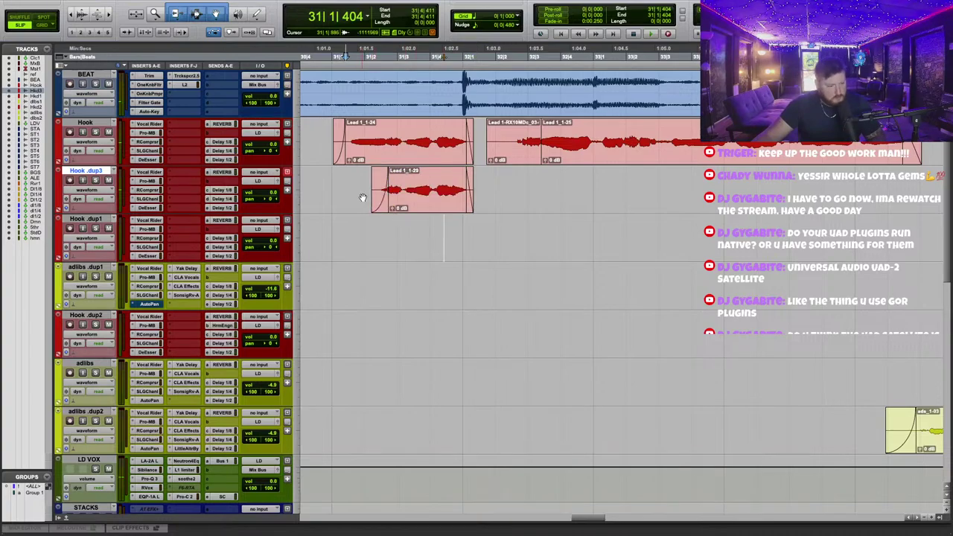
Insert Yak Delay (mono/stereo) on Hook .dup3 and set its delay time to 1/2.
click(184, 173)
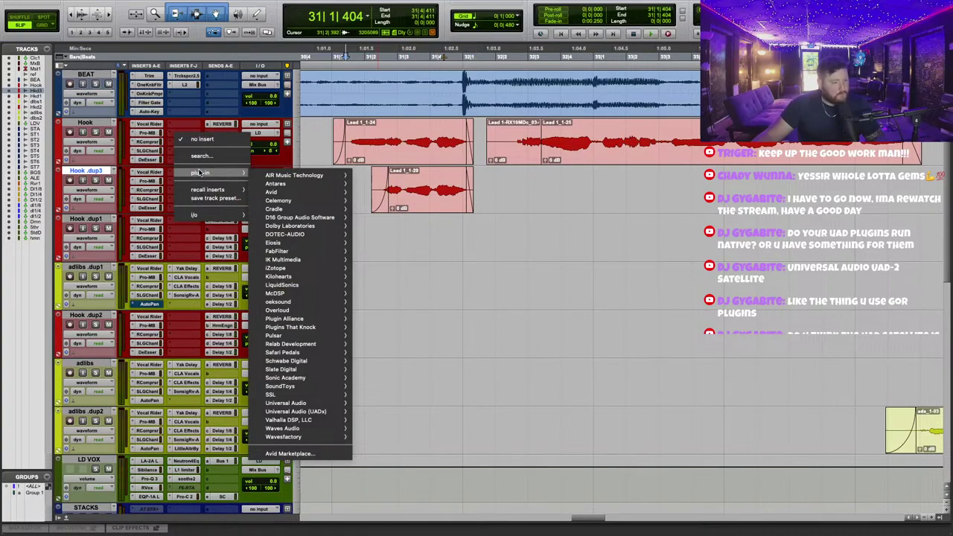
text(yak)
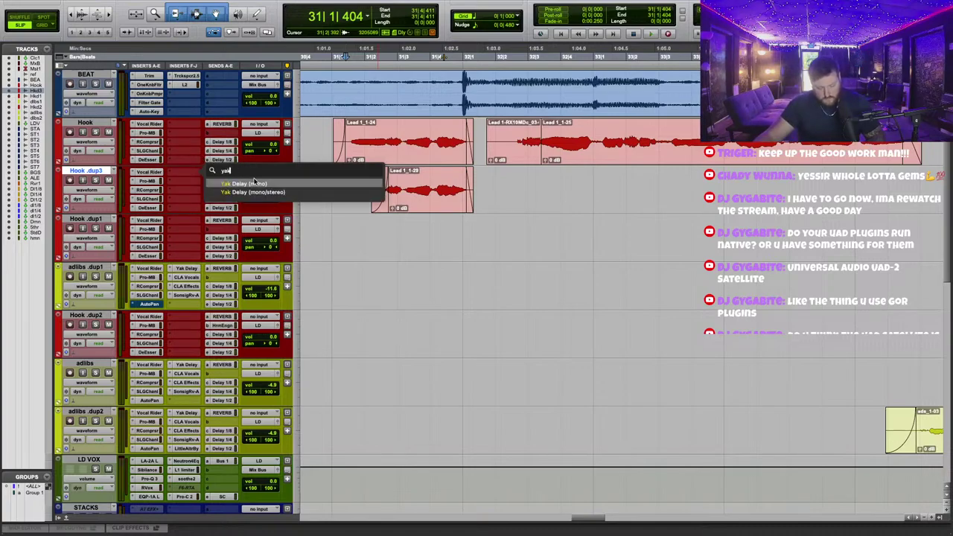
click(275, 193)
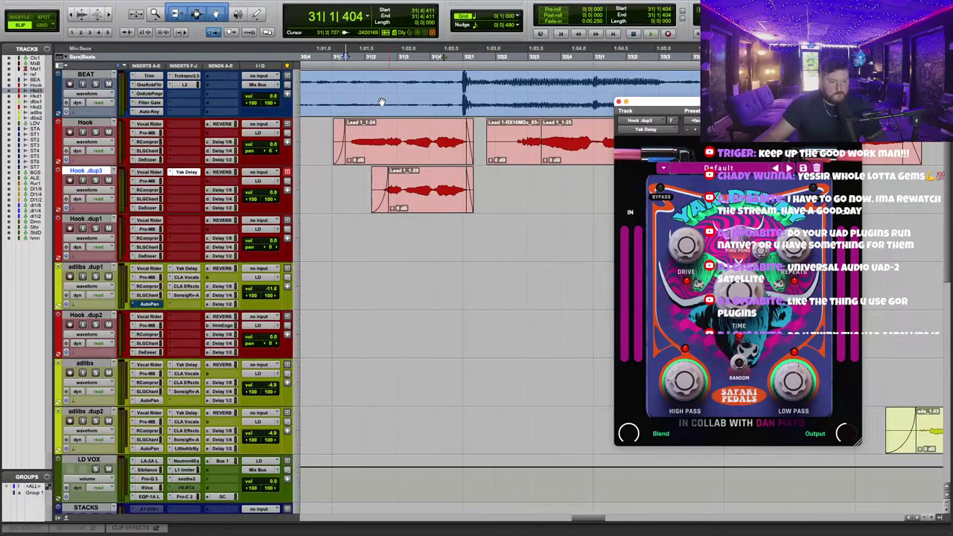
drag(730, 300, 730, 297)
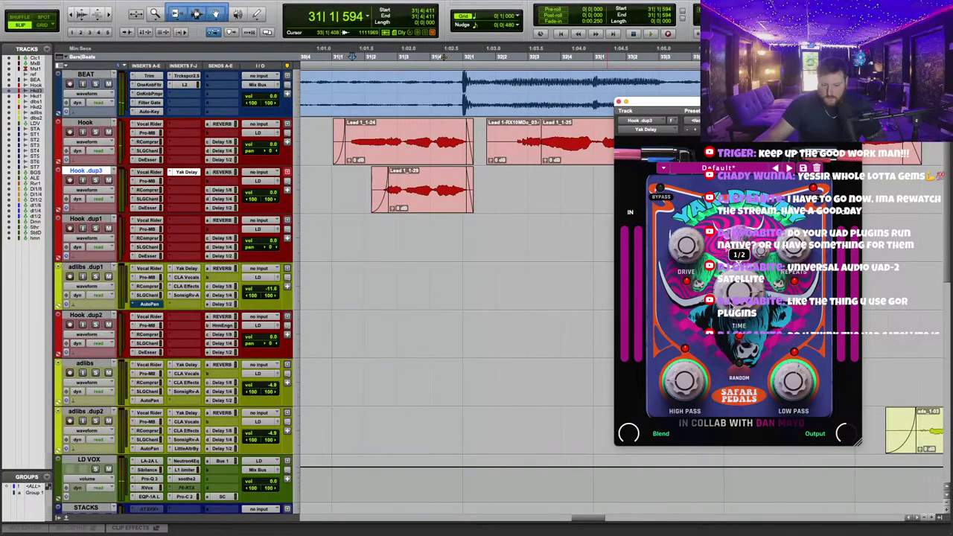
Play the hook from bar 31 to audition Yak Delay on the Hook .dup3 phrase.
key(space)
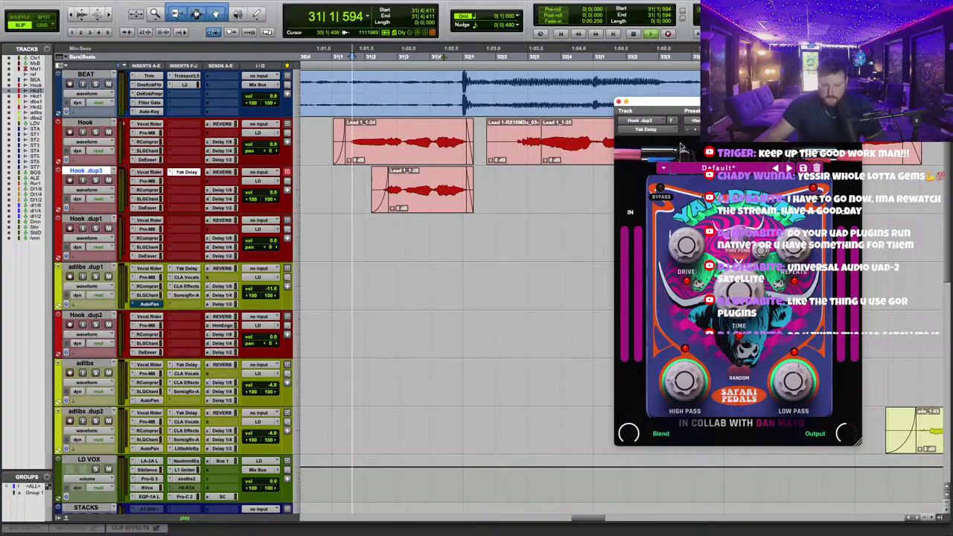
key(space)
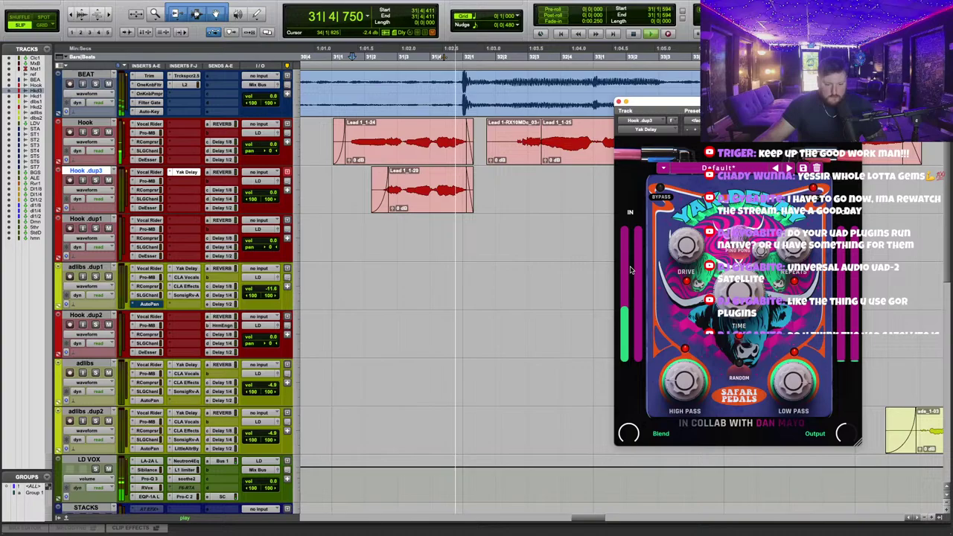
mouse_move(739, 290)
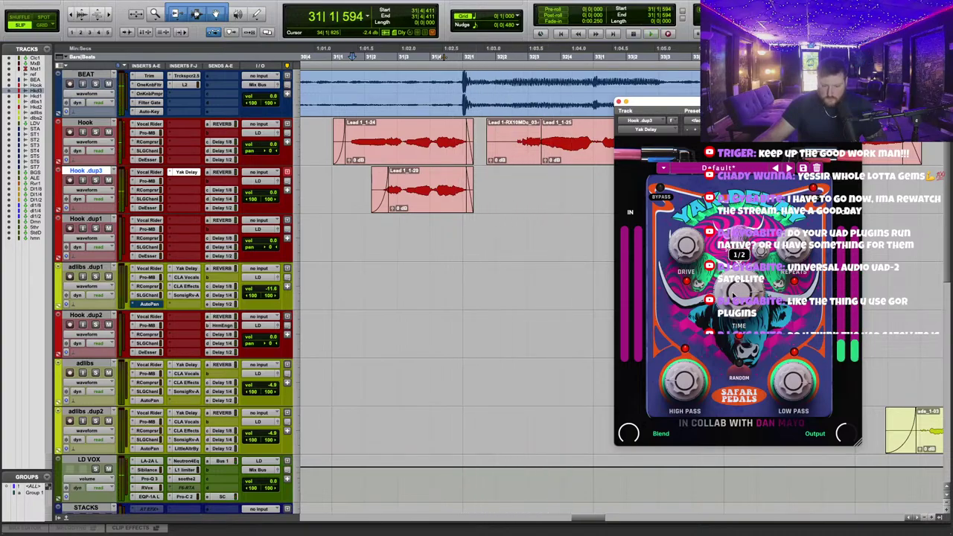
key(space)
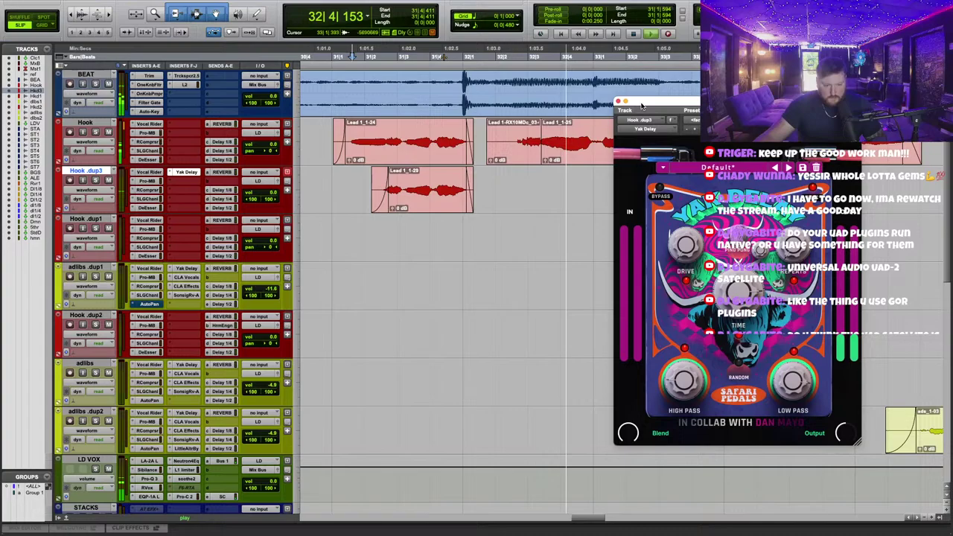
Set the Yak Delay repeats on Hook .dup3 to 7% during playback.
drag(655, 102, 507, 151)
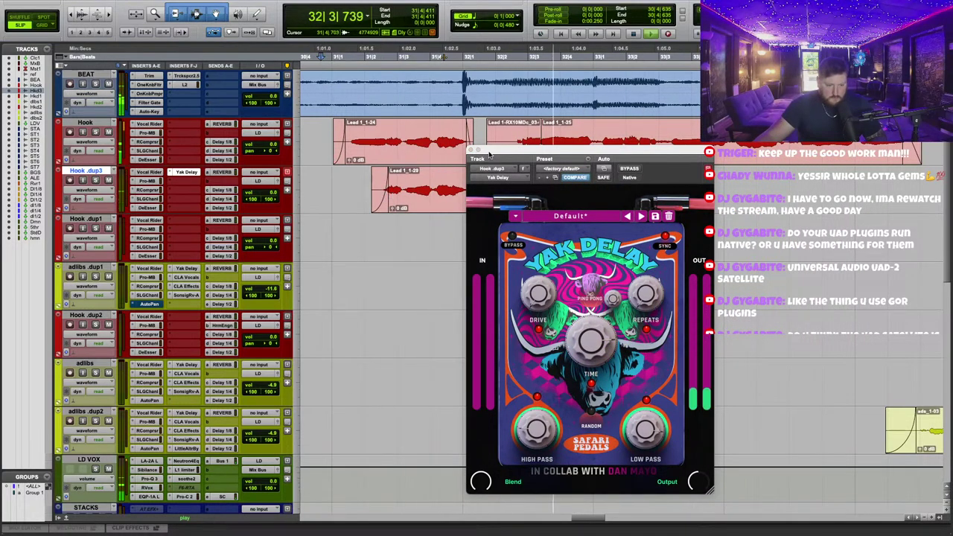
drag(492, 157, 493, 128)
drag(645, 266, 647, 262)
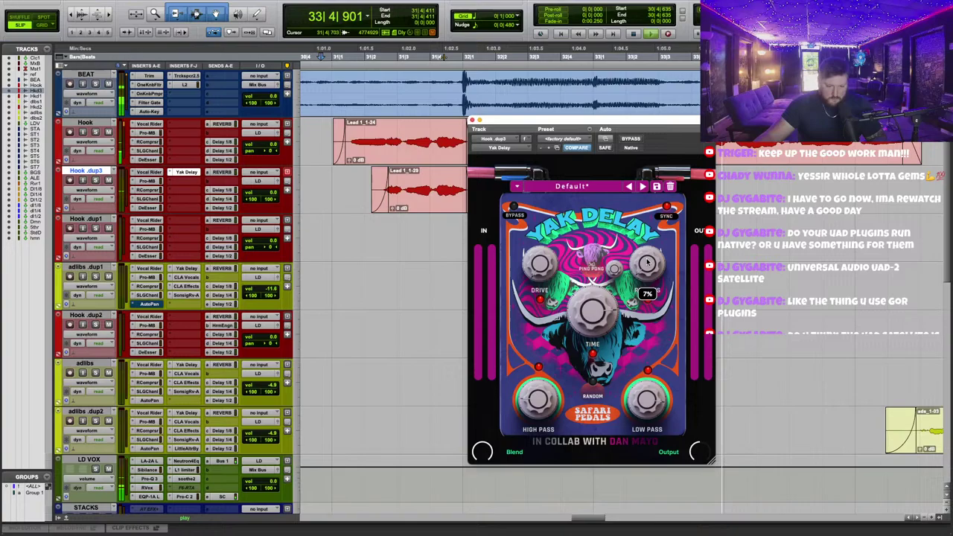
Copy the Sonsig Rev-A reverb insert from adlibs .dup1 to Hook .dup3 and lower the Hook .dup3 volume to about -9.3 dB.
click(352, 247)
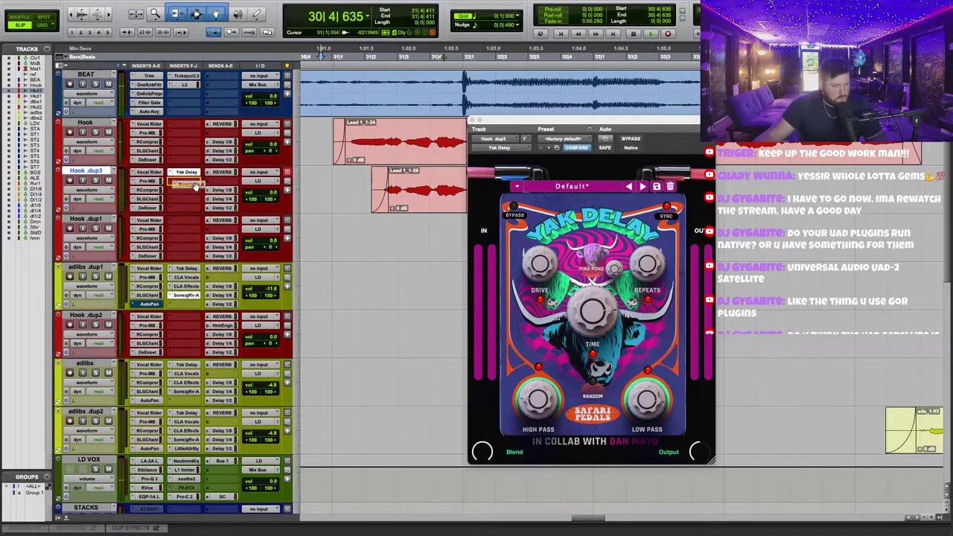
click(192, 182)
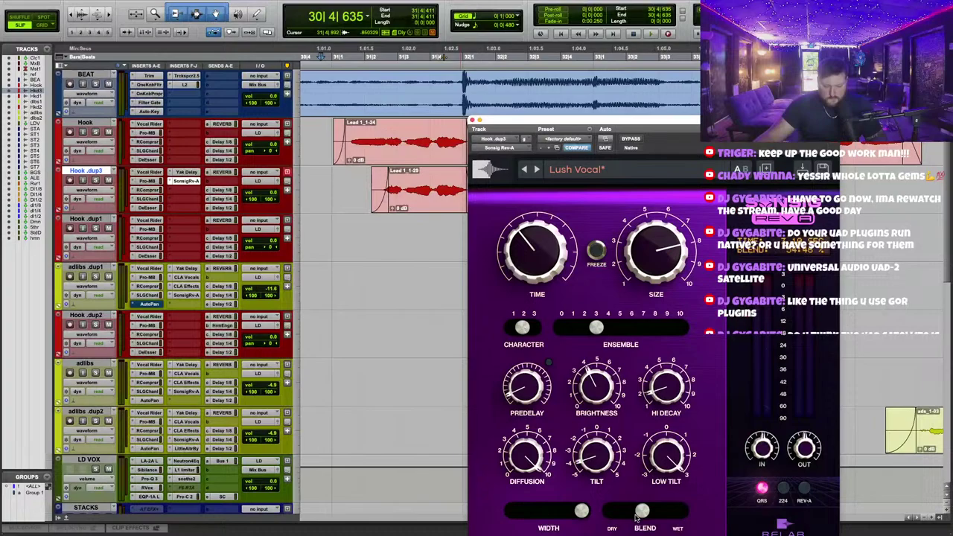
click(149, 199)
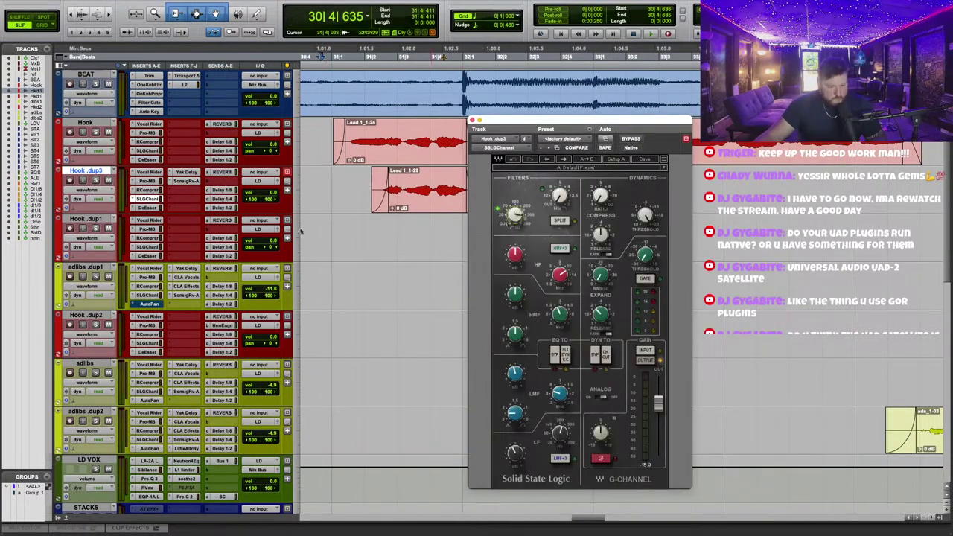
key(space)
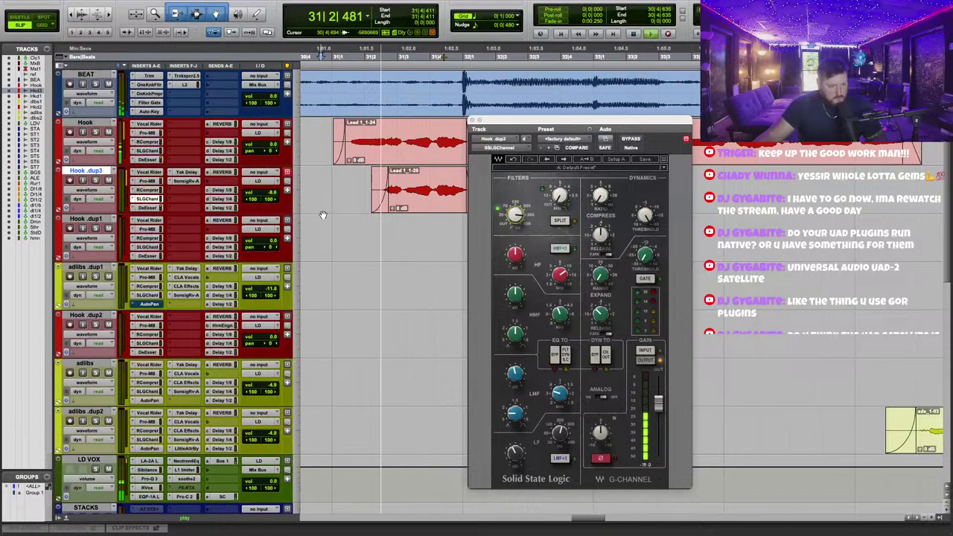
click(471, 121)
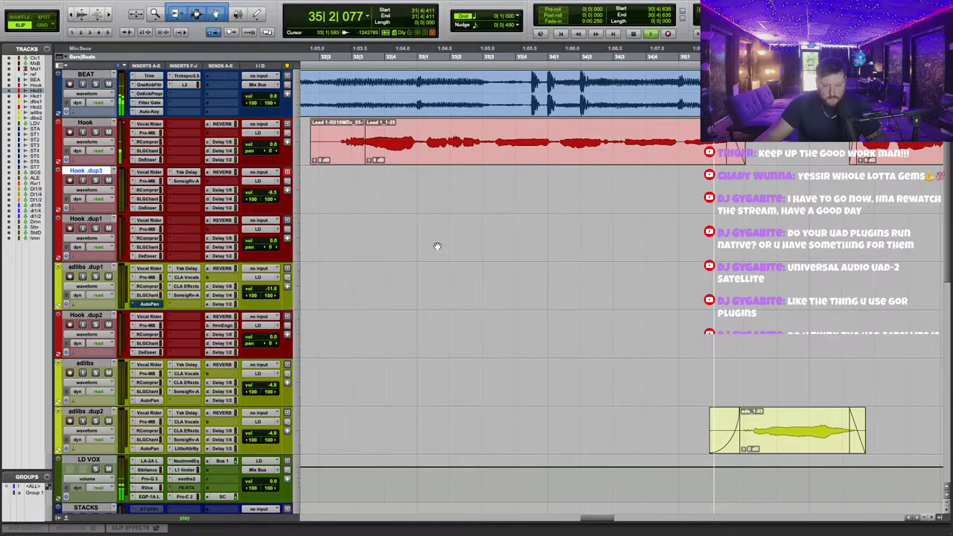
Play on through the hook to about bar 41, checking the lead and ad-lib clips along the timeline.
scroll(442, 251, down, 1)
click(492, 287)
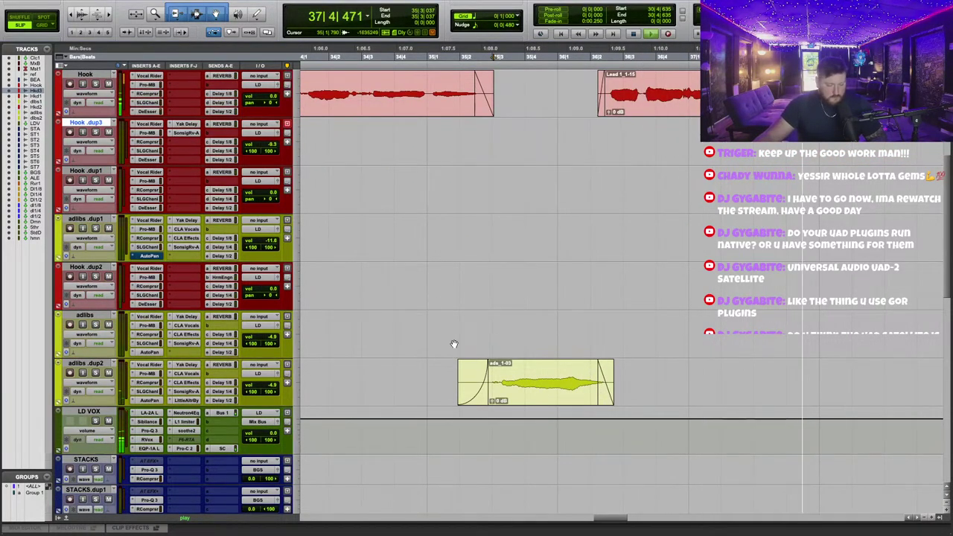
scroll(589, 296, right, 3)
scroll(588, 296, up, 1)
scroll(589, 298, down, 1)
scroll(589, 298, right, 1)
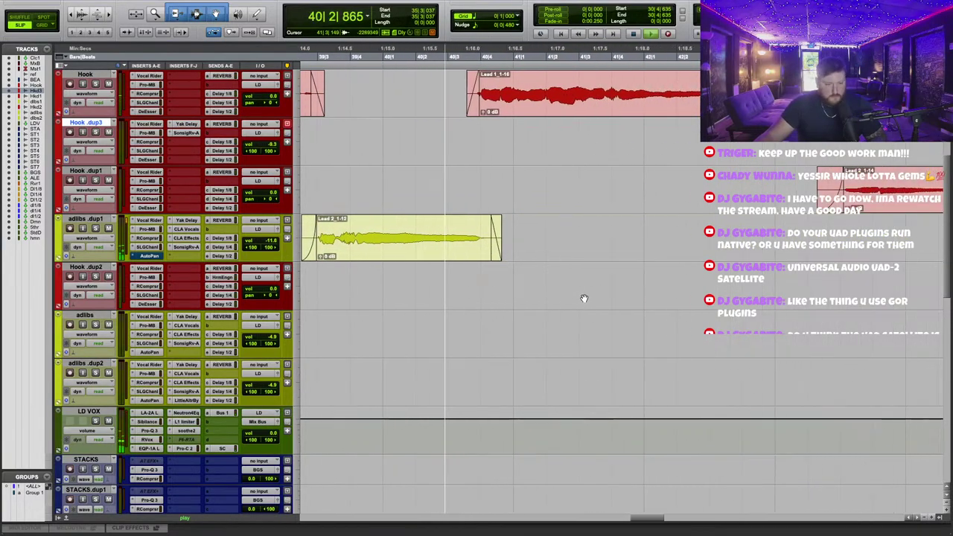
scroll(584, 298, up, 4)
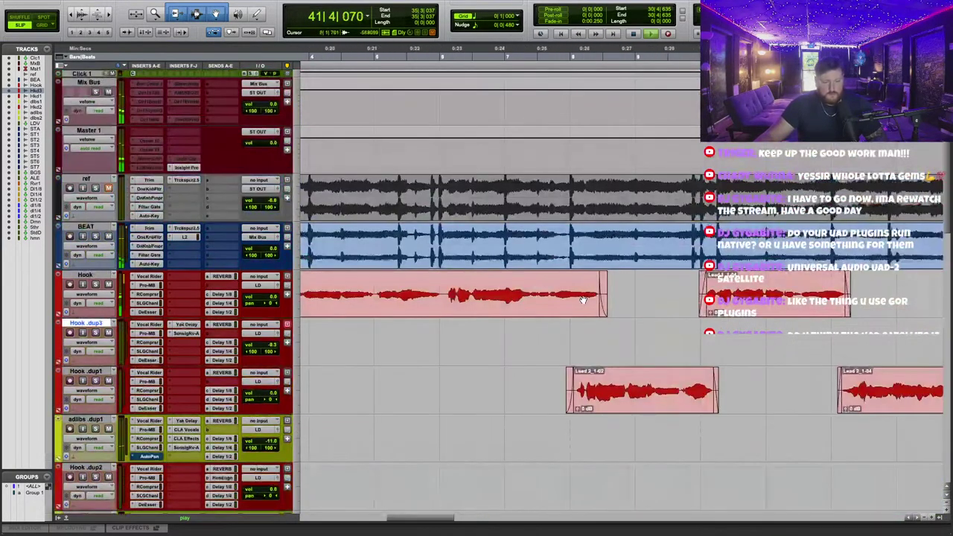
On the ALL EFX track's Pro-C 2, set the display range to 90 dB and lower the compressor threshold.
scroll(521, 294, down, 10)
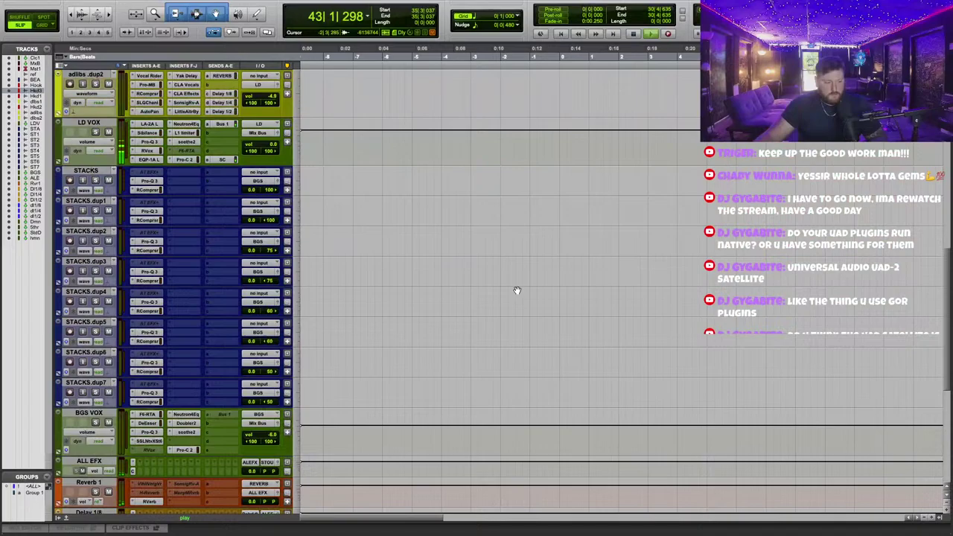
scroll(517, 291, down, 5)
scroll(476, 281, left, 3)
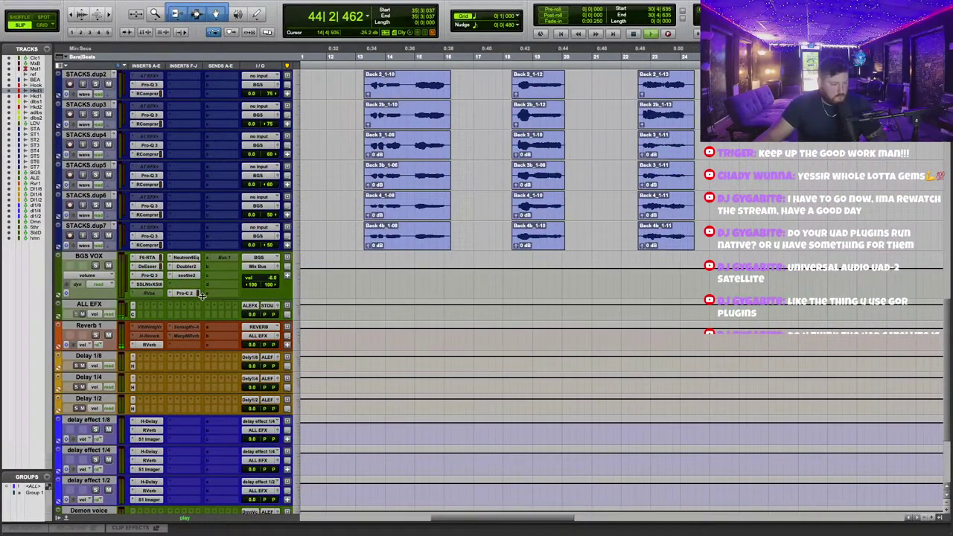
scroll(201, 309, up, 5)
scroll(240, 297, down, 4)
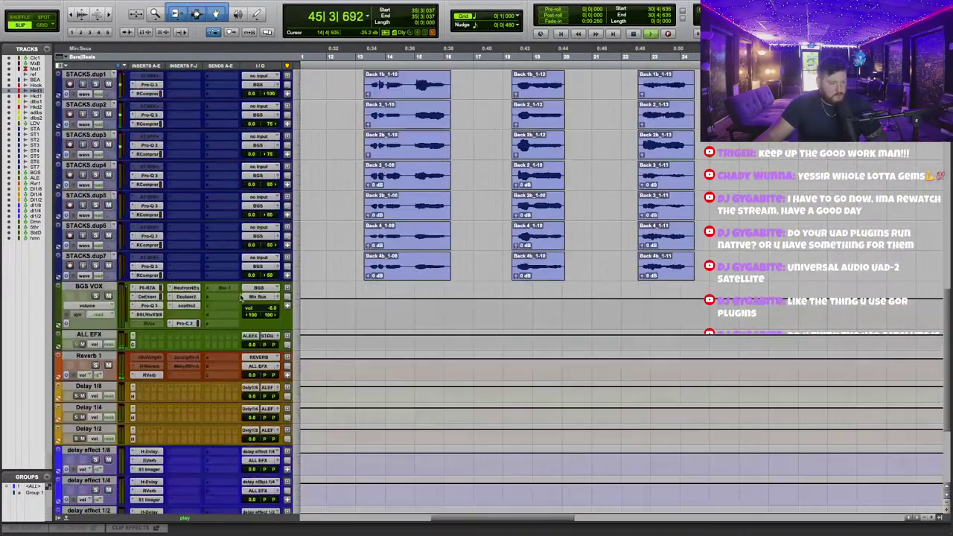
click(132, 347)
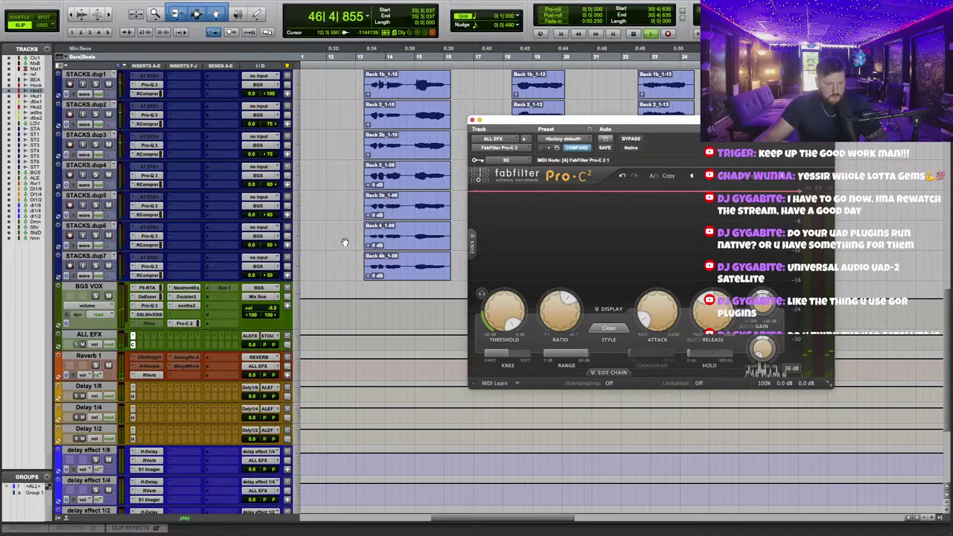
scroll(345, 243, up, 5)
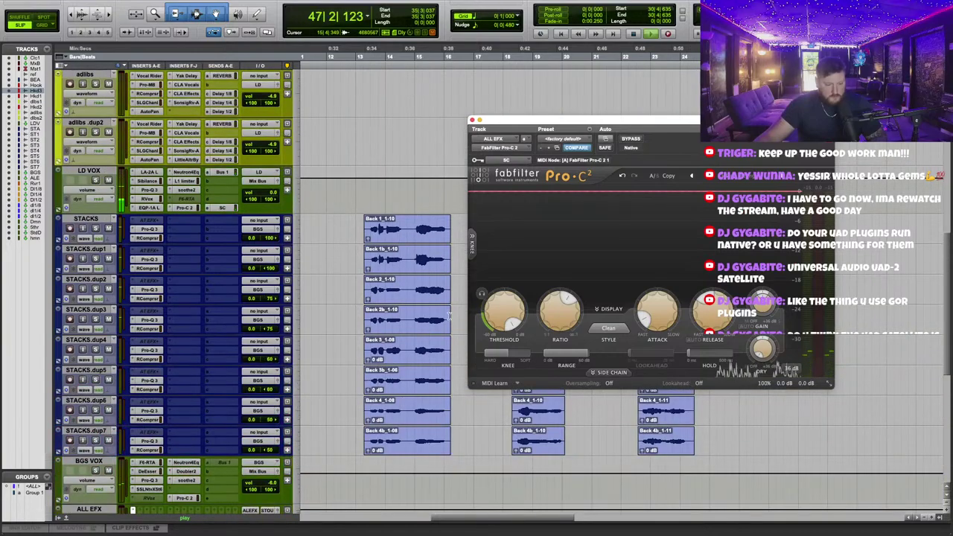
click(791, 369)
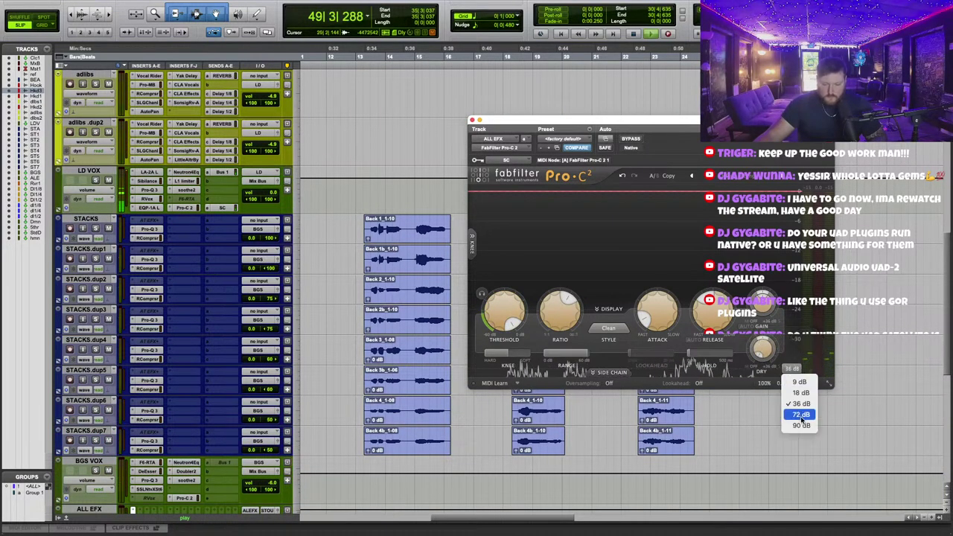
click(800, 415)
click(790, 369)
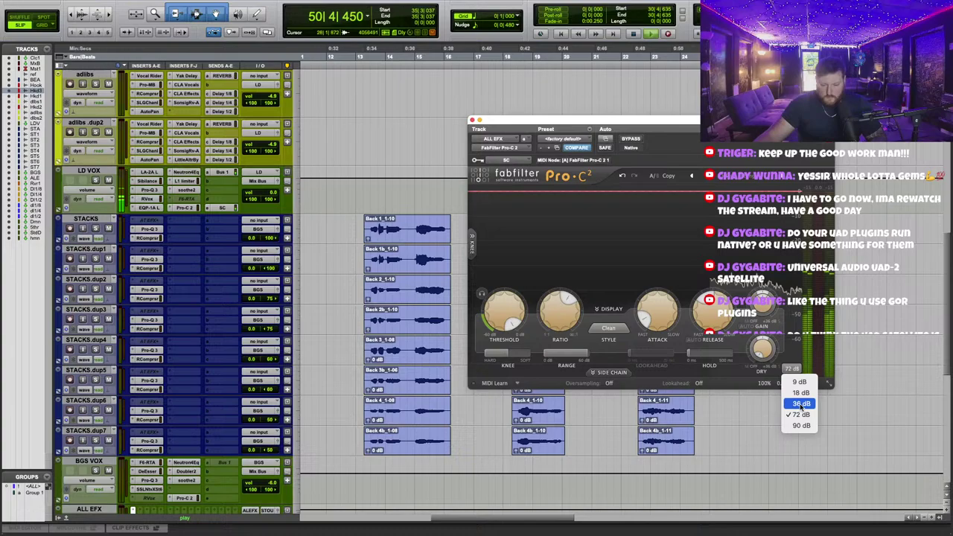
click(800, 429)
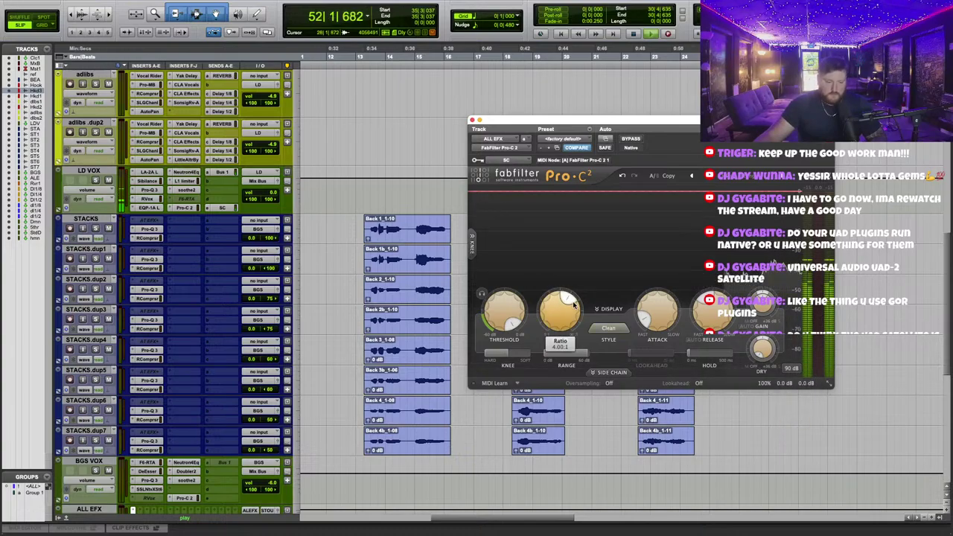
drag(506, 312, 528, 400)
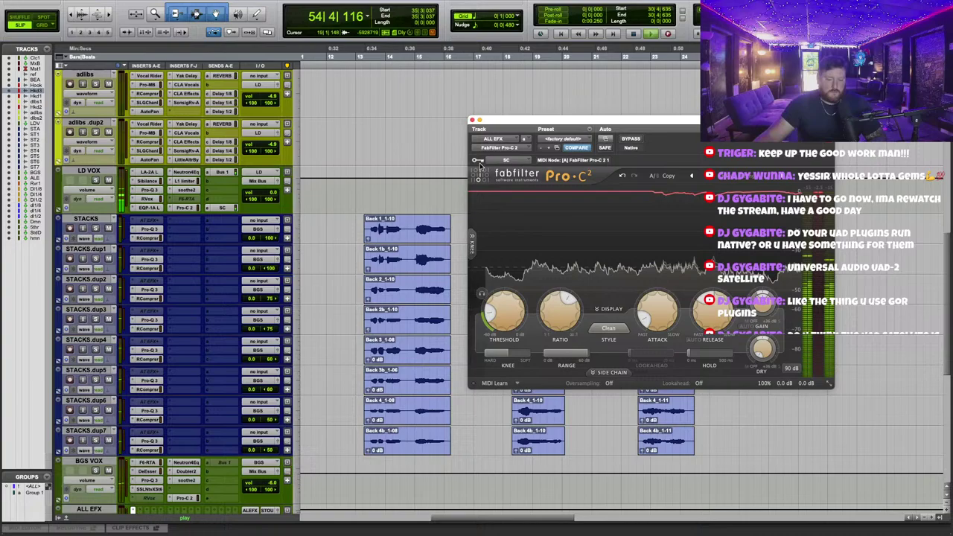
click(472, 120)
Add a REVERB send to BGS VOX and raise its send level to +0.2 dB.
scroll(489, 289, down, 5)
scroll(490, 290, right, 5)
scroll(494, 292, left, 10)
scroll(513, 299, up, 3)
scroll(517, 299, right, 4)
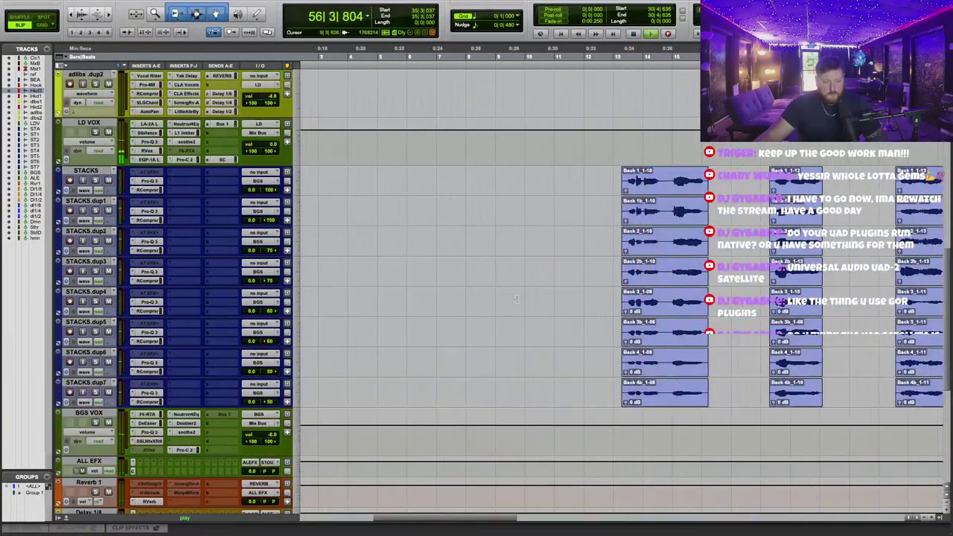
click(208, 432)
mouse_move(235, 432)
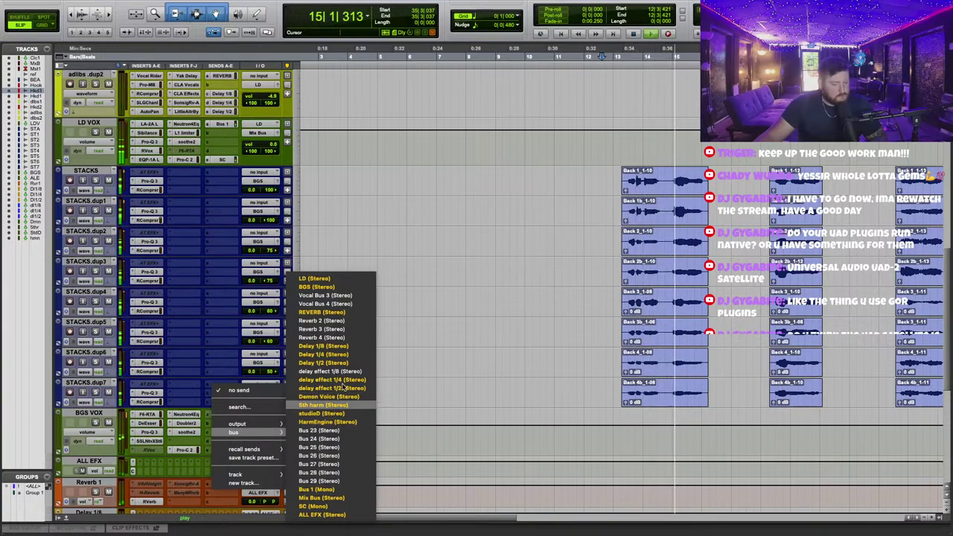
click(332, 313)
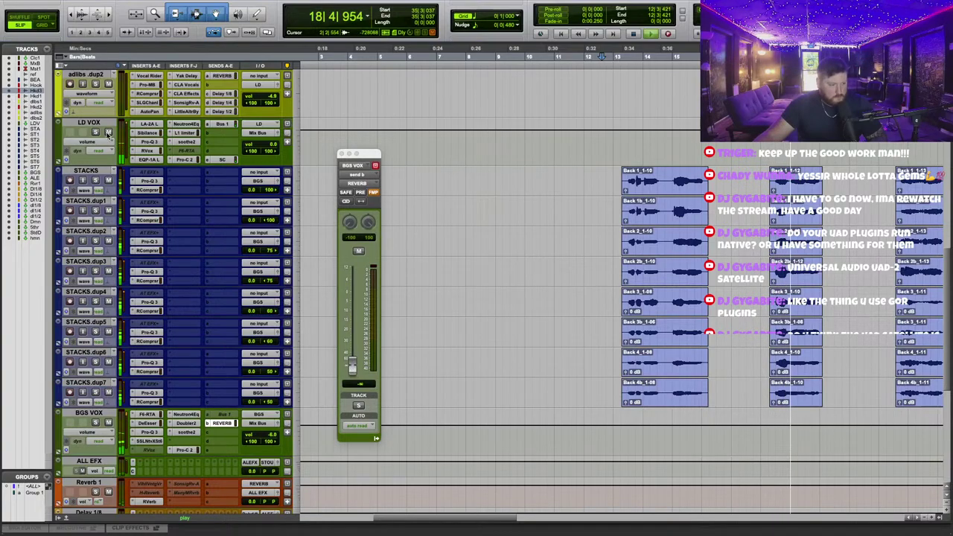
drag(352, 363, 374, 277)
Replay the background vocals from about bar 13 and lower the soothe2 low cut on BGS VOX to about 102 Hz.
click(618, 51)
scroll(600, 221, up, 3)
scroll(534, 257, right, 3)
click(186, 431)
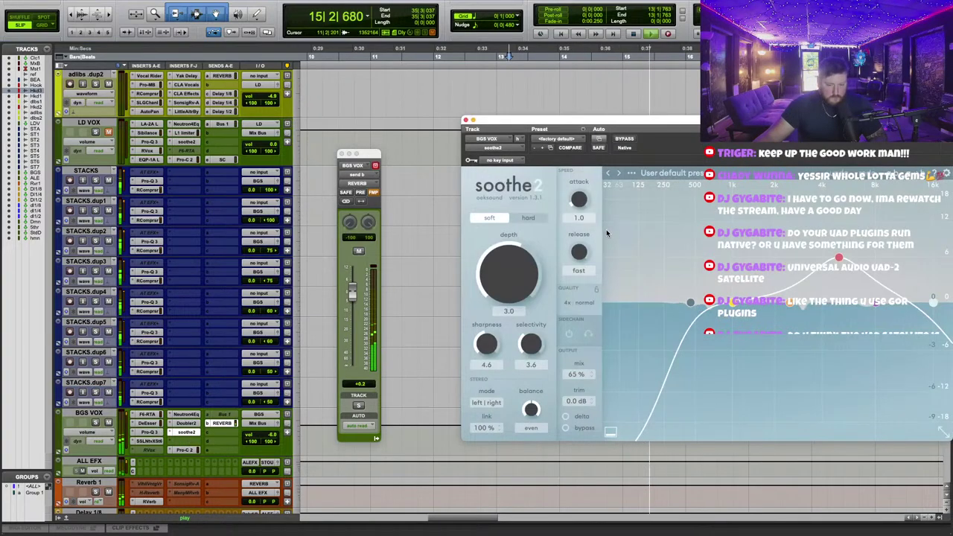
drag(689, 303, 641, 307)
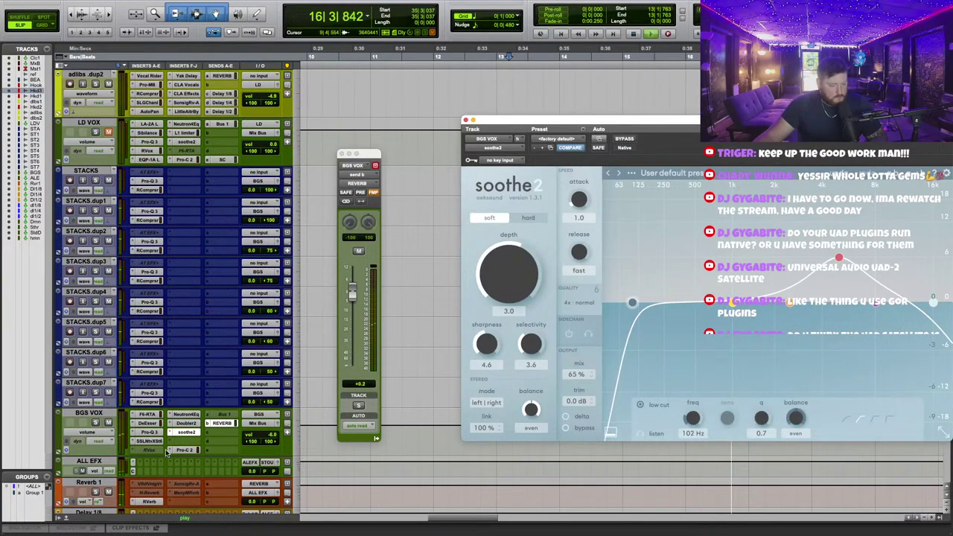
Cut band 2 of the Neutron equalizer on BGS VOX by about 4 dB at 480 Hz.
click(179, 414)
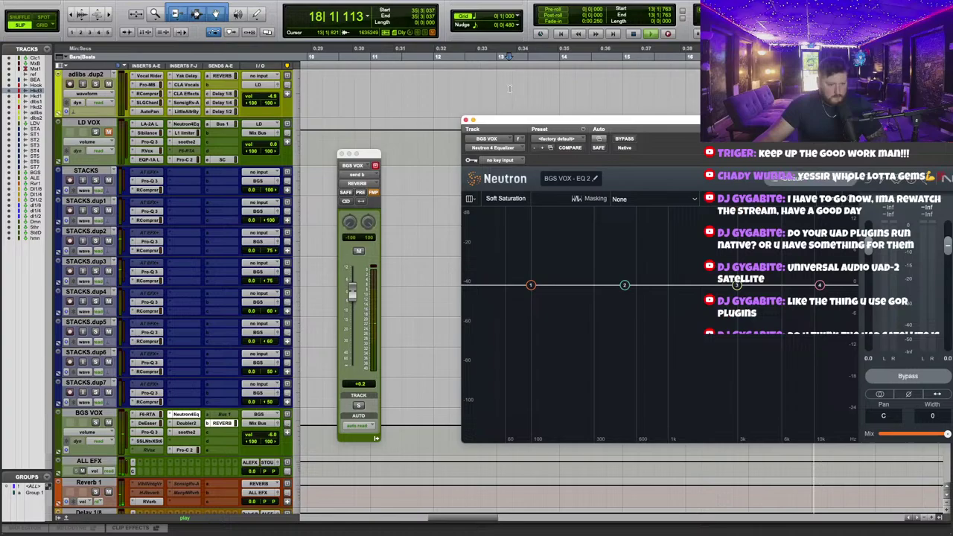
drag(610, 267, 622, 308)
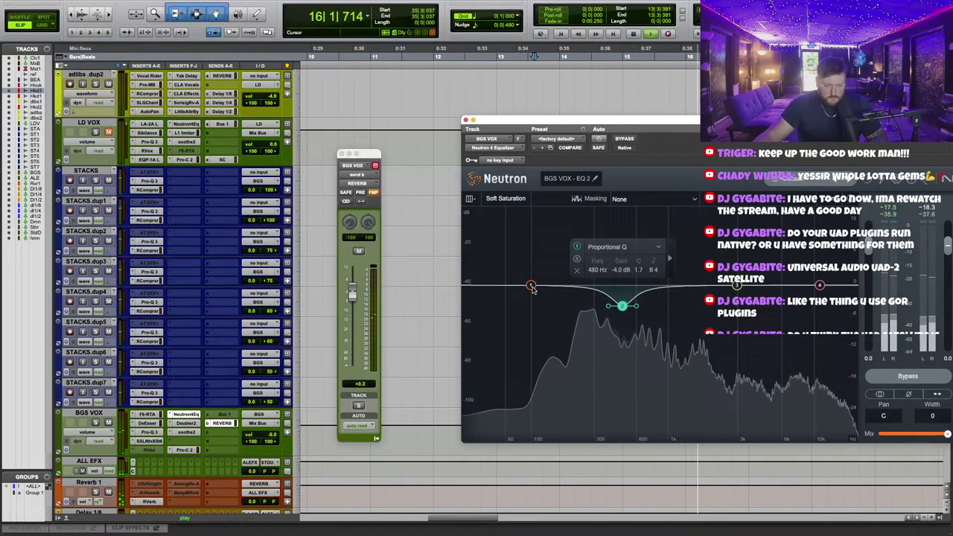
click(466, 120)
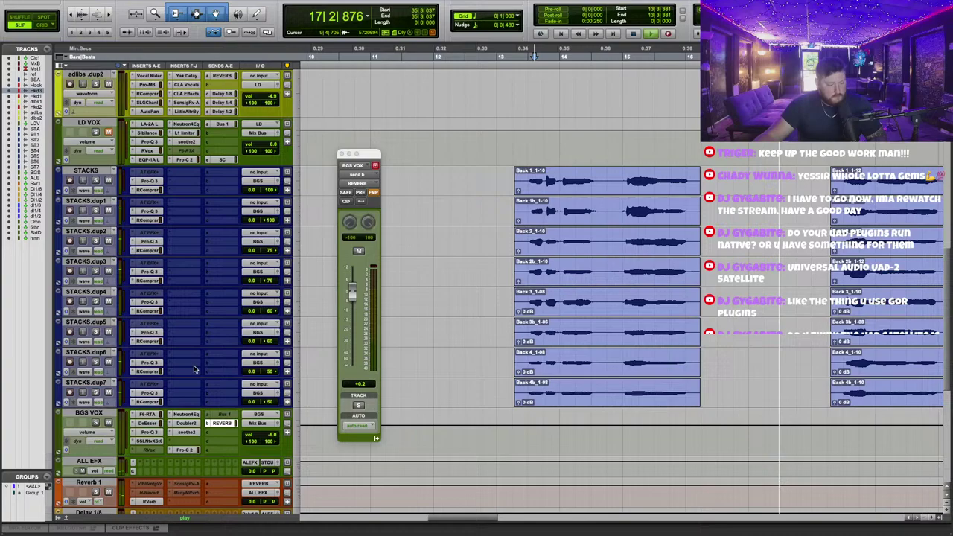
Replay the background vocals from bar 12, setting the BGS VOX volume to -3.3 dB and its REVERB send to -11.0 dB.
click(186, 423)
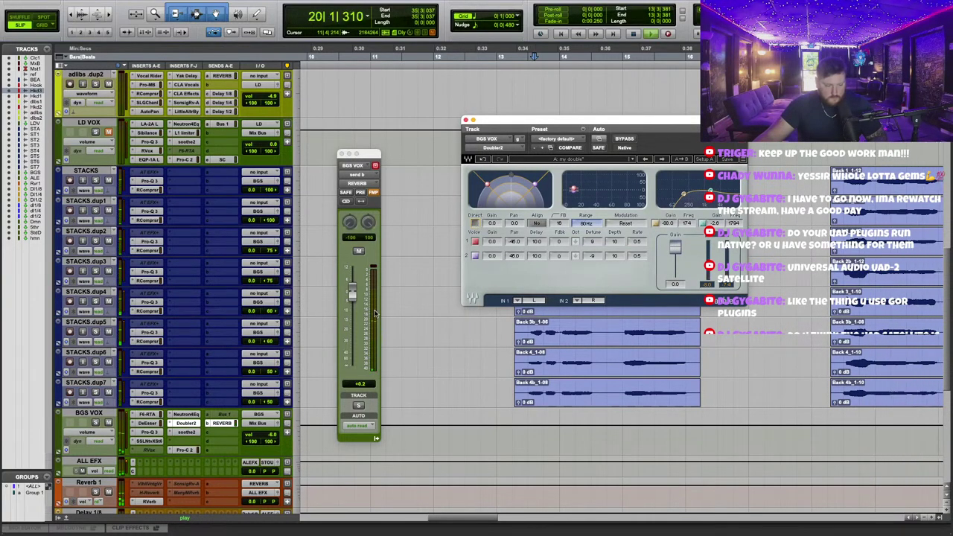
click(455, 51)
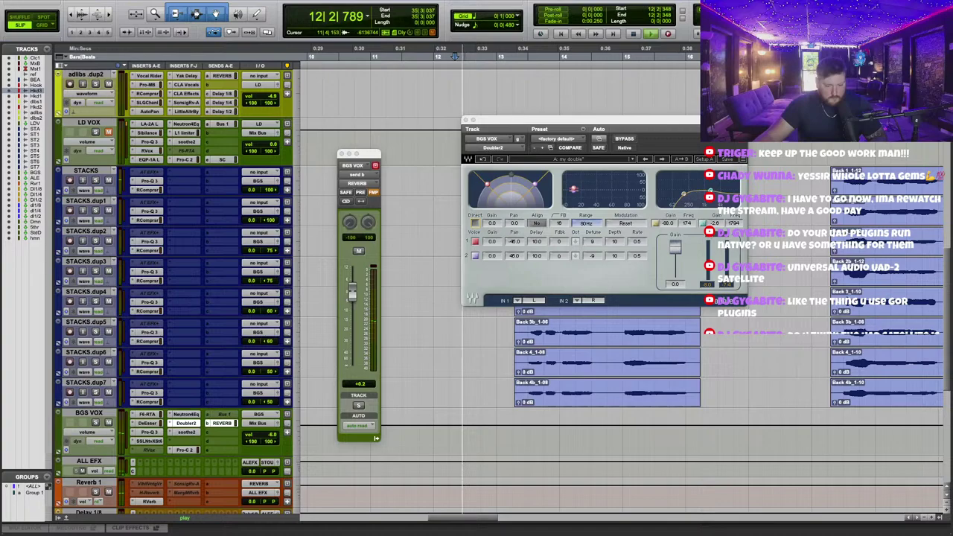
click(273, 435)
drag(277, 434, 277, 433)
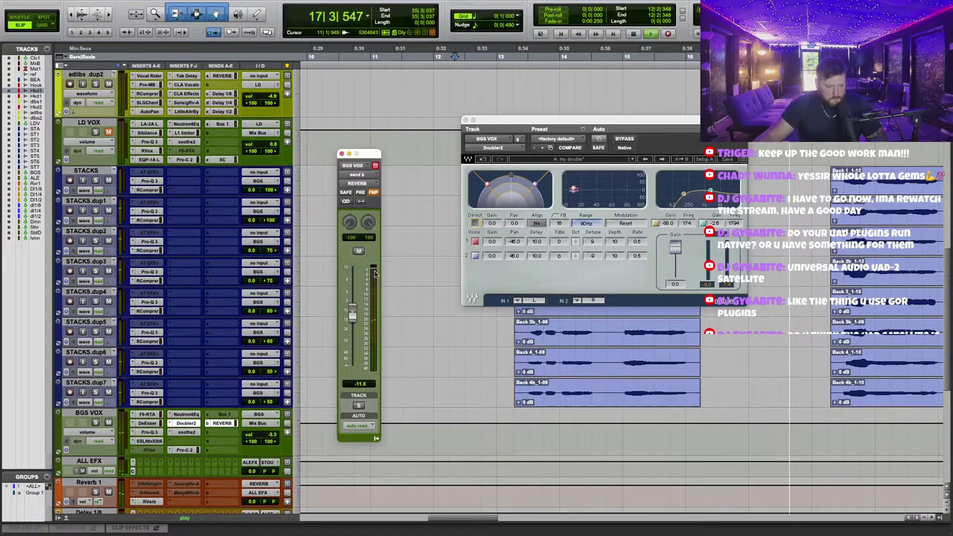
click(342, 154)
click(466, 119)
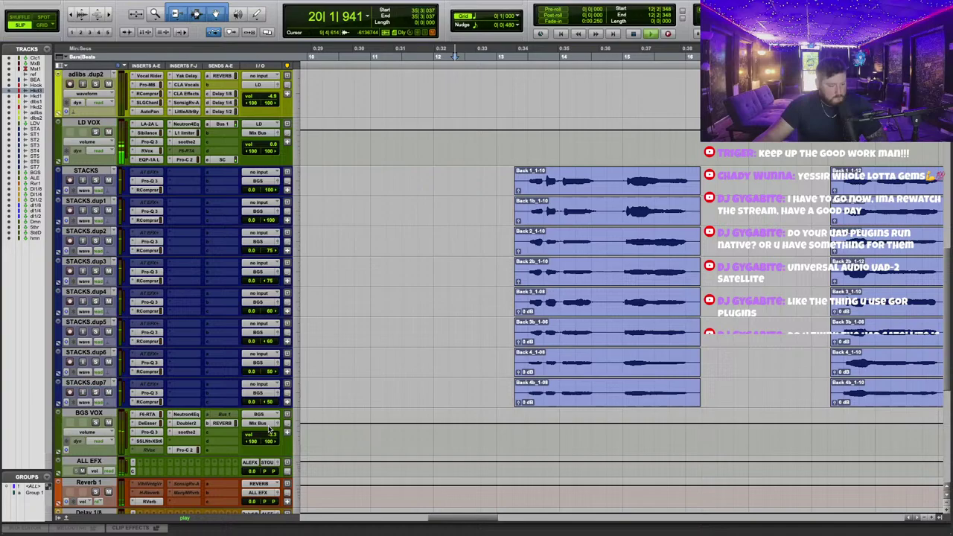
Lower the BGS VOX volume to -6.6 dB and check the Pro-C 2 compression on ALL EFX.
drag(279, 440, 279, 441)
click(396, 353)
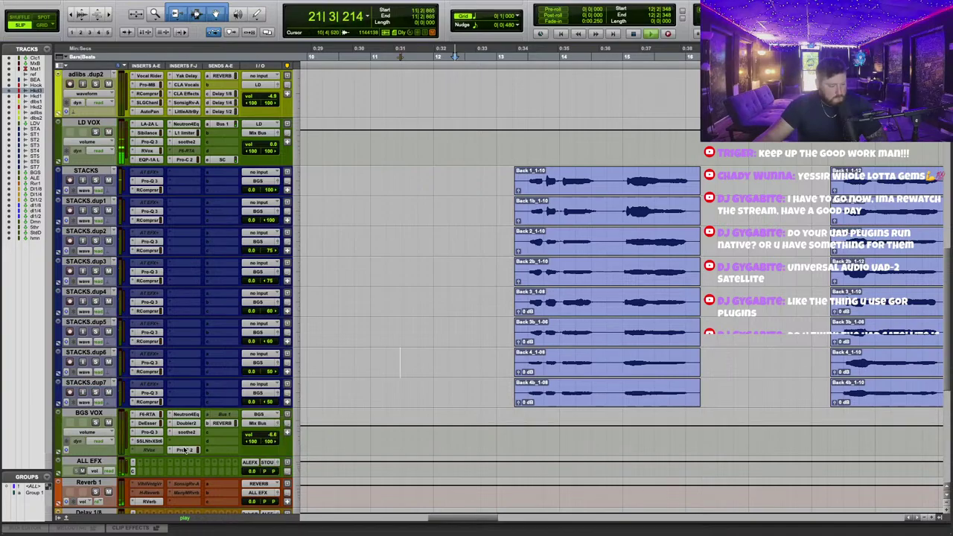
click(133, 470)
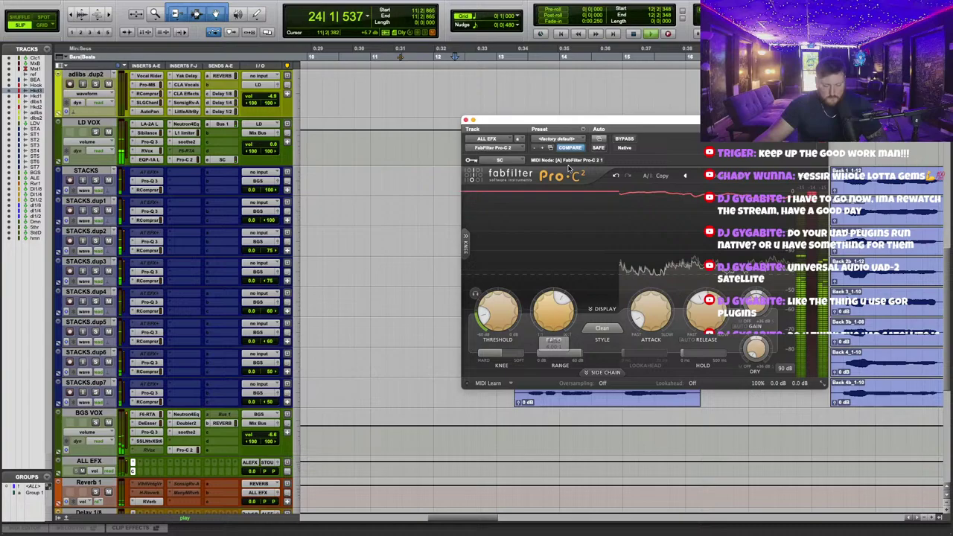
drag(544, 121, 417, 234)
click(340, 233)
Play the hook from about bar 21 and zoom in on its lead clips.
scroll(540, 265, up, 10)
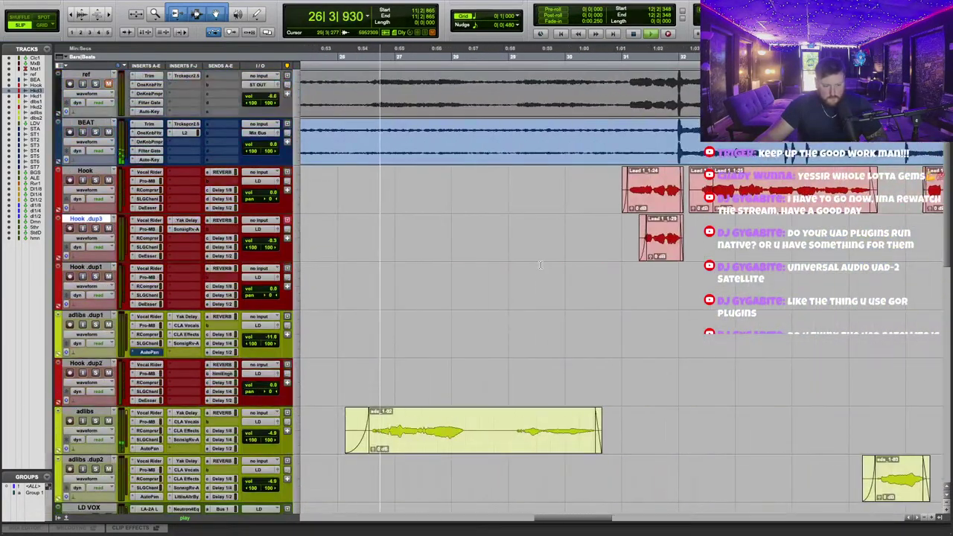
click(330, 55)
key(t)
key(t)
scroll(516, 195, right, 3)
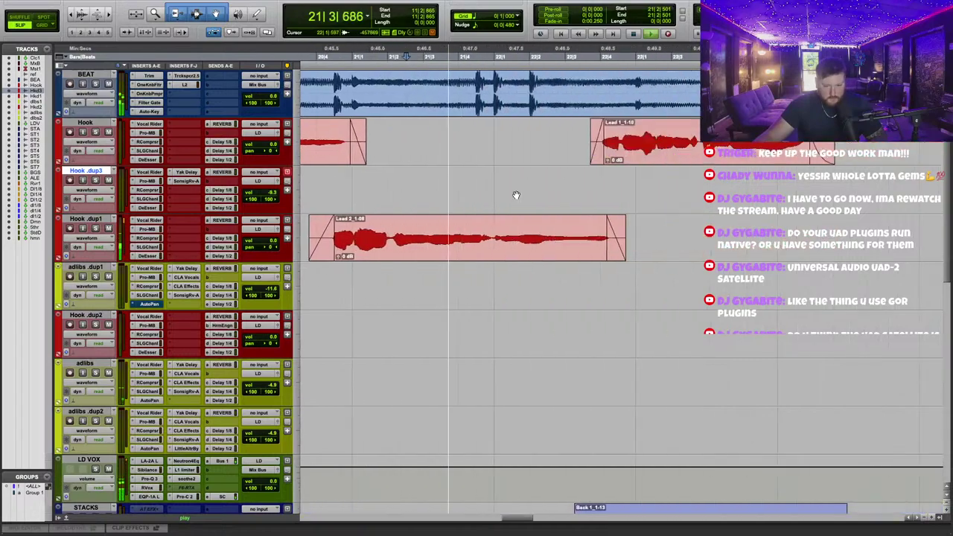
Rename the Hook .dup3 track as "delay efx" and recolour the track teal green.
double_click(81, 171)
text(d)
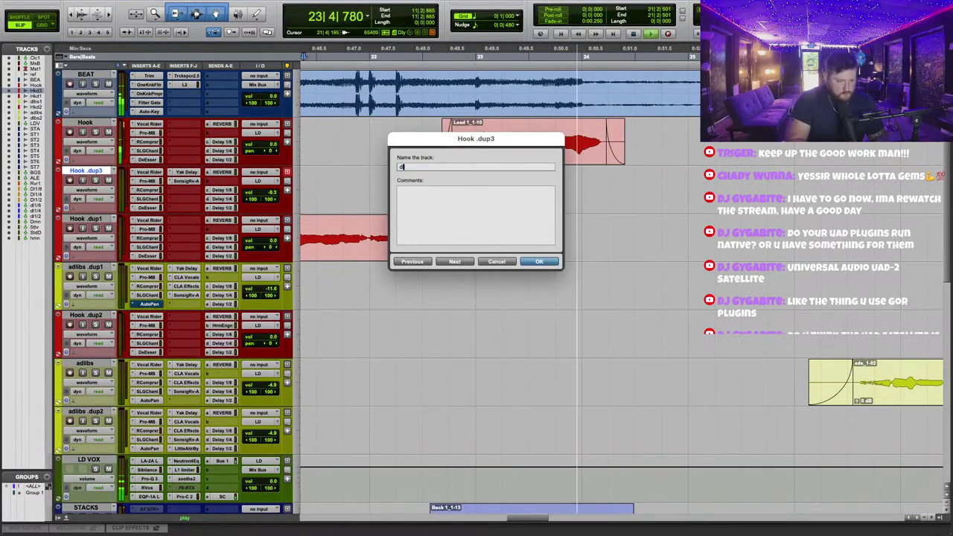
text(rlay d)
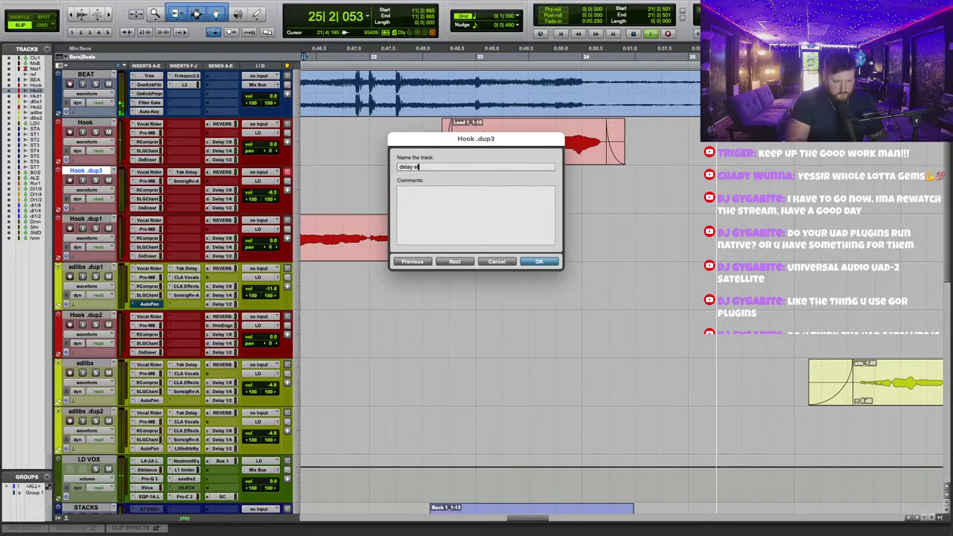
text(fx)
key(Return)
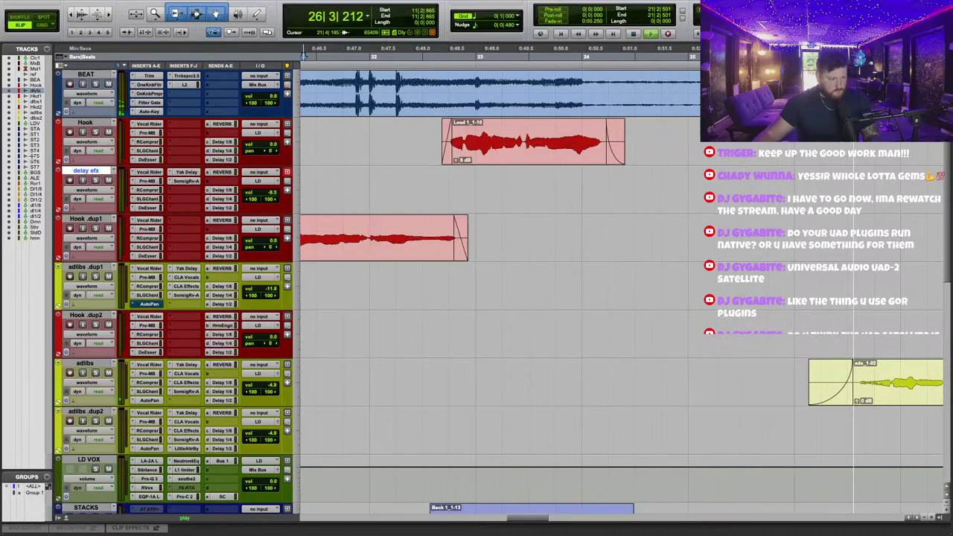
double_click(59, 186)
click(409, 424)
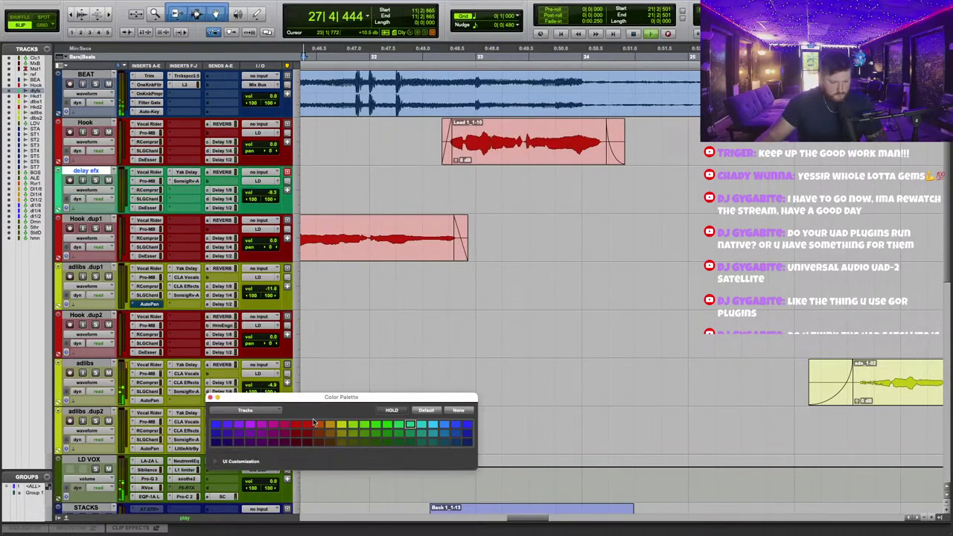
click(210, 398)
Duplicate the delay efx track without its active playlist and name the copy "delay efx 2".
right_click(92, 173)
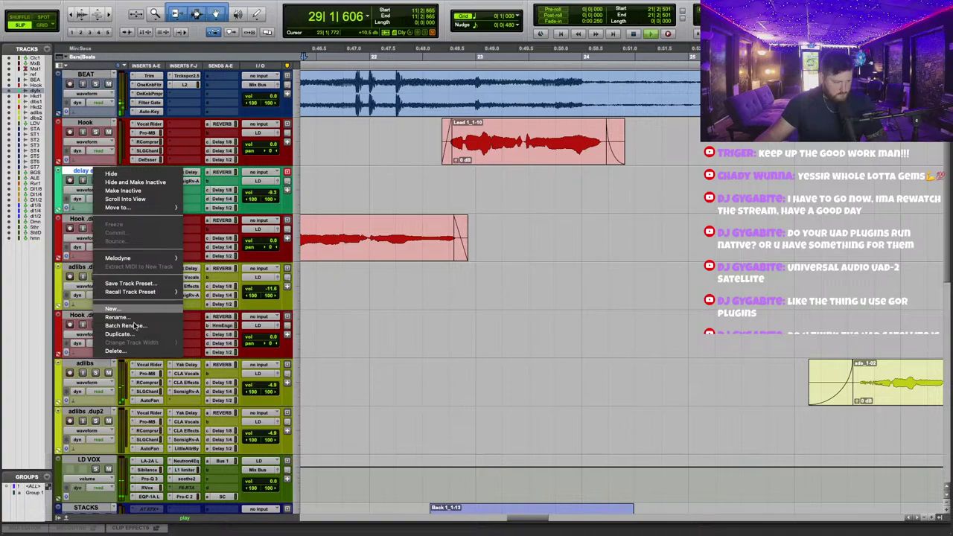
click(134, 336)
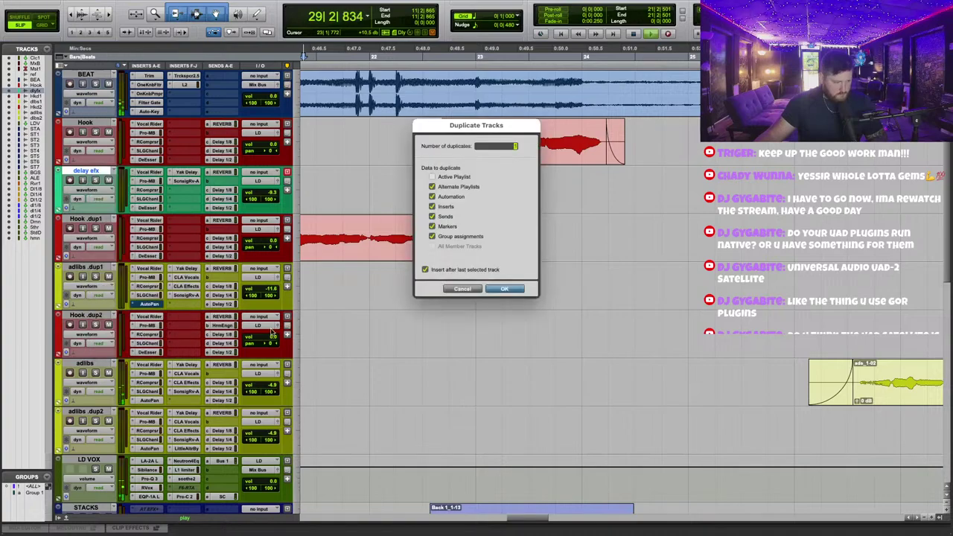
click(503, 289)
double_click(89, 218)
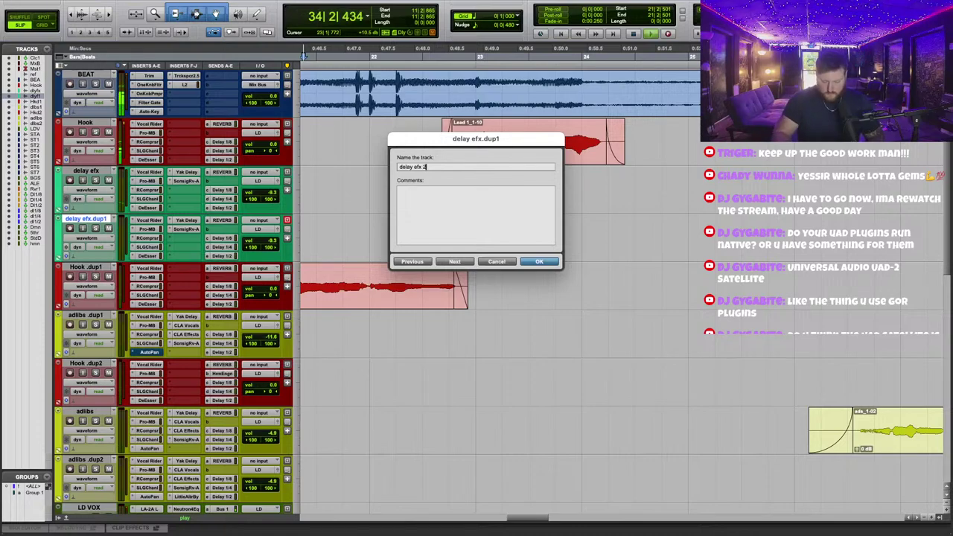
text(delay efx 2)
key(Return)
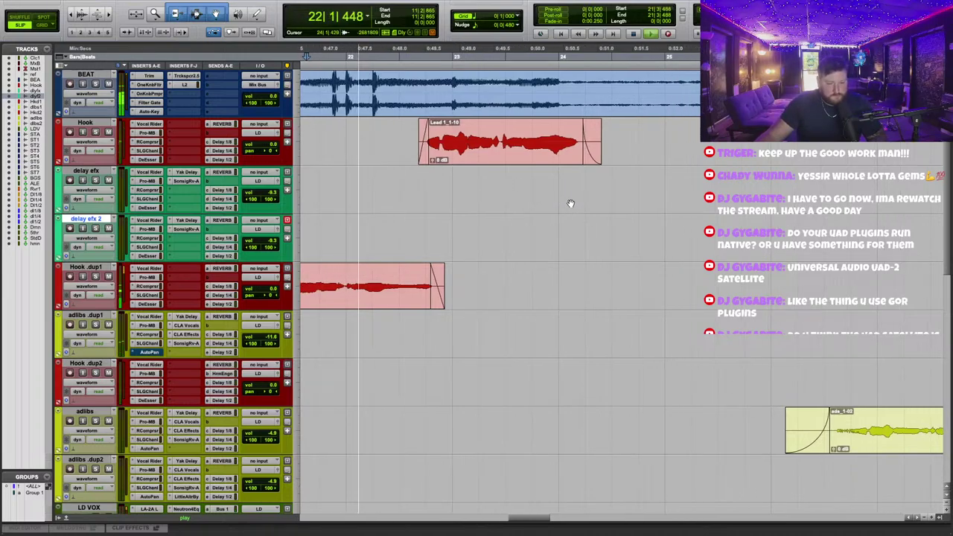
Copy the second half of the Lead 1_1-10 hook clip onto delay efx 2 and fade in its start.
drag(463, 162, 469, 235)
click(473, 228)
key(a)
click(486, 228)
key(d)
click(452, 58)
key(space)
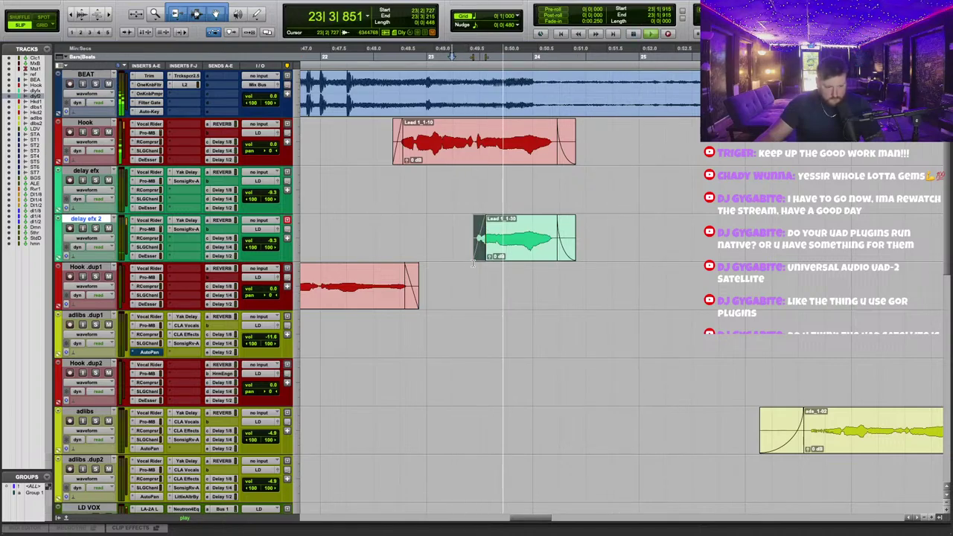
drag(490, 248, 487, 247)
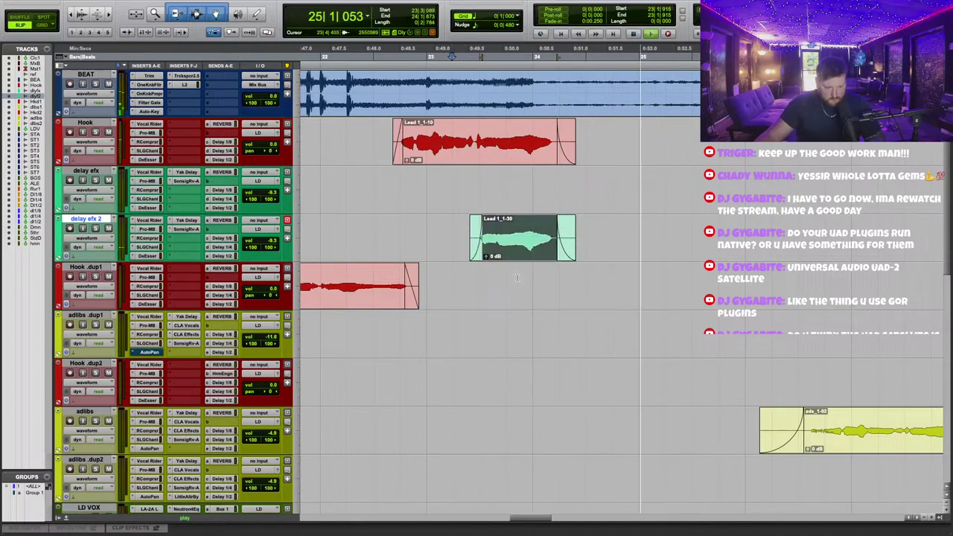
Adjust the Repeats and Drive of the Yak Delay on delay efx 2 while replaying the phrase from bar 21.
click(521, 191)
key(ctrl+alt+super+w)
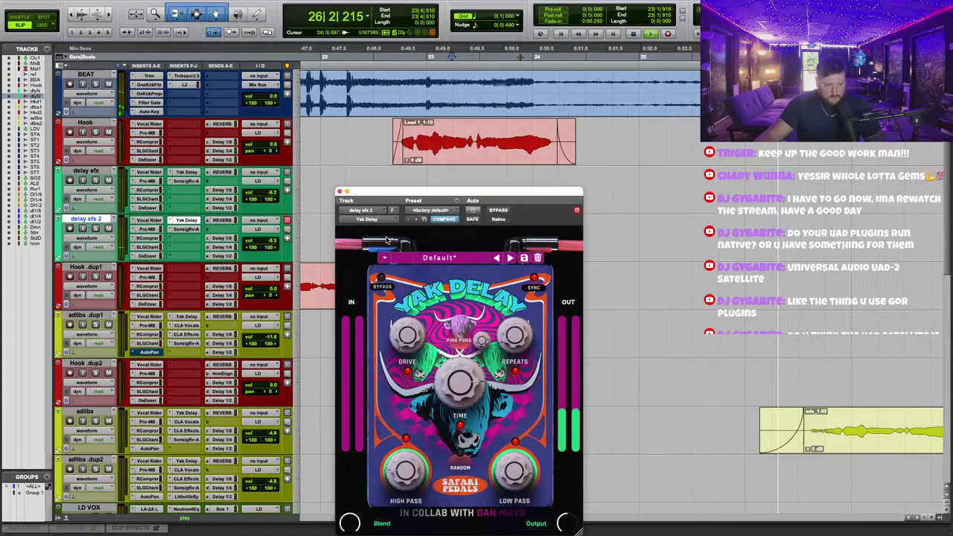
drag(516, 191, 783, 93)
mouse_move(771, 383)
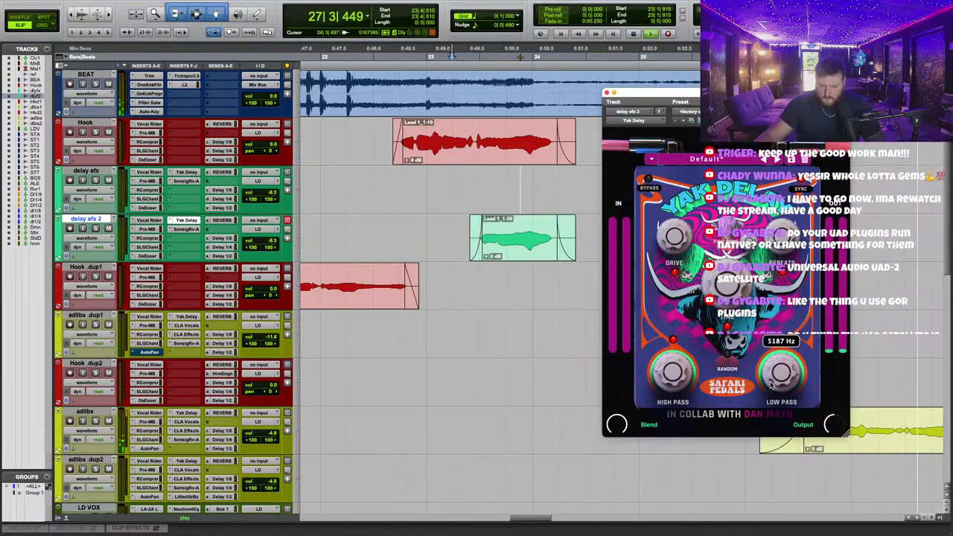
drag(691, 94, 685, 80)
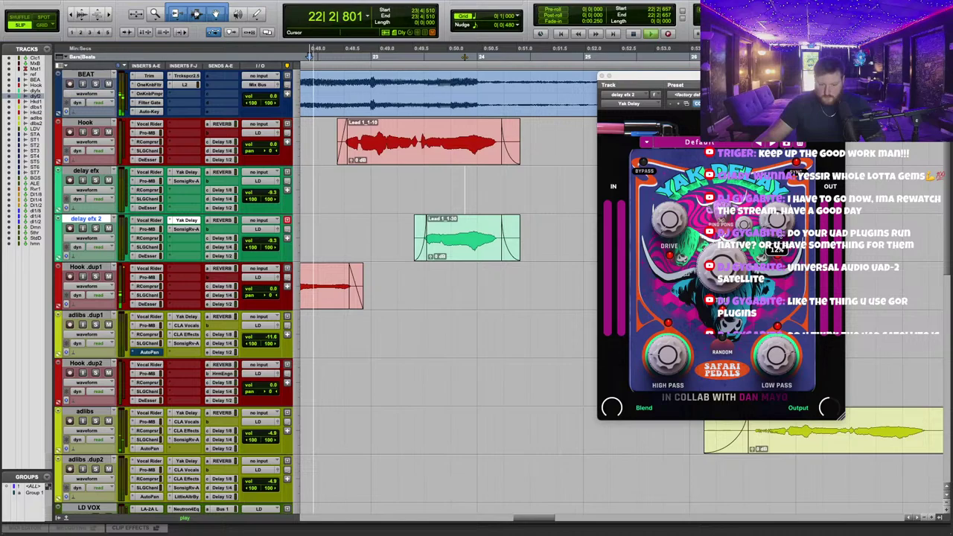
click(796, 215)
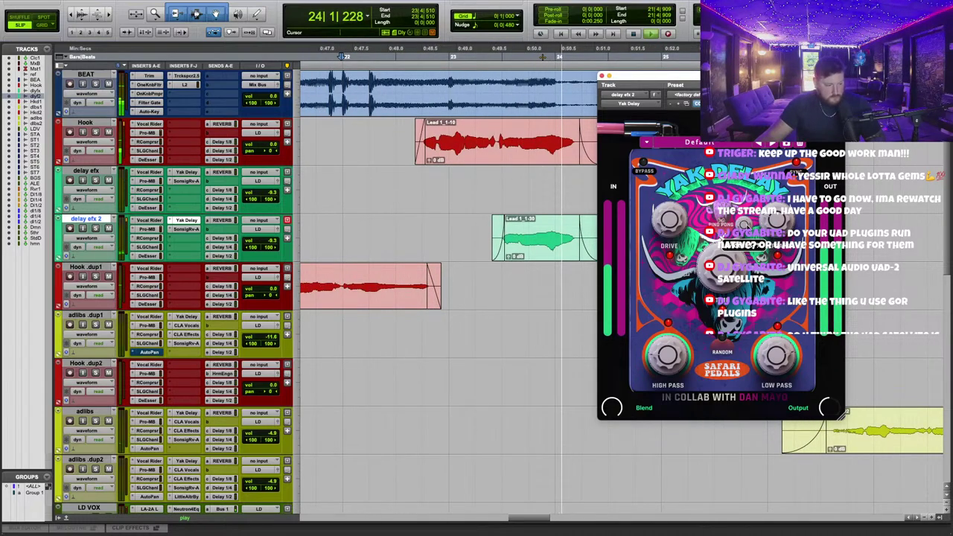
click(311, 58)
click(668, 219)
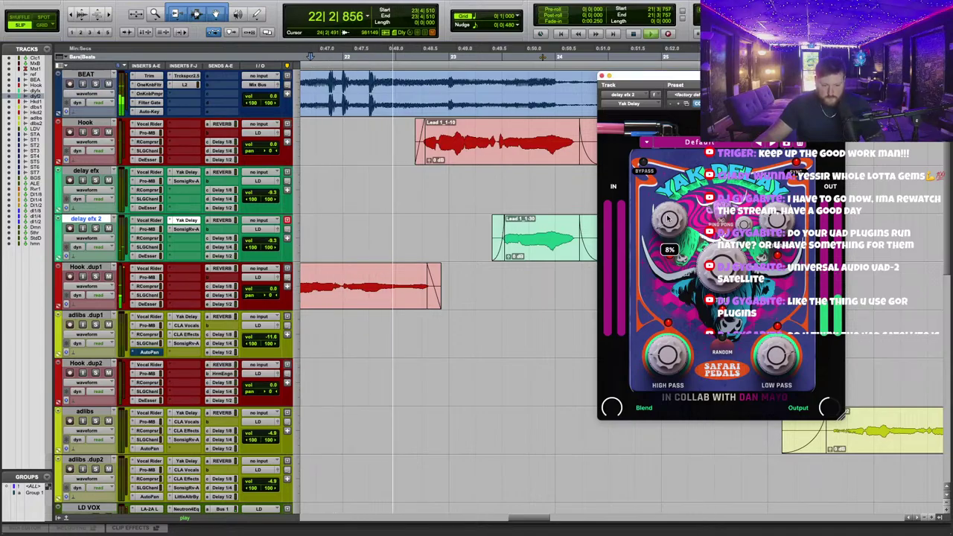
drag(668, 219, 668, 215)
Set the blend of the Sonsig Rev-A reverb on delay efx 2 to about 55%.
click(186, 229)
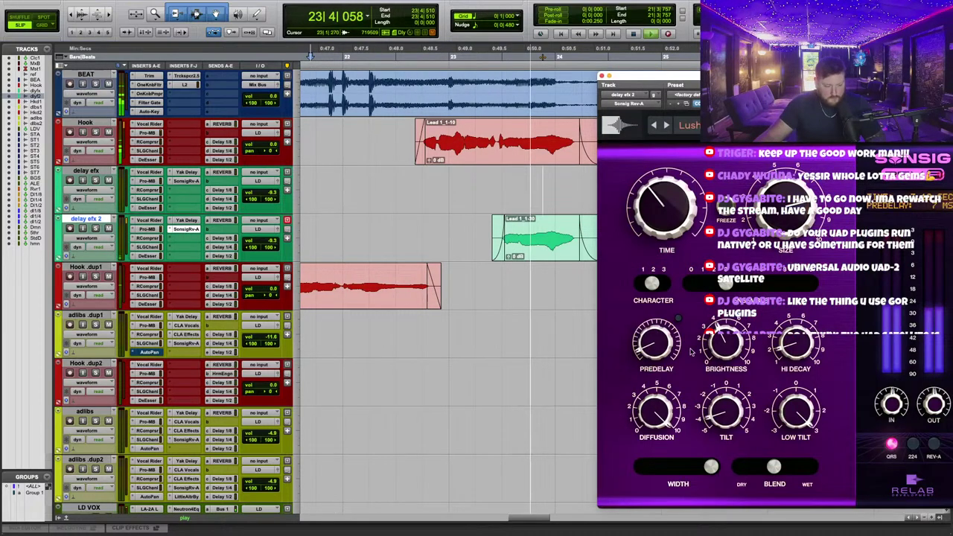
drag(677, 88, 538, 67)
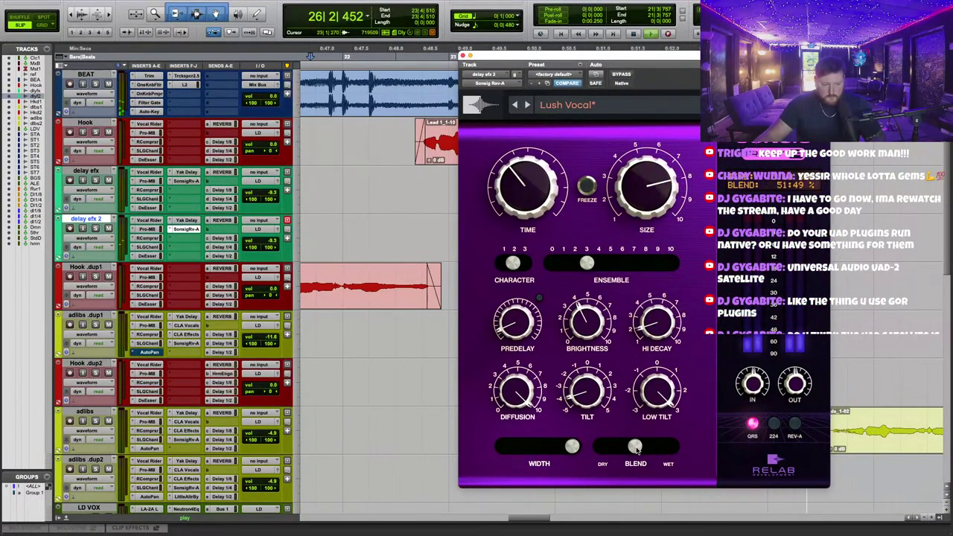
click(326, 57)
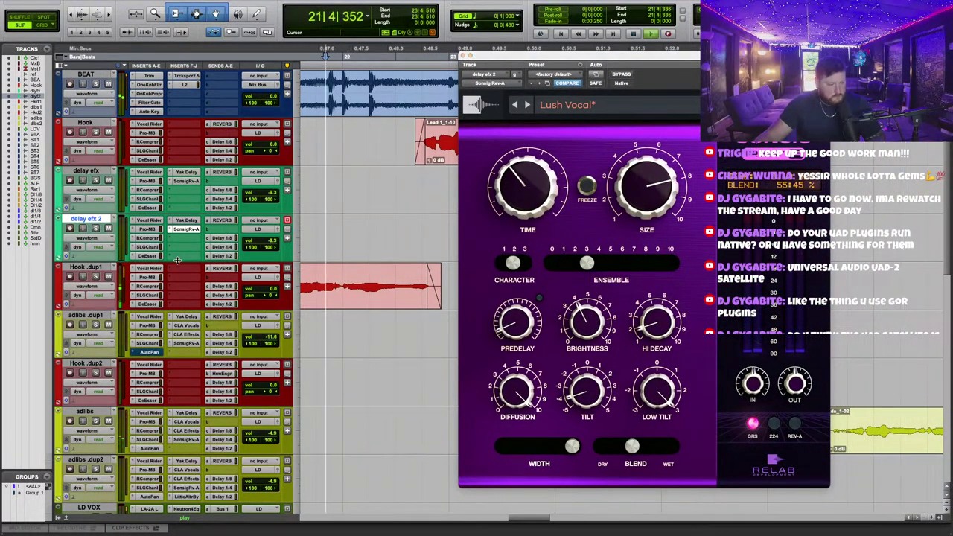
Insert Pro-Q 3 on delay efx 2 and cut about 5.5 dB at 308 Hz and 4.9 dB at 658 Hz.
click(183, 238)
mouse_move(223, 238)
mouse_move(312, 304)
click(412, 332)
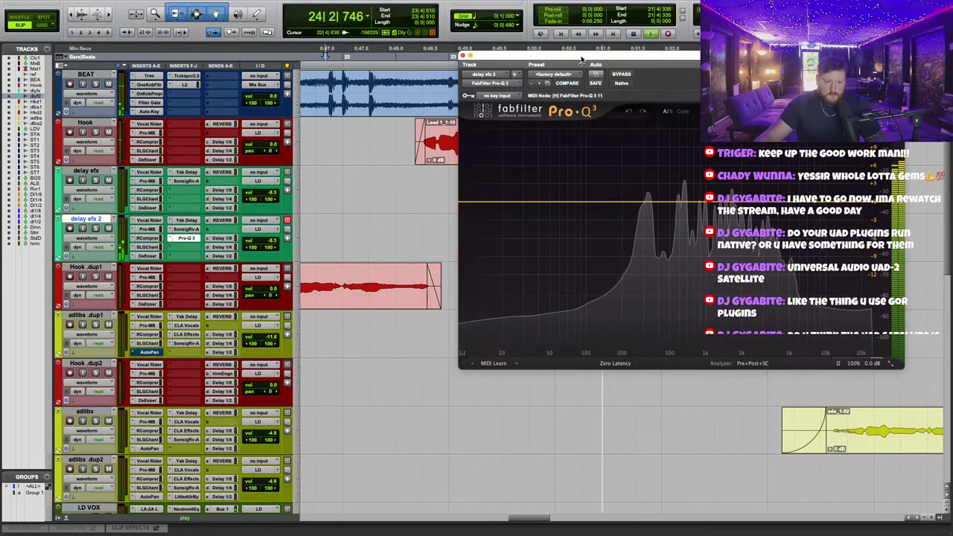
drag(498, 216, 516, 250)
key(space)
key(space)
scroll(515, 238, up, 4)
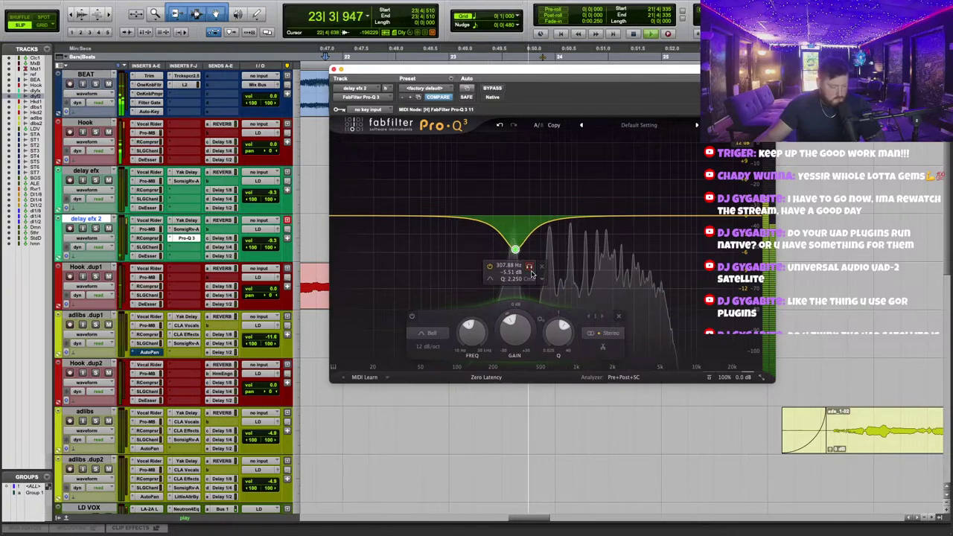
drag(559, 217, 555, 246)
scroll(557, 147, up, 3)
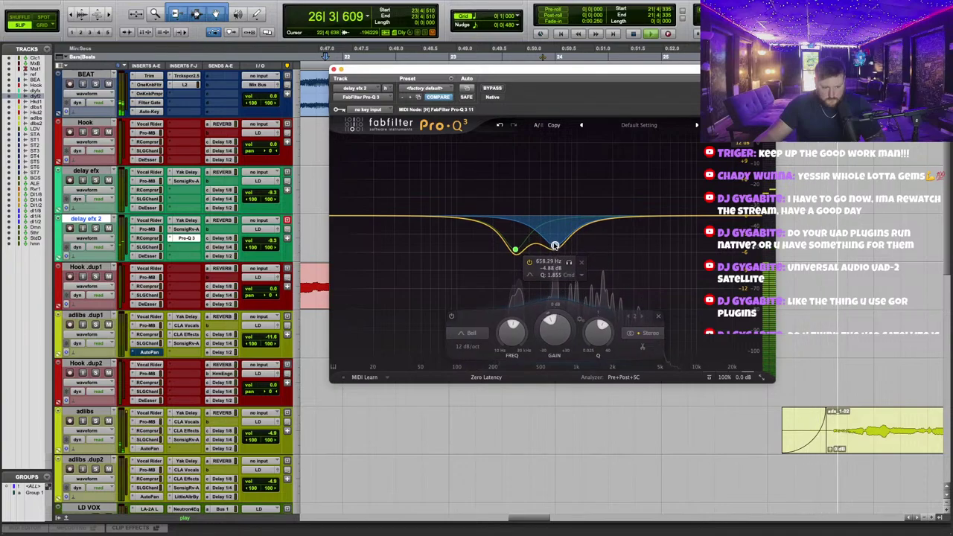
Add a 24 dB/oct low cut at about 179 Hz and set the delay efx 2 volume to -14.5 dB.
click(454, 215)
click(429, 199)
click(451, 210)
drag(455, 217, 488, 236)
scroll(488, 222, up, 1)
scroll(488, 222, up, 1)
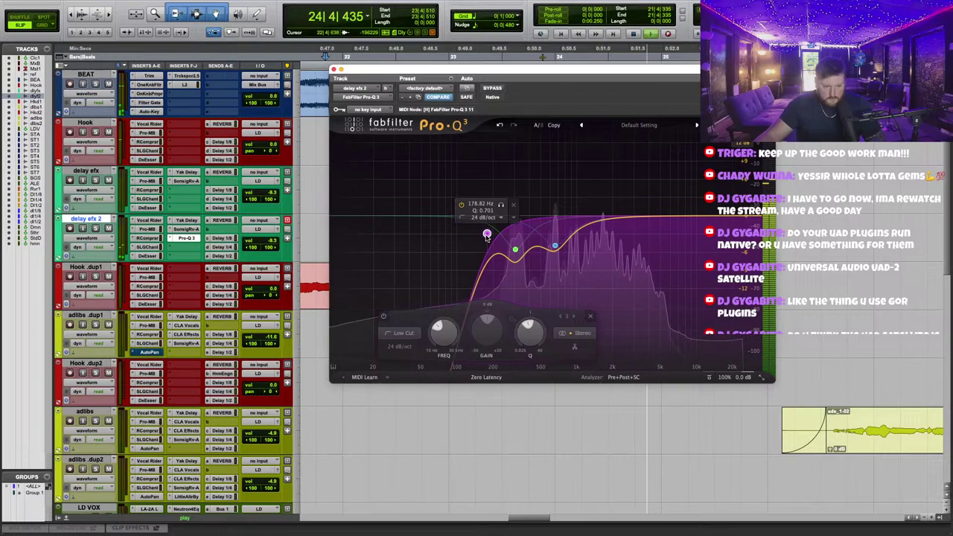
click(333, 69)
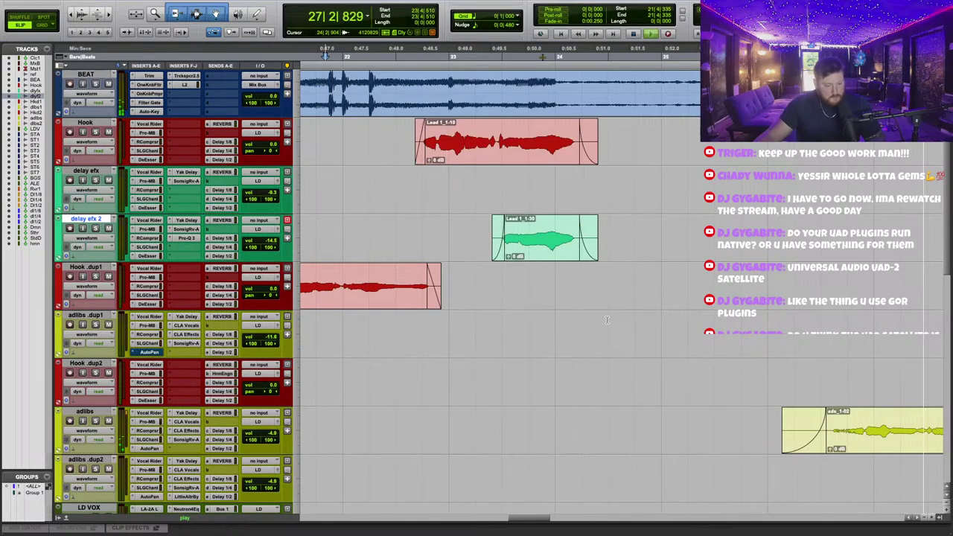
Delete the quiet gap between the two phrases of the ads_1-02 clip on the adlibs track, from about bar 28 to 29.
scroll(605, 322, down, 2)
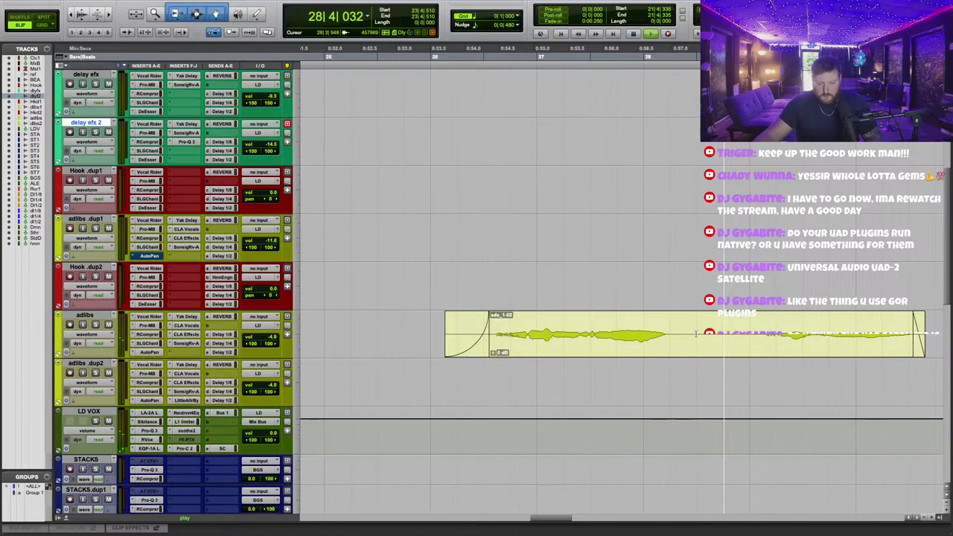
drag(677, 325, 760, 325)
key(Delete)
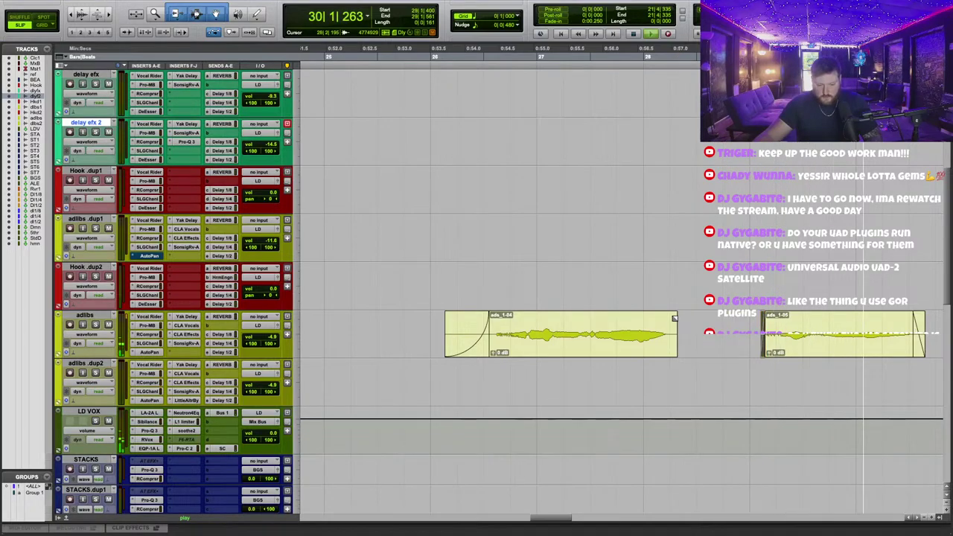
Play from bar 28 and duplicate the Hook track once without its active playlist.
scroll(640, 346, up, 6)
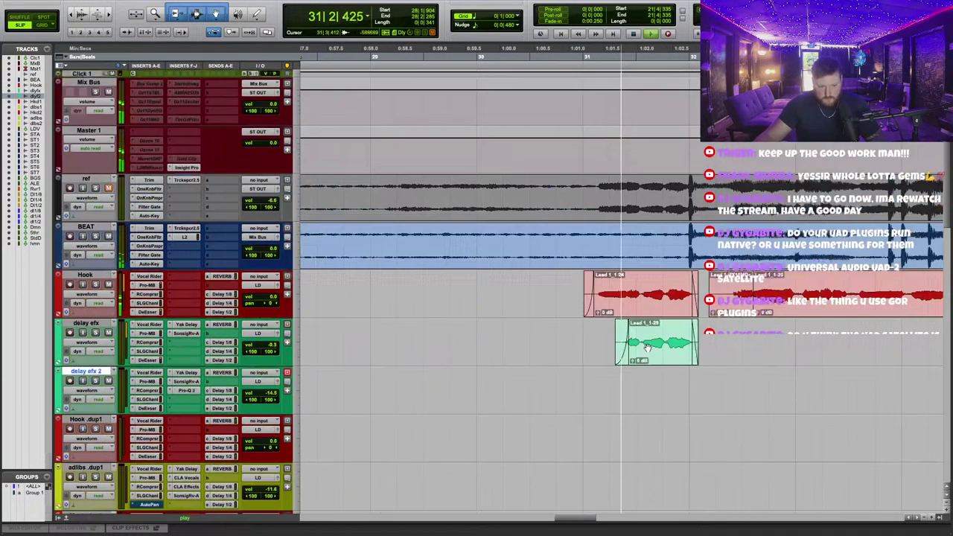
click(321, 56)
scroll(556, 301, down, 1)
right_click(86, 266)
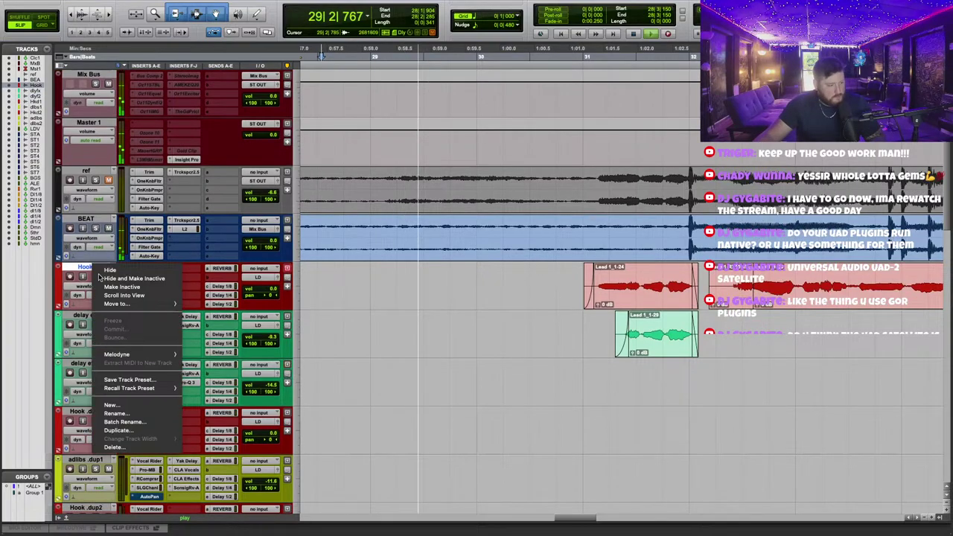
click(112, 431)
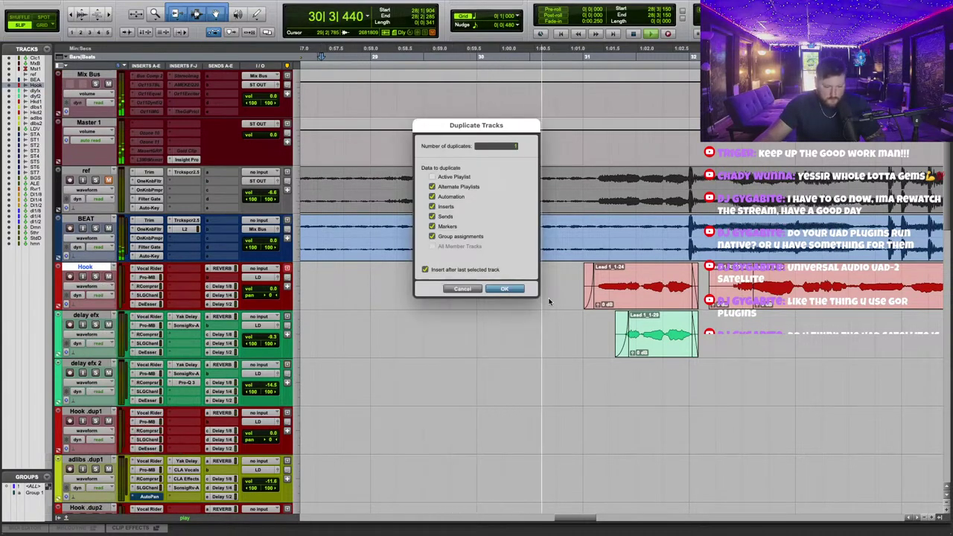
click(507, 289)
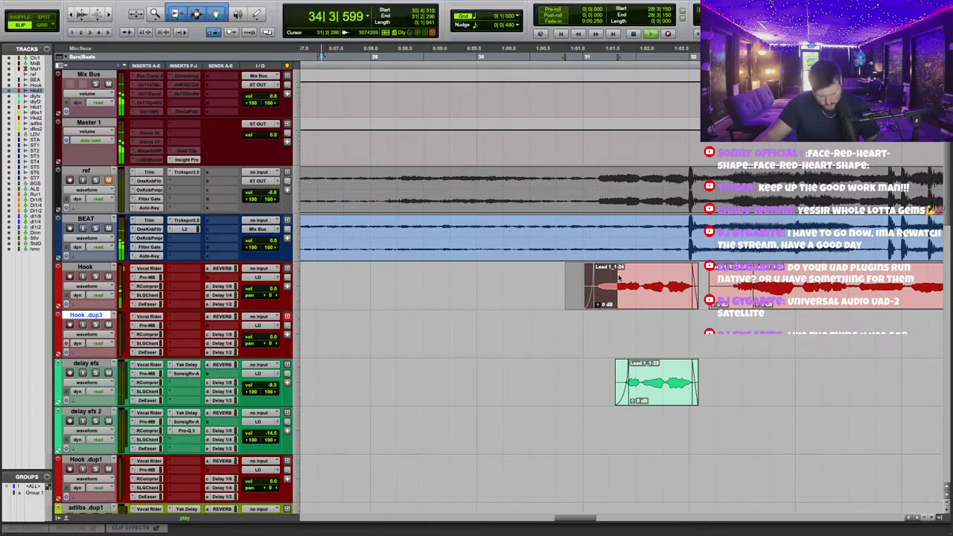
Copy the opening of the Lead 1_1-24 clip near bar 31 onto the new Hook .dup3 track.
key(semicolon)
key(ctrl+v)
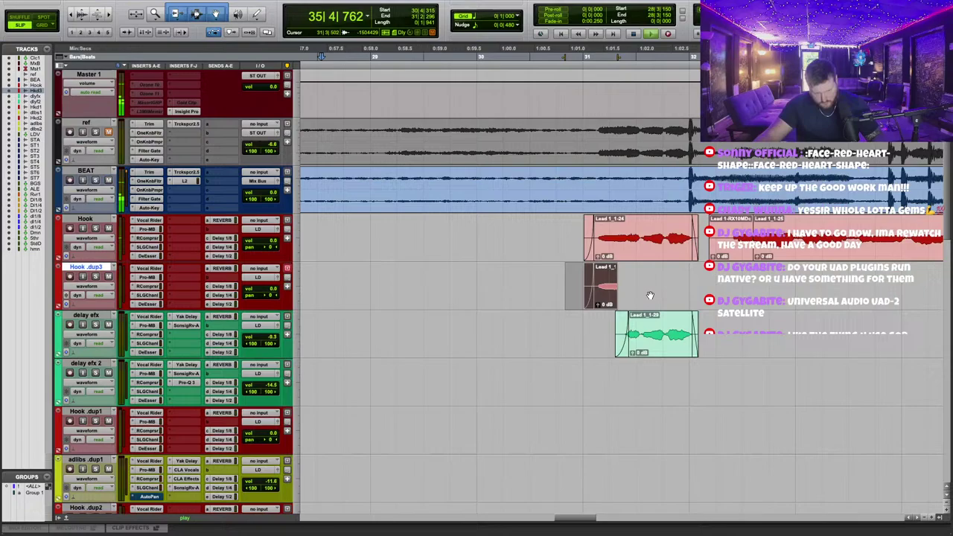
scroll(648, 297, down, 2)
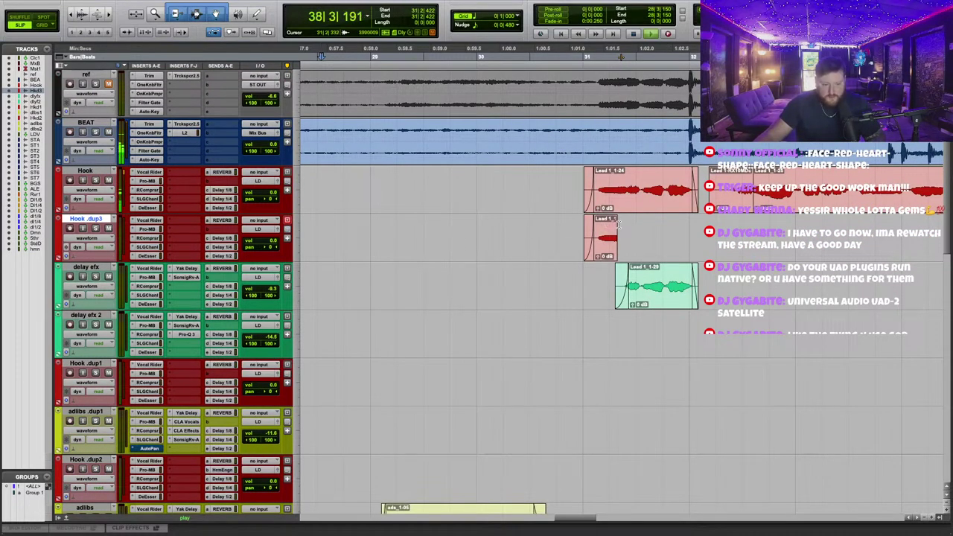
Render a reversed D-Verb large hall with a 13.7 sec decay over the copied vocal opening and its lead-in on Hook .dup3.
mouse_move(294, 5)
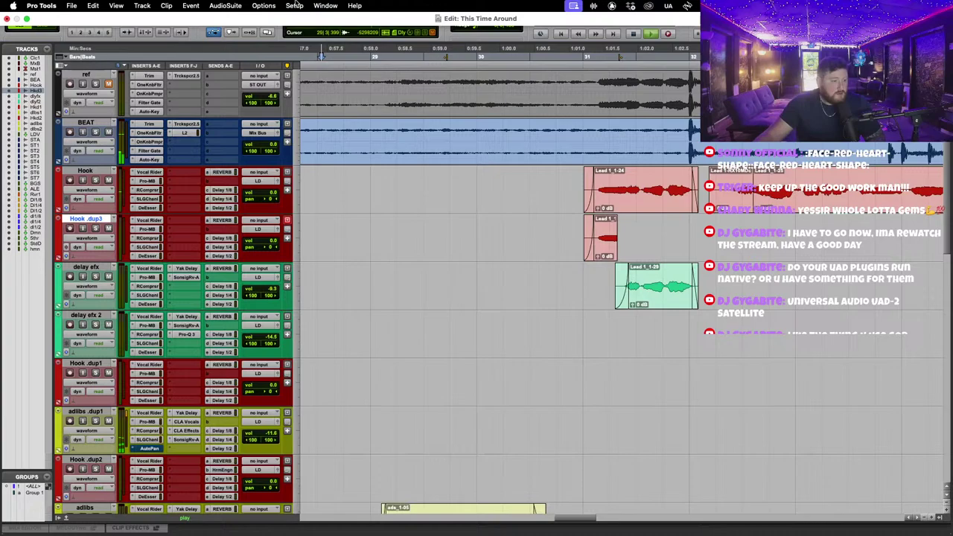
click(262, 6)
mouse_move(232, 7)
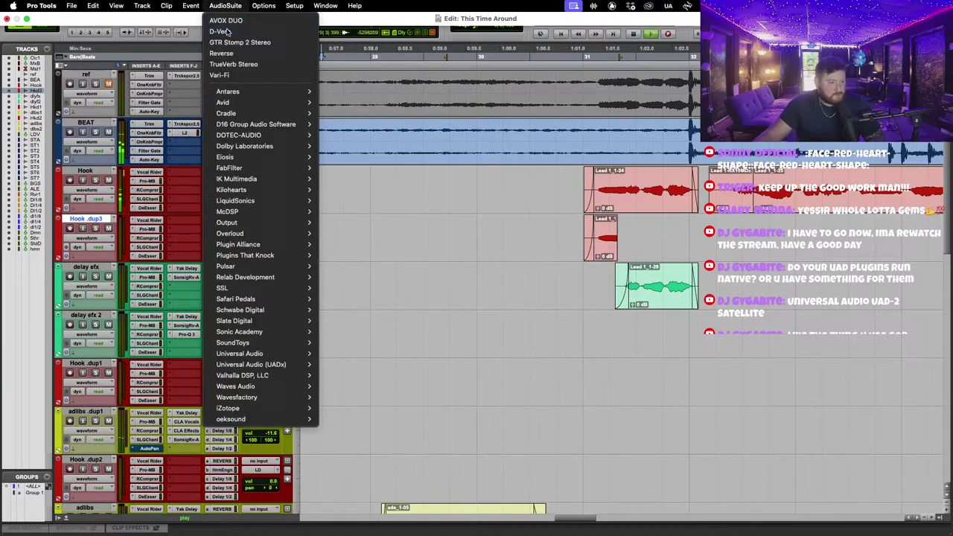
click(228, 31)
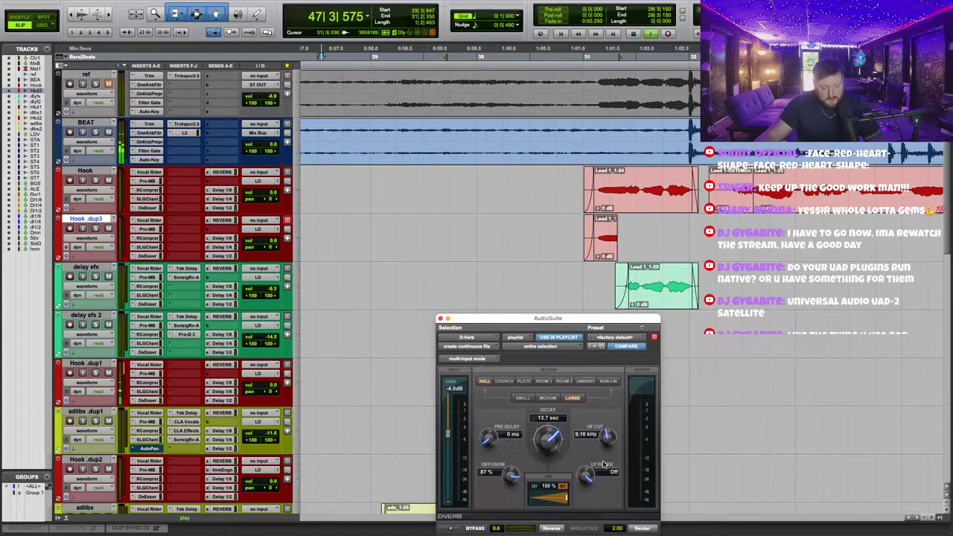
click(551, 528)
click(440, 318)
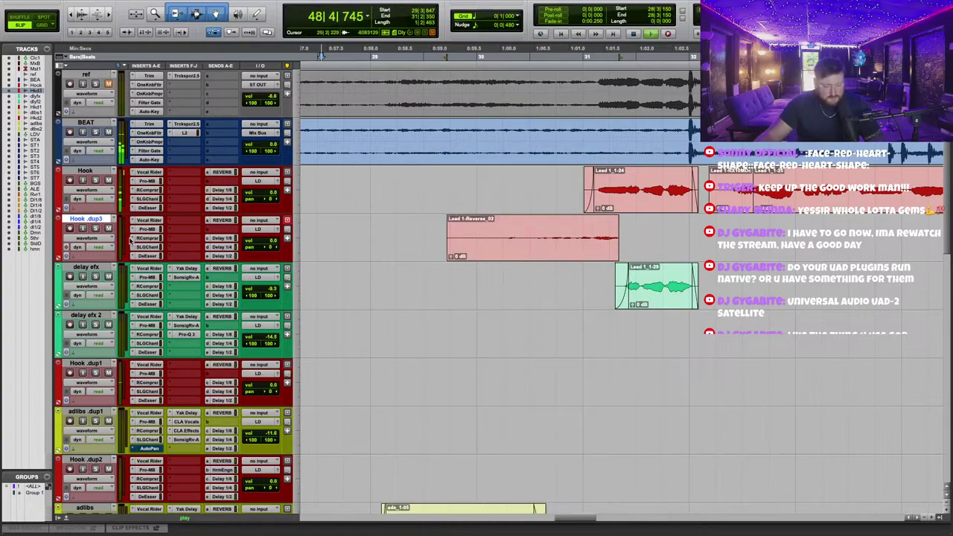
Rename the Hook .dup3 track to RR and change its track colour to dark green.
double_click(91, 219)
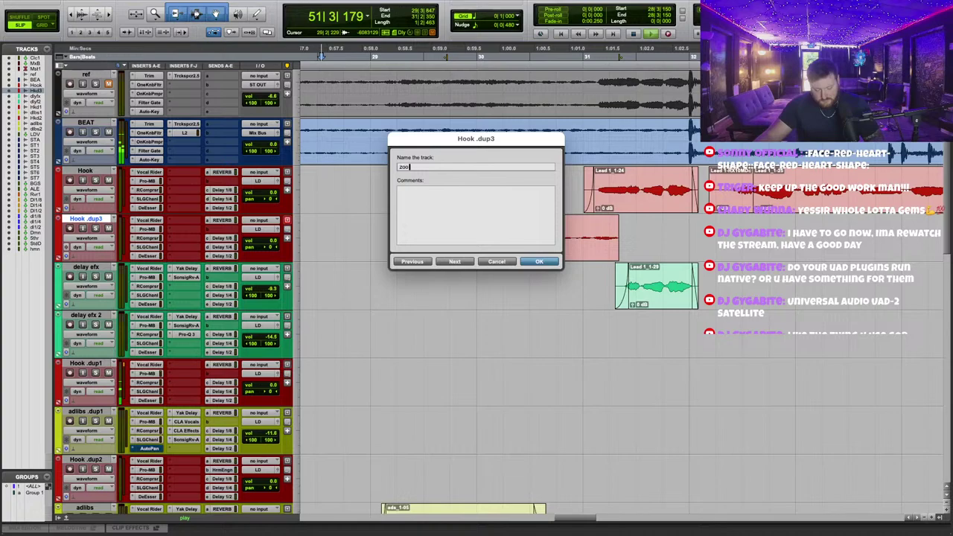
key(Return)
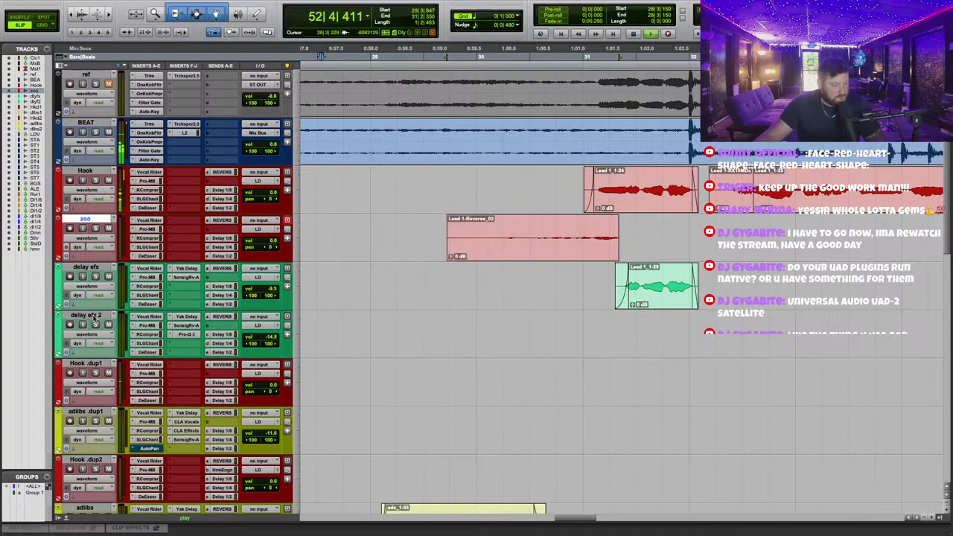
double_click(95, 221)
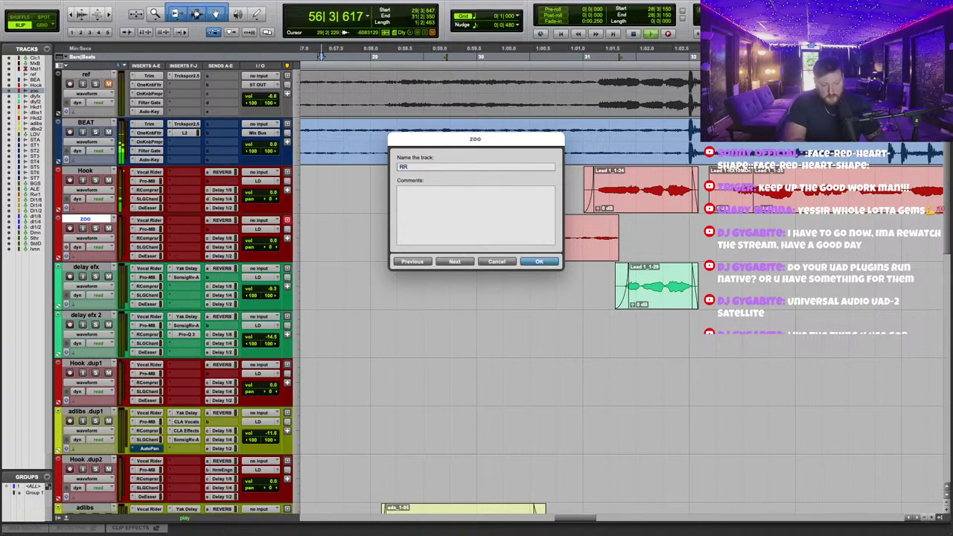
key(Return)
double_click(59, 236)
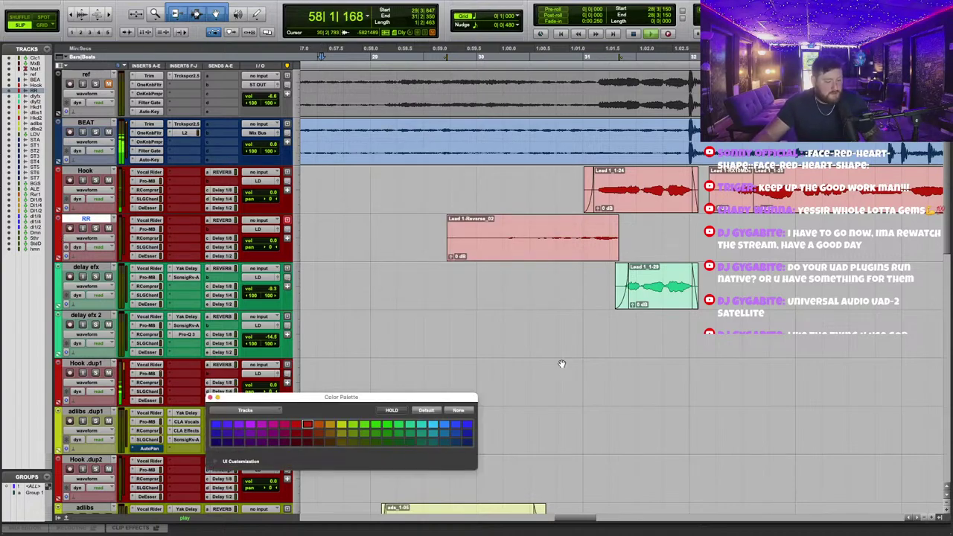
click(424, 443)
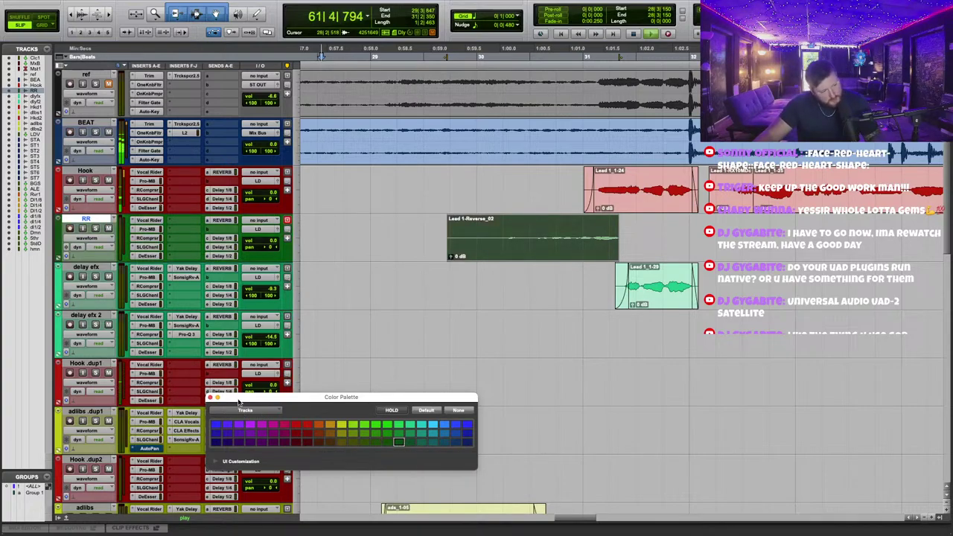
click(209, 399)
click(476, 331)
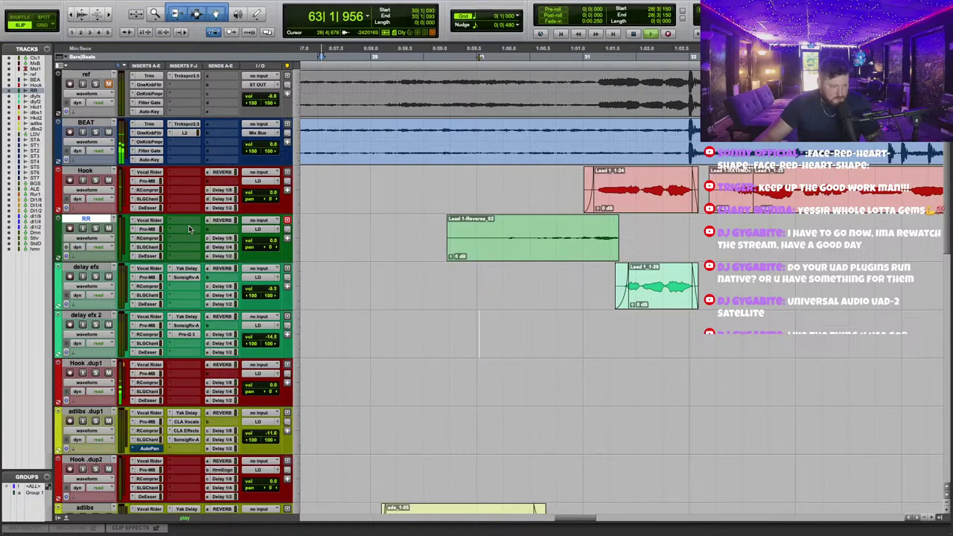
Insert the AVOX DUO doubler on the RR track and set its vocal range to Baritone/Bass.
click(183, 222)
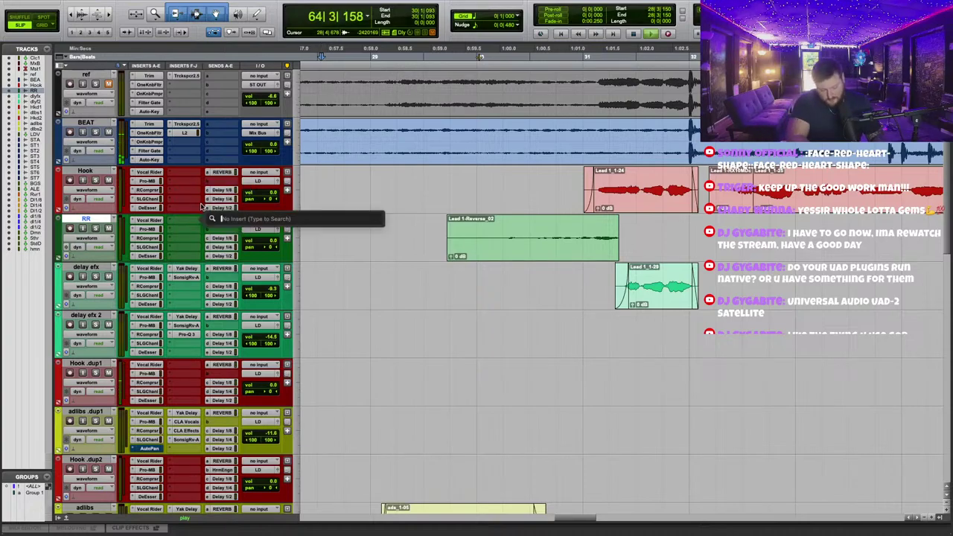
text(duo)
key(Return)
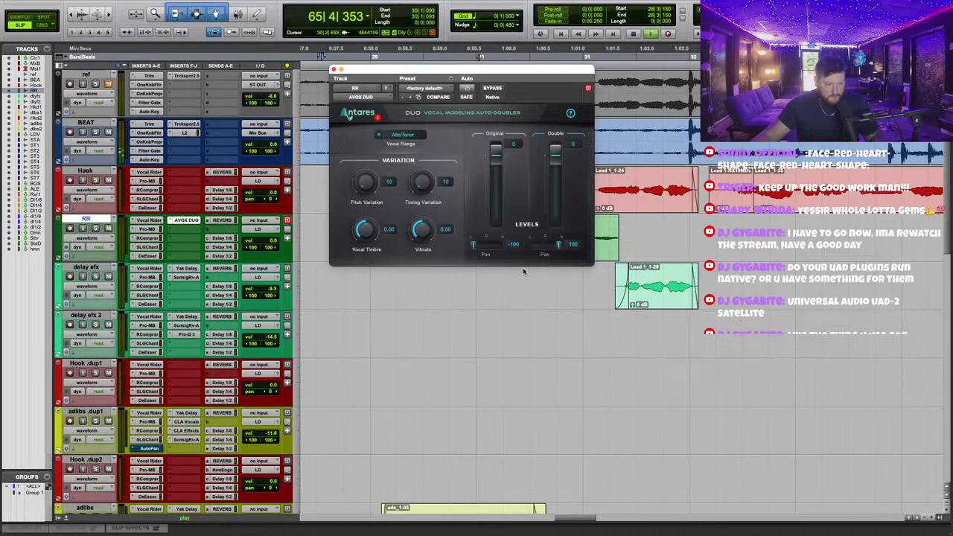
click(420, 135)
click(408, 161)
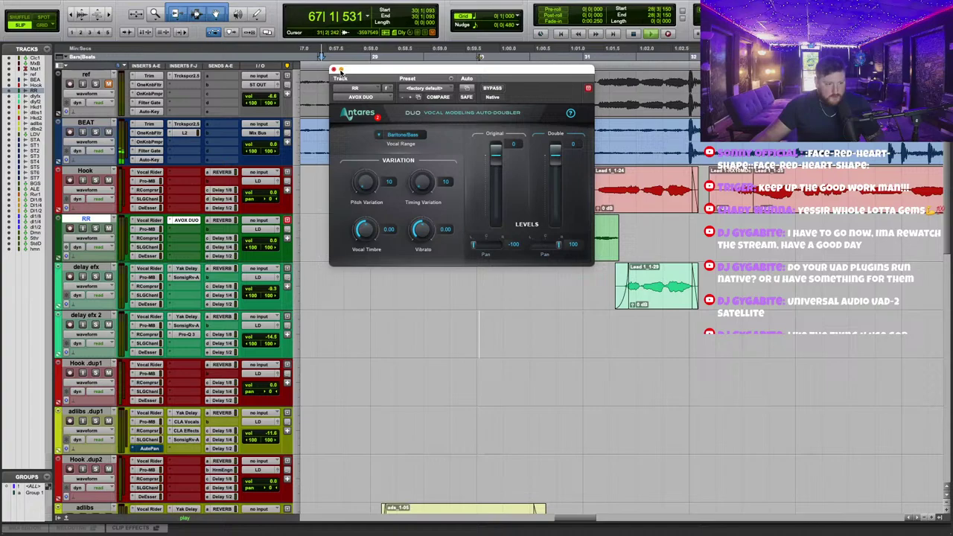
click(334, 69)
Add a fade-in to the Lead 1-Reverse_02 clip on the RR track, from its start to about 30|2.
key(space)
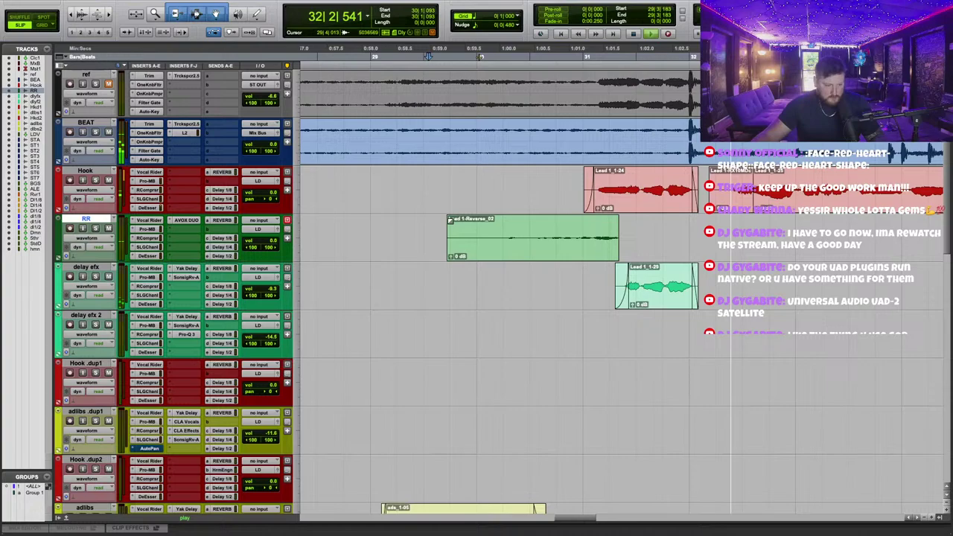
drag(450, 222, 508, 225)
click(177, 229)
text(auto)
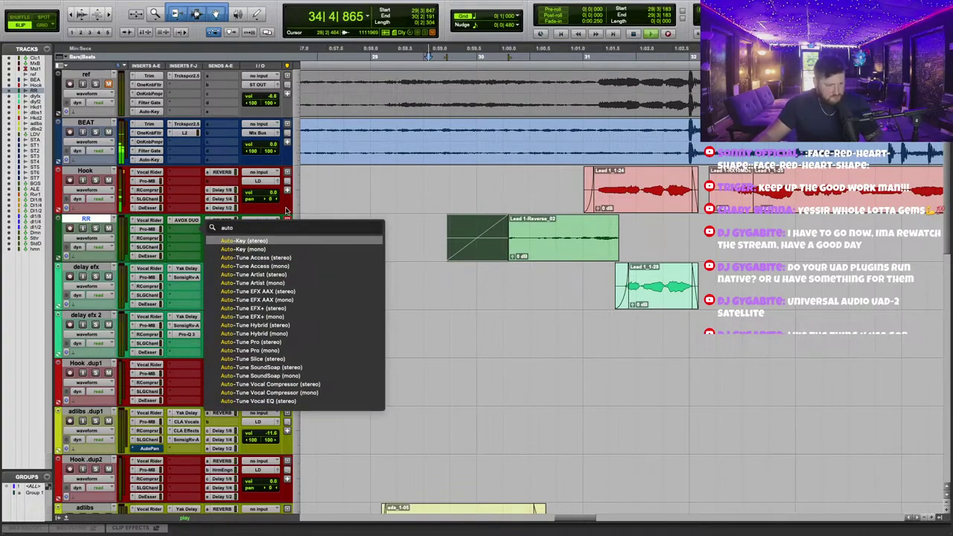
click(316, 209)
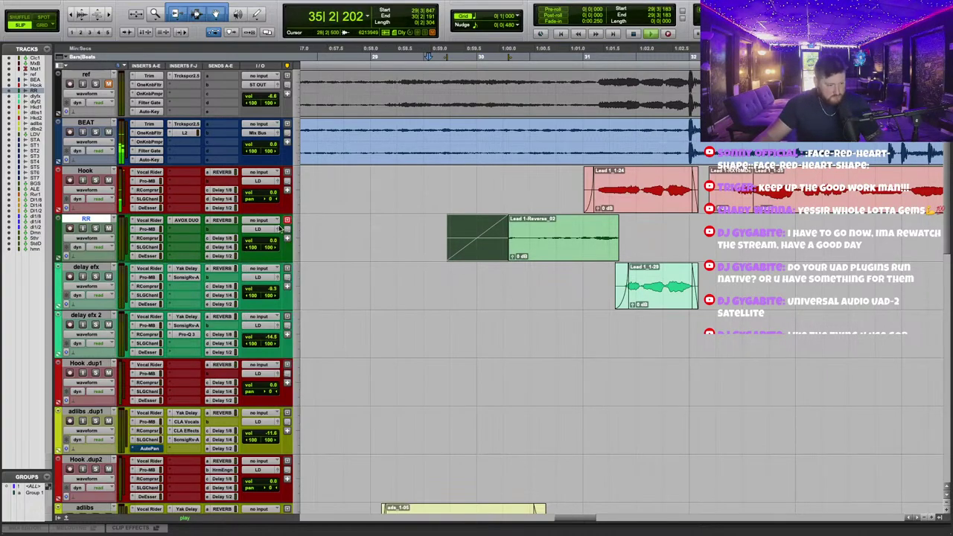
Insert a mono/stereo AutoPan ahead of AVOX DUO on the RR track, accepting the change to the following plug-ins.
click(188, 222)
text(auto)
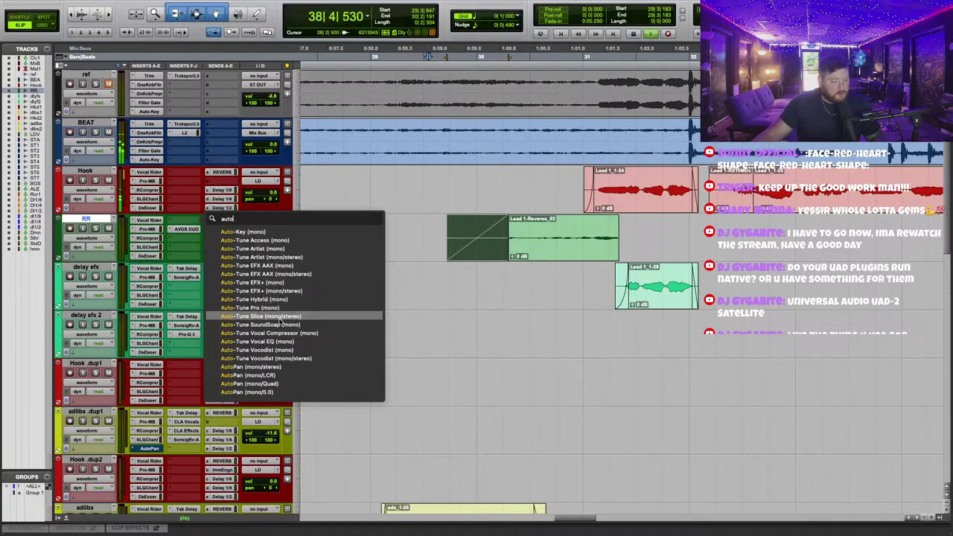
click(281, 359)
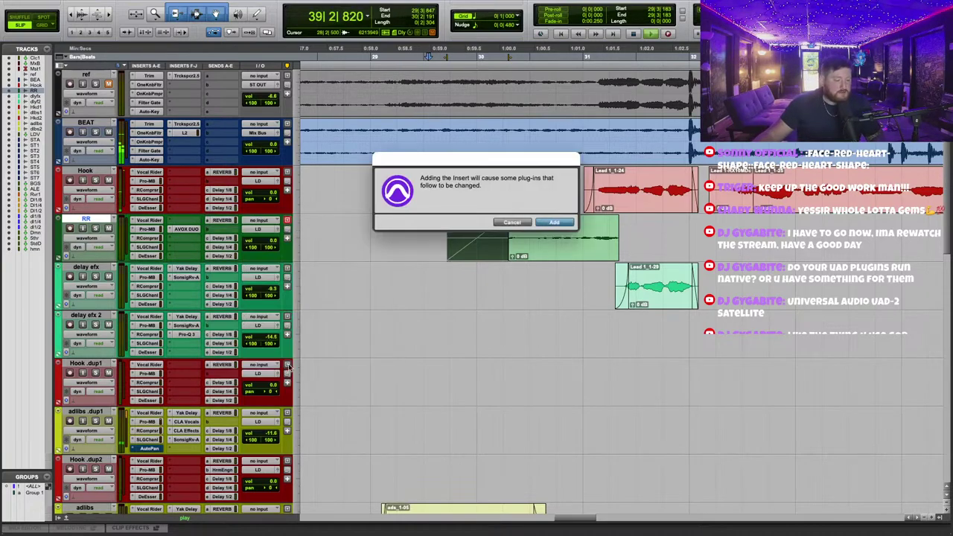
click(564, 224)
drag(573, 92, 594, 269)
Play from about bar 29 while trying AutoPan's tempo-linked rate at 2 beats, and settle on 1/4 note.
click(377, 47)
scroll(521, 223, down, 1)
key(space)
key(space)
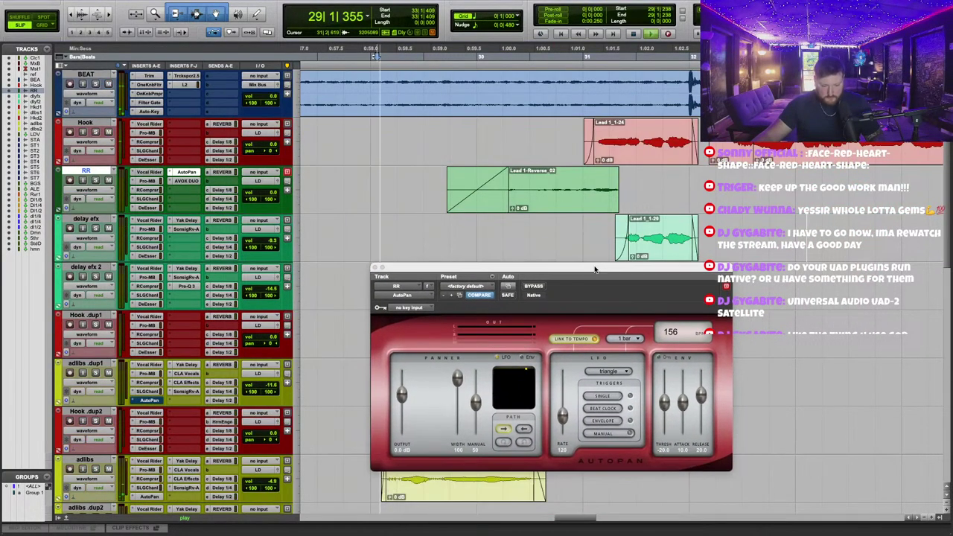
click(625, 338)
click(629, 388)
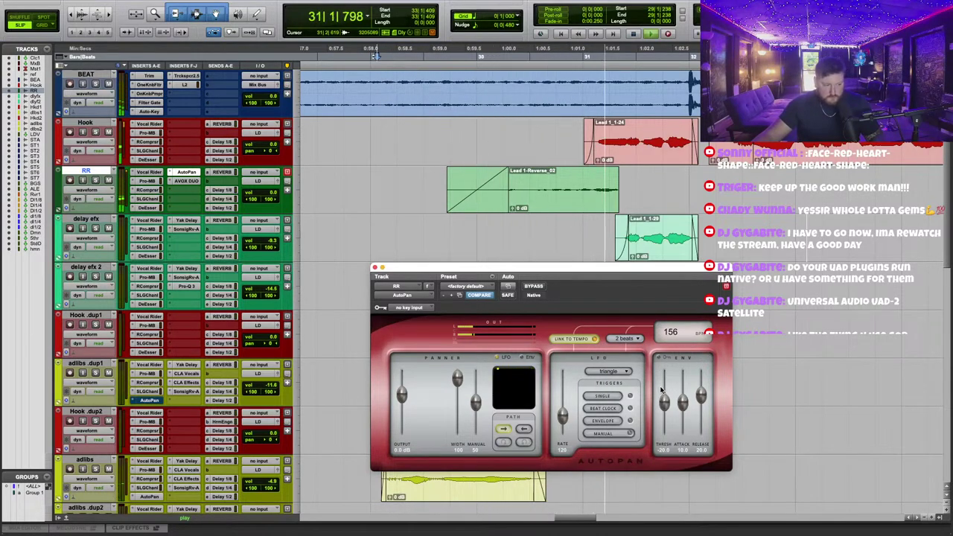
click(636, 339)
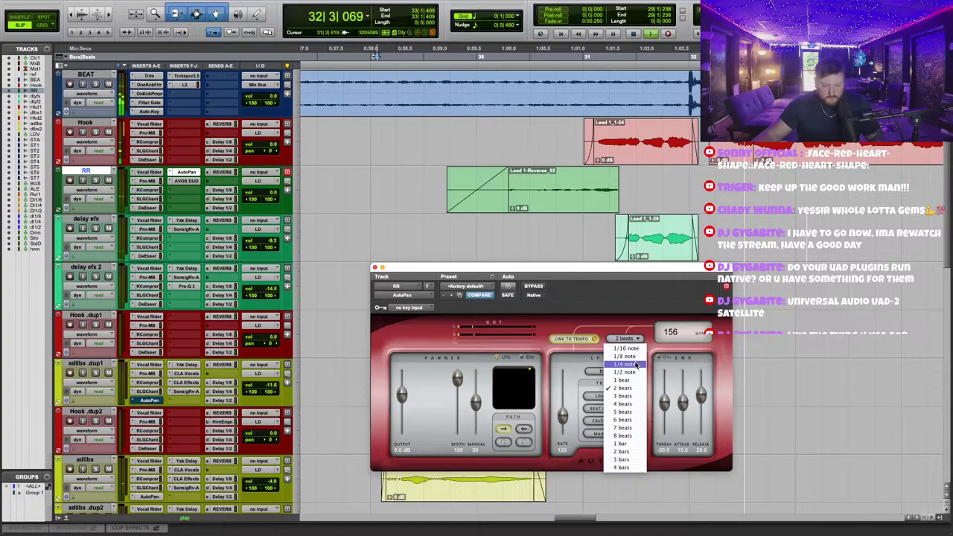
click(631, 396)
click(395, 72)
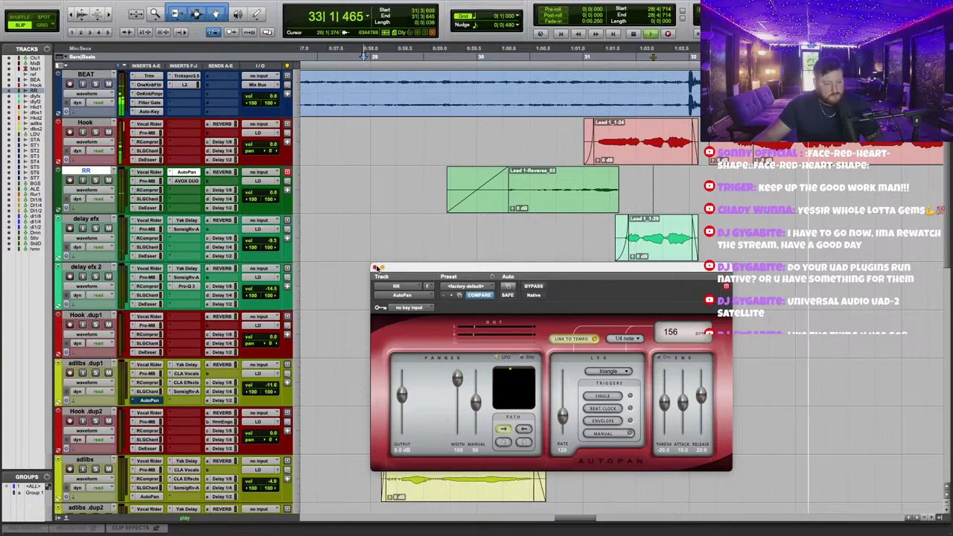
click(375, 266)
key(space)
Switch to Grid mode and delete the BEAT section from 31|3 up to bar 32.
click(46, 26)
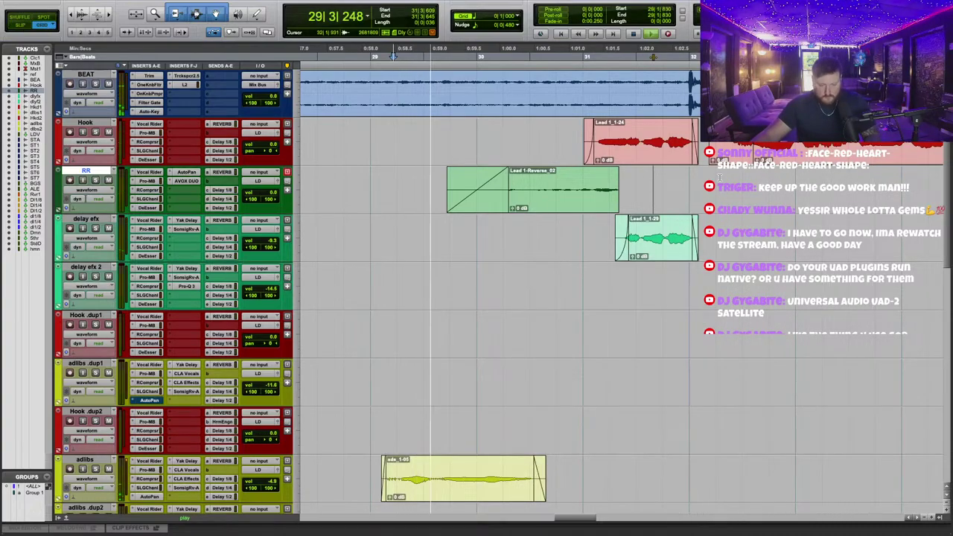
drag(638, 88, 688, 91)
key(Delete)
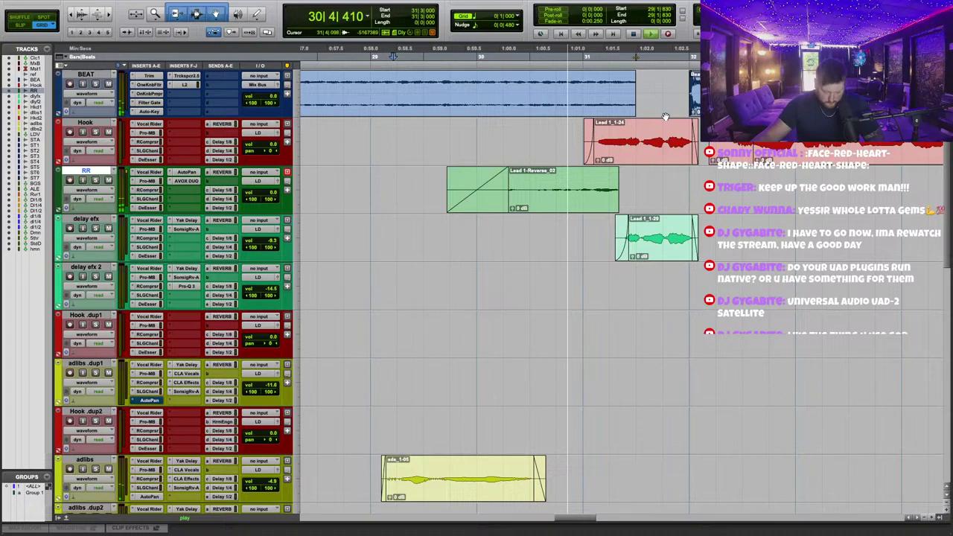
Trim the end of the BEAT clip before the gap back to 31|2 and add a very short fade-out there.
key(t)
scroll(666, 121, right, 8)
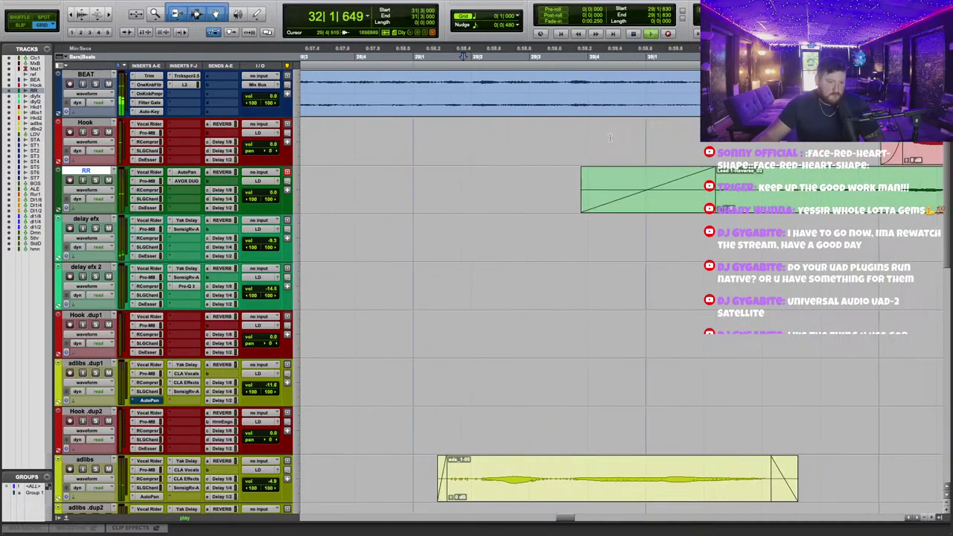
scroll(446, 59, left, 2)
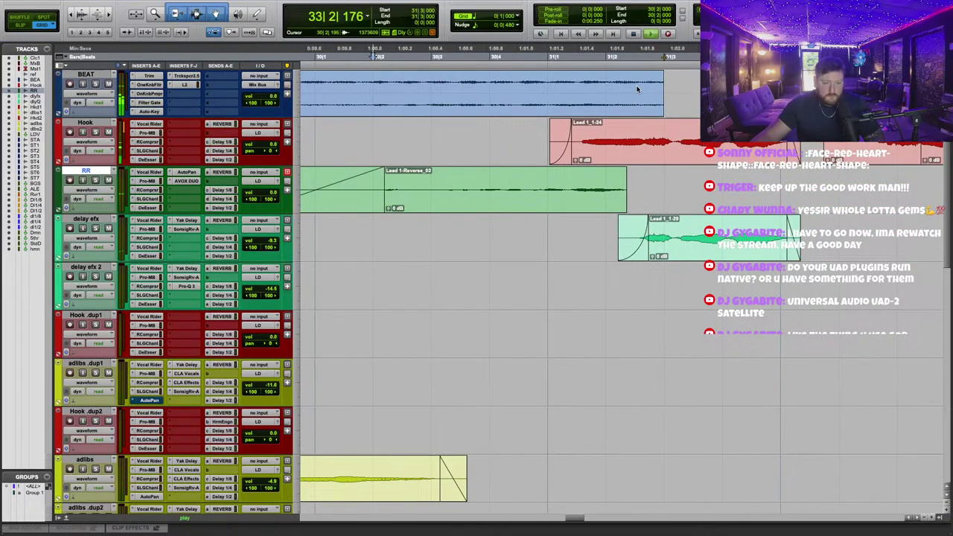
click(640, 93)
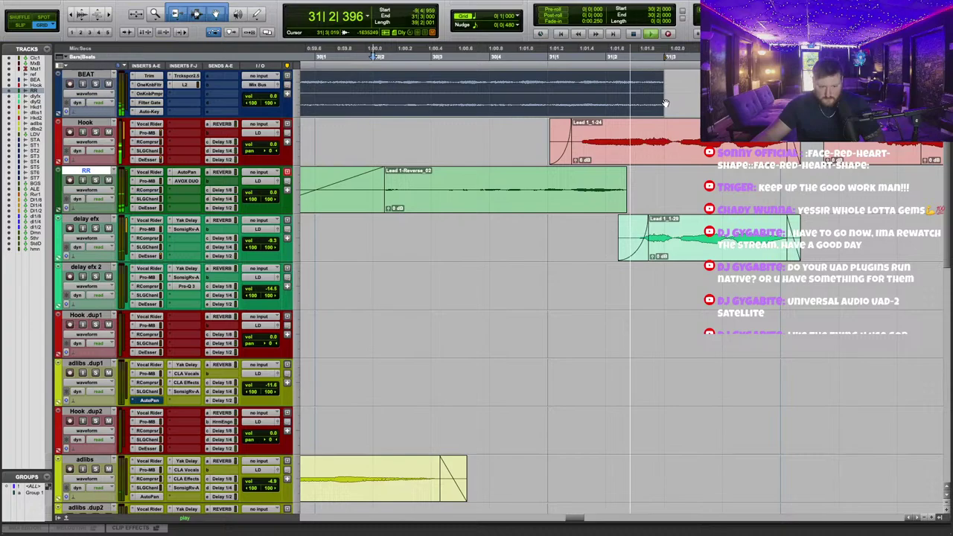
drag(662, 96, 605, 96)
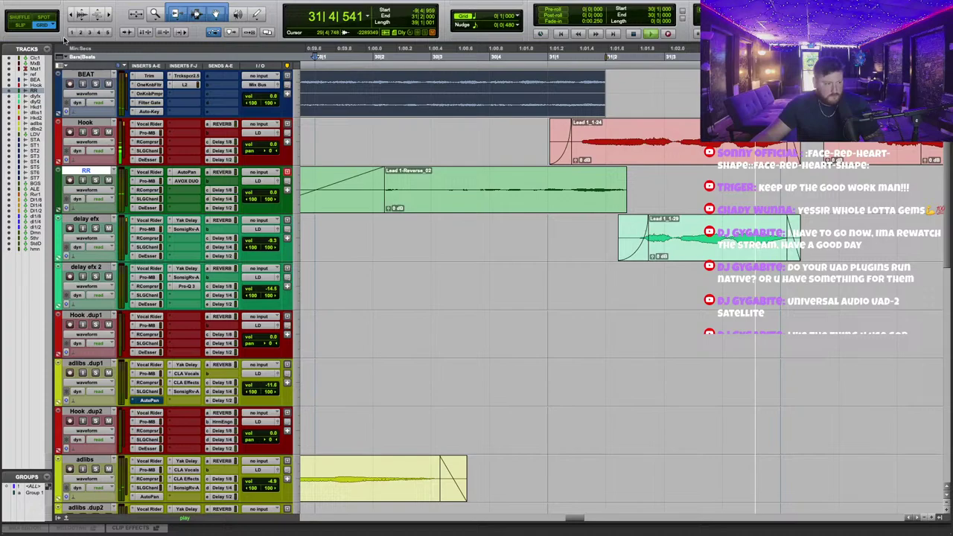
key(F3)
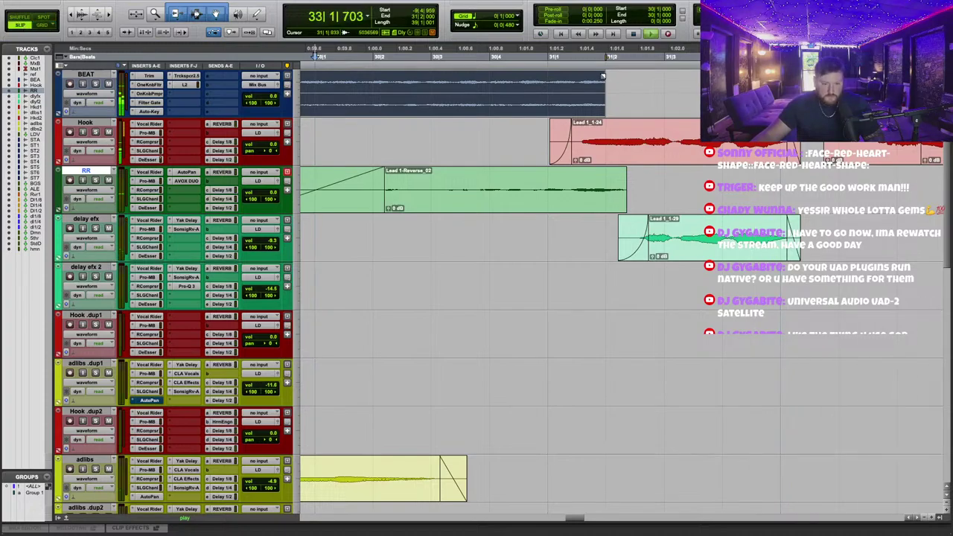
click(601, 76)
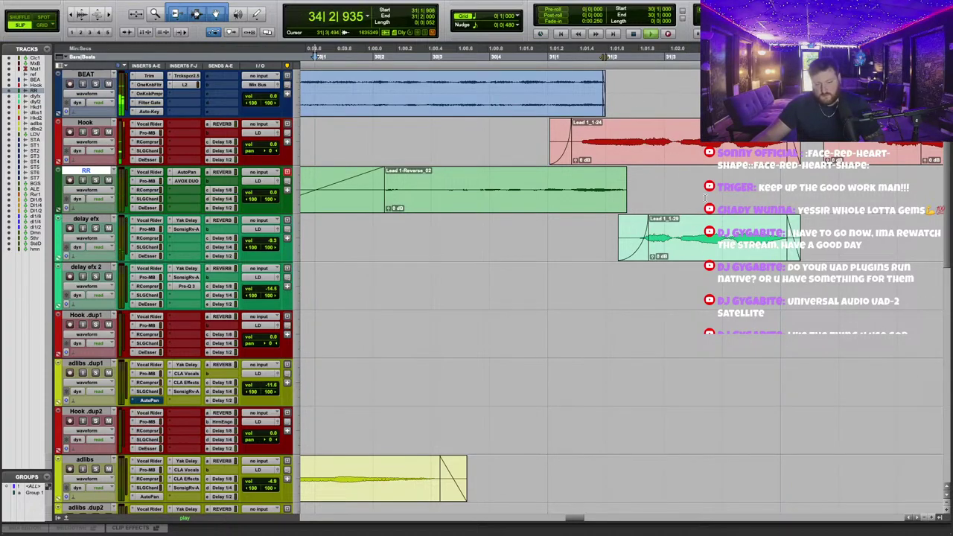
Raise the volume of the adlibs .dup2 track slightly and check the ad-lib clip around bar 35.
scroll(681, 255, down, 5)
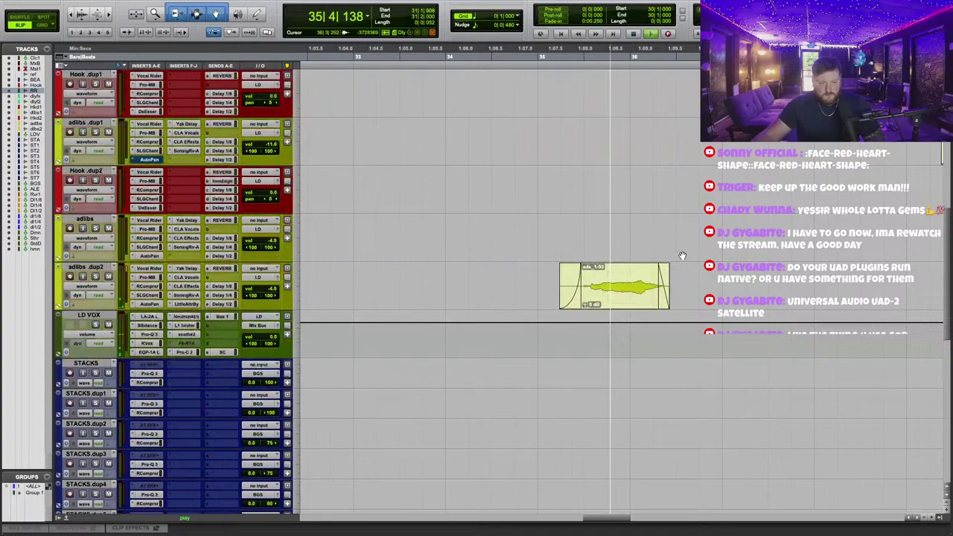
drag(392, 234, 396, 234)
scroll(598, 265, right, 1)
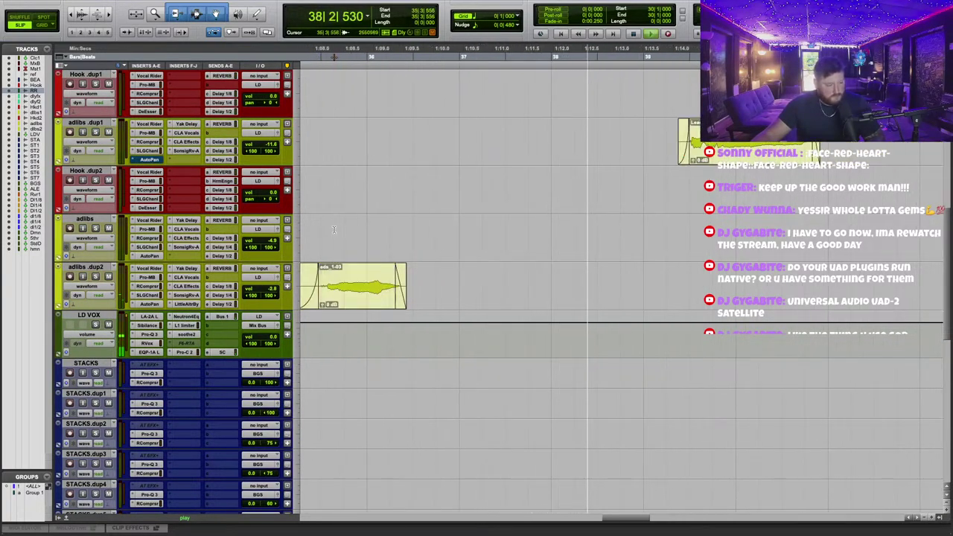
scroll(372, 253, left, 5)
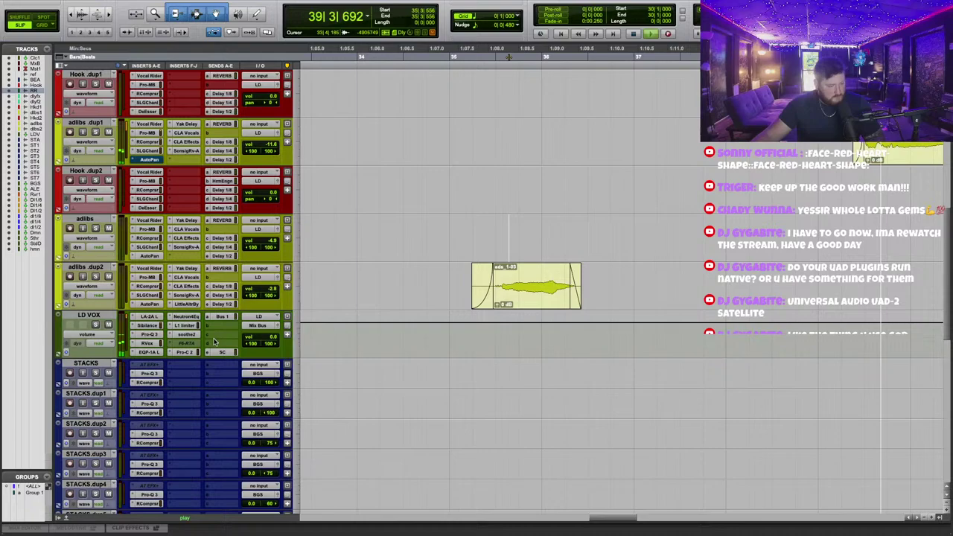
Add light compression in RVox on the LD VOX track, with Comp at about -0.9.
click(149, 343)
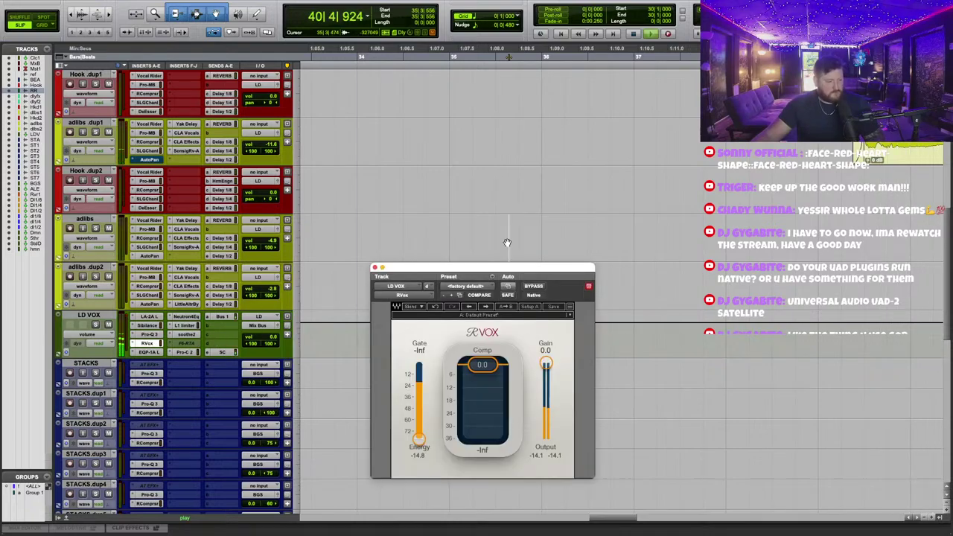
drag(528, 270, 595, 153)
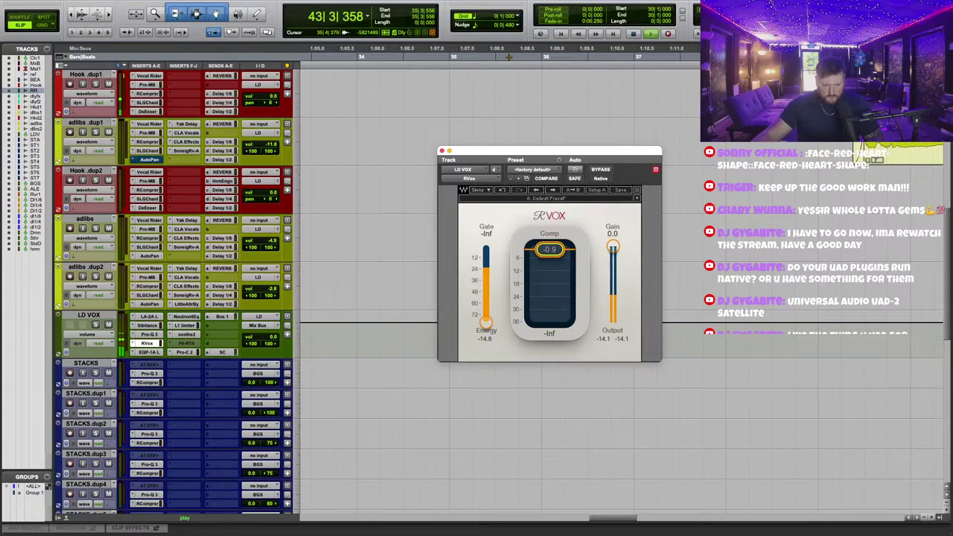
click(442, 151)
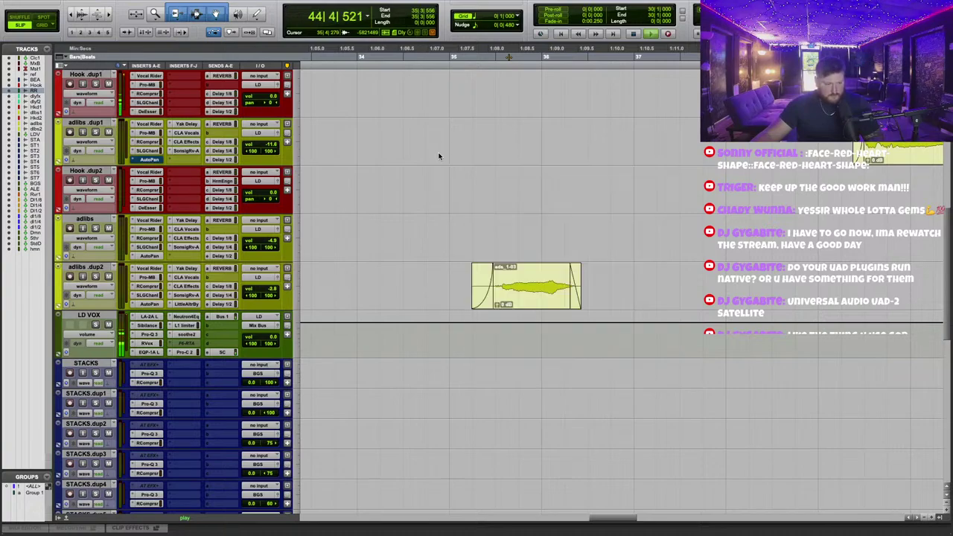
Route the LD VOX and BGS VOX outputs to a new stereo aux input track named ALL VOX.
scroll(279, 246, down, 3)
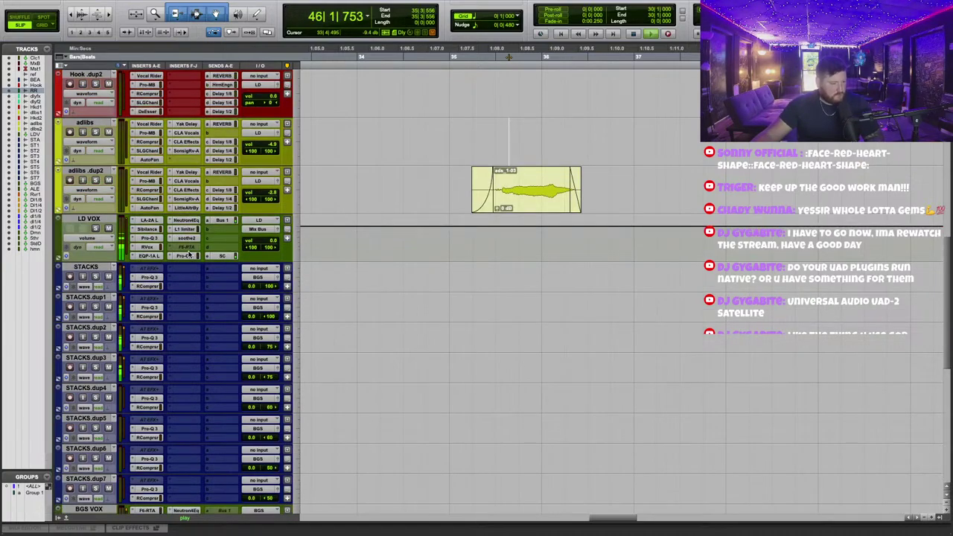
click(88, 221)
scroll(143, 259, down, 5)
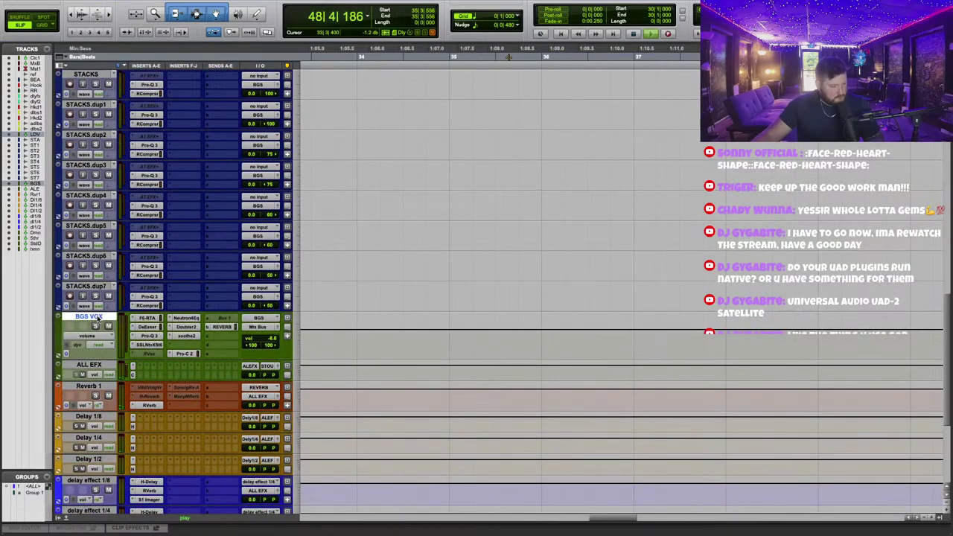
click(262, 333)
click(279, 361)
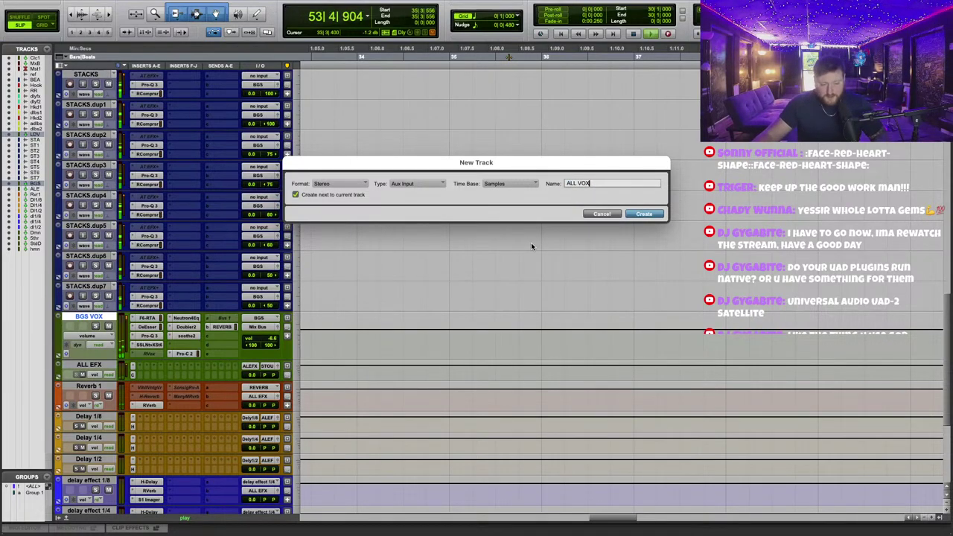
click(653, 216)
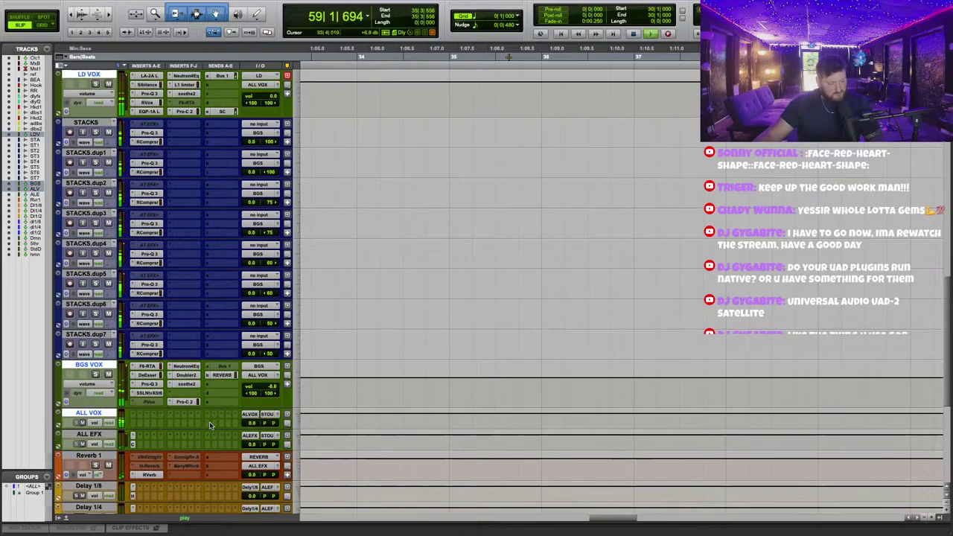
Send the ALL VOX track's output to the Mix Bus and enlarge the track's height to show its insert slots.
click(255, 416)
click(316, 398)
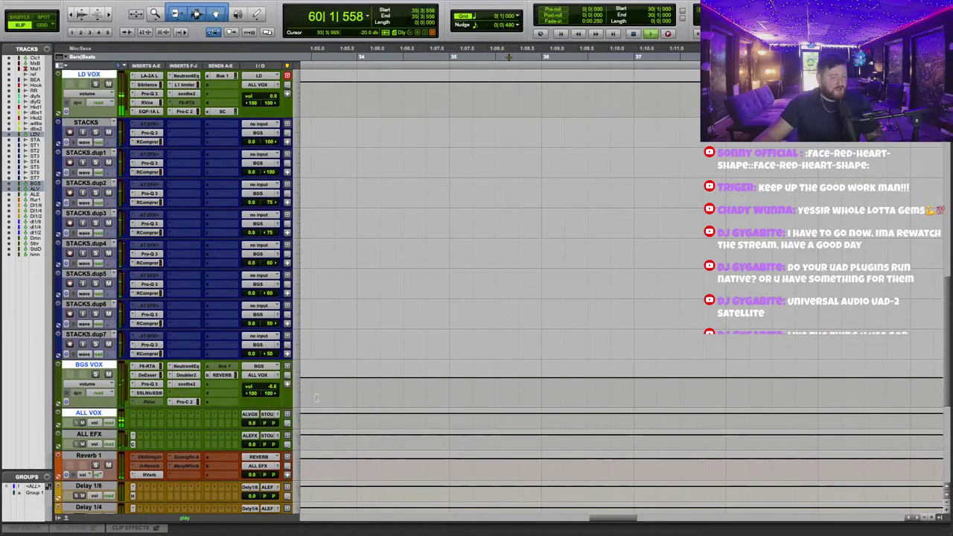
click(265, 419)
mouse_move(286, 423)
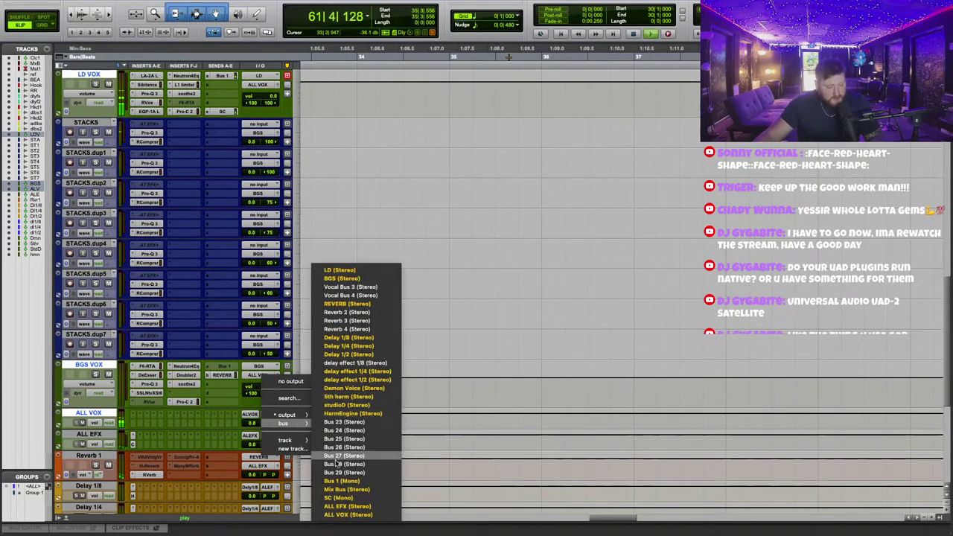
click(346, 489)
drag(148, 430, 162, 485)
scroll(172, 338, down, 3)
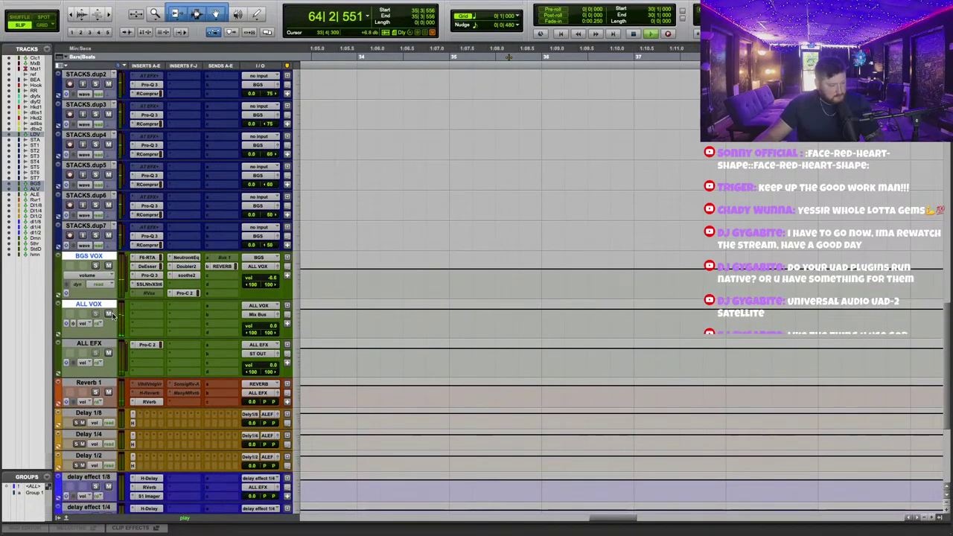
Insert the stereo FabFilter Pro-Q 3 in the first insert slot of the ALL VOX track.
click(149, 303)
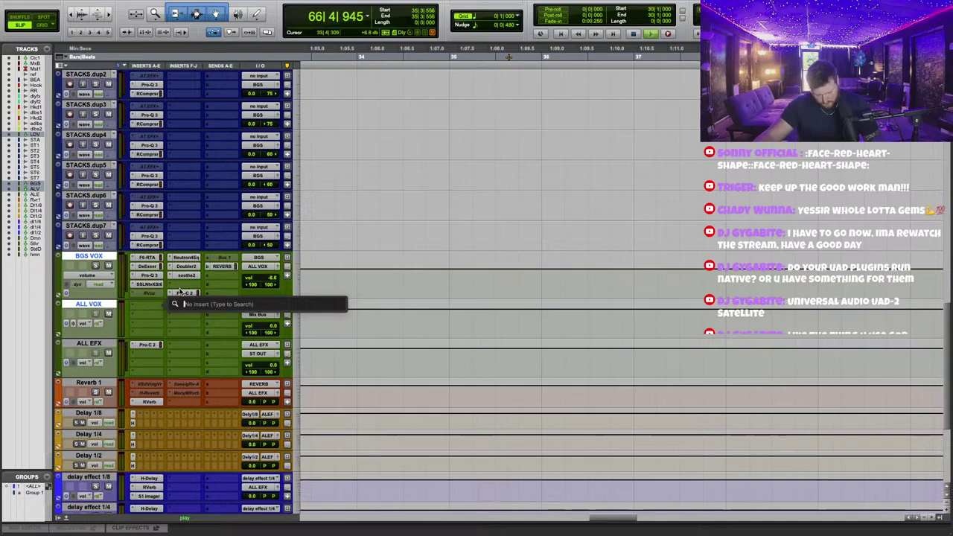
click(140, 307)
click(149, 305)
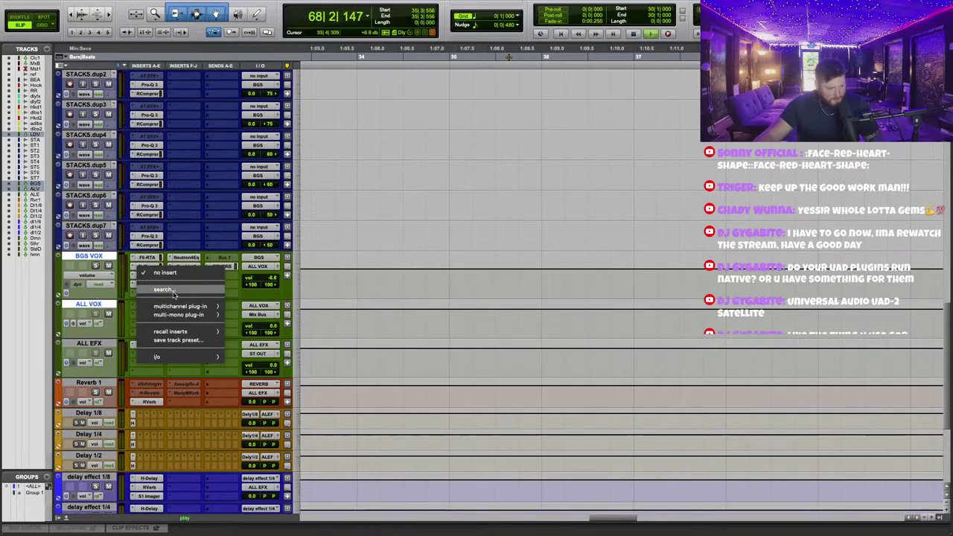
mouse_move(182, 305)
mouse_move(251, 304)
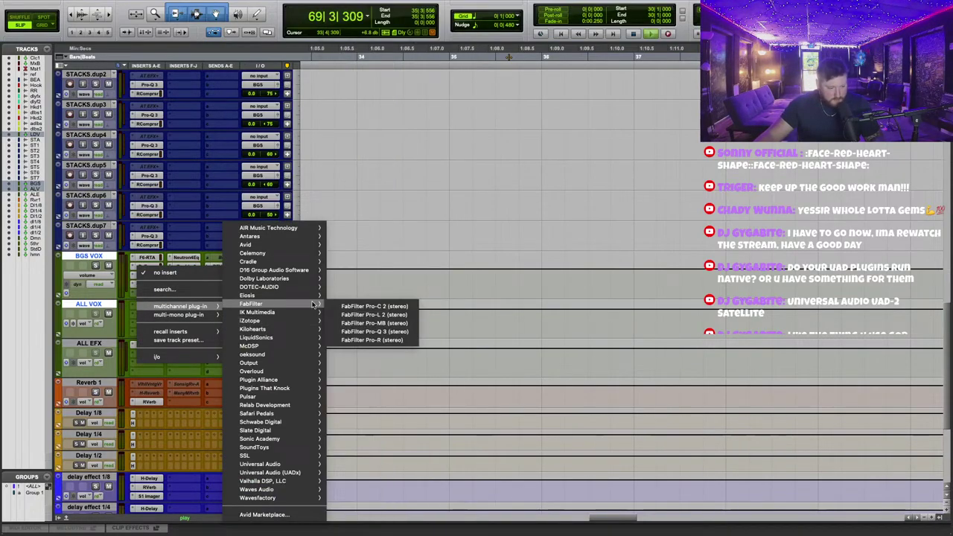
click(372, 332)
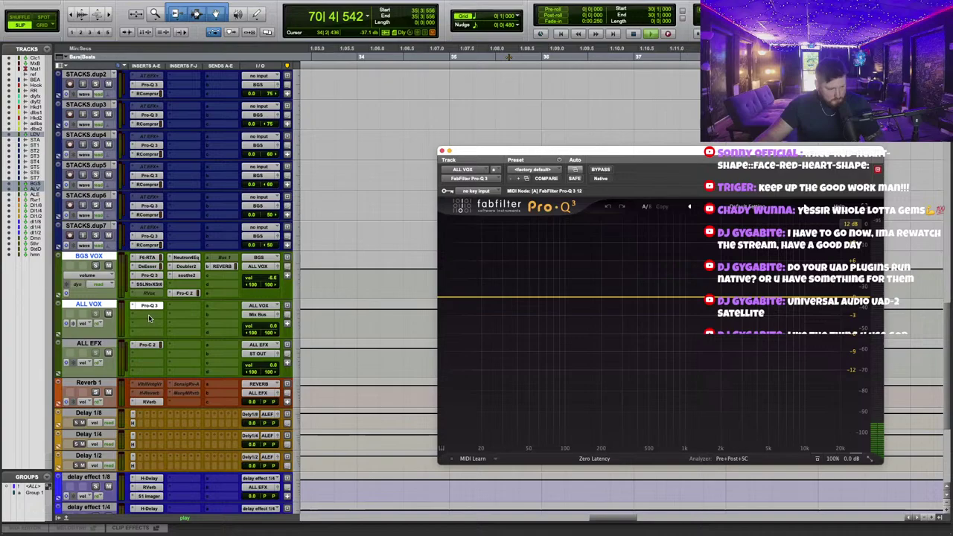
Insert the stereo C6 multiband compressor below Pro-Q 3 on the ALL VOX track.
click(148, 317)
text(s)
key(BackSpace)
text(c6)
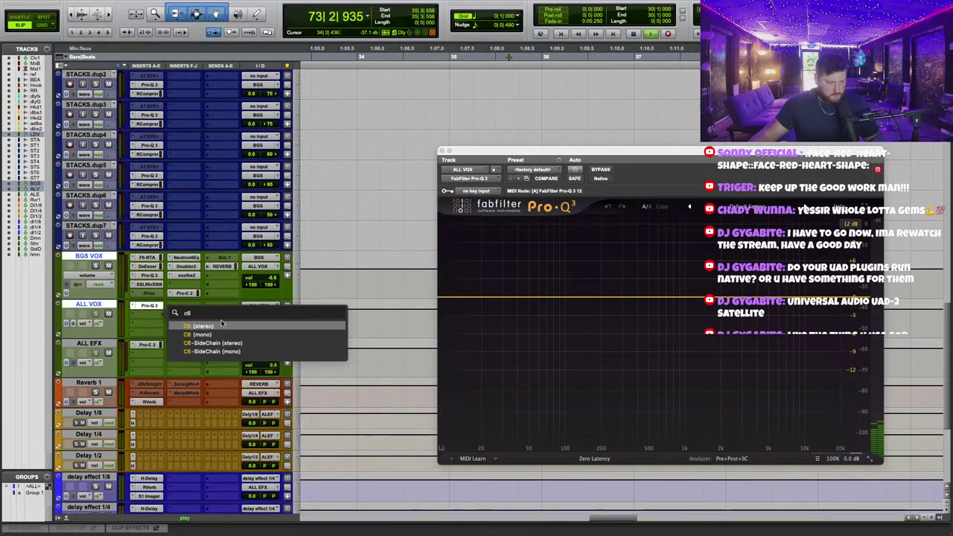
click(220, 327)
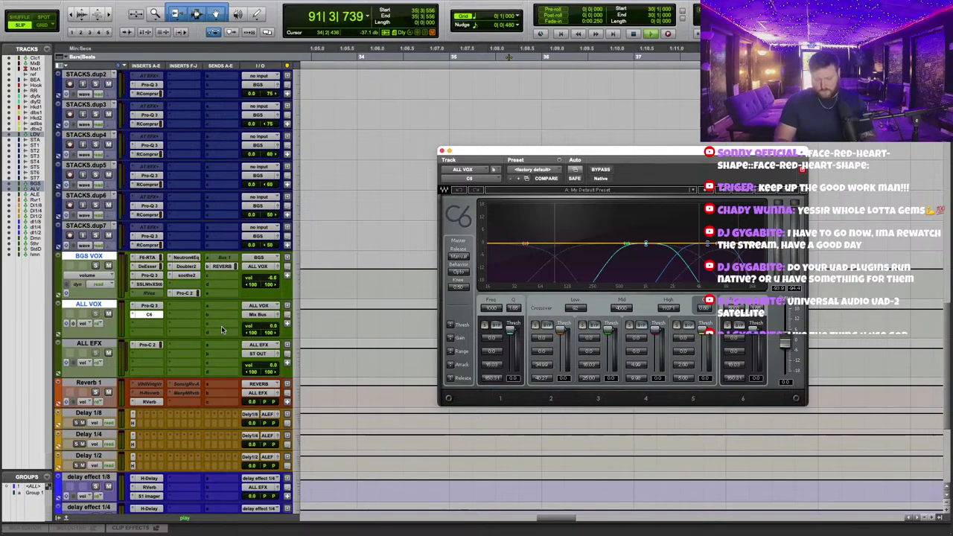
Play the song from around bar -2 and check the opening hook's levels in C6 and on the LD VOX bus.
scroll(221, 329, up, 10)
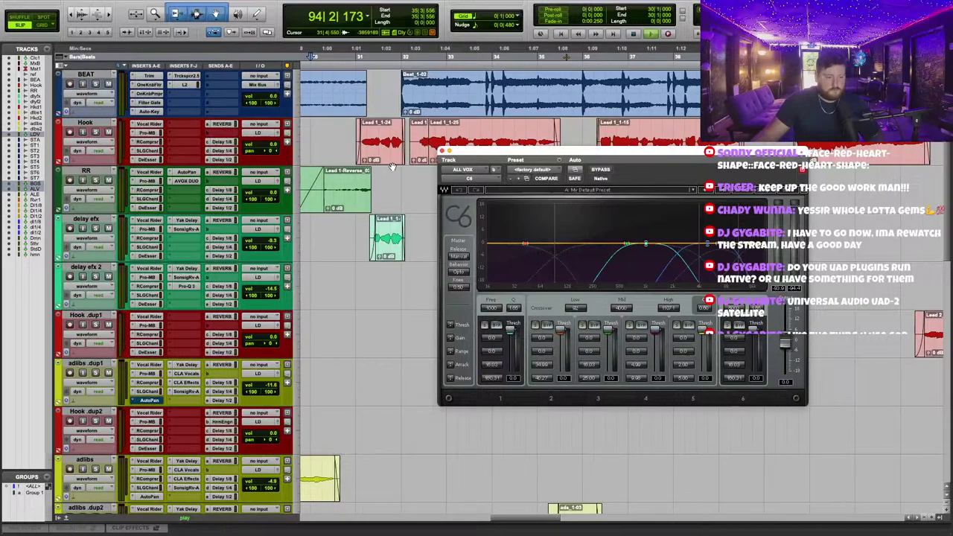
key(r)
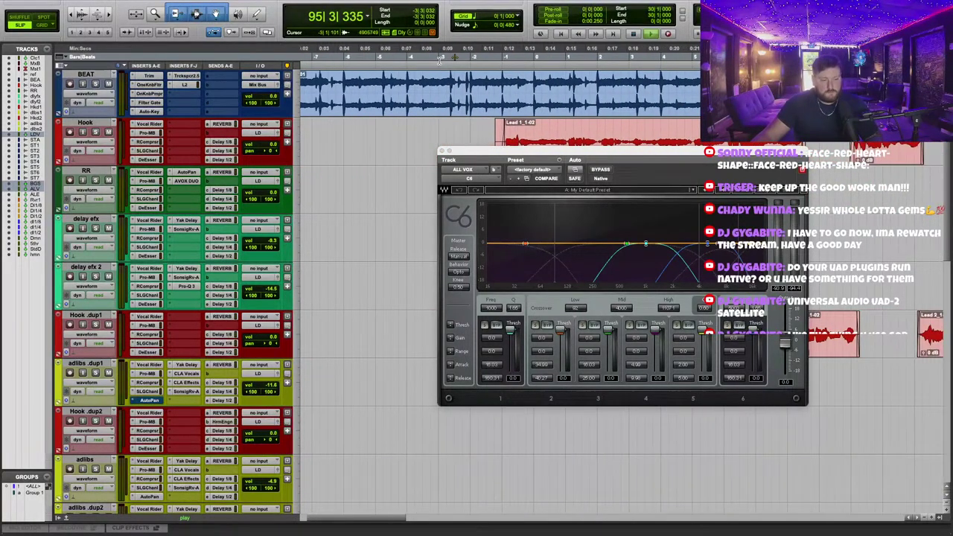
click(472, 55)
drag(515, 151, 507, 233)
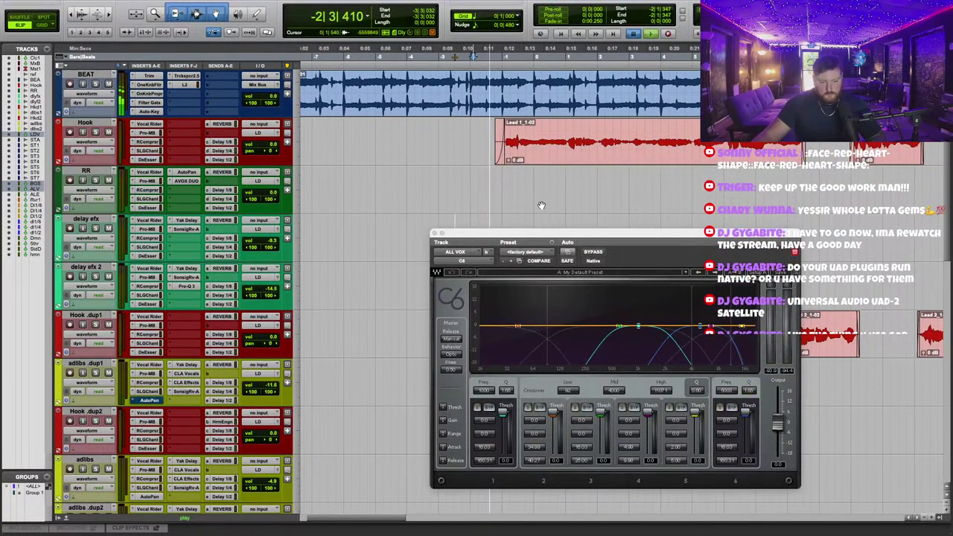
key(space)
scroll(541, 187, down, 2)
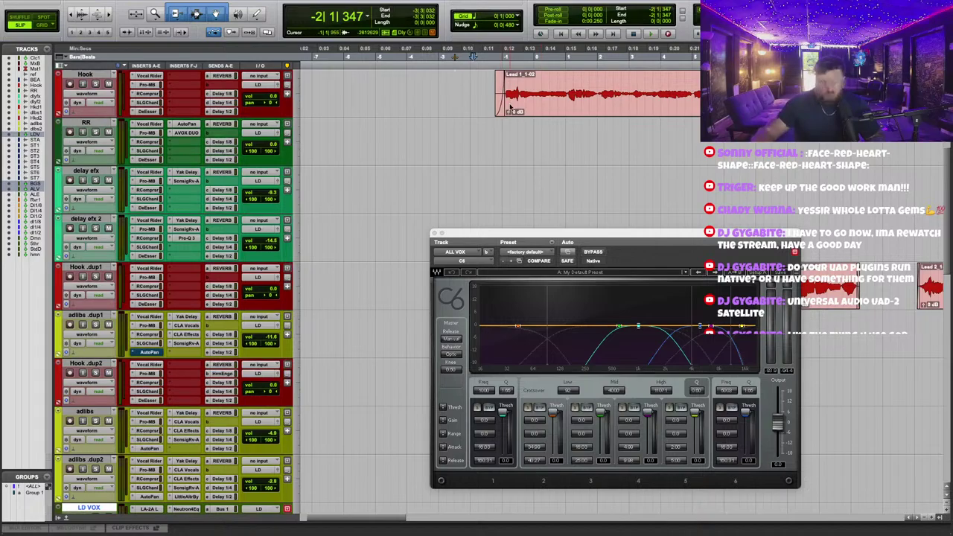
key(space)
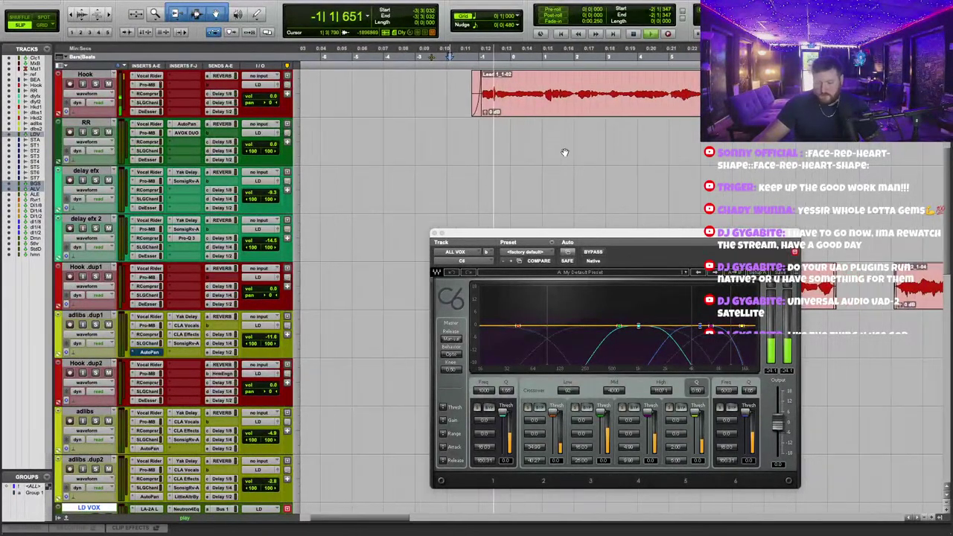
drag(614, 234, 606, 177)
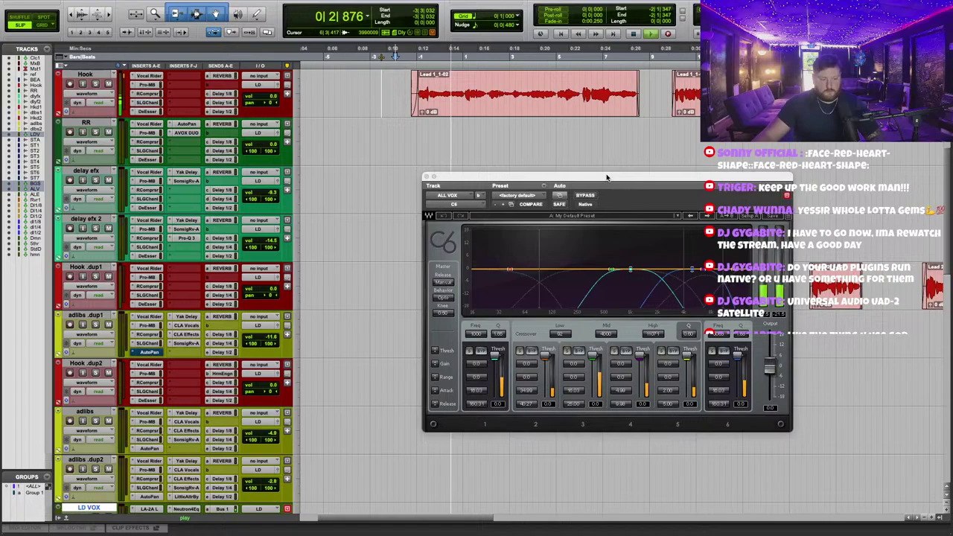
drag(467, 181, 530, 199)
scroll(343, 185, down, 10)
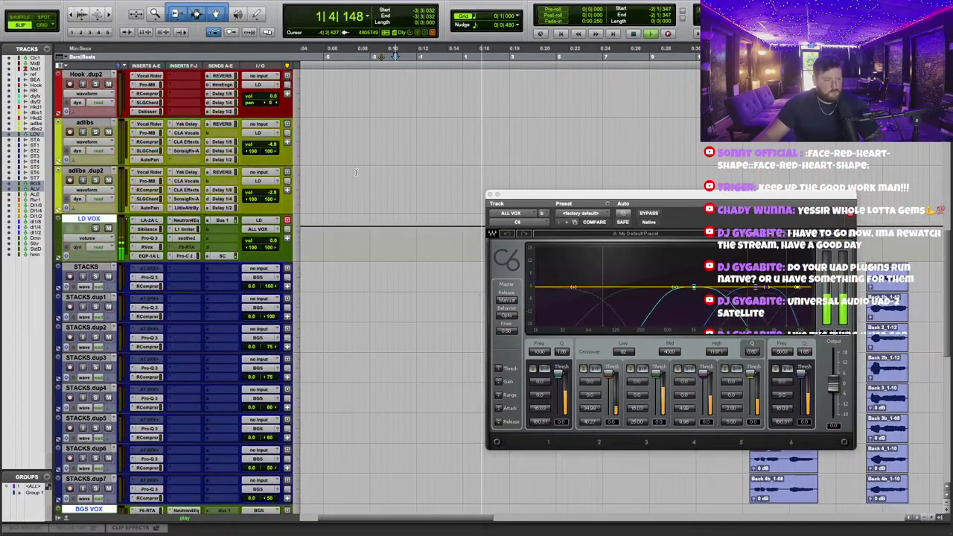
scroll(321, 244, down, 2)
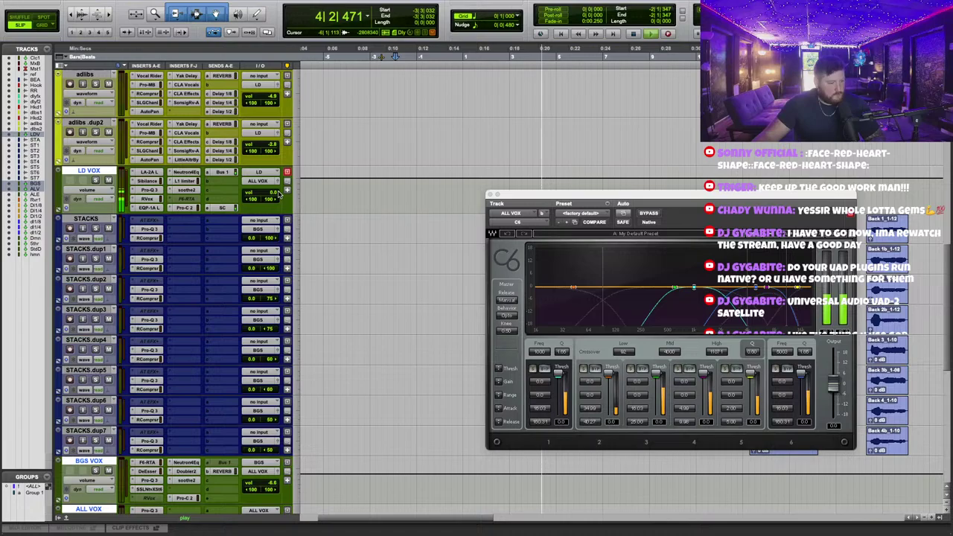
scroll(342, 175, up, 15)
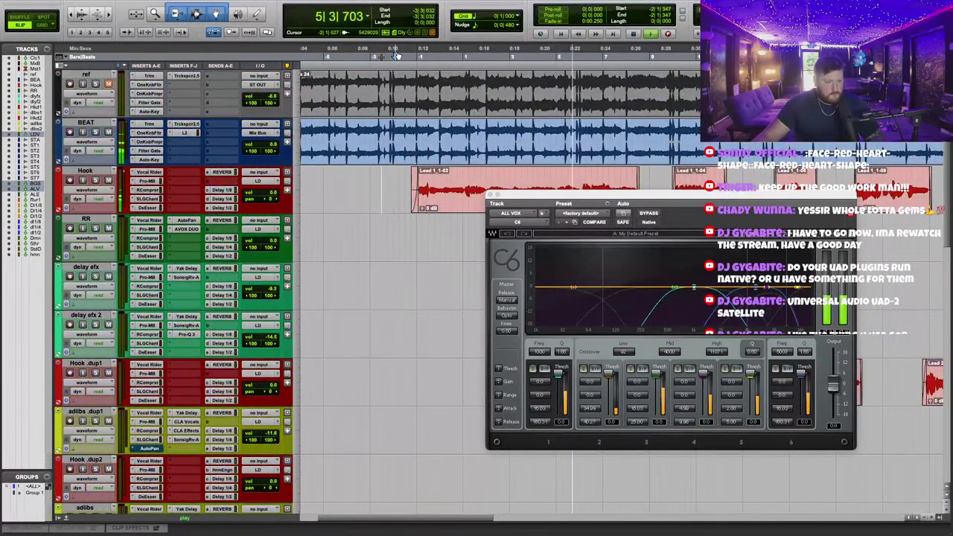
Replay the opening and adjust RCompressor on the Hook track to a threshold of -17.0 and an attack of 2.99.
click(393, 57)
drag(538, 195, 552, 174)
click(149, 190)
drag(534, 390, 533, 390)
drag(493, 297, 493, 299)
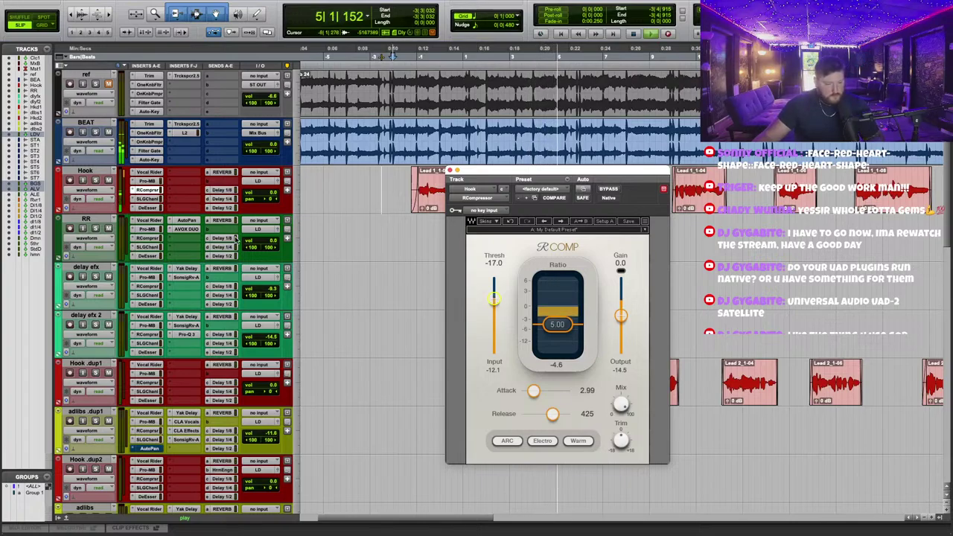
click(153, 216)
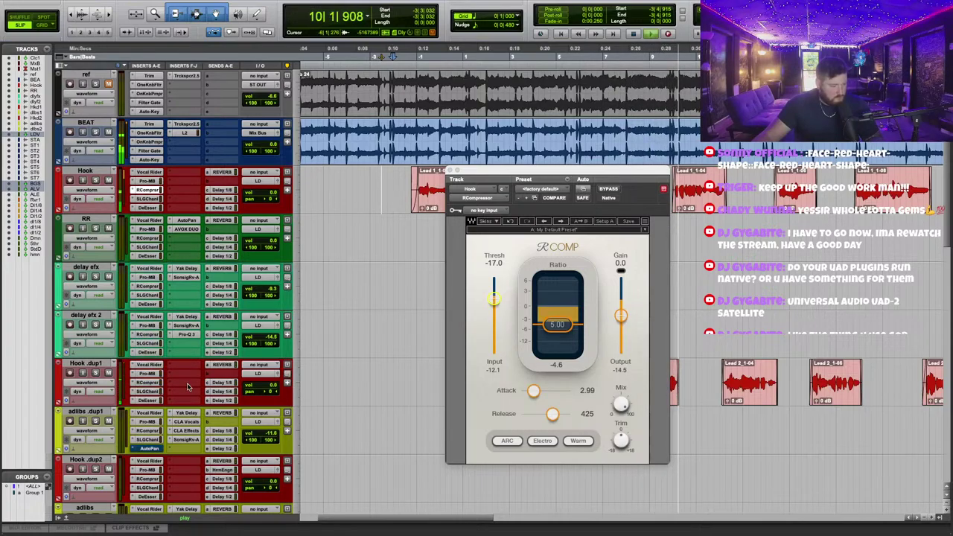
click(450, 172)
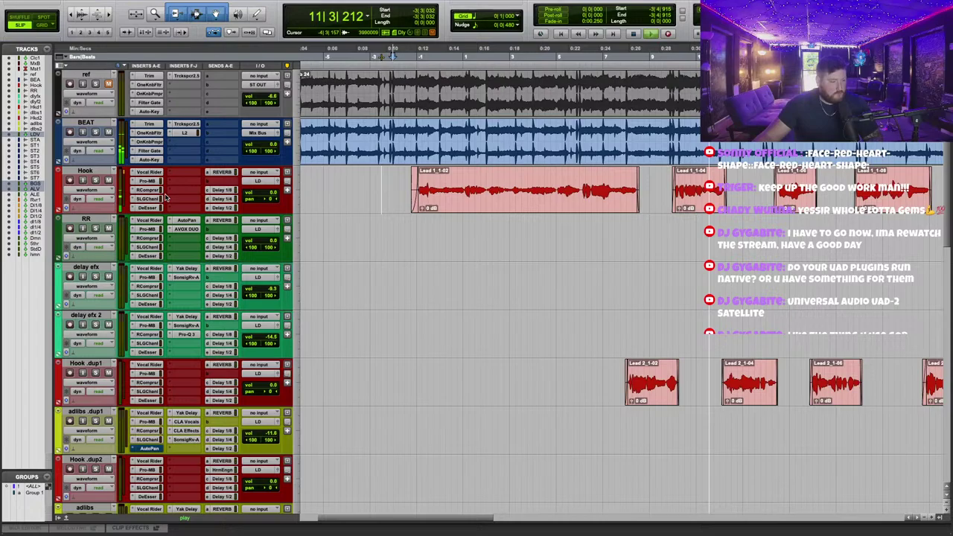
Open Pro-Q 3 on the ALL VOX track and examine the combined vocals' frequency spectrum during playback.
scroll(449, 243, down, 5)
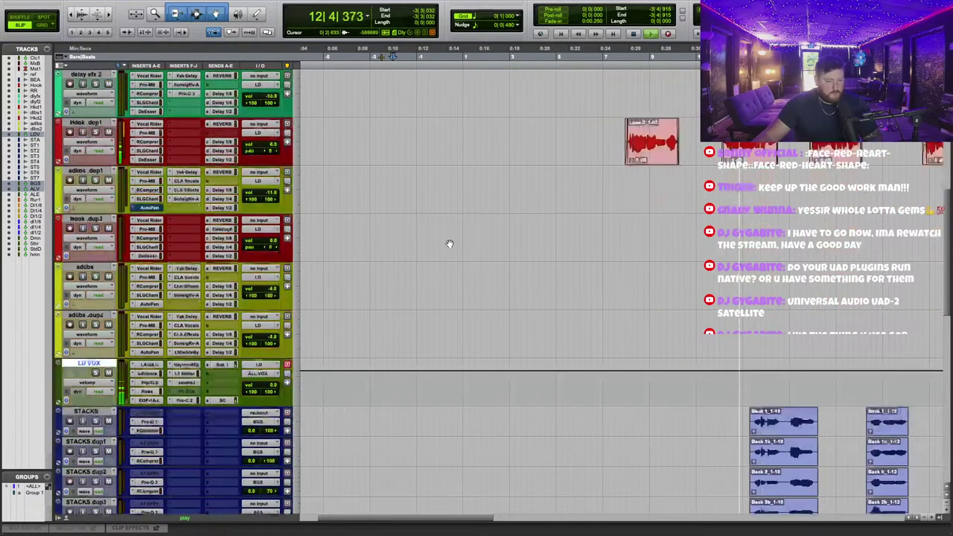
scroll(323, 283, down, 5)
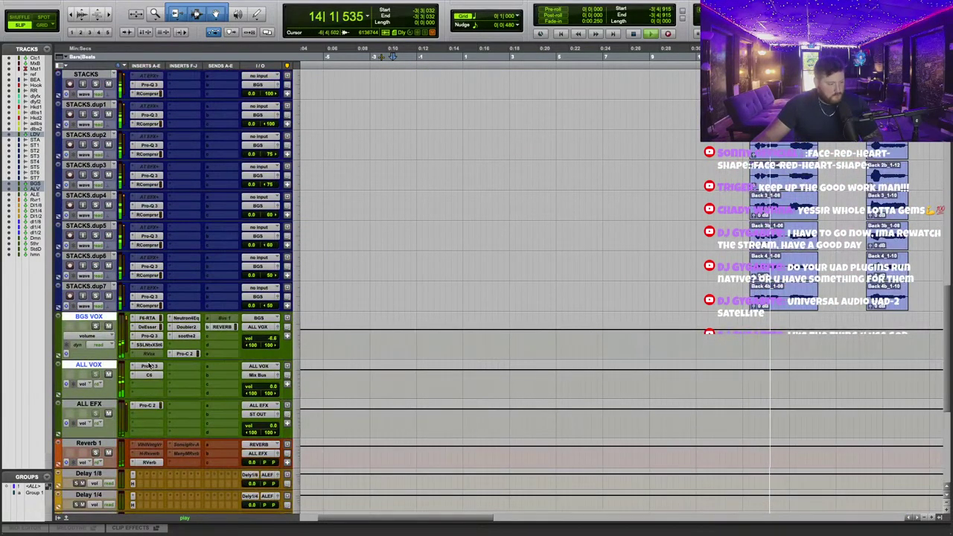
click(148, 365)
drag(583, 170, 487, 102)
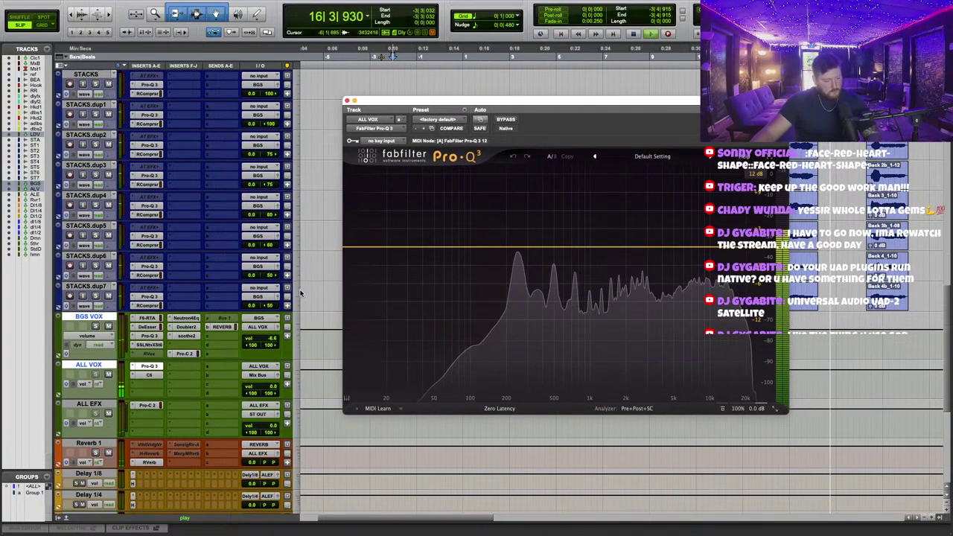
Check the L2 limiter on the BEAT track and raise that track's Trim output to -6.0 dB.
scroll(236, 248, up, 10)
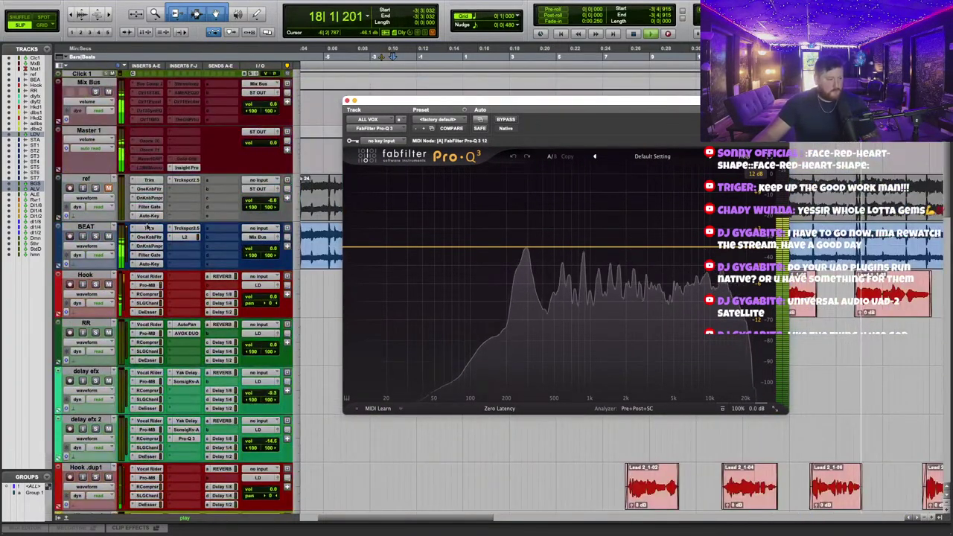
click(195, 238)
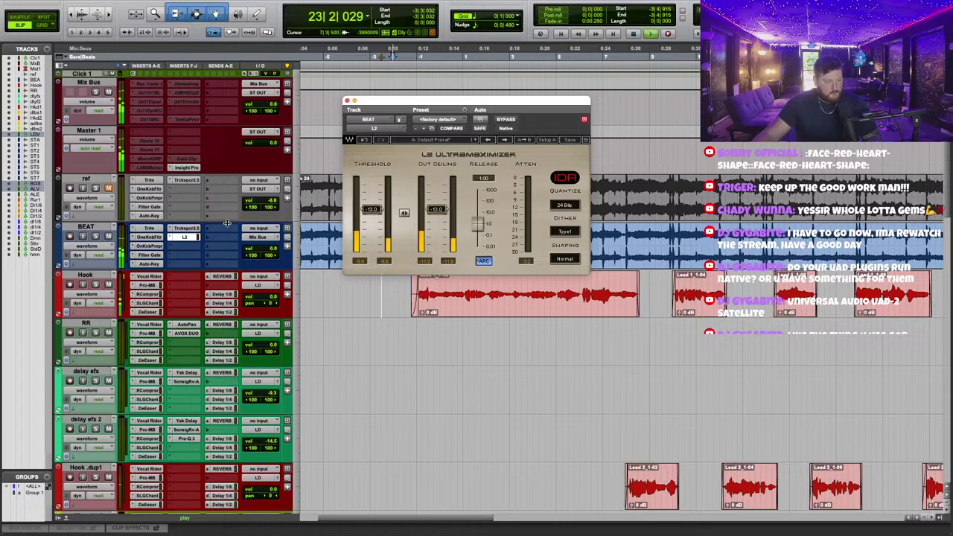
click(150, 228)
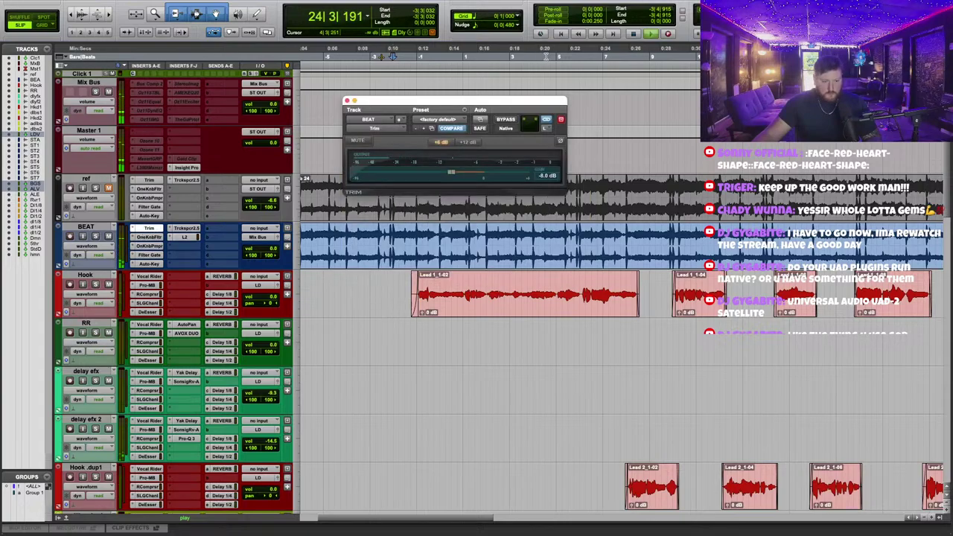
drag(451, 174, 460, 175)
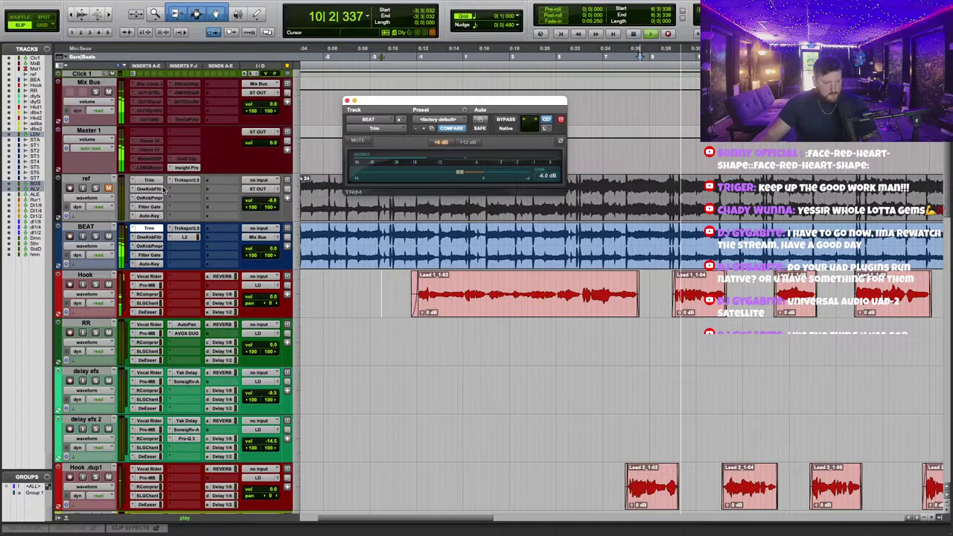
Set both the threshold and out ceiling of the BEAT track's L2 limiter to -9.0 and close the plug-in.
click(184, 235)
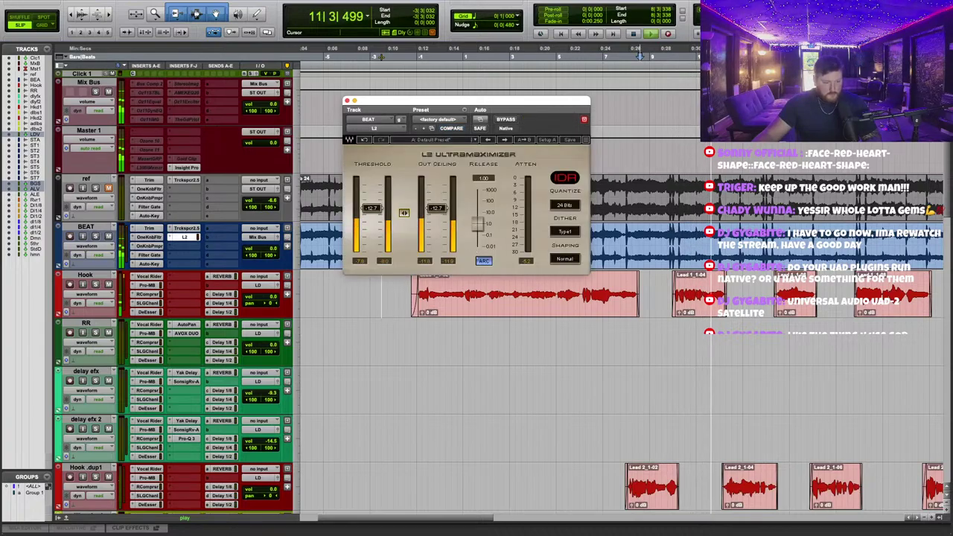
drag(404, 213, 405, 207)
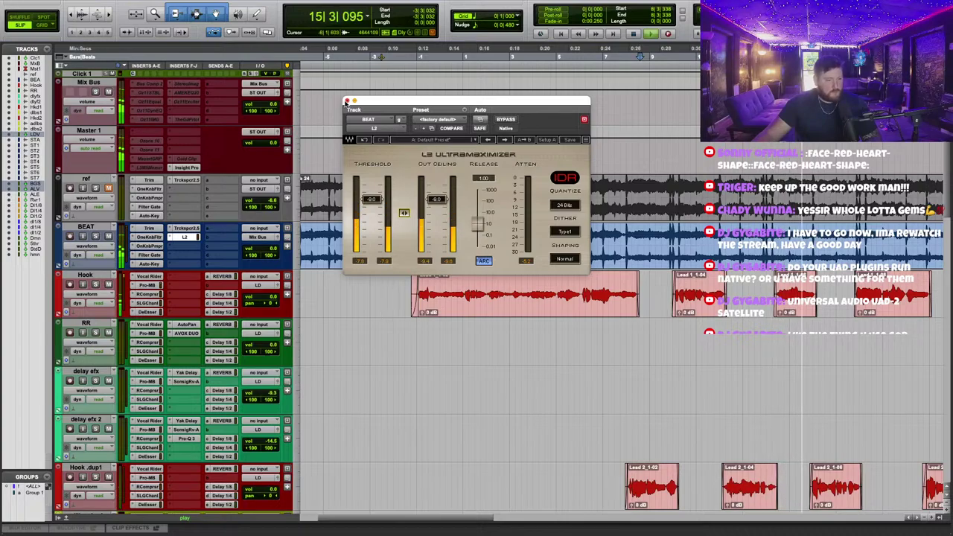
click(346, 100)
scroll(346, 104, down, 3)
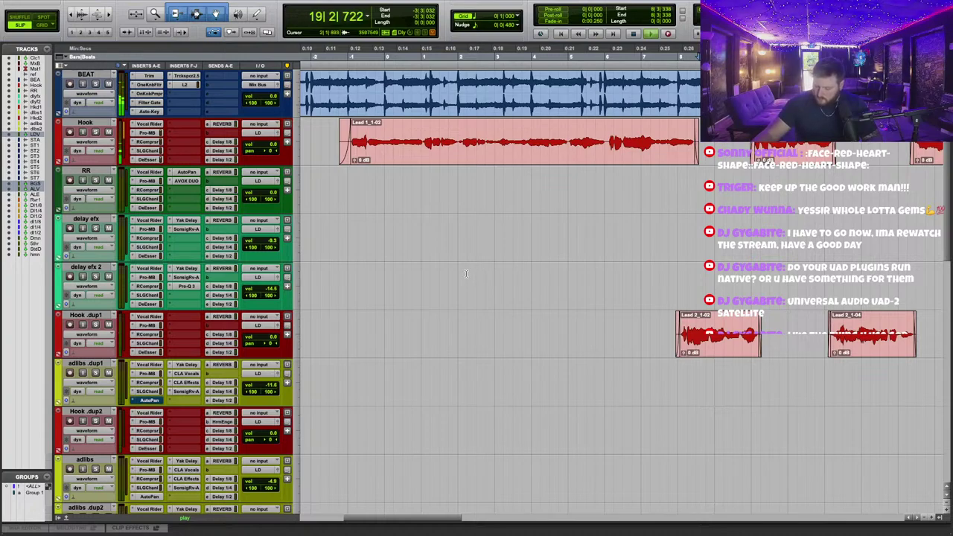
Make the AutoPan insert on the adlibs .dup1 track inactive.
scroll(476, 305, left, 1)
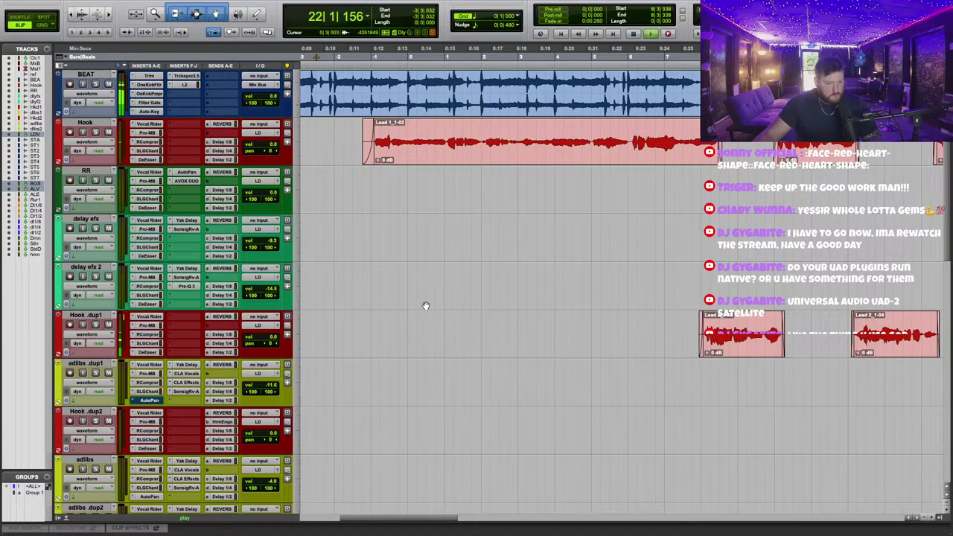
scroll(417, 330, down, 4)
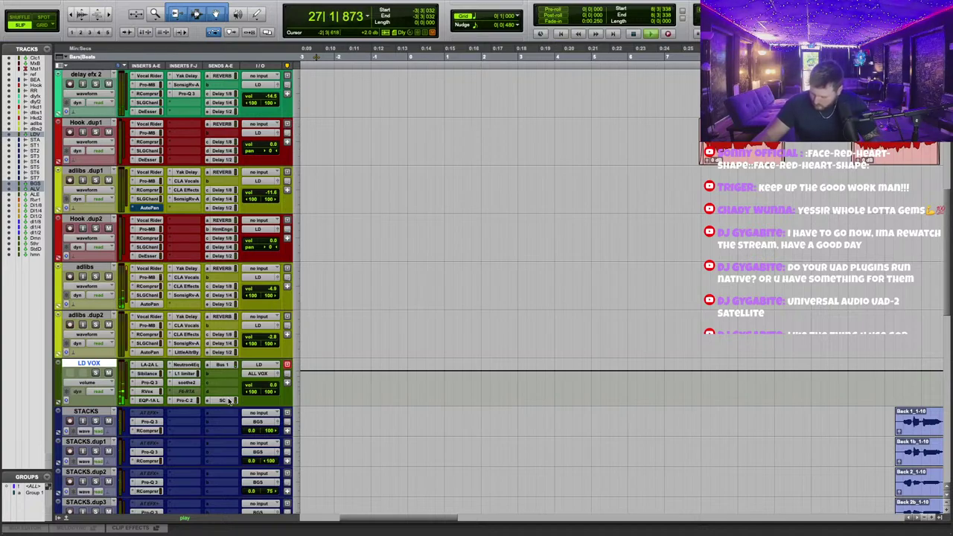
scroll(508, 206, up, 4)
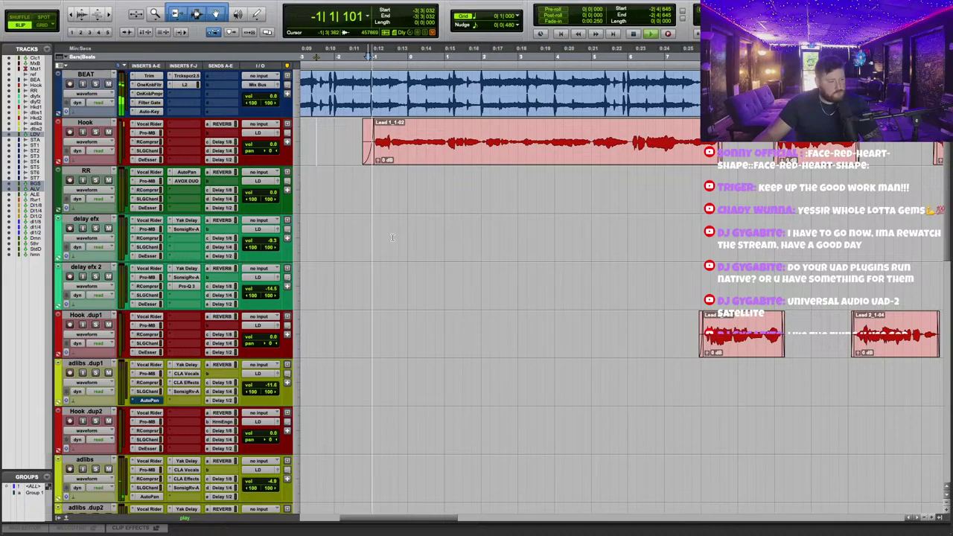
scroll(404, 238, up, 3)
scroll(404, 238, down, 3)
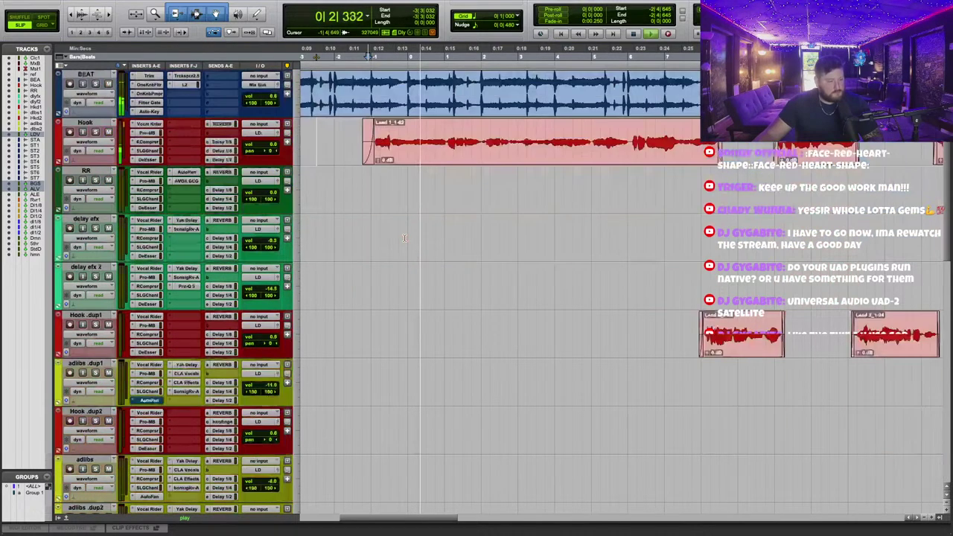
scroll(155, 172, down, 5)
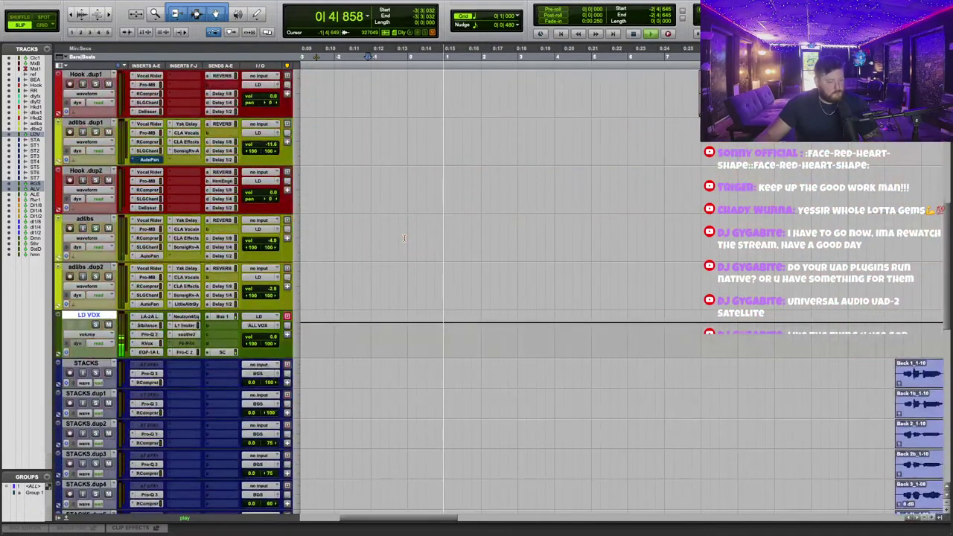
right_click(152, 160)
click(161, 172)
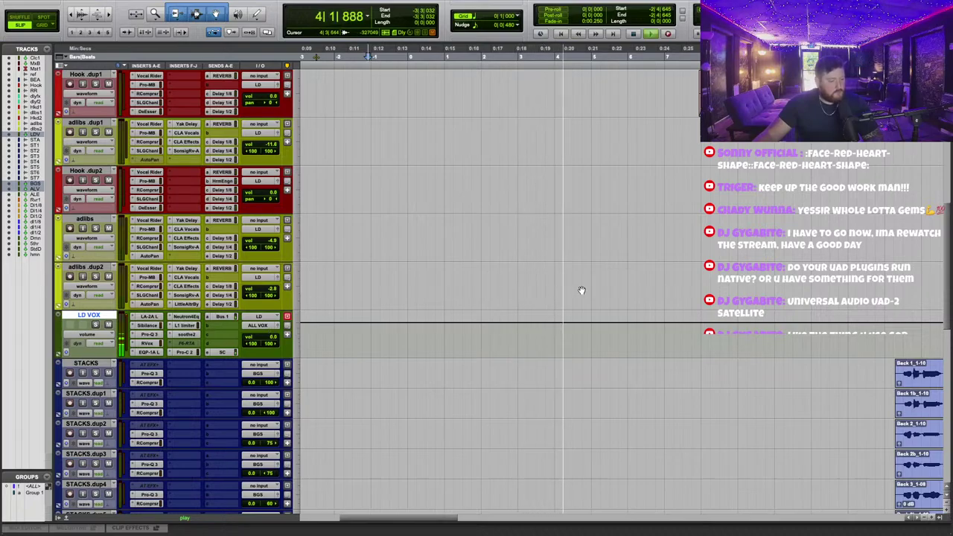
Replay from bar 1 and open the iZotope RX 10 Mouth De-click AudioSuite processor, setting its sensitivity to 6.5.
scroll(570, 294, up, 6)
click(445, 56)
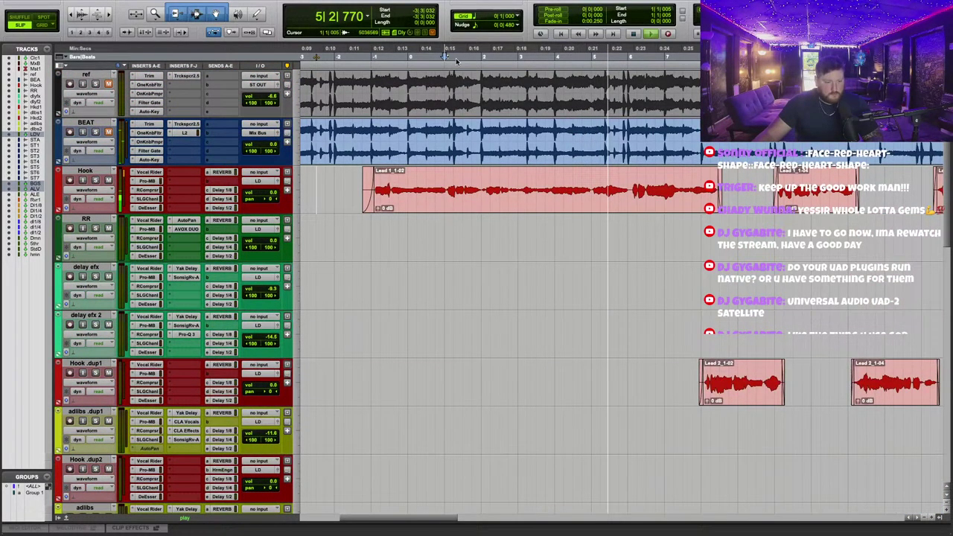
mouse_move(265, 8)
click(225, 5)
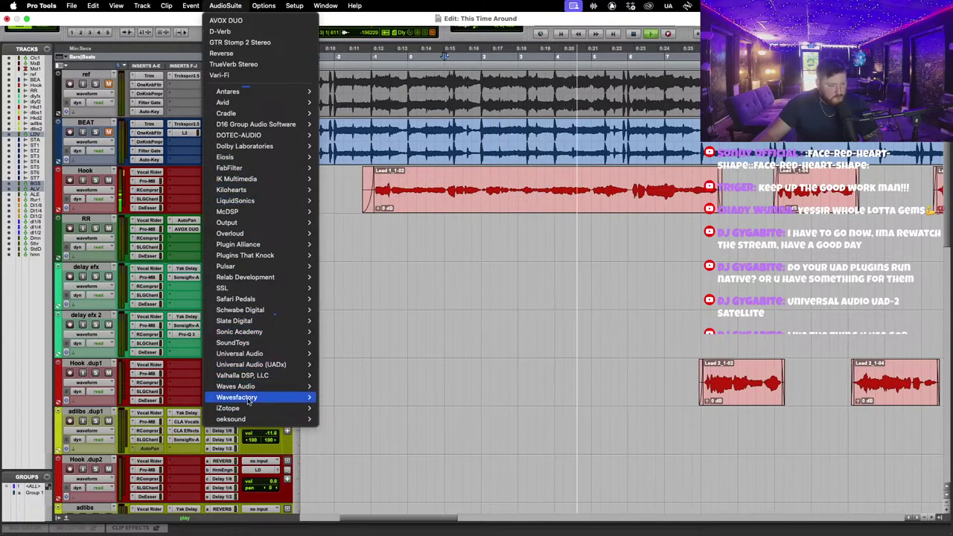
mouse_move(231, 408)
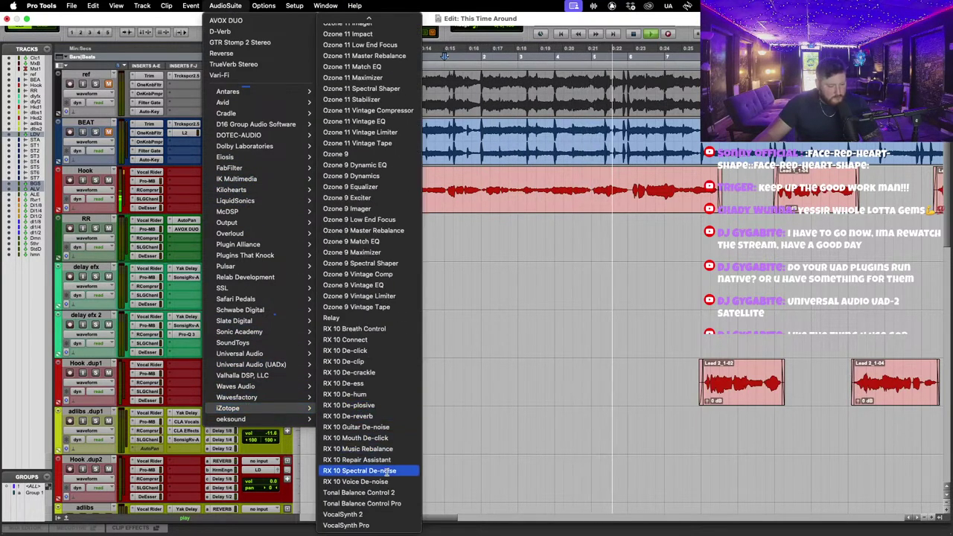
click(355, 438)
scroll(624, 244, up, 1)
drag(479, 413, 494, 414)
Render Mouth De-click on the Hook clip's section from 3|1|107 to 3|3|225 and put the AudioSuite window away.
scroll(537, 222, up, 1)
scroll(537, 222, right, 3)
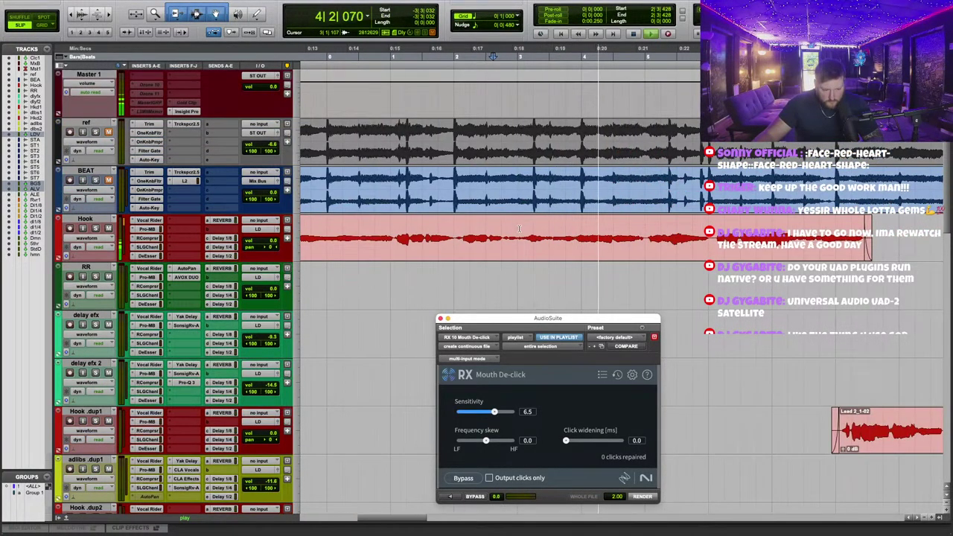
drag(519, 238, 552, 238)
click(649, 497)
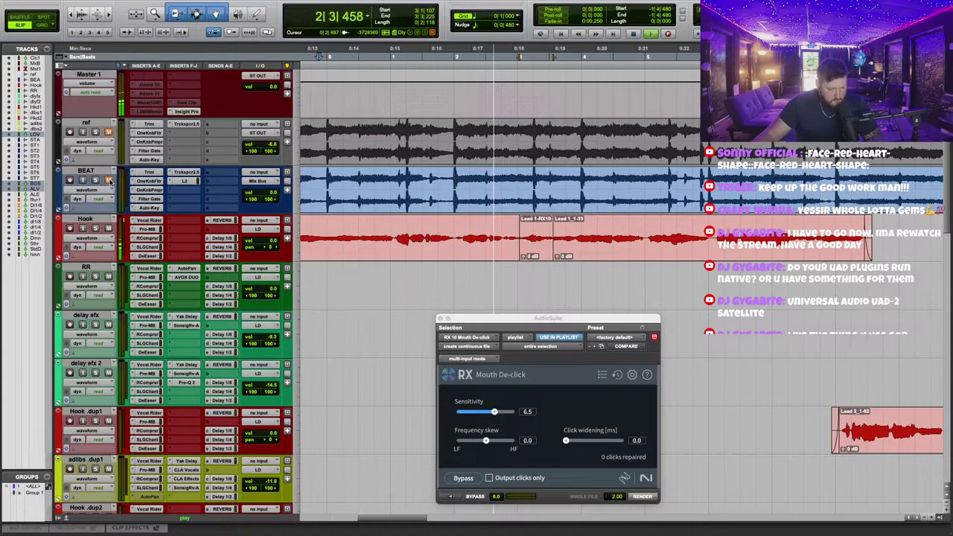
click(447, 319)
Lower the threshold of the Sibilance plug-in on the LD VOX track to -21.3.
scroll(479, 291, down, 5)
scroll(287, 307, down, 3)
scroll(288, 307, up, 1)
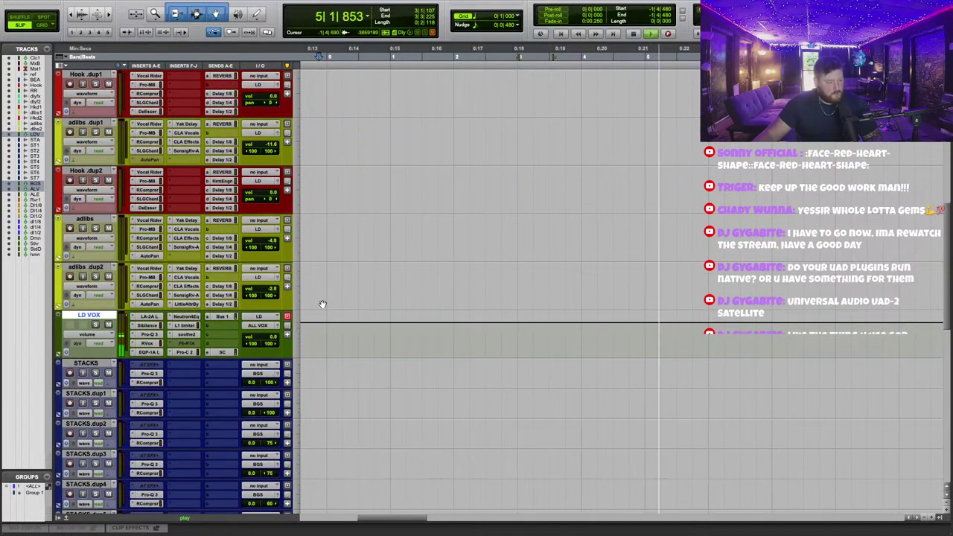
click(147, 325)
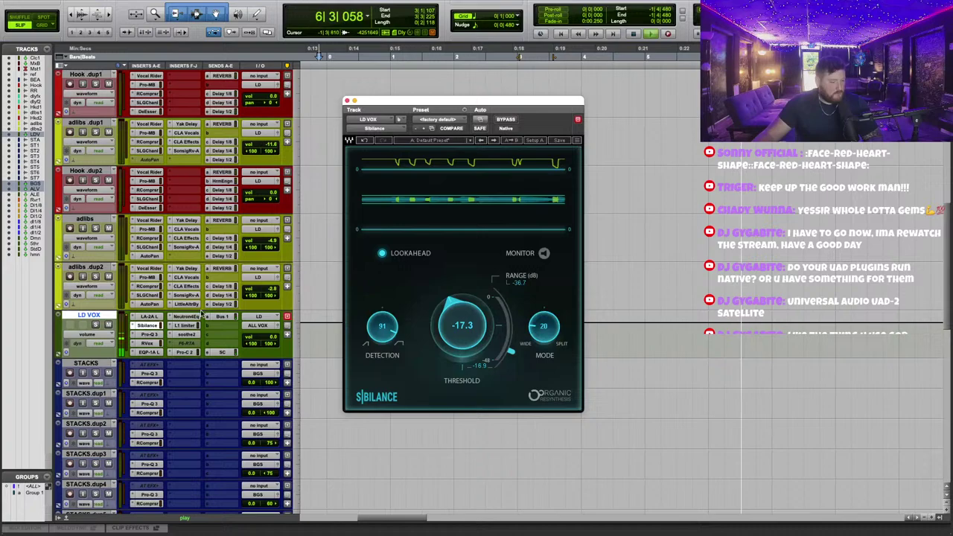
drag(492, 317, 493, 326)
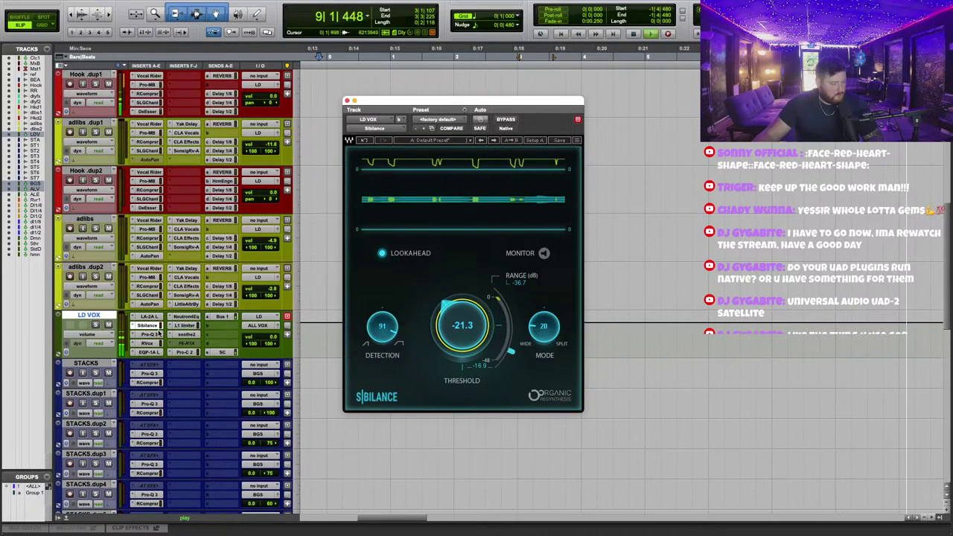
Set the low cut in the LD VOX track's Pro-Q 3 to 88.170 Hz, 96 dB/oct and Q 0.248, with a 12 dB display range.
click(148, 334)
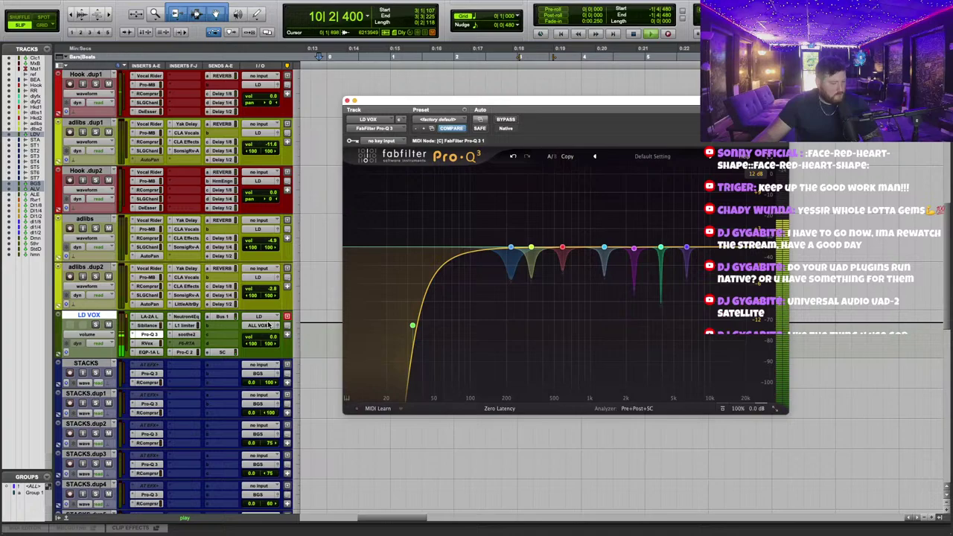
drag(537, 102, 534, 101)
drag(411, 325, 462, 339)
click(466, 287)
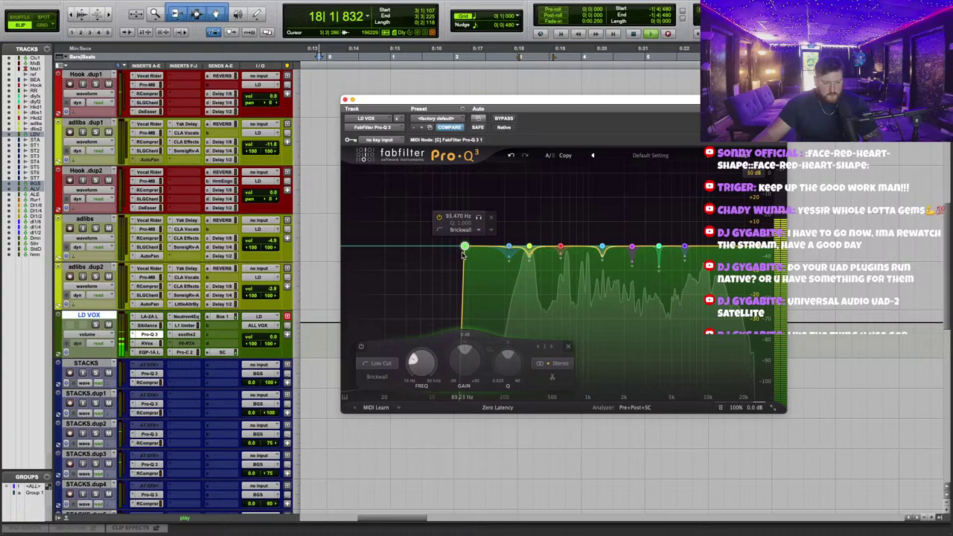
scroll(462, 255, down, 1)
click(757, 173)
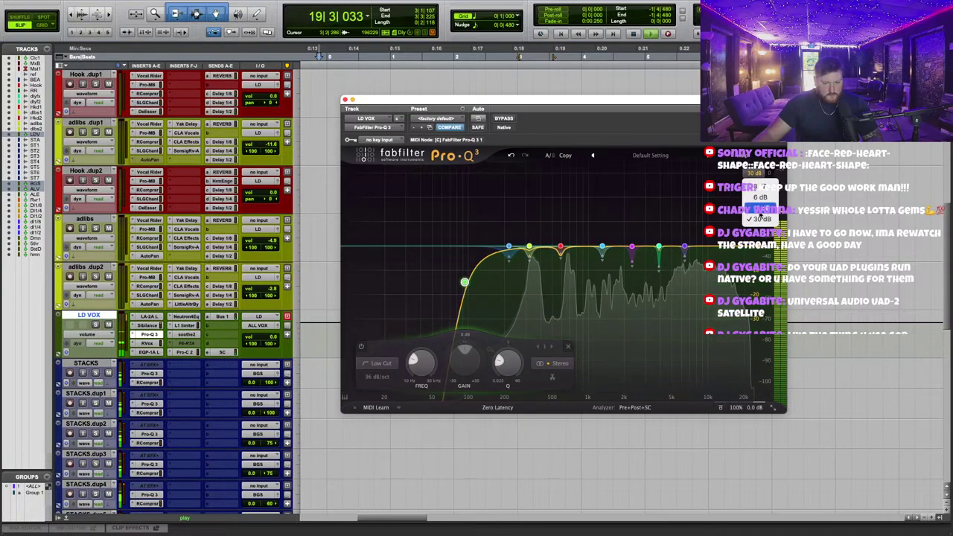
click(761, 210)
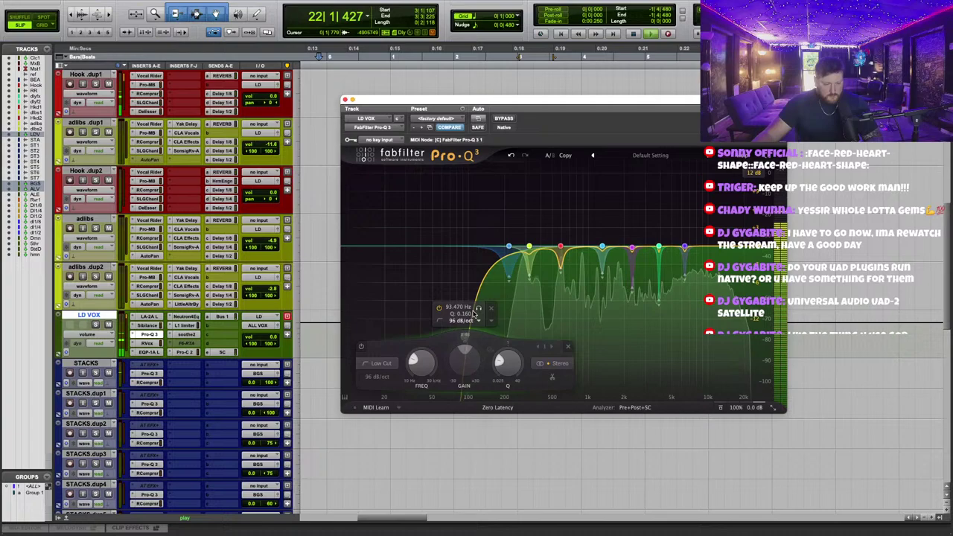
drag(466, 338, 462, 315)
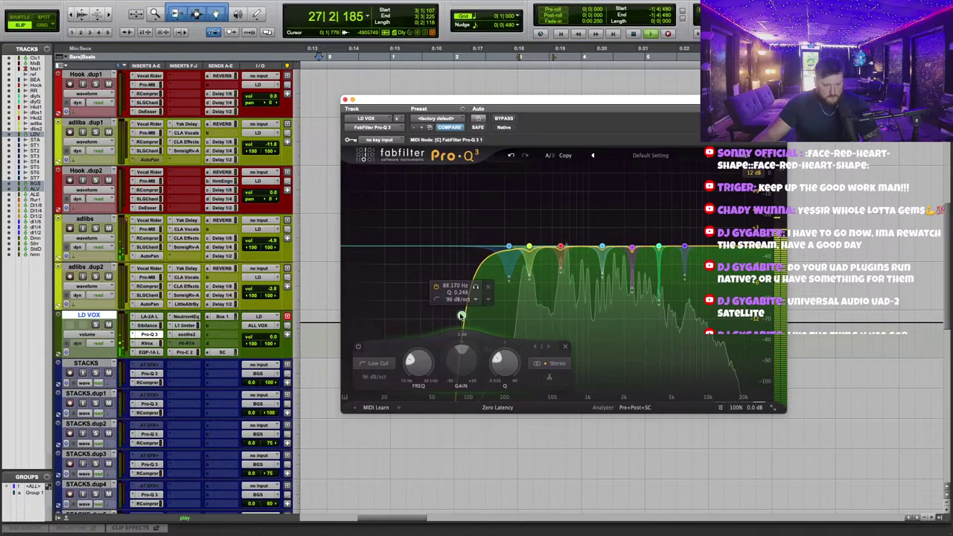
Open the Pultec EQP-1A equalizer on the LD VOX track and reposition its window.
click(149, 351)
drag(558, 102, 566, 163)
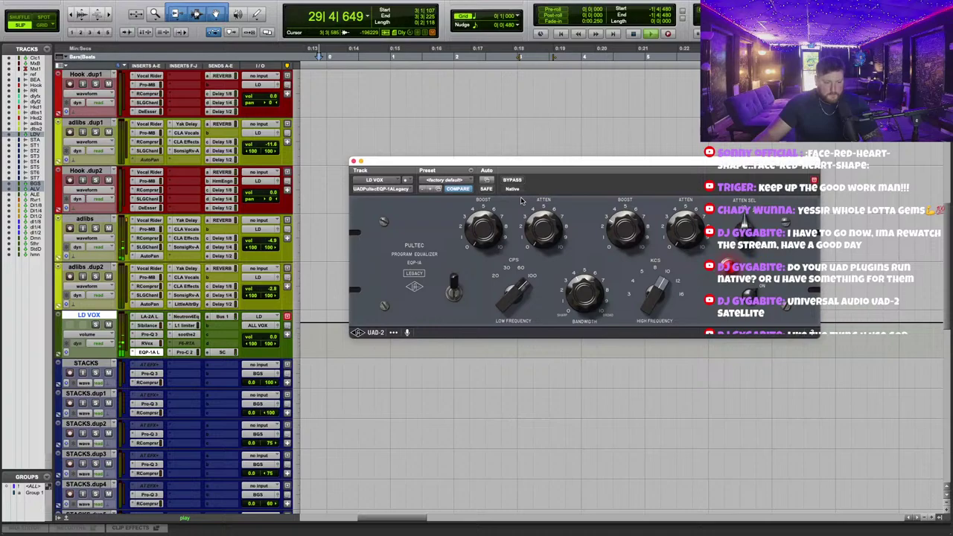
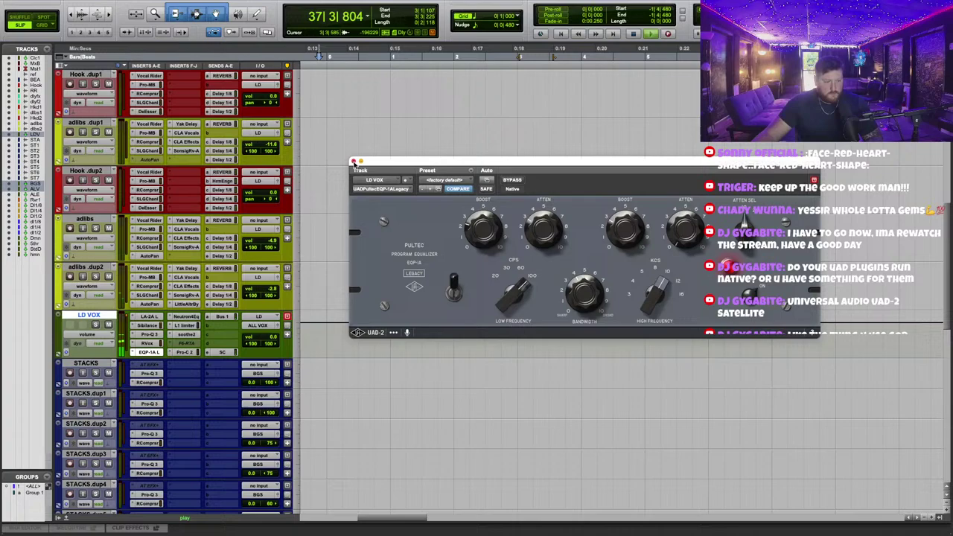
Close the Pultec EQ, move the L1 limiter ahead of Neutron EQ on LD VOX, and set its threshold to -2.0.
click(354, 161)
click(187, 325)
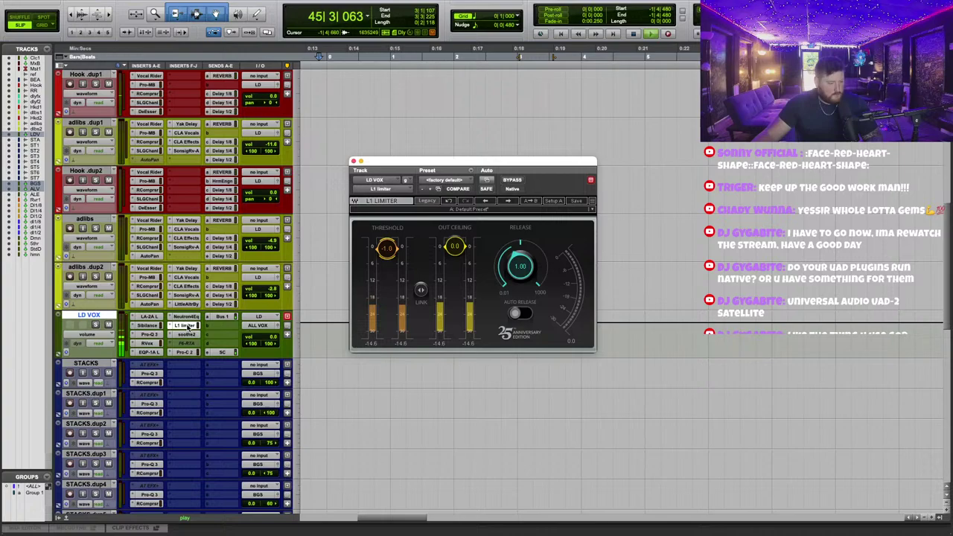
mouse_move(187, 335)
mouse_down()
mouse_move(189, 343)
mouse_move(189, 325)
mouse_up()
click(185, 318)
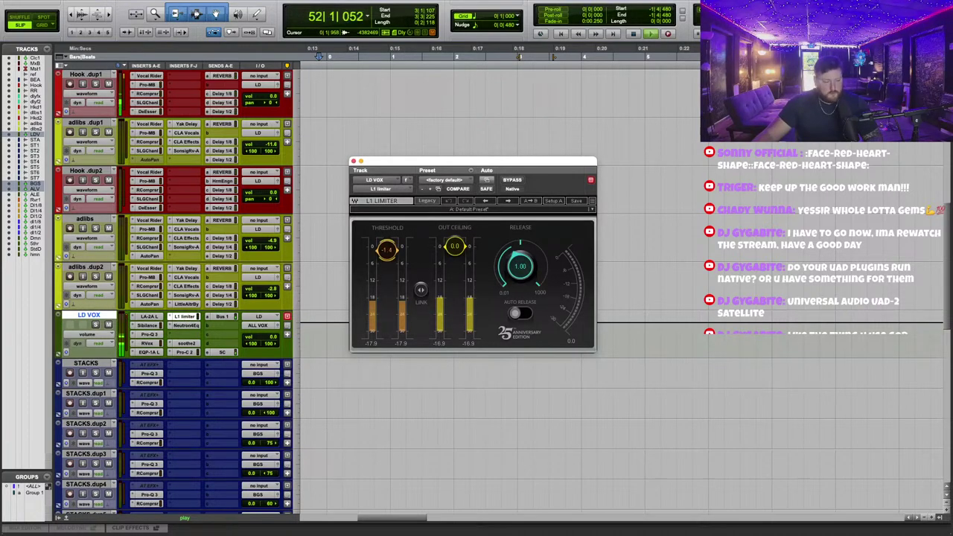
drag(386, 251, 386, 252)
Add a send from LD VOX to the studioD bus and raise its level to 0.0 dB.
click(213, 339)
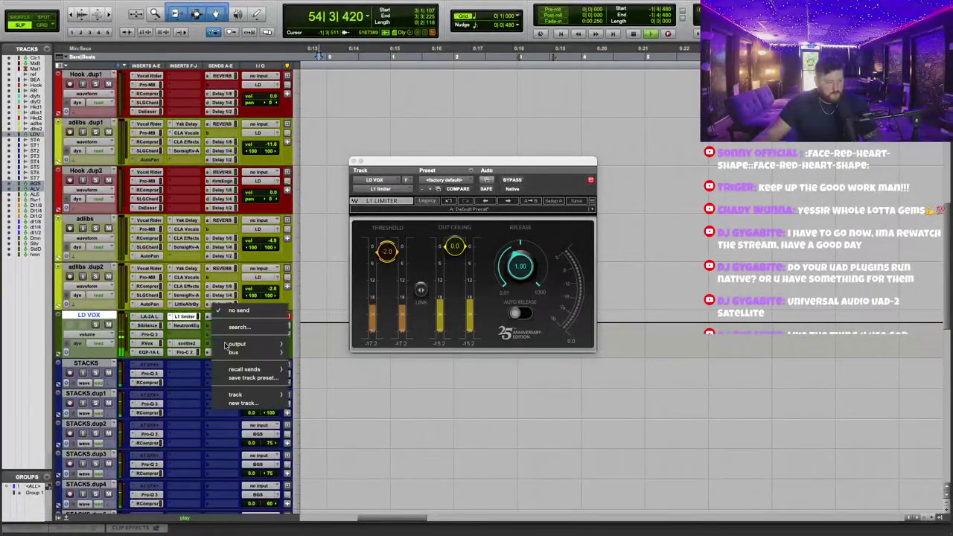
mouse_move(236, 352)
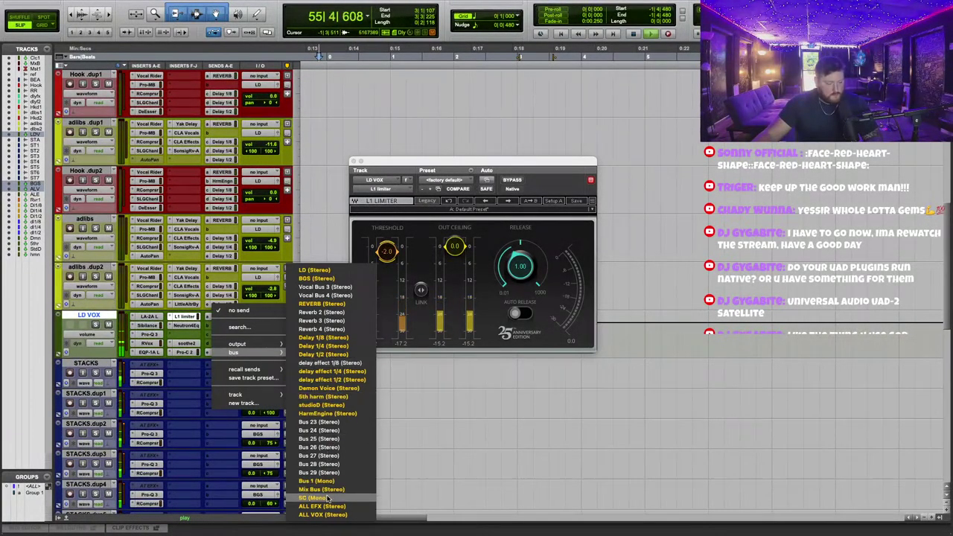
click(327, 405)
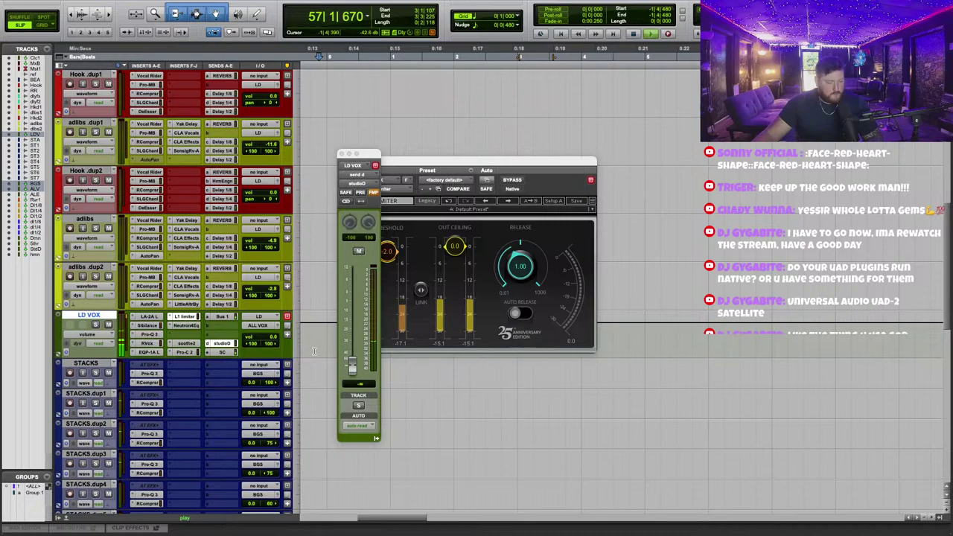
scroll(316, 351, down, 15)
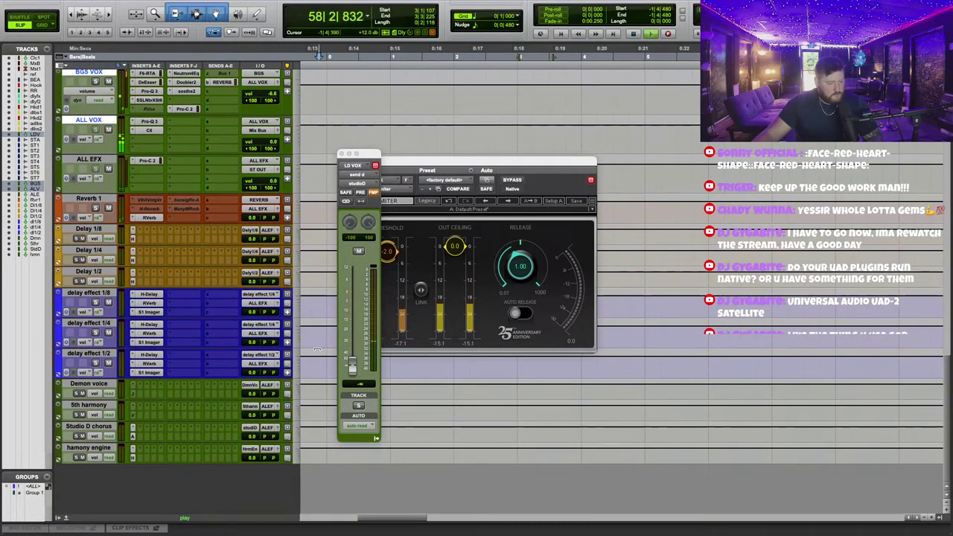
scroll(316, 349, up, 5)
drag(359, 368, 355, 359)
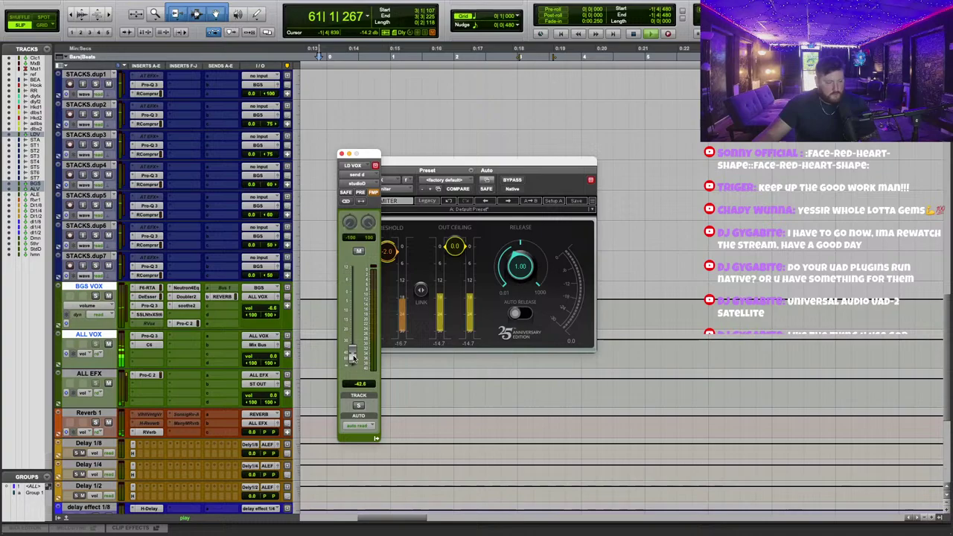
Open the AVOX DUO doubler on the Studio D chorus track and set its vocal range to Baritone/Bass.
scroll(314, 322, down, 5)
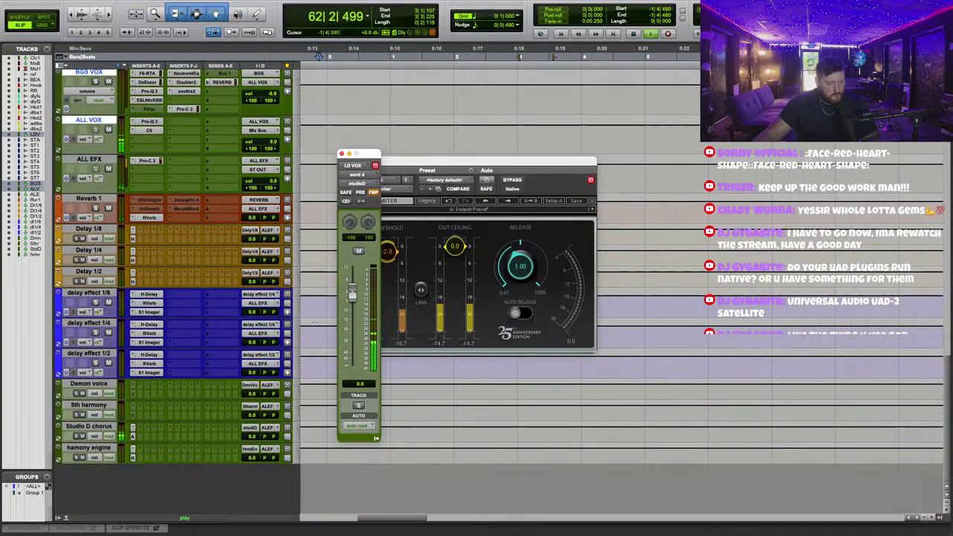
scroll(200, 404, up, 5)
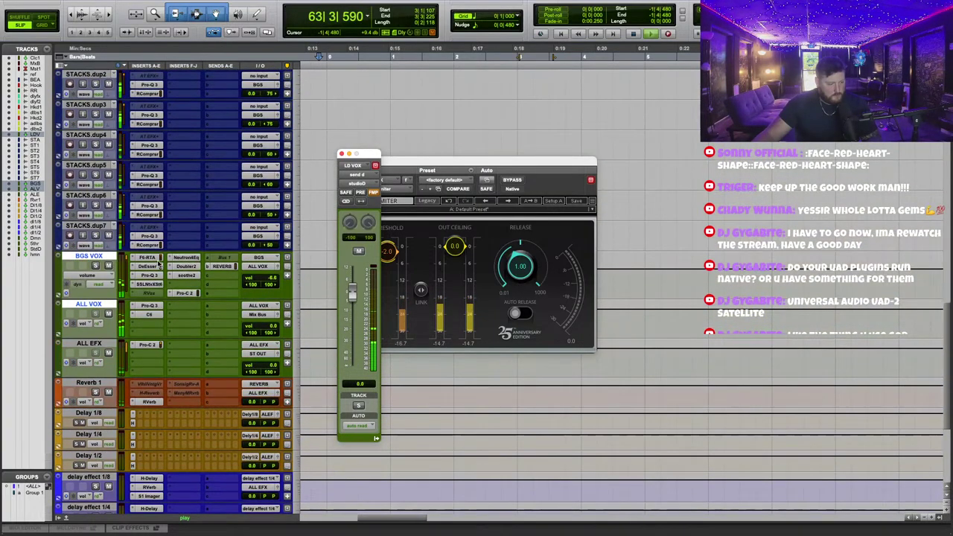
scroll(236, 296, up, 1)
scroll(235, 296, up, 3)
scroll(237, 296, up, 9)
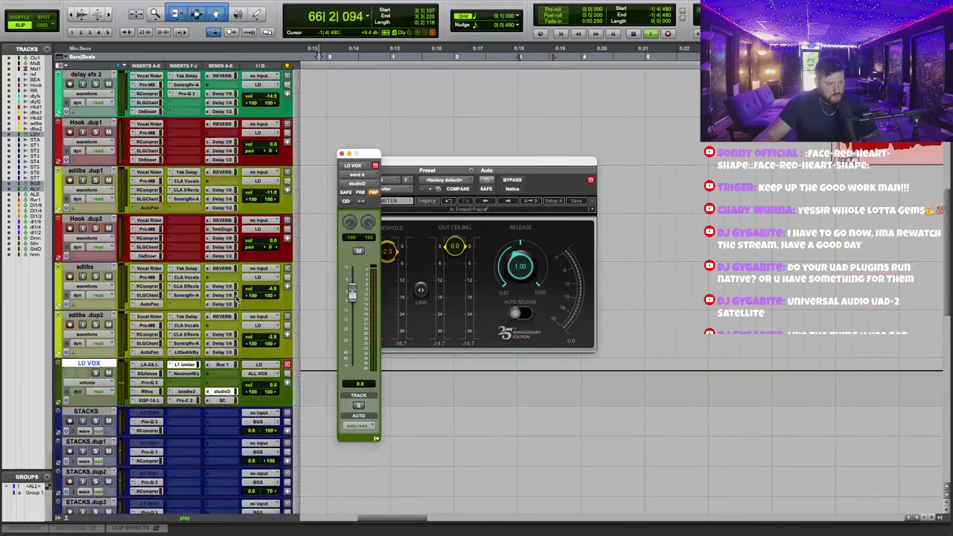
scroll(318, 367, down, 15)
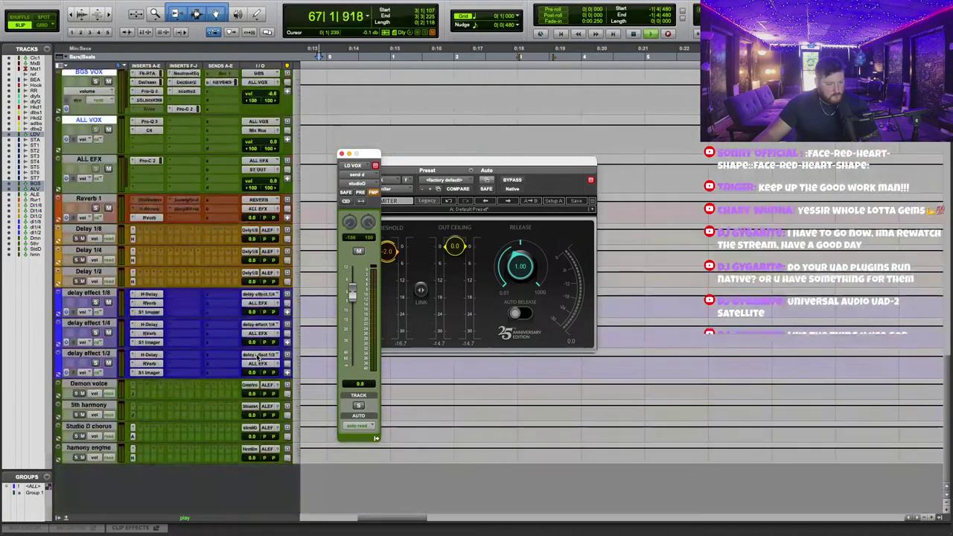
click(132, 436)
click(427, 227)
click(428, 253)
Play the song from just before the first Hook clip, with the doubler window placed beside the LD VOX send fader.
scroll(689, 266, up, 20)
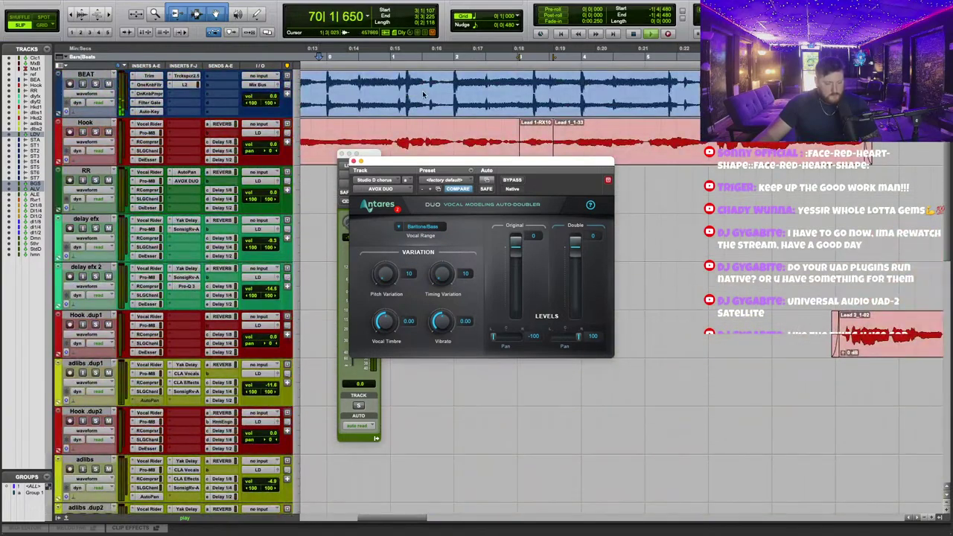
scroll(537, 92, down, 5)
click(449, 58)
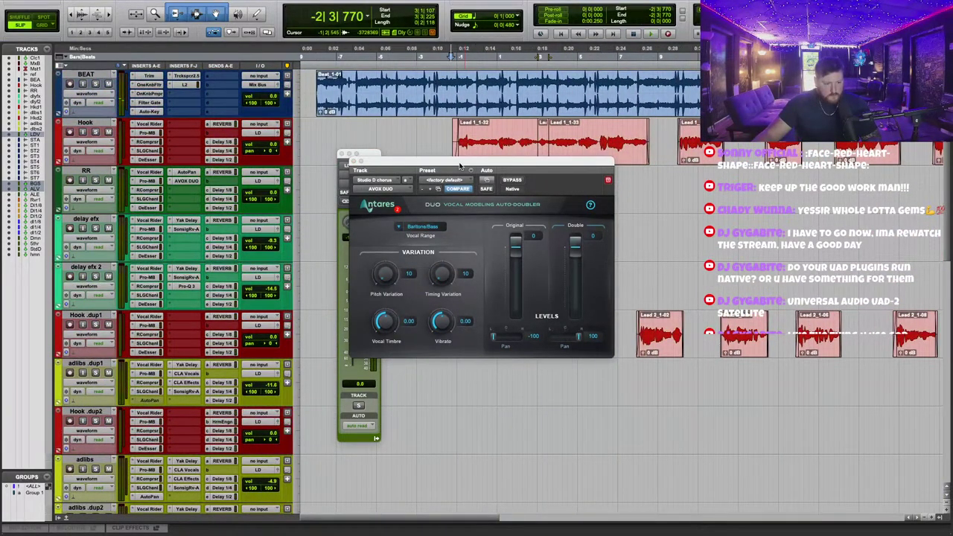
drag(460, 167, 501, 162)
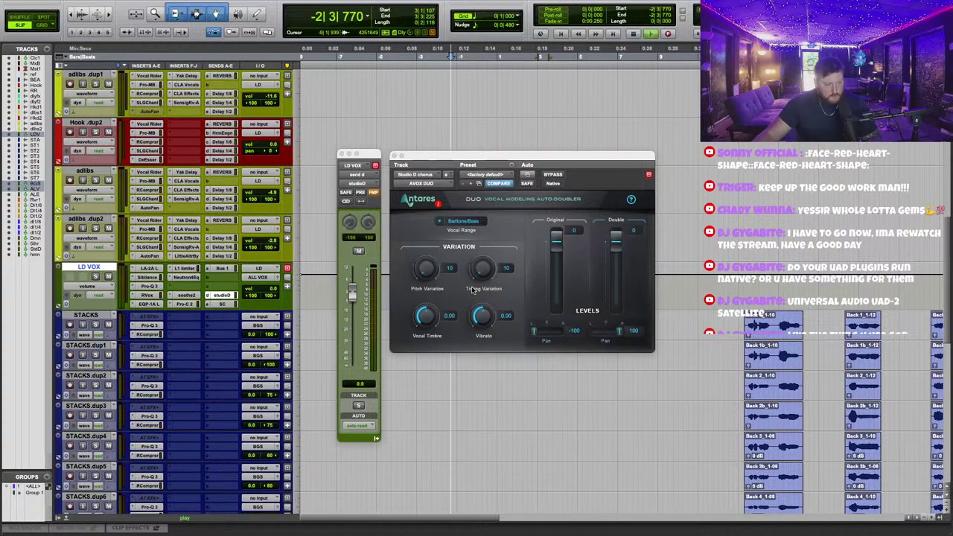
scroll(386, 283, down, 4)
scroll(387, 283, up, 3)
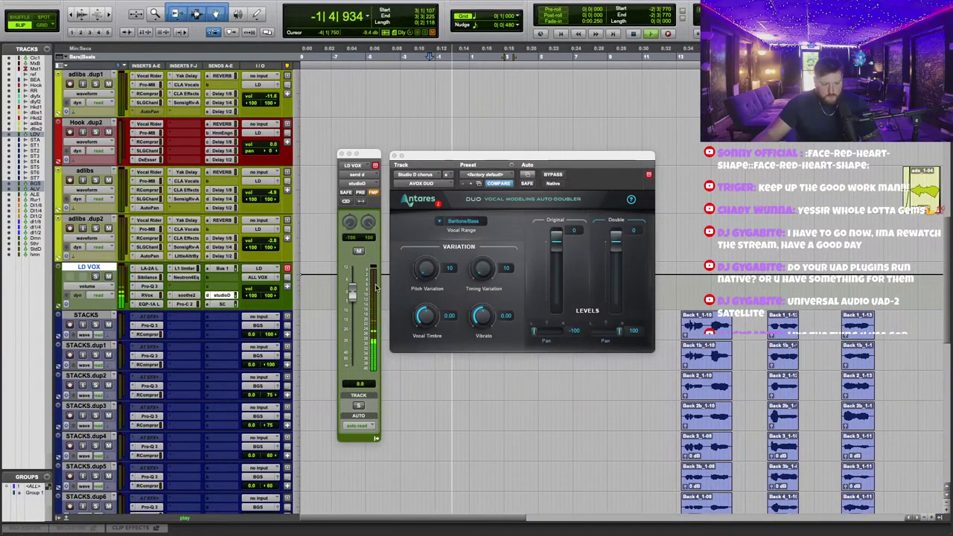
Try the LD VOX studioD send at +12.0 dB, with its fader window separated from the doubler window.
drag(354, 294, 354, 271)
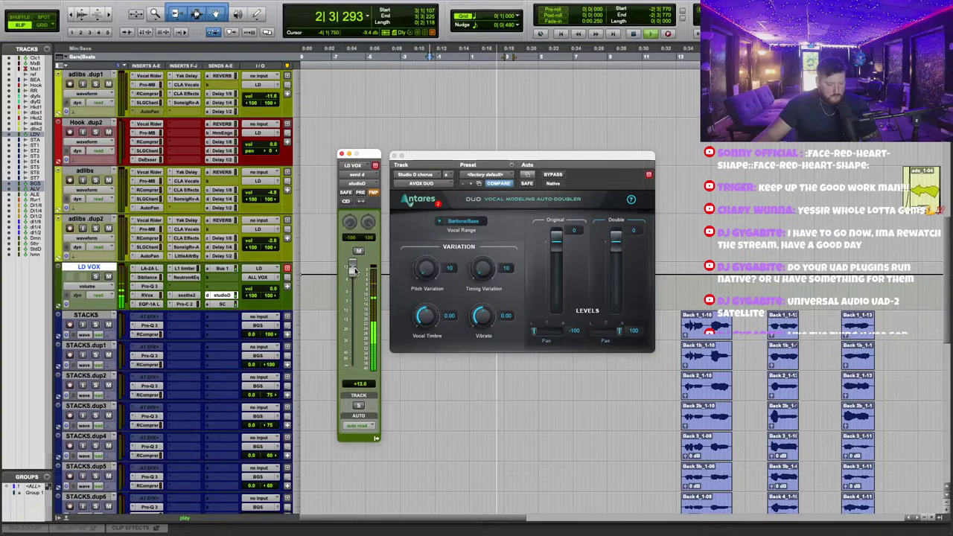
drag(447, 155, 532, 151)
drag(380, 155, 391, 153)
drag(491, 153, 425, 187)
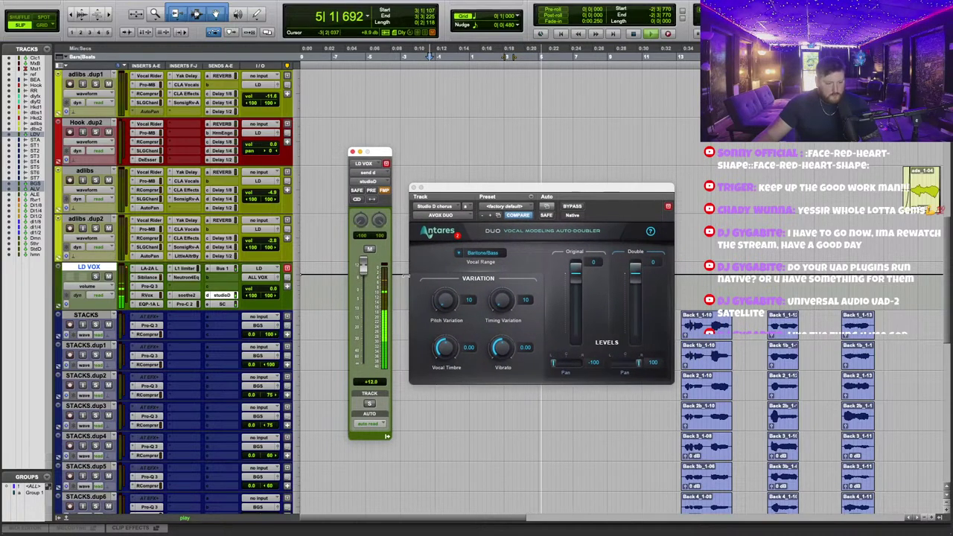
key(t)
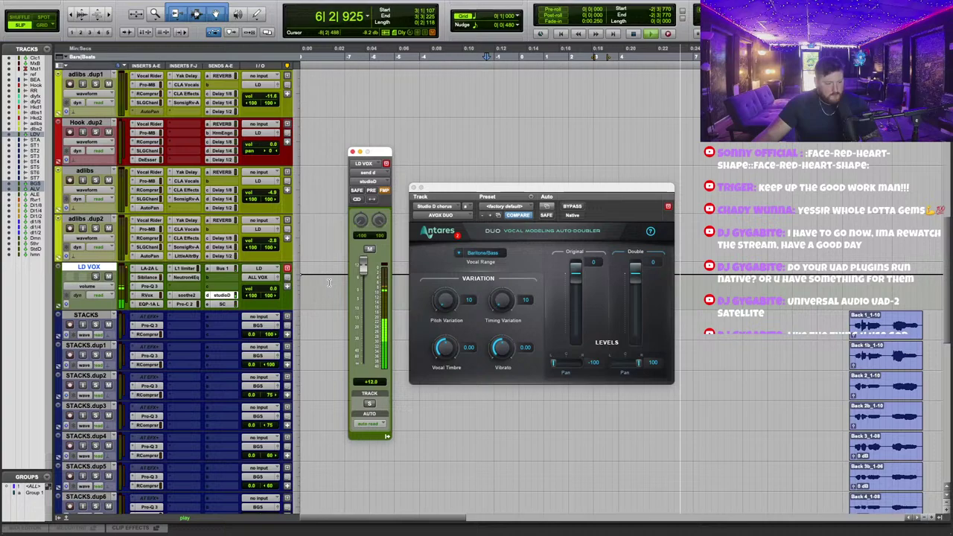
Set the LD VOX studioD send to -10.2 dB, then close the send and doubler windows.
drag(363, 268, 383, 454)
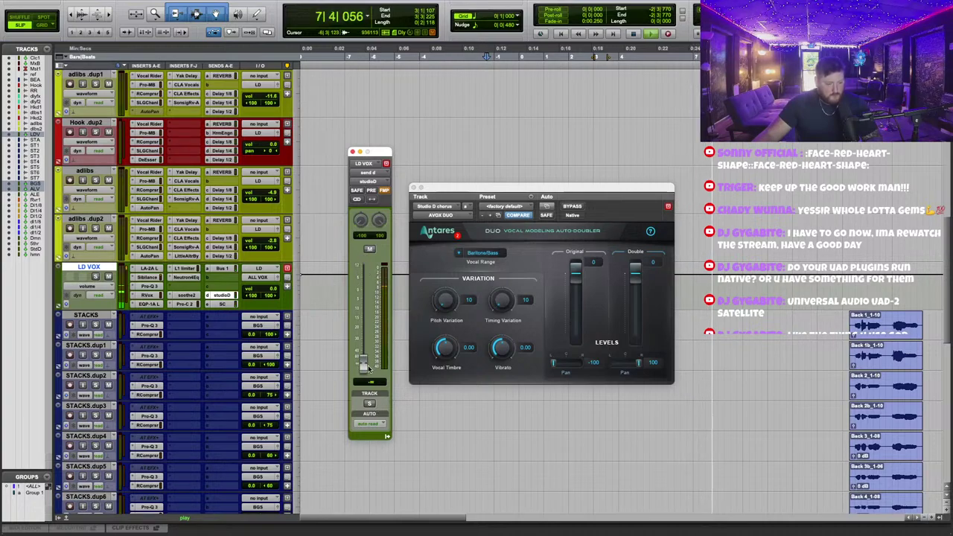
drag(369, 368, 379, 309)
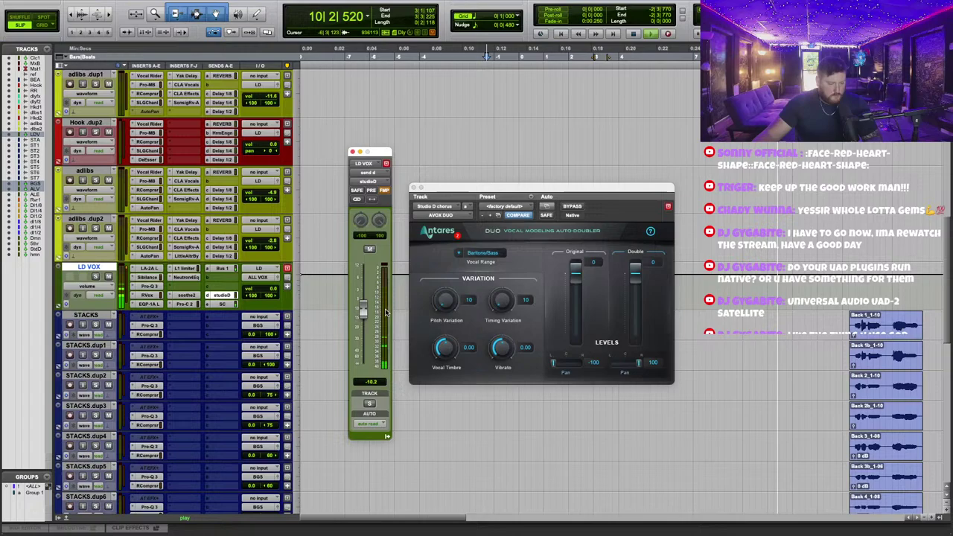
click(352, 152)
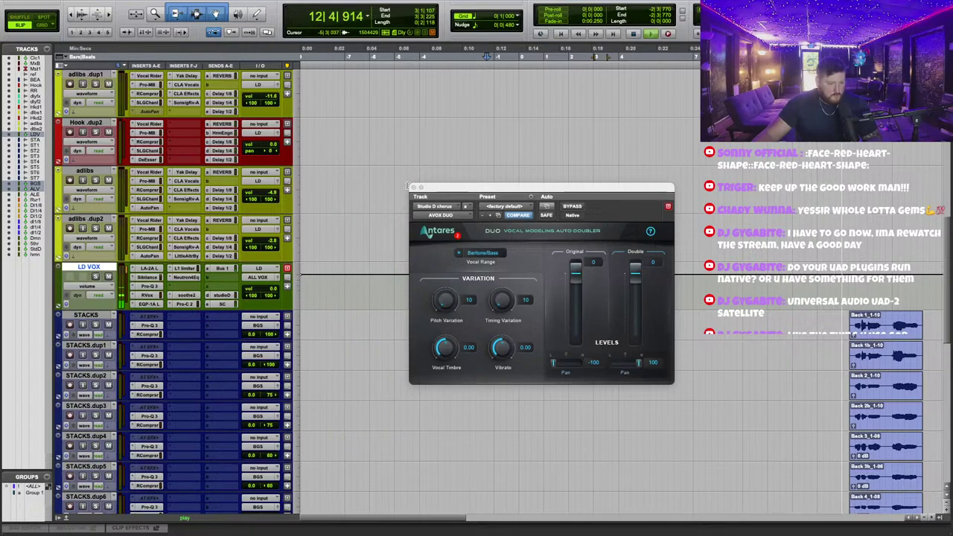
click(413, 187)
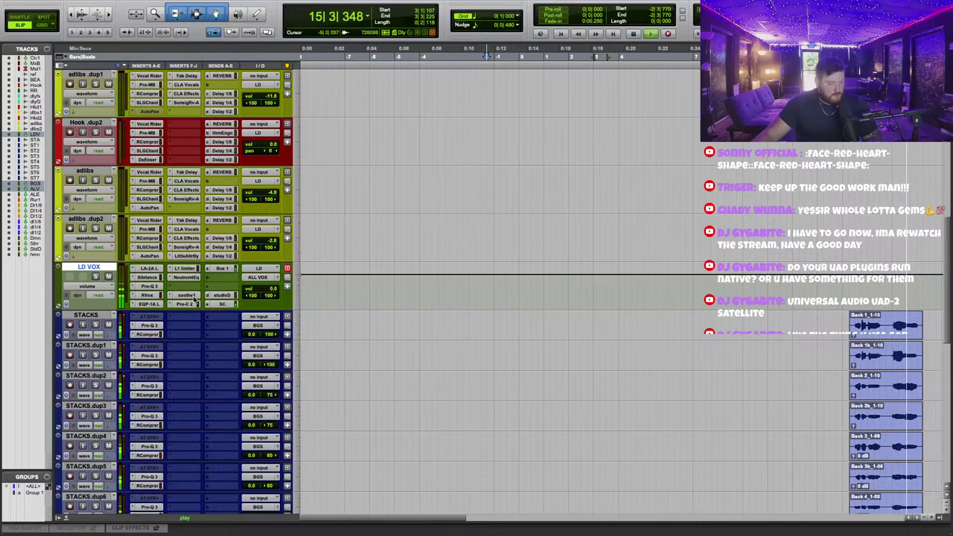
Add a narrow bell cut of -4.32 dB at 3994.9 Hz with a Q of 21.72 in the ALL VOX Pro-Q 3.
scroll(195, 297, down, 10)
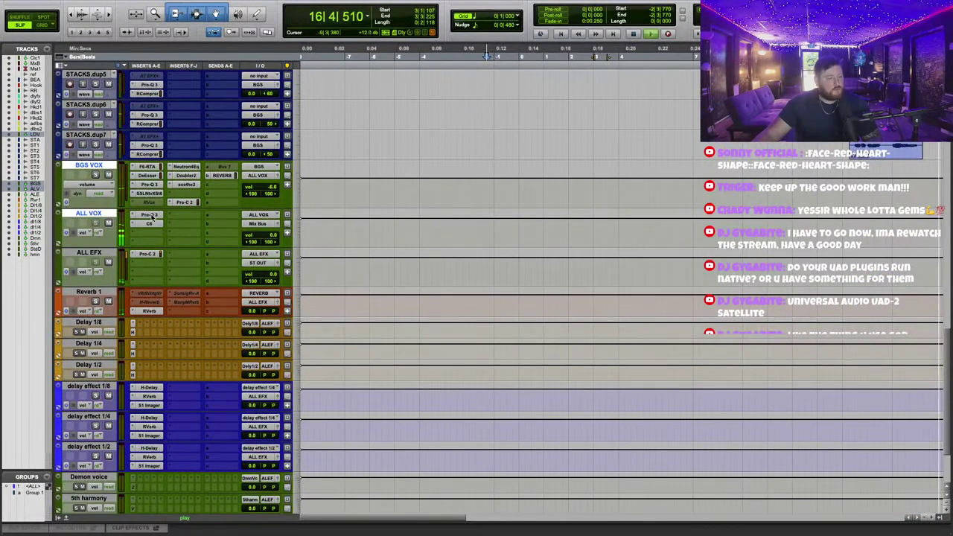
click(148, 215)
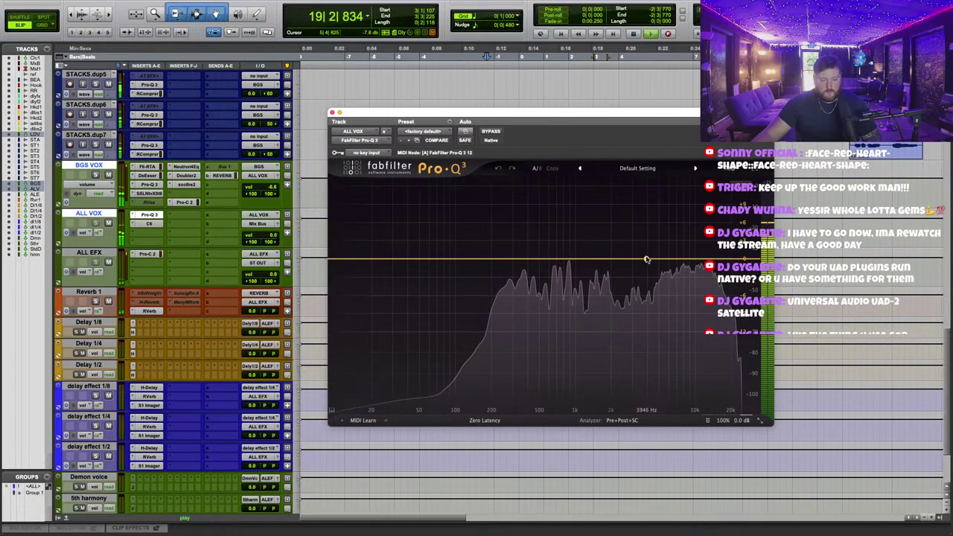
drag(645, 259, 646, 188)
scroll(637, 186, up, 4)
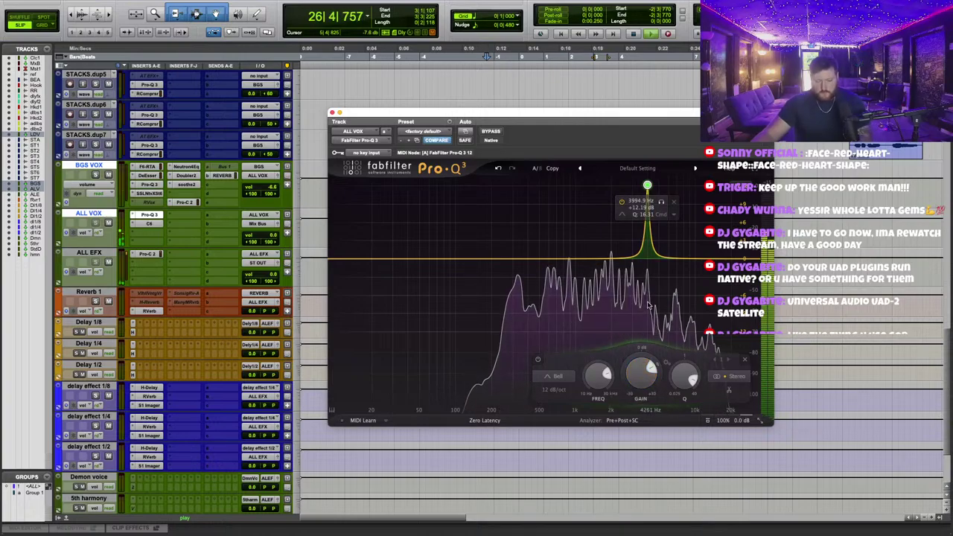
double_click(643, 375)
drag(645, 375, 652, 418)
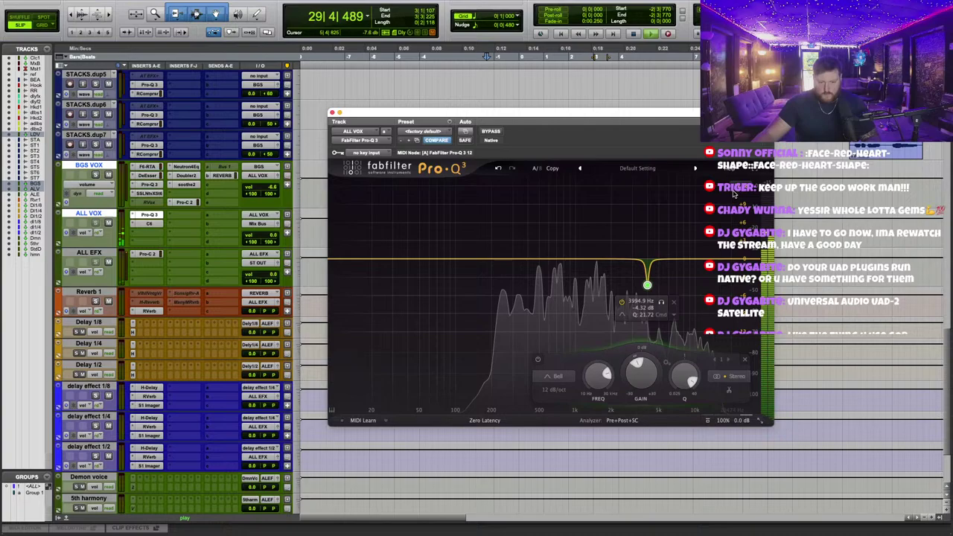
Add a dynamic bell band at 6729.9 Hz with 0 dB gain, a Q of 10.12 and a slight negative dynamic range.
drag(656, 117, 654, 125)
drag(668, 269, 672, 191)
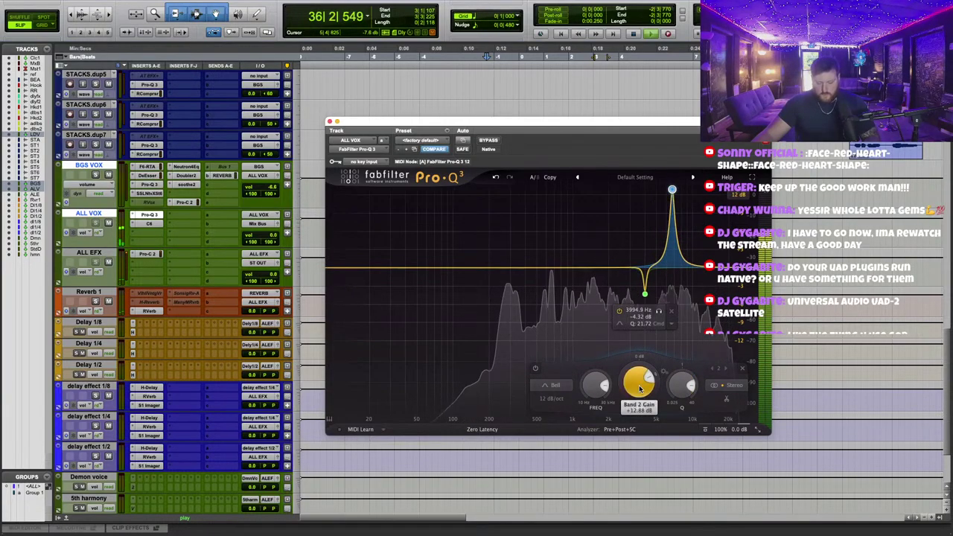
double_click(638, 382)
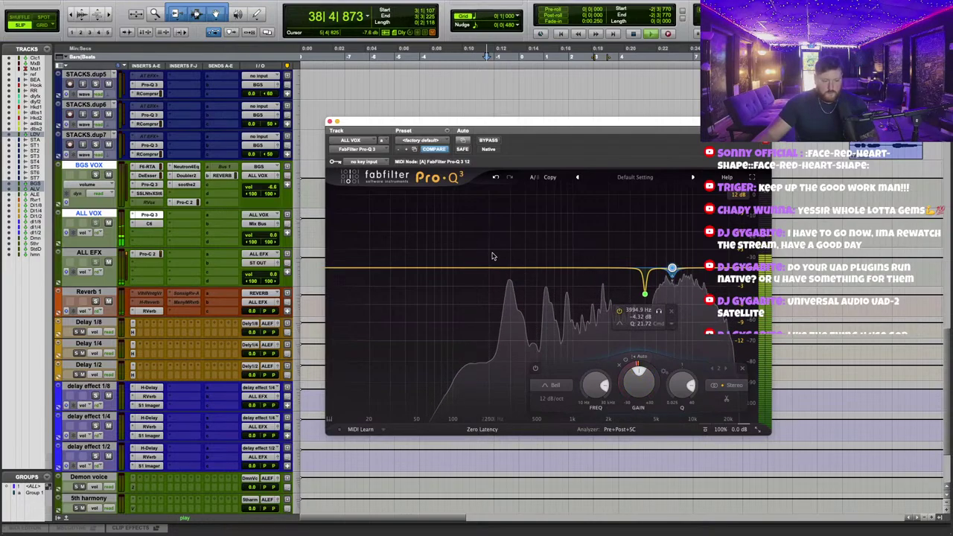
Add a narrow dynamic bell at about 292 Hz with 0 dB gain and a dynamic range of -1.61 dB.
drag(507, 269, 523, 210)
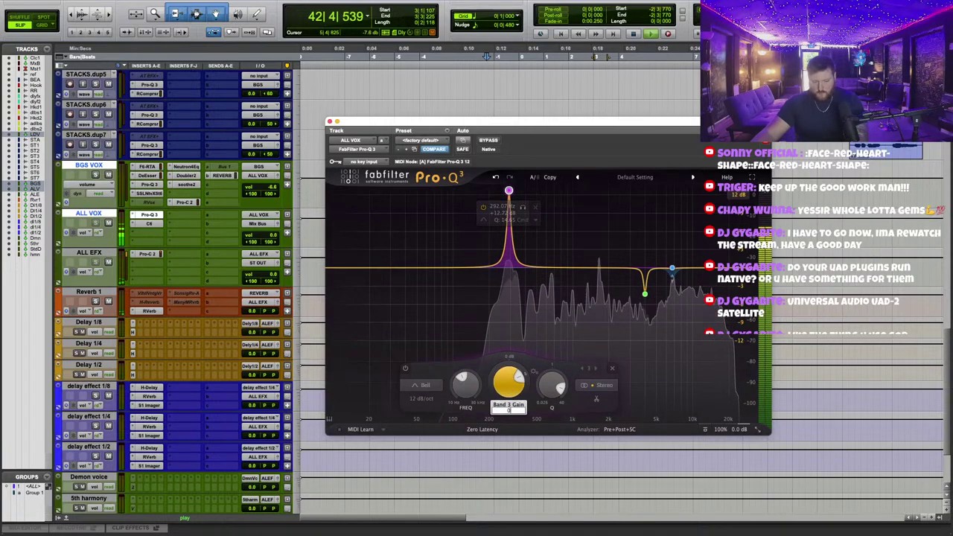
alt+click(507, 390)
drag(495, 378, 495, 381)
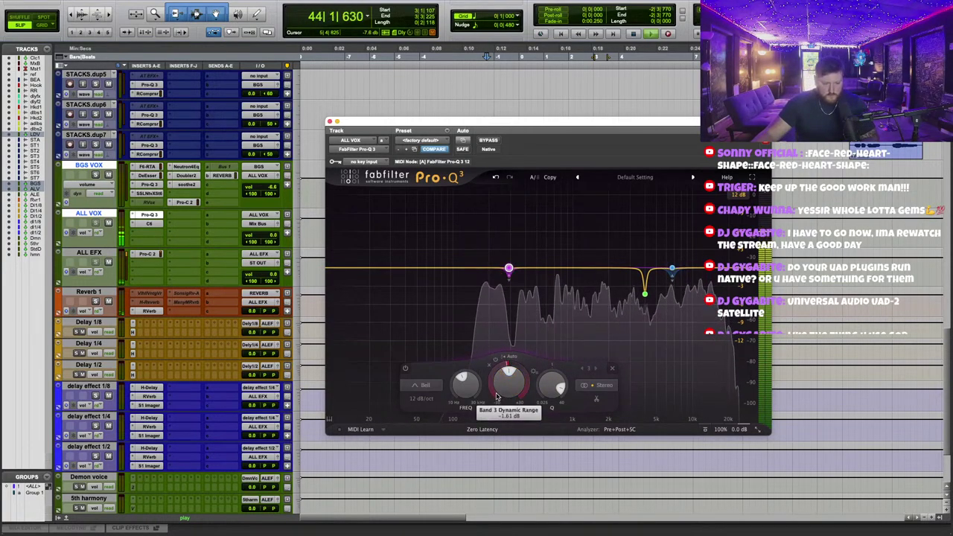
Add a narrow bell cut of about -2.6 dB at about 2580 Hz on the ALL VOX EQ.
drag(566, 269, 635, 223)
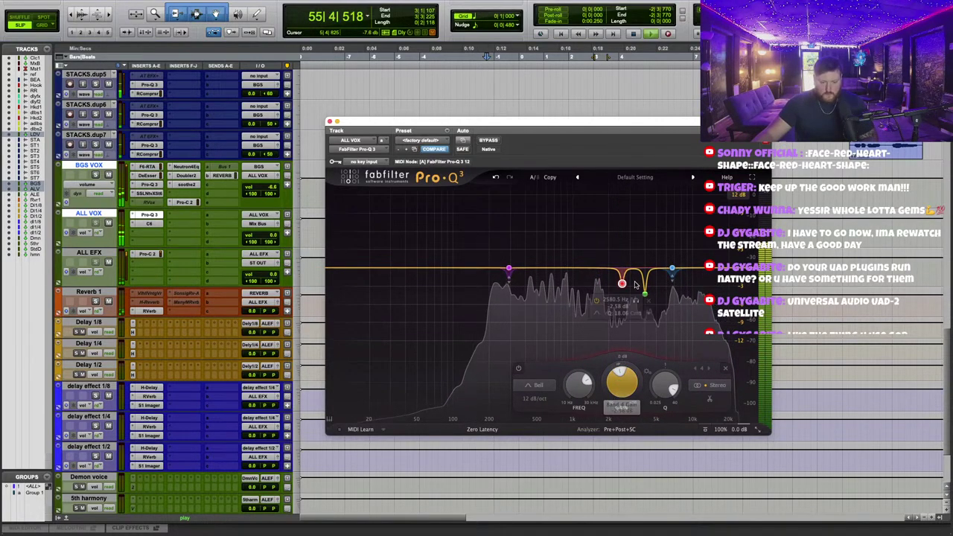
click(673, 285)
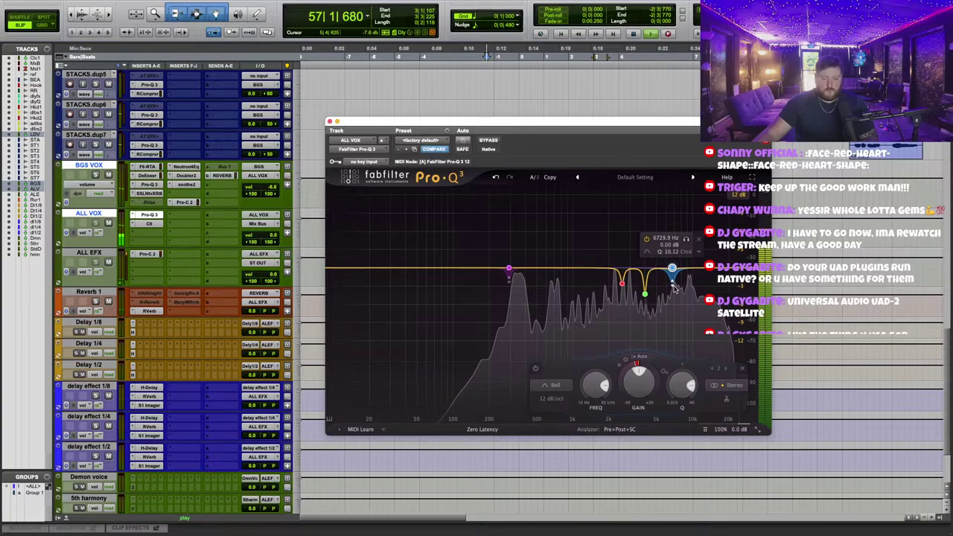
Sweep for harsh resonances in the ALL VOX Pro-Q 3 and add narrow bell cuts at about 3.1 kHz and 1.5 kHz.
drag(692, 275, 691, 199)
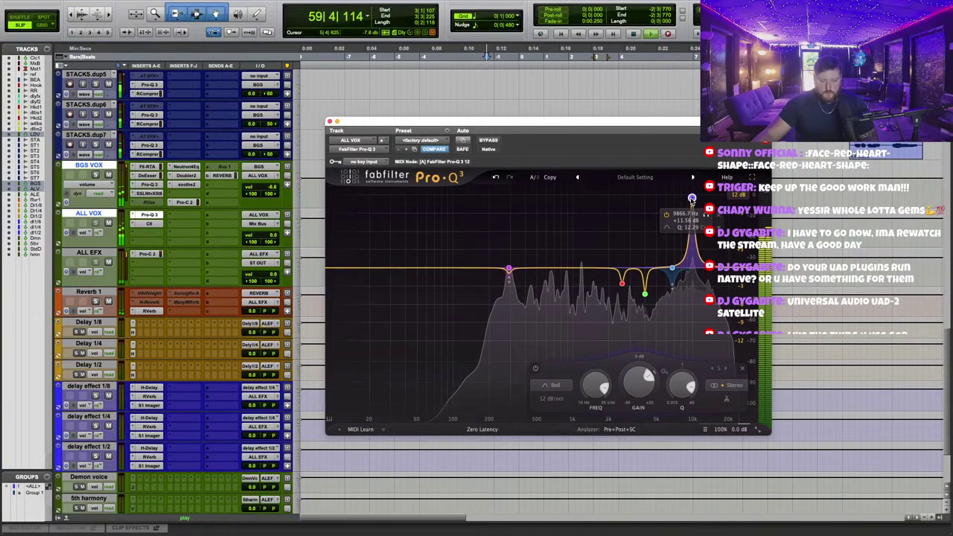
drag(705, 218, 648, 222)
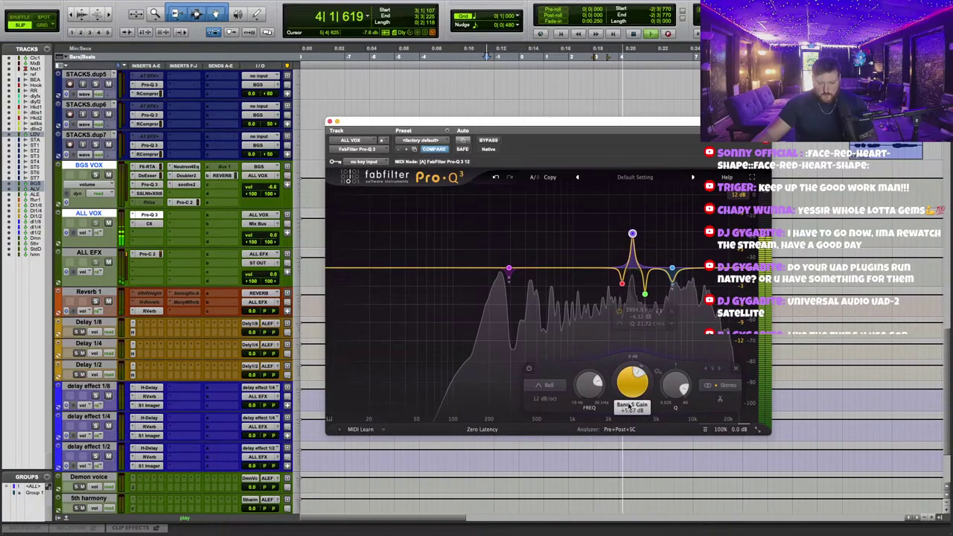
drag(608, 270, 607, 214)
drag(592, 381, 600, 442)
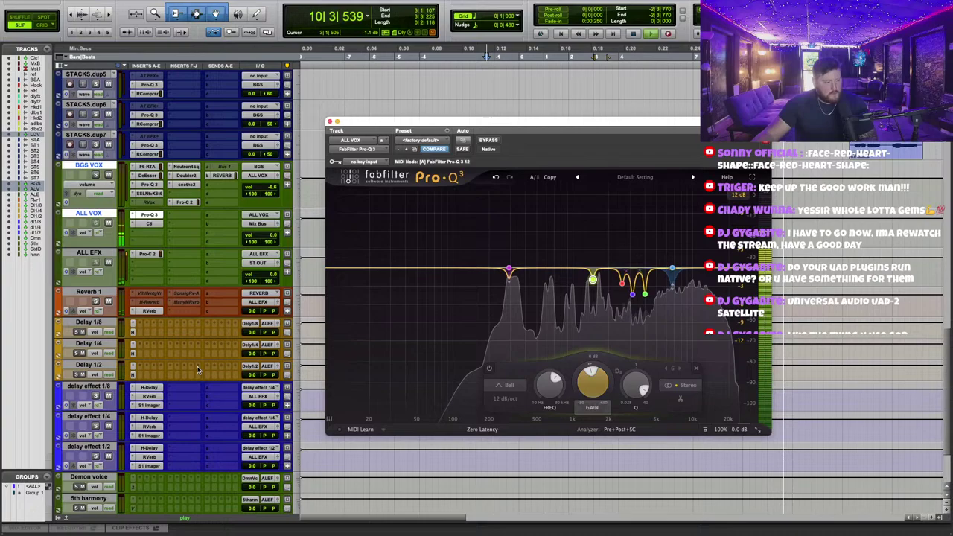
In the ALL VOX C6, solo band 5 and set its crossover to 9476 Hz, range to -7.3 and threshold to -24.9.
click(150, 225)
drag(402, 125, 462, 193)
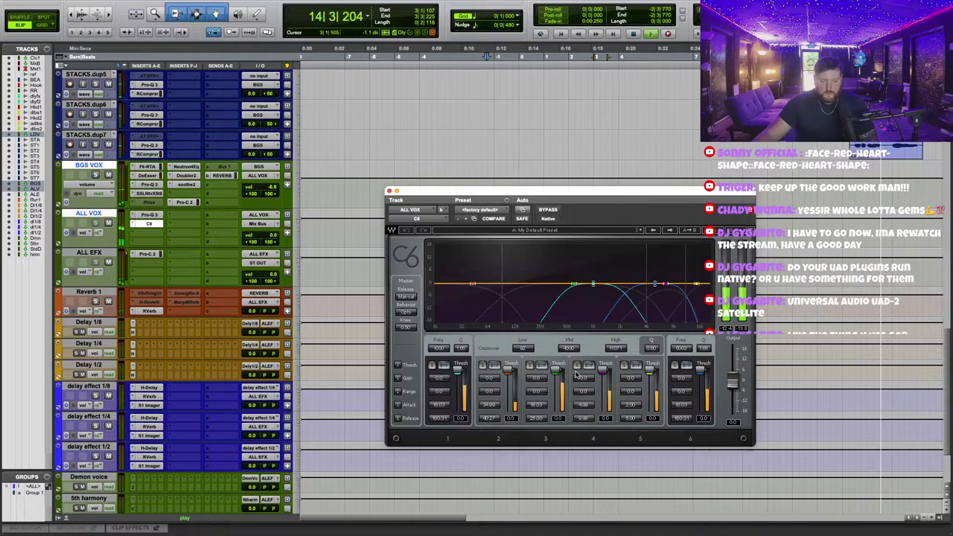
click(624, 365)
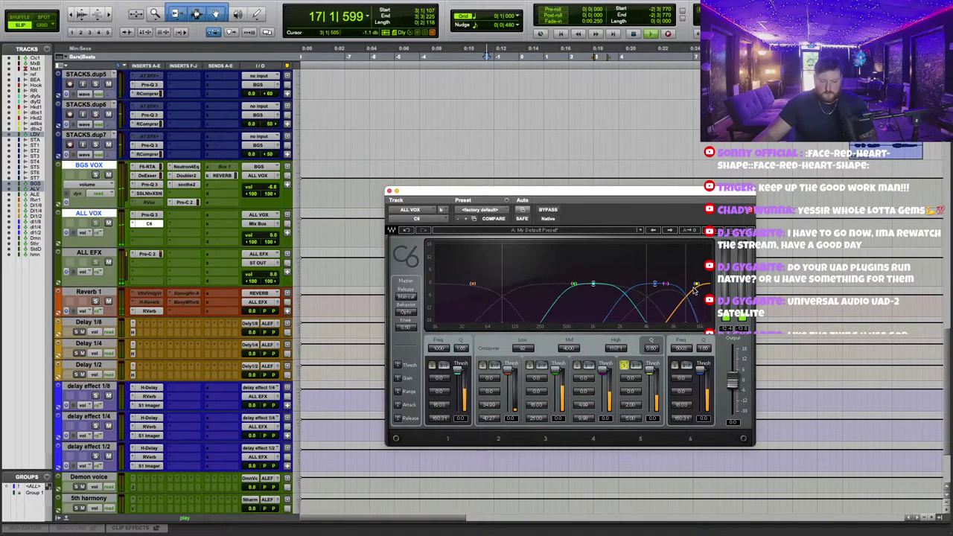
drag(653, 351, 651, 349)
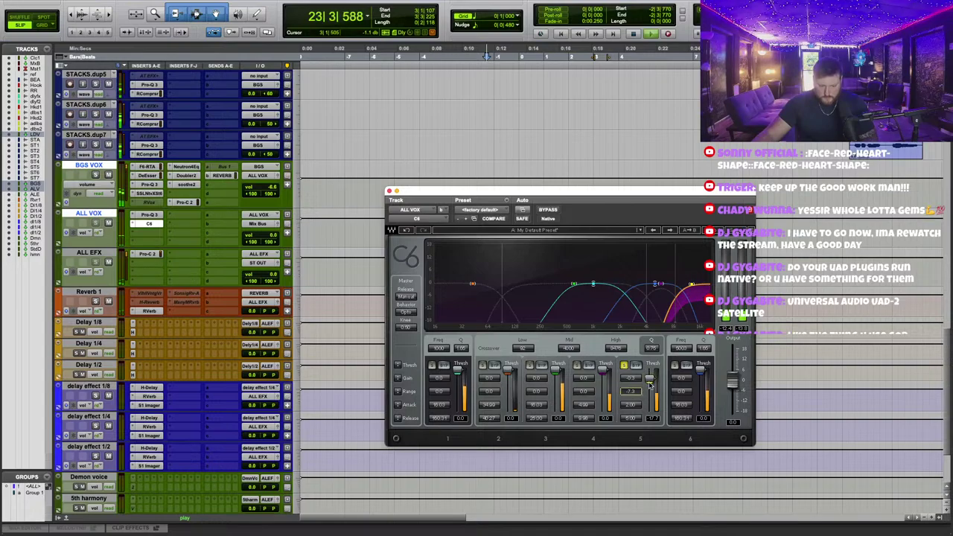
click(684, 56)
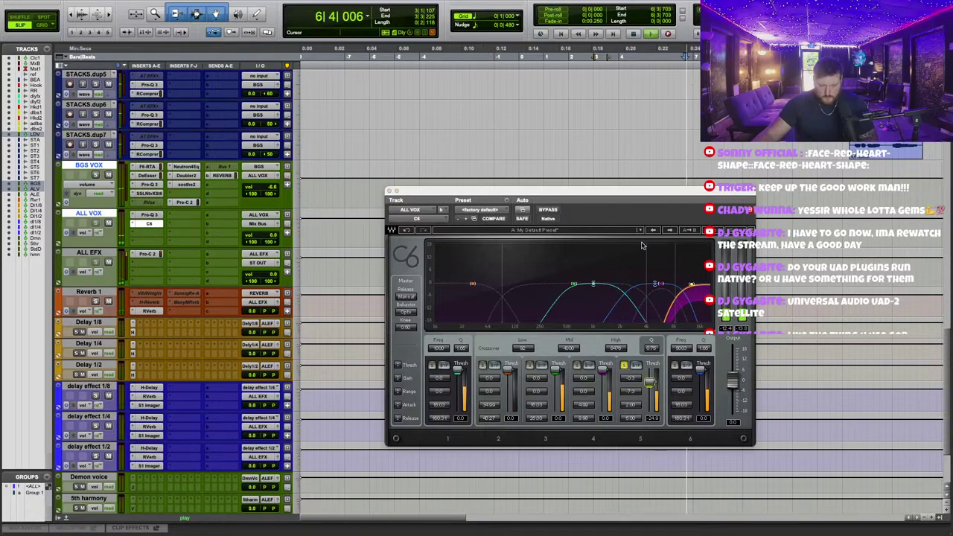
Widen C6 band 3 with the mid crossover at 2310 Hz, and set its gain to 2.2, range to -11.0 and threshold to -23.0.
click(529, 365)
drag(473, 284, 466, 284)
drag(570, 287, 556, 279)
drag(536, 391, 536, 408)
drag(556, 372, 557, 386)
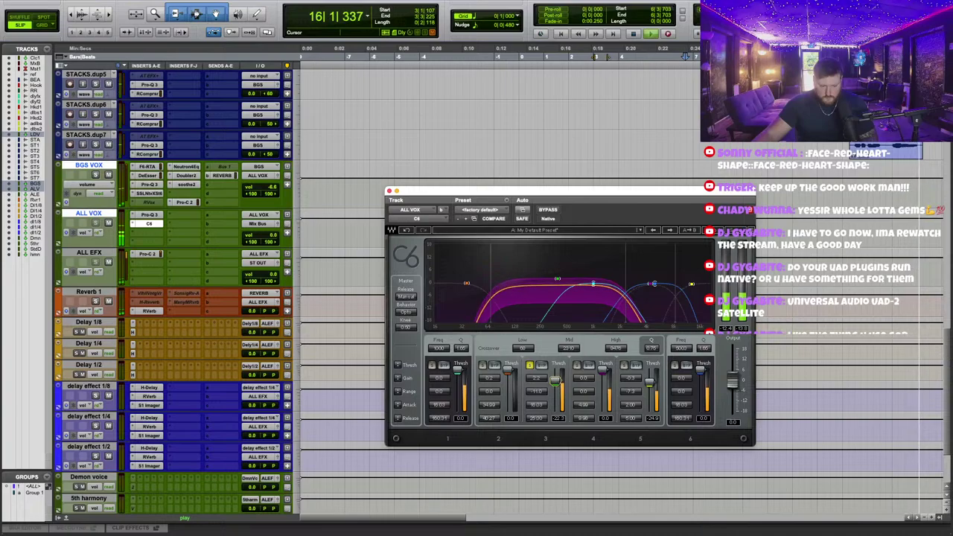
click(529, 364)
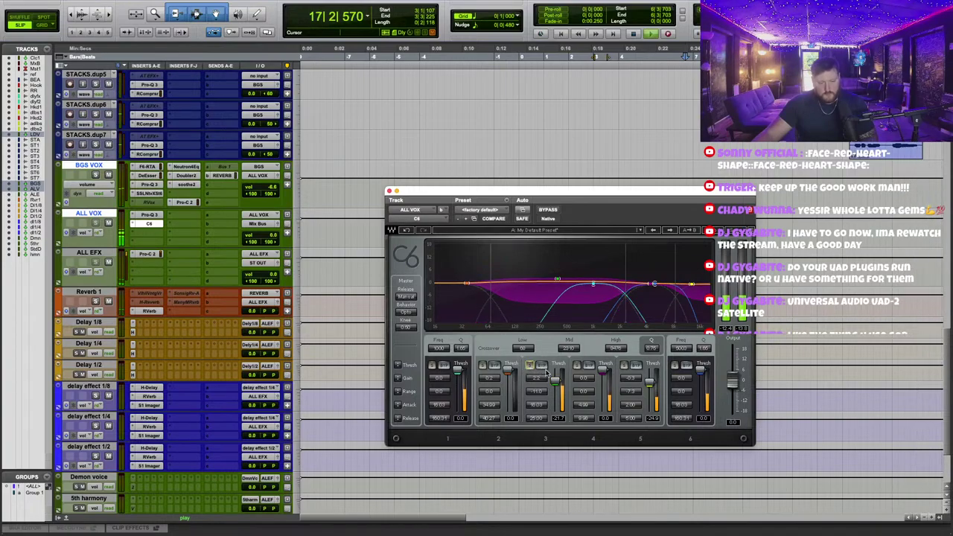
drag(559, 380, 556, 381)
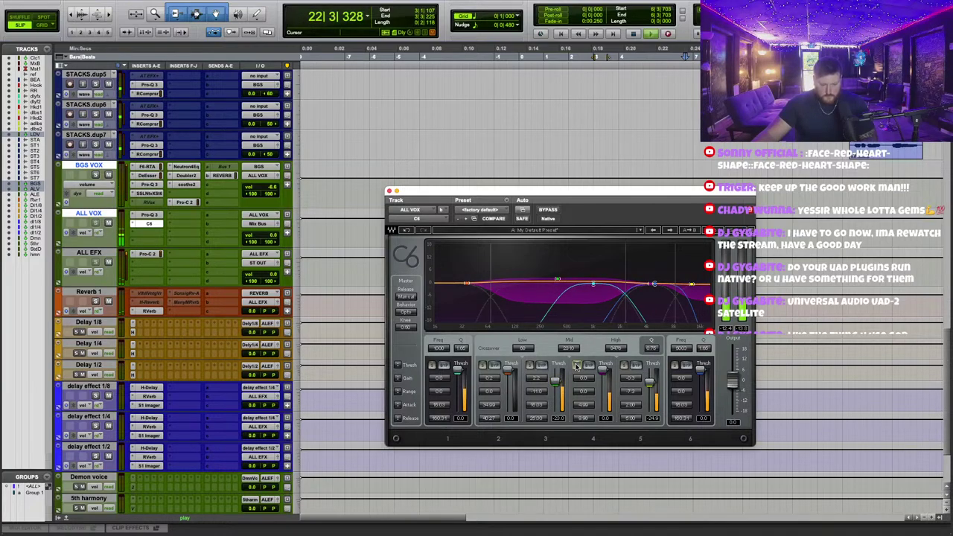
Solo C6 band 4, set its range to -4.7 and threshold to -23.4, and take it out of solo.
click(575, 366)
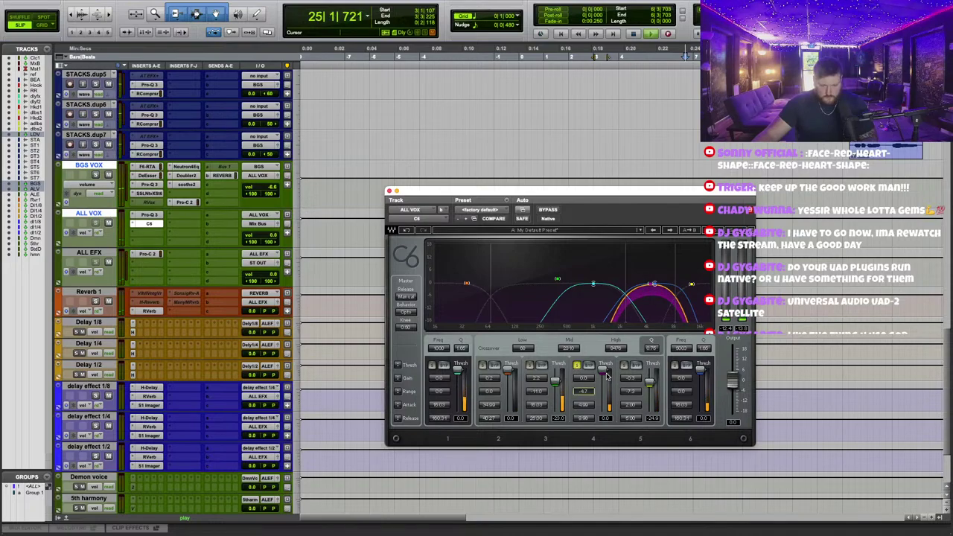
click(576, 365)
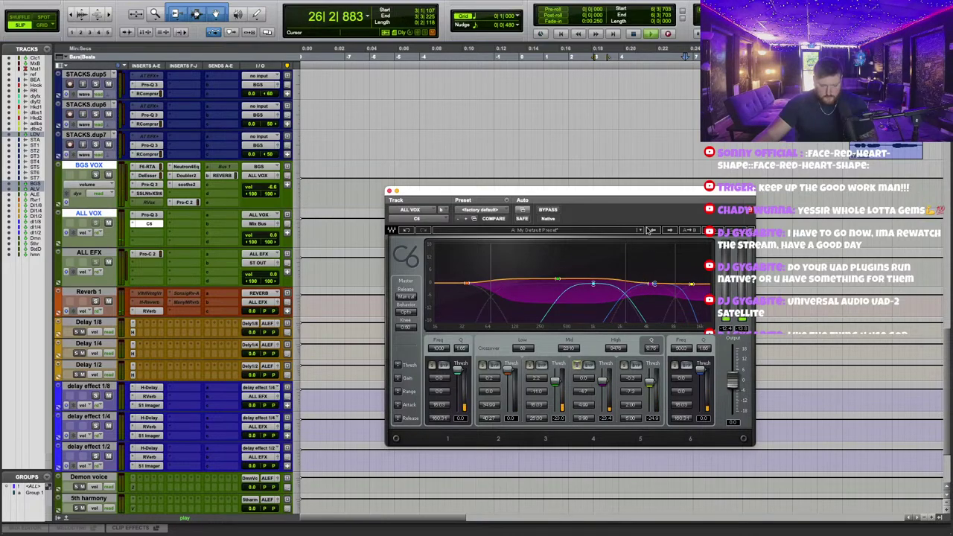
drag(652, 192, 656, 205)
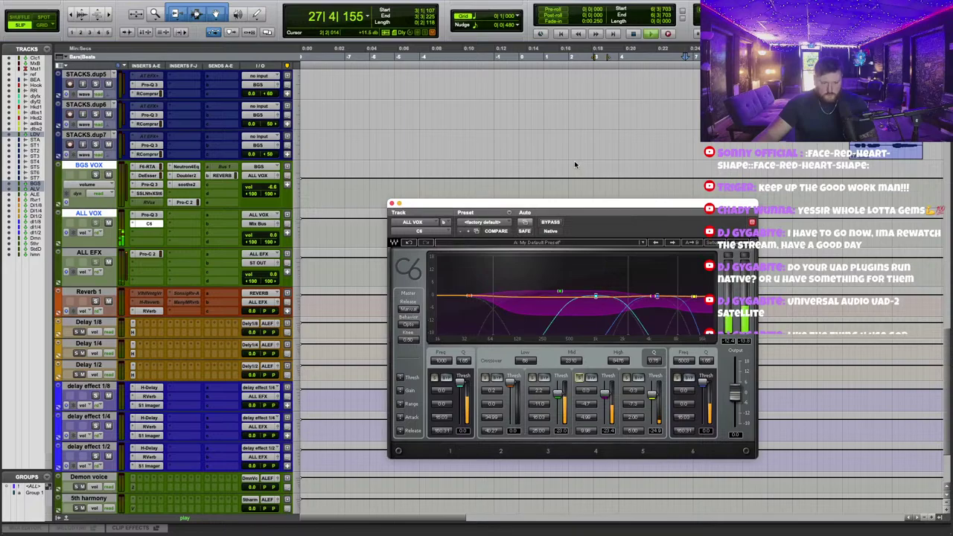
Lower the RR track's volume to -3.3 dB.
scroll(575, 164, up, 10)
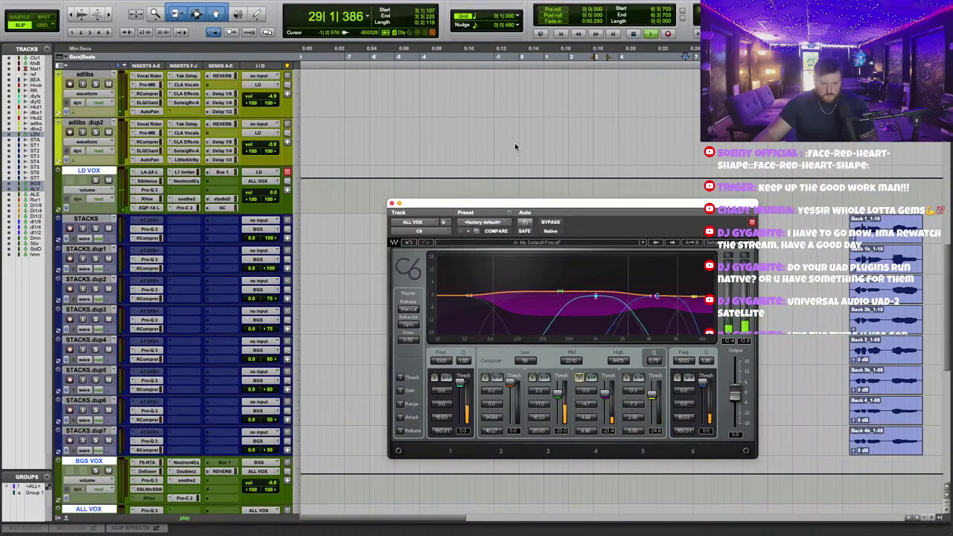
scroll(515, 147, right, 10)
drag(598, 205, 587, 227)
scroll(584, 145, right, 3)
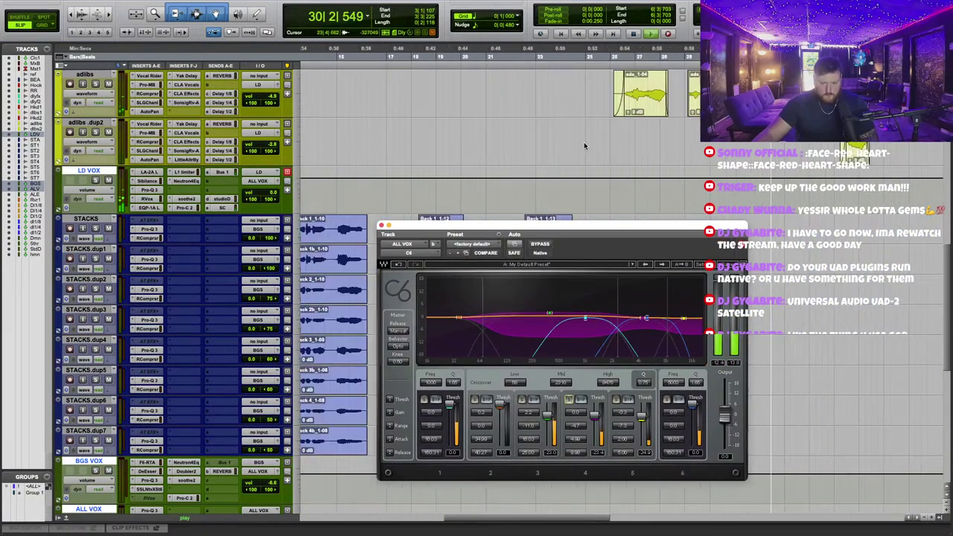
scroll(605, 147, up, 7)
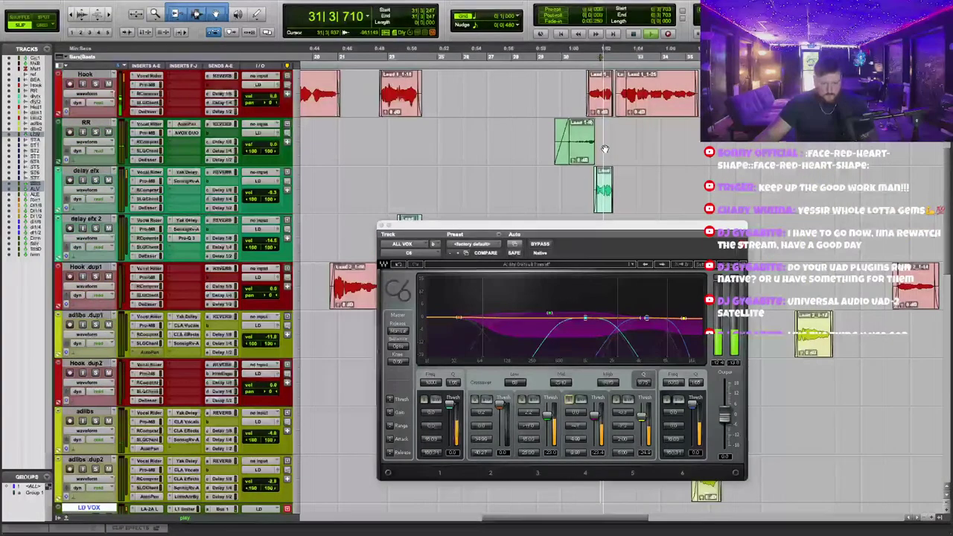
click(279, 147)
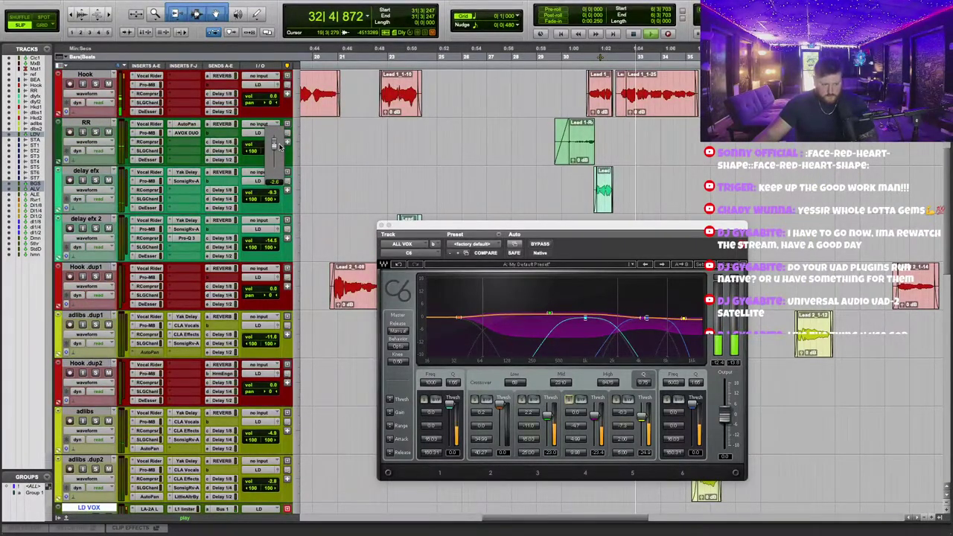
scroll(588, 164, down, 5)
Copy the end of the Hook phrase near bar 34 to the same position on the delay efx track.
drag(577, 227, 605, 186)
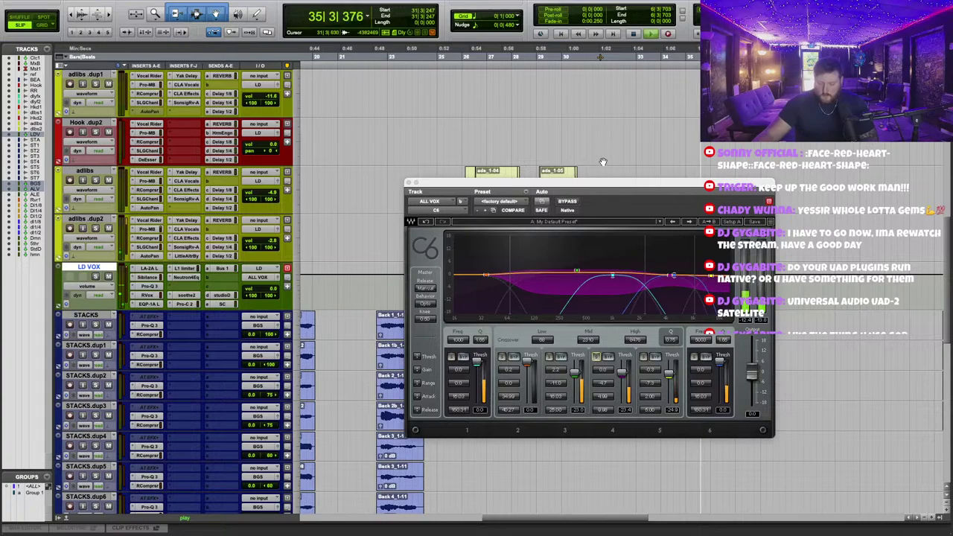
drag(604, 187, 602, 385)
scroll(587, 223, up, 5)
click(558, 51)
key(t)
key(t)
key(t)
scroll(642, 164, right, 5)
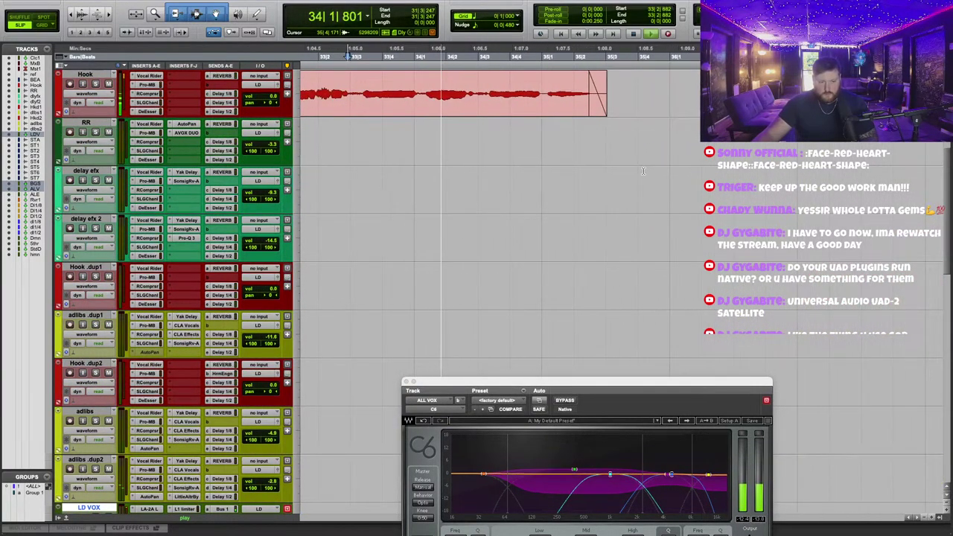
scroll(643, 171, up, 2)
drag(627, 188, 489, 185)
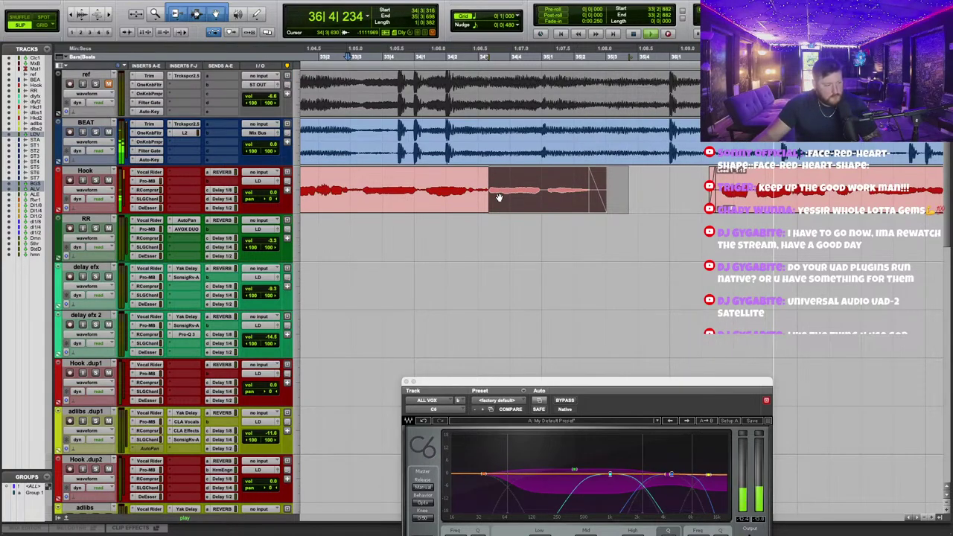
key(semicolon)
key(semicolon)
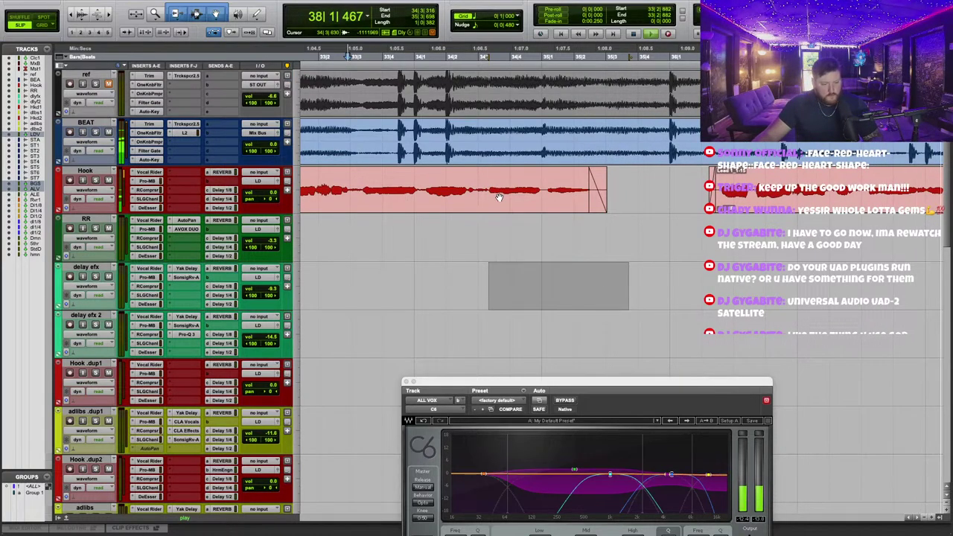
key(ctrl+v)
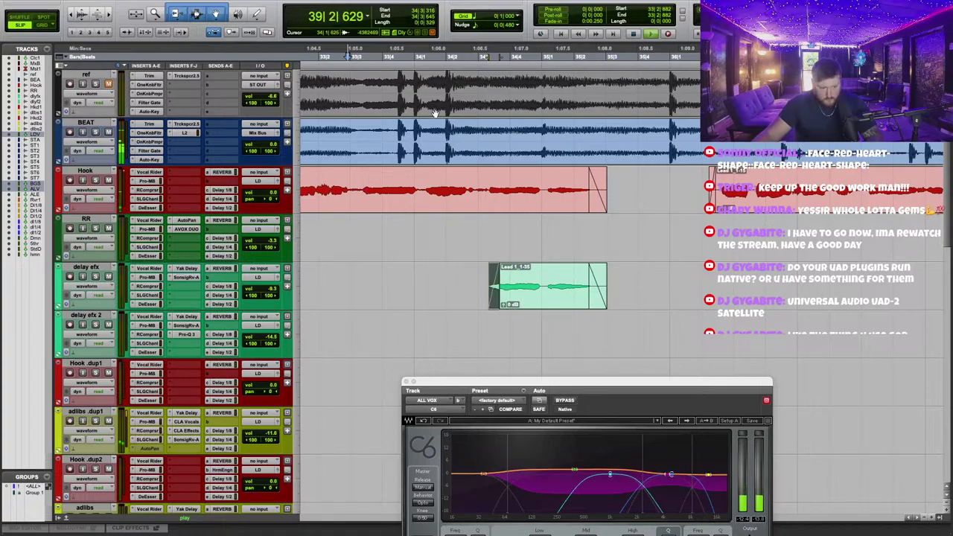
Audition the copied phrase on the delay efx track, and delete it together with its fade.
click(333, 57)
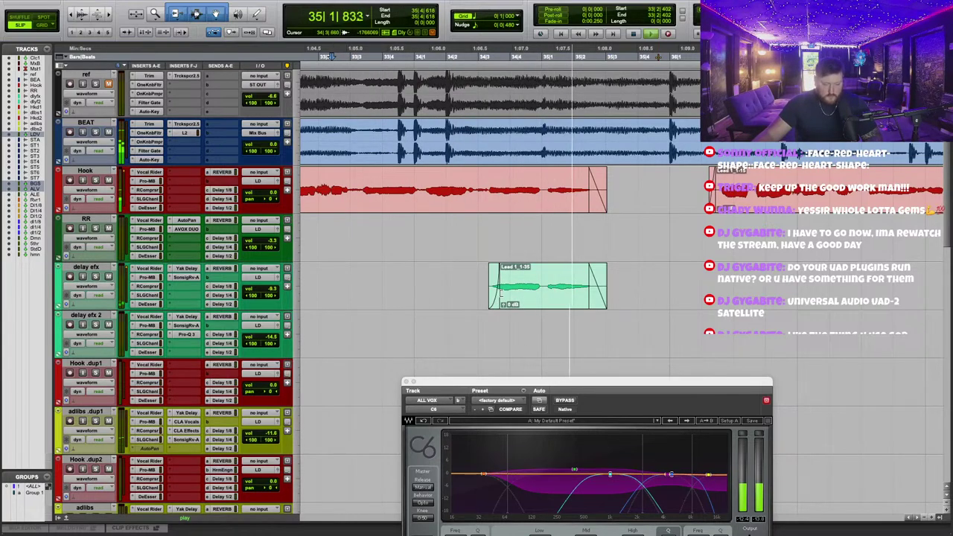
click(495, 305)
key(Delete)
click(534, 301)
key(Delete)
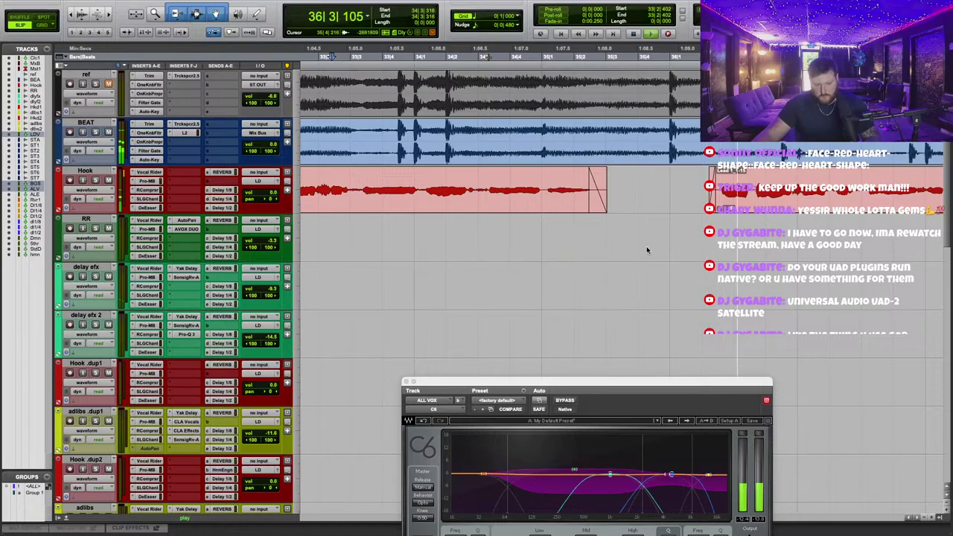
Solo band 1 of the ALL VOX C6 and move its frequency down to about 171 Hz while the Hook plays.
click(728, 200)
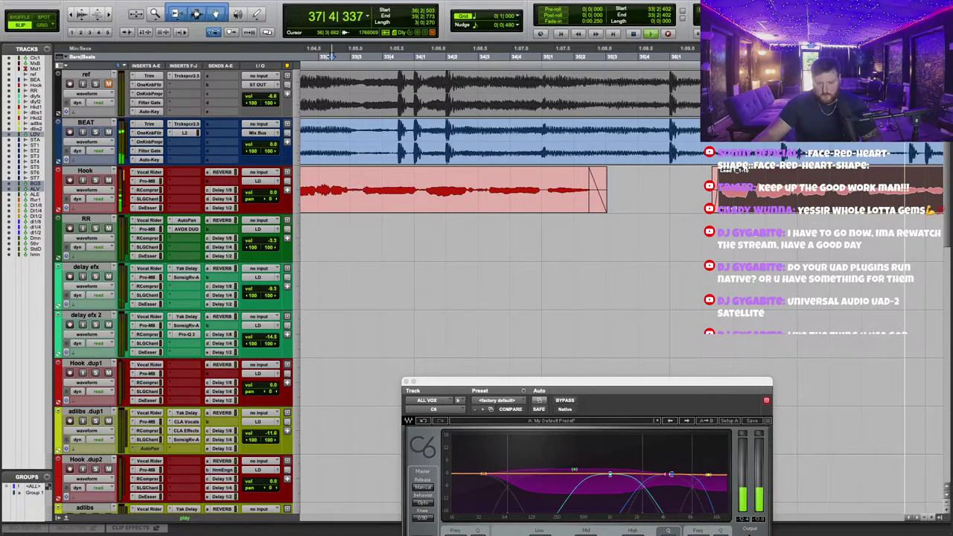
scroll(690, 245, right, 5)
key(r)
scroll(690, 245, down, 5)
drag(679, 383, 692, 140)
drag(487, 143, 450, 152)
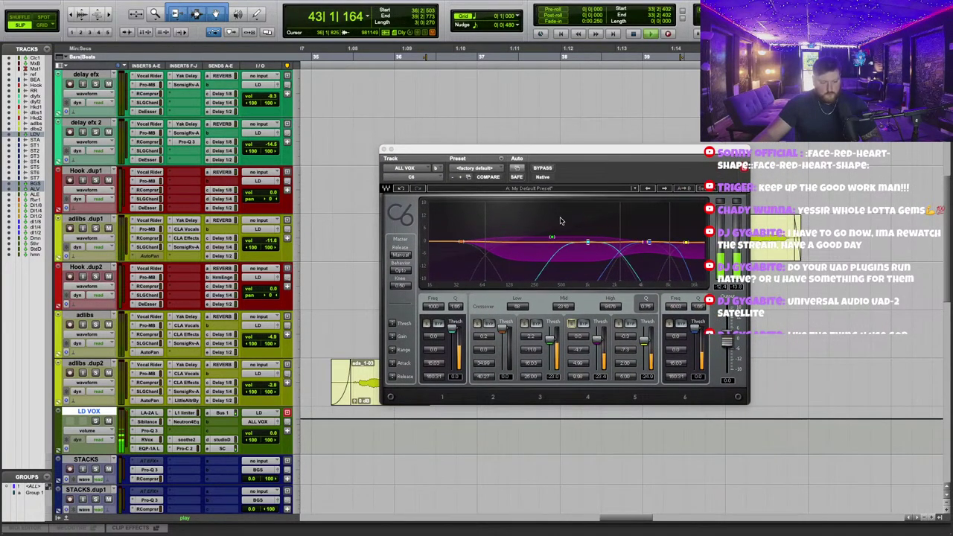
click(588, 244)
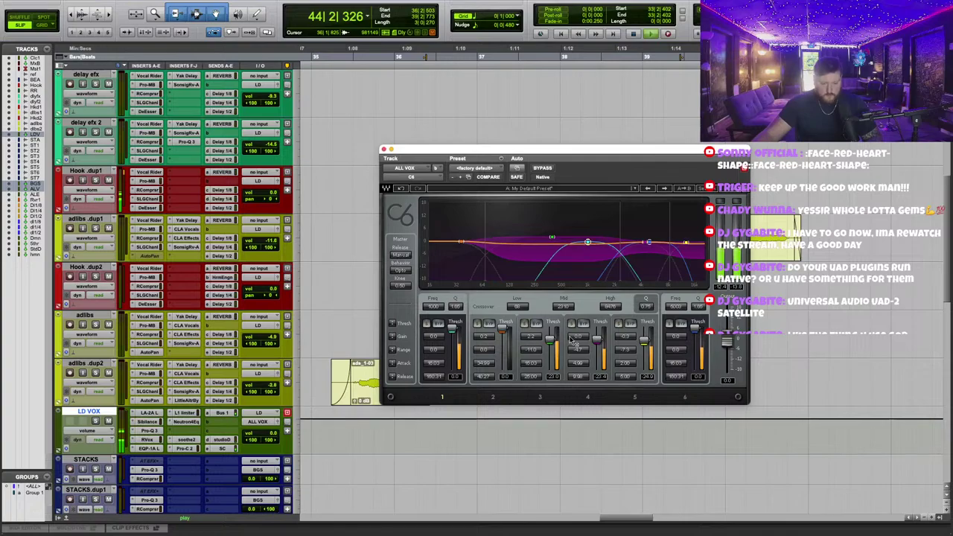
click(426, 324)
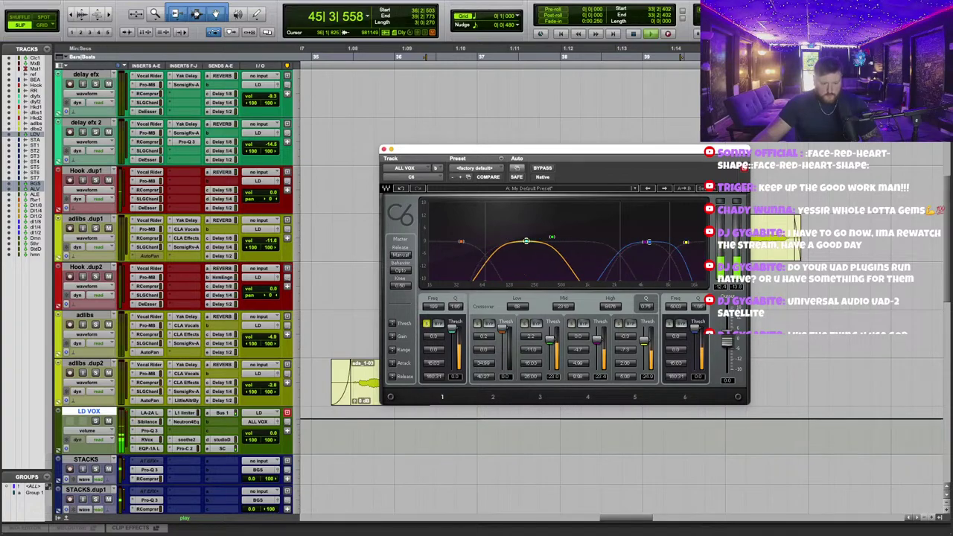
scroll(606, 120, up, 5)
key(r)
scroll(606, 119, right, 5)
click(496, 56)
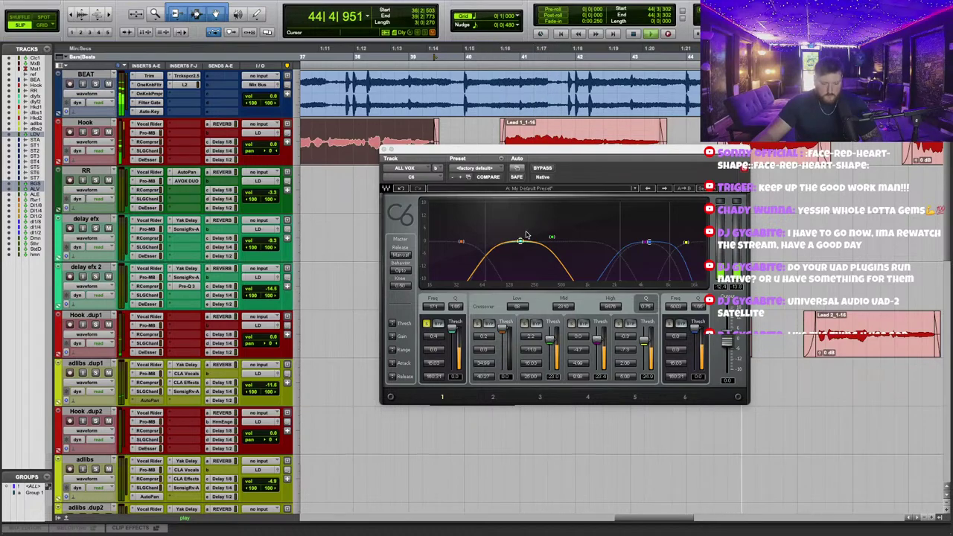
Boost C6 band 1, narrow its Q to 2.50 and sweep it to 164 Hz to locate the low-mid buildup.
scroll(426, 96, left, 5)
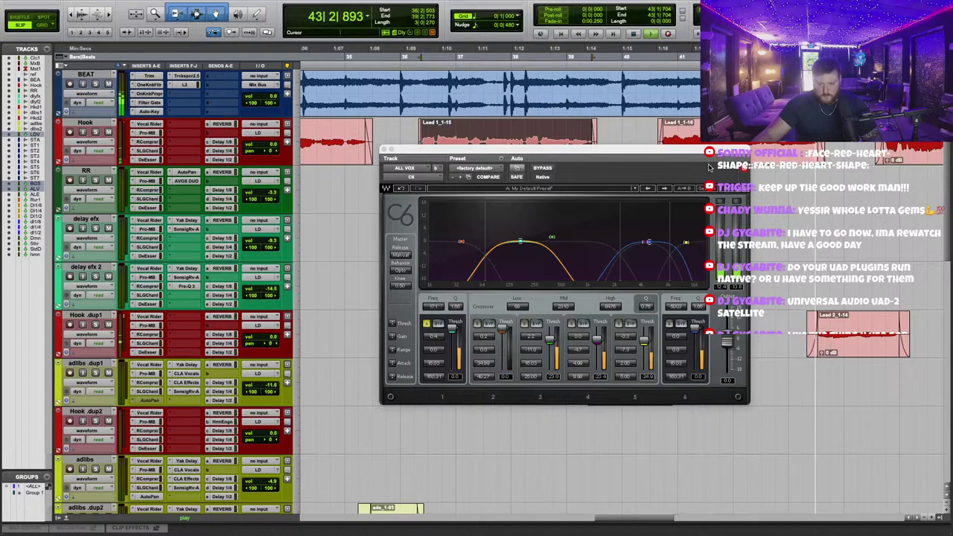
drag(521, 245, 520, 213)
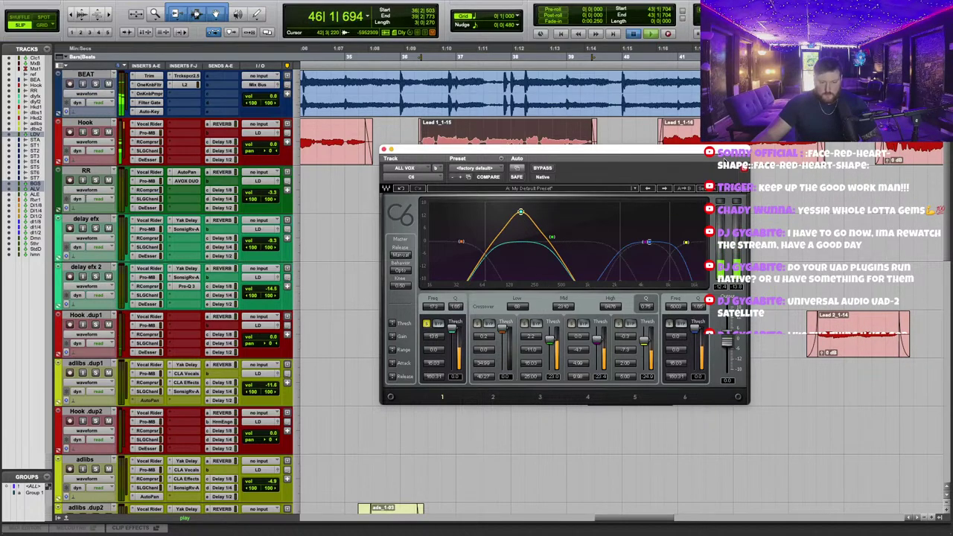
drag(454, 308, 454, 306)
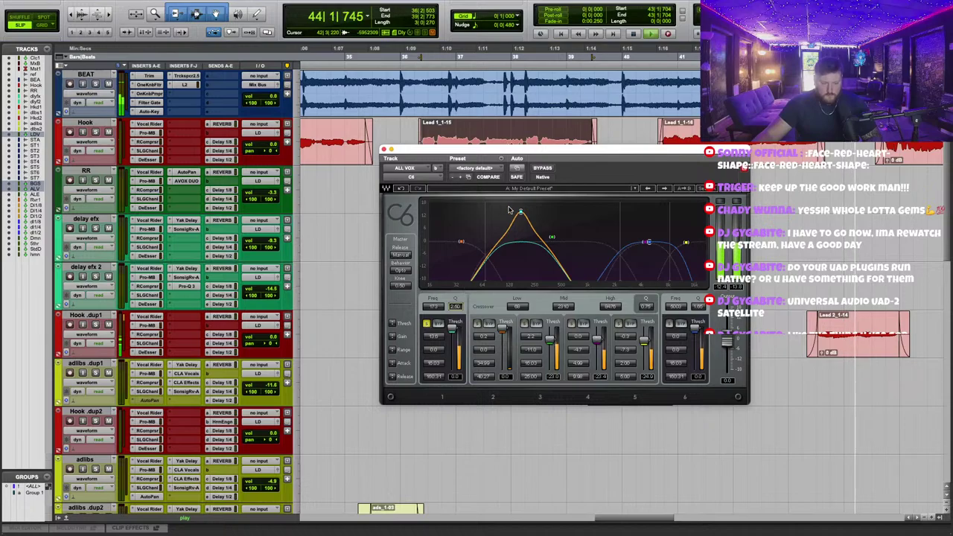
drag(521, 214, 518, 203)
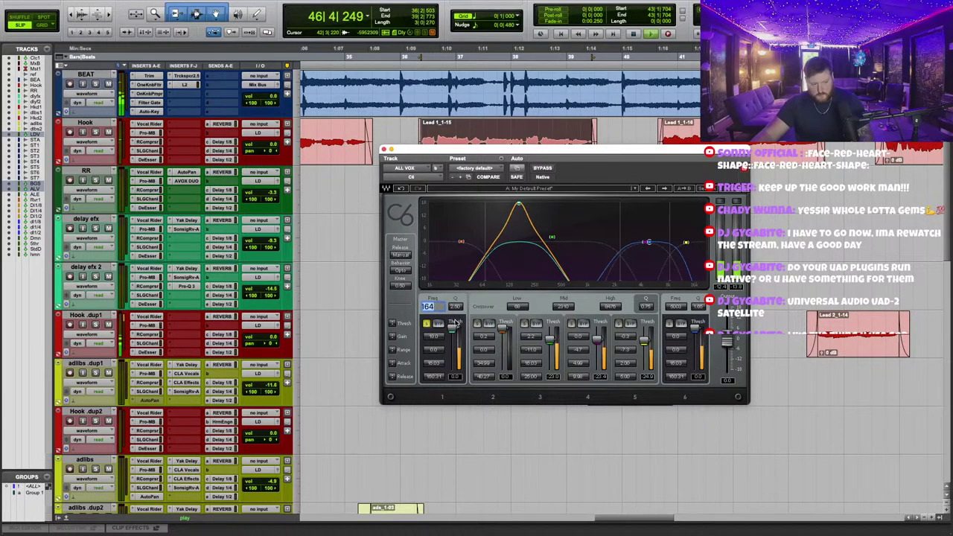
Reset C6 band 1's gain to 0, set its range to -11.5 and threshold to about -21.9, and unsolo it.
text(0)
key(Return)
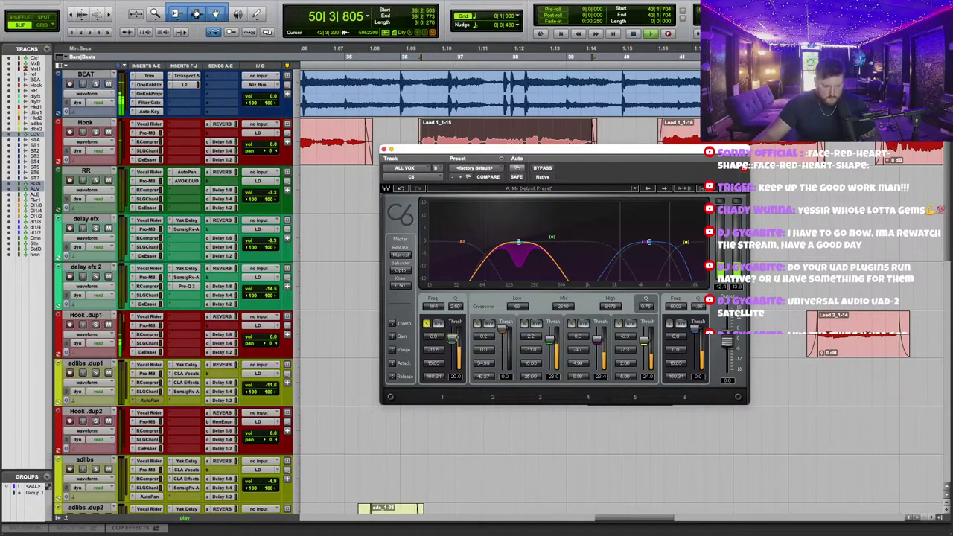
click(427, 324)
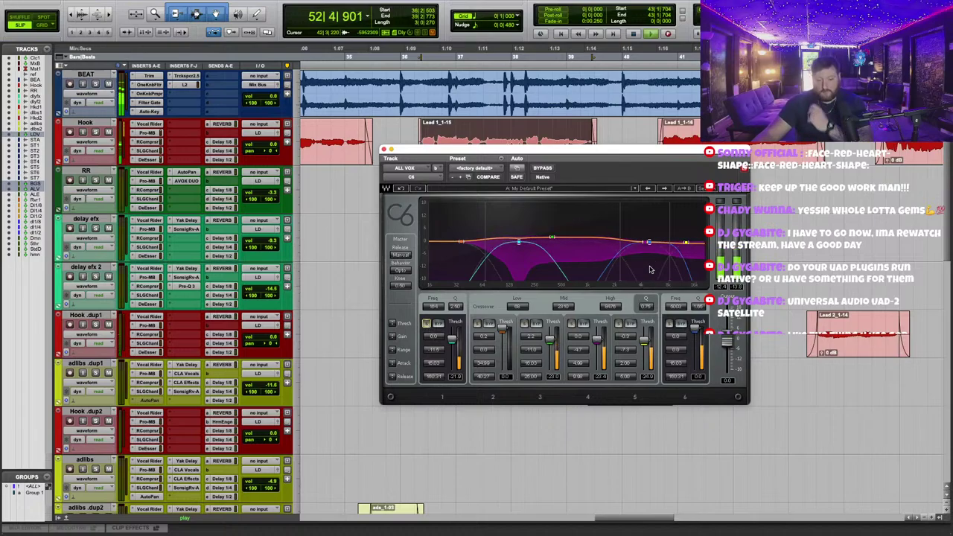
Set C6 band 6 to notch 6258 Hz with Q 60.00, gain 0, range -18.0 and threshold about -32.9, and close the plugin.
click(669, 323)
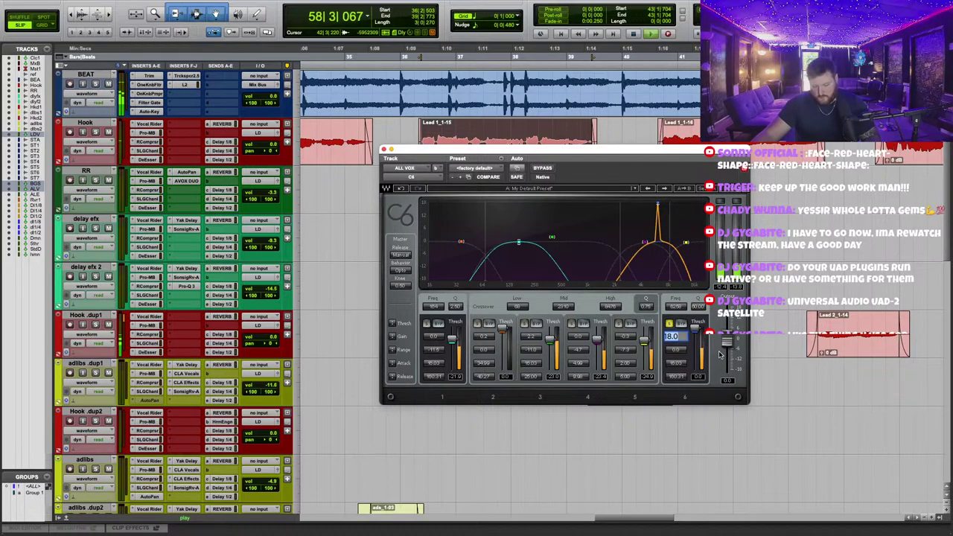
text(0)
key(Return)
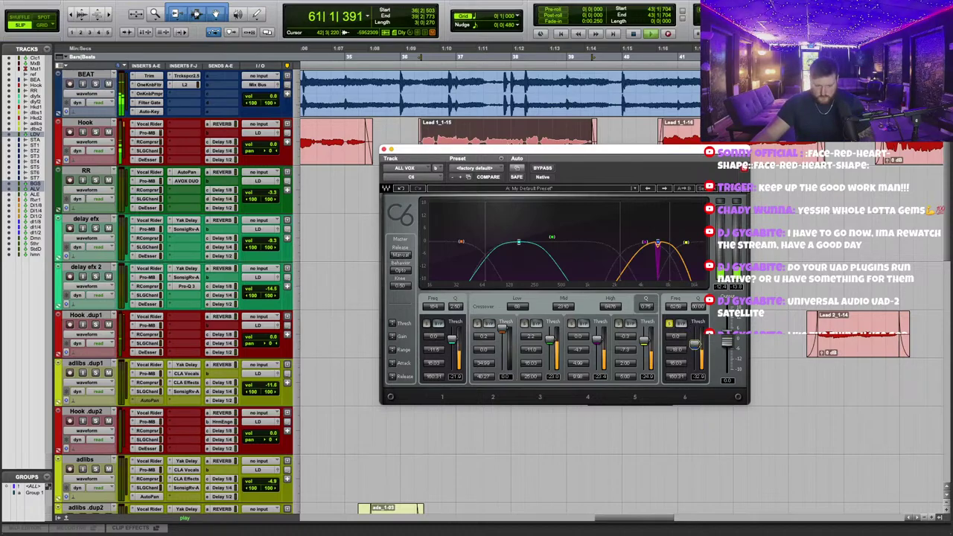
click(670, 326)
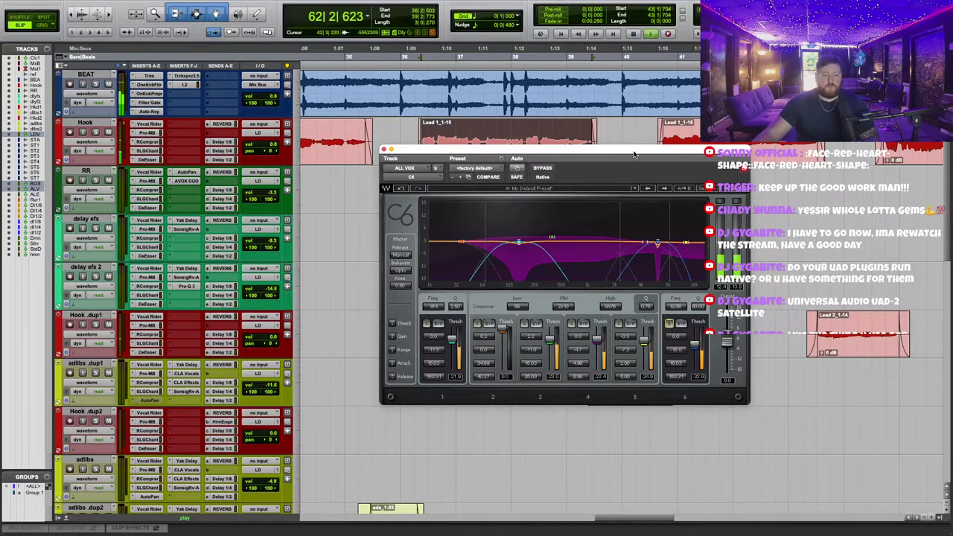
click(384, 151)
Play the song's ending from about bar 59 and reshape the fade-out on the last Hook clip, Lead 1_1-23.
scroll(459, 310, down, 10)
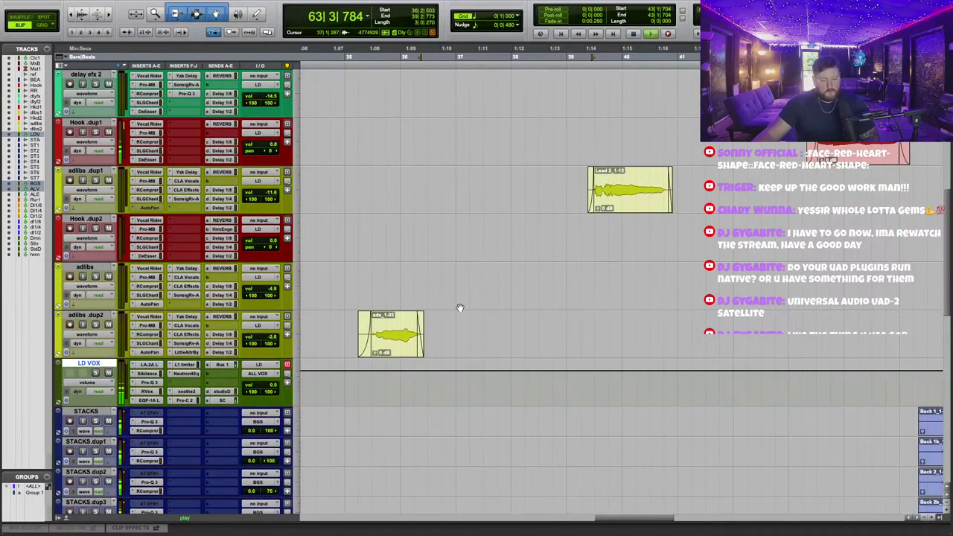
scroll(543, 319, up, 10)
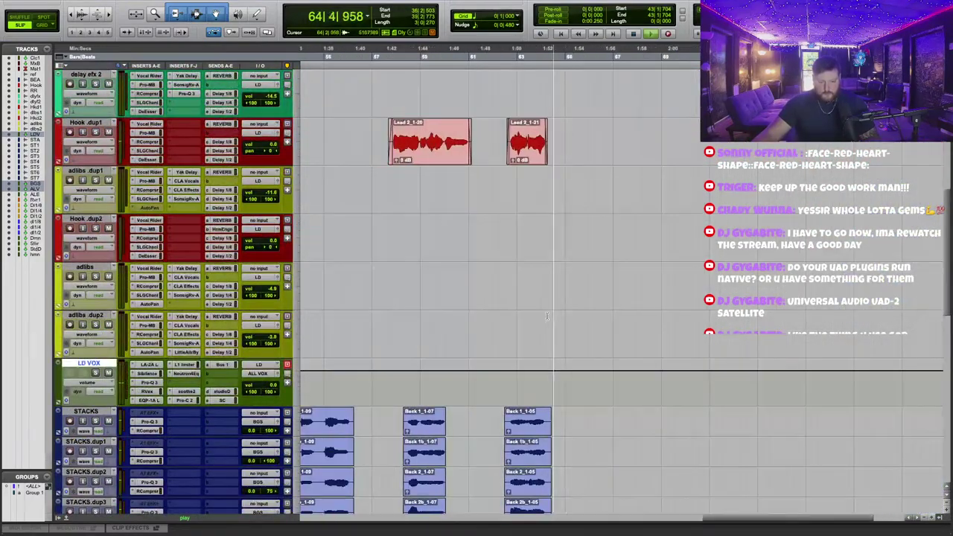
key(t)
key(t)
scroll(476, 112, left, 5)
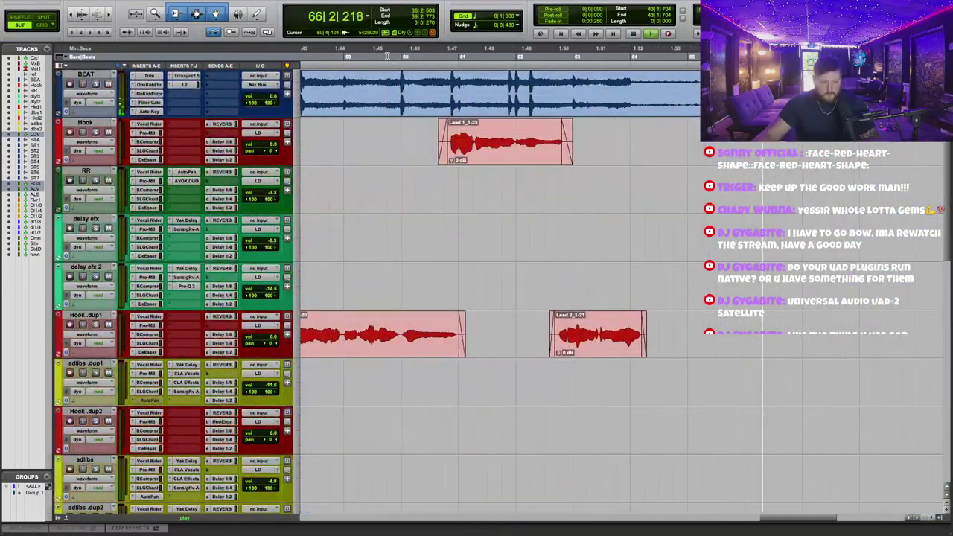
click(357, 54)
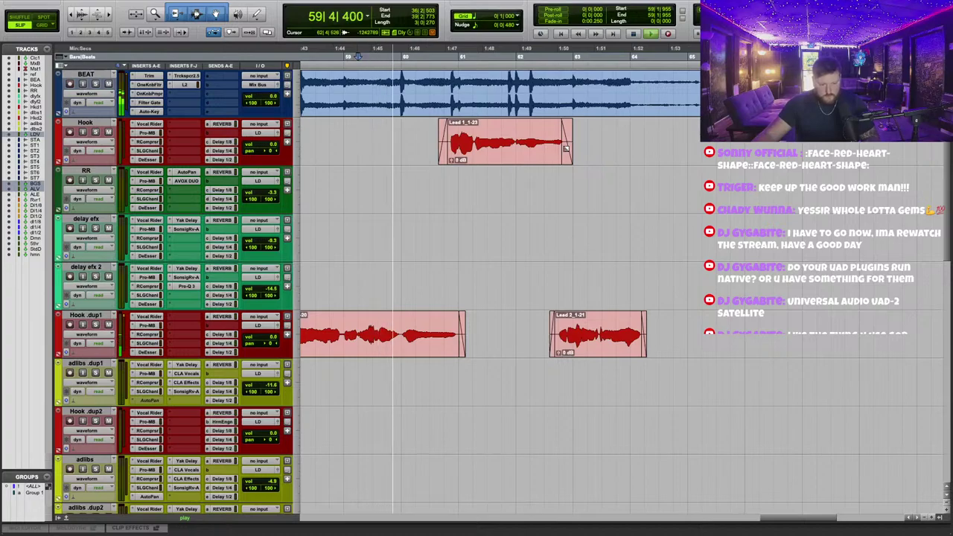
drag(571, 142, 568, 146)
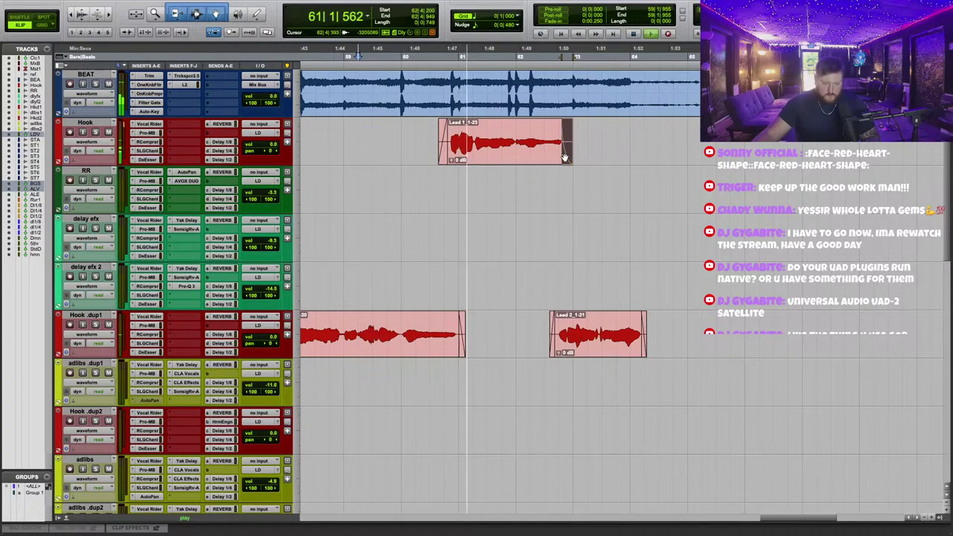
Copy the Lead 2_1-21 clip from Hook .dup1 to the same time position on the delay efx 2 track.
scroll(599, 264, right, 2)
click(580, 349)
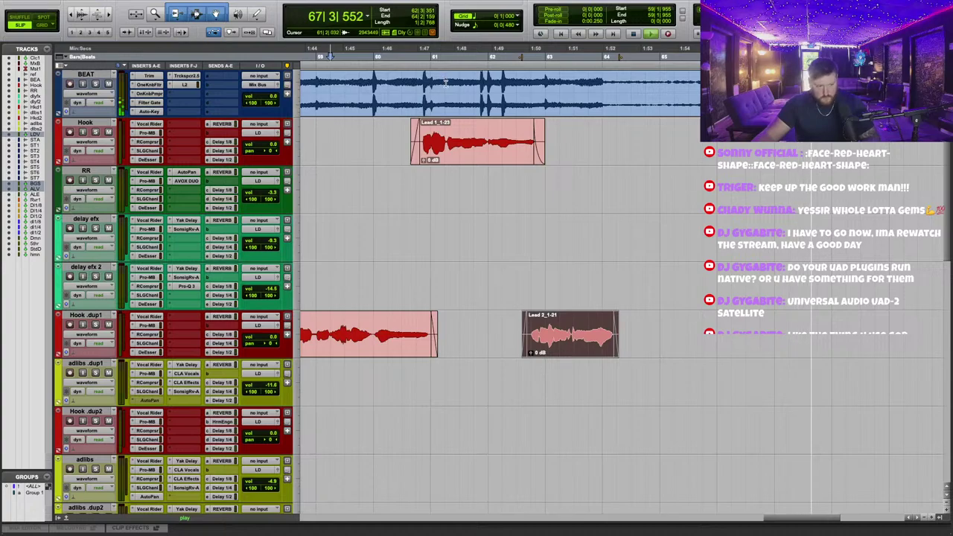
key(p)
key(ctrl+v)
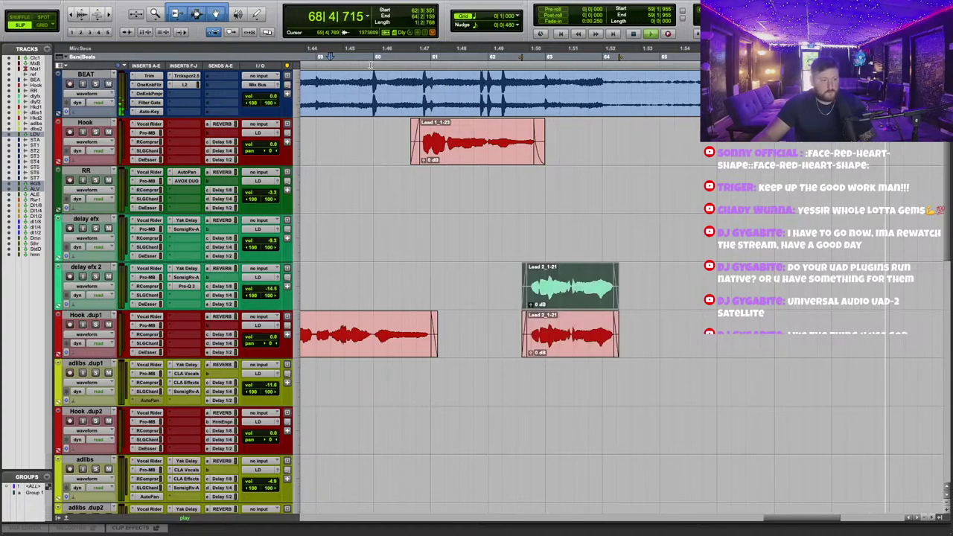
Add a long fade-in over the first half of the copied delay efx 2 clip while auditioning the ending.
key(space)
click(524, 268)
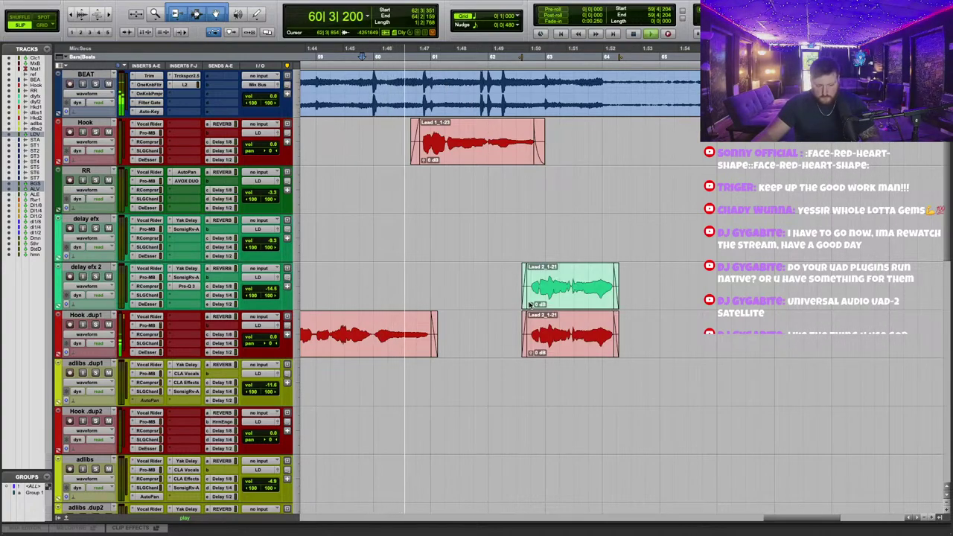
drag(524, 268, 567, 273)
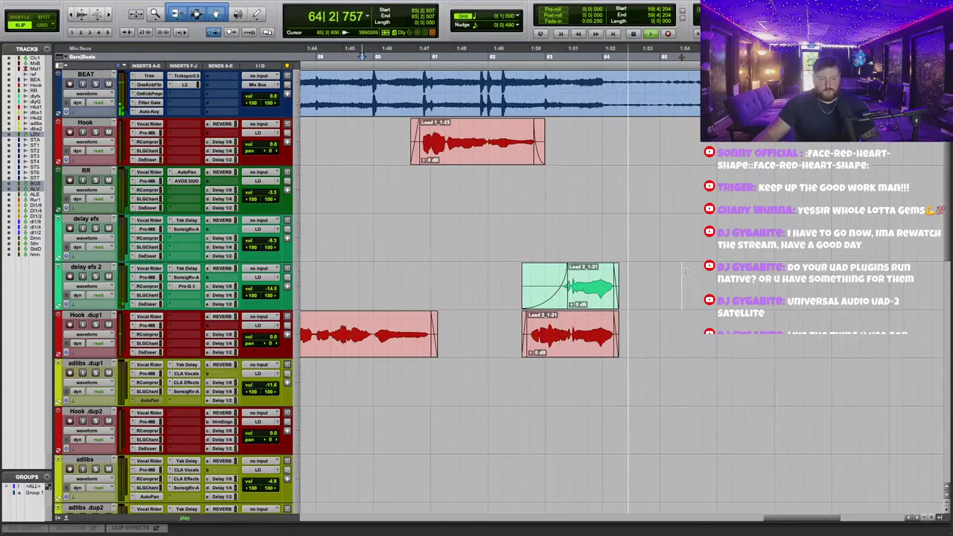
scroll(640, 270, right, 2)
click(631, 268)
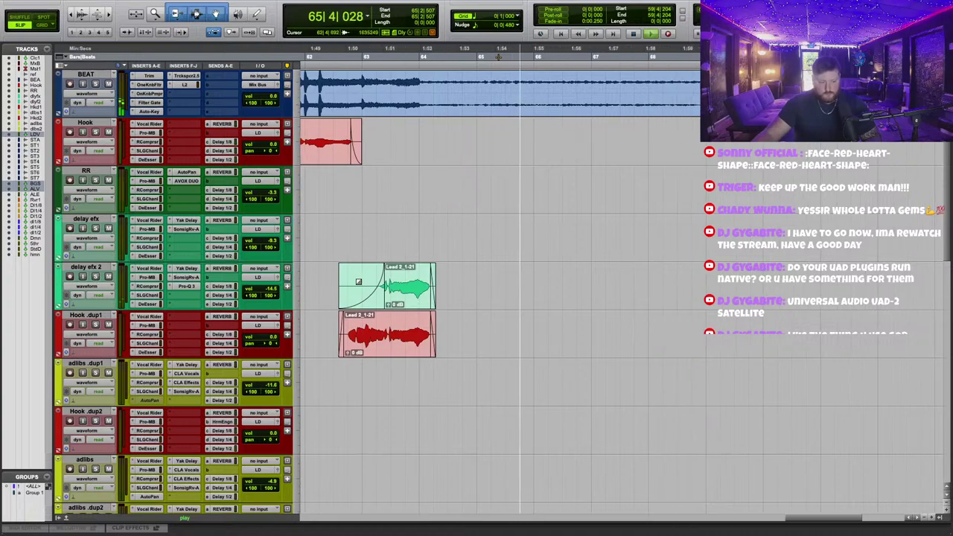
key(space)
key(space)
Open Yak Delay on delay efx 2 and trim the copied clip's start to about 62|4|959.
click(510, 223)
click(186, 268)
key(super+alt+w)
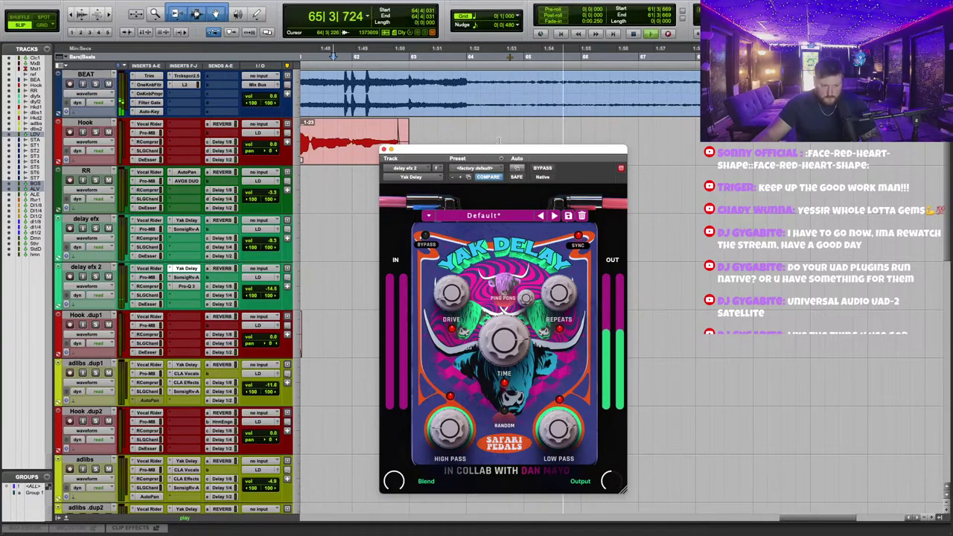
drag(504, 151, 555, 330)
drag(391, 294, 409, 295)
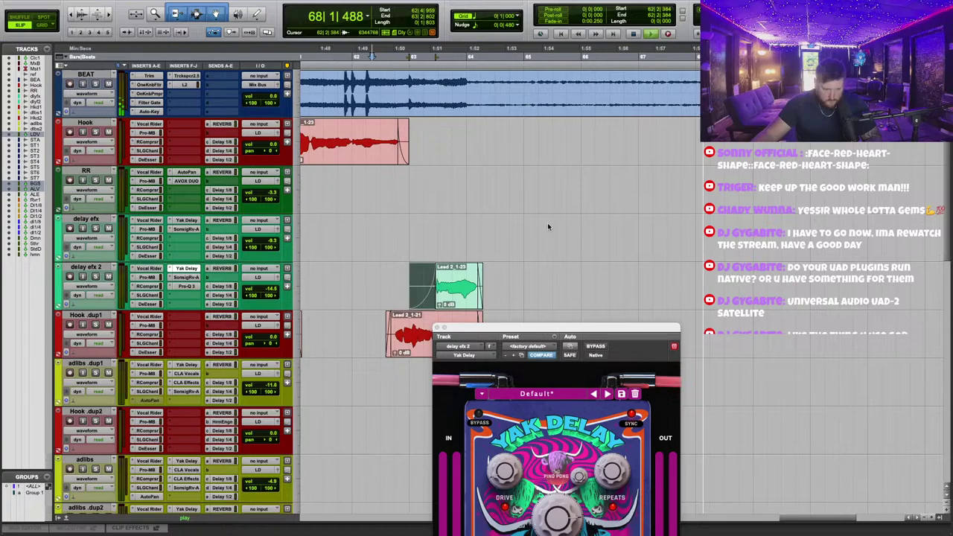
Set Yak Delay's high pass to about 189 Hz, replay the phrase from about bar 62, and close the plugin.
drag(554, 327, 675, 104)
drag(628, 383, 629, 371)
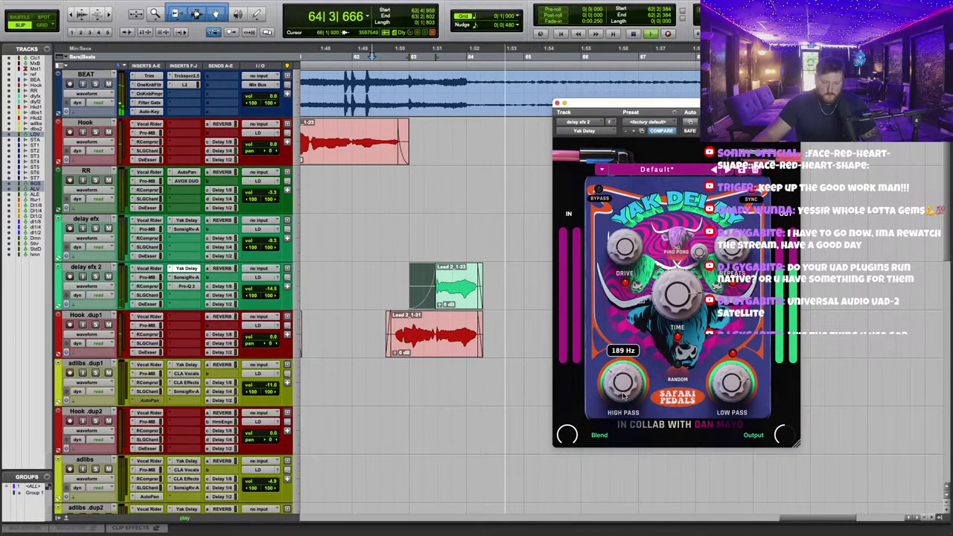
mouse_move(678, 295)
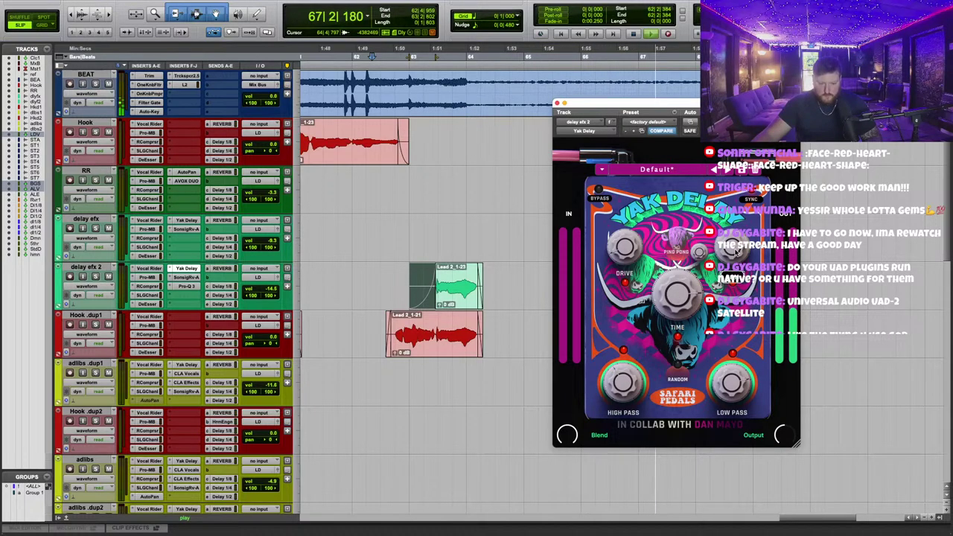
click(354, 57)
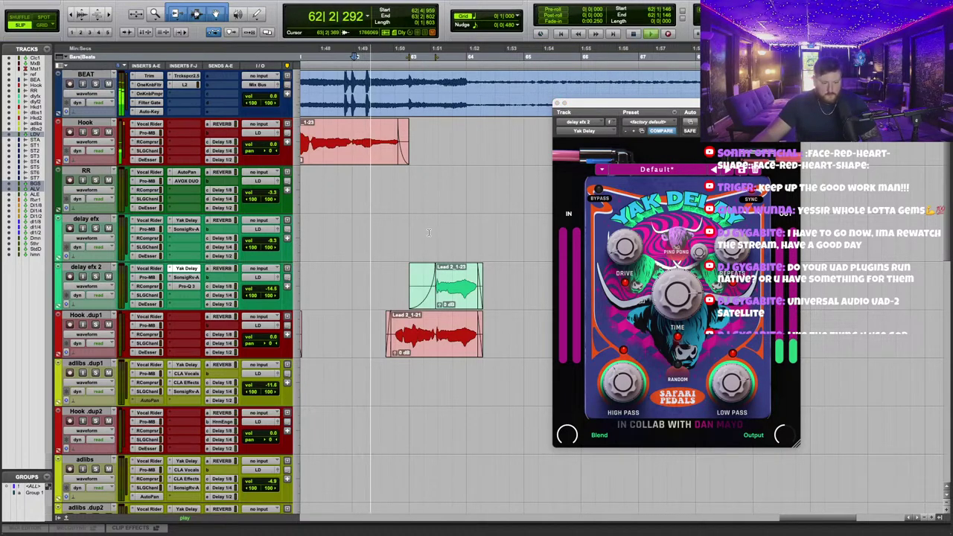
mouse_move(632, 251)
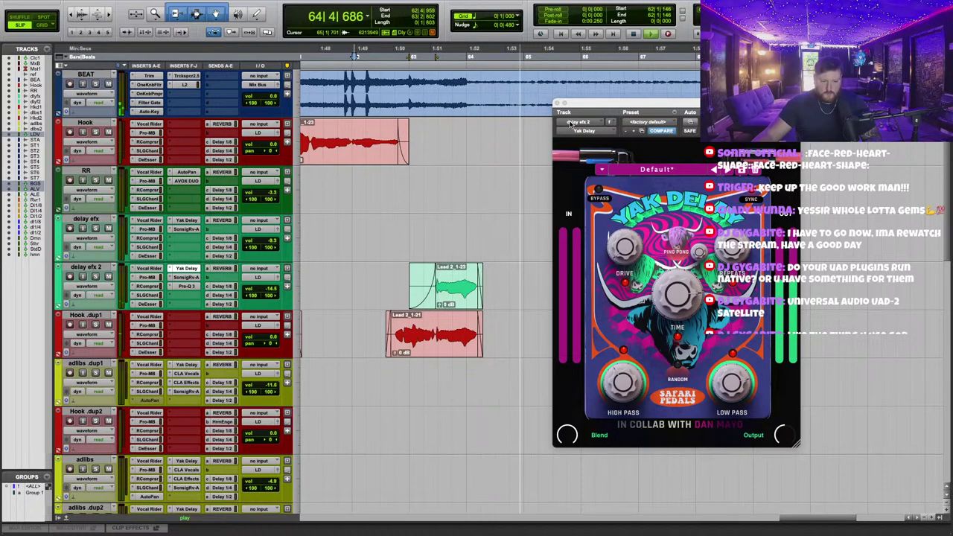
click(557, 103)
Play the song from its beginning, with the Mix Bus and Master tracks in view.
scroll(554, 191, right, 3)
scroll(553, 190, up, 3)
scroll(554, 190, right, 1)
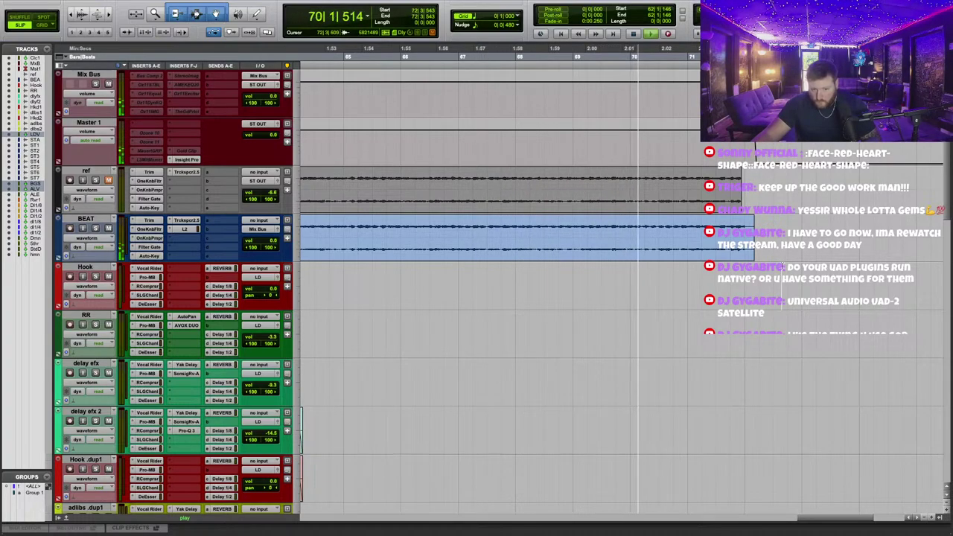
scroll(777, 283, left, 5)
key(r)
key(r)
scroll(616, 217, left, 15)
click(421, 74)
scroll(449, 333, down, 2)
scroll(448, 333, up, 2)
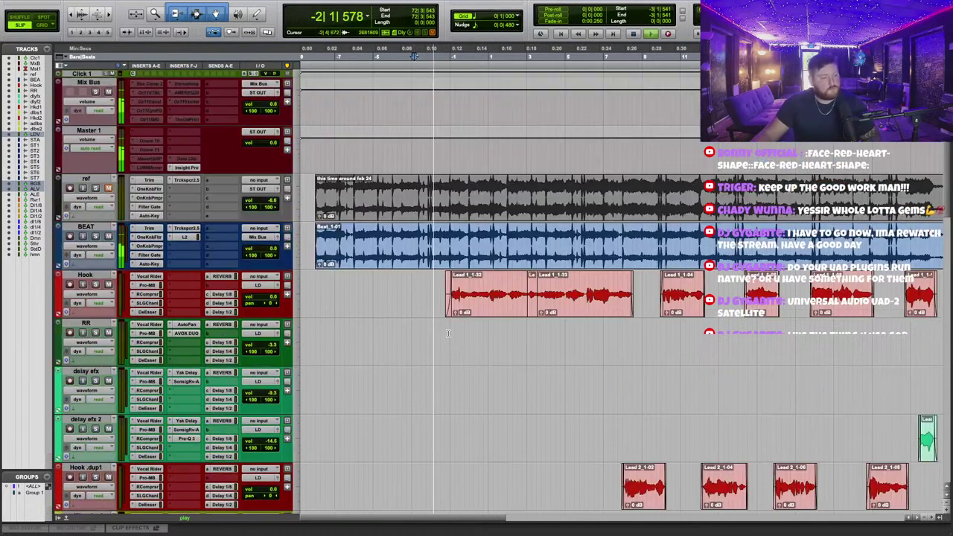
Activate the bus compressor insert on the Mix Bus and open SSL Bus Compressor 2 clear of the meters.
right_click(151, 86)
click(162, 95)
click(147, 83)
drag(744, 105, 553, 330)
Set the Hook track's REVERB send level to -4.8 dB and close its send window.
scroll(563, 168, down, 2)
key(t)
scroll(563, 168, right, 5)
scroll(563, 168, down, 3)
scroll(444, 162, up, 1)
click(222, 124)
drag(358, 311, 364, 296)
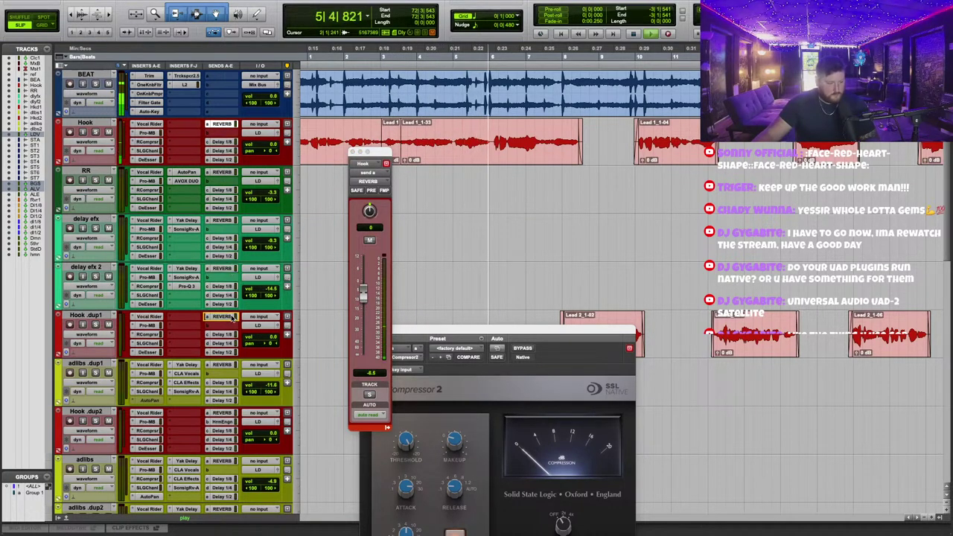
click(353, 152)
Move the Hook .dup1 track directly below the Hook track and close the Bus Compressor 2 window.
key(r)
key(r)
key(r)
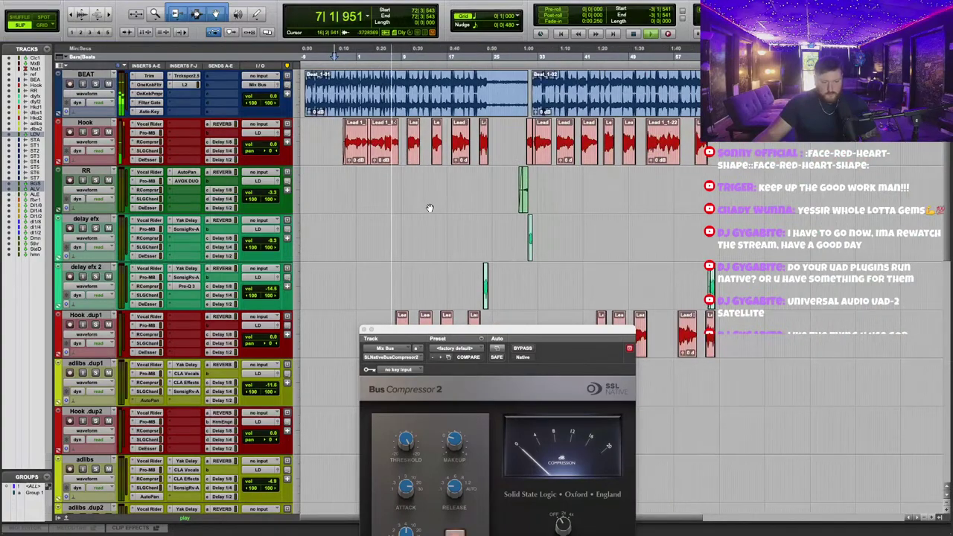
drag(92, 316, 93, 181)
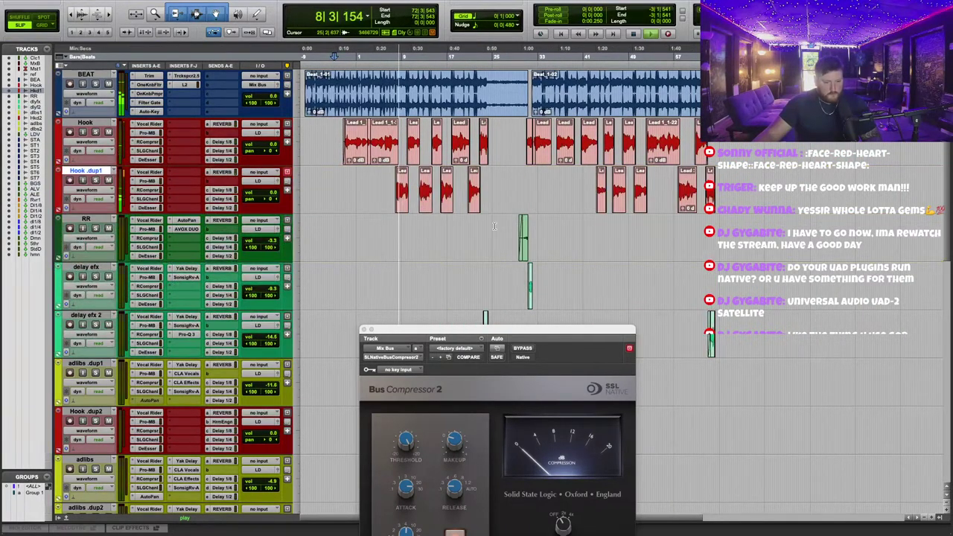
click(363, 329)
Delete the empty Hook .dup2 track.
scroll(440, 295, down, 1)
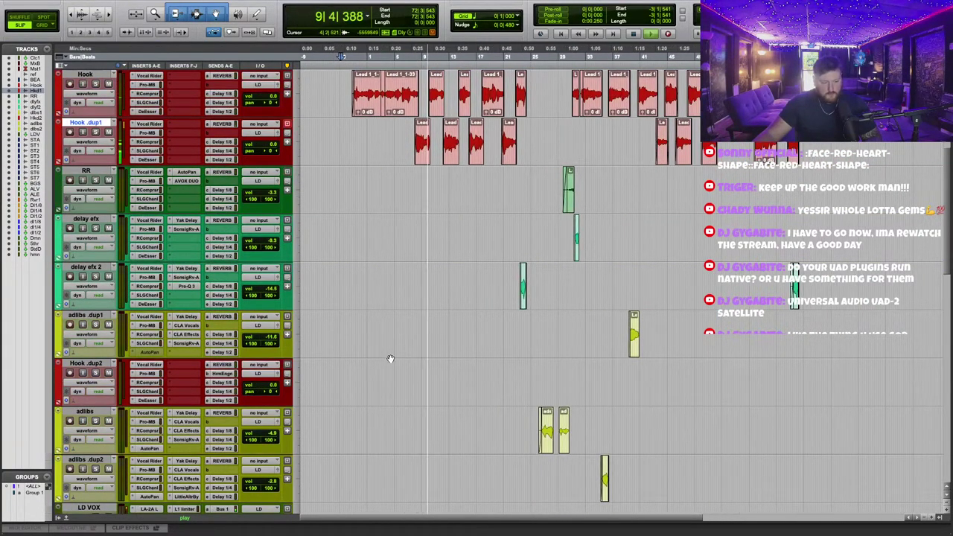
key(super+bracketleft)
click(92, 363)
right_click(92, 363)
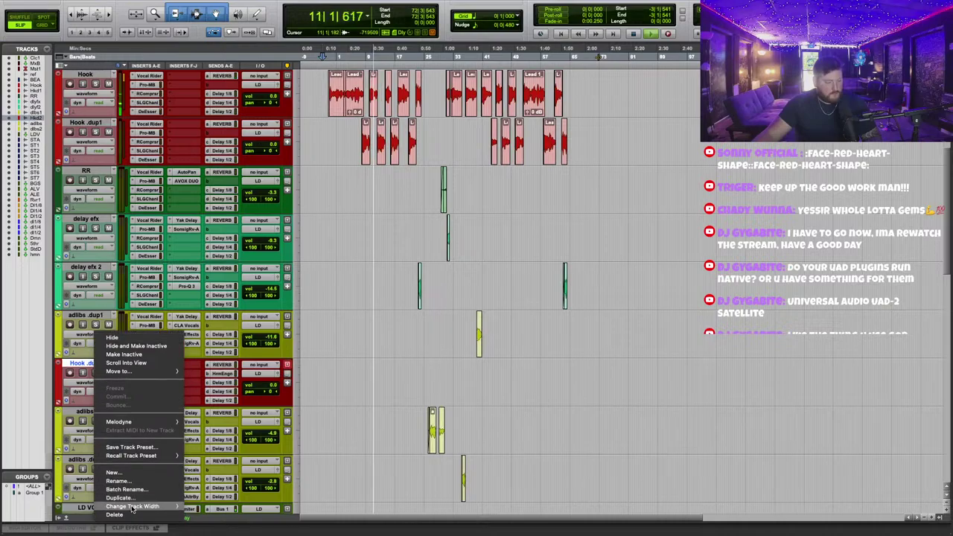
click(135, 514)
Reopen Bus Compressor 2 on the Mix Bus and place its window over the timeline.
scroll(561, 300, down, 2)
scroll(565, 300, up, 2)
key(super+bracketright)
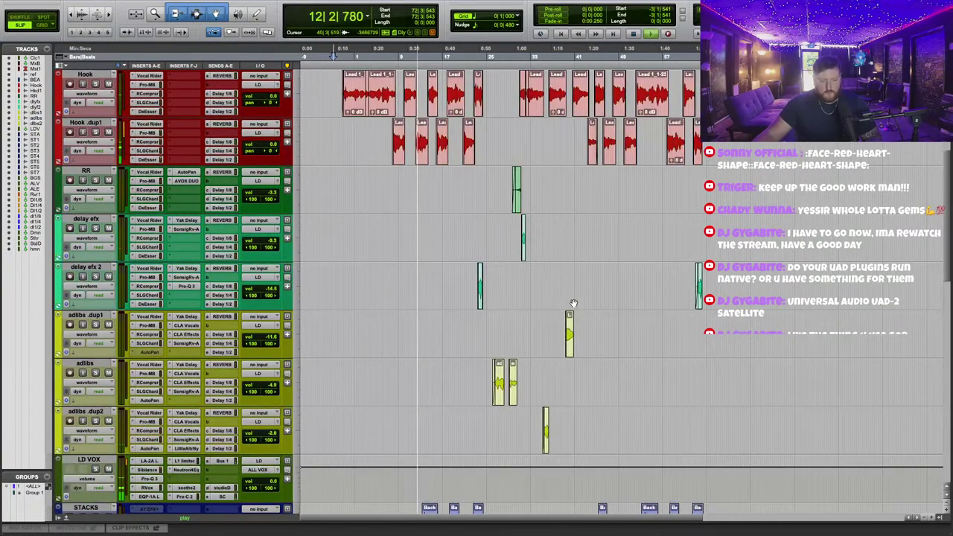
key(super+bracketright)
scroll(610, 298, up, 4)
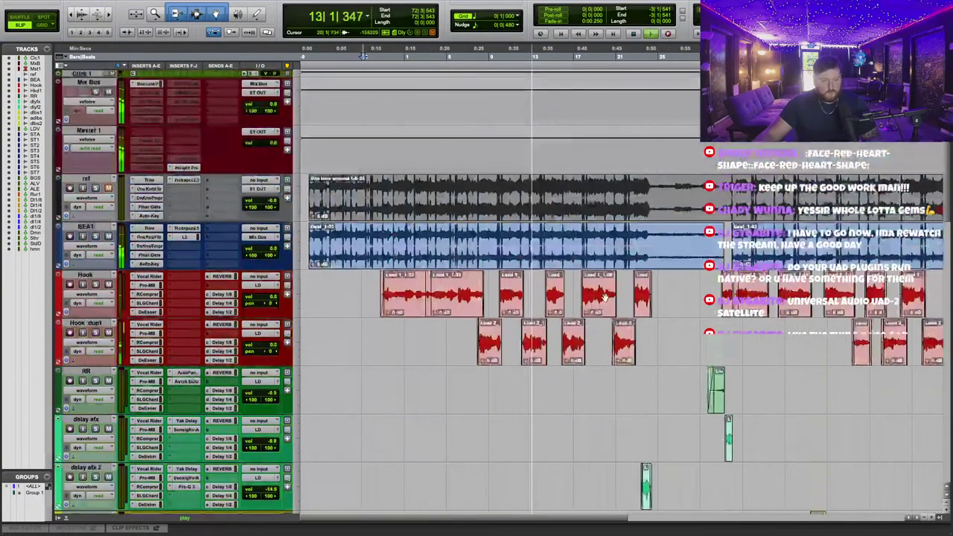
click(148, 84)
drag(515, 217, 603, 123)
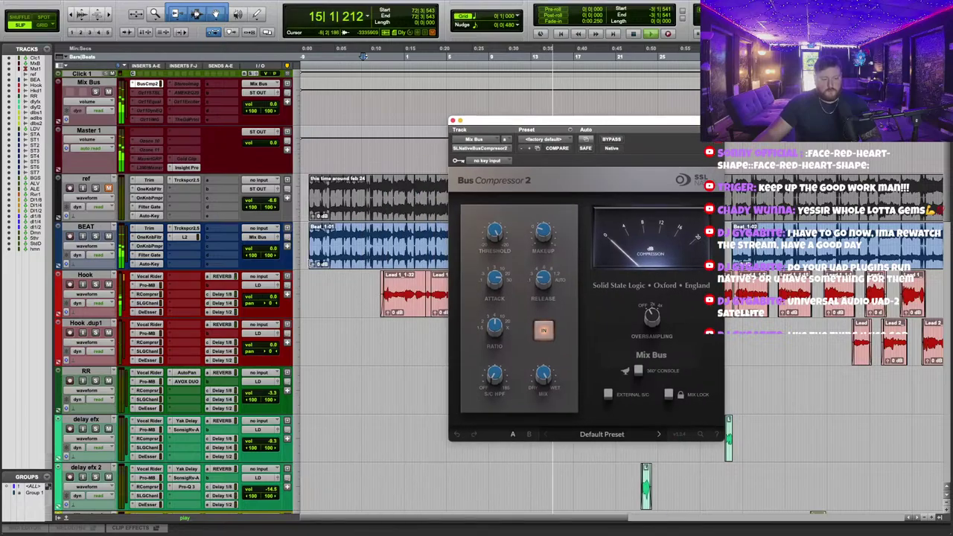
Raise the BGS VOX bus volume to about -2.7 dB while watching the Mix Bus compressor.
scroll(364, 279, down, 10)
scroll(291, 372, down, 3)
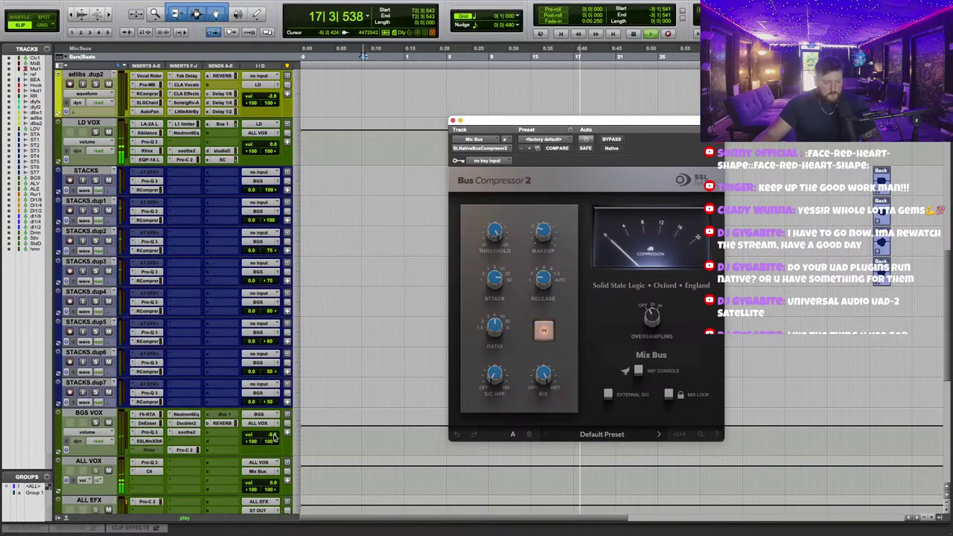
click(274, 437)
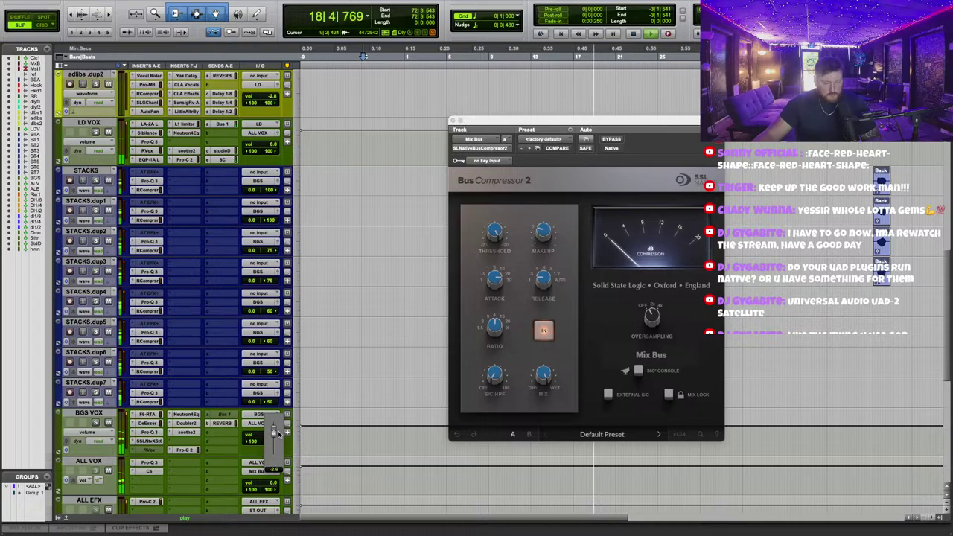
drag(278, 433, 278, 432)
drag(542, 124, 530, 129)
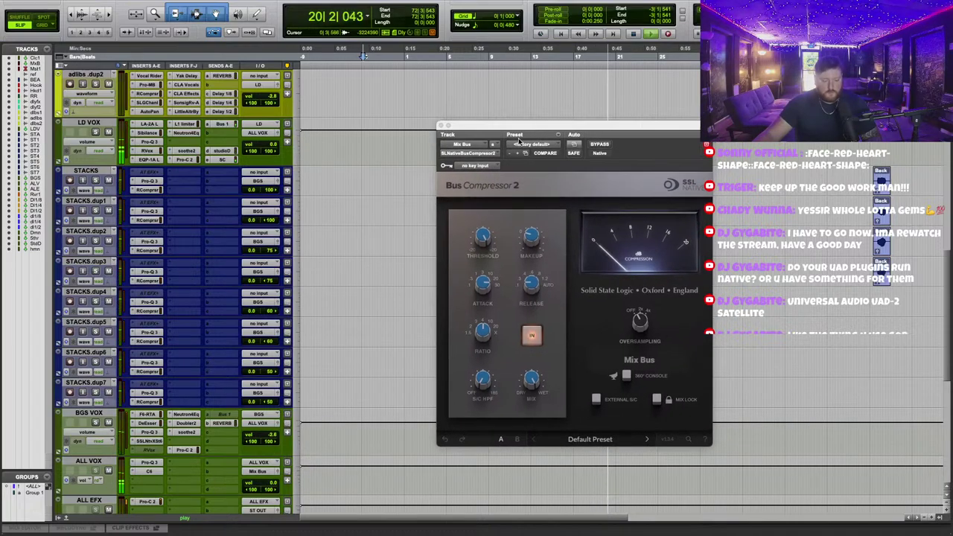
click(273, 437)
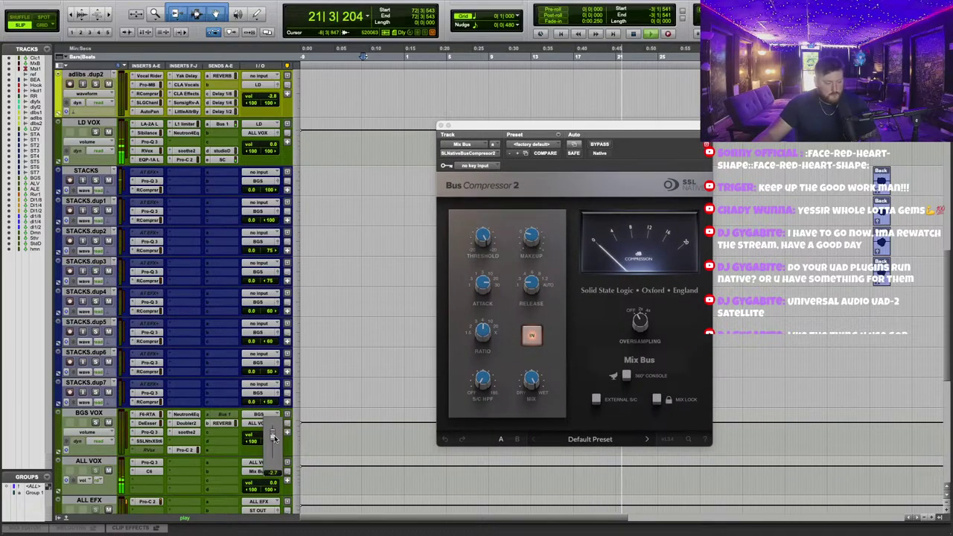
Open Trackspacer on the BEAT track, lower its high-cut and set the amount to about 7.5%.
scroll(186, 148, up, 10)
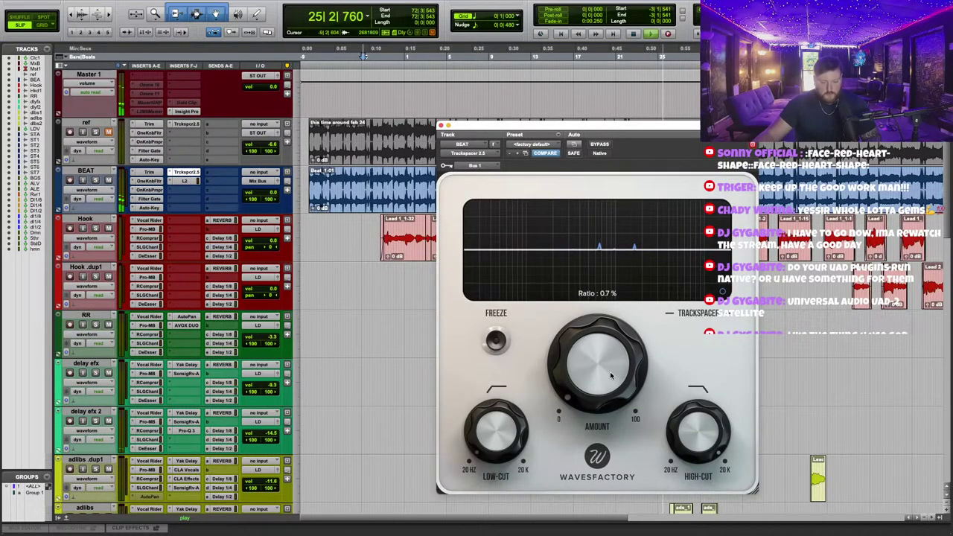
drag(608, 378, 619, 356)
drag(692, 433, 688, 403)
drag(598, 373, 596, 364)
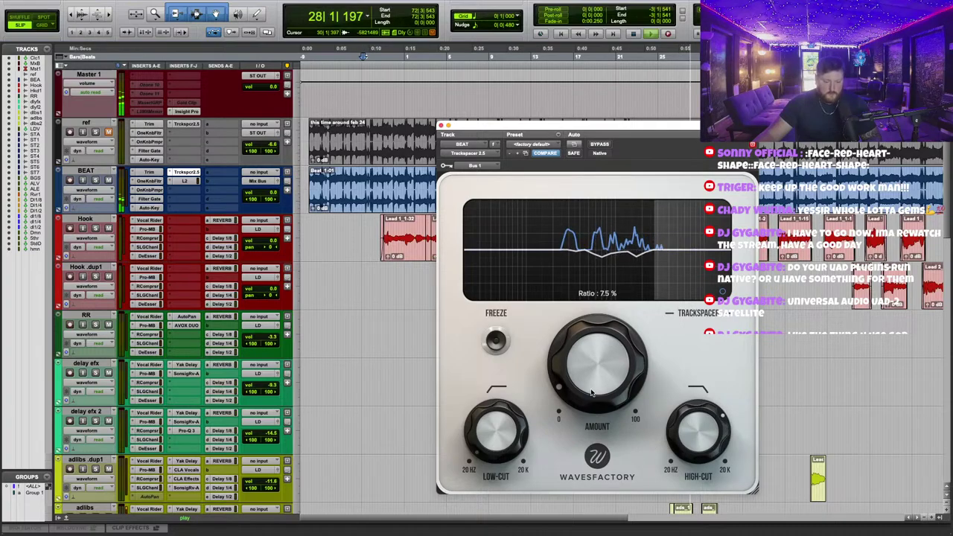
Close Trackspacer, reopen Bus Compressor 2 on the Mix Bus and readjust its threshold during playback.
click(441, 125)
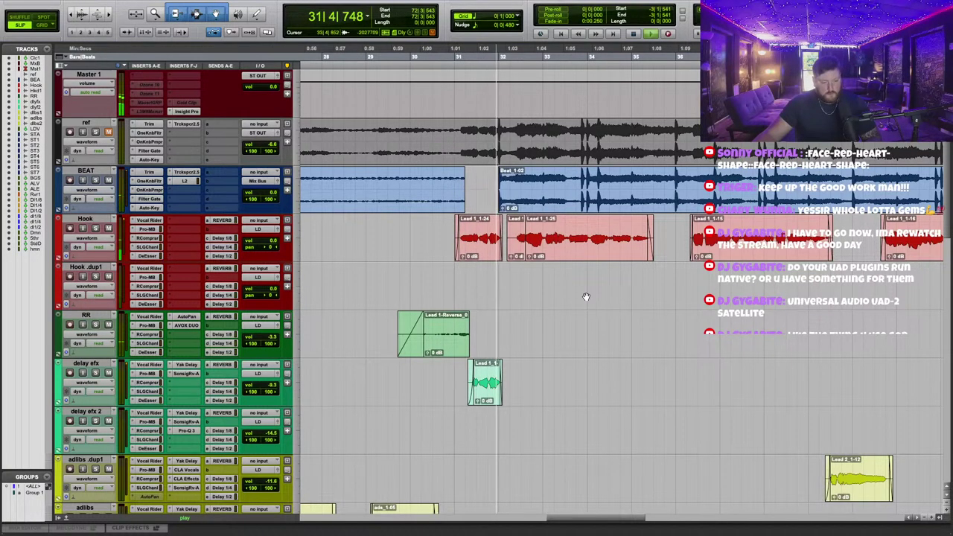
scroll(587, 295, left, 3)
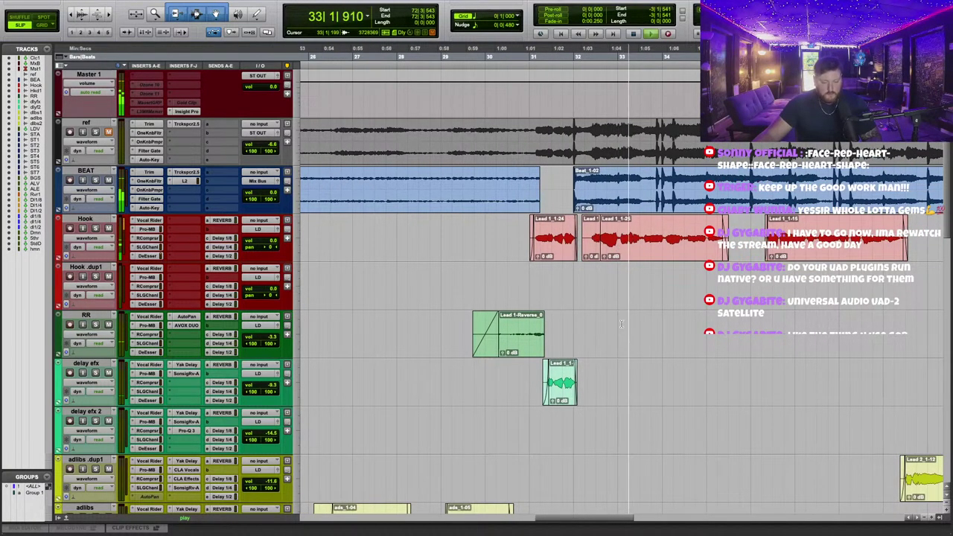
scroll(235, 146, up, 3)
click(148, 83)
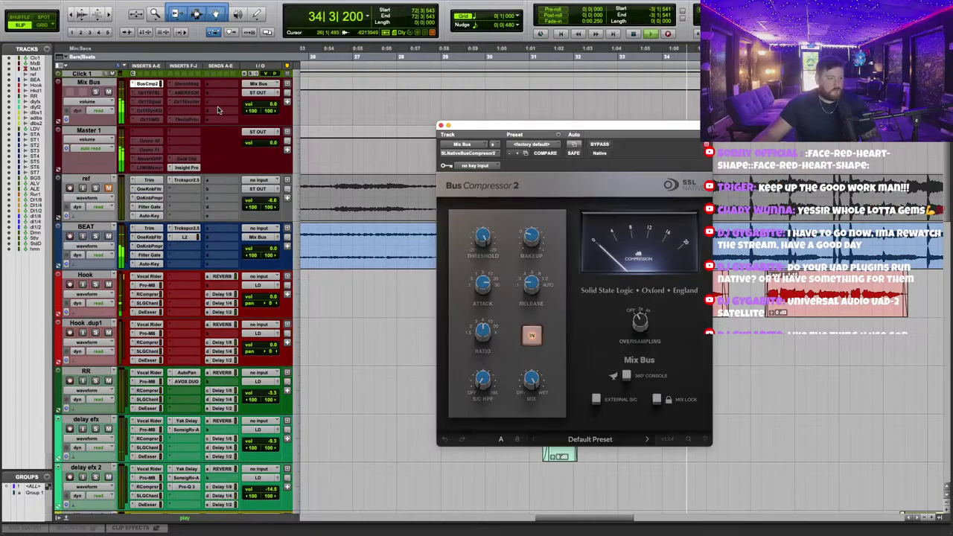
drag(606, 126, 594, 93)
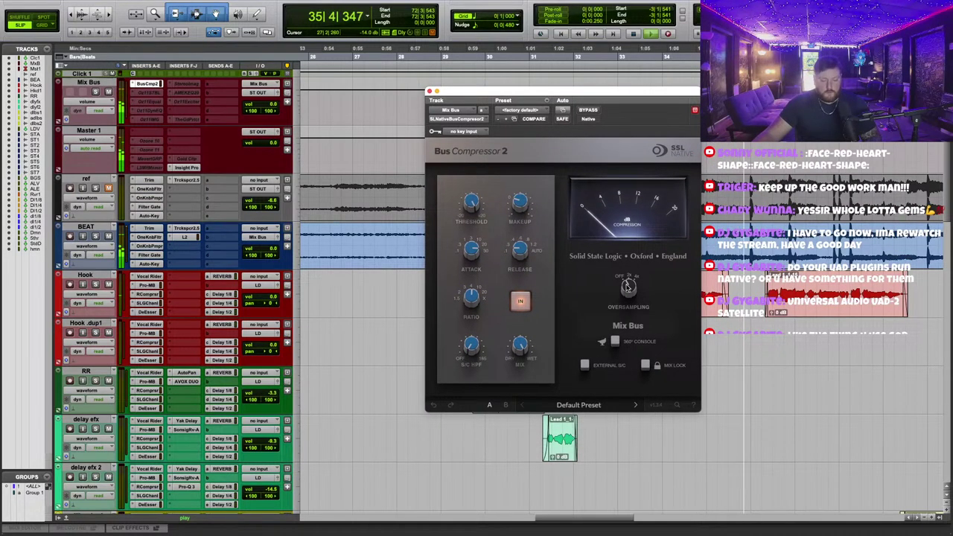
drag(470, 201, 469, 209)
scroll(468, 209, down, 2)
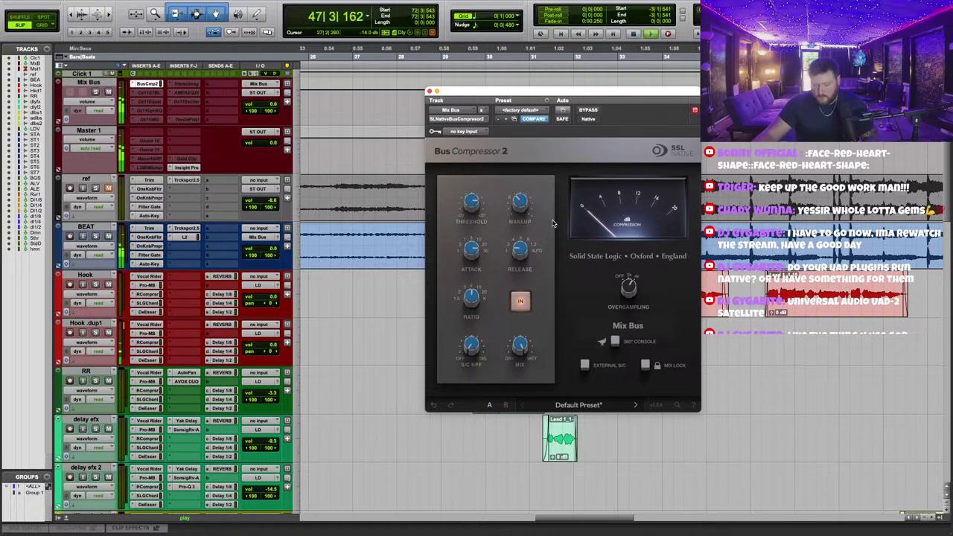
click(352, 290)
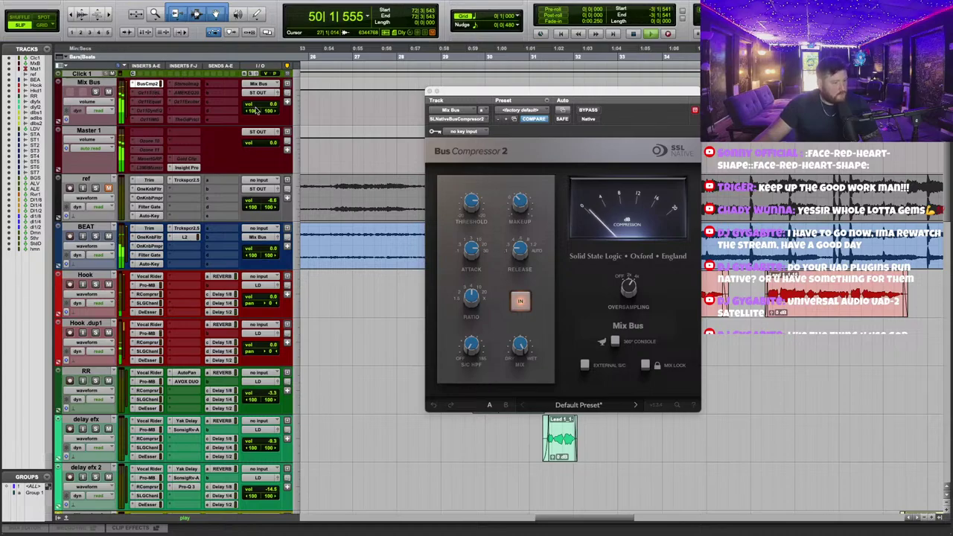
Activate Ozone 11 Stabilizer on the Mix Bus, set to RnB/Soul in Cut mode with amount 37, speed 100 and sensitivity 68.
right_click(146, 93)
click(158, 103)
click(150, 94)
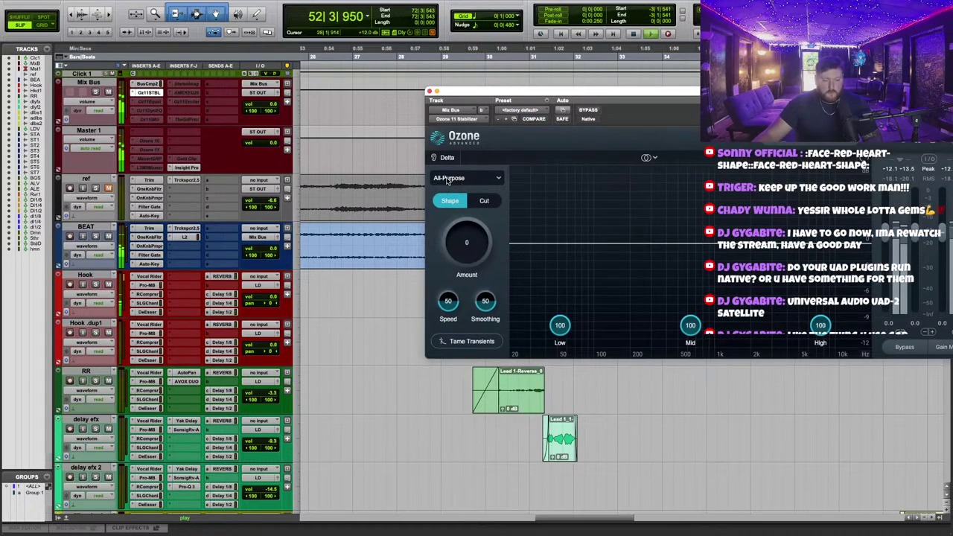
click(444, 184)
click(450, 320)
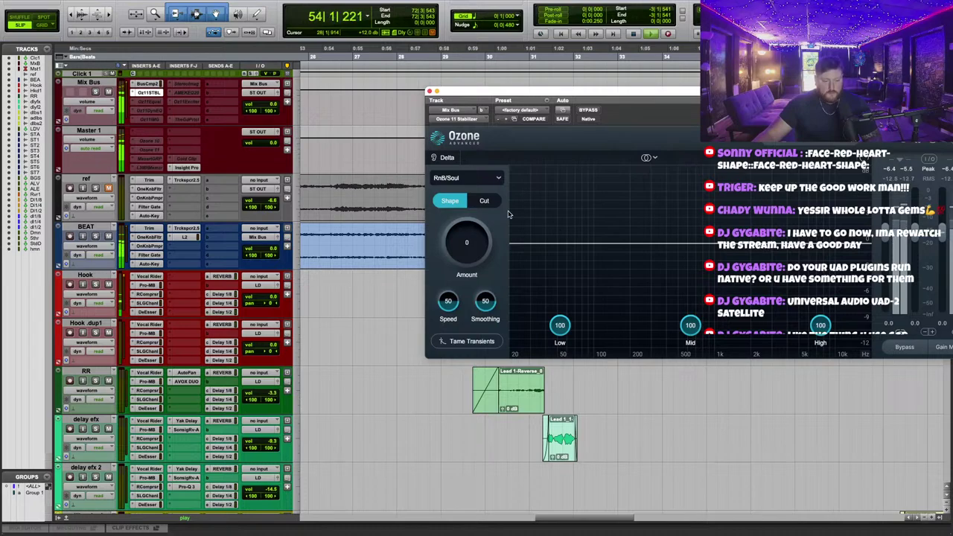
click(484, 201)
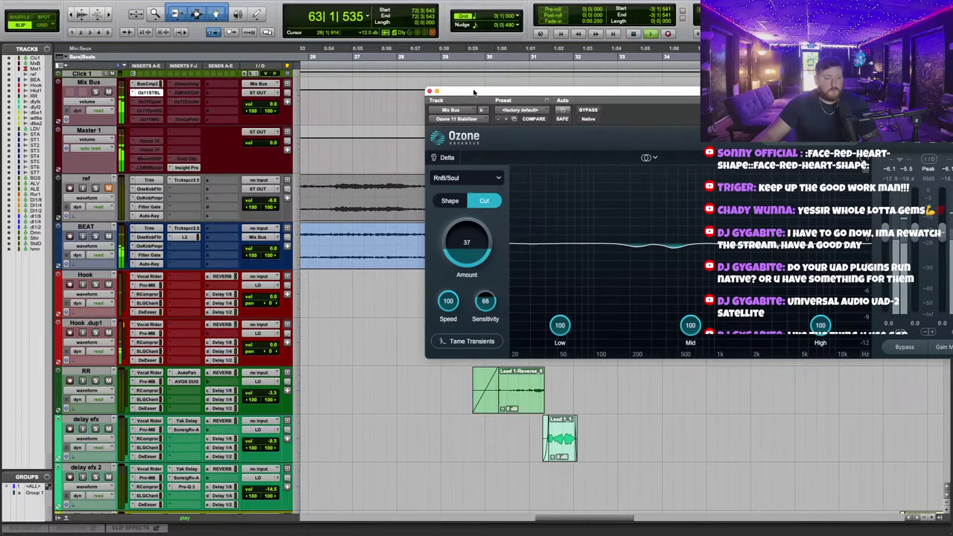
drag(474, 91, 435, 103)
click(120, 92)
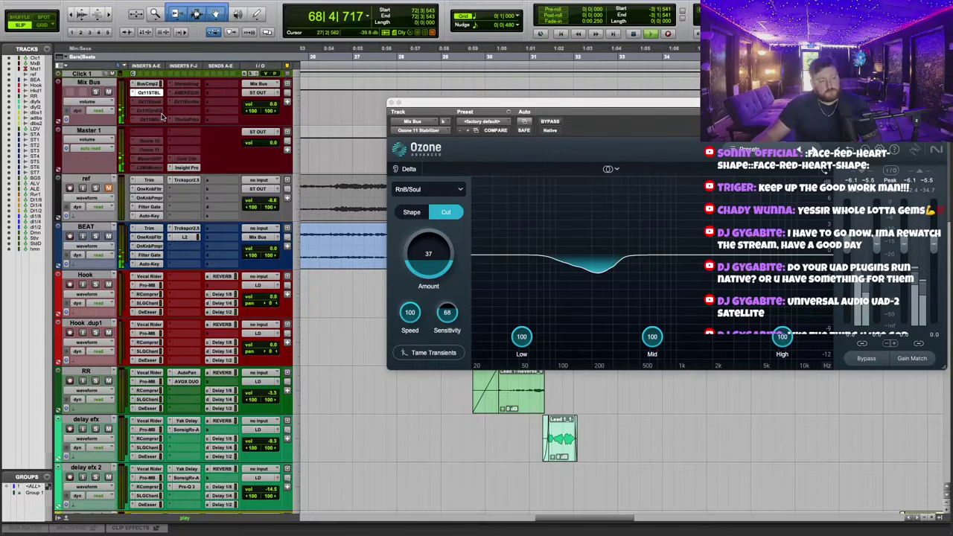
key(super+w)
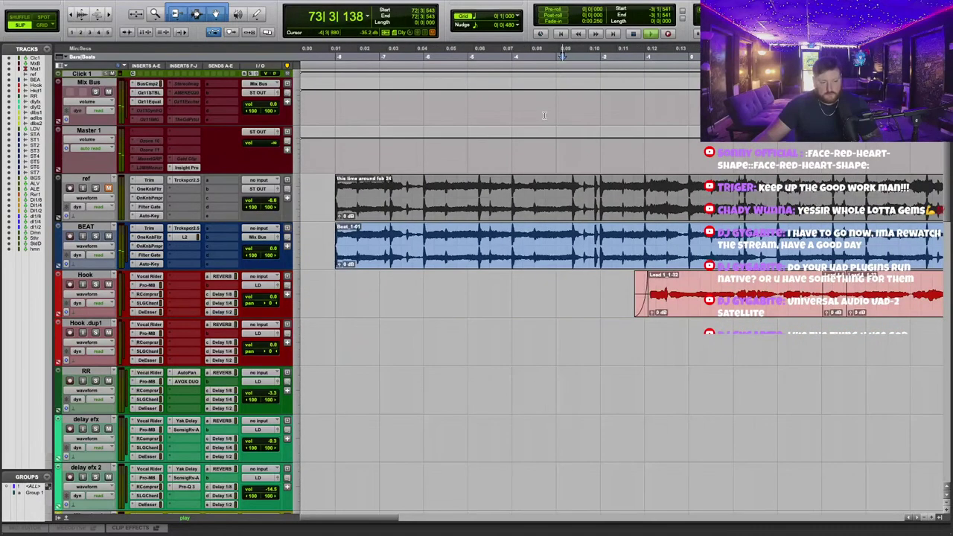
Open Ozone 11 Equalizer on the Mix Bus and load its Analog Warmth preset.
click(149, 101)
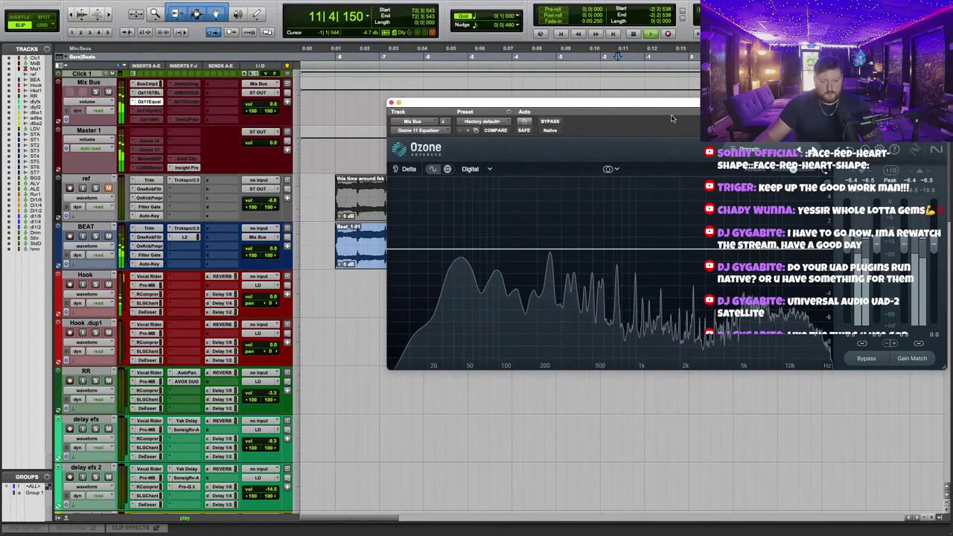
drag(675, 105, 605, 178)
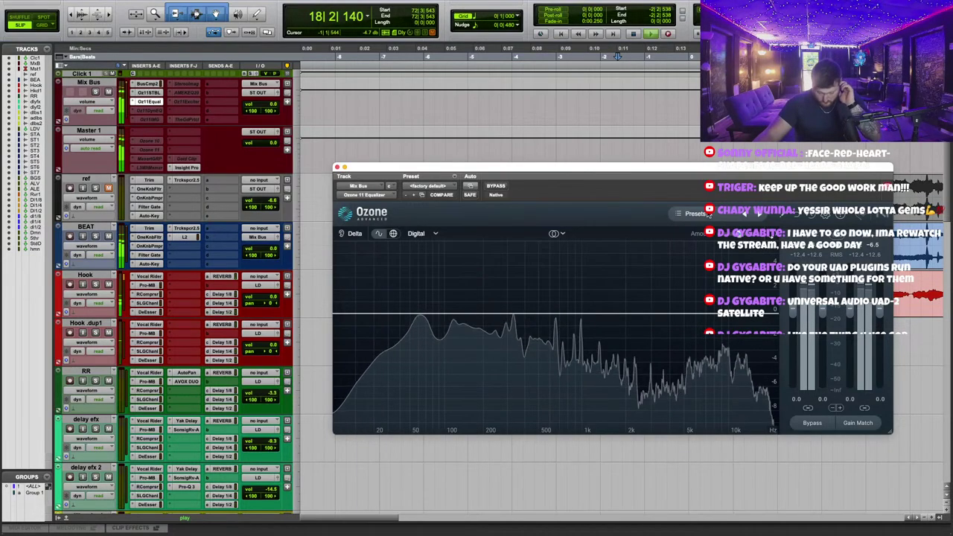
click(682, 216)
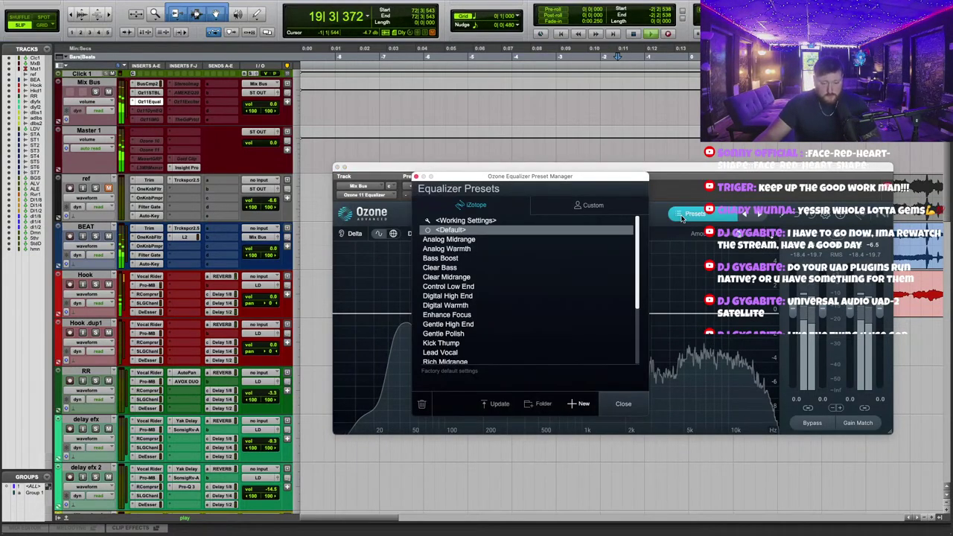
scroll(471, 283, down, 5)
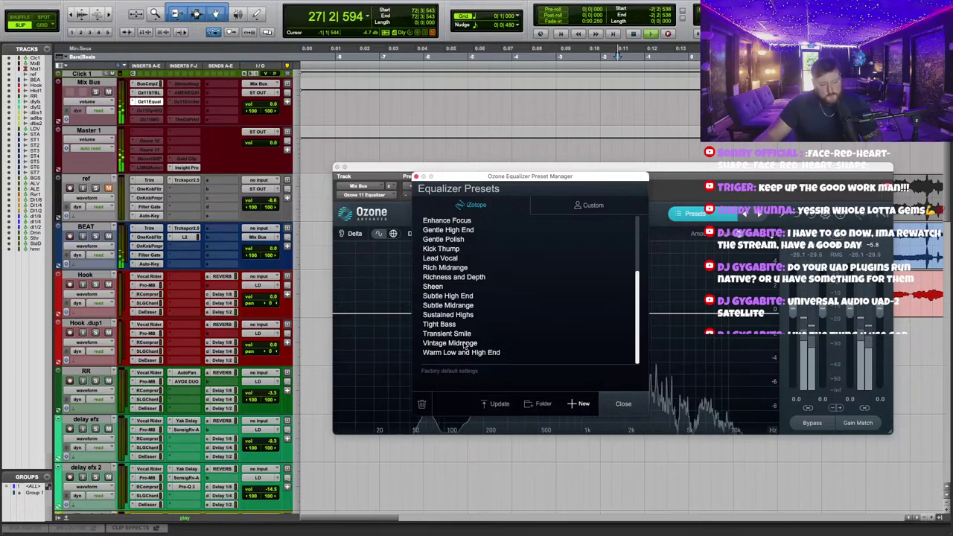
scroll(455, 290, up, 4)
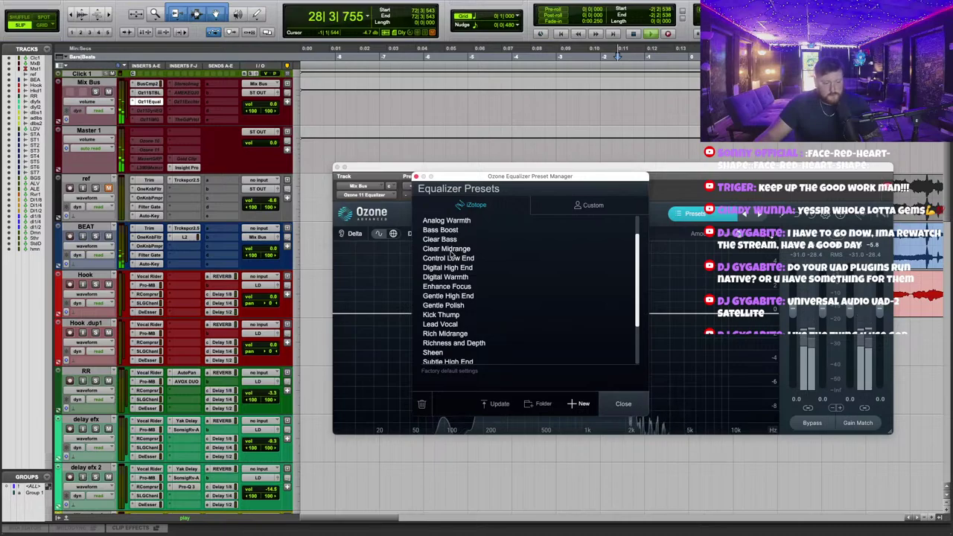
click(474, 222)
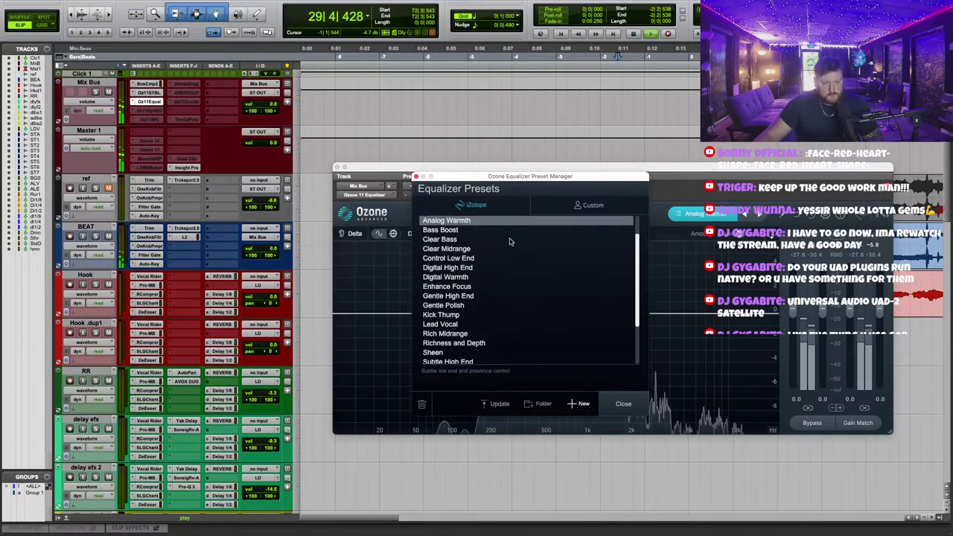
click(416, 177)
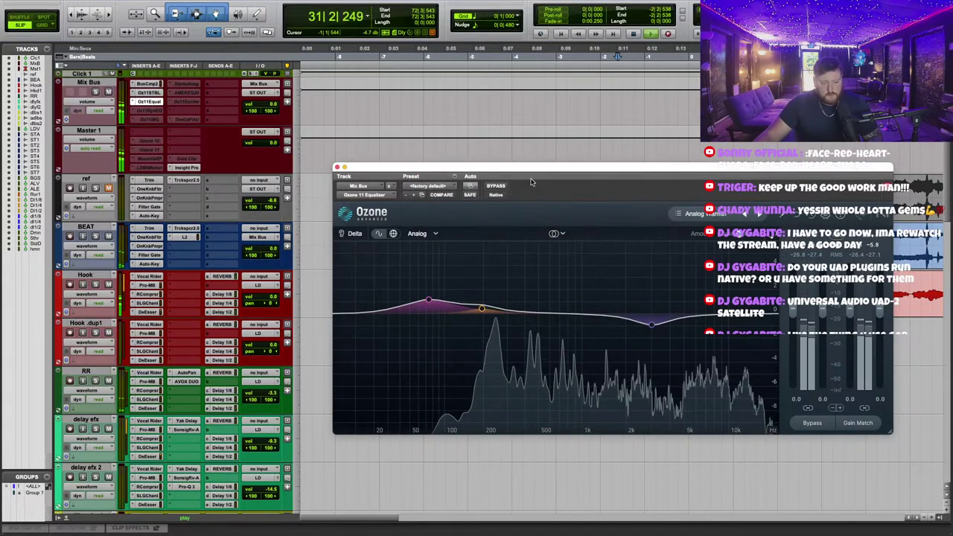
Compare the Mix Bus with the Equalizer bypassed and active, and check the L2 limiter on the BEAT track.
drag(530, 169, 546, 138)
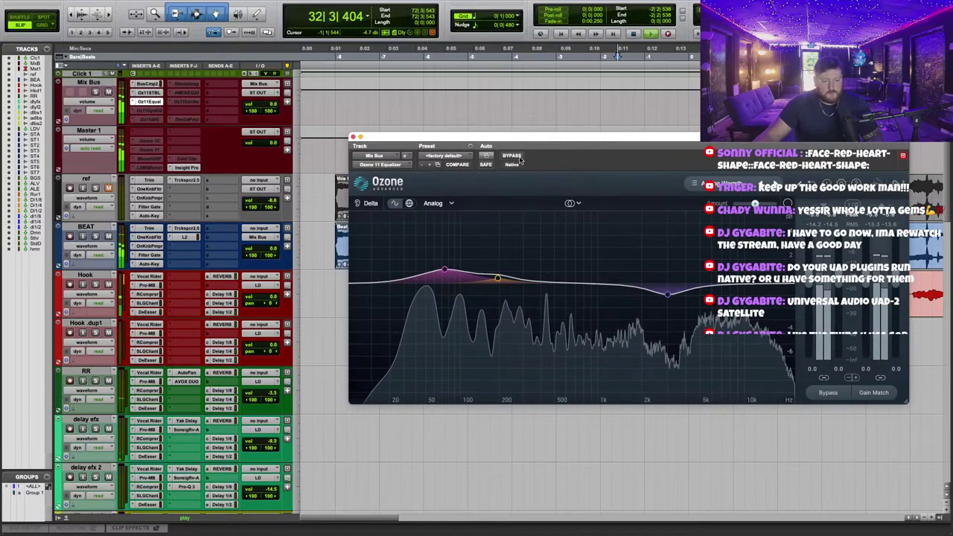
click(513, 156)
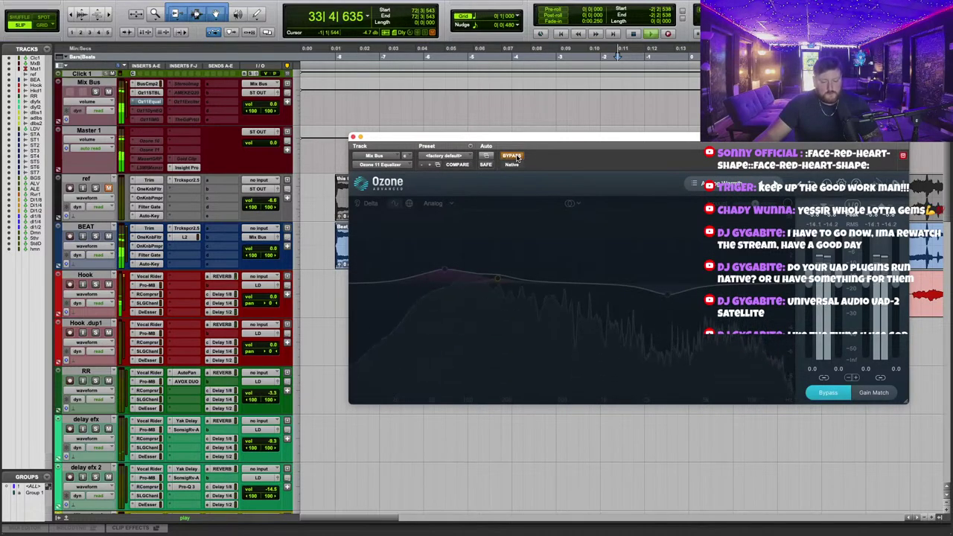
click(513, 157)
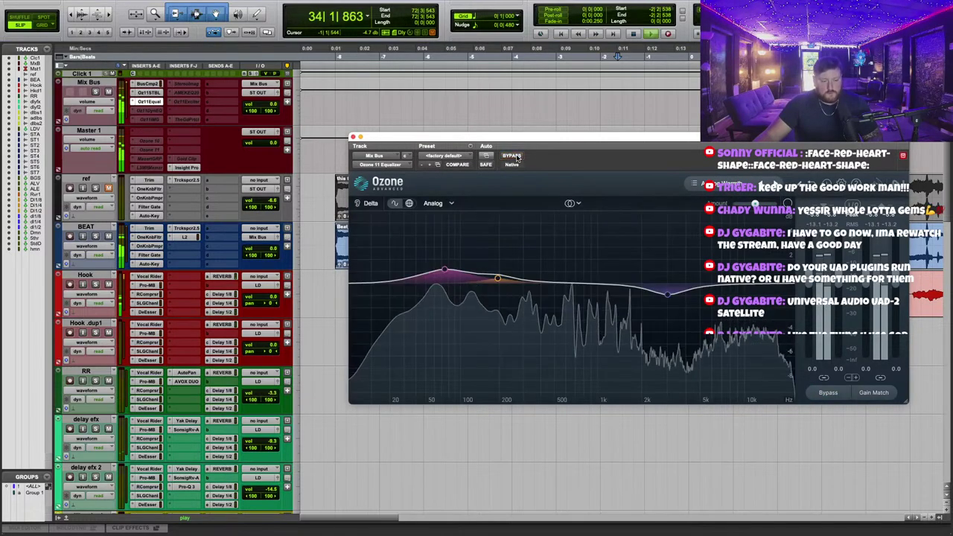
click(352, 137)
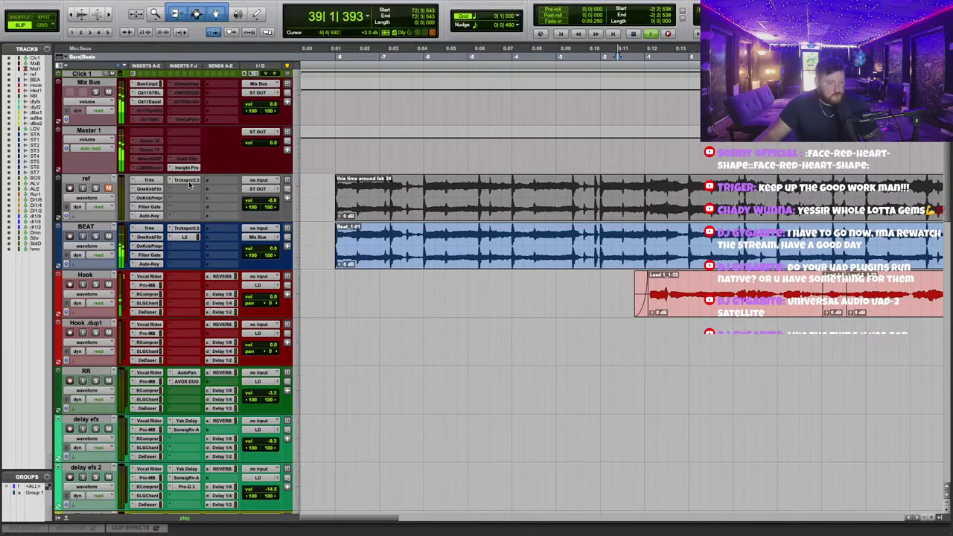
click(186, 237)
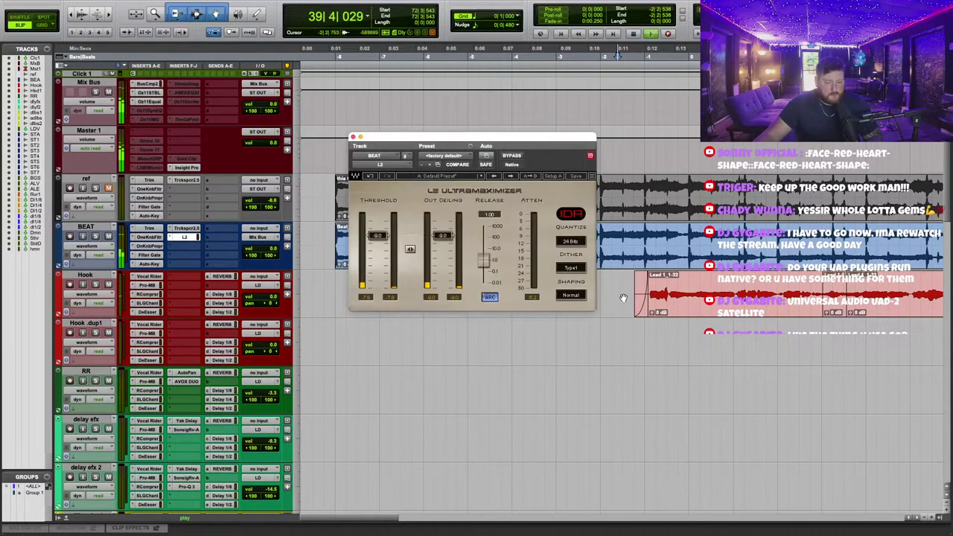
Add Ozone 11 Dynamic EQ bell cuts on the Mix Bus at 111 Hz, -1.5 dB and 390 Hz, -2.9 dB, and replay the beat's lead-in.
click(148, 112)
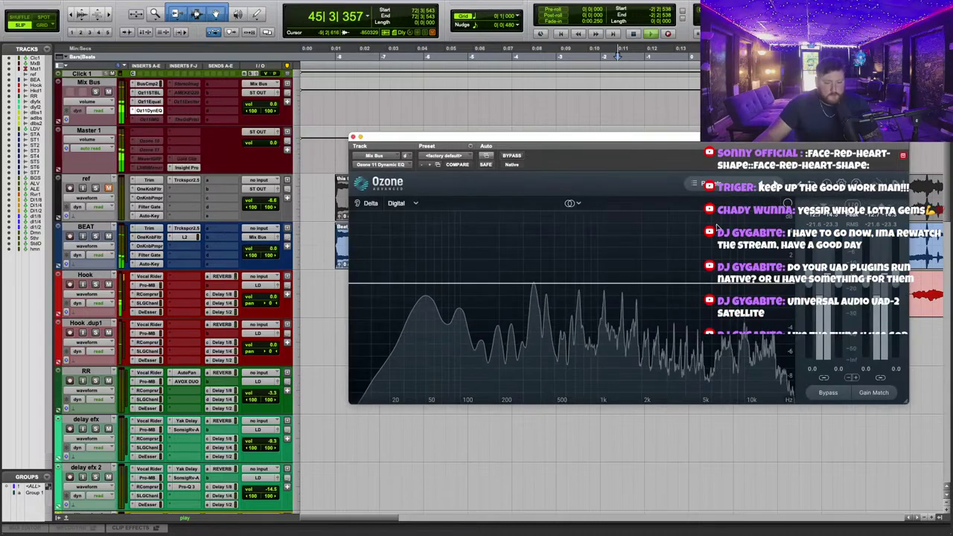
drag(440, 282, 438, 256)
click(463, 246)
drag(515, 282, 464, 307)
scroll(514, 235, up, 5)
click(546, 233)
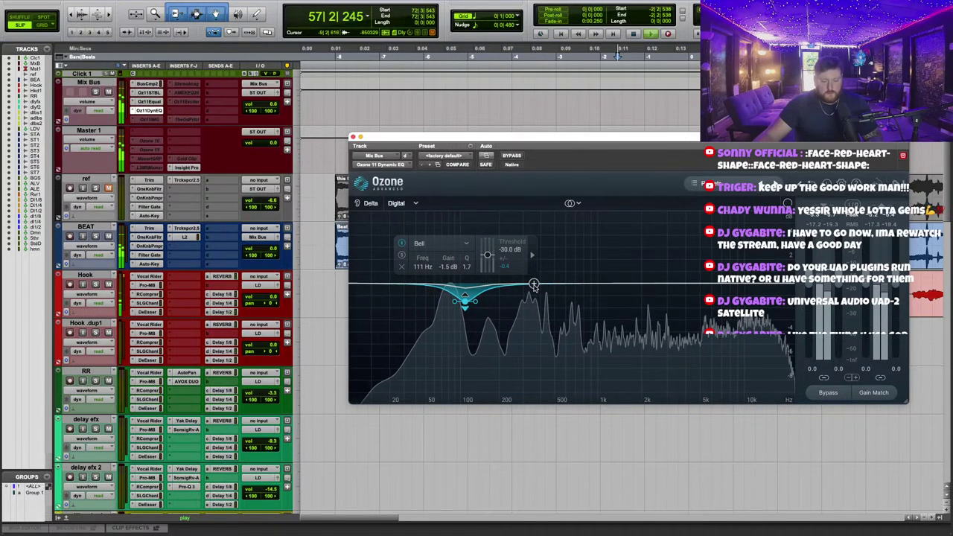
drag(533, 285, 541, 316)
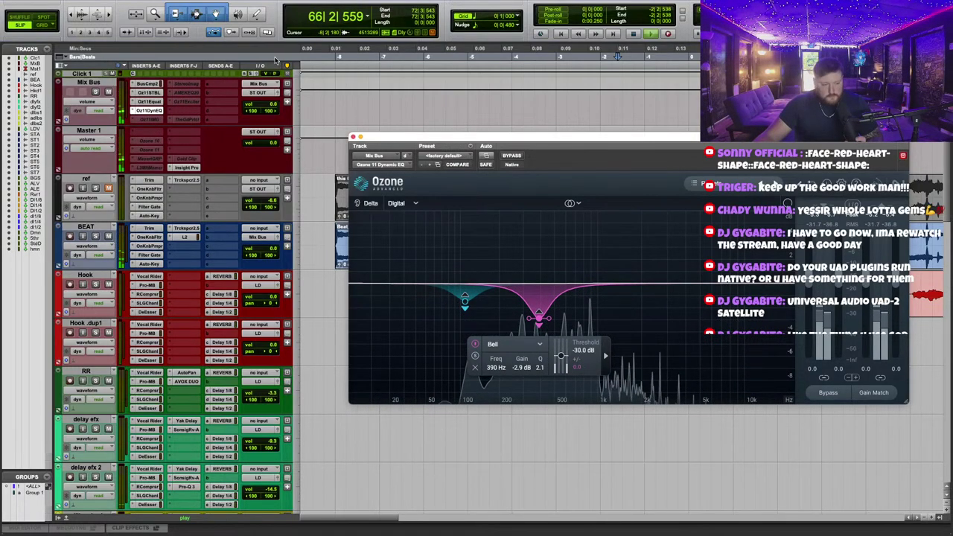
click(449, 57)
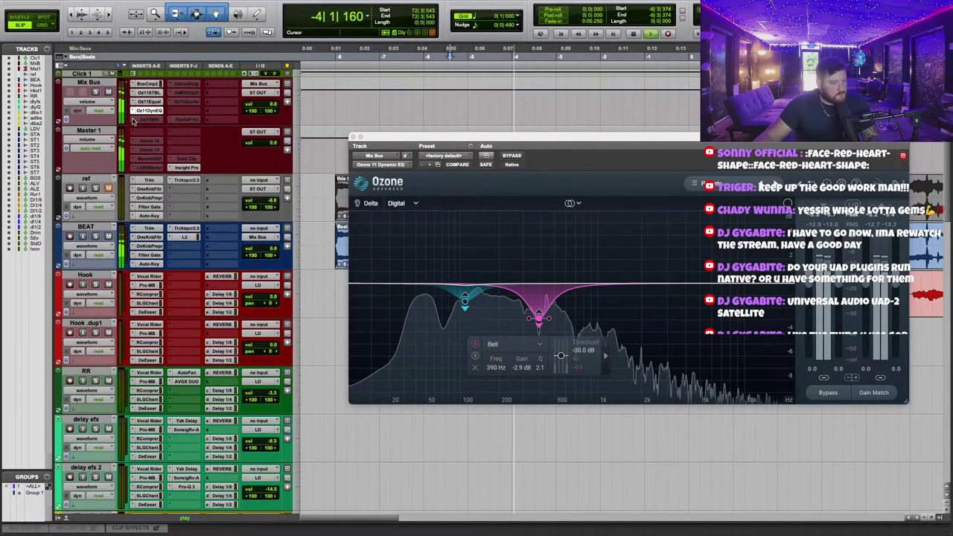
Replace the inactive fifth insert on the Mix Bus with Slate Digital's FG-X 2.
click(133, 121)
mouse_move(178, 120)
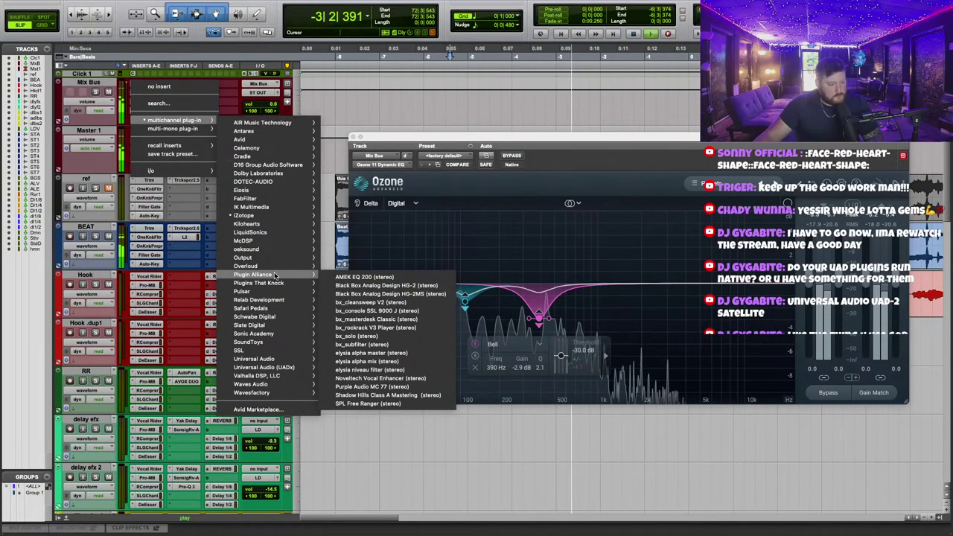
mouse_move(270, 293)
mouse_move(255, 307)
mouse_move(259, 211)
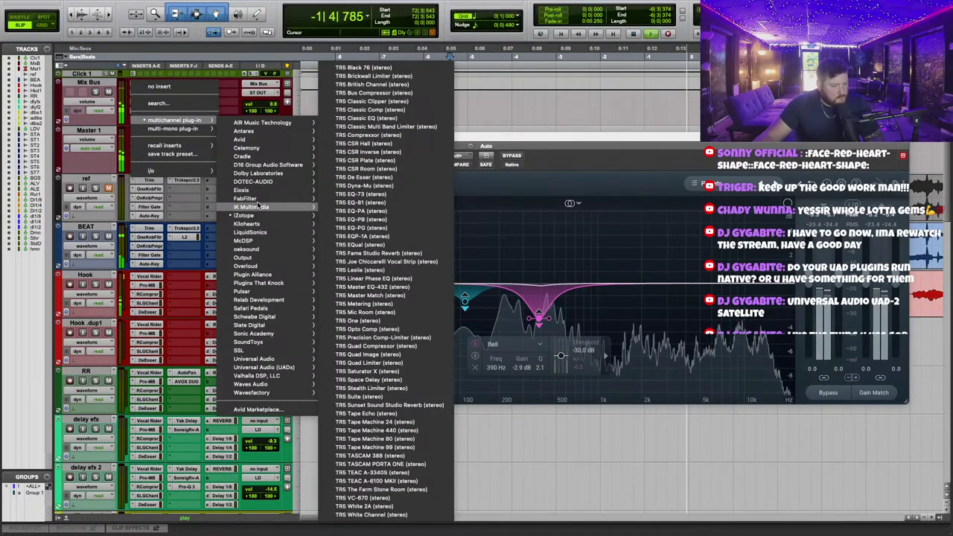
mouse_move(267, 343)
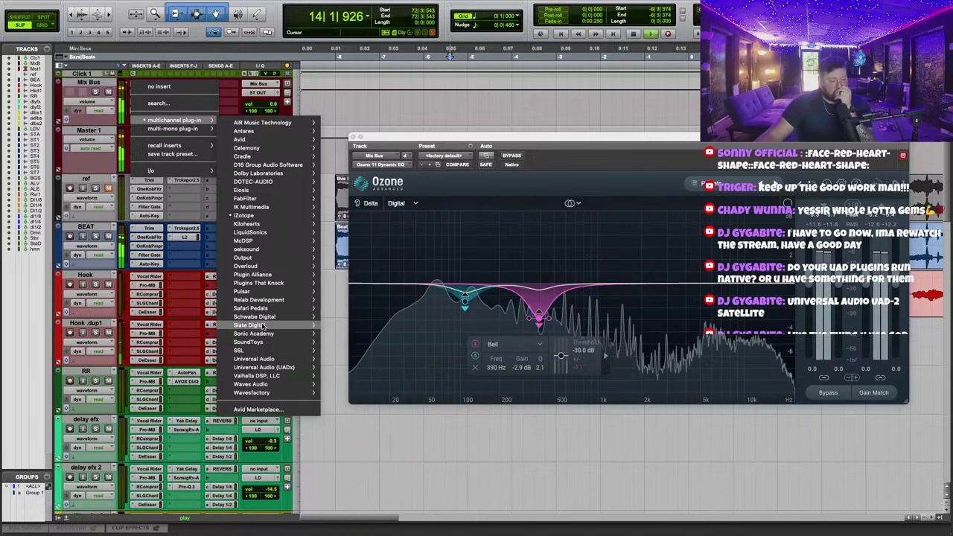
click(357, 328)
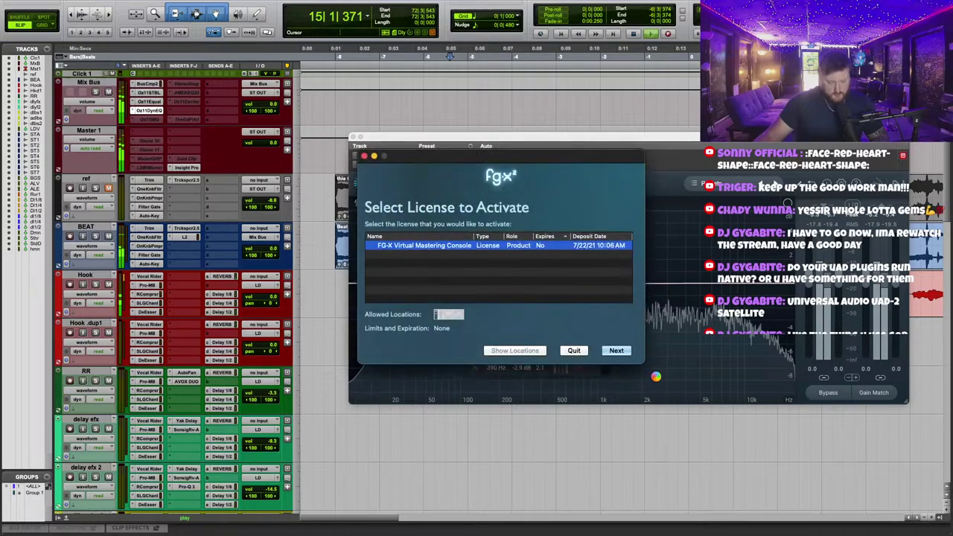
Activate the FG-X Virtual Mastering Console license for FG-X 2 at an activation location.
click(617, 353)
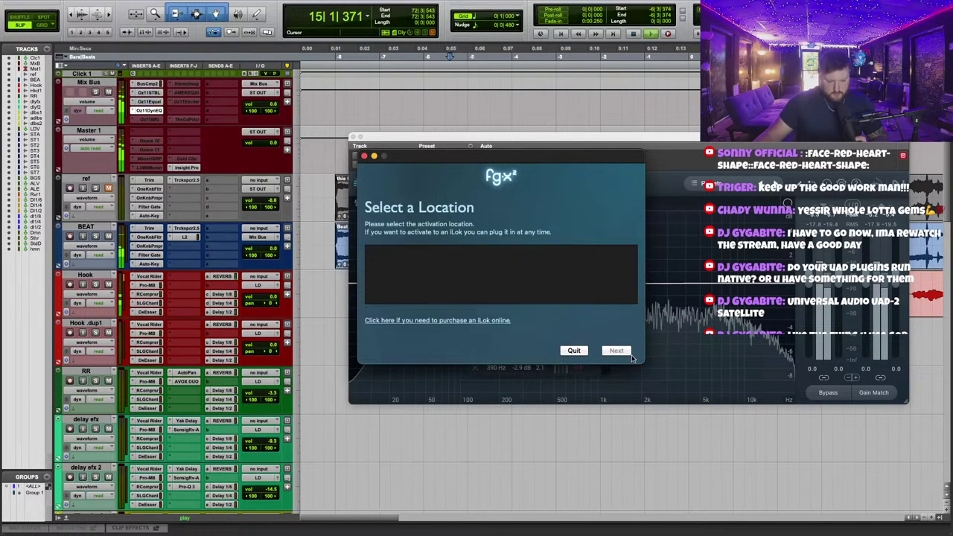
click(618, 351)
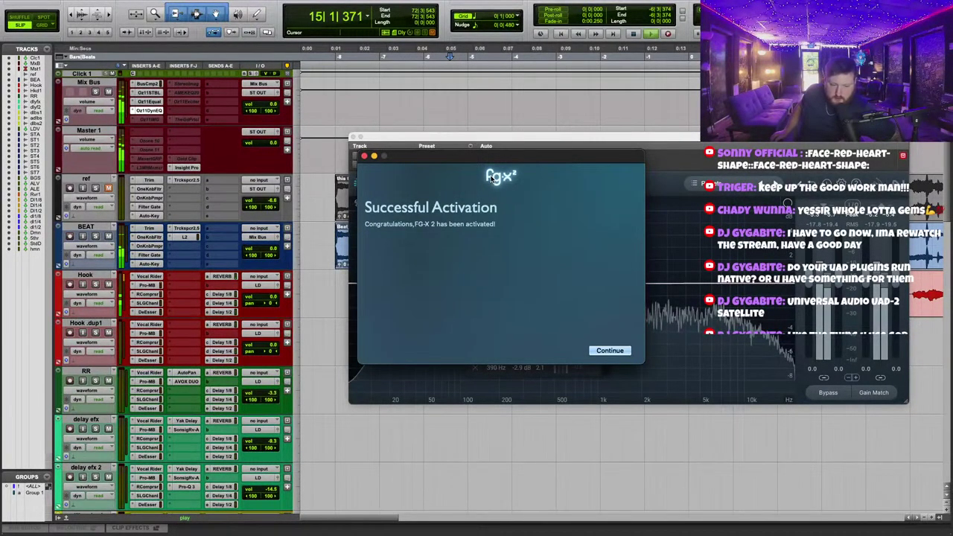
click(609, 351)
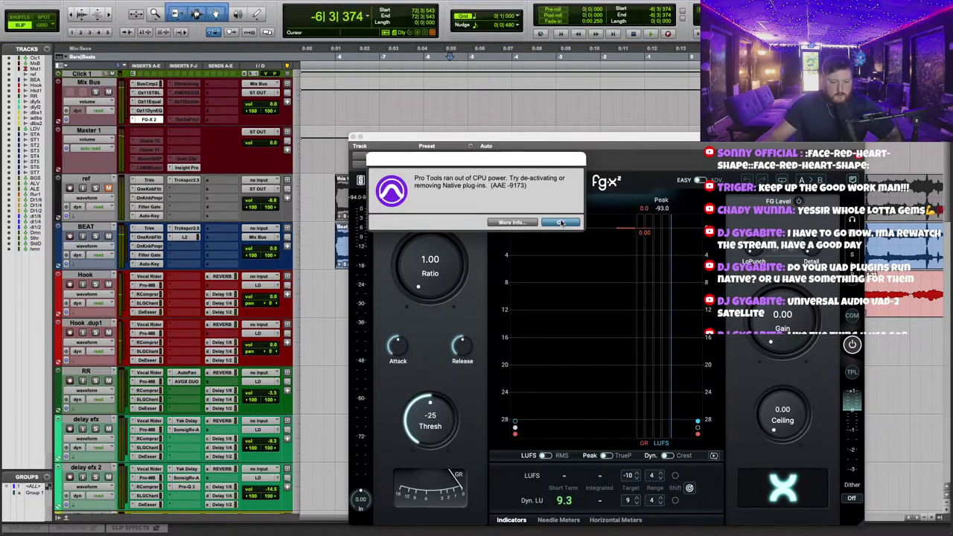
Dismiss the CPU power warning and save the session.
click(564, 224)
click(71, 6)
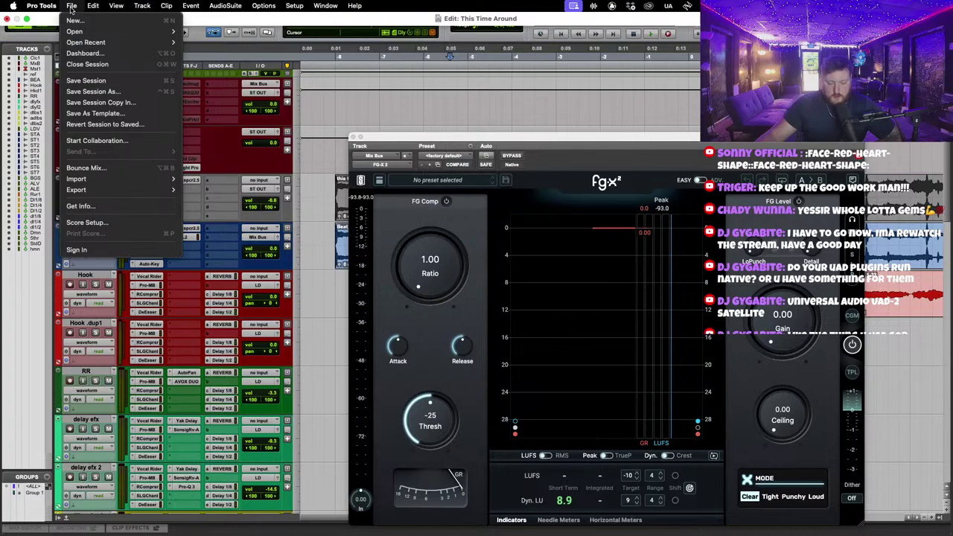
click(88, 80)
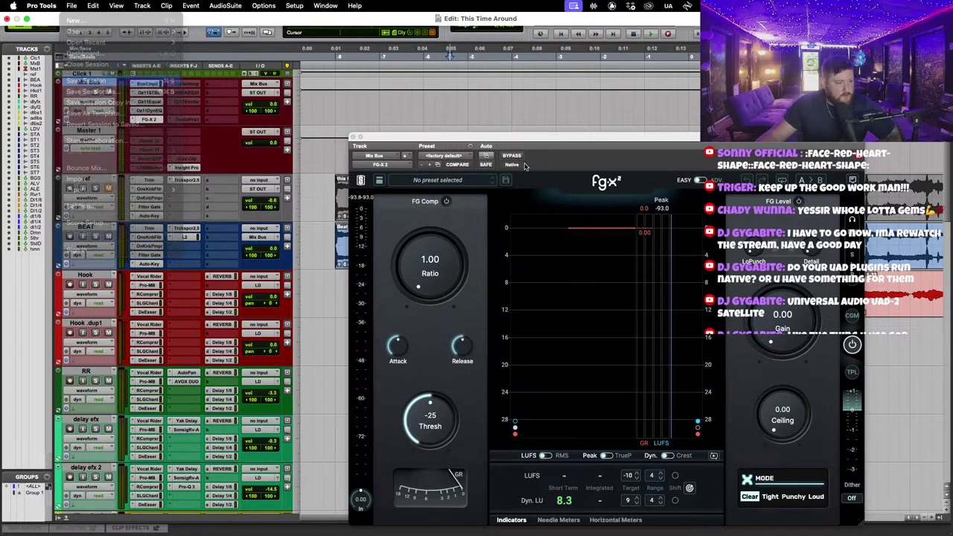
Hide the Demon voice and 5th harmony tracks and make both inactive.
drag(426, 140, 422, 387)
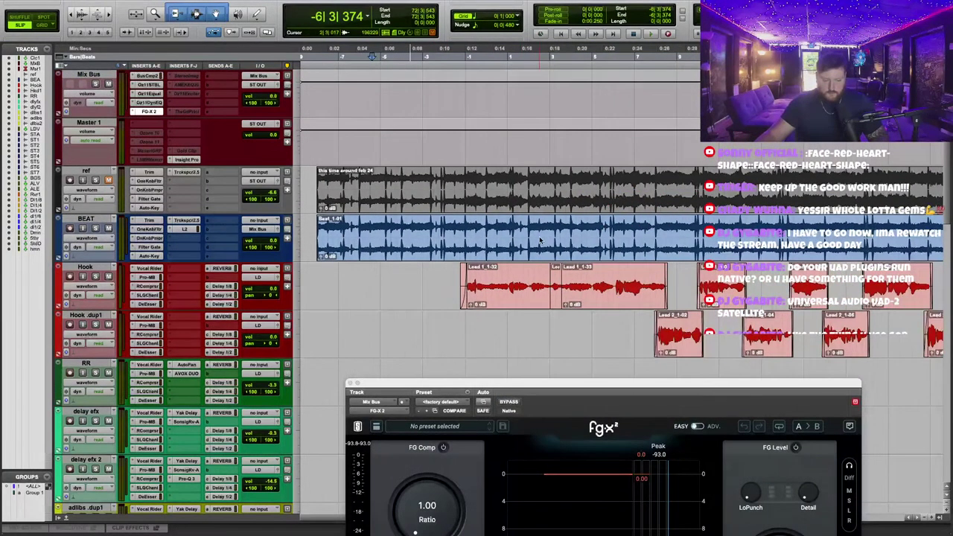
scroll(587, 240, down, 5)
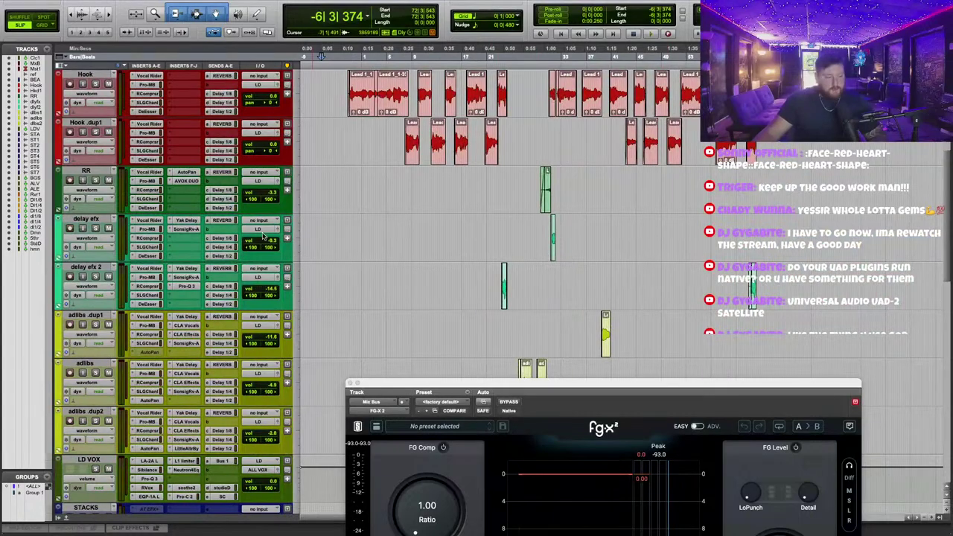
scroll(757, 137, down, 10)
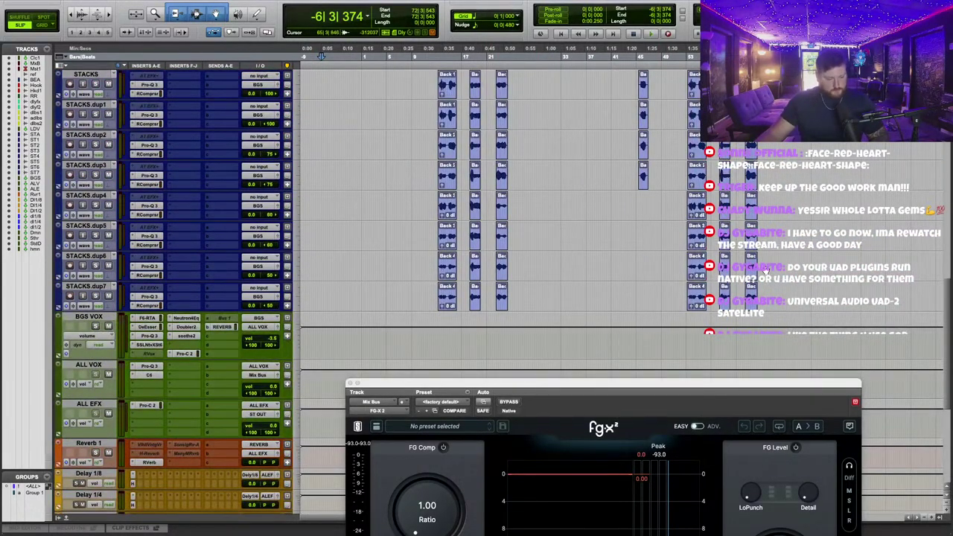
scroll(579, 271, down, 5)
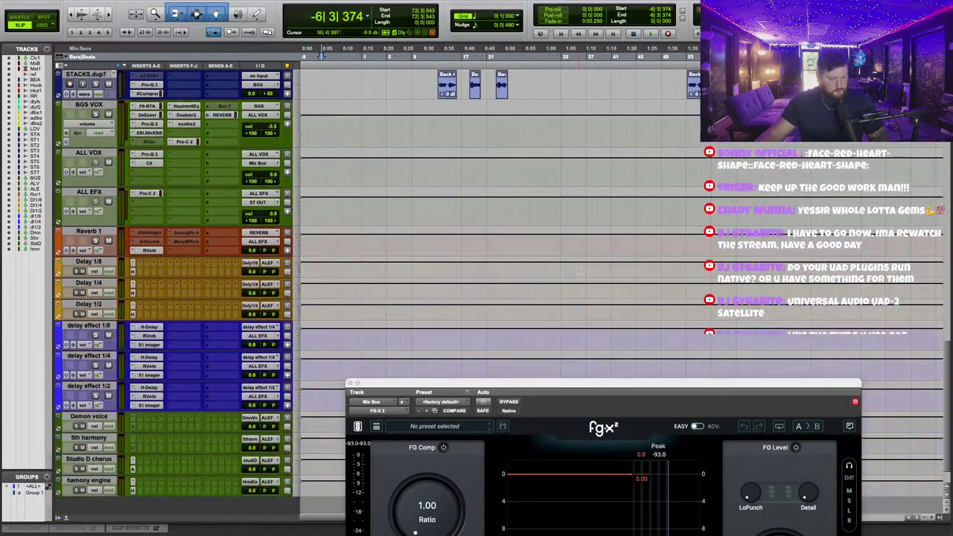
right_click(104, 416)
click(131, 428)
right_click(104, 419)
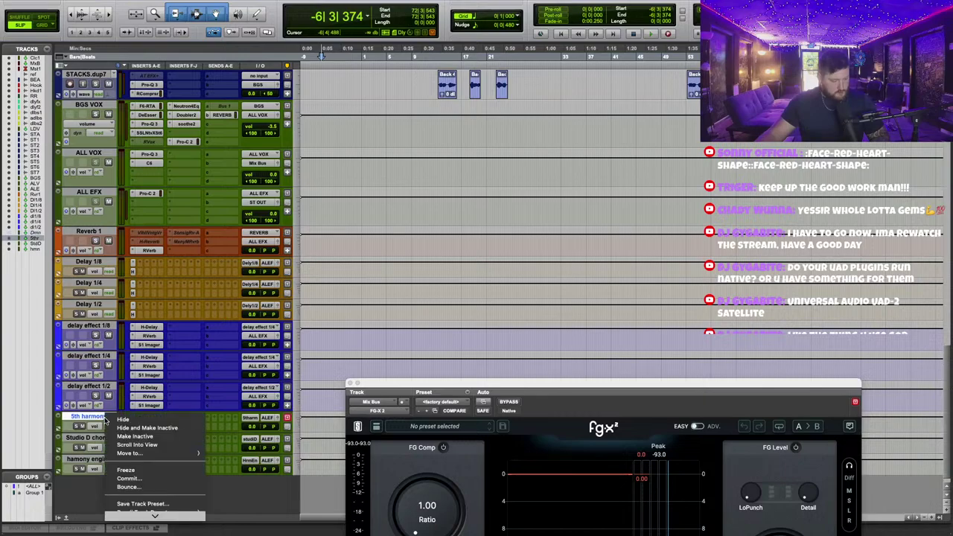
click(149, 427)
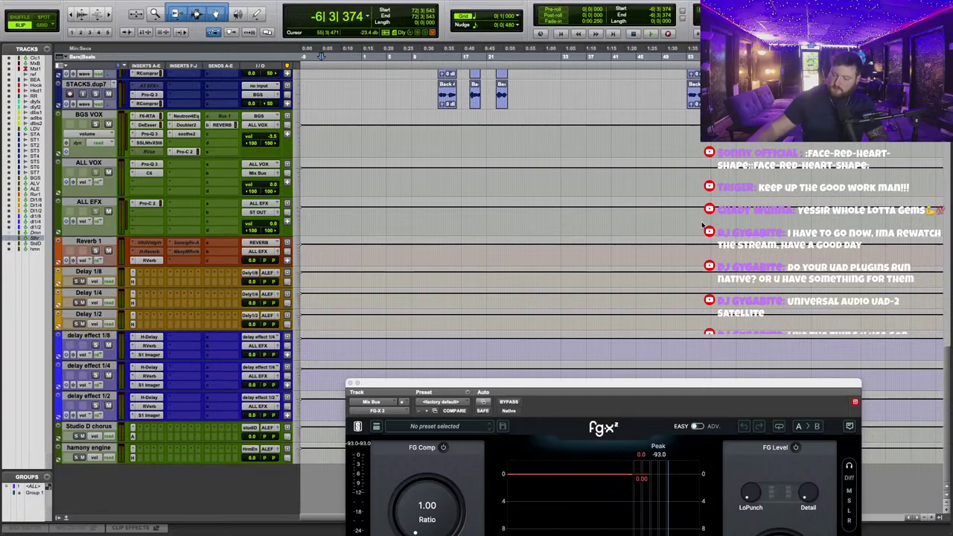
Play the song and set FG-X 2 on the Mix Bus to a -1.00 dB ceiling in Loud mode.
scroll(519, 145, up, 5)
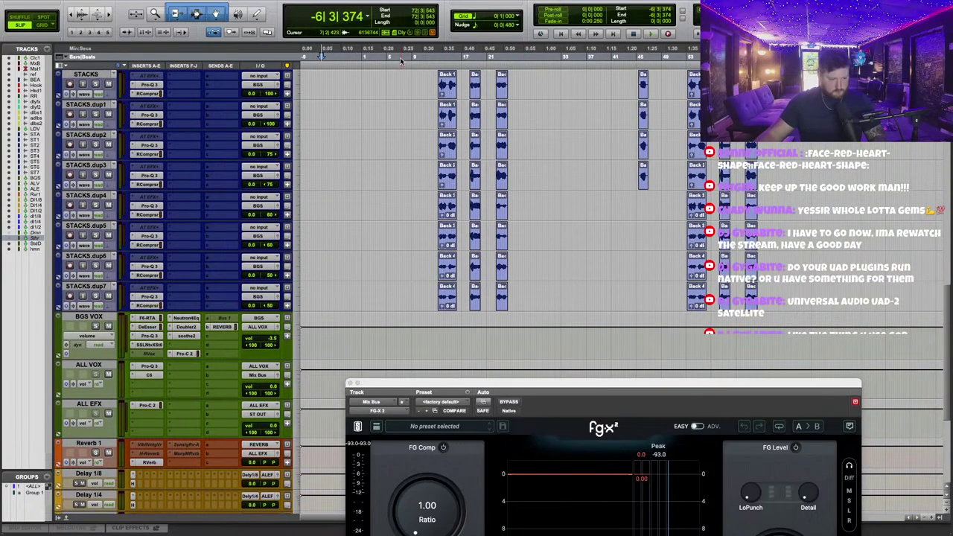
scroll(461, 223, up, 10)
key(space)
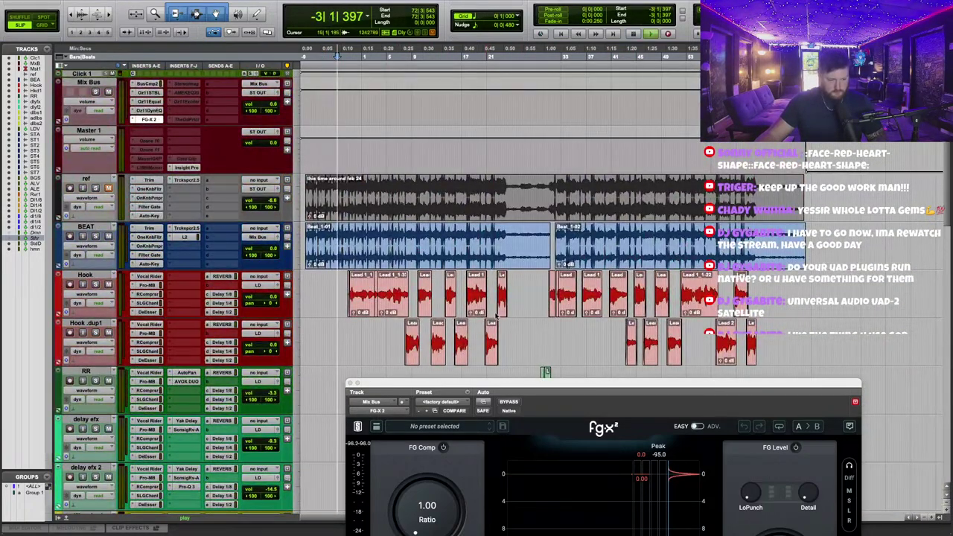
drag(614, 395, 570, 104)
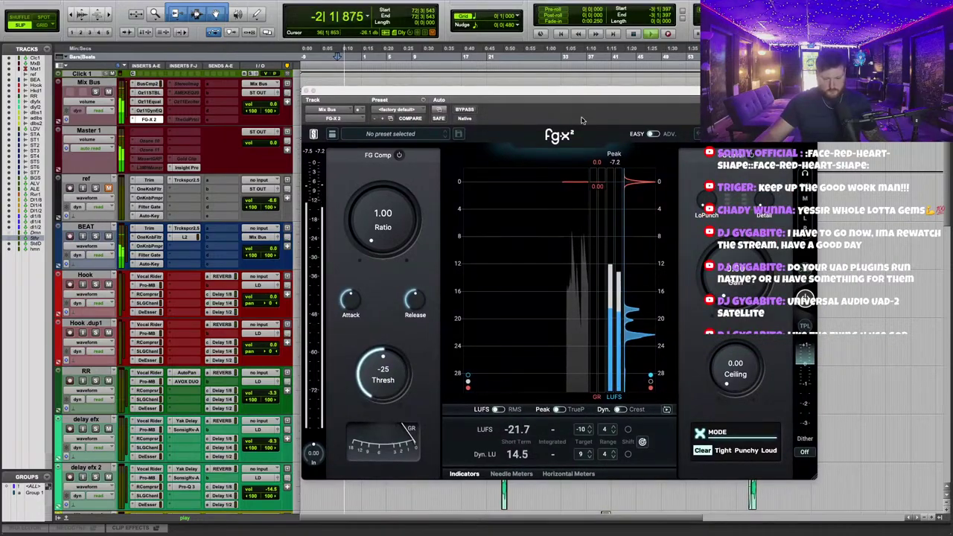
mouse_move(746, 365)
mouse_down()
mouse_move(758, 340)
mouse_move(761, 356)
mouse_up()
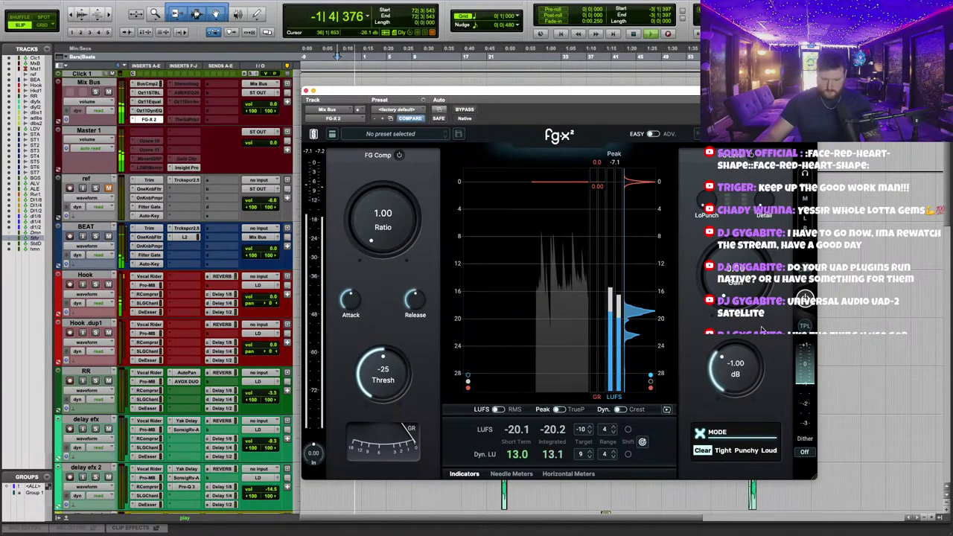
click(770, 450)
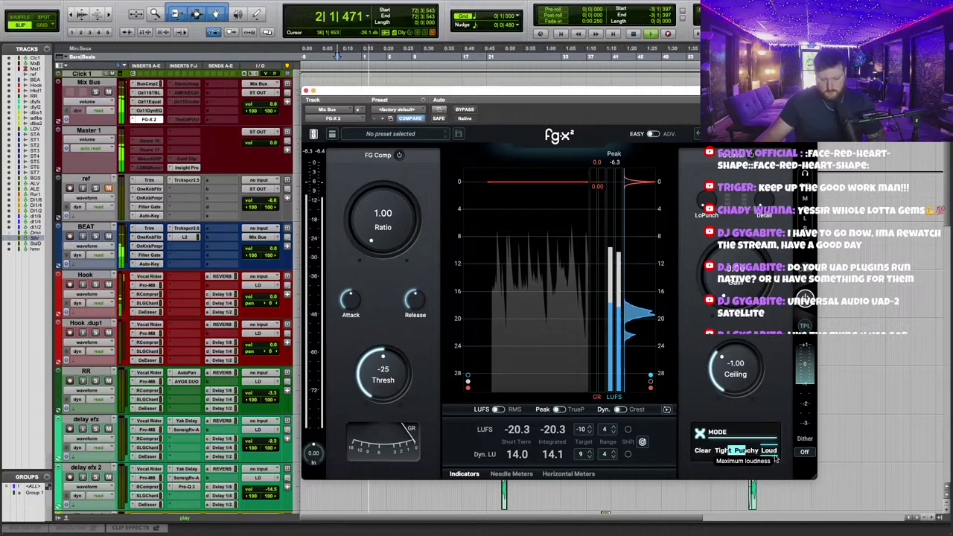
Zero FG Comp's attack and release, and try thresholds down to -50 dB before resetting the threshold to 0.0.
alt+click(388, 391)
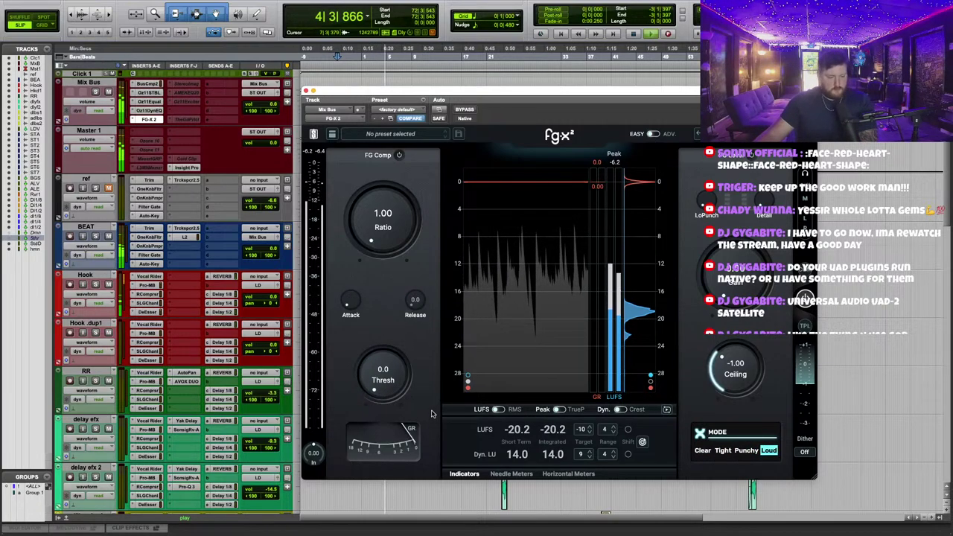
scroll(404, 366, down, 3)
scroll(407, 361, up, 1)
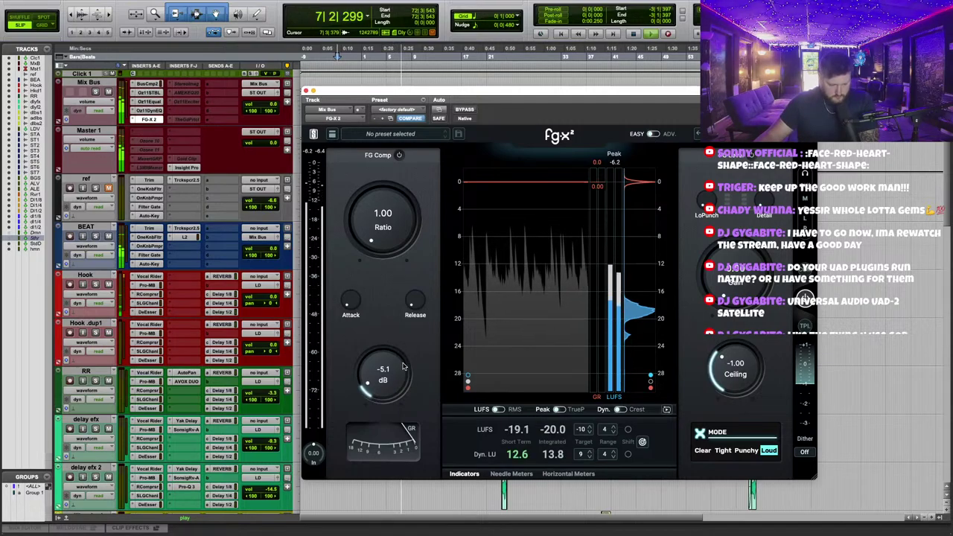
scroll(402, 362, down, 3)
scroll(406, 356, down, 10)
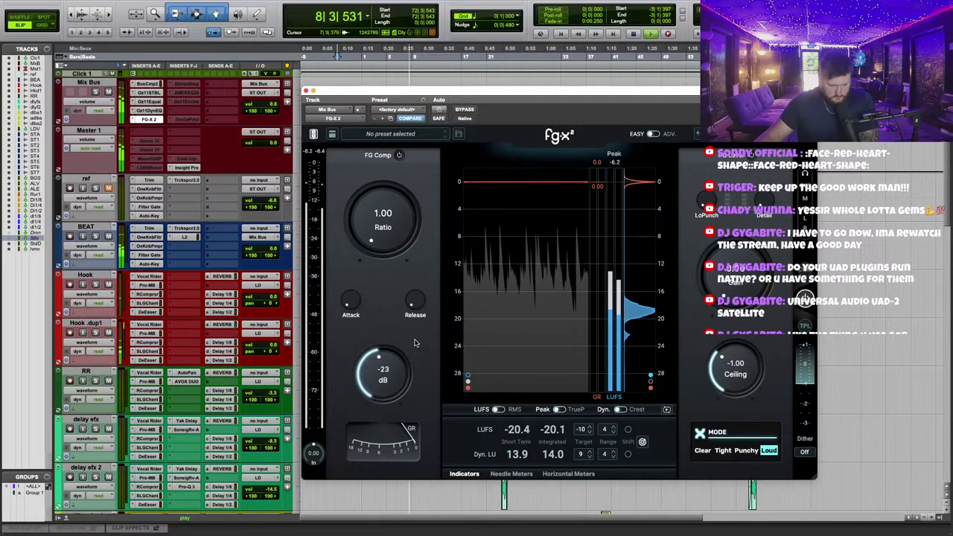
drag(440, 312, 448, 296)
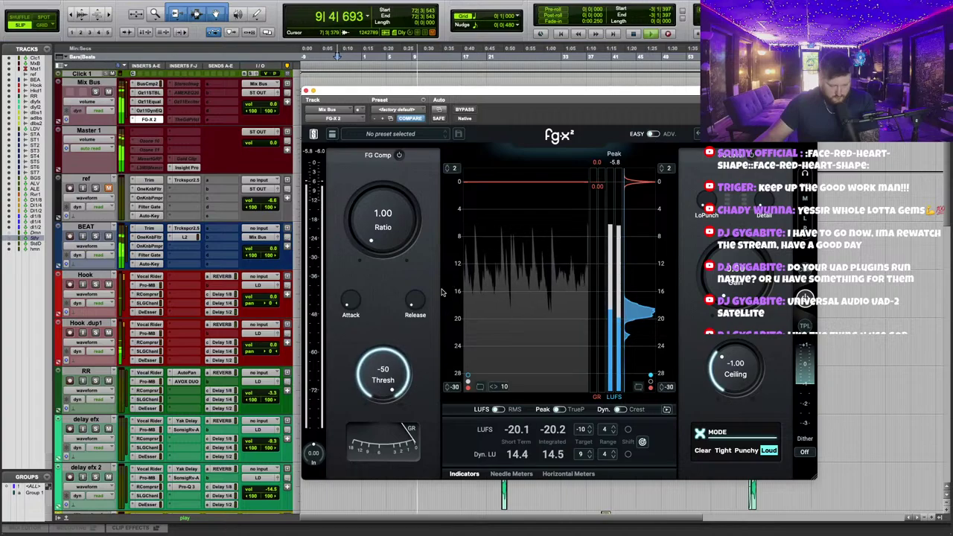
alt+click(399, 372)
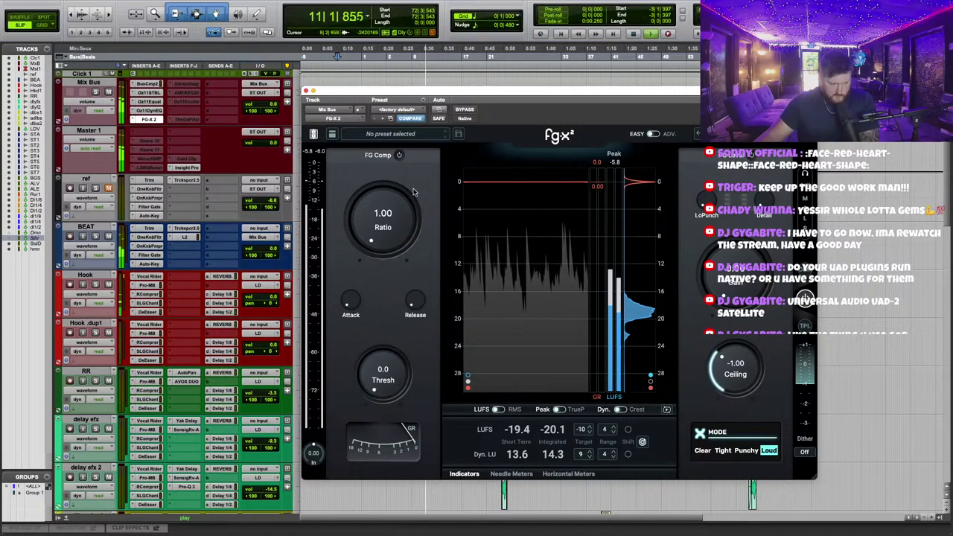
Set FG Comp's ratio to 4.00 and its threshold to -5.8 dB.
drag(405, 215, 423, 178)
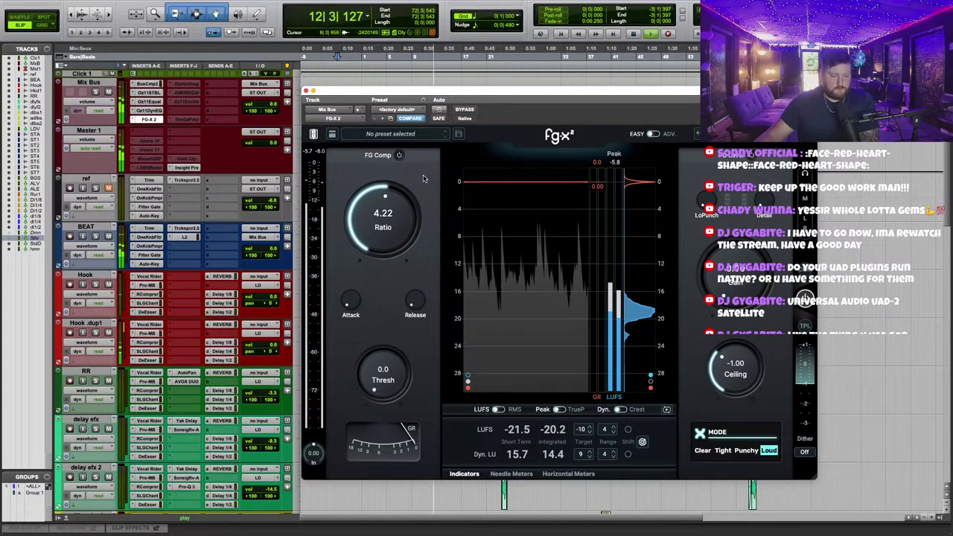
double_click(389, 215)
text(4)
key(Return)
drag(398, 377, 398, 370)
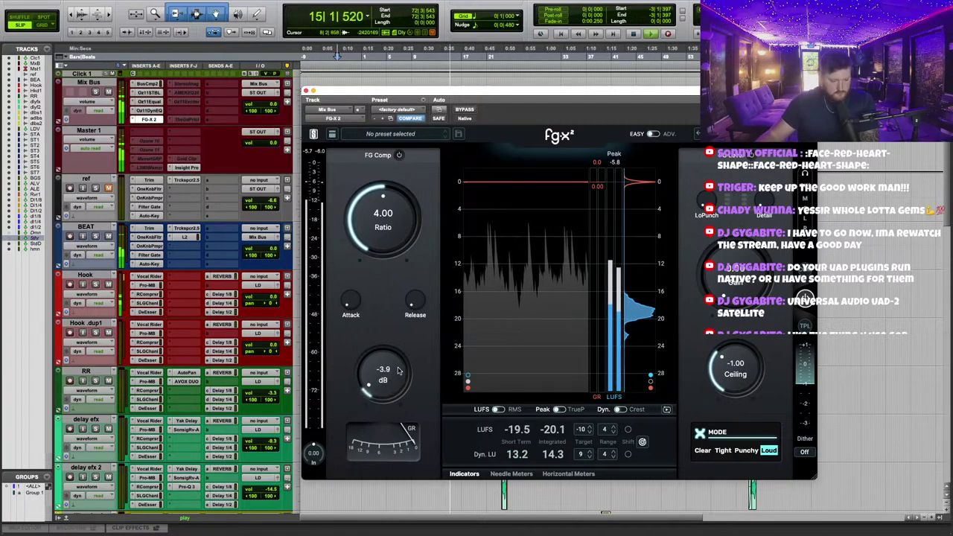
scroll(399, 368, down, 1)
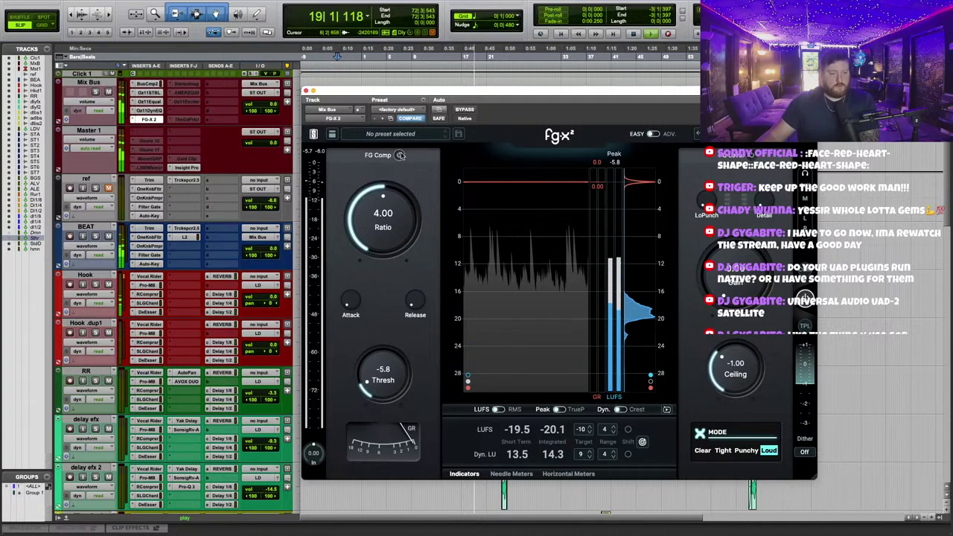
Raise FG-X 2's input gain to 6.08 dB while the song plays.
drag(453, 95, 453, 90)
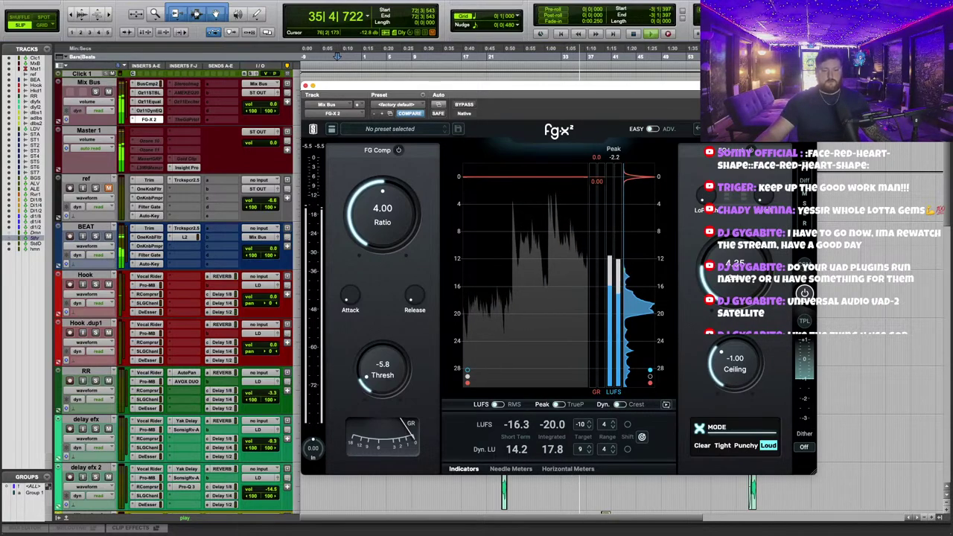
drag(778, 86, 777, 111)
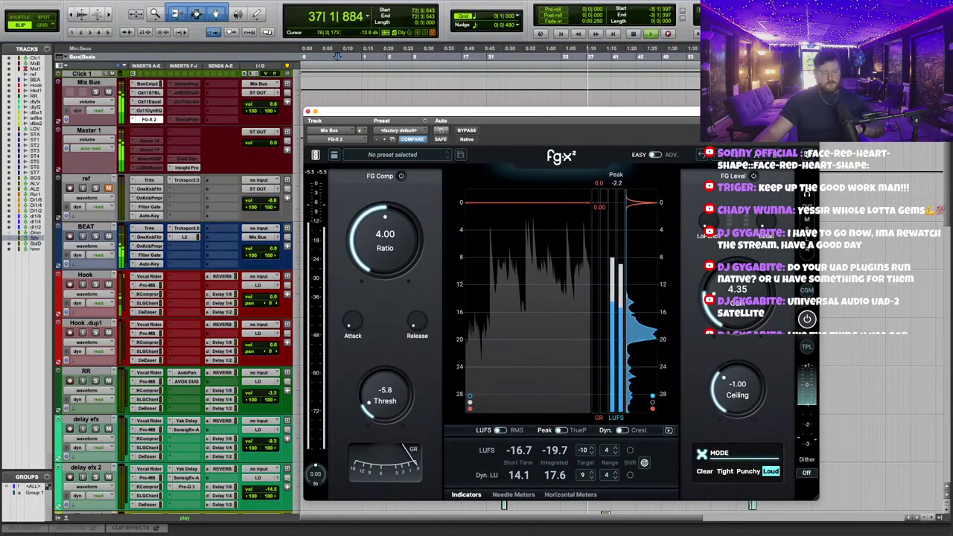
scroll(858, 306, down, 1)
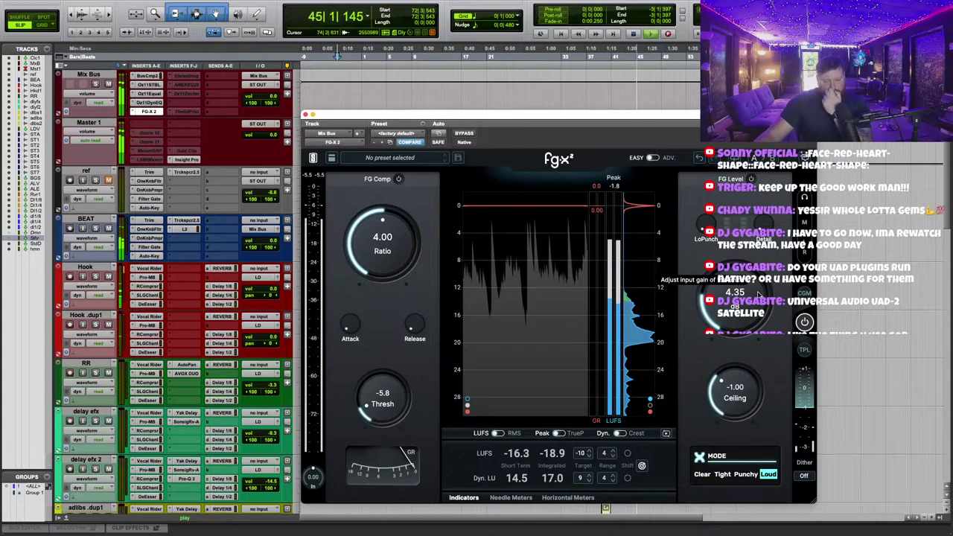
drag(767, 290, 768, 286)
scroll(770, 287, up, 3)
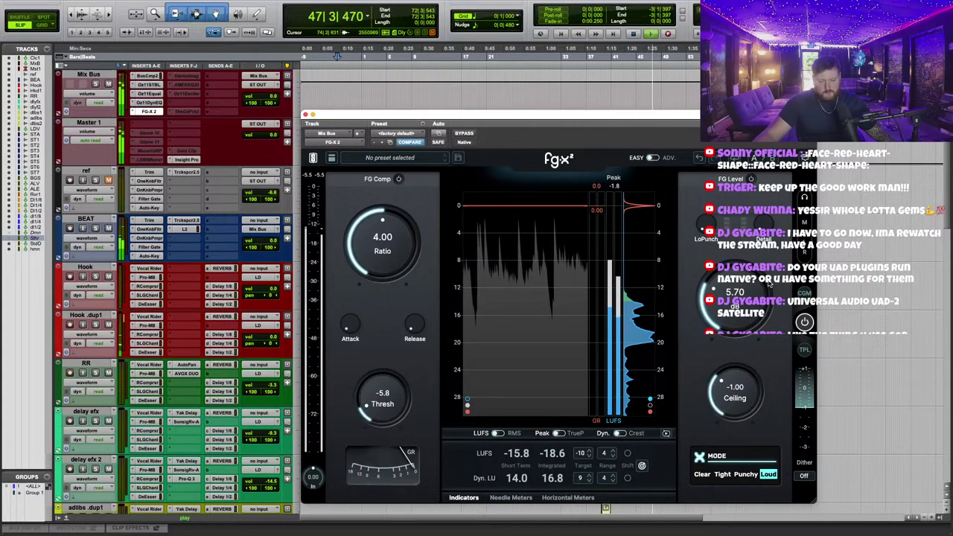
scroll(770, 285, up, 2)
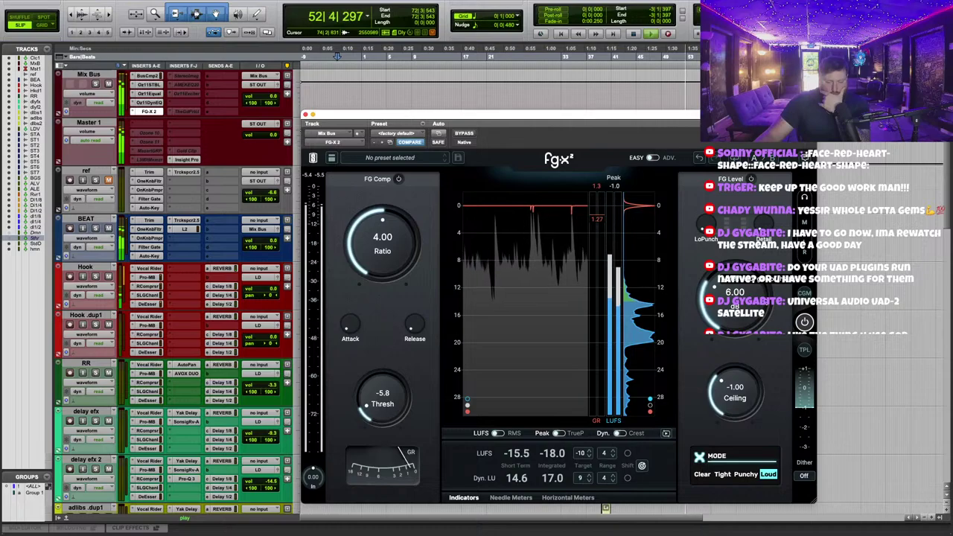
drag(767, 301, 767, 297)
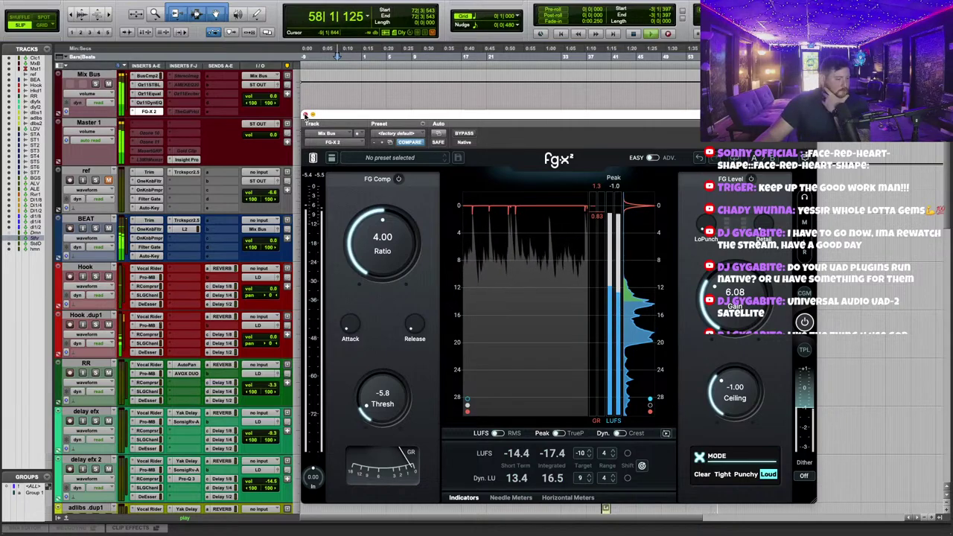
Close FG-X 2, activate the StereoImag plug-in in Master 1's first insert, and stop playback.
click(305, 115)
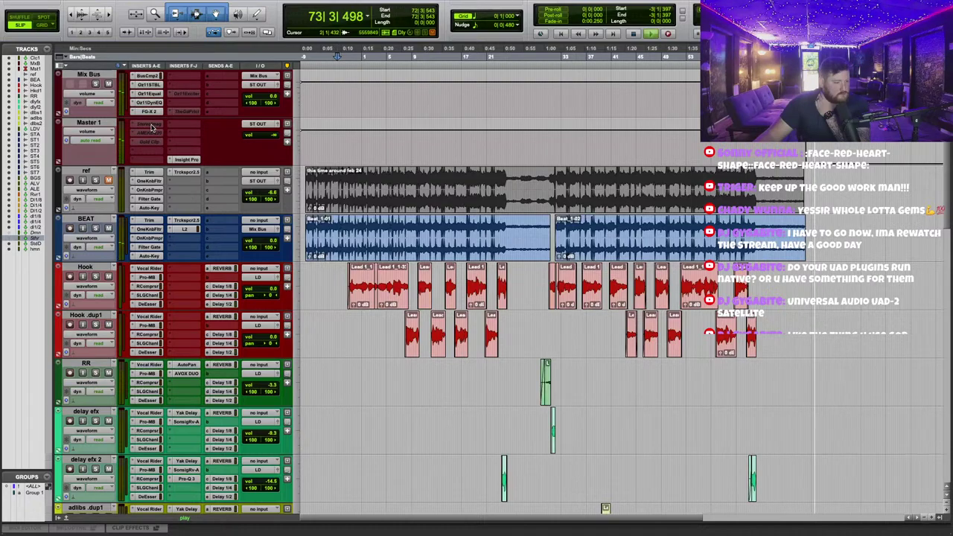
right_click(151, 128)
click(163, 136)
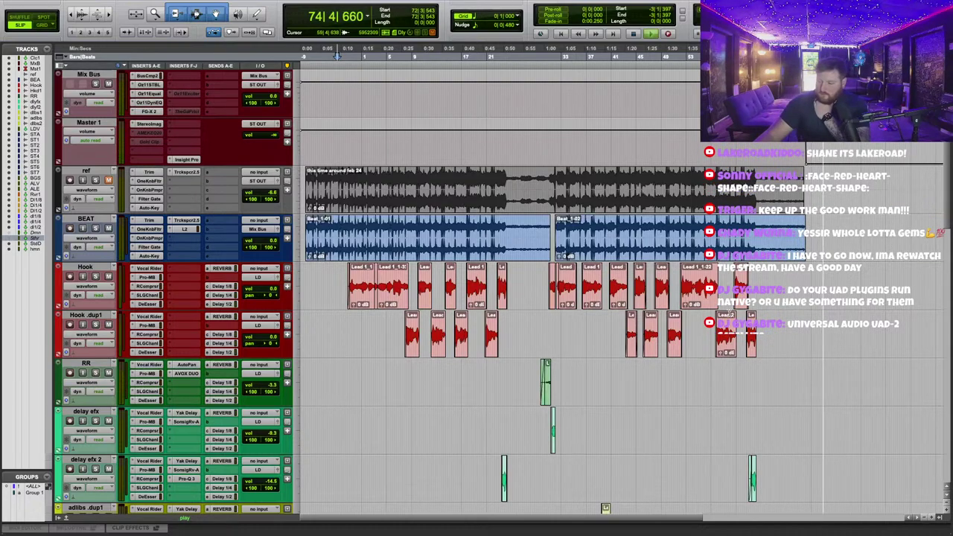
key(space)
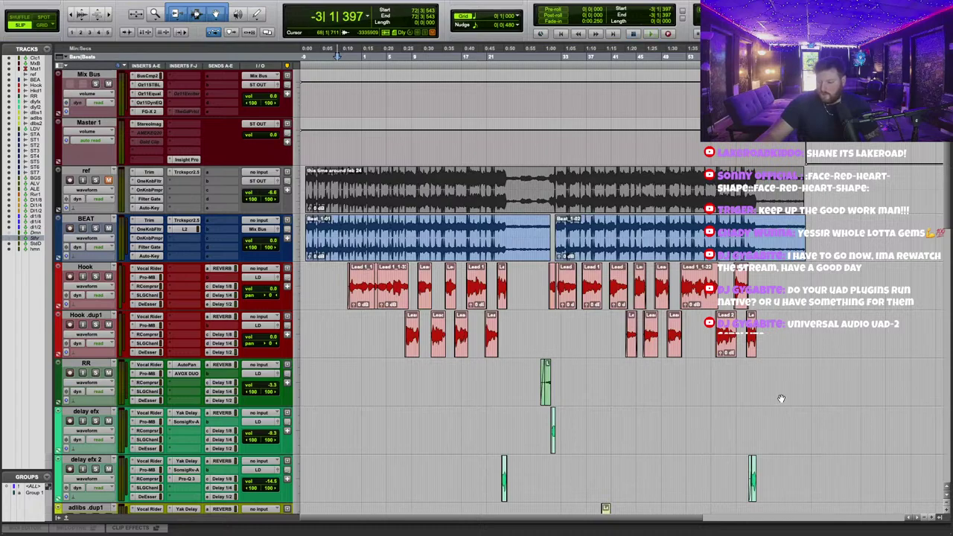
Look over the clips on the beat, hook, ad-lib and stack tracks across the whole arrangement.
key(t)
key(t)
key(t)
scroll(649, 283, left, 10)
scroll(648, 283, down, 3)
scroll(210, 257, down, 4)
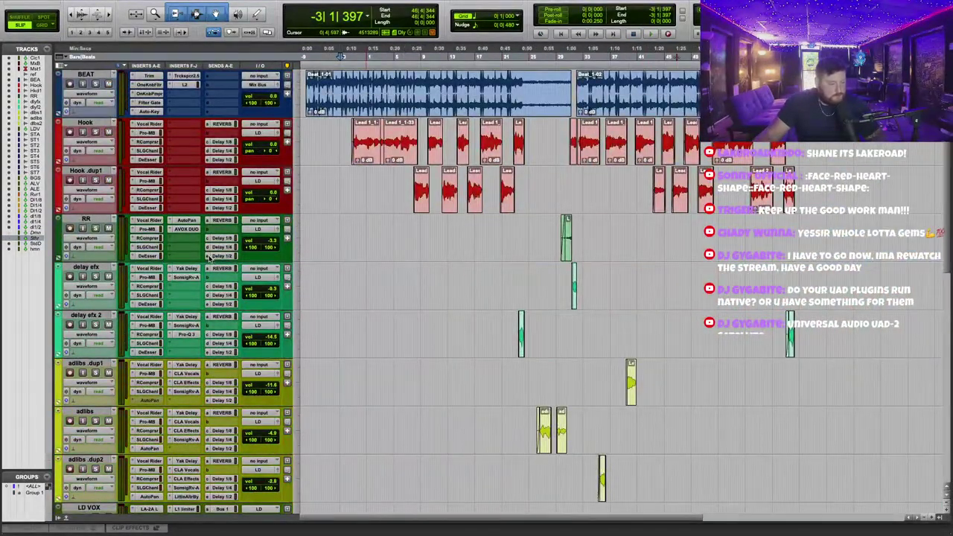
scroll(687, 312, right, 3)
scroll(686, 312, down, 5)
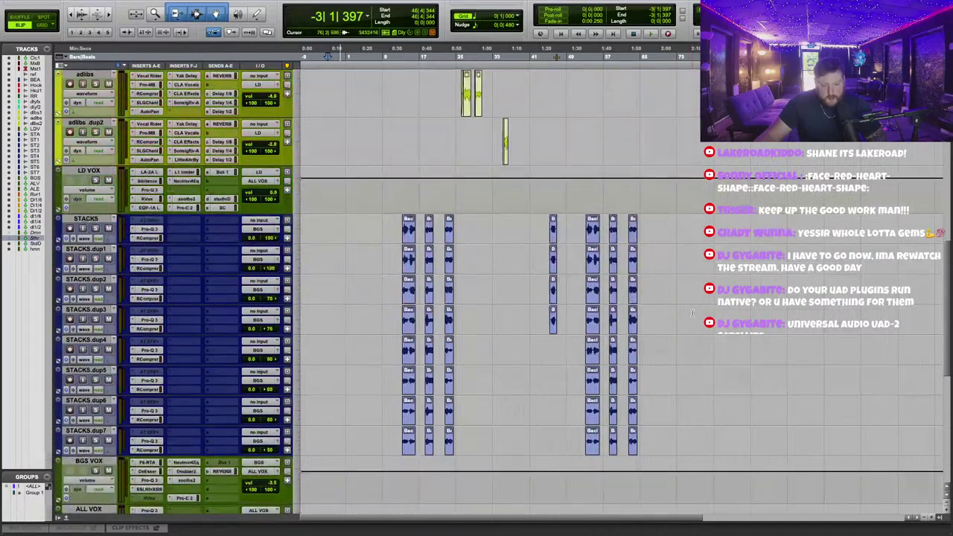
scroll(692, 318, up, 10)
scroll(681, 321, up, 3)
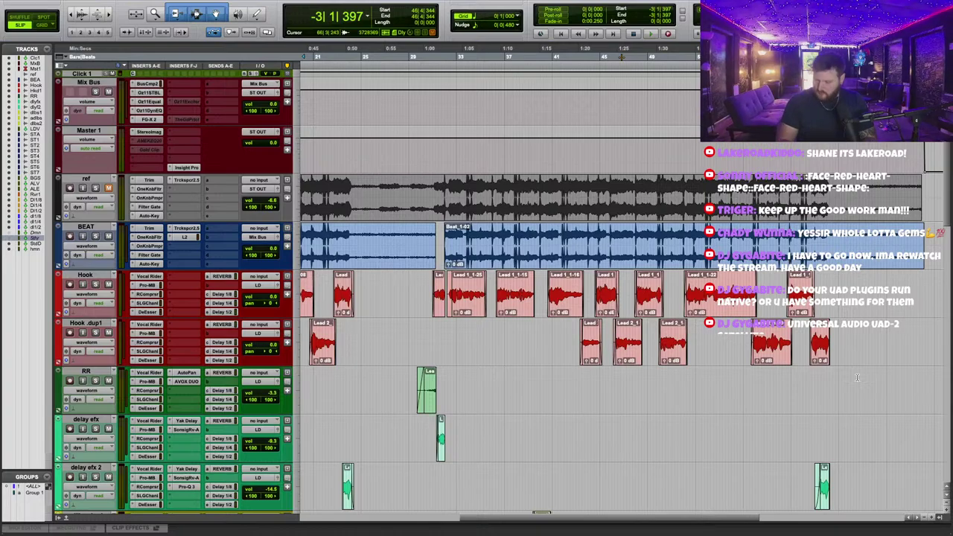
scroll(593, 266, left, 5)
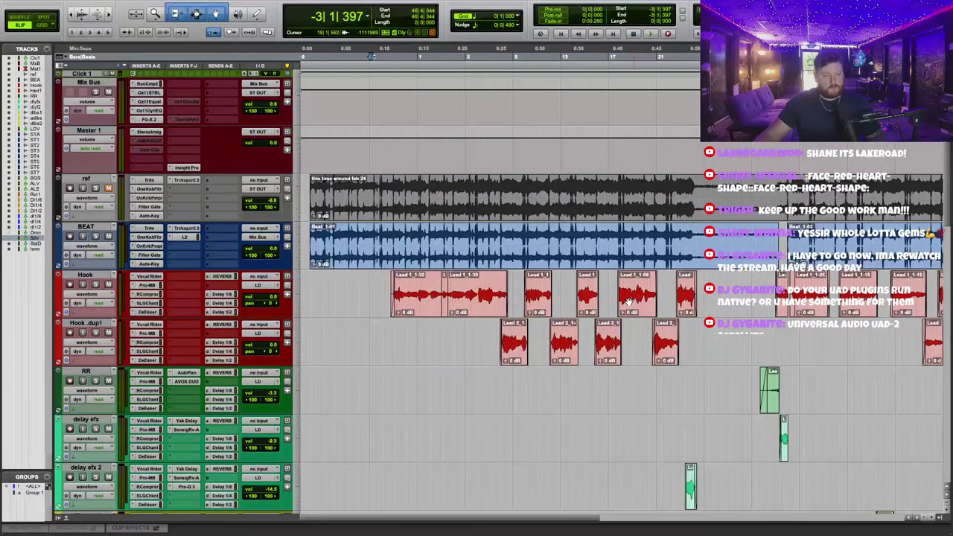
scroll(593, 265, down, 3)
scroll(593, 266, up, 1)
scroll(512, 263, left, 1)
scroll(484, 237, down, 2)
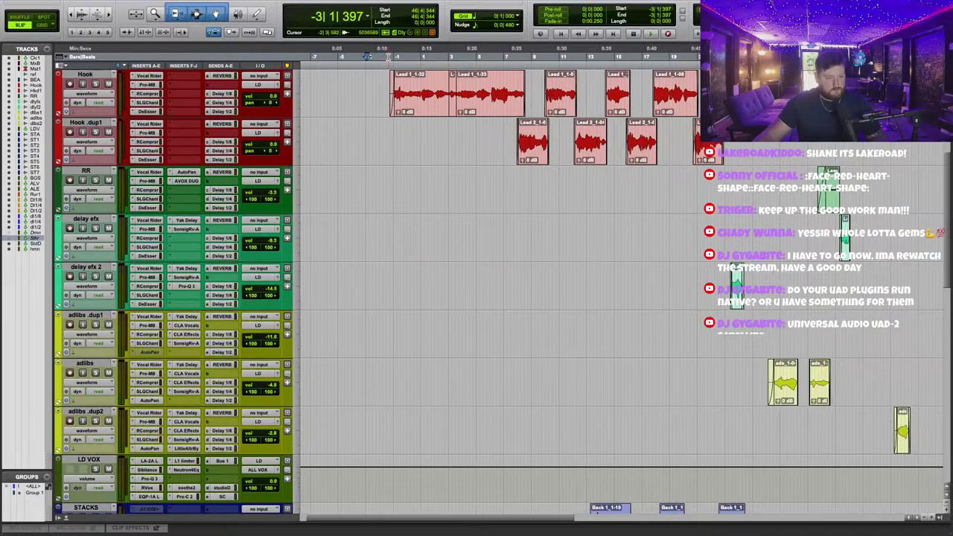
Make the StereoImag plug-in in Master 1's first insert inactive.
scroll(427, 178, up, 4)
right_click(150, 132)
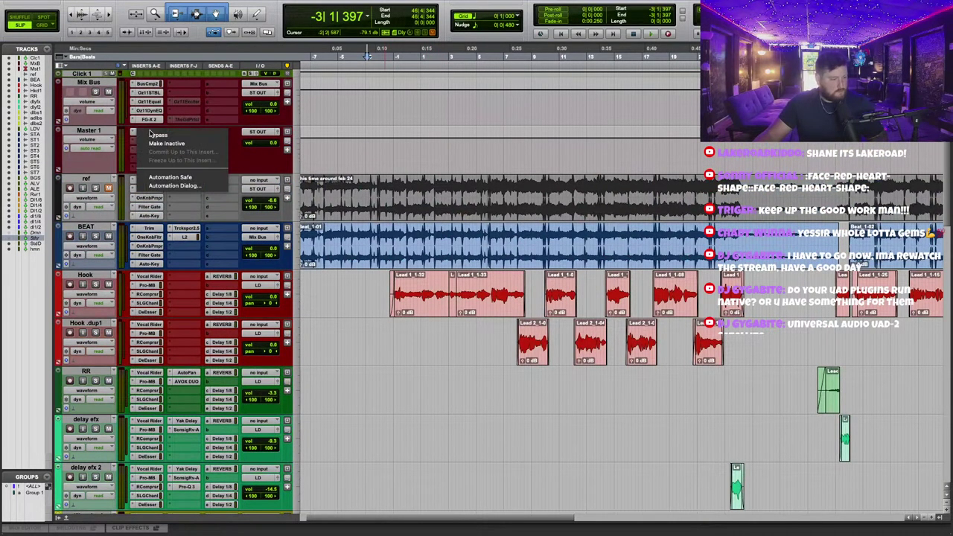
click(166, 145)
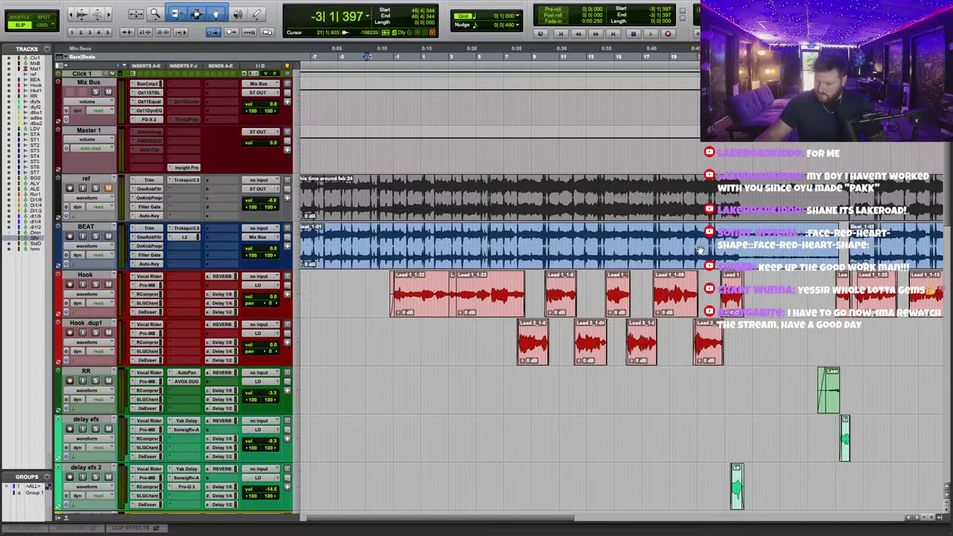
Set the bounce range from the start of the beat clip to bar 72, just past Master 1's closing volume drop.
scroll(767, 330, right, 10)
scroll(621, 270, up, 10)
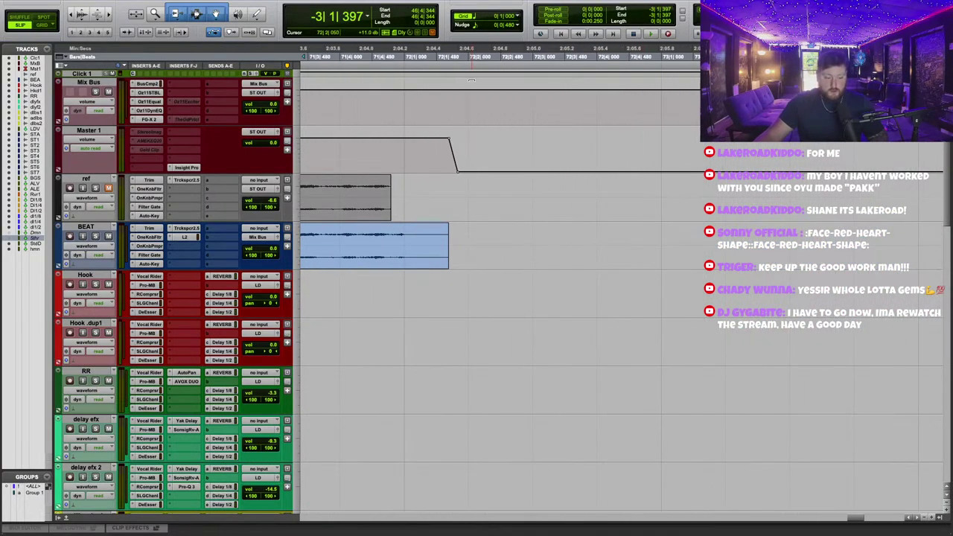
scroll(524, 75, left, 3)
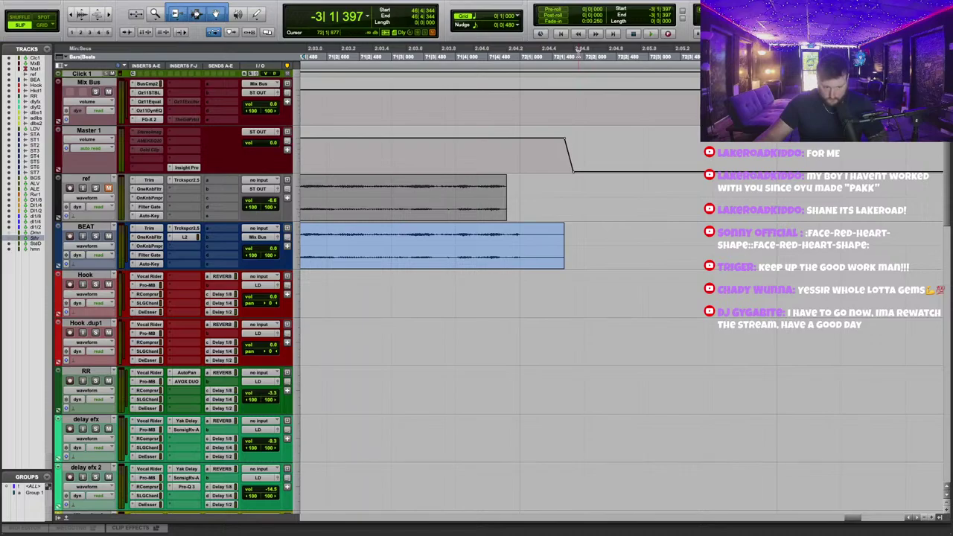
drag(577, 52, 496, 189)
click(498, 189)
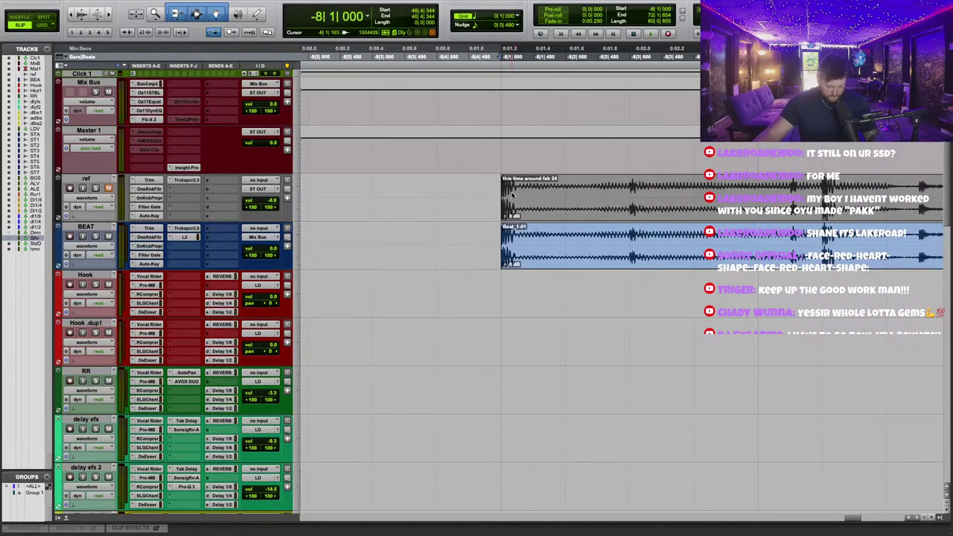
Bounce the mix offline as This Time Around_Mix_1 in 24-bit WAV (BWF) format to the session's Bounced Files folder.
key(alt+super+b)
click(482, 139)
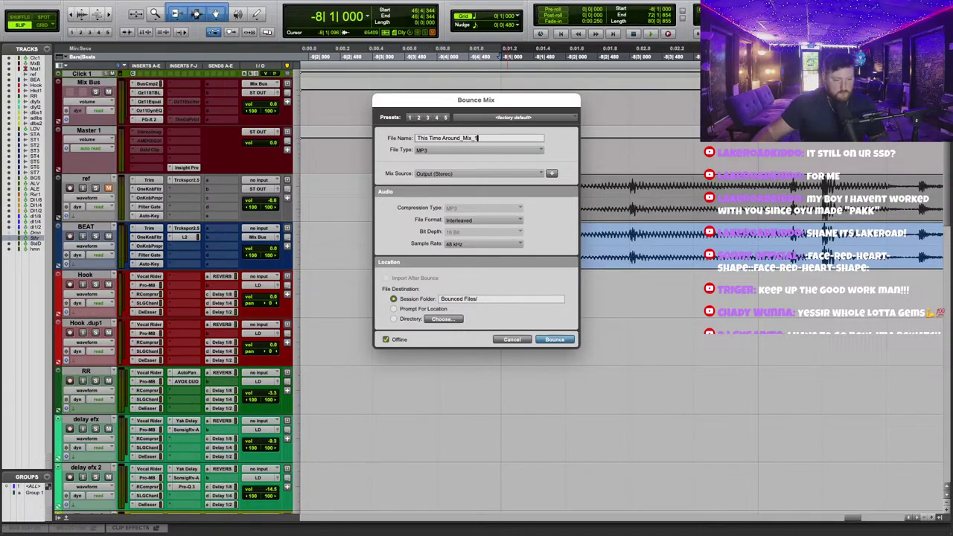
click(465, 152)
click(455, 142)
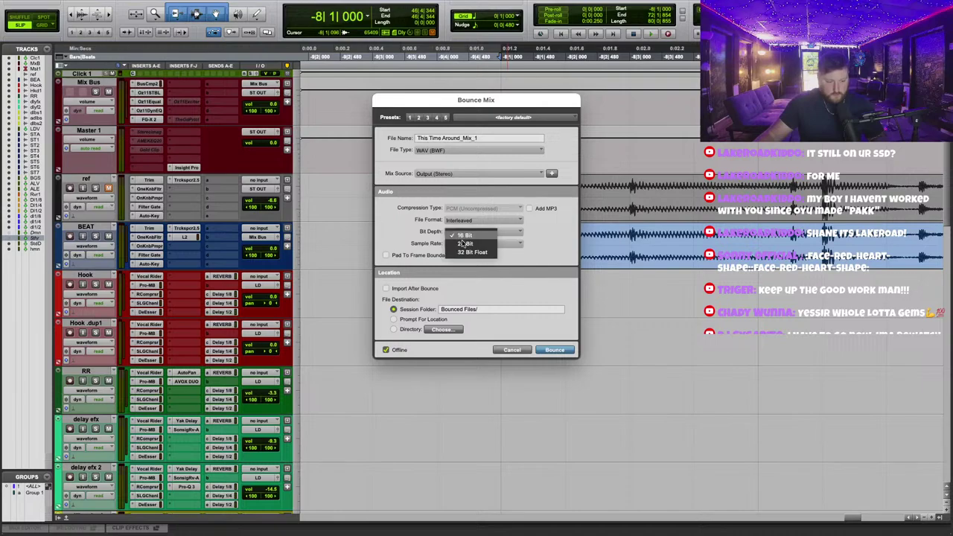
click(565, 354)
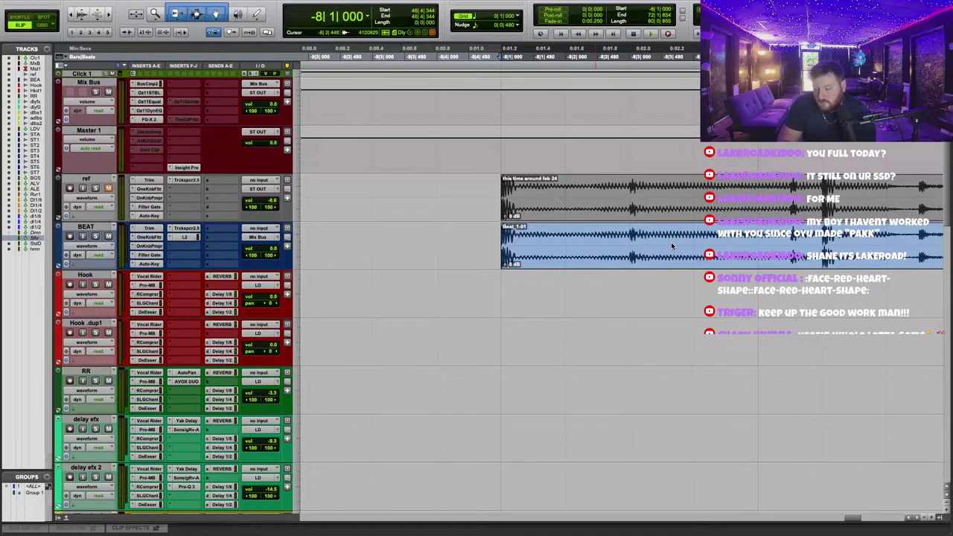
Play the song from the beat's start and look over the vocal tracks across the whole arrangement.
key(space)
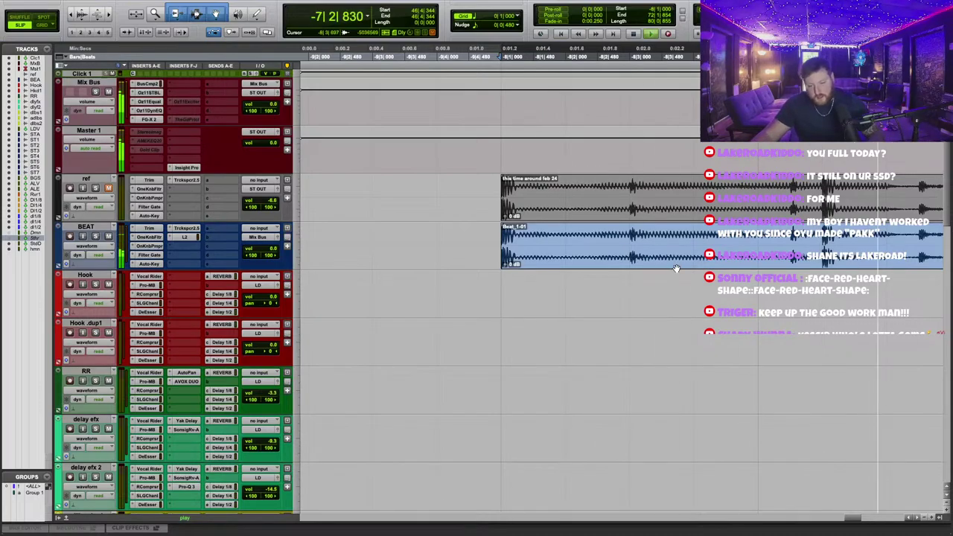
scroll(731, 413, down, 5)
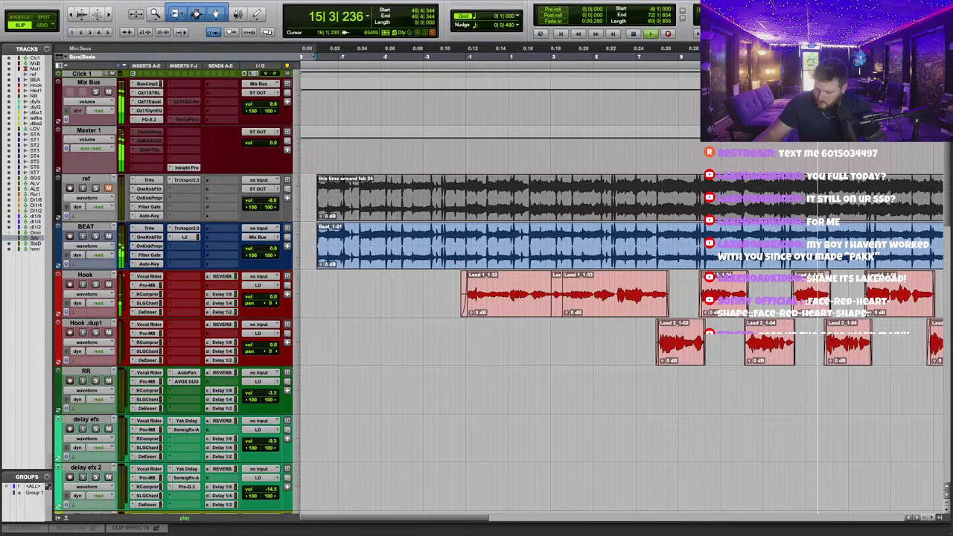
scroll(671, 444, right, 5)
key(r)
scroll(670, 445, down, 2)
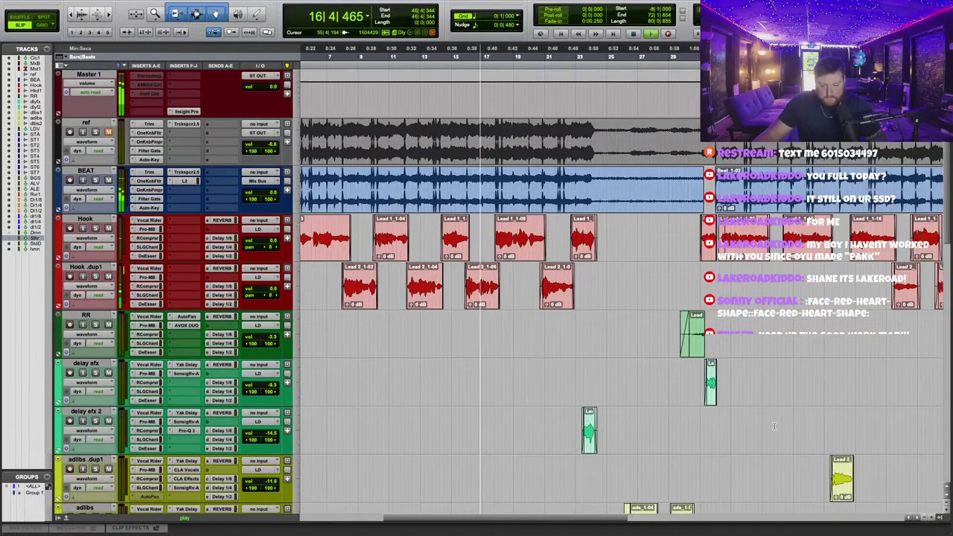
key(r)
key(r)
key(r)
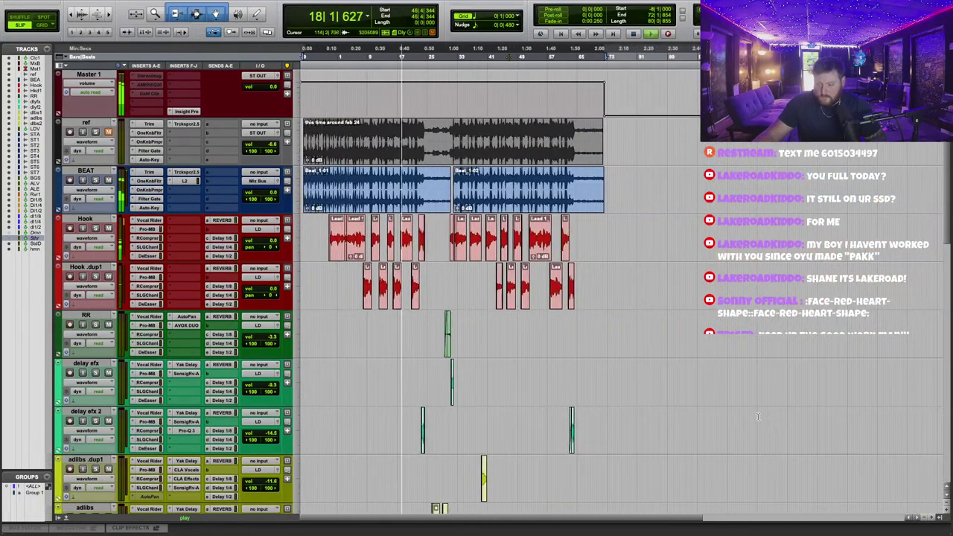
scroll(751, 394, down, 3)
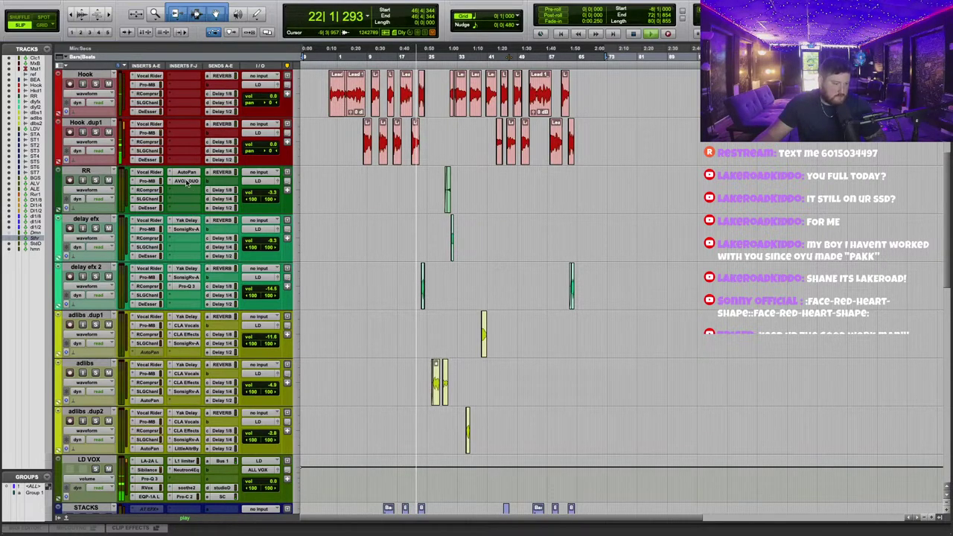
Move the DeEsser ahead of the effects in inserts F-J on RR, delay efx and delay efx 2, and remove adlibs .dup1's inactive AutoPan.
mouse_move(187, 183)
mouse_down()
mouse_move(185, 193)
mouse_move(186, 183)
mouse_up()
drag(148, 210, 179, 176)
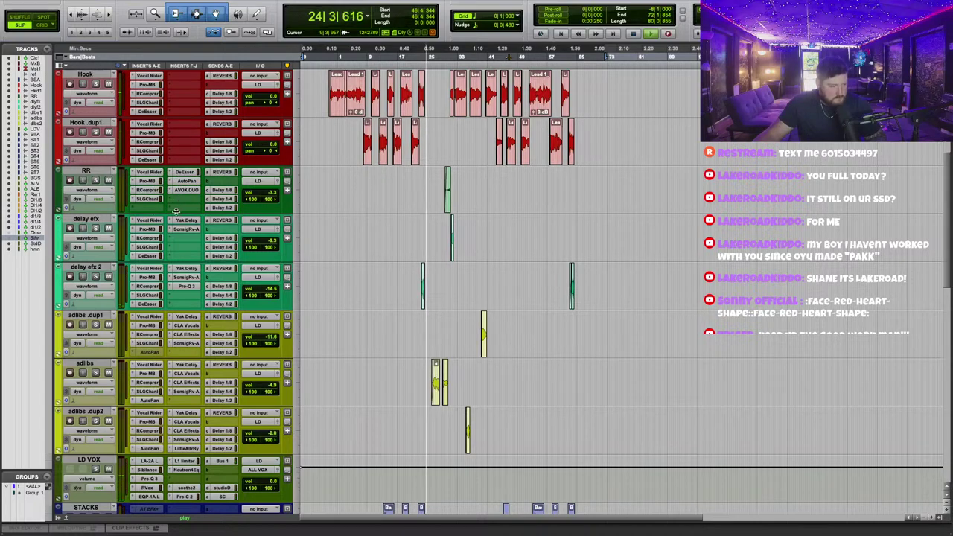
mouse_move(186, 221)
mouse_down()
mouse_move(186, 237)
mouse_move(179, 222)
mouse_up()
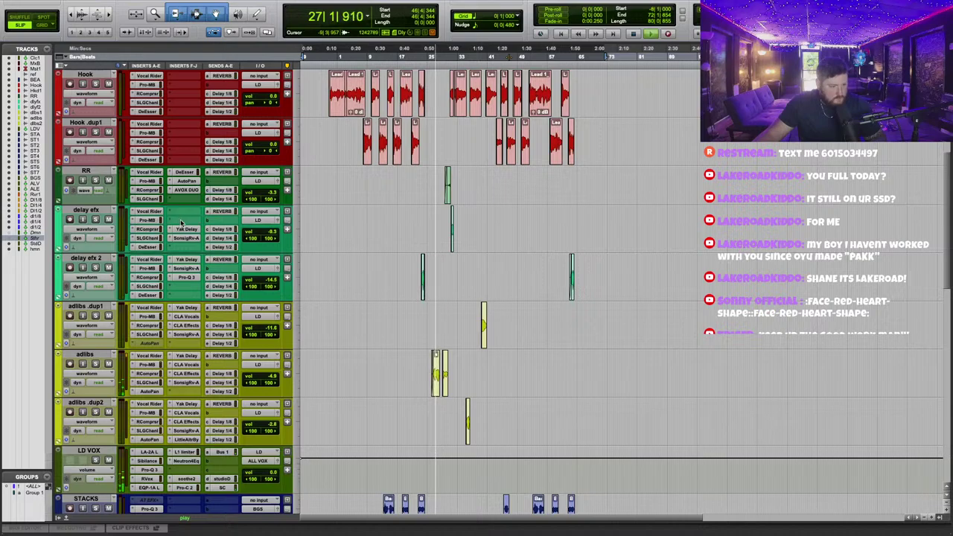
click(186, 219)
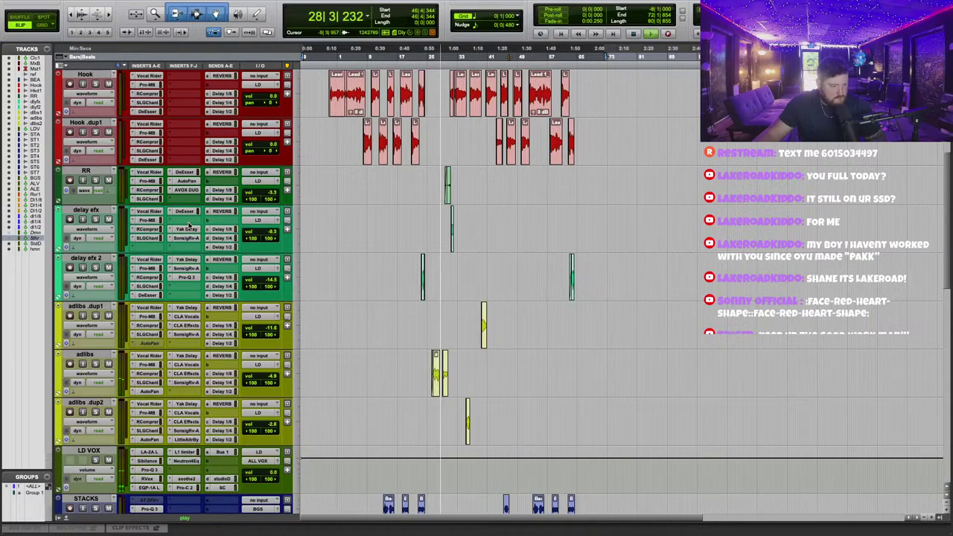
drag(192, 237, 181, 261)
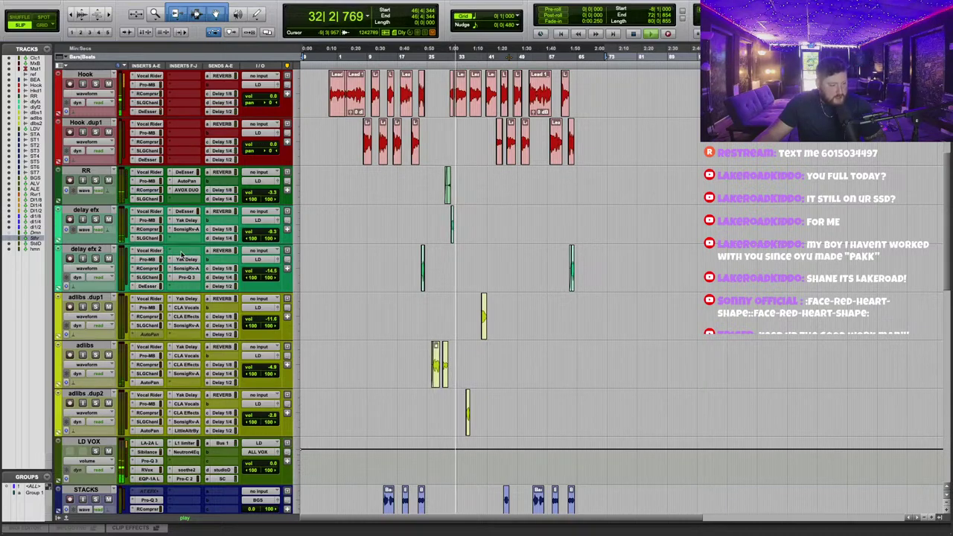
drag(195, 328, 192, 329)
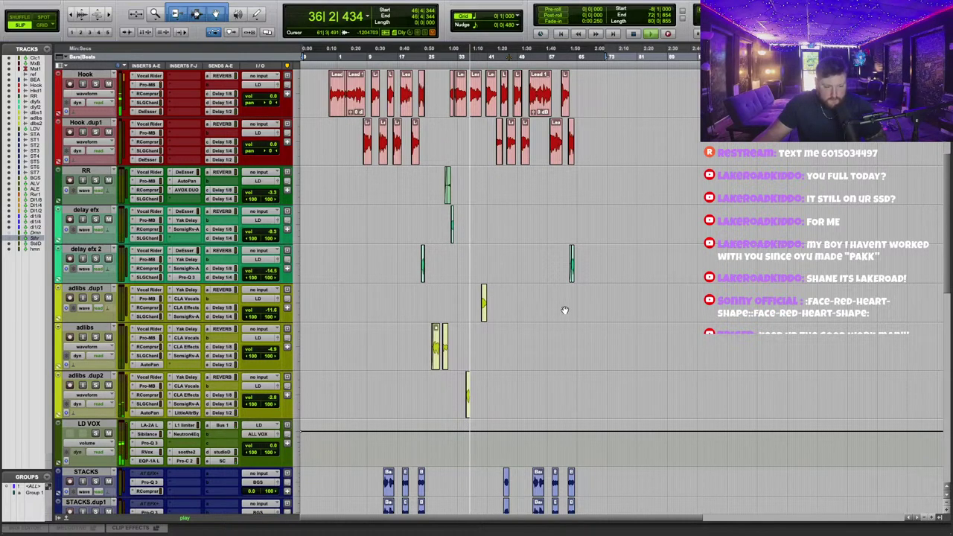
Play the song from about bar -5, ahead of the first hook clip.
key(t)
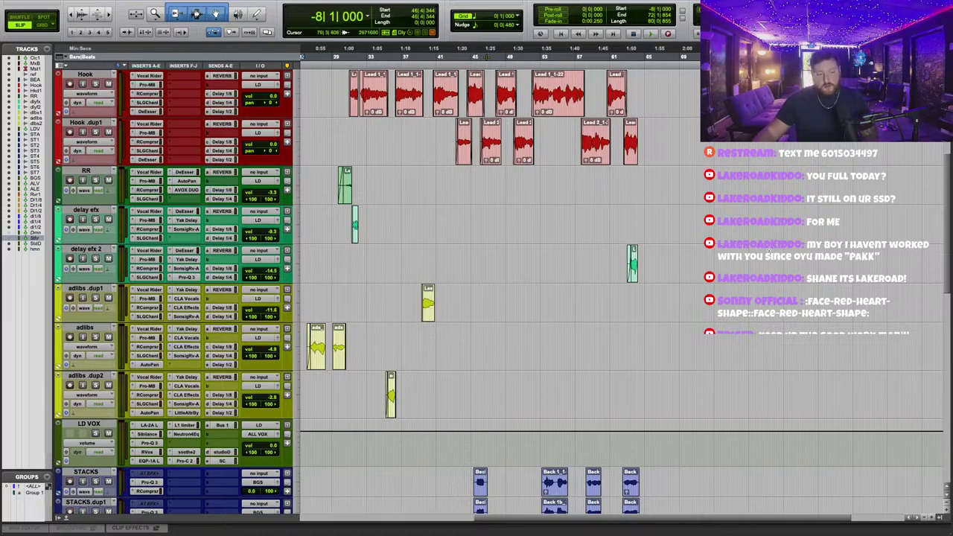
key(t)
scroll(732, 273, left, 5)
scroll(726, 273, up, 5)
key(t)
key(t)
key(t)
scroll(664, 270, left, 10)
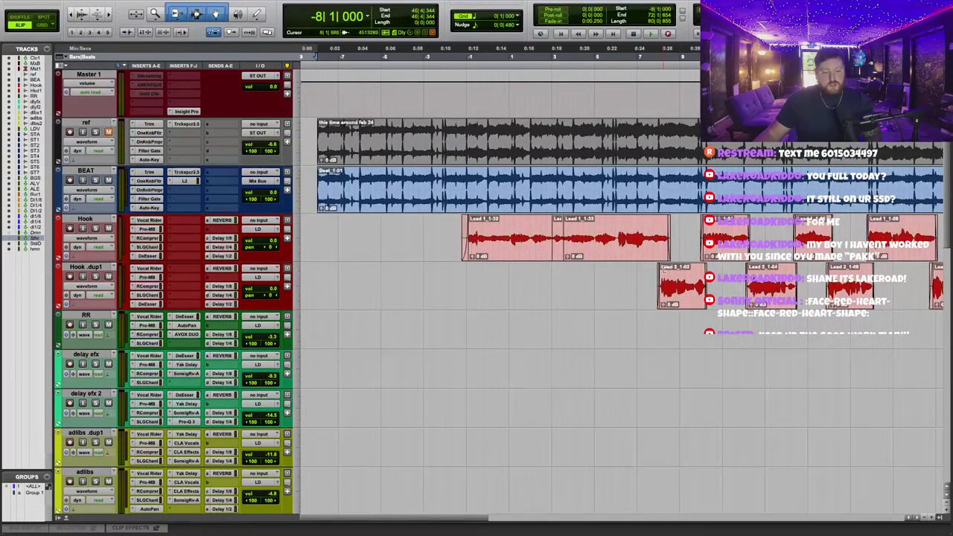
click(313, 54)
scroll(514, 209, down, 3)
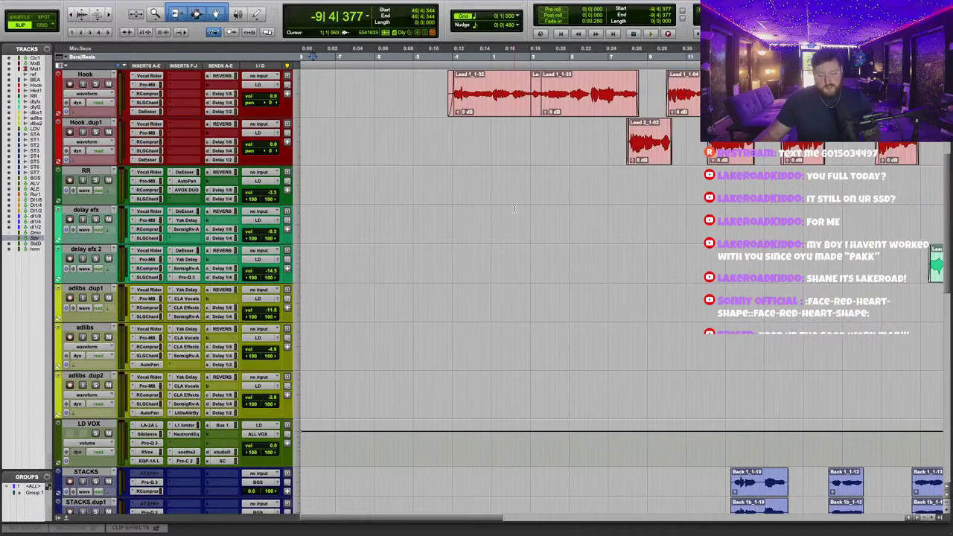
key(r)
scroll(530, 221, up, 4)
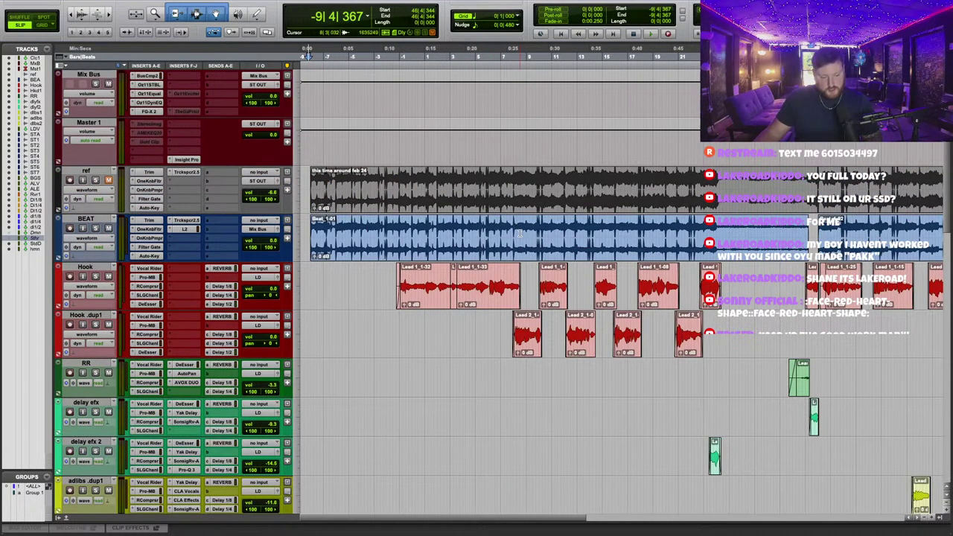
click(350, 50)
key(space)
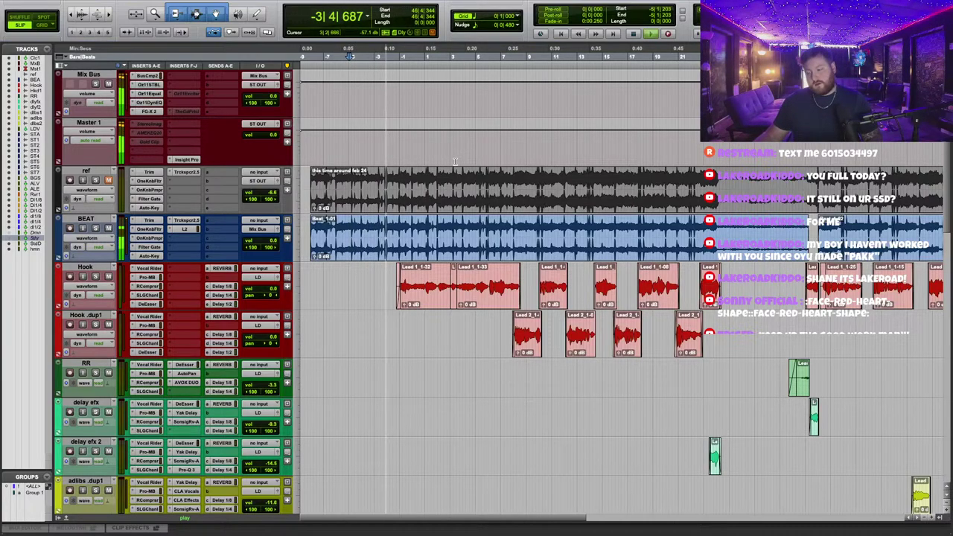
Look over the late hook clips around Lead 1_1-23 during playback and return to the arrangement's start.
scroll(459, 160, down, 2)
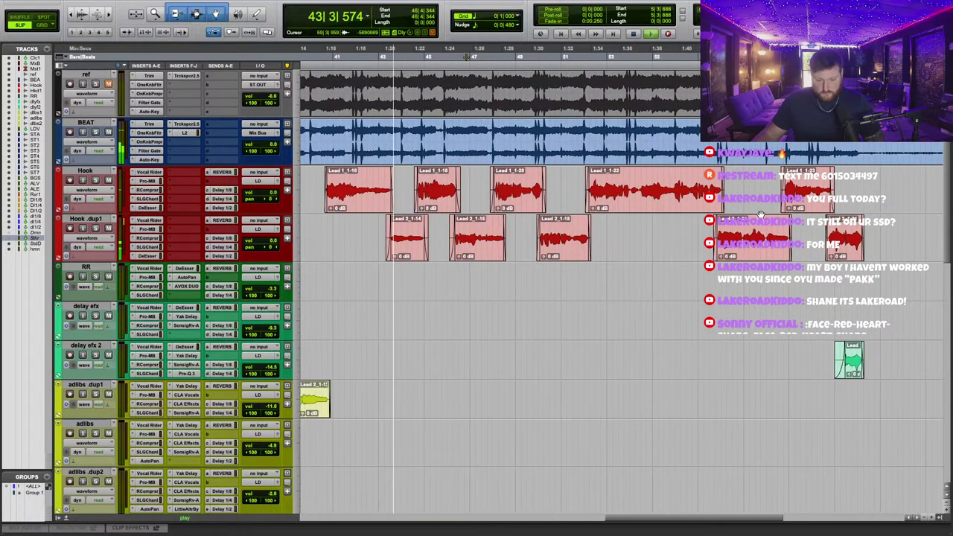
click(625, 196)
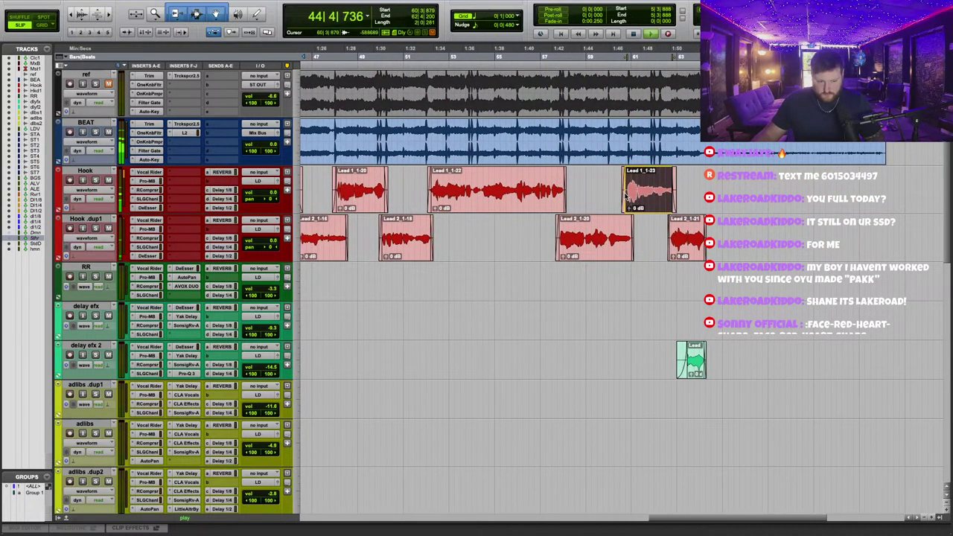
click(746, 238)
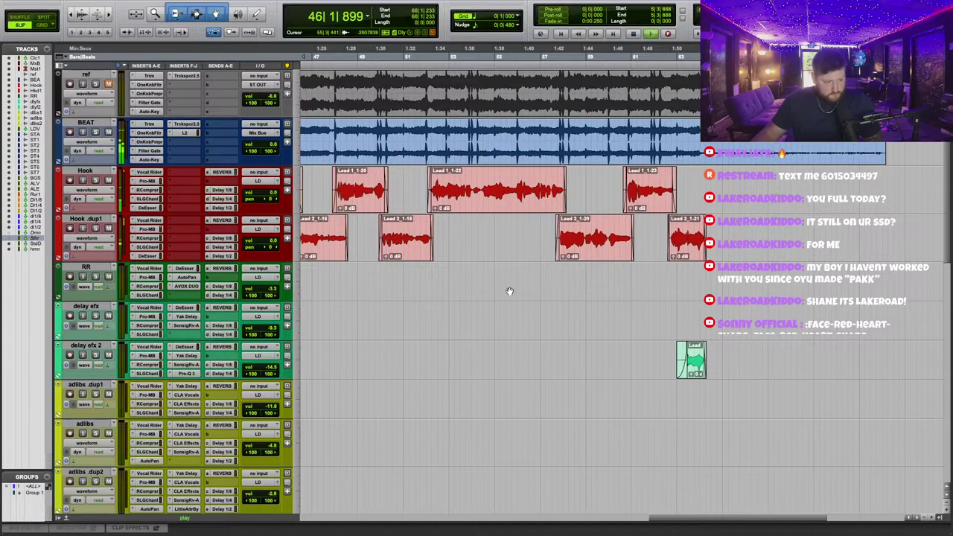
scroll(524, 286, left, 20)
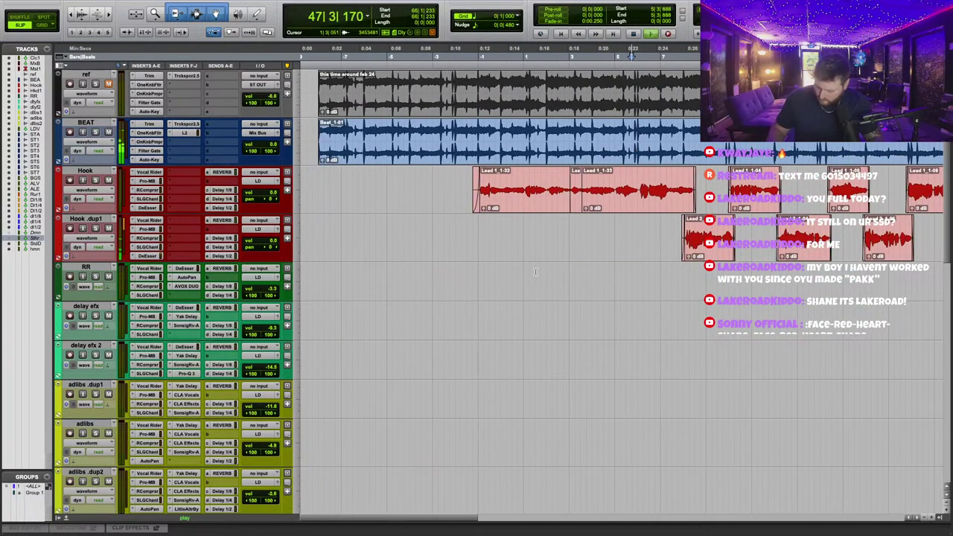
Switch to the EngineEars project page in the browser and start mixing This Time Around with the submitted files.
key(ctrl+Right)
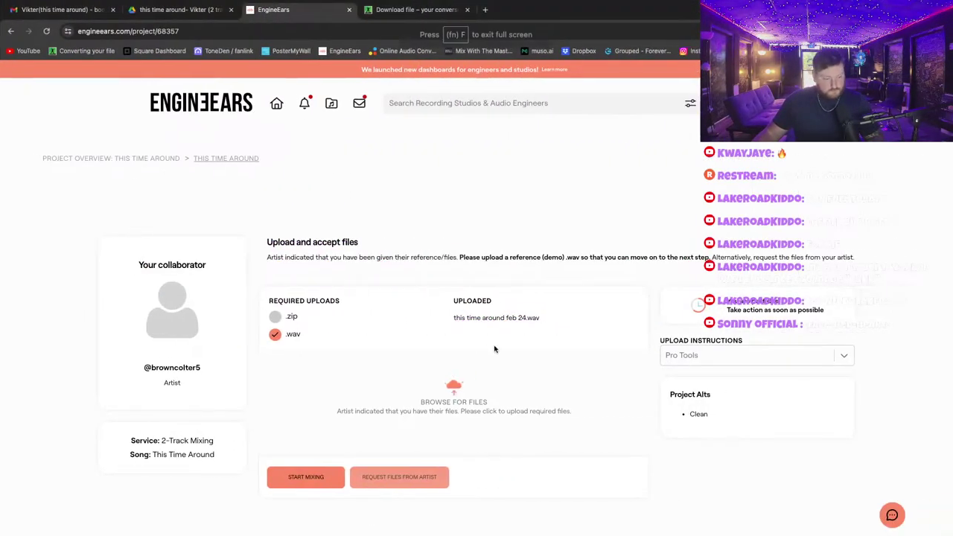
key(ctrl+Left)
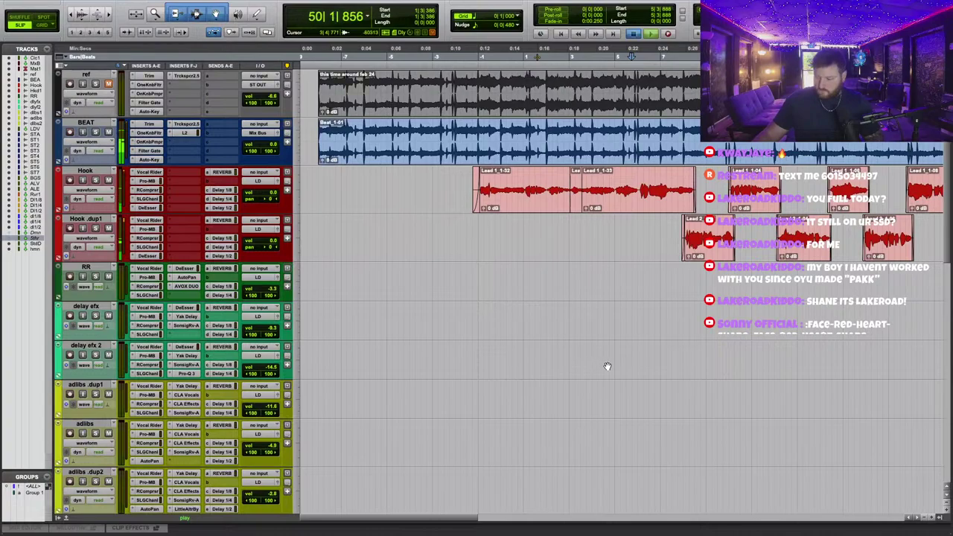
key(ctrl+Right)
scroll(650, 367, down, 3)
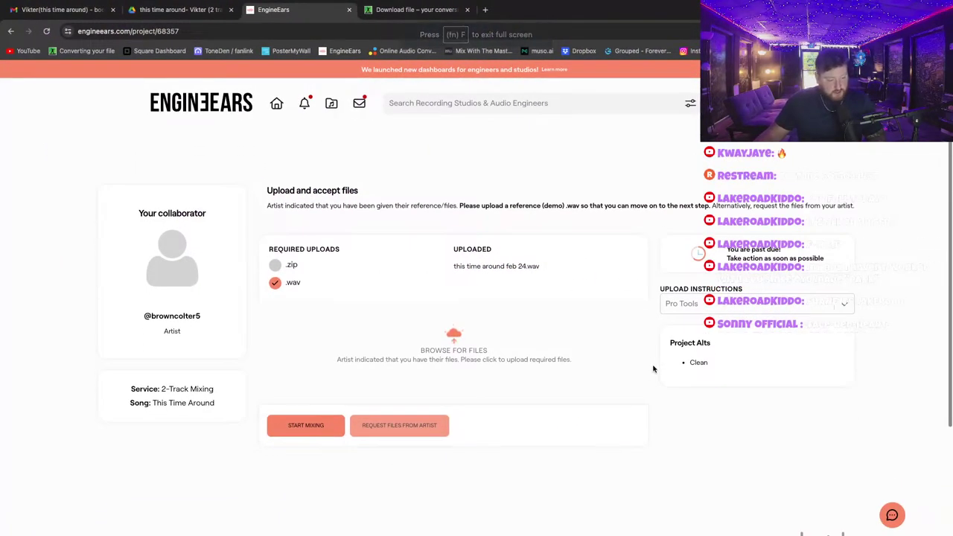
click(286, 436)
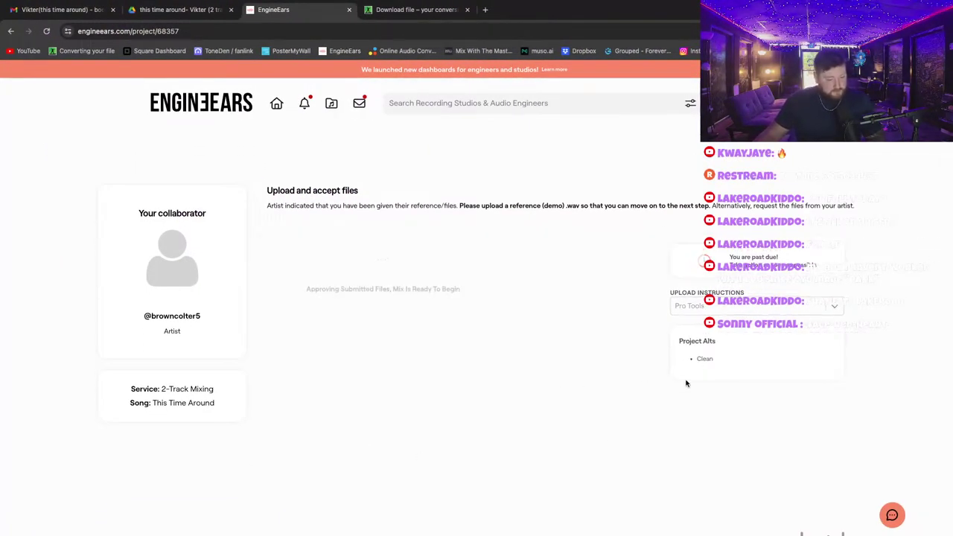
scroll(700, 357, down, 5)
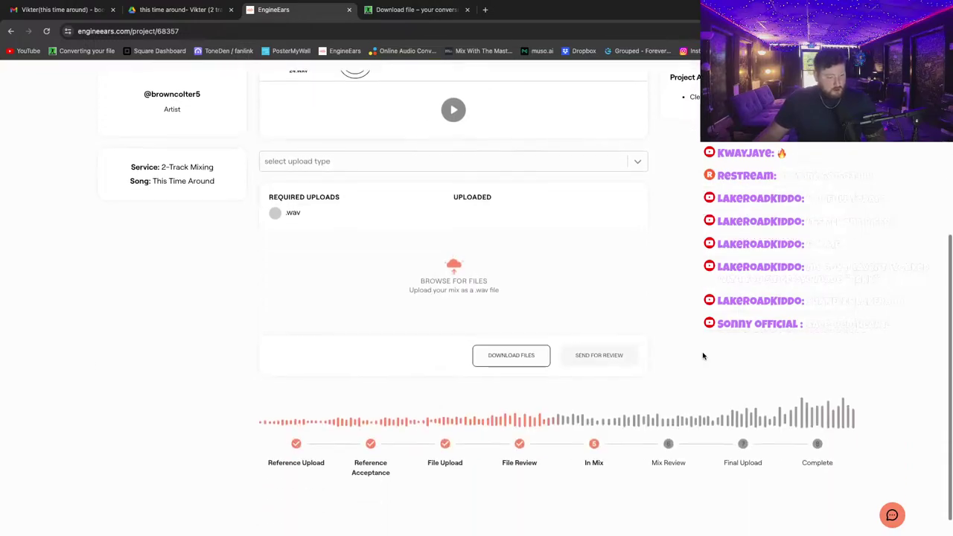
click(493, 298)
key(ctrl+Left)
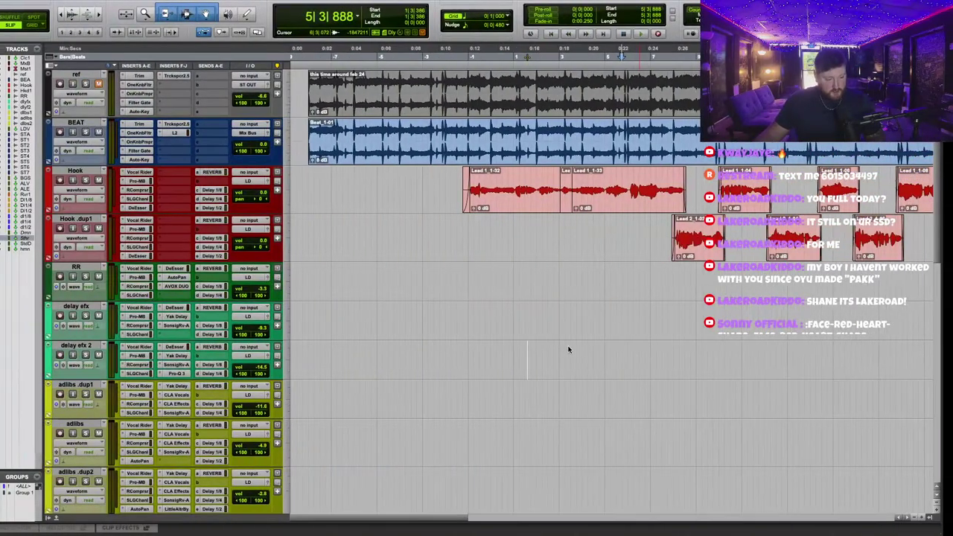
key(ctrl+Left)
key(ctrl+Right)
key(ctrl+Right)
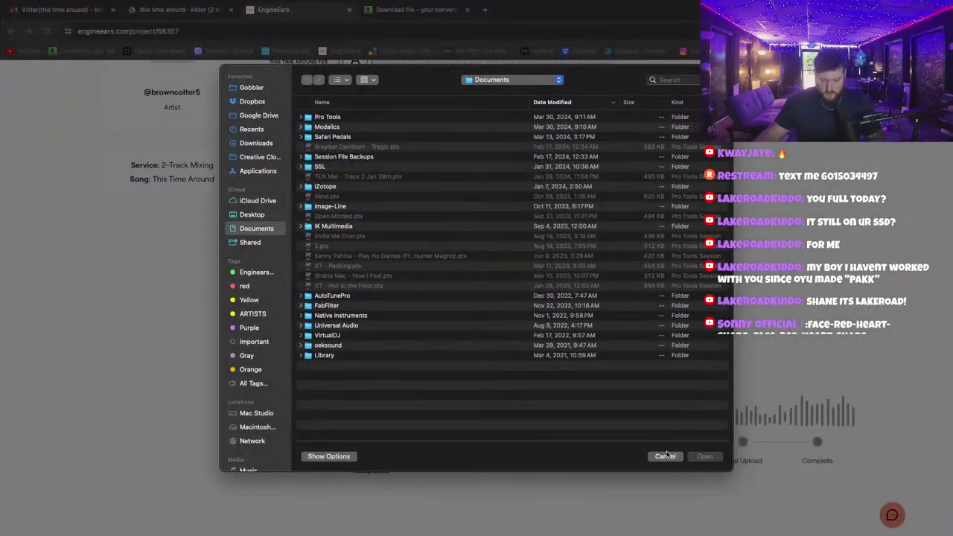
click(665, 452)
Upload This Time Around_Mix_1.wav from the Bounced Files folder inside the Desktop's This Time Around folder as the finished mix.
key(ctrl+Left)
key(ctrl+Left)
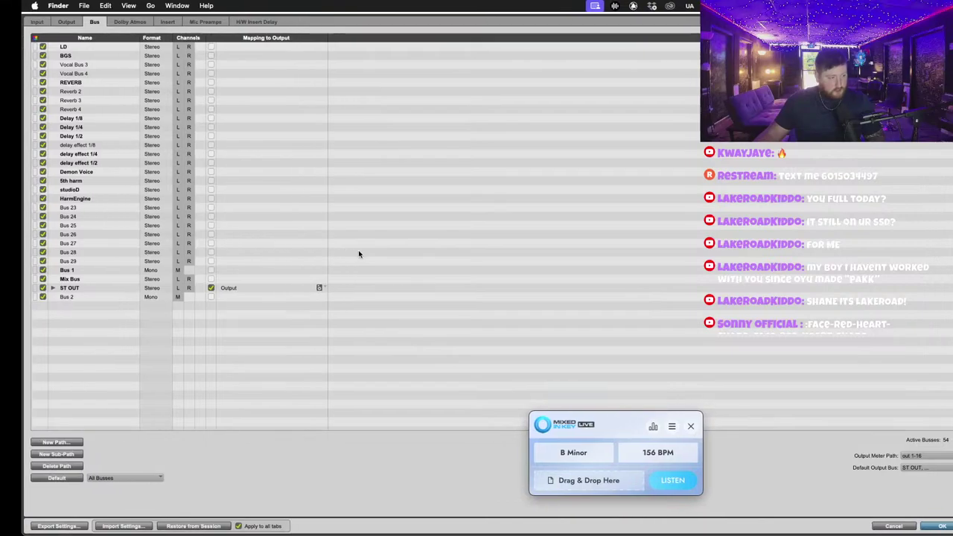
key(ctrl+Right)
key(ctrl+Right)
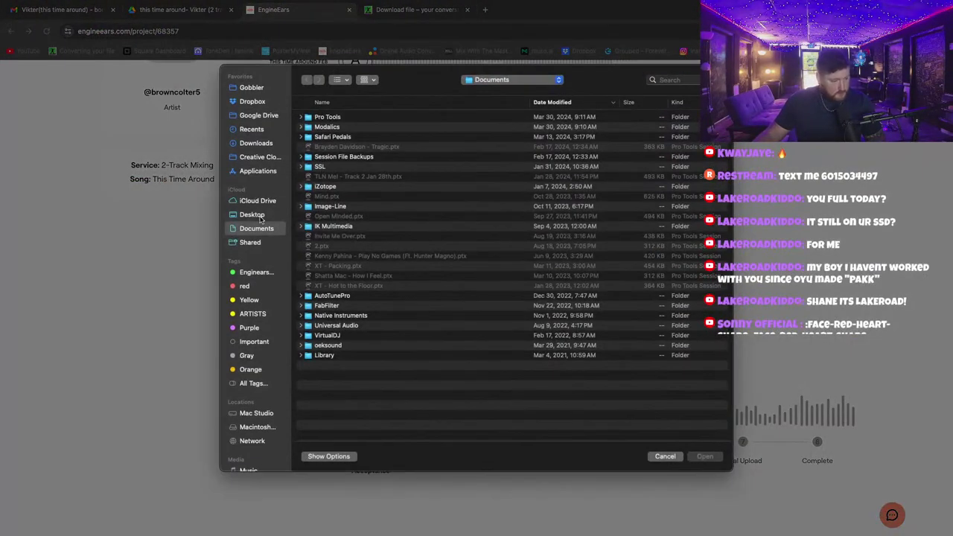
click(251, 215)
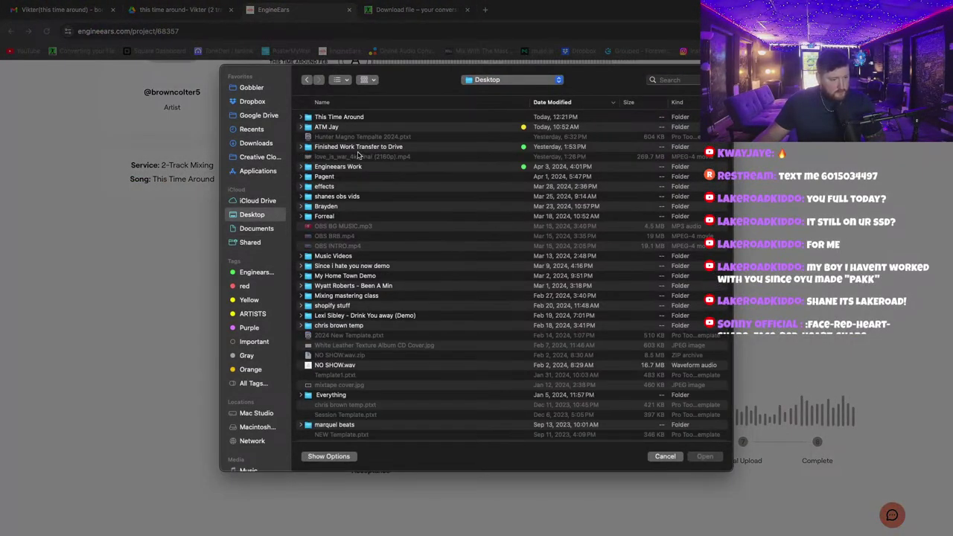
double_click(351, 122)
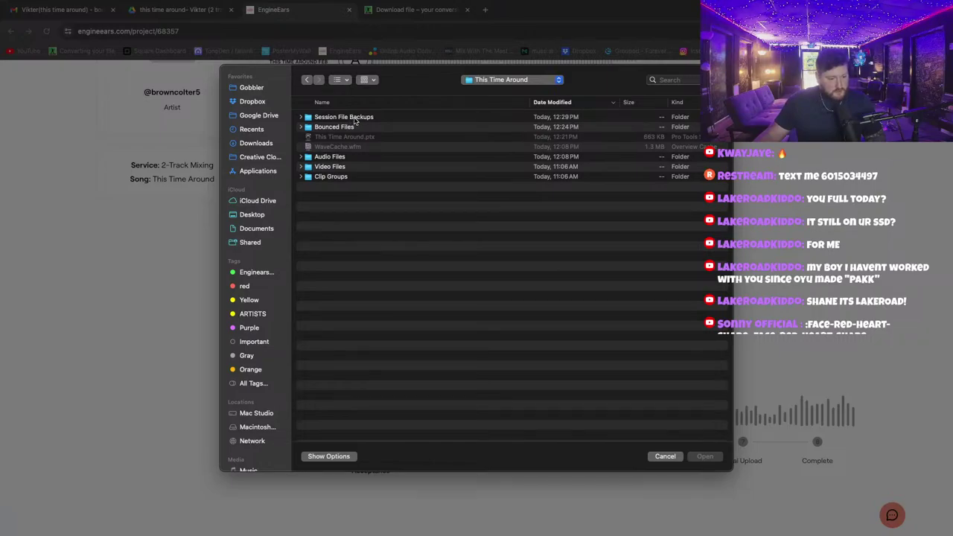
double_click(355, 128)
click(365, 120)
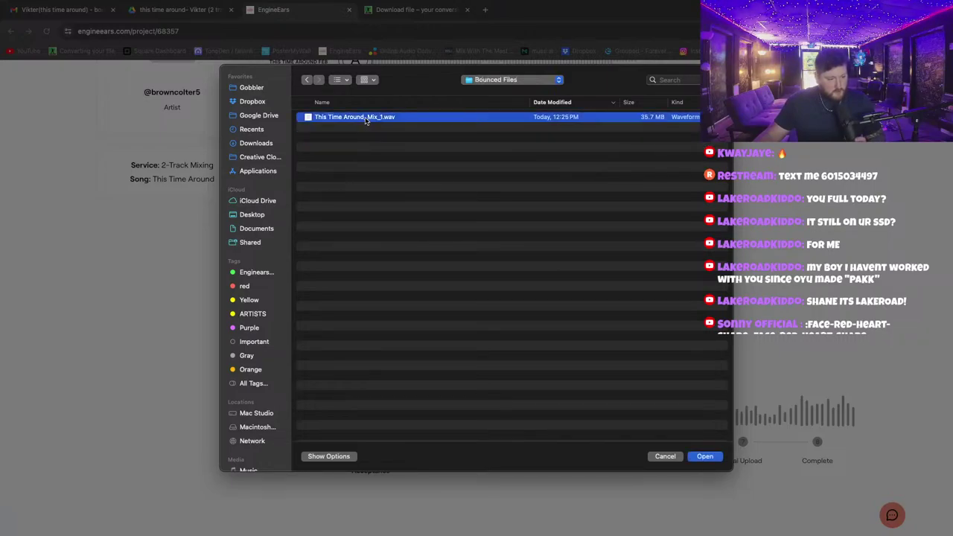
click(705, 455)
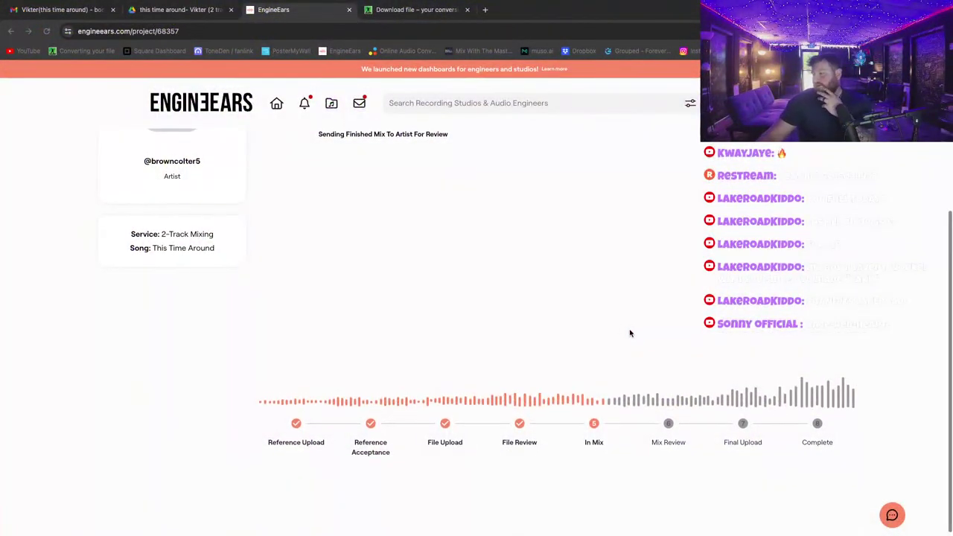
Play the review page's audio, alternating repeatedly between reference track A and latest mix B to compare them, and pause playback.
scroll(628, 332, up, 3)
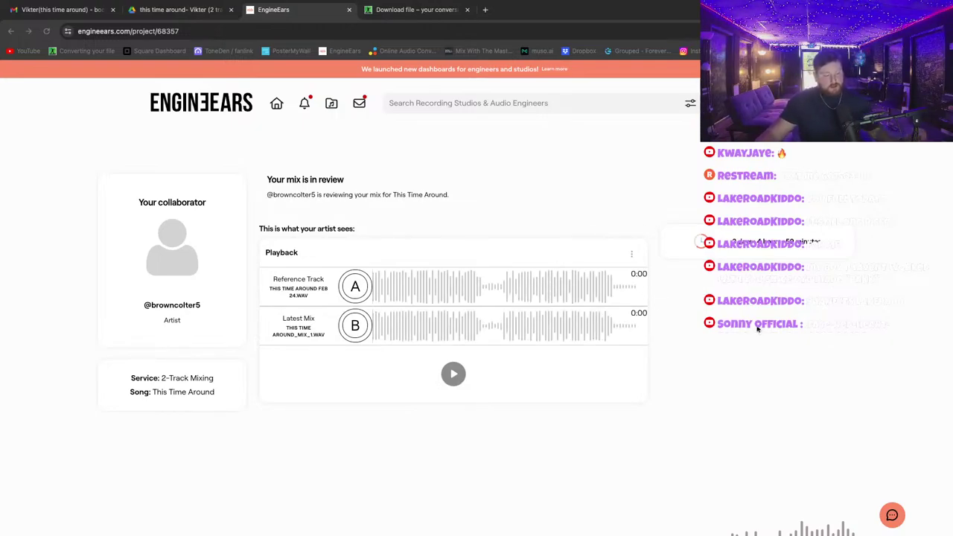
click(357, 289)
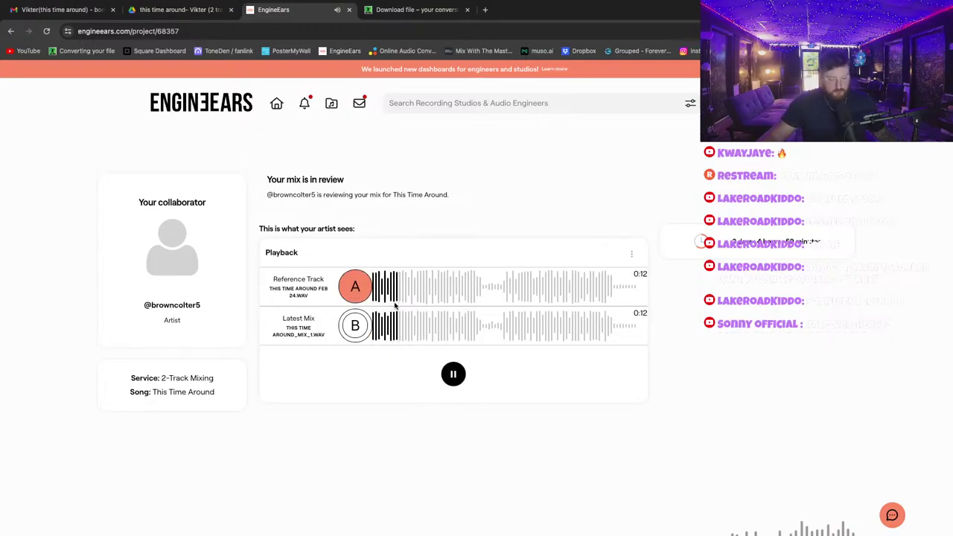
click(356, 326)
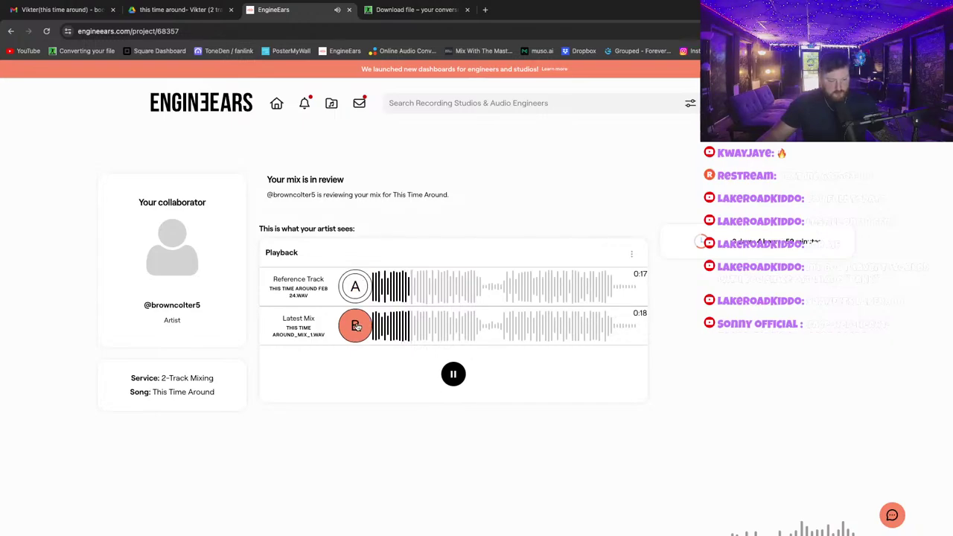
click(358, 290)
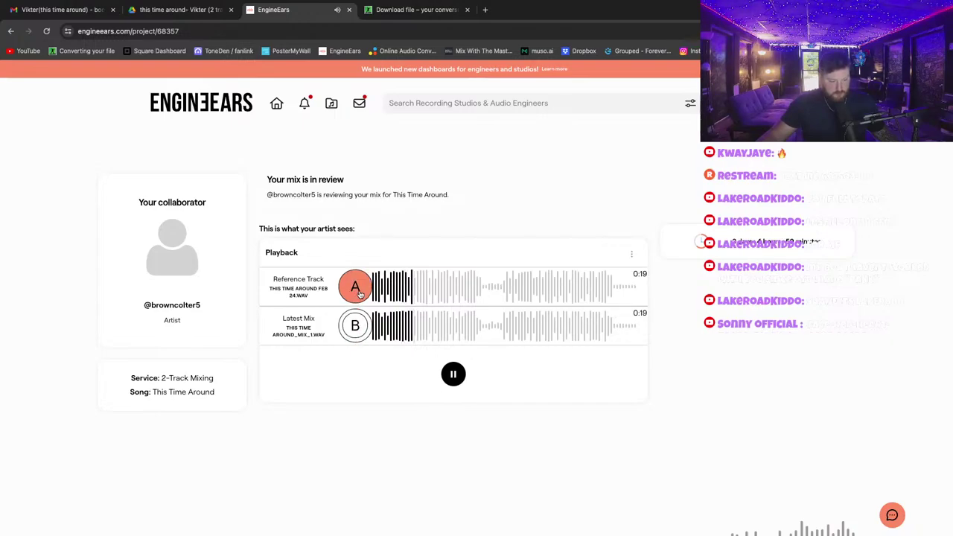
click(357, 328)
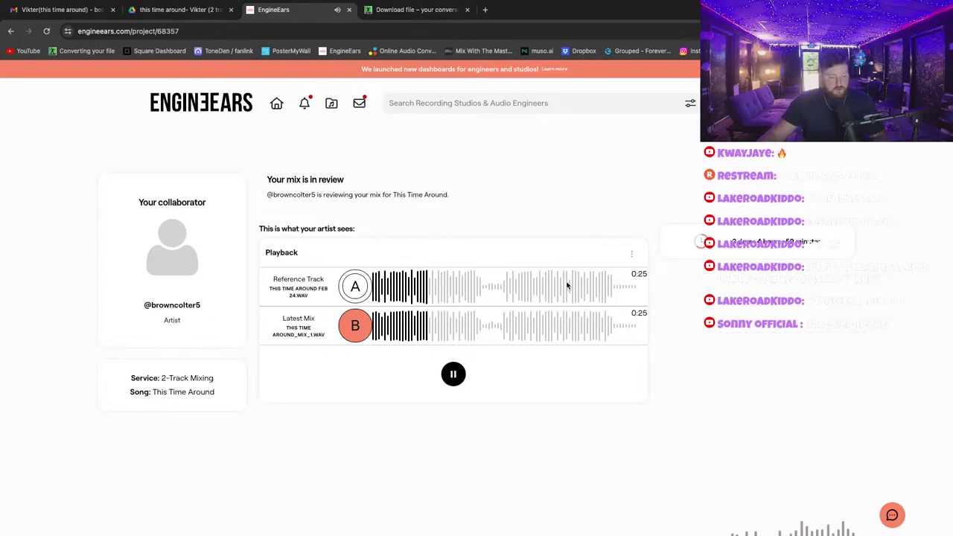
click(356, 287)
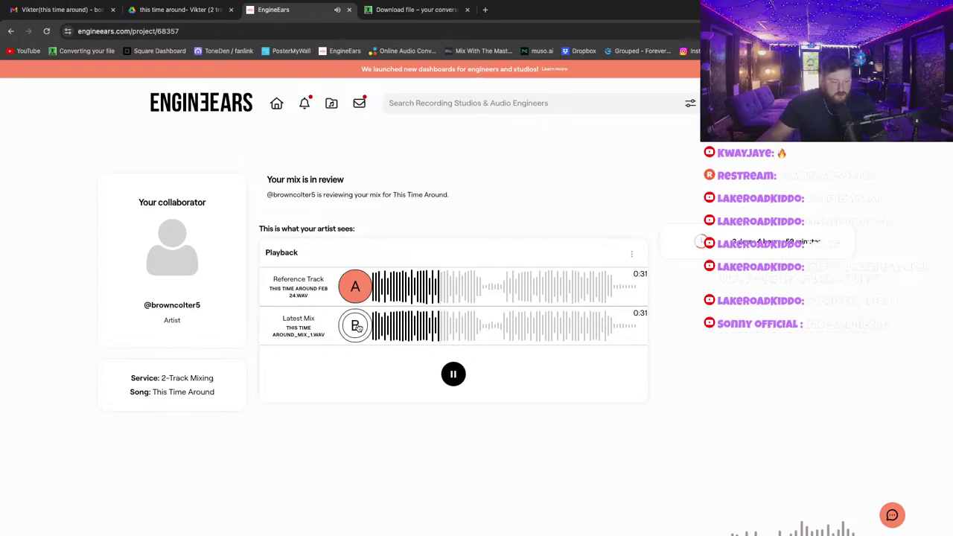
click(356, 326)
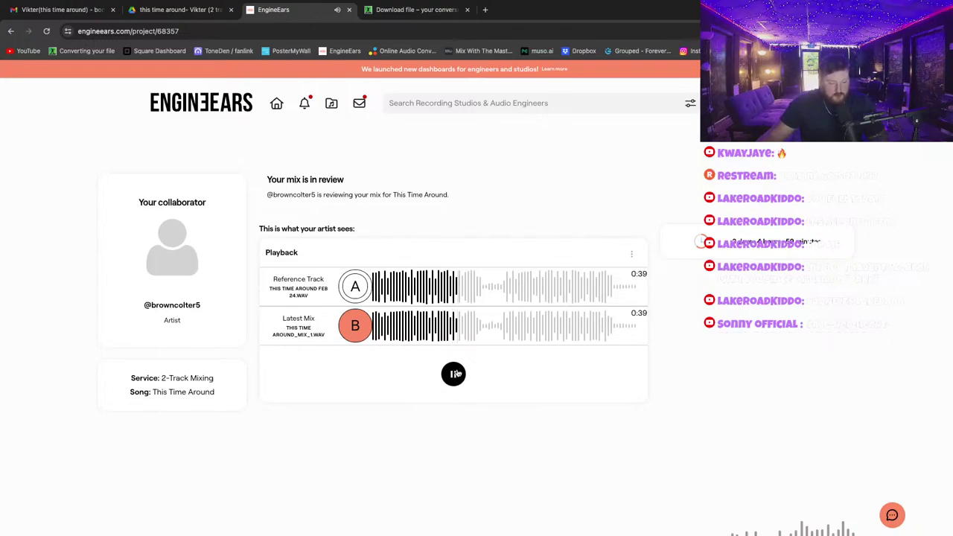
scroll(469, 380, down, 1)
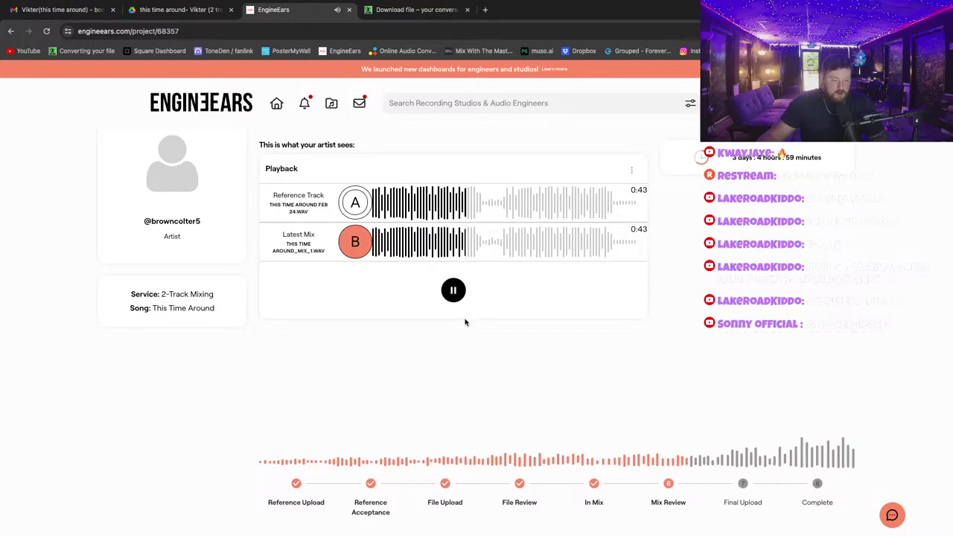
click(356, 204)
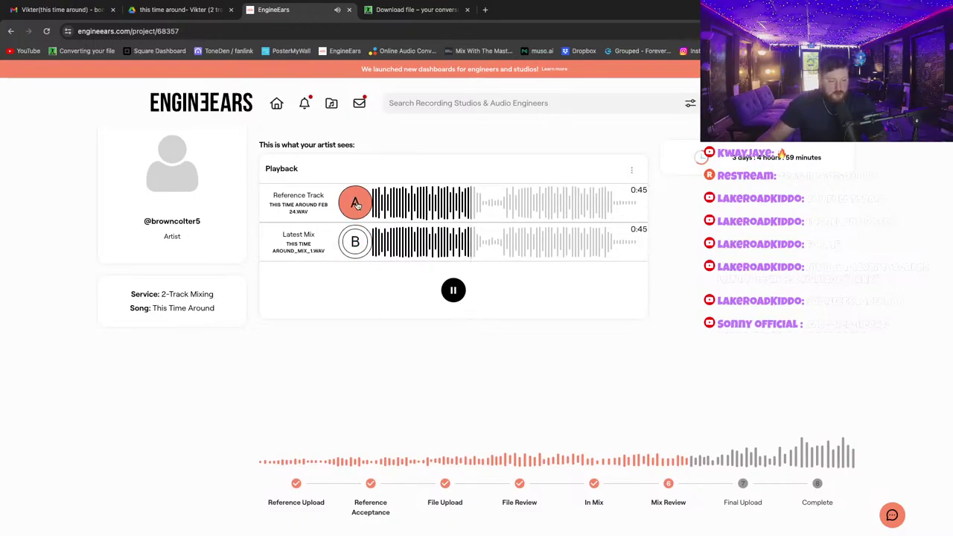
click(356, 242)
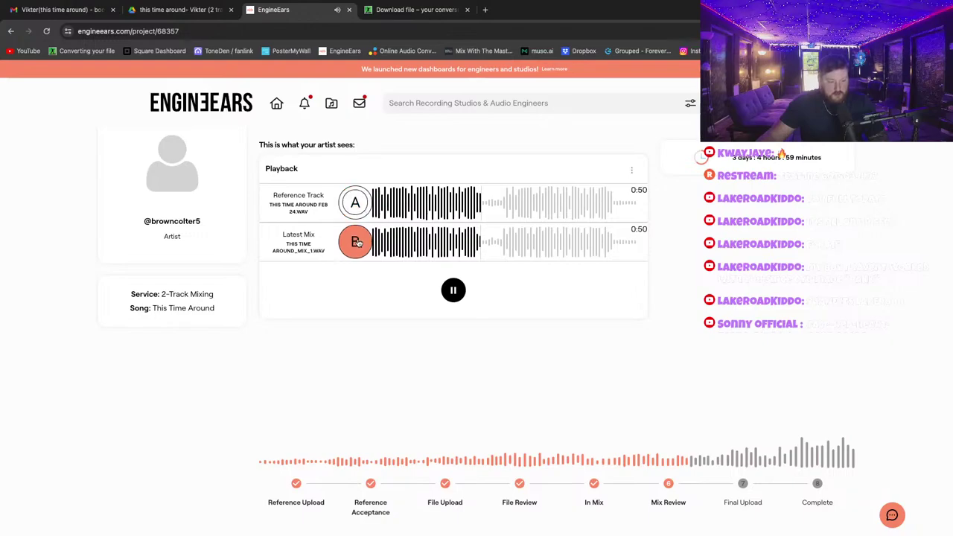
click(453, 291)
Switch to Pro Tools and play the song from about bar -2, at the first Hook clip.
key(ctrl+Left)
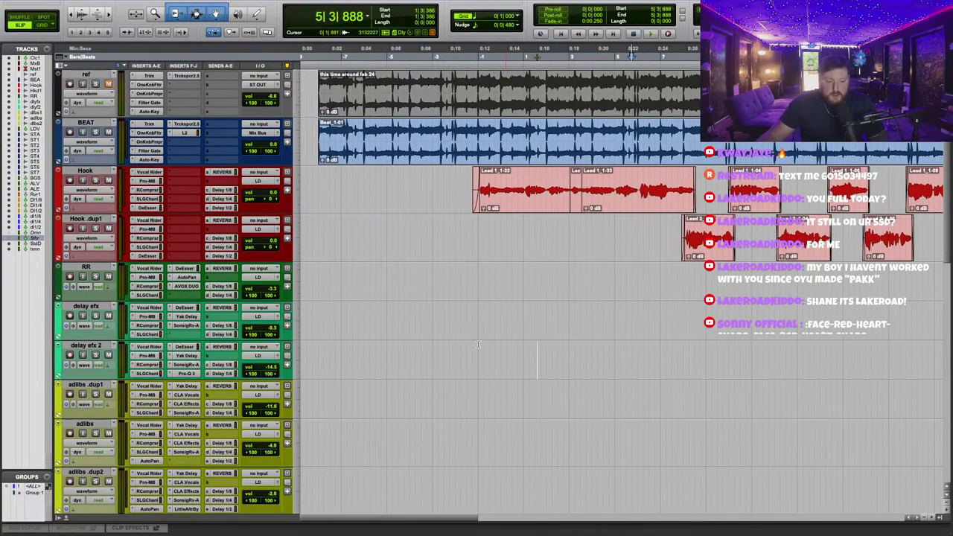
click(477, 55)
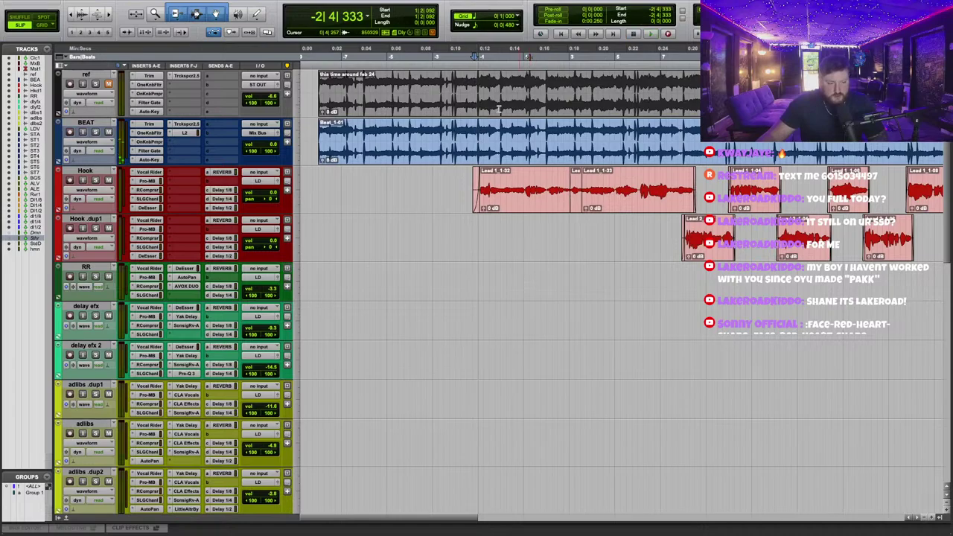
key(space)
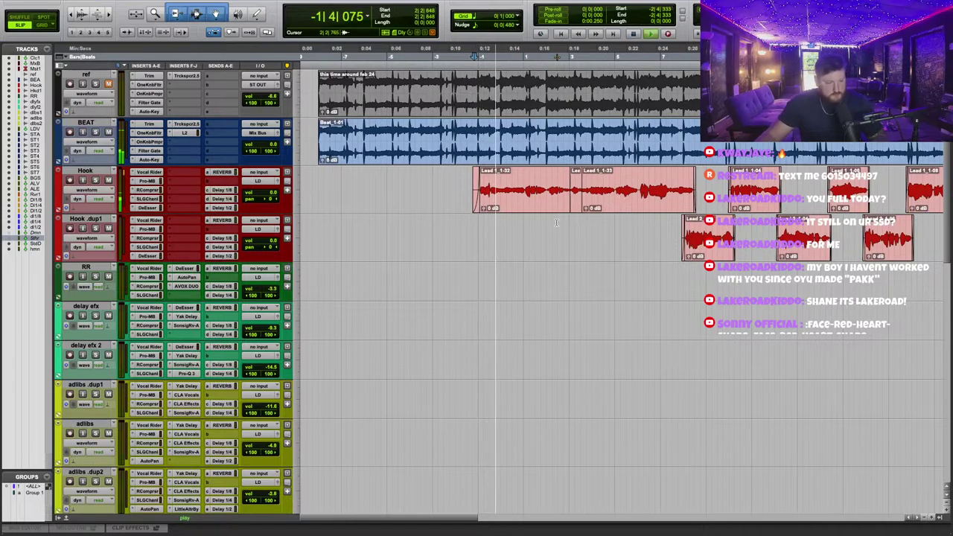
Check the Pro-C 2 and LA-2A on LD VOX, and set its L1 limiter threshold to -3.5 during playback.
scroll(537, 246, down, 1)
scroll(491, 246, down, 5)
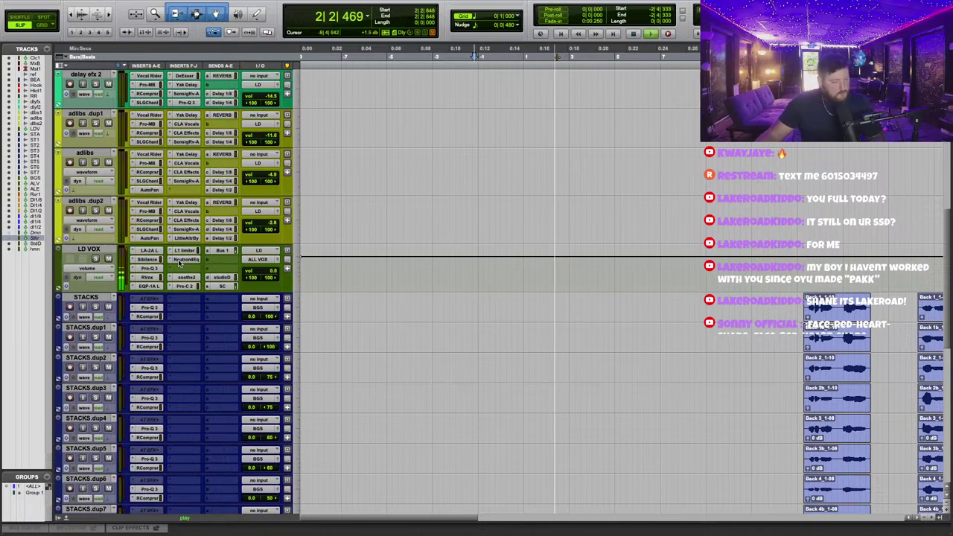
click(186, 286)
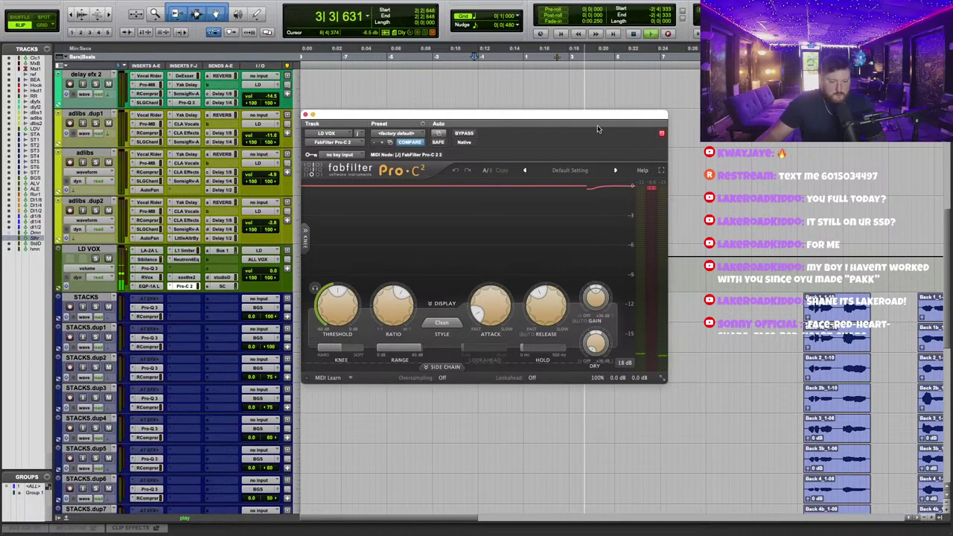
click(179, 250)
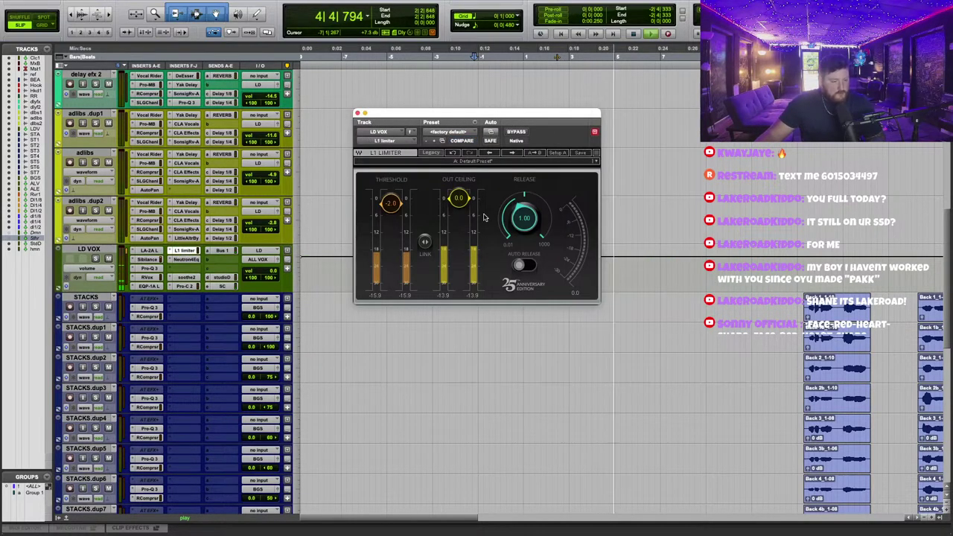
click(149, 250)
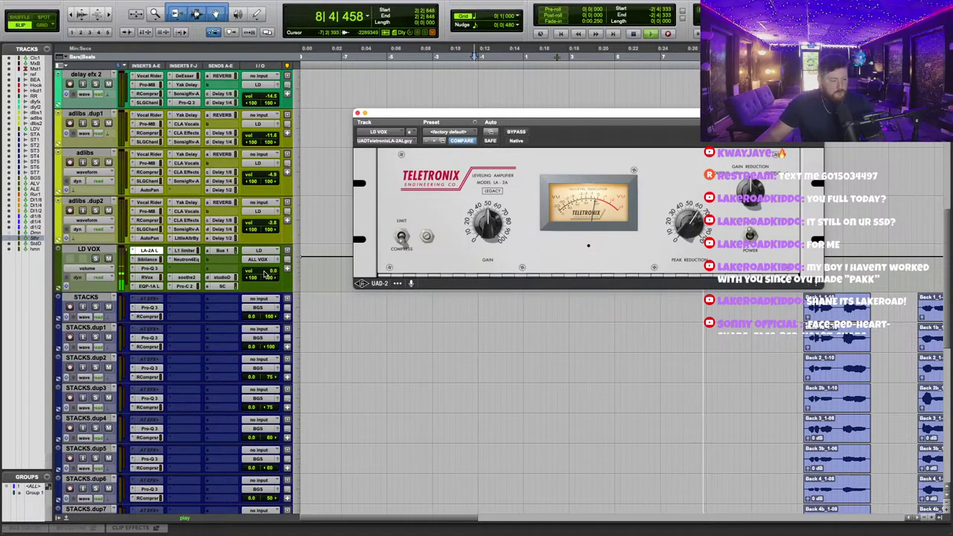
click(183, 251)
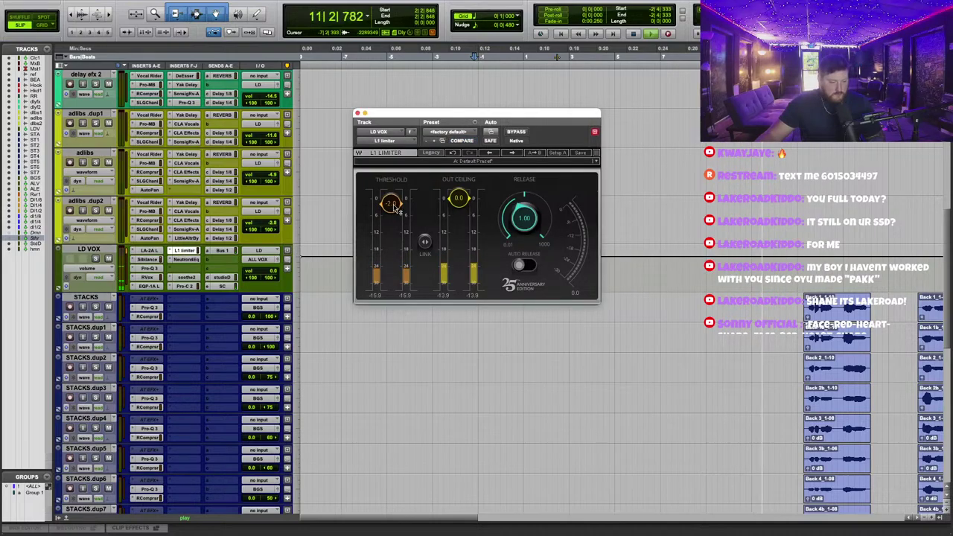
drag(395, 209, 400, 225)
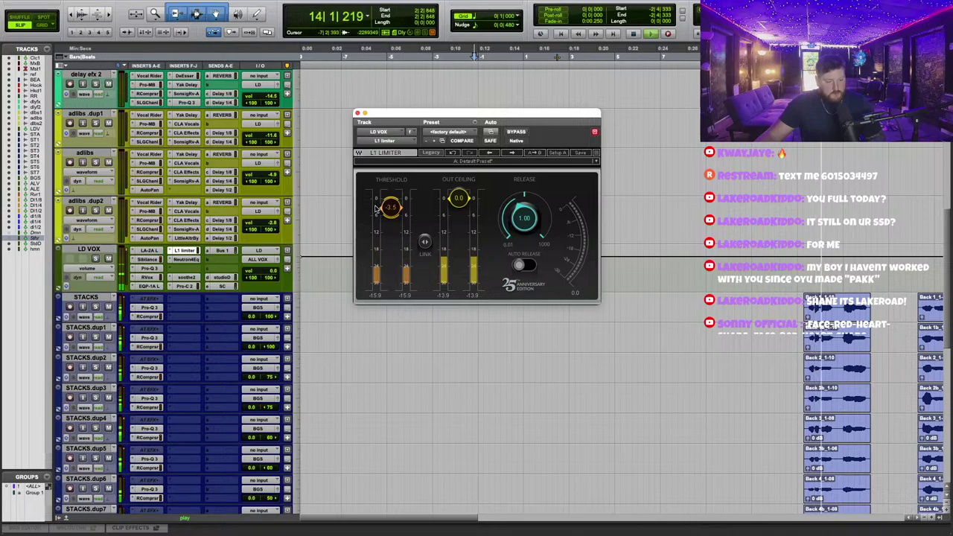
scroll(335, 150, down, 5)
scroll(335, 149, up, 5)
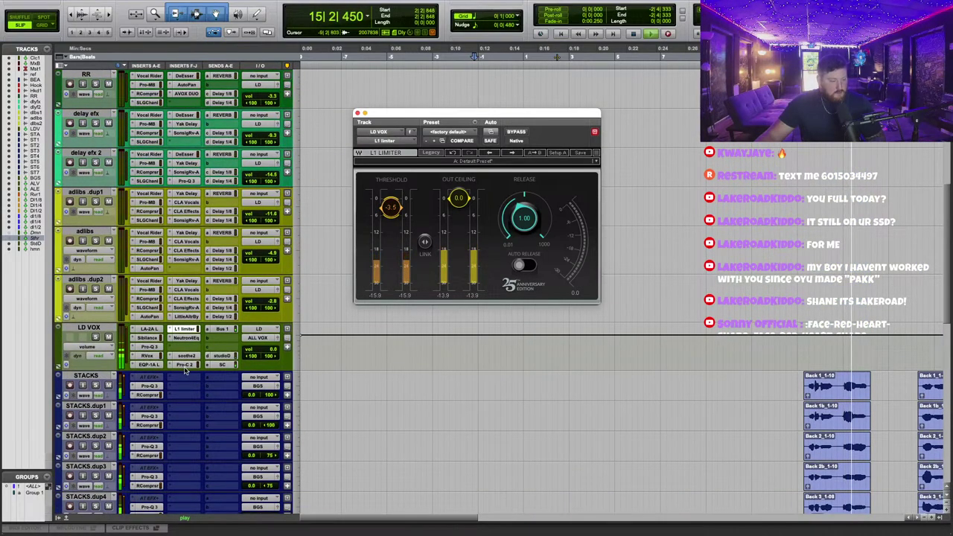
click(357, 113)
Set the BGS VOX track's volume to -2.0 dB.
scroll(239, 310, down, 5)
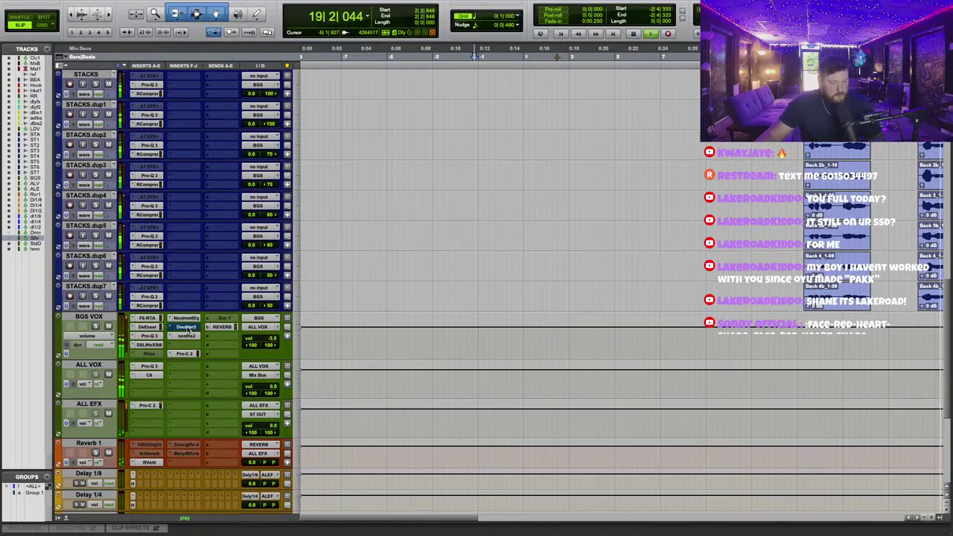
click(272, 339)
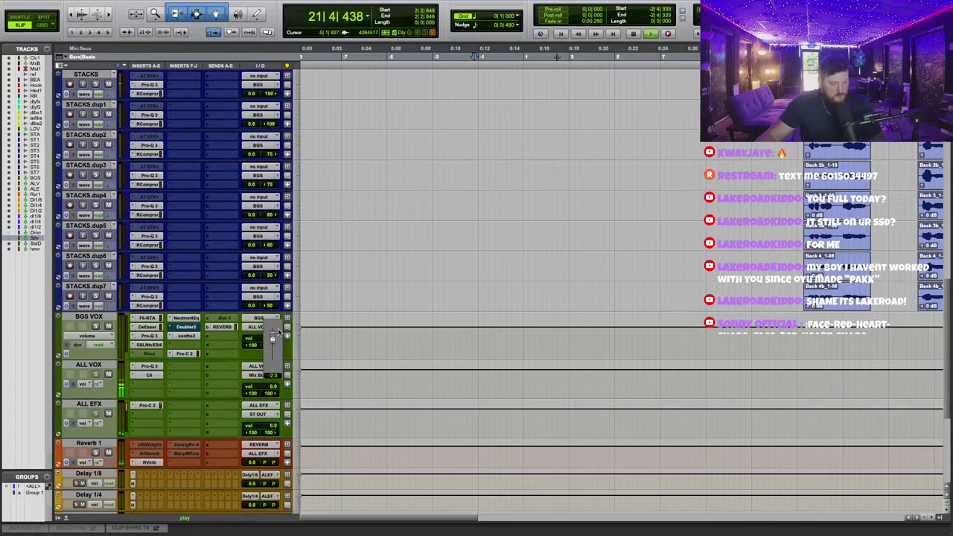
Make the inactive SSL Fusion Stereo Image insert on the Master 1 track active.
scroll(563, 225, right, 10)
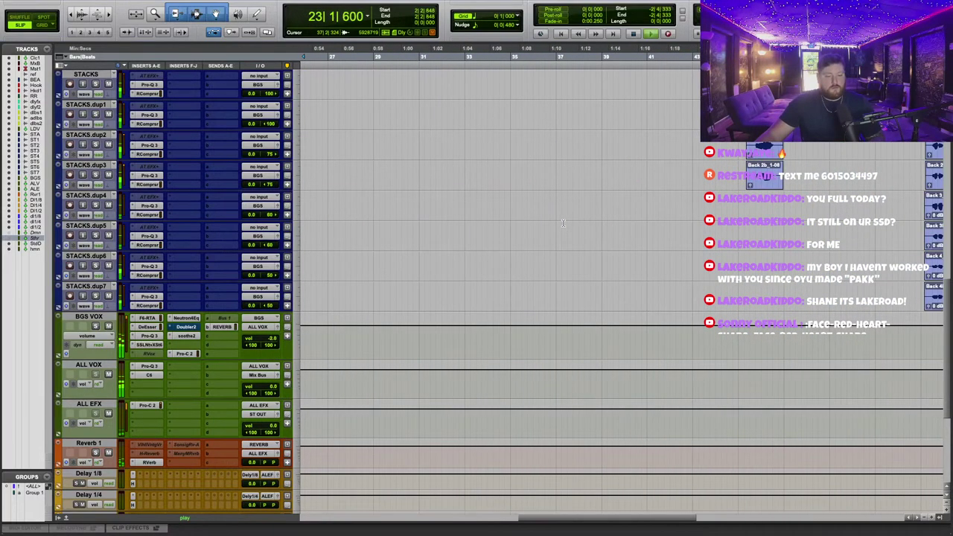
scroll(563, 224, up, 5)
scroll(563, 225, left, 10)
scroll(563, 225, right, 5)
scroll(563, 224, up, 6)
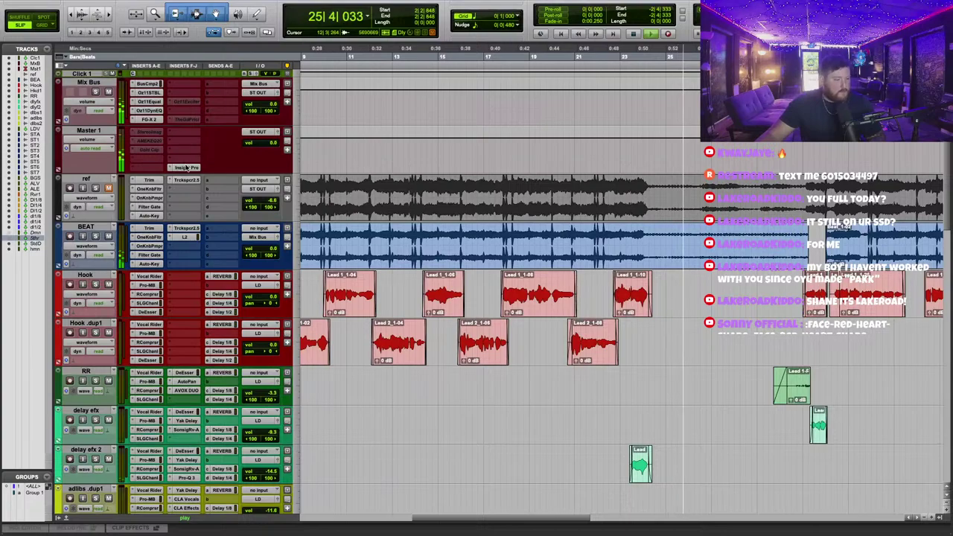
right_click(150, 134)
click(163, 143)
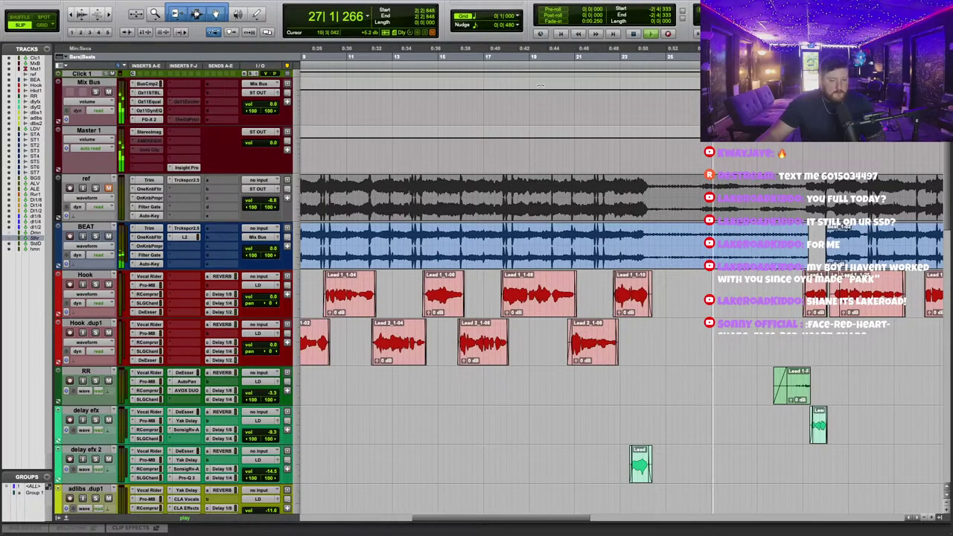
Set the Width of Master 1's SSL Fusion Stereo Image to 1.8 dB while the song plays.
click(148, 131)
drag(636, 113, 618, 96)
scroll(331, 366, down, 9)
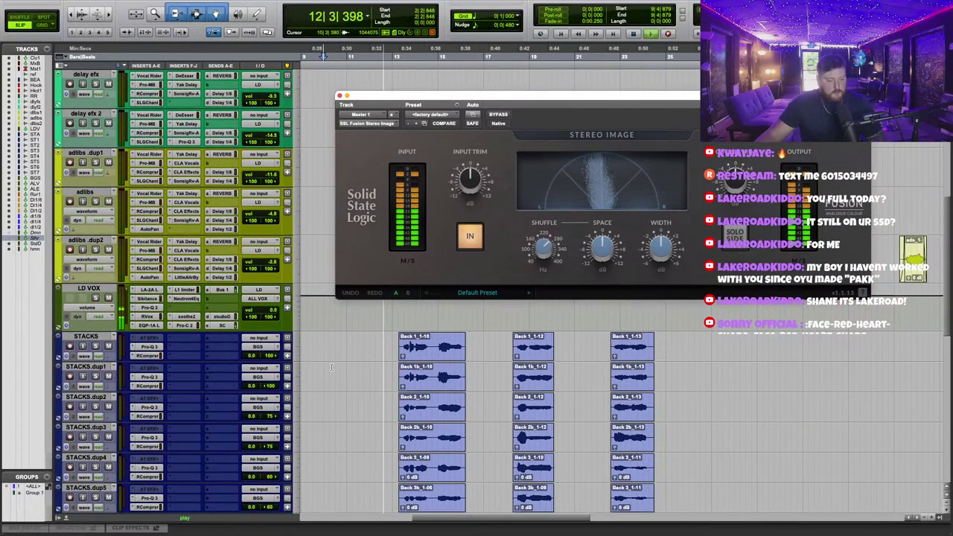
scroll(310, 148, up, 2)
scroll(310, 148, down, 2)
drag(402, 95, 394, 92)
drag(660, 262, 663, 258)
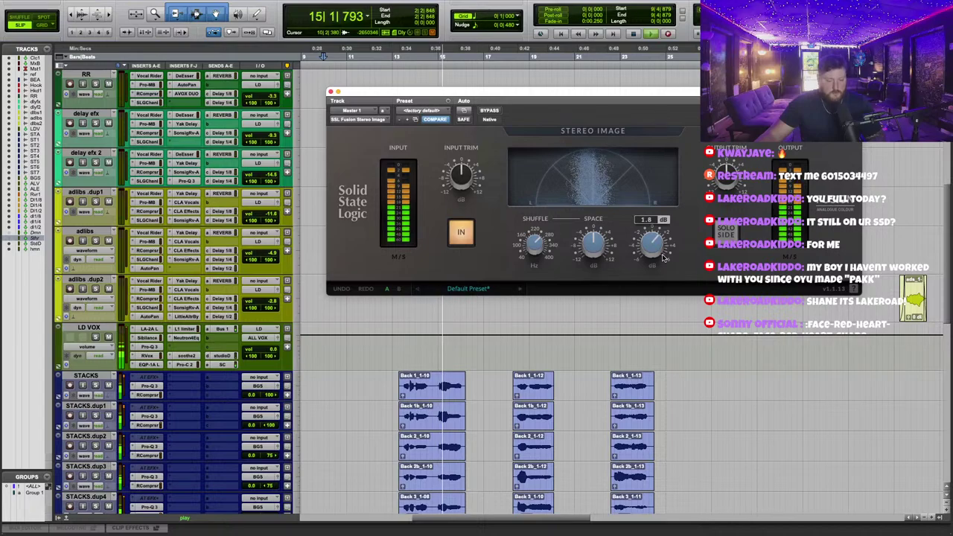
Activate the AMEK EQ 200 on Master 1, shape its High EQ band's Q and frequency, and set that band's gain to +1.2 dB.
scroll(215, 182, up, 7)
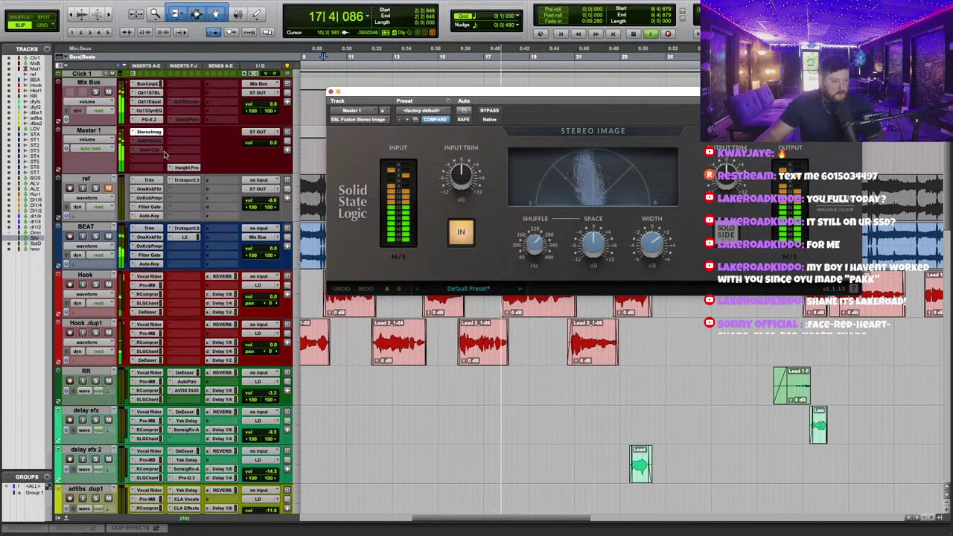
click(149, 140)
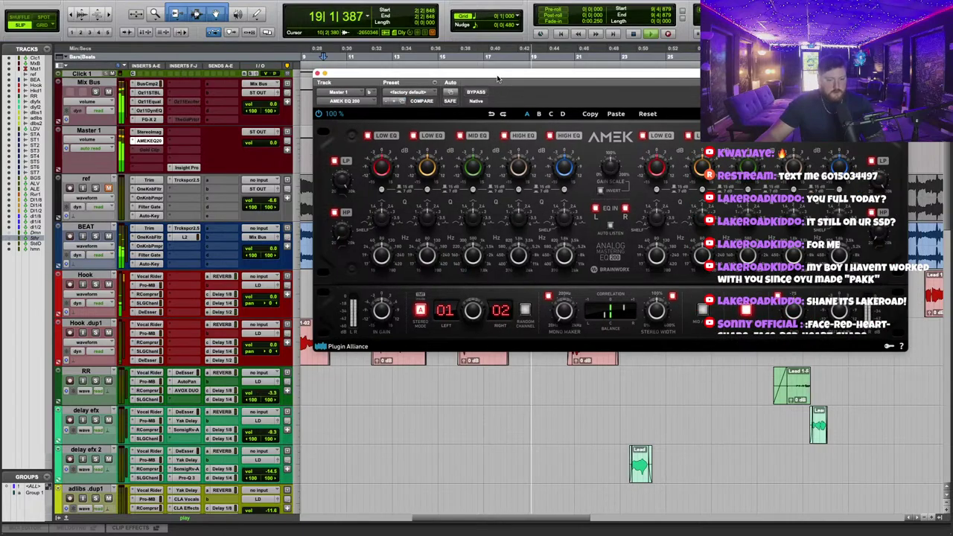
drag(565, 221, 565, 253)
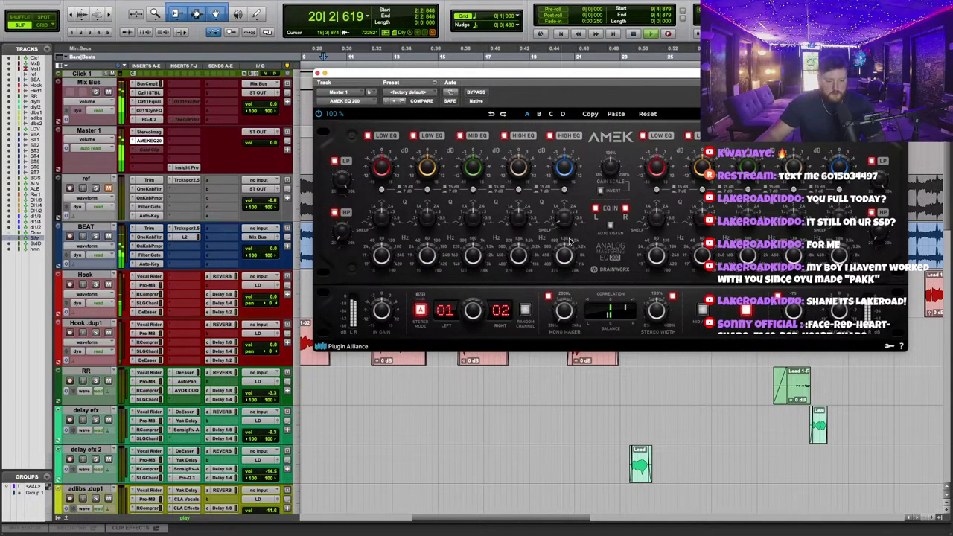
drag(572, 255, 594, 207)
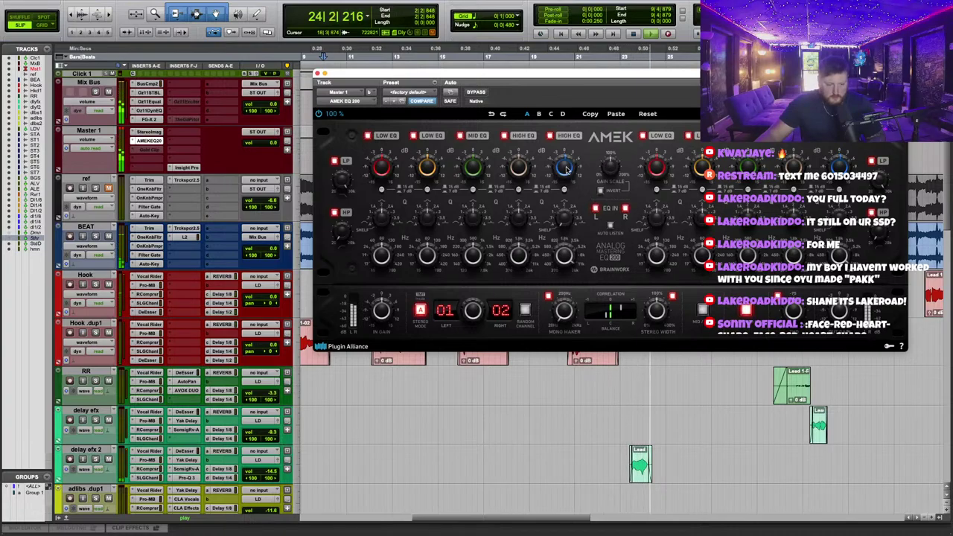
click(575, 56)
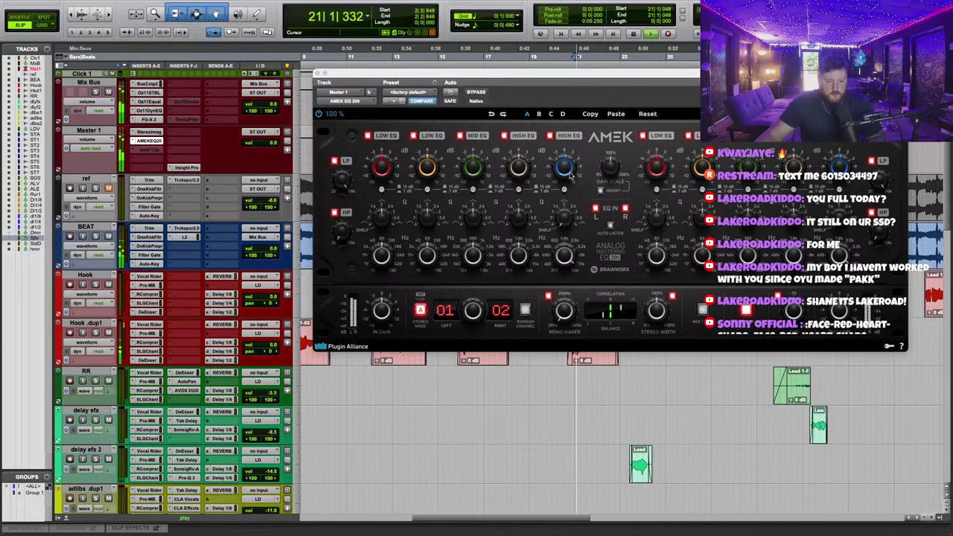
drag(571, 172, 571, 170)
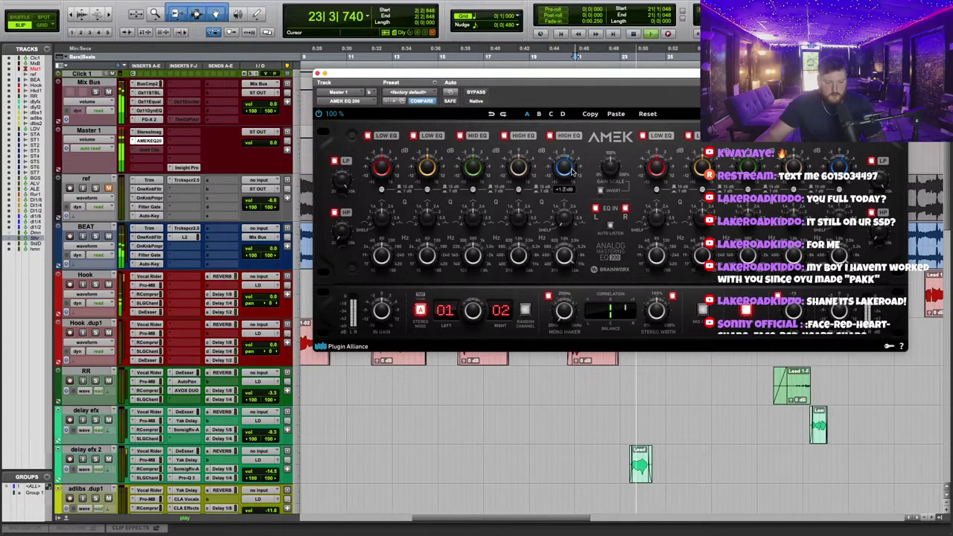
Play from before bar 1 and boost the AMEK EQ 200's second Low EQ band, setting its frequency to 128.0 Hz.
scroll(358, 58, left, 5)
click(337, 57)
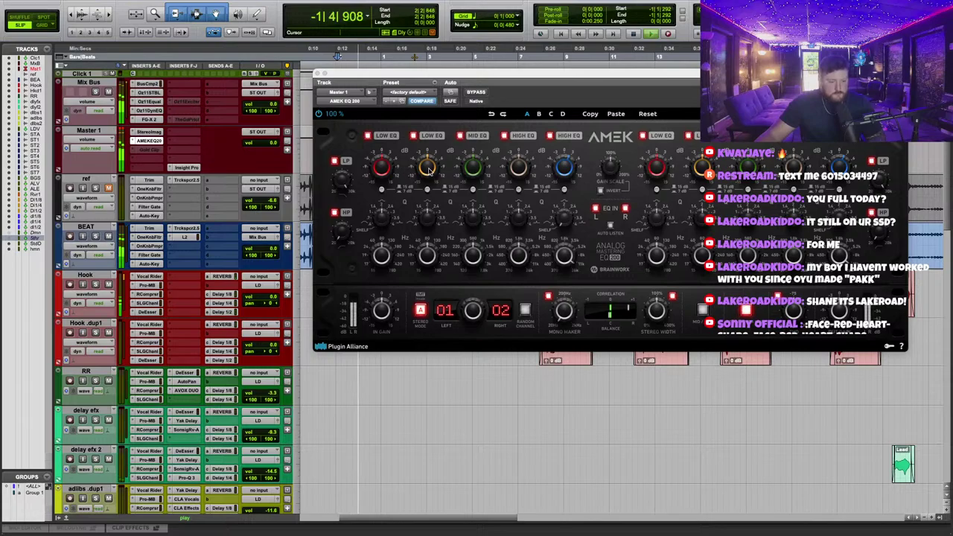
drag(430, 171, 431, 153)
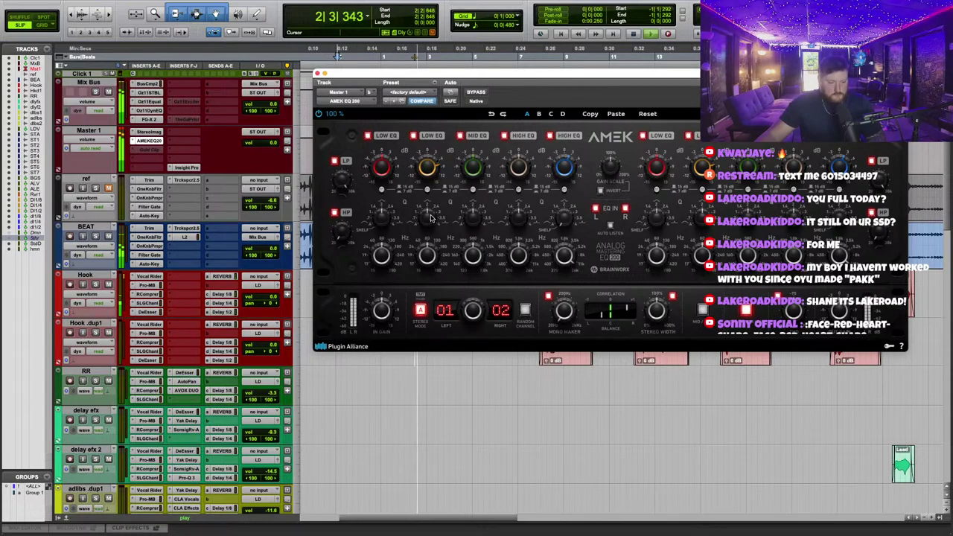
drag(434, 263, 437, 257)
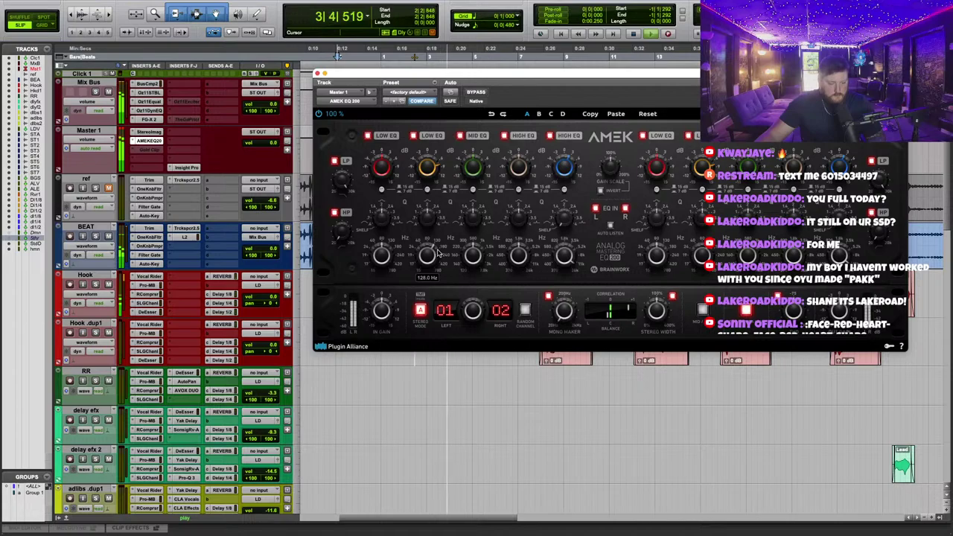
mouse_move(428, 174)
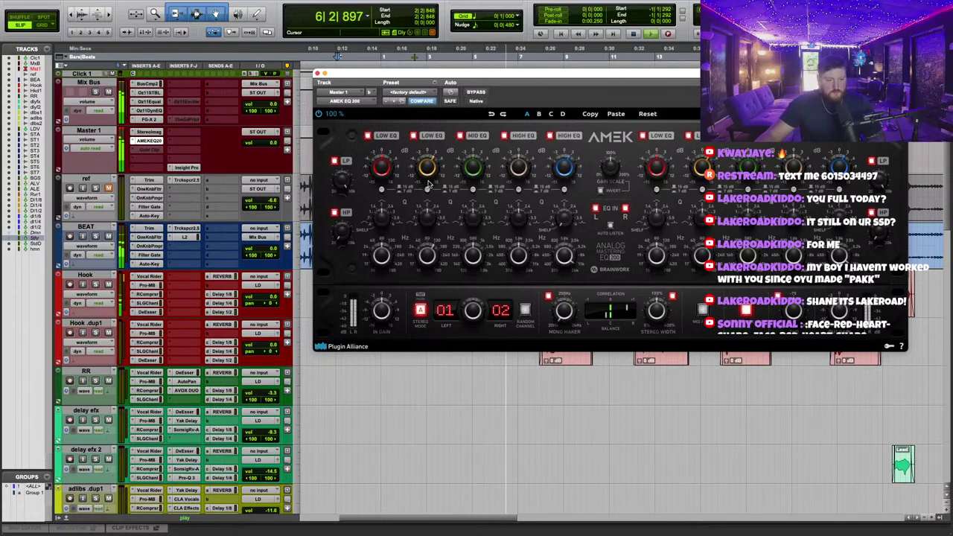
Activate the Gold Clip insert on Master 1 and switch its clipper mode to Hard.
drag(479, 75, 471, 83)
right_click(143, 149)
click(160, 161)
click(151, 150)
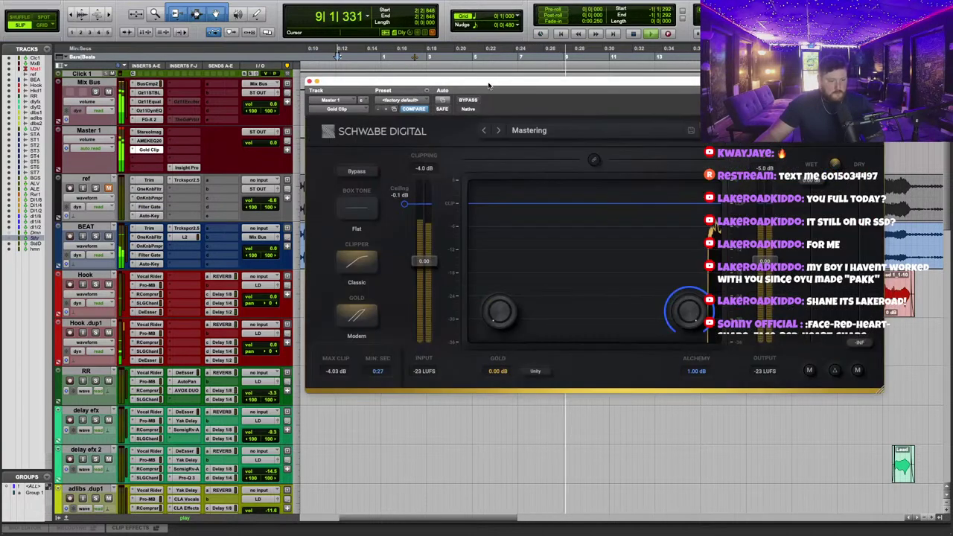
drag(488, 86, 478, 91)
scroll(210, 170, down, 4)
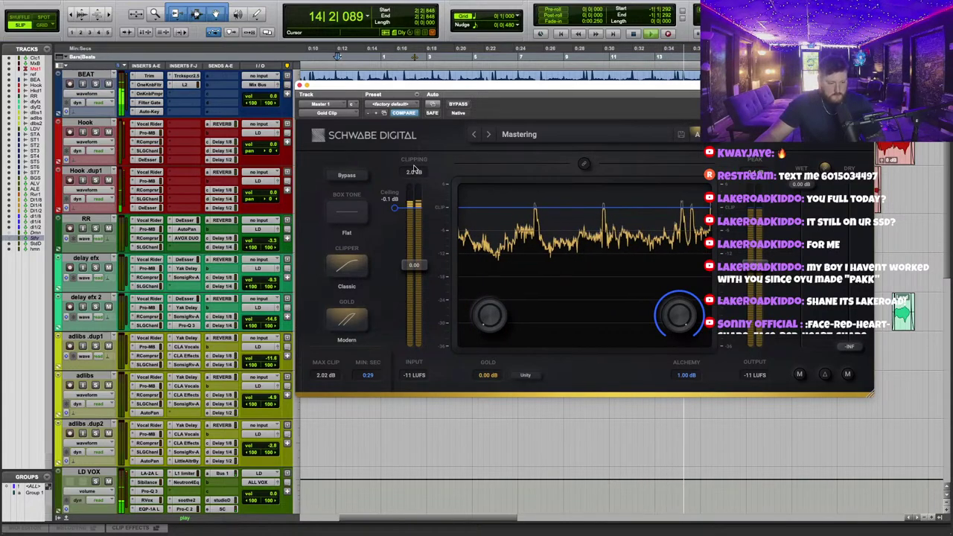
scroll(168, 152, up, 5)
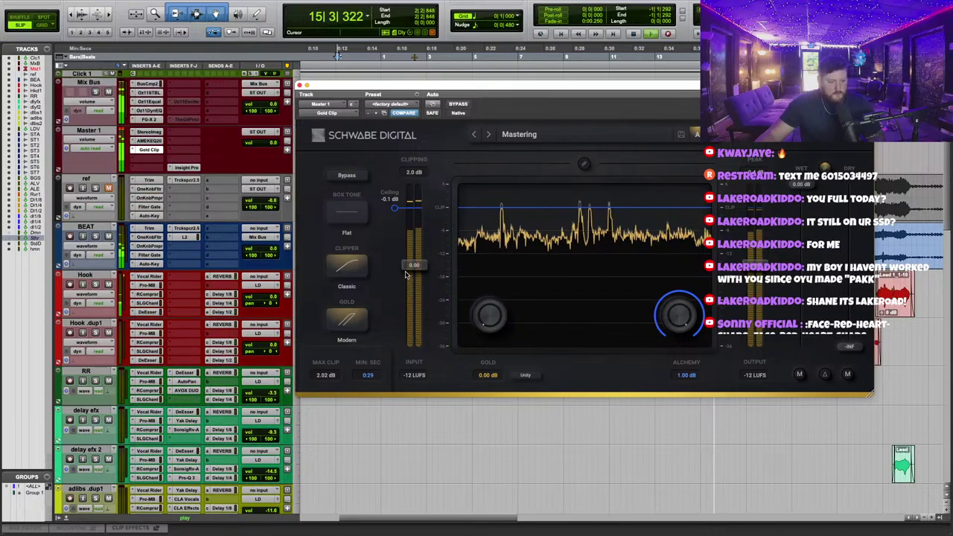
click(357, 271)
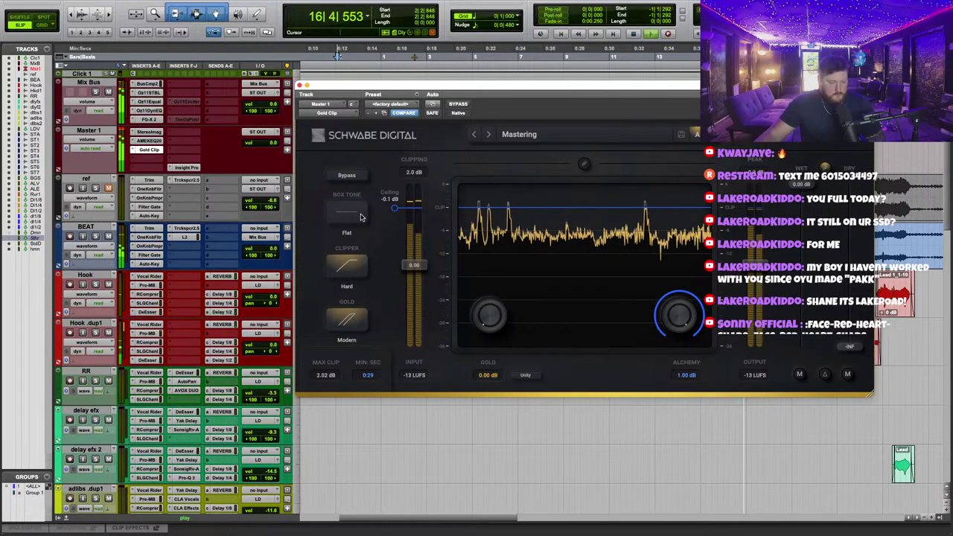
Set the LD VOX track's volume to +1.2 dB.
scroll(195, 290, down, 10)
drag(327, 84, 343, 113)
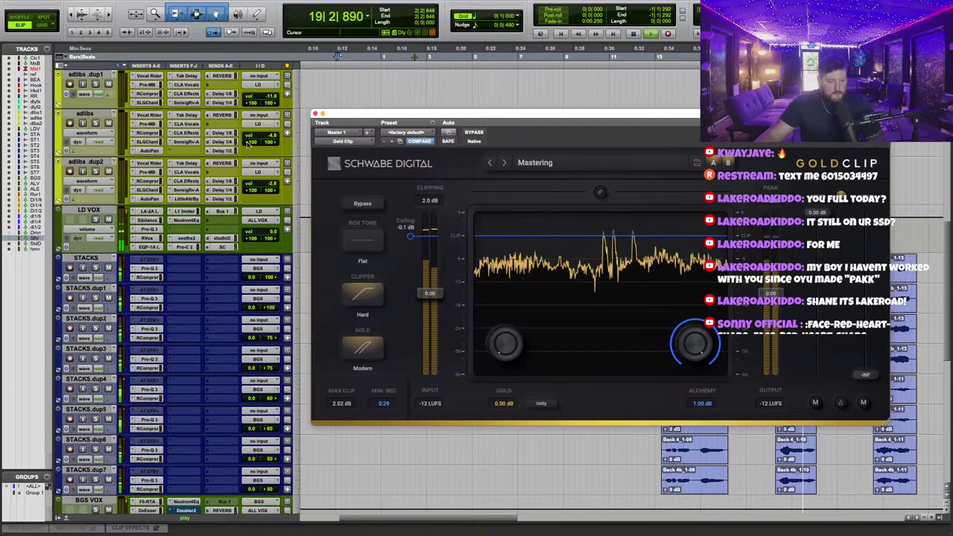
scroll(249, 233, up, 3)
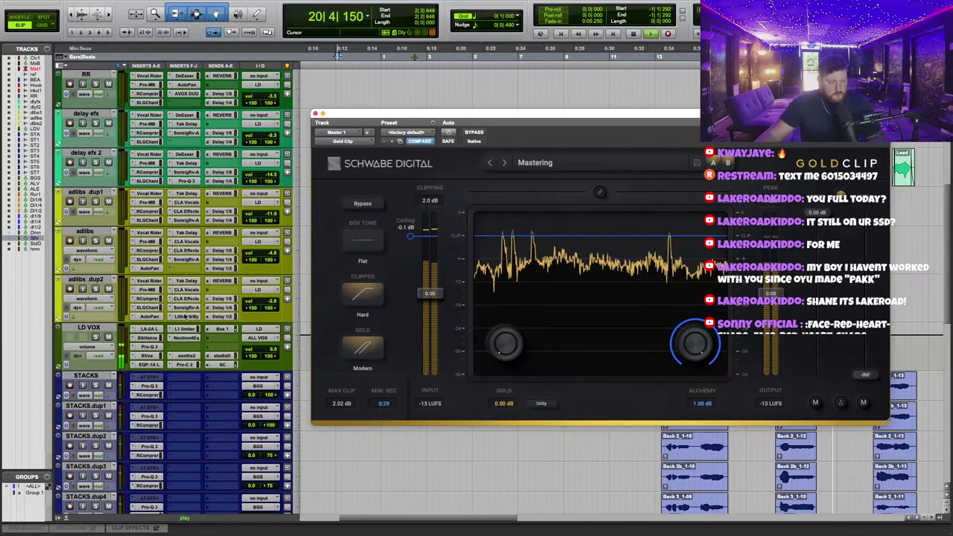
scroll(191, 298, down, 3)
drag(274, 232, 275, 229)
drag(346, 112, 339, 108)
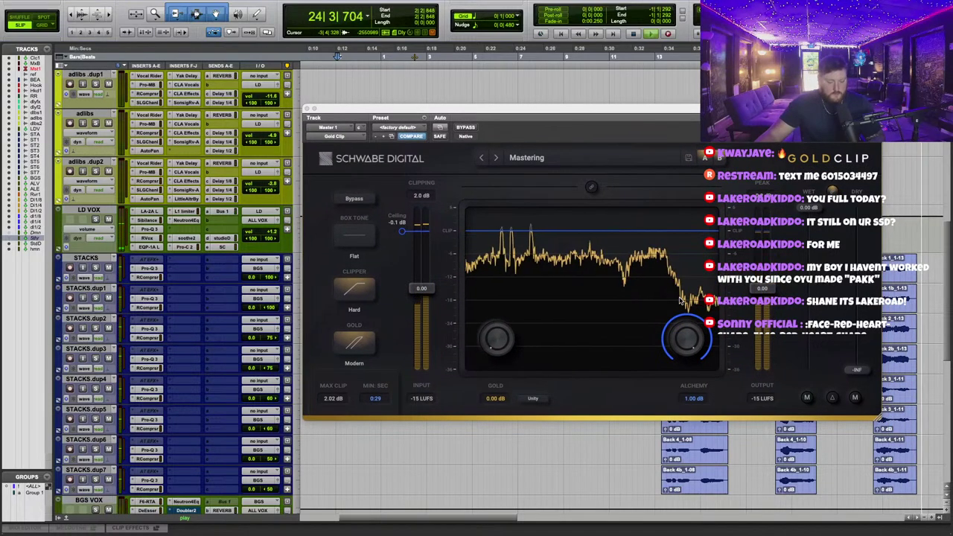
Set the threshold and out ceiling of the BEAT track's L2 Ultramaximizer to -10.0.
scroll(173, 117, up, 10)
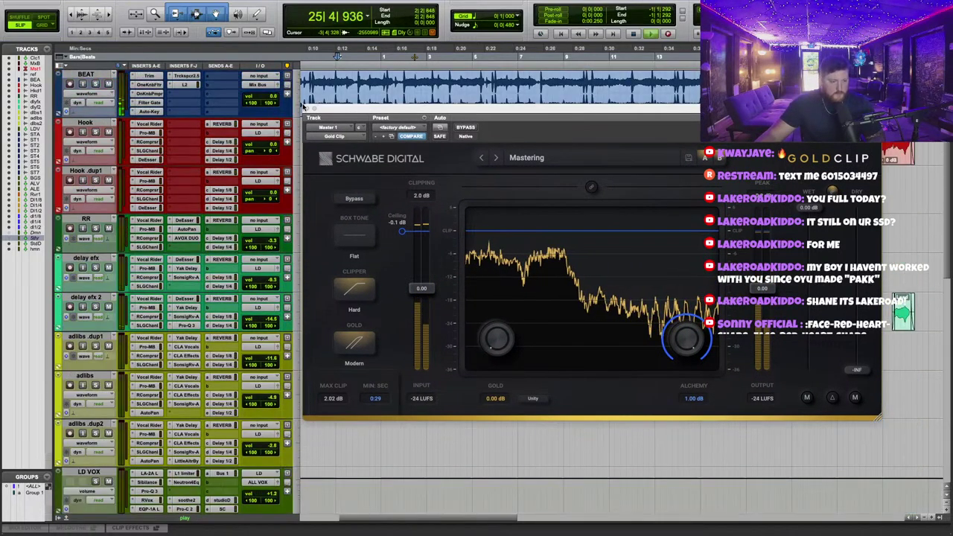
click(184, 229)
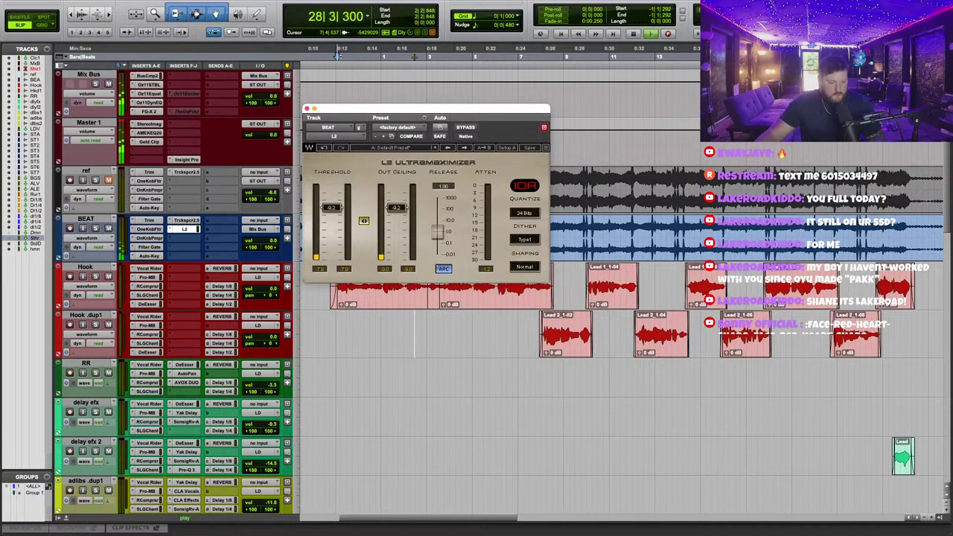
scroll(272, 255, down, 15)
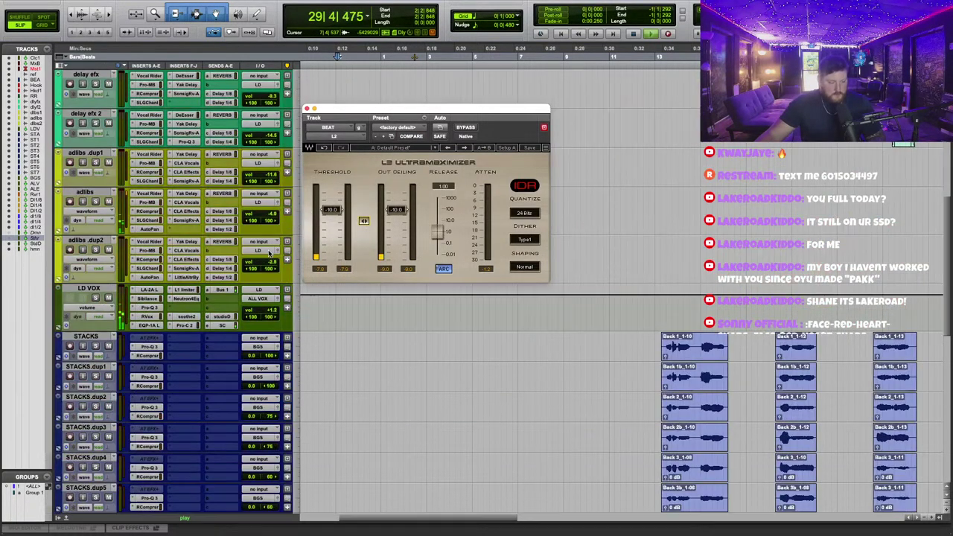
drag(332, 109, 367, 111)
Set the Gold amount of Master 1's Gold Clip to 1.27 dB during playback.
scroll(332, 155, up, 15)
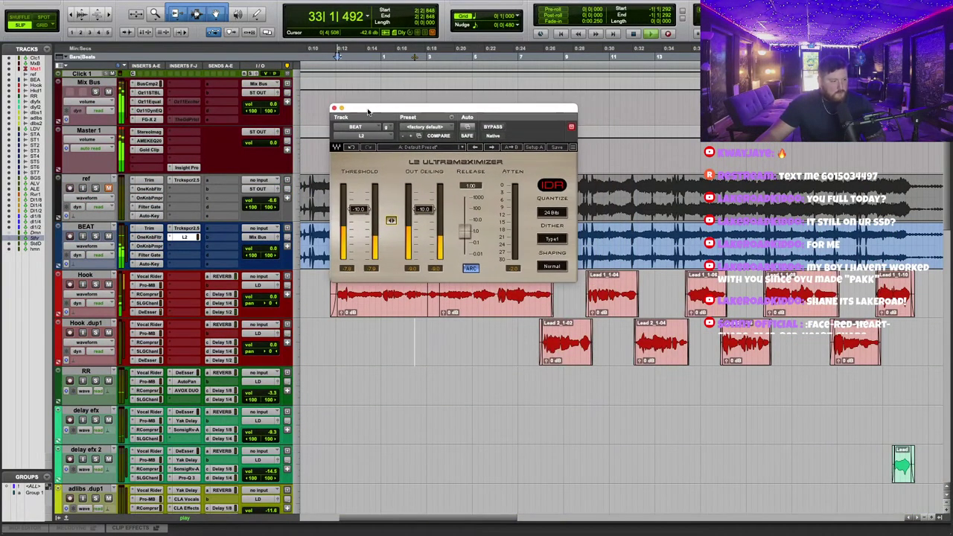
click(149, 150)
drag(499, 114, 435, 102)
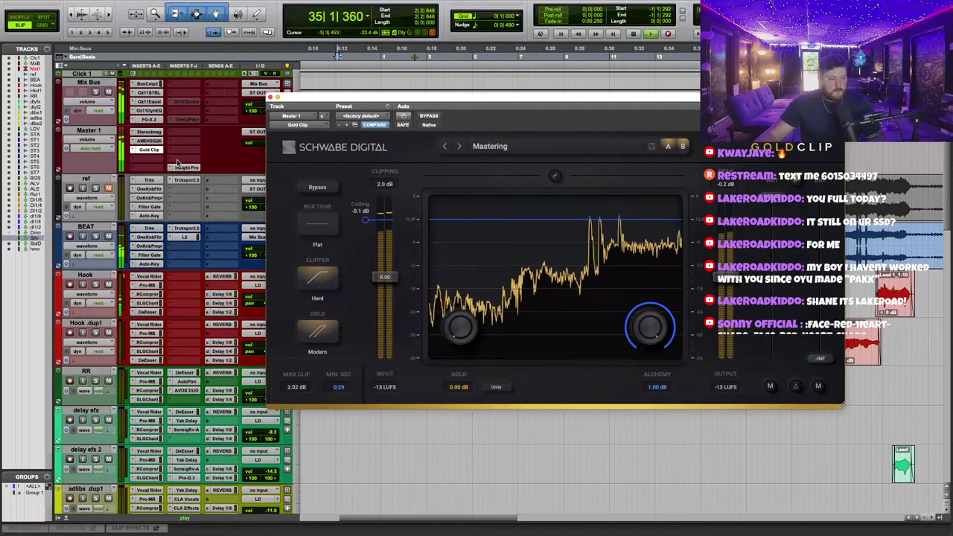
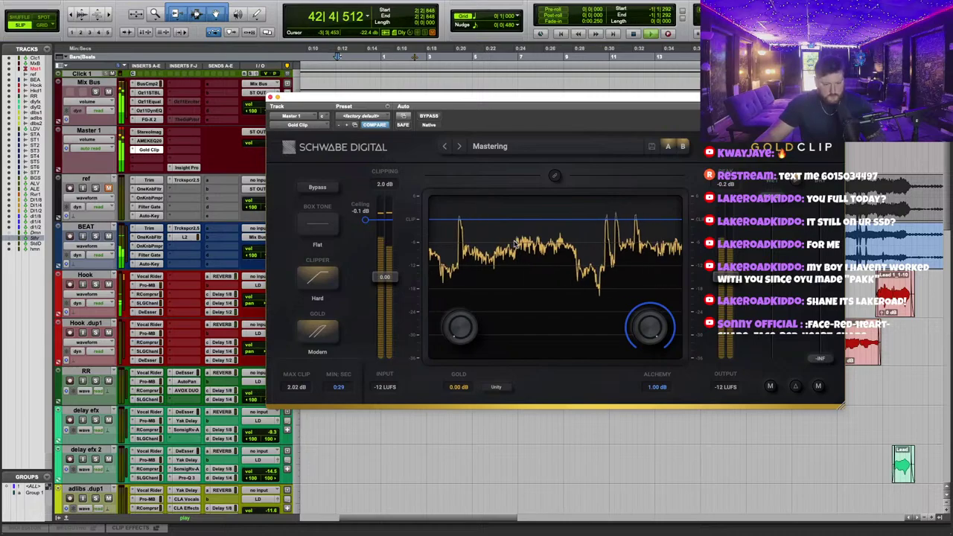
drag(442, 102, 486, 307)
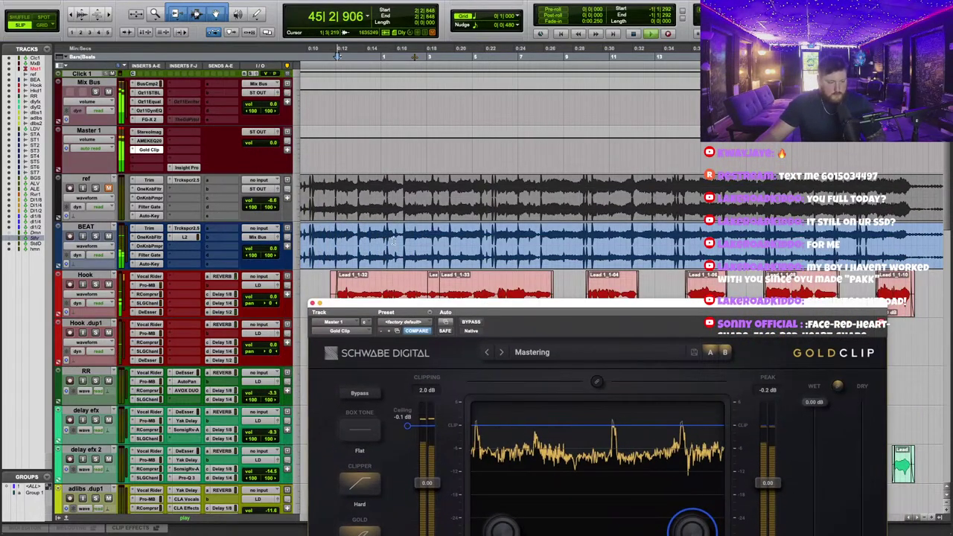
drag(566, 304, 535, 90)
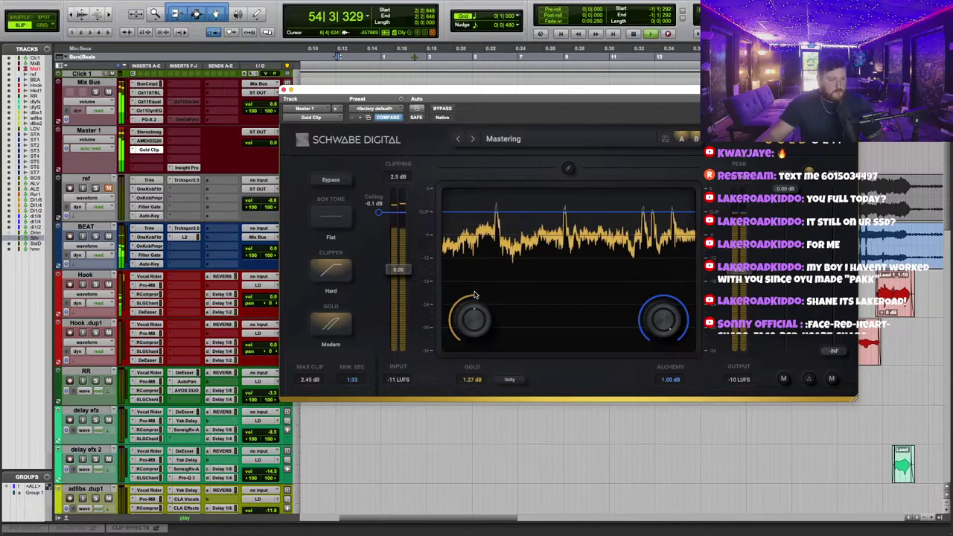
click(142, 142)
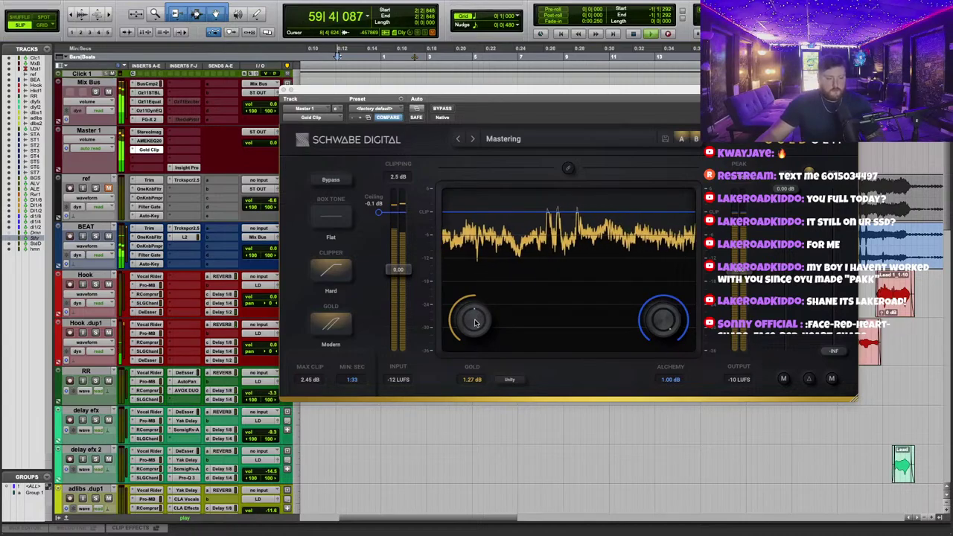
drag(513, 88, 514, 102)
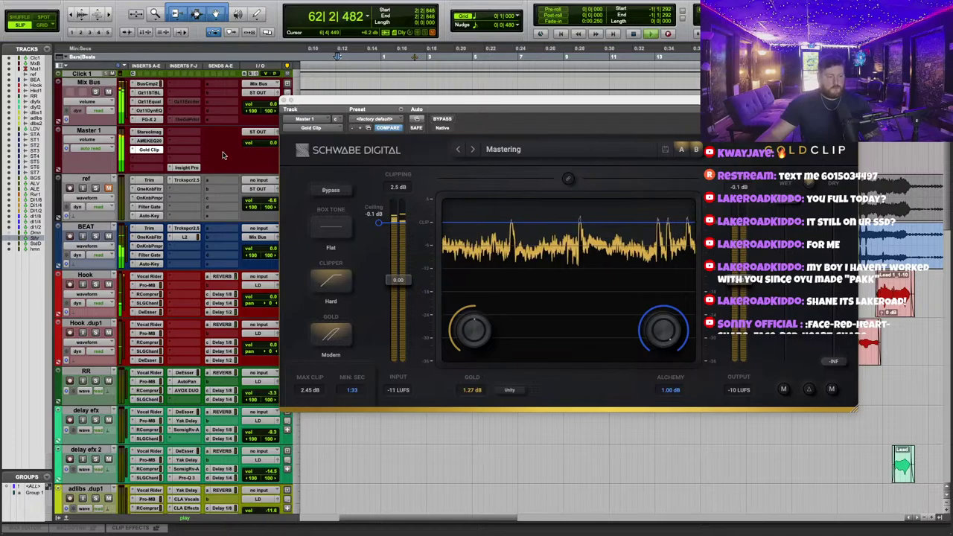
Raise the level of the LD VOX track's studioD send slightly.
scroll(222, 154, down, 10)
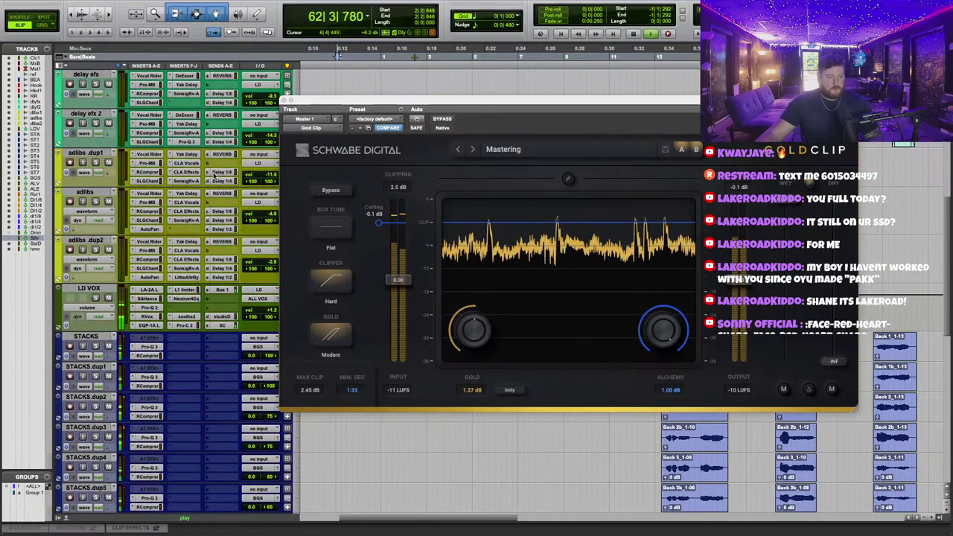
click(227, 317)
drag(365, 317, 365, 310)
click(353, 152)
Play from bar 13 and set the input level of Master 1's Gold Clip to 1.53.
drag(380, 103, 409, 400)
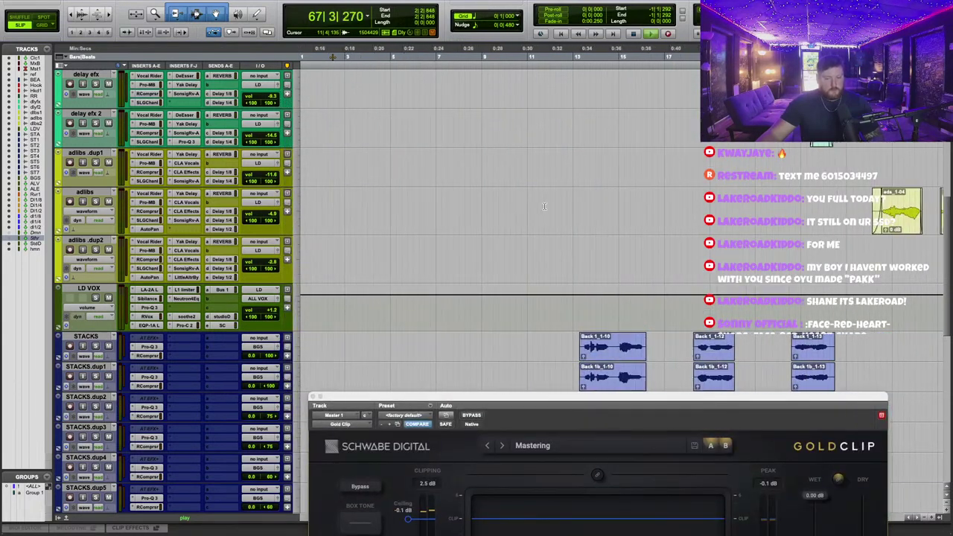
scroll(205, 301, down, 5)
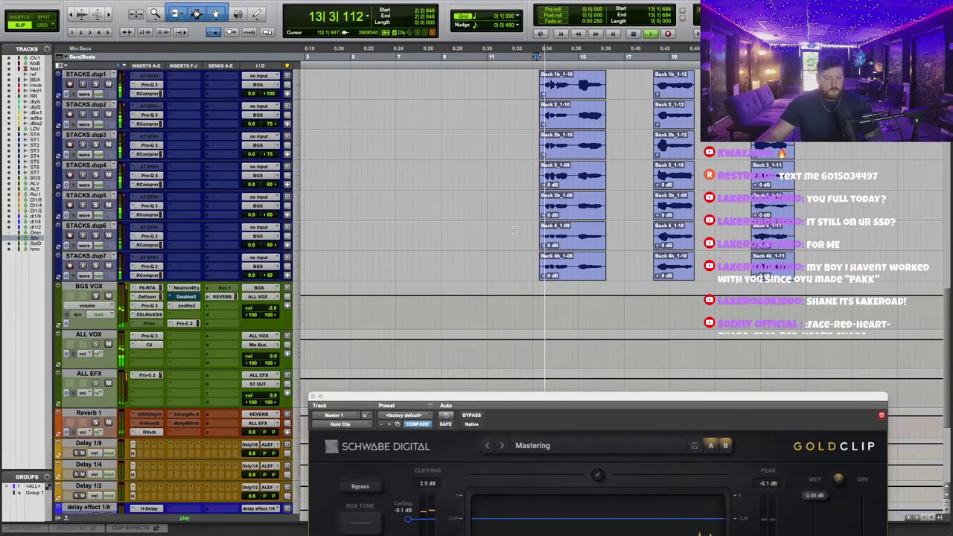
drag(590, 398, 576, 132)
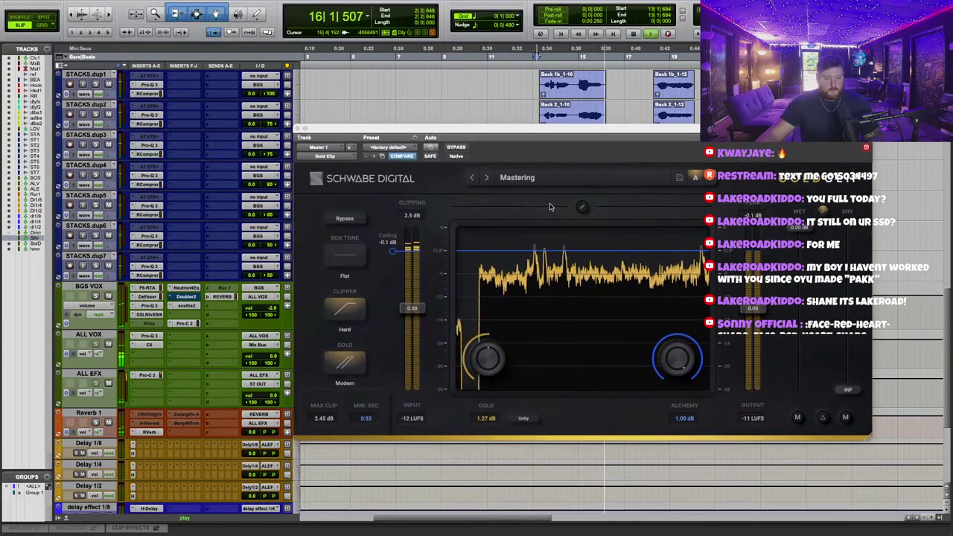
scroll(418, 305, up, 3)
scroll(422, 304, up, 1)
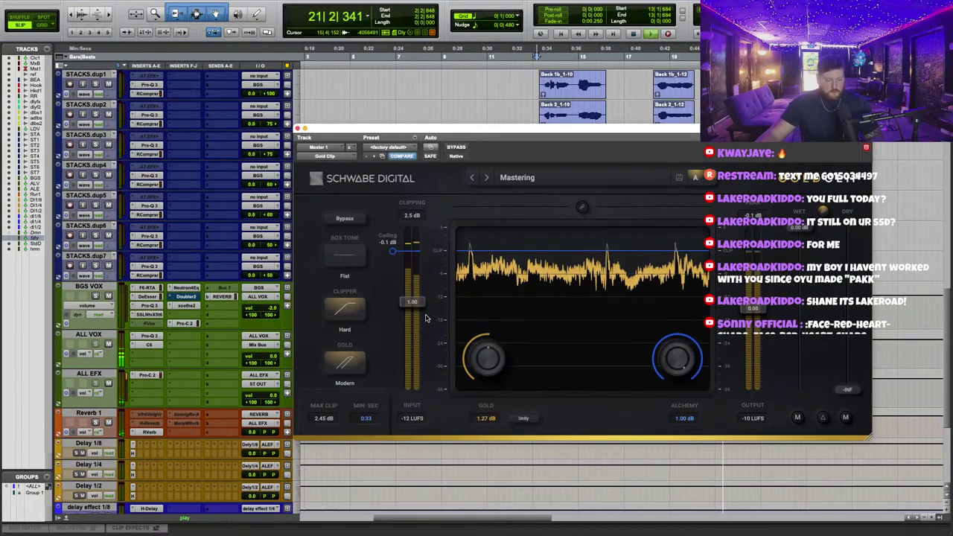
scroll(421, 306, up, 2)
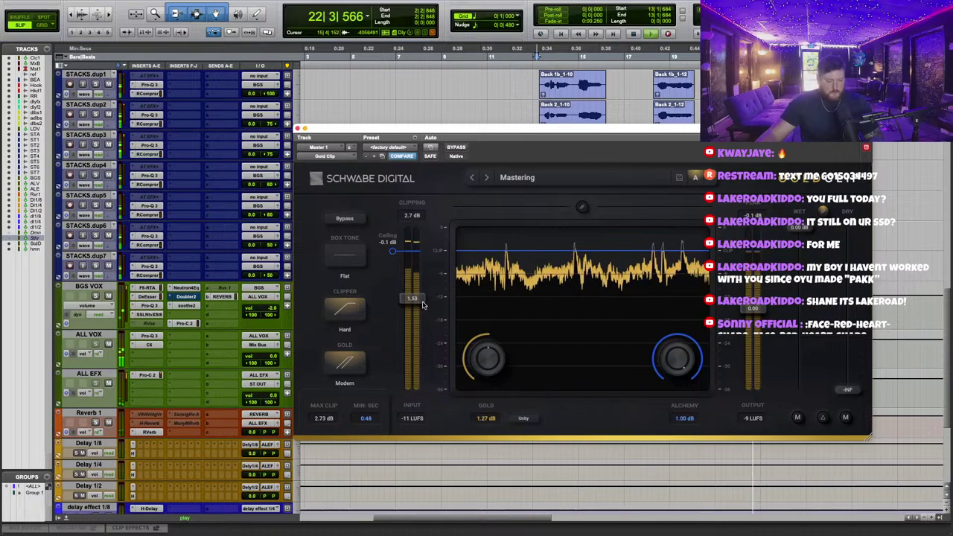
scroll(171, 160, up, 10)
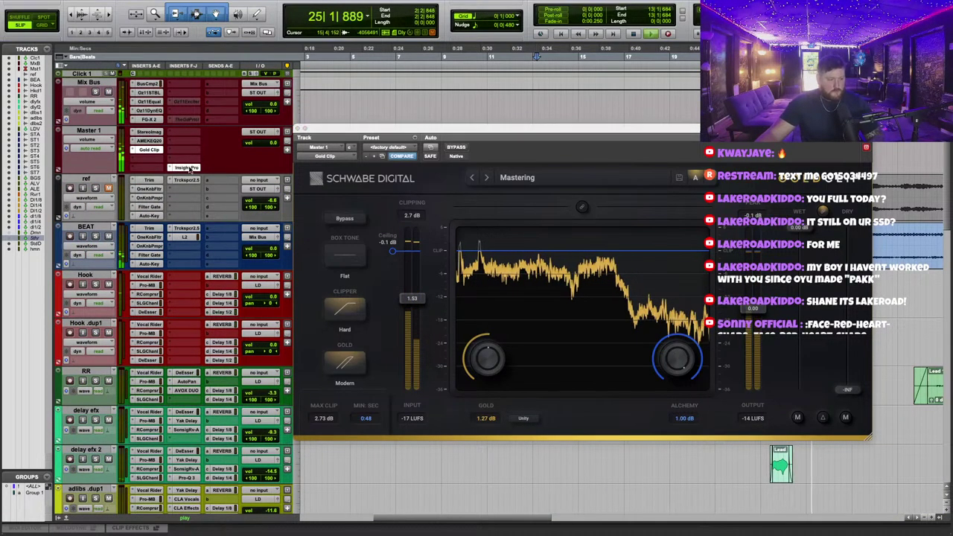
click(148, 150)
scroll(400, 62, left, 6)
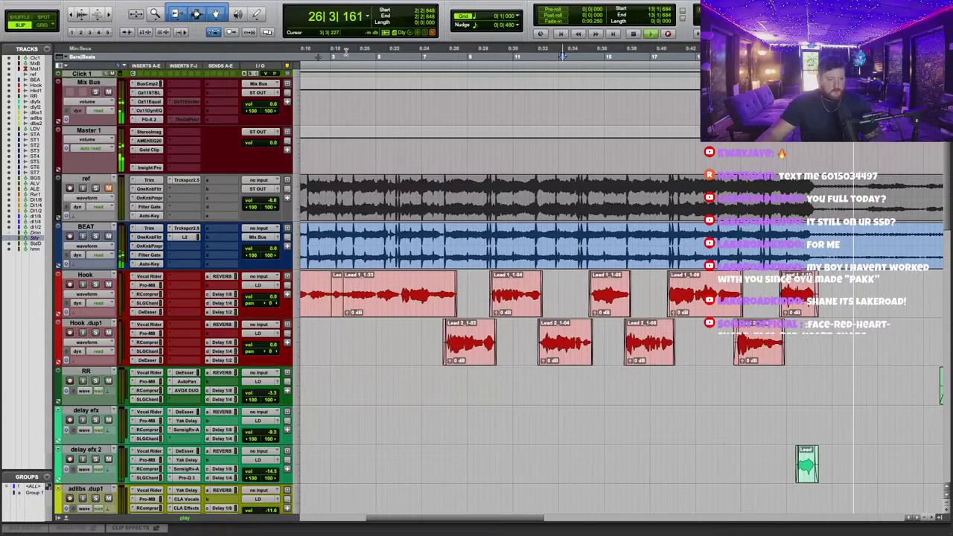
Play from just before the song's start and examine Master 1's loudness and levels in Insight Pro.
click(470, 56)
click(148, 167)
drag(500, 130, 628, 90)
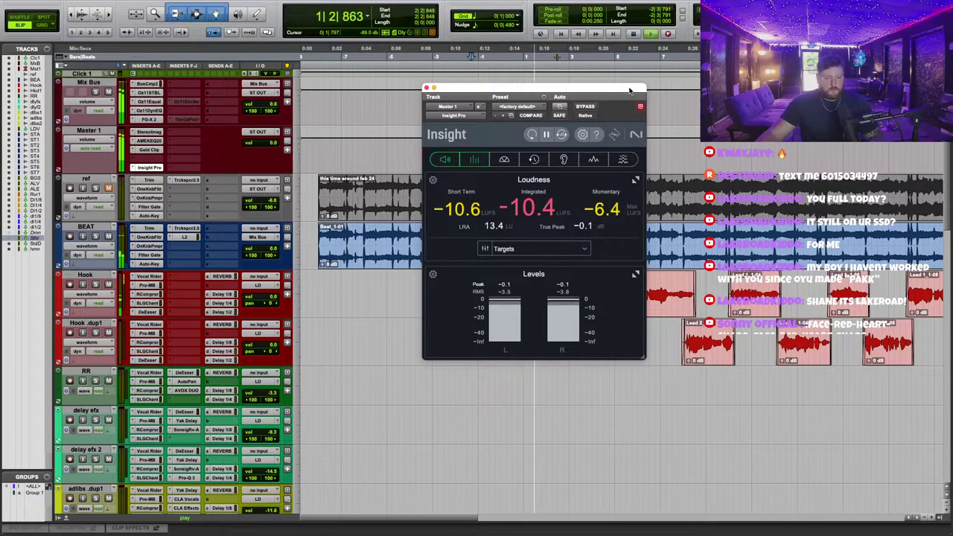
scroll(387, 174, down, 4)
drag(462, 88, 452, 193)
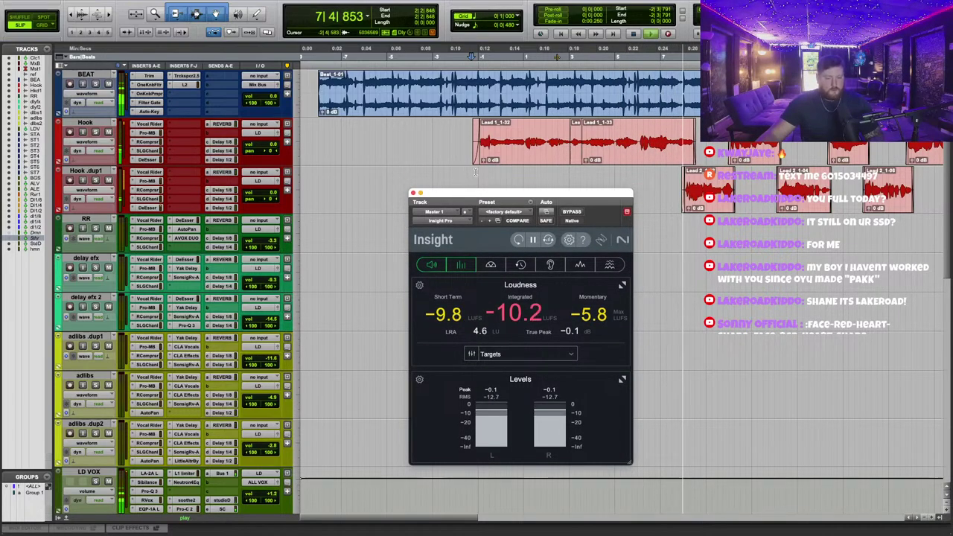
Set the threshold of the ALL EFX track's Pro-C 2 compressor to -31.01 dB during playback.
scroll(319, 254, down, 5)
scroll(319, 254, down, 3)
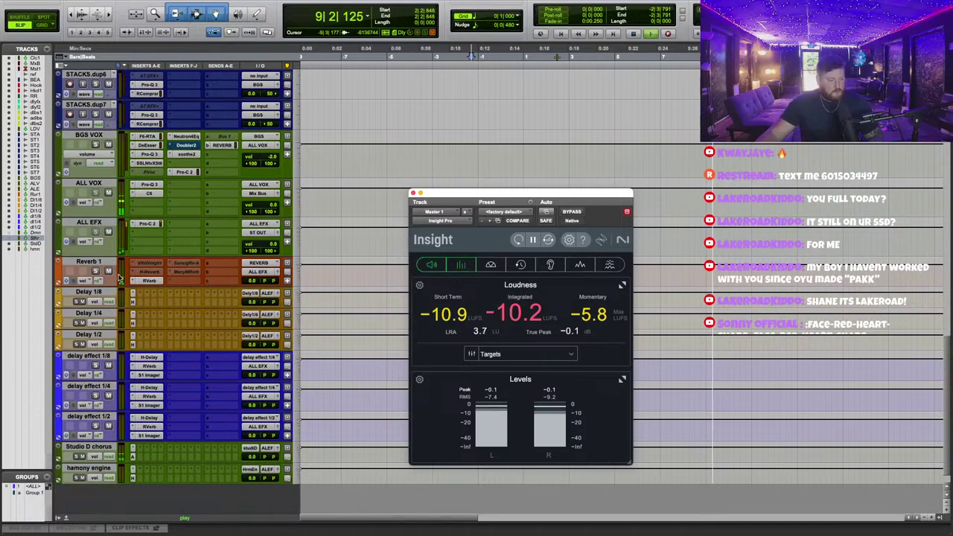
scroll(123, 283, down, 3)
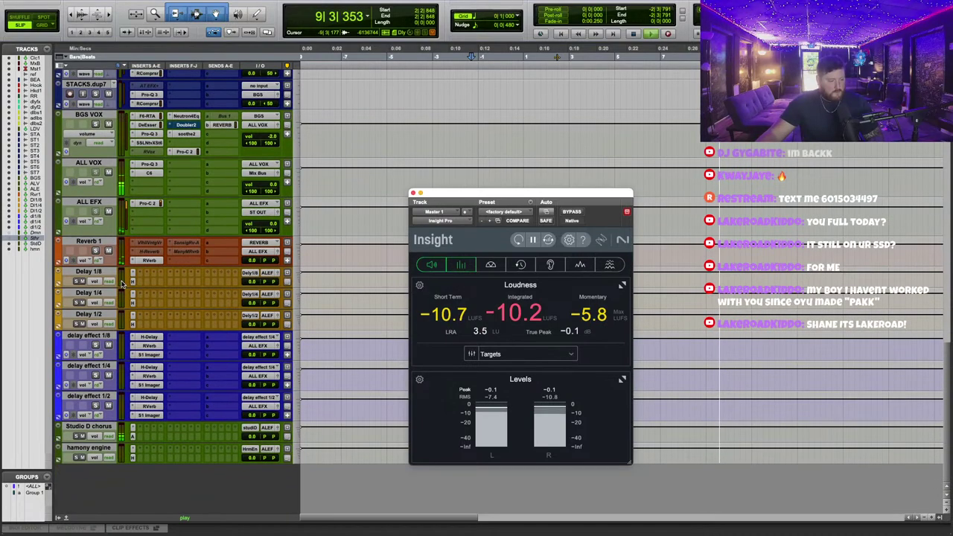
click(147, 202)
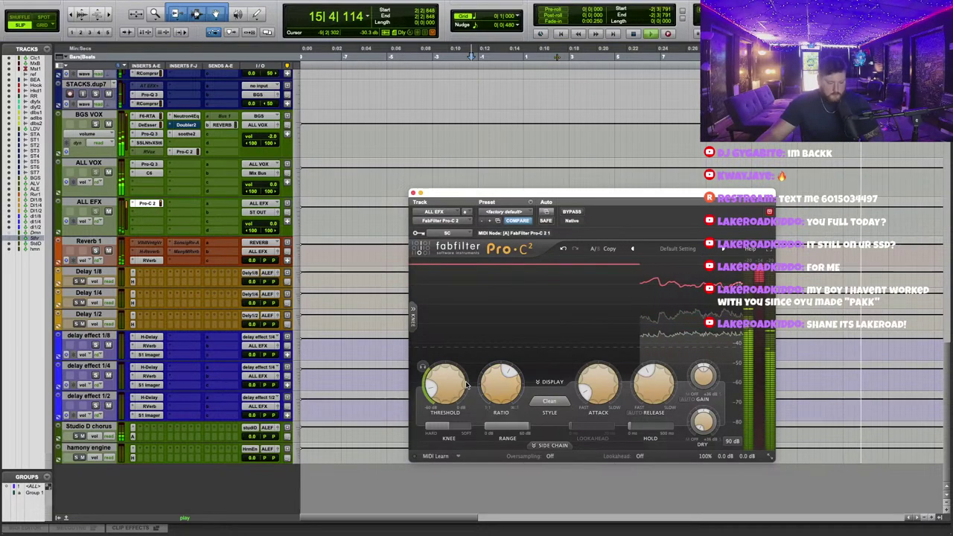
drag(456, 382, 474, 353)
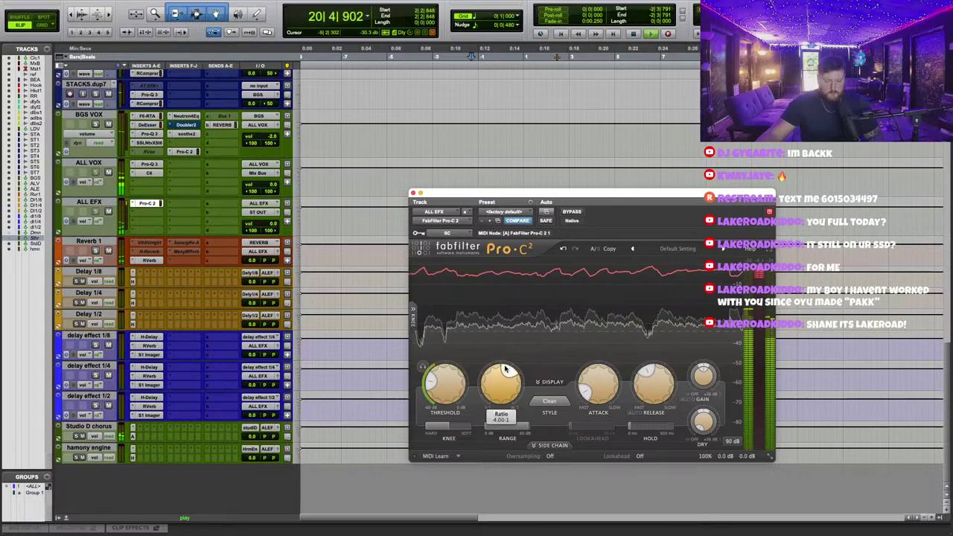
mouse_move(445, 390)
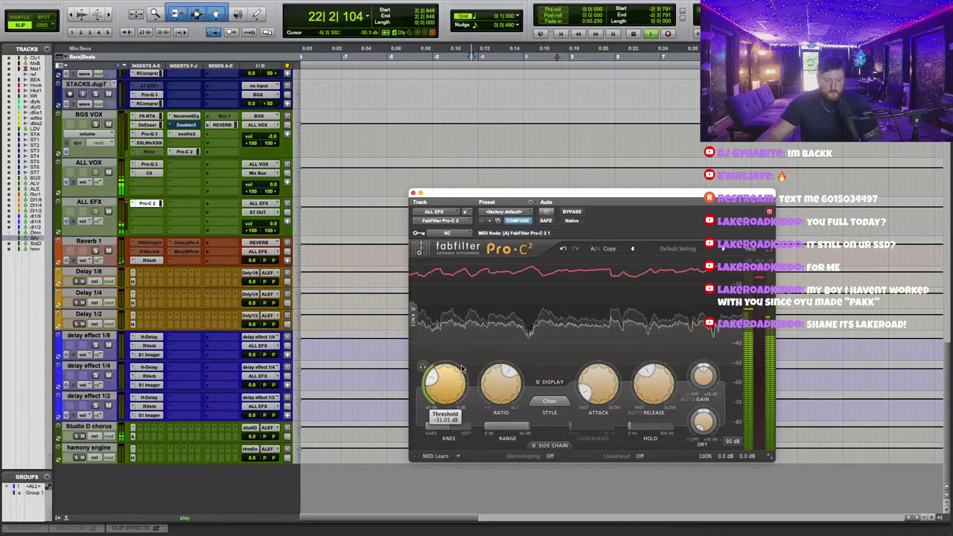
click(414, 192)
Lower the clip gain of the reversed lead clip on the RR track near bar 30 to -1.8 dB.
scroll(446, 223, up, 10)
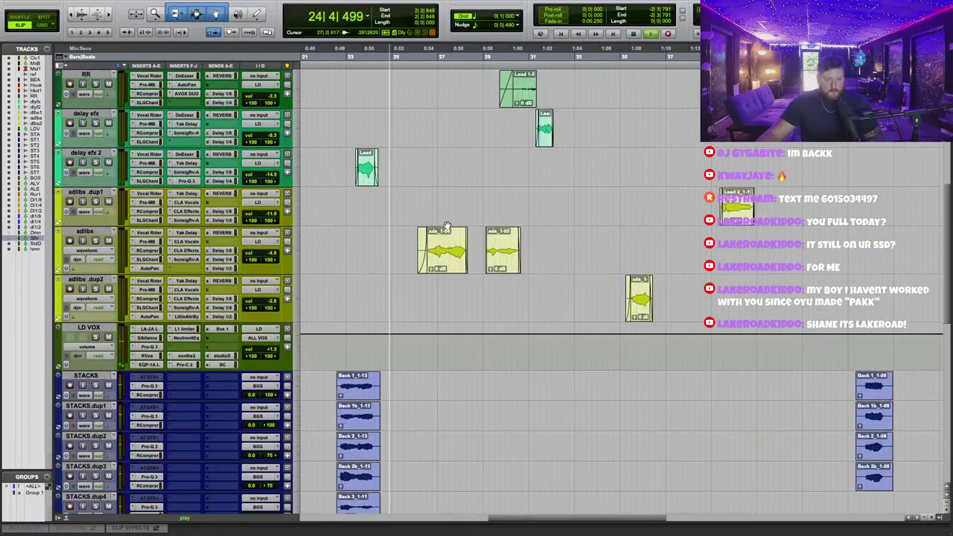
scroll(459, 236, left, 2)
key(t)
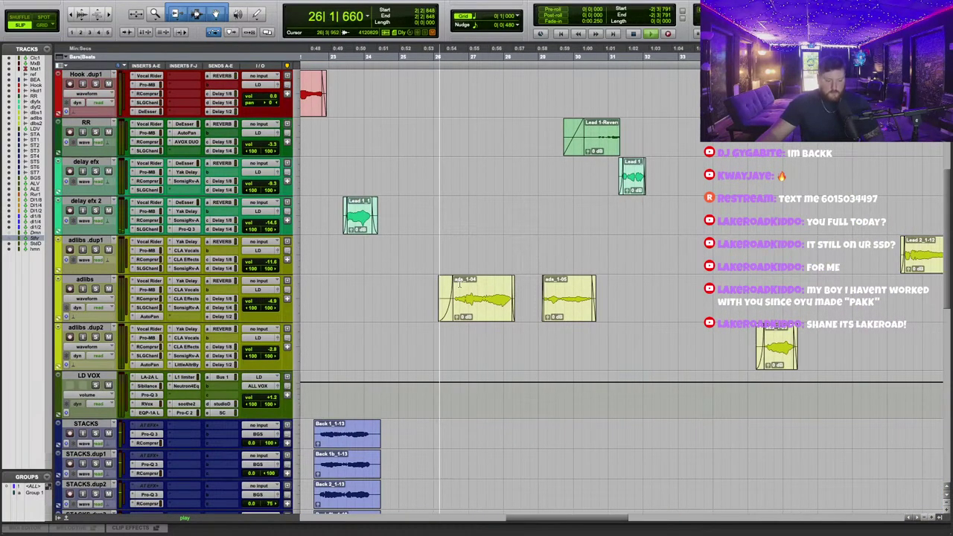
drag(439, 283, 443, 269)
drag(588, 151, 589, 155)
Follow the playback through about bars 30 to 40 and examine the hook, adlib and effect clips.
scroll(588, 199, right, 4)
scroll(588, 199, up, 5)
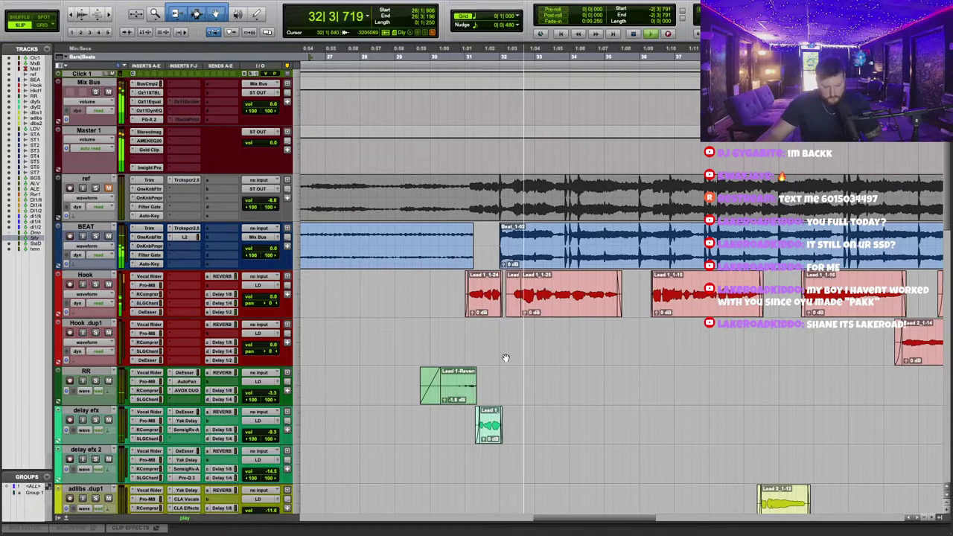
scroll(521, 282, down, 1)
scroll(526, 277, right, 2)
scroll(527, 278, down, 2)
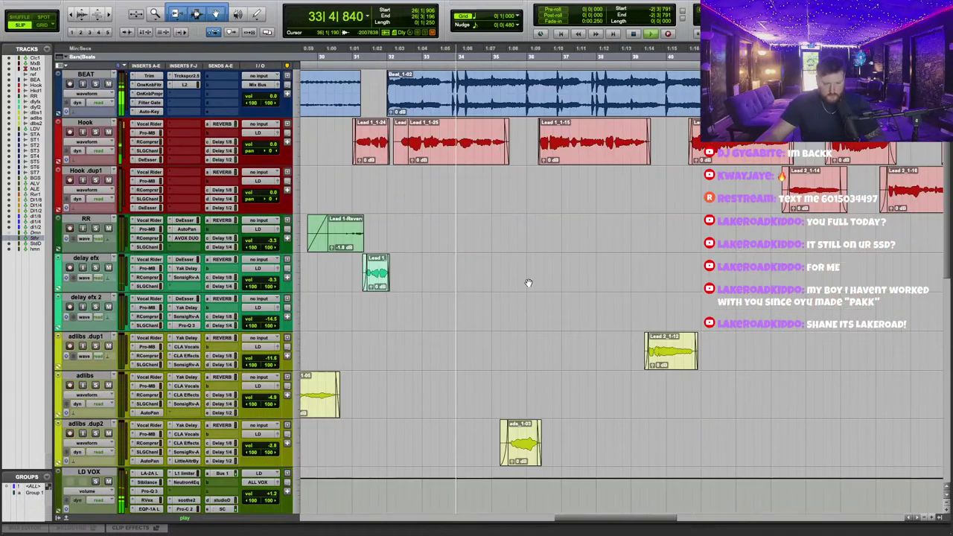
key(t)
key(t)
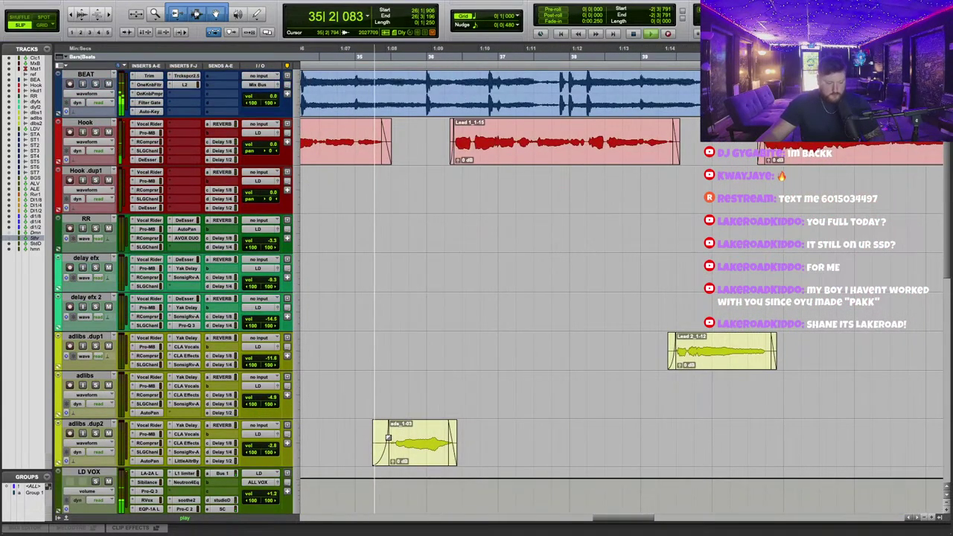
scroll(461, 304, down, 3)
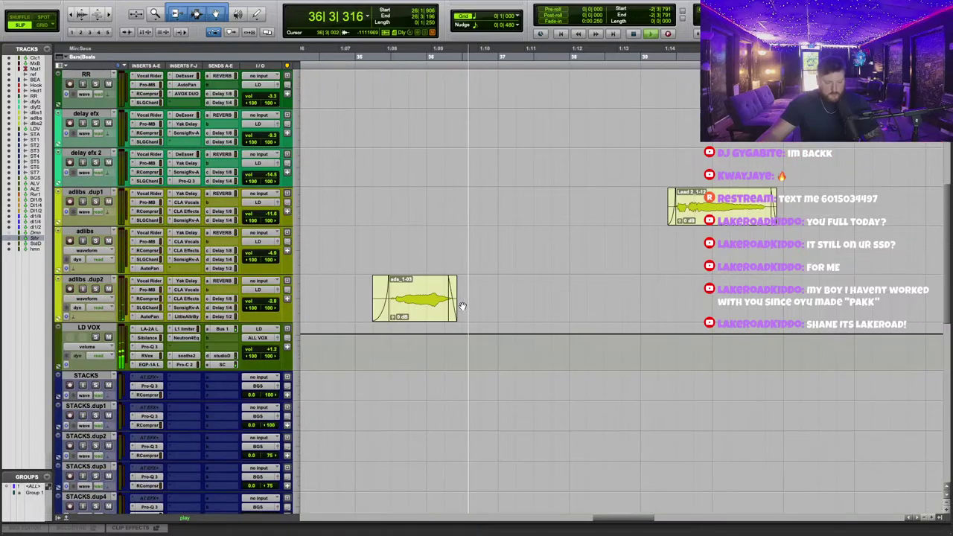
scroll(558, 212, right, 2)
scroll(563, 197, right, 1)
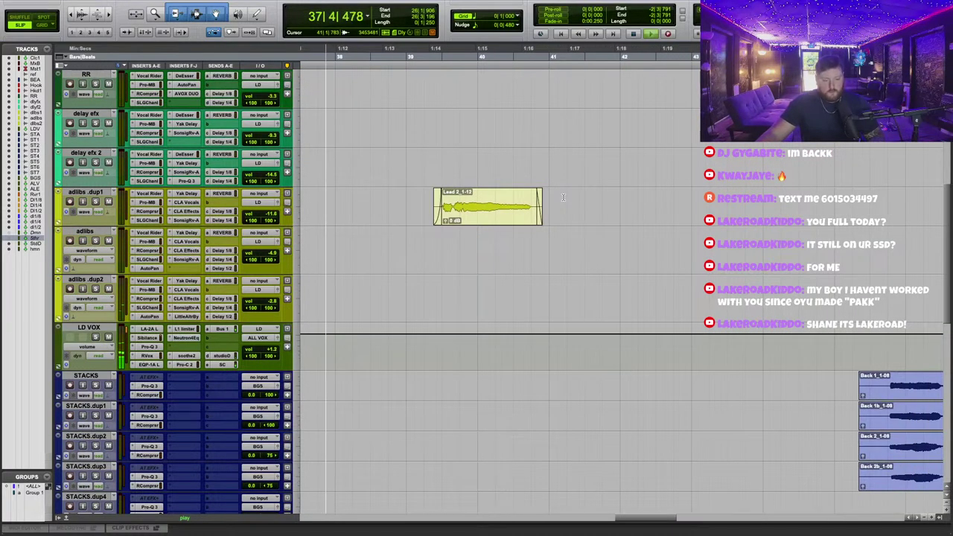
scroll(568, 242, up, 3)
scroll(568, 242, left, 1)
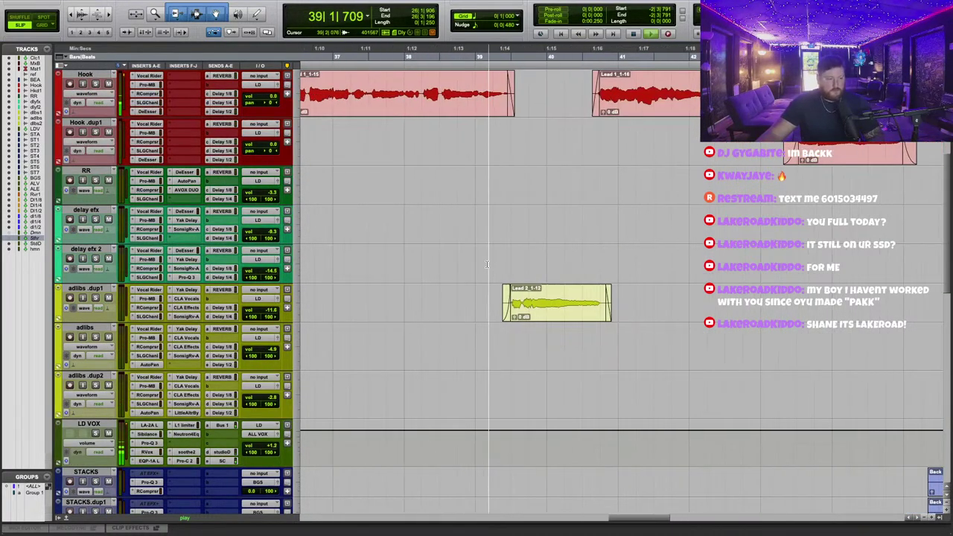
scroll(568, 242, up, 2)
Check the Hook track's REVERB send and slightly raise EQ band 1 in the Reverb 1 track's RVerb.
click(222, 172)
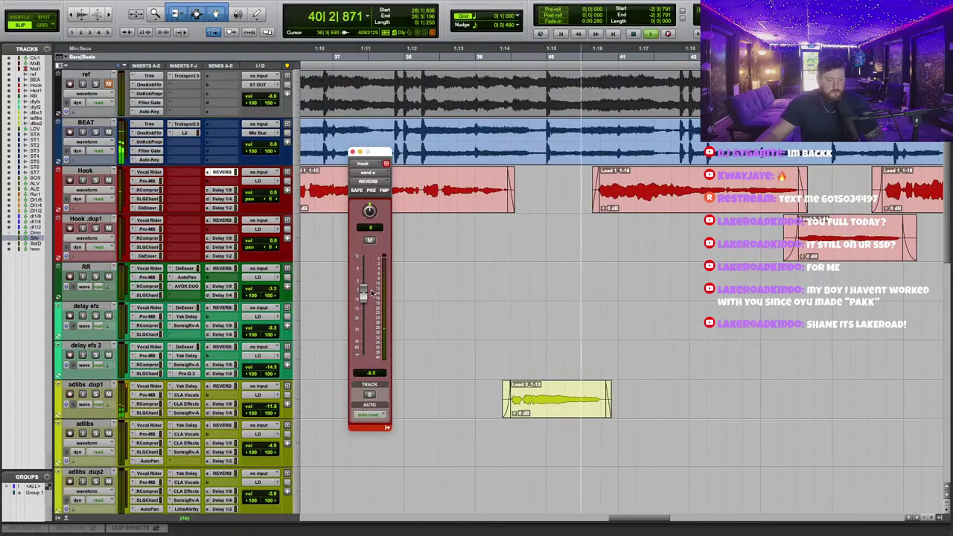
scroll(322, 290, down, 10)
scroll(322, 290, down, 5)
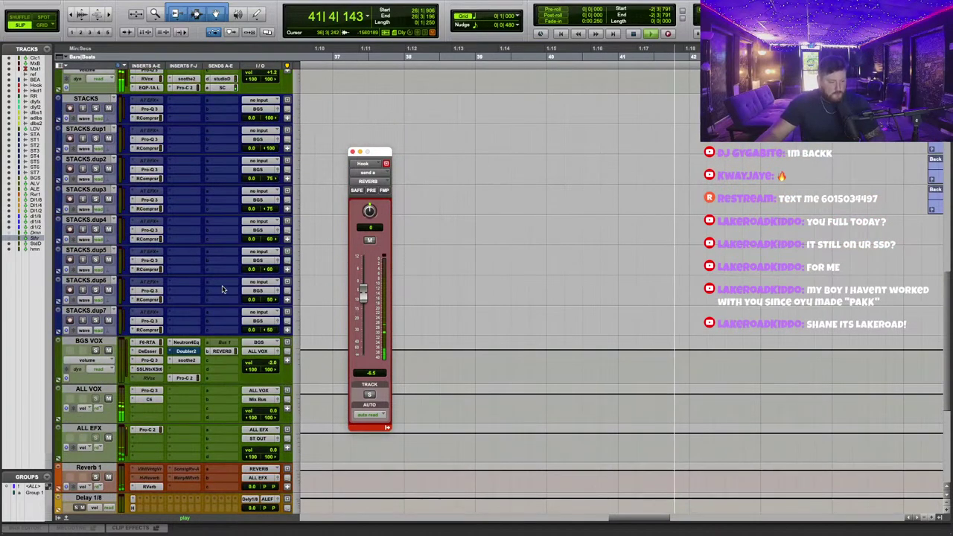
scroll(151, 307, down, 2)
click(149, 311)
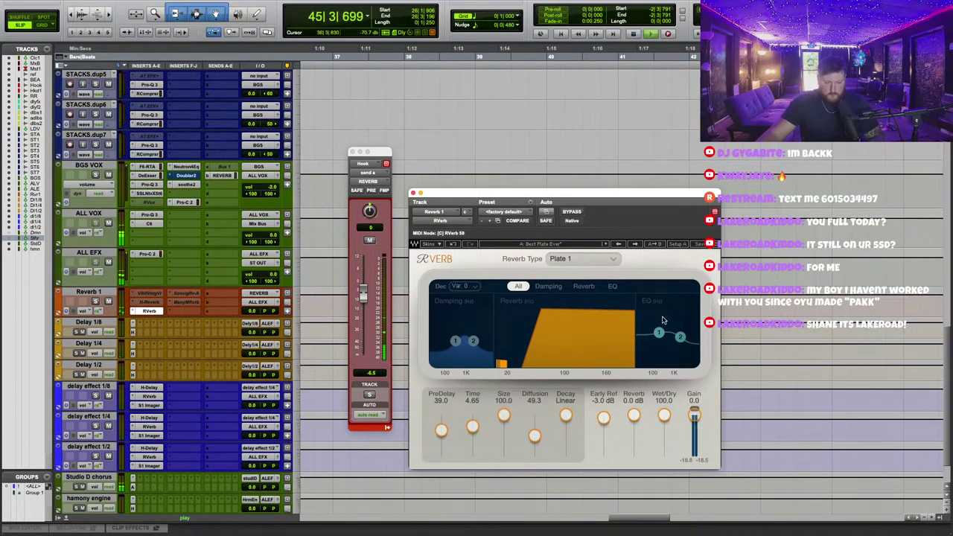
drag(658, 335, 659, 329)
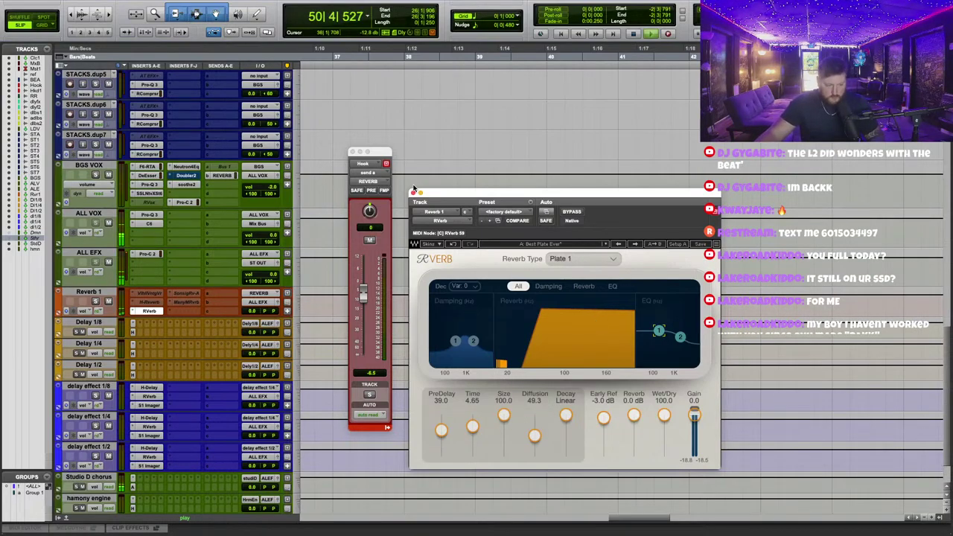
click(414, 194)
scroll(401, 150, up, 10)
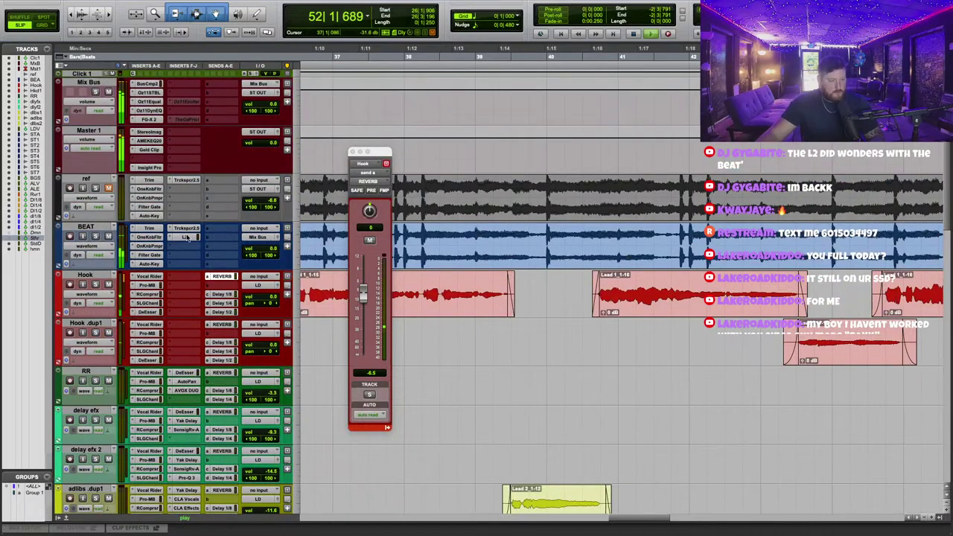
drag(384, 151, 466, 140)
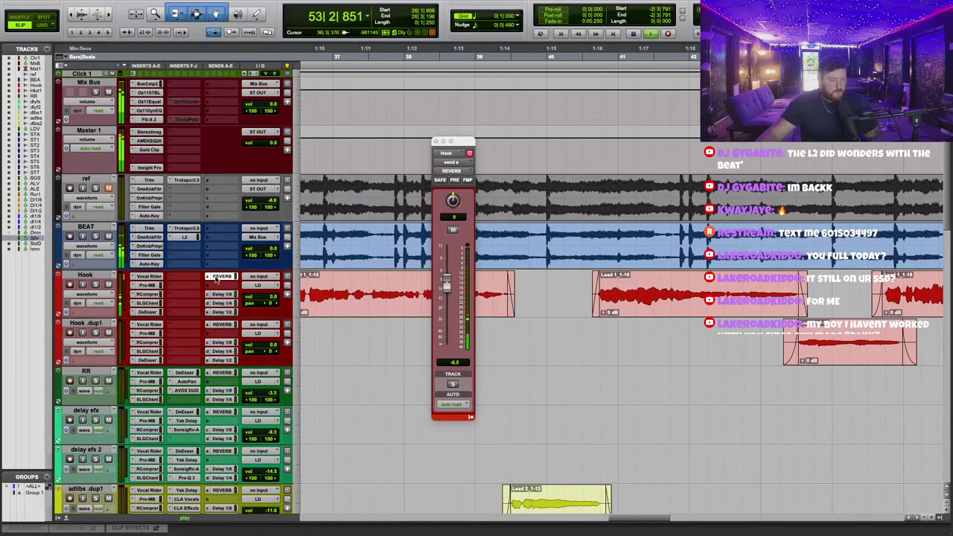
click(437, 141)
Compare ALL EFX with its Pro-C 2 bypassed and active, and raise the compressor's threshold slightly.
scroll(200, 167, down, 15)
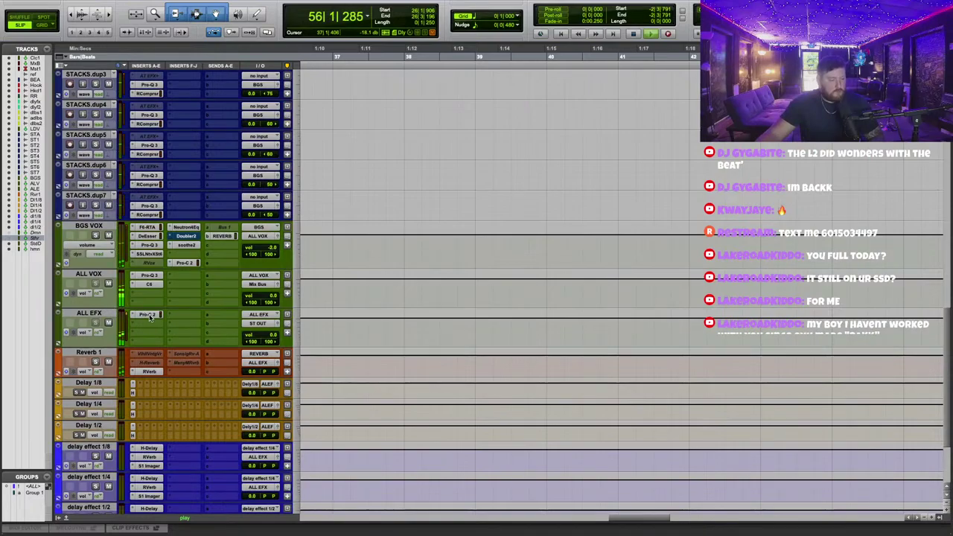
click(148, 314)
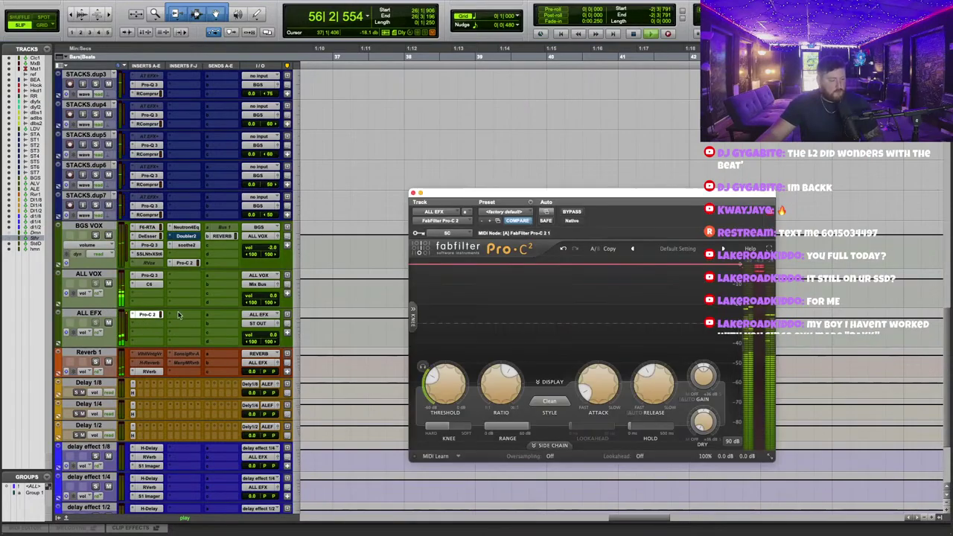
click(573, 213)
click(573, 213)
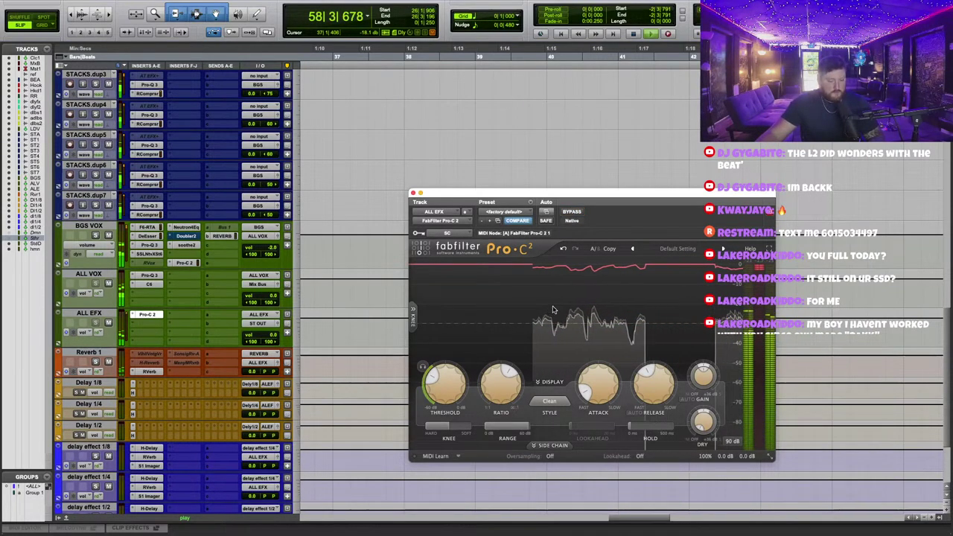
drag(441, 392, 446, 382)
click(413, 193)
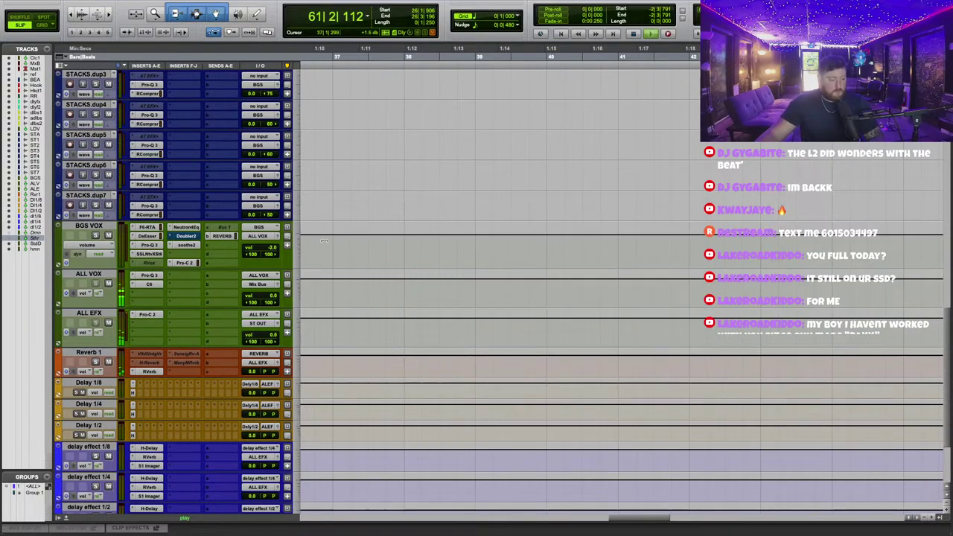
Make the Doubler2 insert on the BGS VOX track inactive.
right_click(186, 237)
click(199, 248)
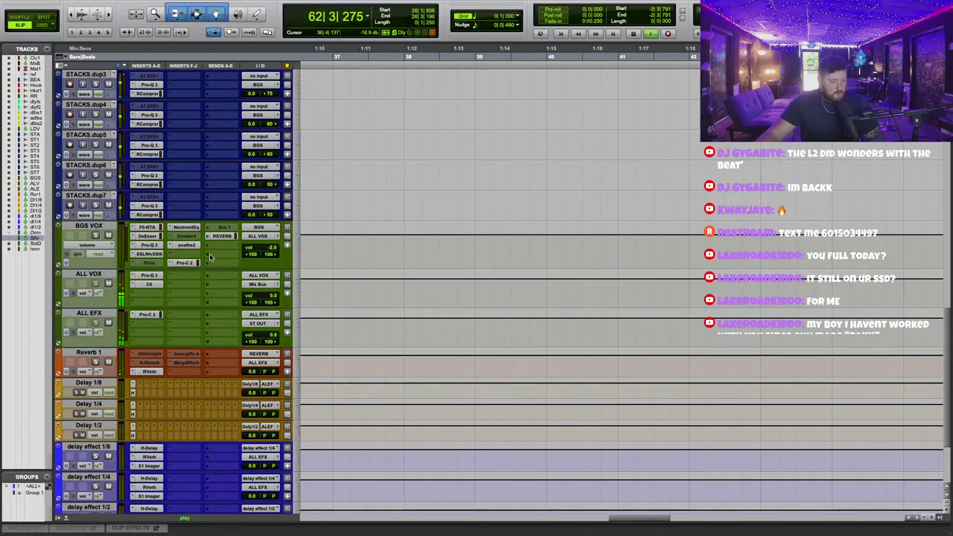
scroll(402, 239, up, 10)
scroll(401, 239, up, 5)
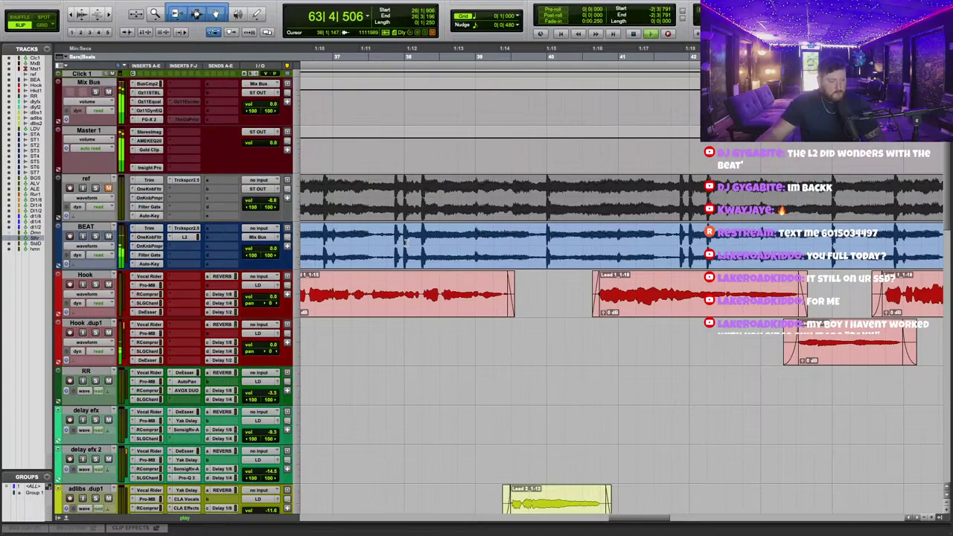
Check the Mix Bus's FG-X 2 during playback and set the input level of Master 1's Gold Clip to 1.75.
click(149, 150)
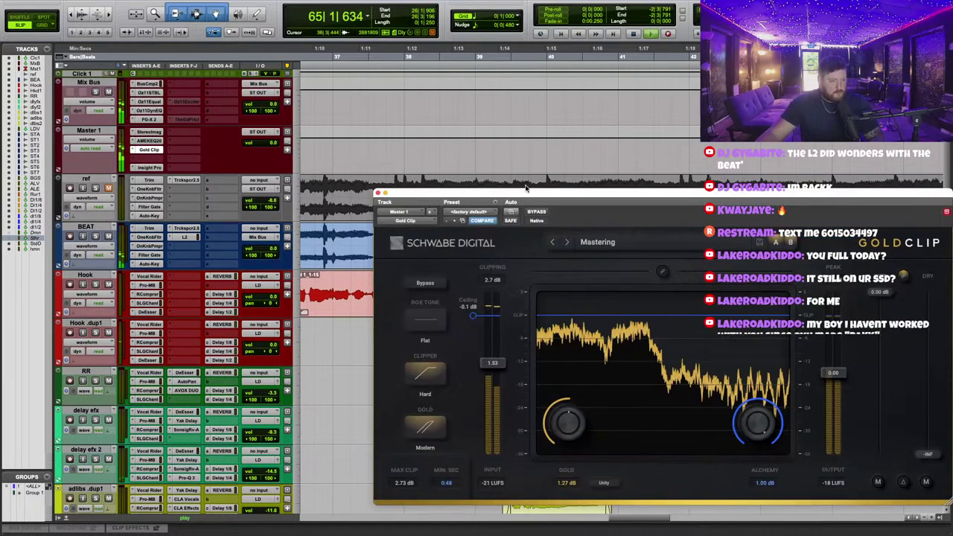
drag(501, 192, 453, 116)
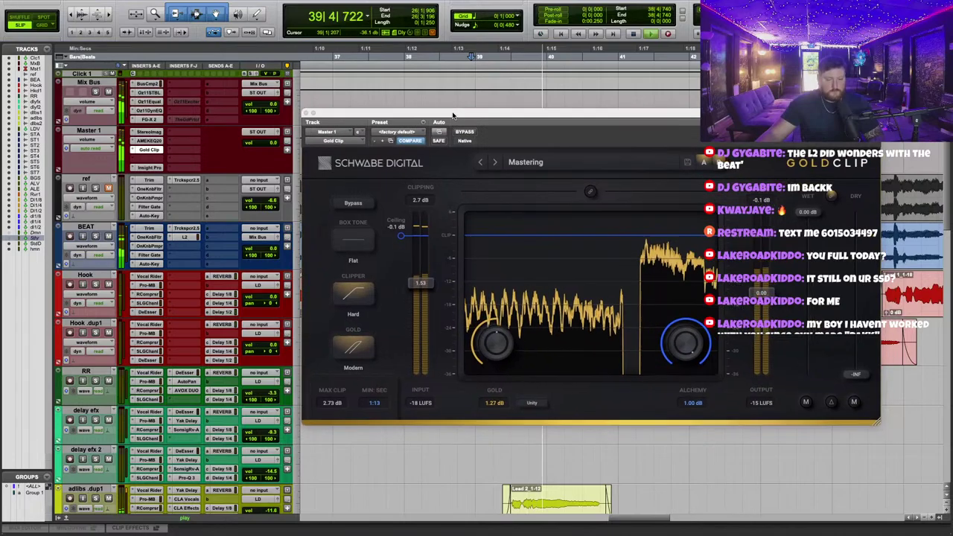
click(163, 121)
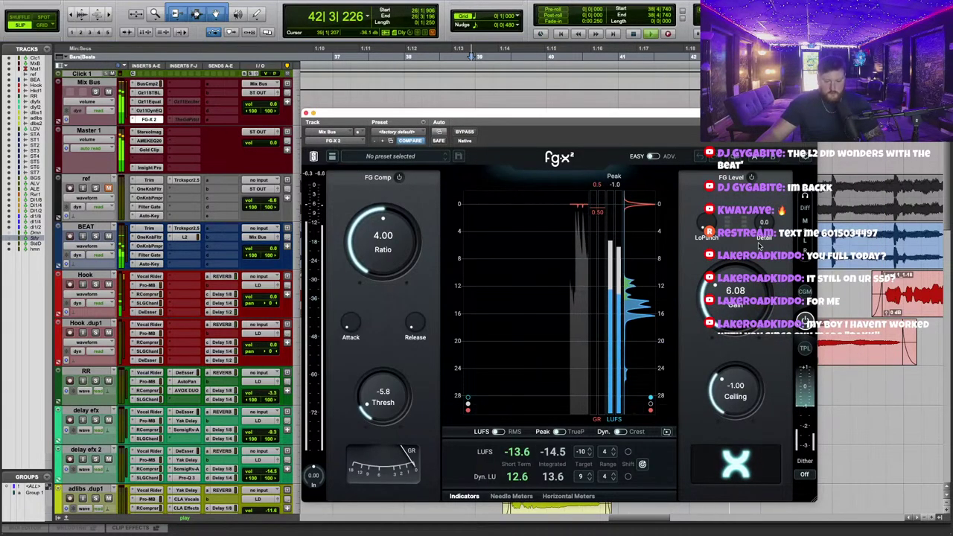
click(152, 150)
drag(418, 115, 418, 101)
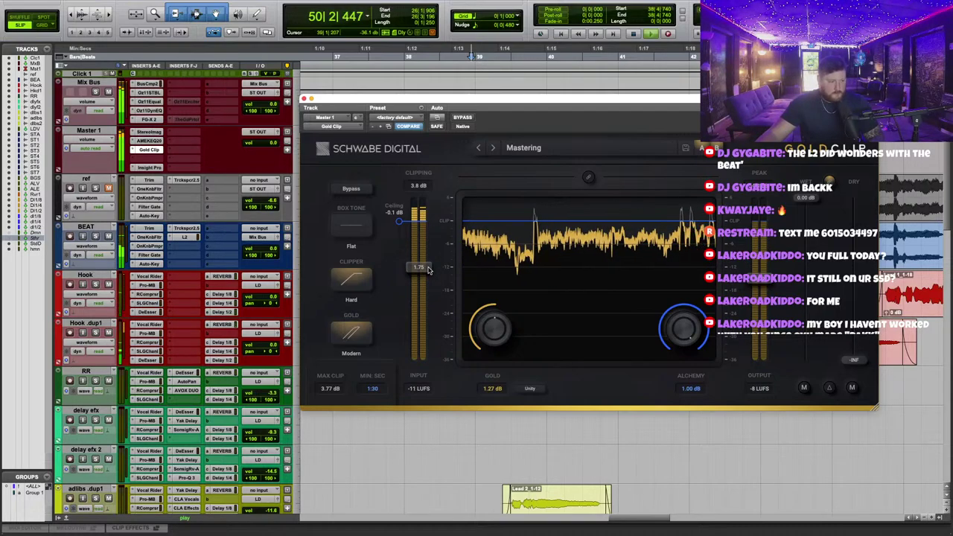
click(302, 99)
Set the Space amount of Master 1's SSL Fusion Stereo Image to 6.2 dB.
click(149, 132)
drag(565, 252, 570, 255)
drag(572, 398, 573, 232)
drag(585, 195, 589, 182)
mouse_move(564, 254)
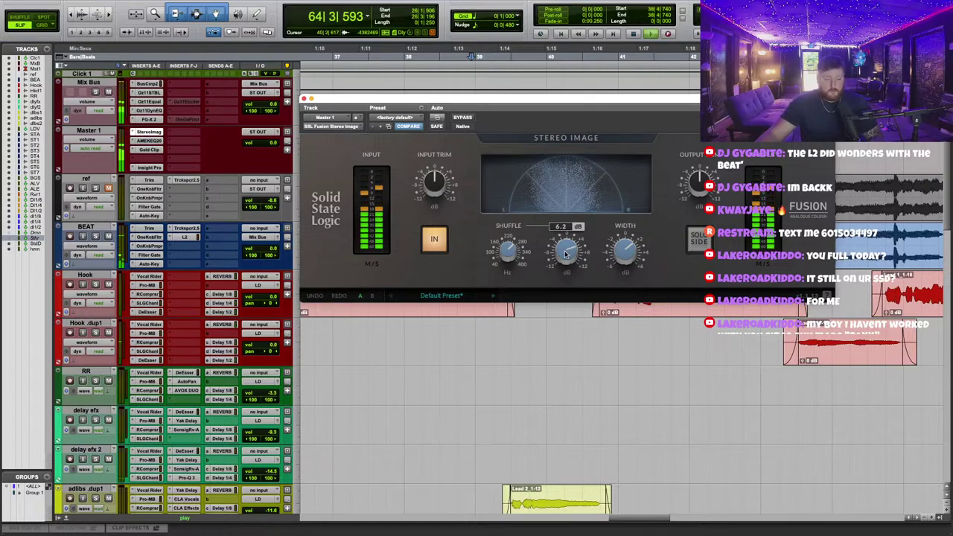
click(304, 99)
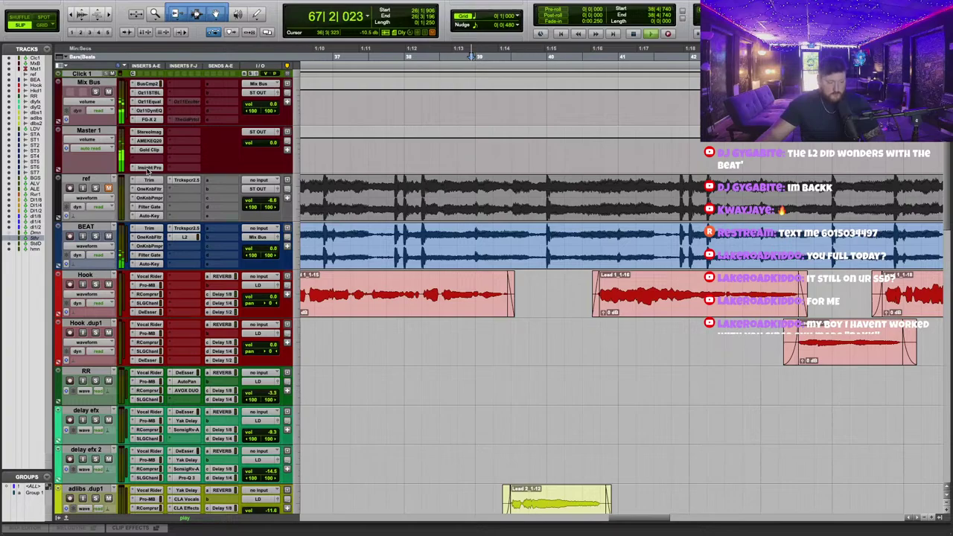
Stop playback, switch to the EngineEars project page and open the uploader for re-uploading the main mix.
key(space)
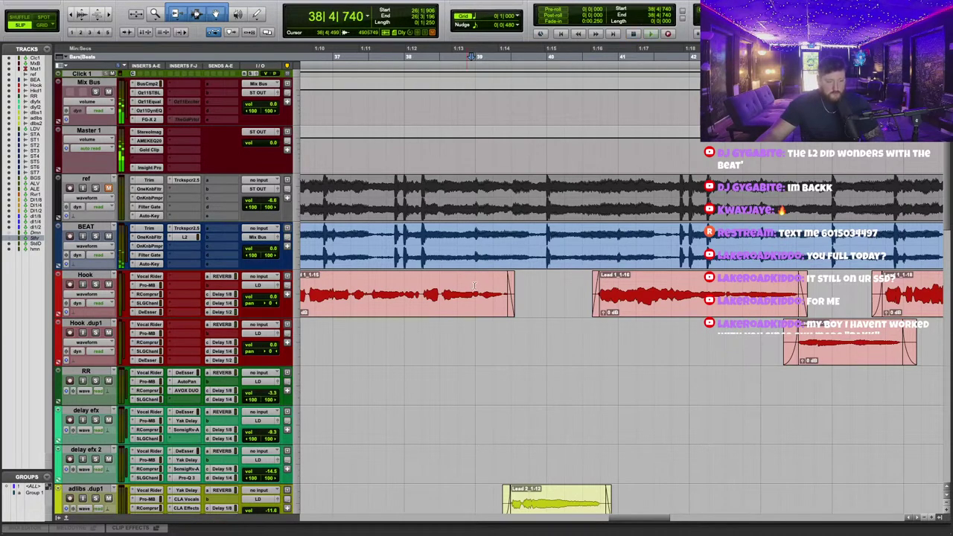
key(ctrl+Right)
click(637, 170)
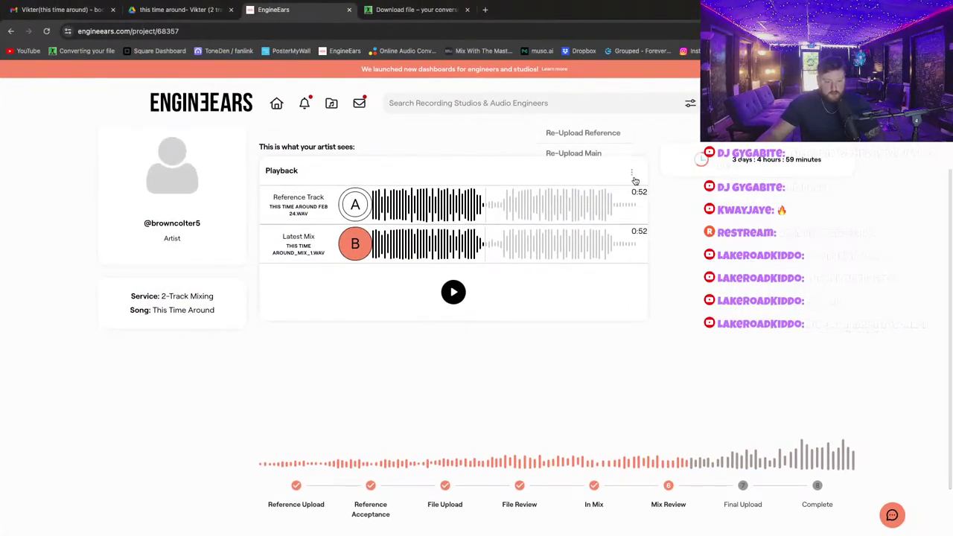
click(588, 140)
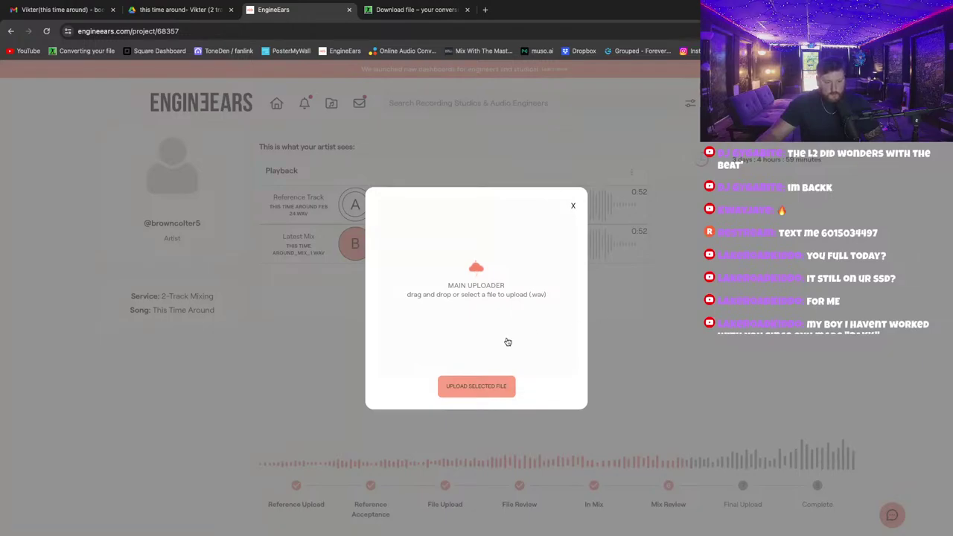
Back in Pro Tools, make Master 1's Insight Pro, Gold Clip, AMEK EQ and Stereo Image inserts inactive.
key(super+Tab)
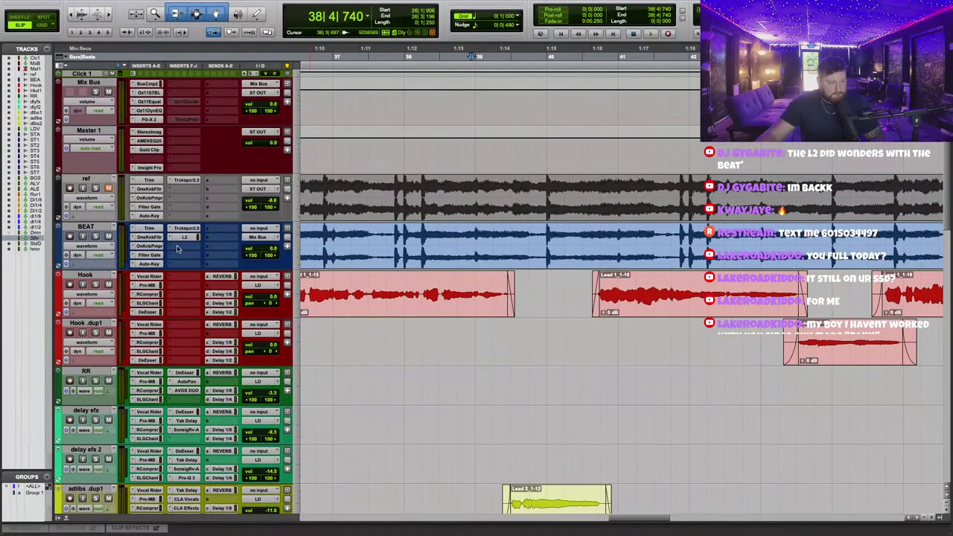
right_click(154, 167)
click(160, 176)
right_click(154, 148)
click(159, 157)
right_click(154, 141)
click(159, 150)
right_click(154, 132)
click(159, 141)
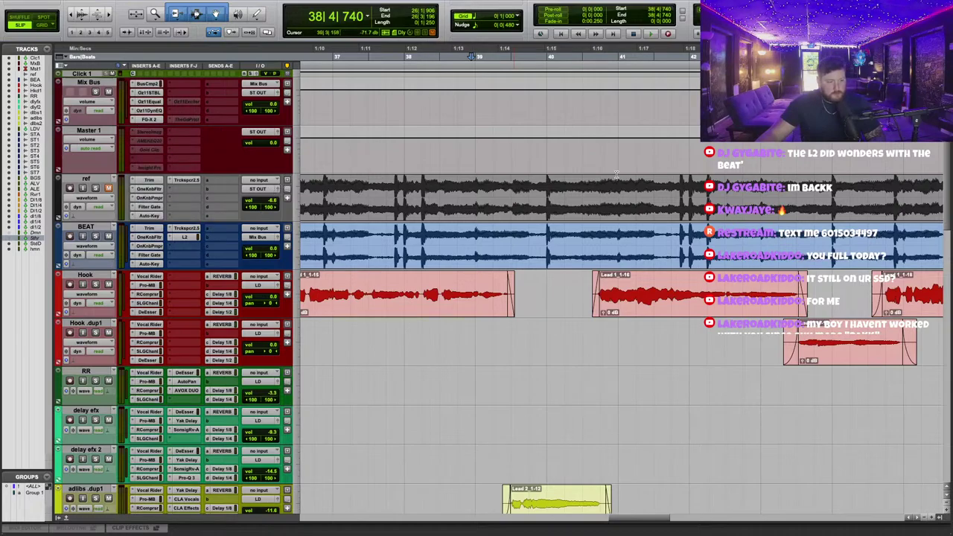
Select the whole song to just past the BEAT clip's end and bounce it offline as This Time Around_Mix_2, 24-bit 48 kHz interleaved WAV.
scroll(627, 217, right, 15)
scroll(596, 253, left, 2)
scroll(588, 263, up, 1)
scroll(587, 264, up, 2)
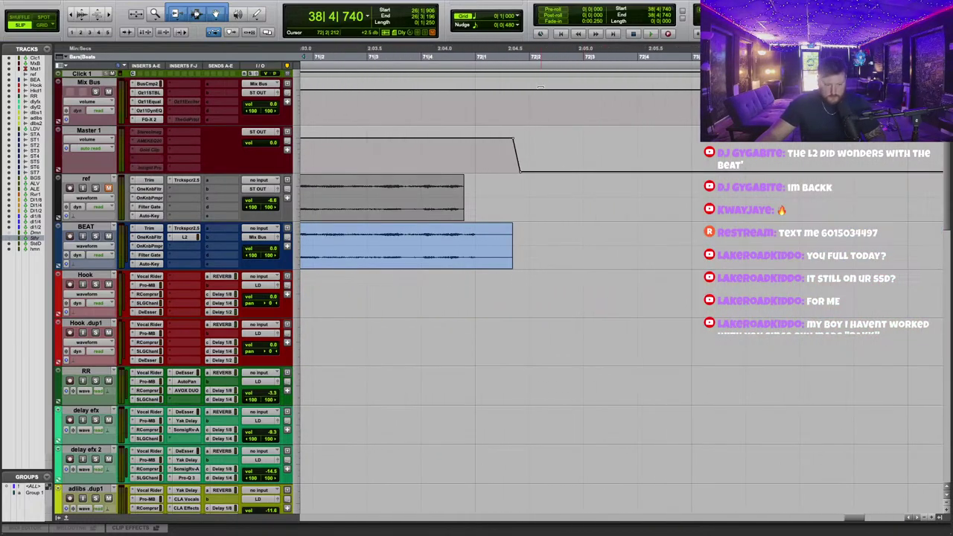
drag(524, 56, 469, 192)
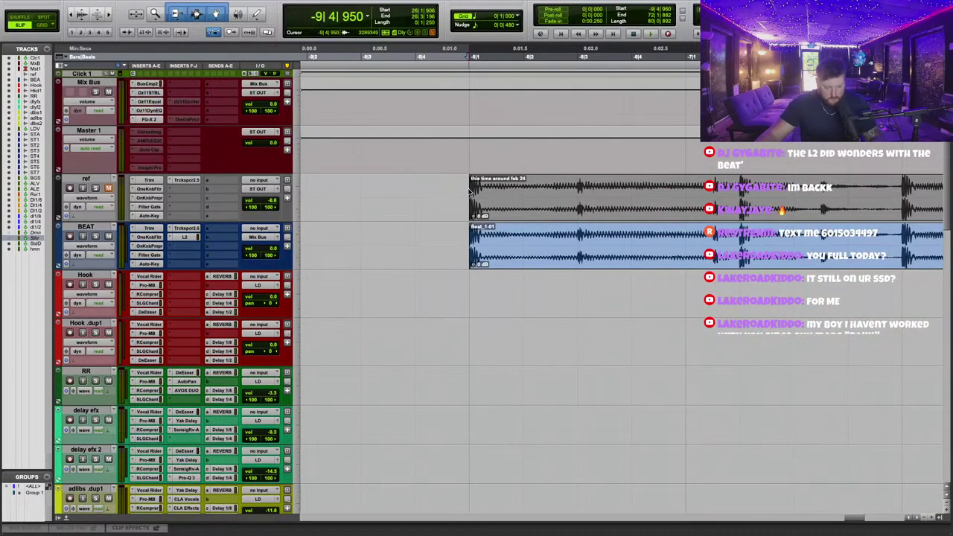
key(super+alt+b)
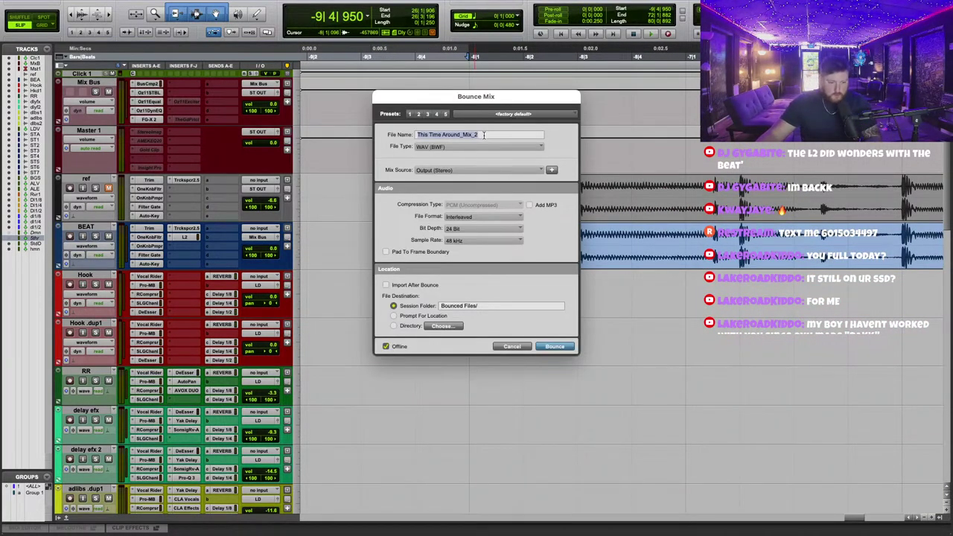
click(553, 347)
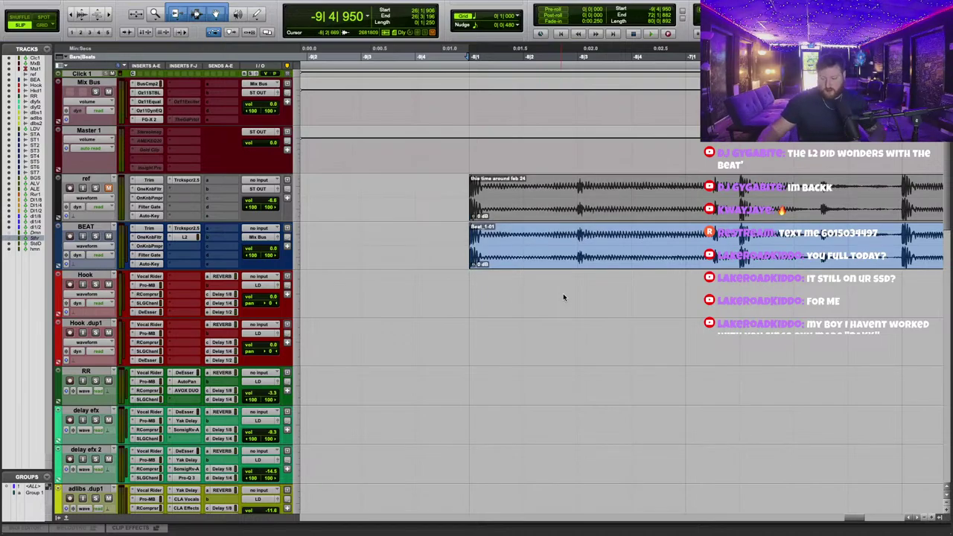
Switch to EngineEars and upload This Time Around_Mix_2.wav from Bounced Files as the new main mix.
scroll(590, 308, down, 5)
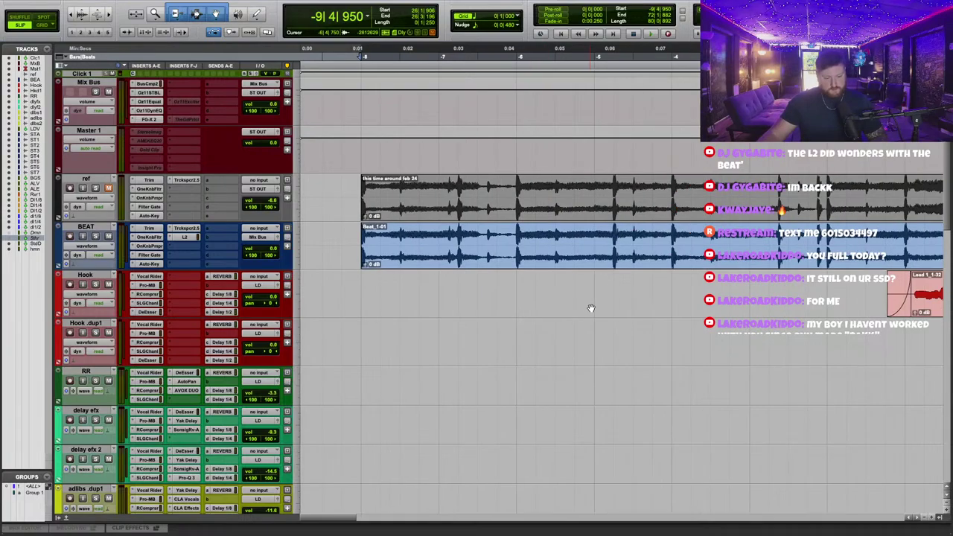
scroll(589, 308, down, 3)
scroll(592, 310, down, 3)
scroll(593, 313, down, 1)
key(super+Tab)
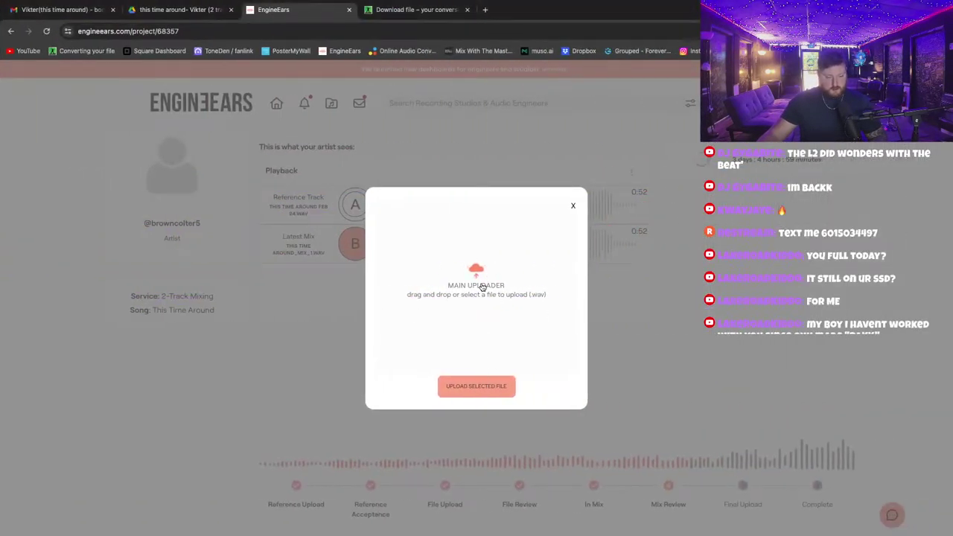
click(481, 288)
click(387, 119)
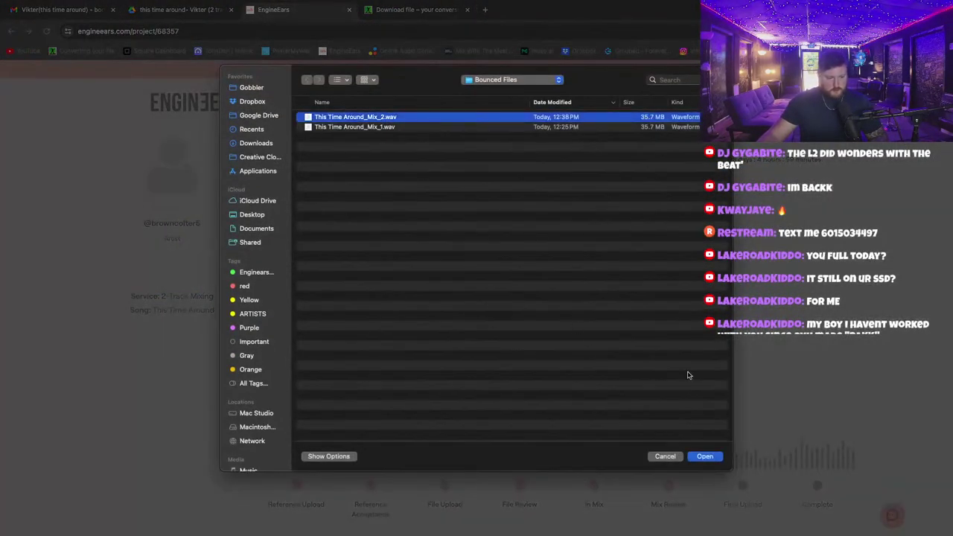
click(704, 456)
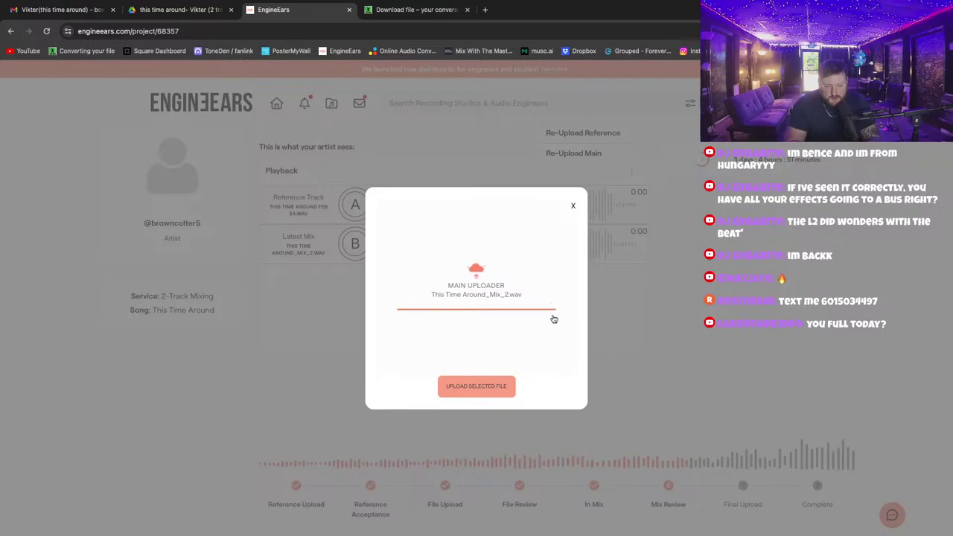
Close the main uploader and return to the project's playback view.
key(ctrl+Left)
key(ctrl+Right)
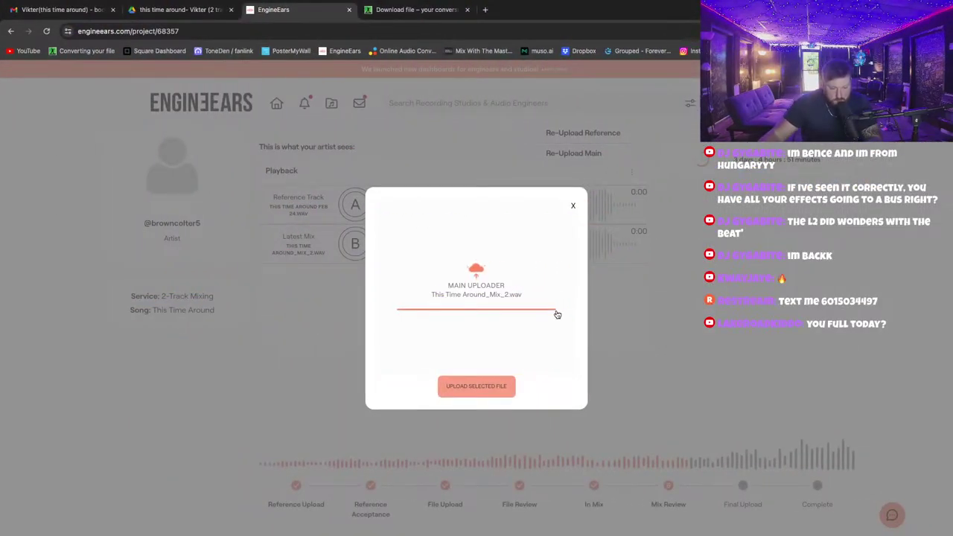
click(572, 206)
click(590, 154)
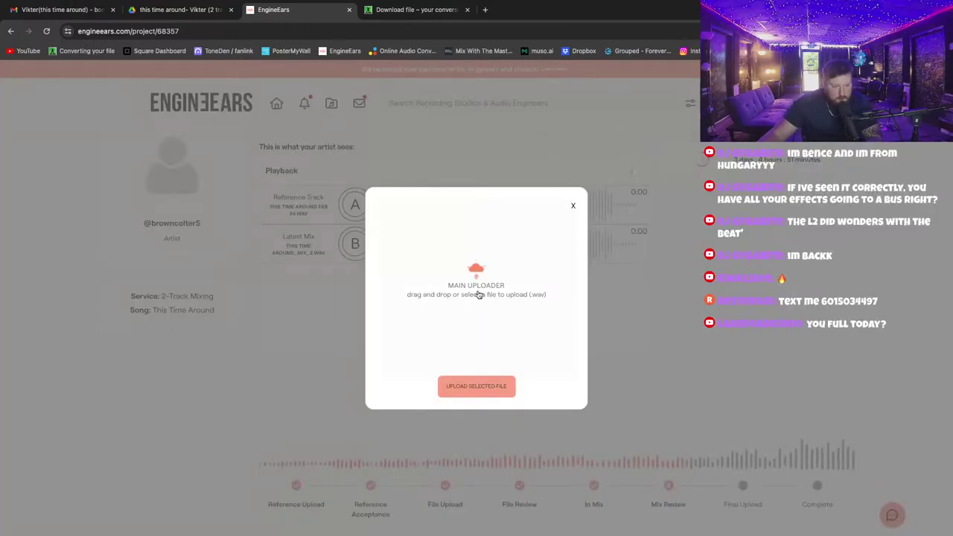
click(573, 208)
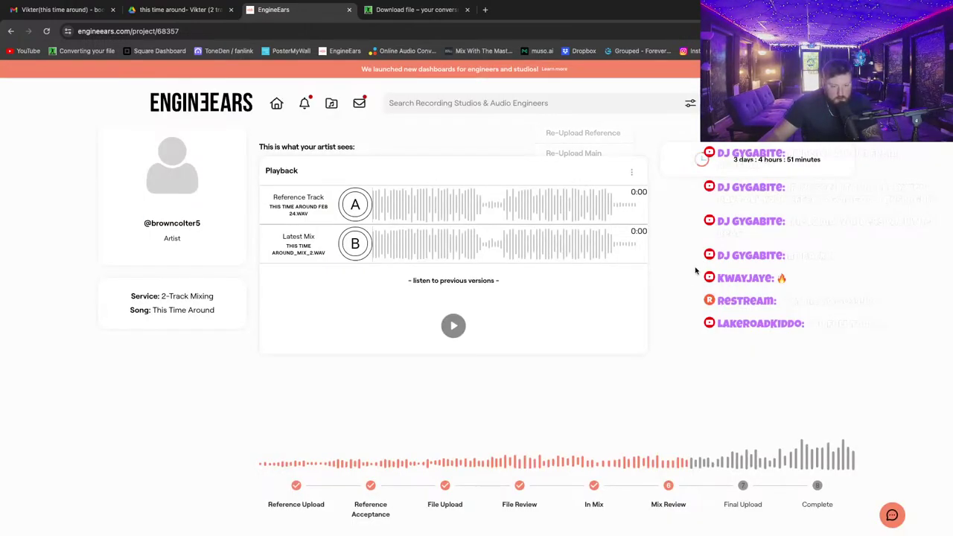
Play the latest mix against the reference track, switching between B and A, and pause playback.
click(358, 248)
click(356, 246)
click(356, 243)
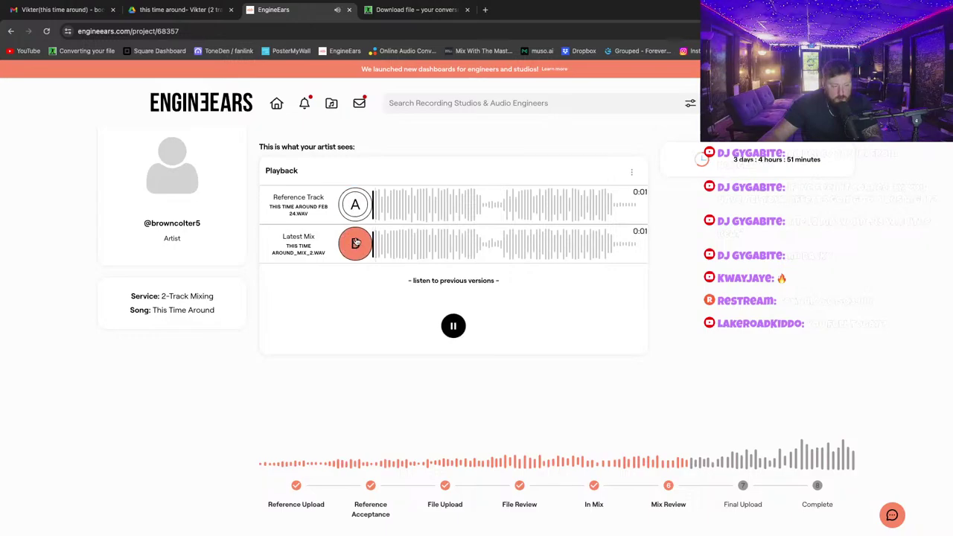
click(358, 209)
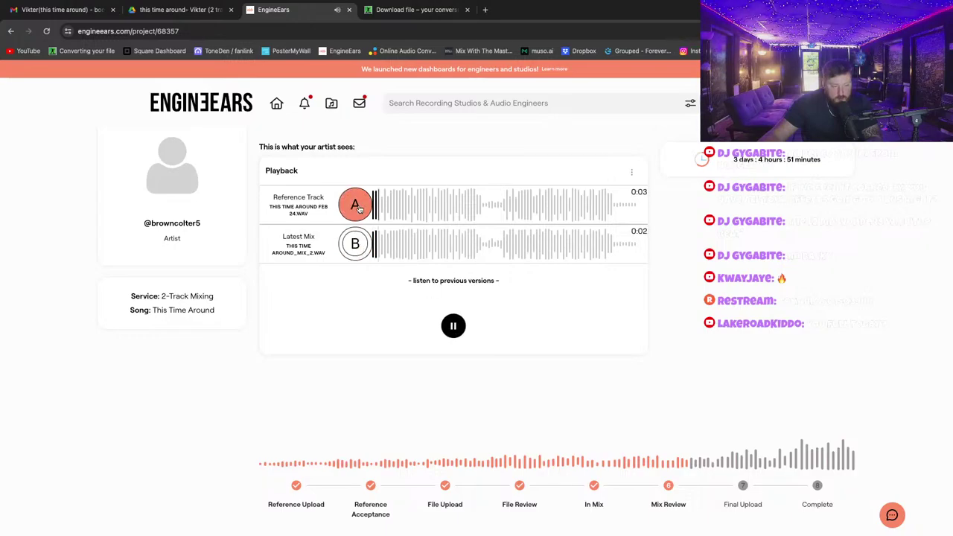
click(356, 243)
click(453, 327)
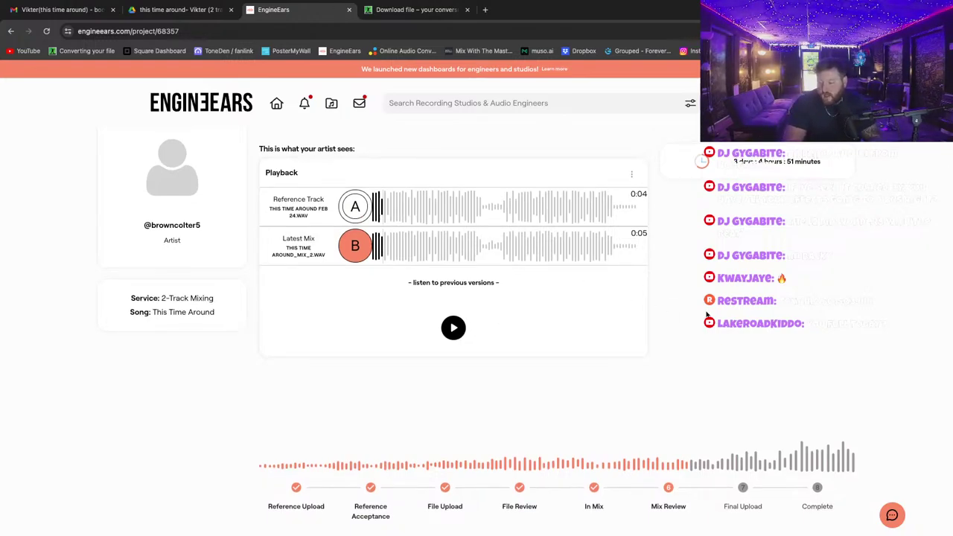
Reload the EngineEars project page and close the file converter's download page.
key(super+Tab)
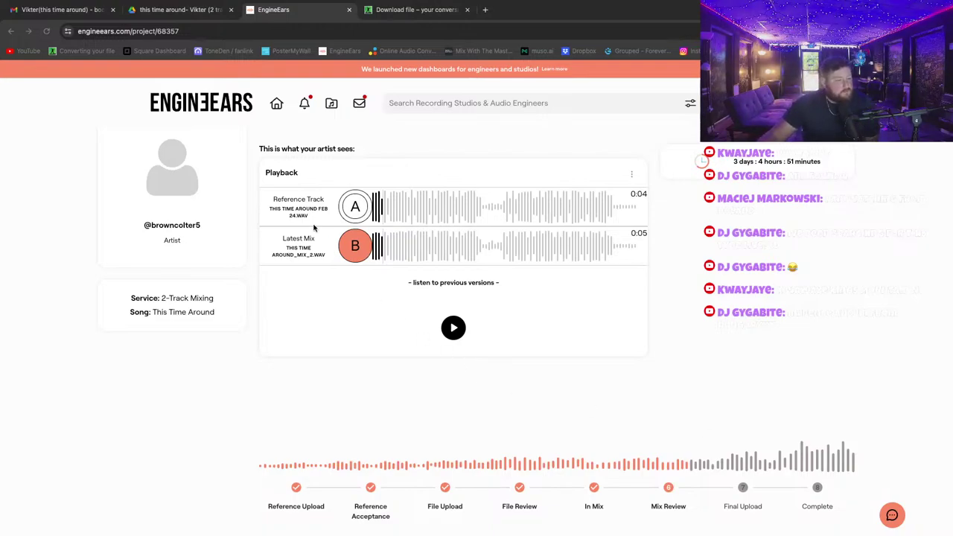
click(46, 31)
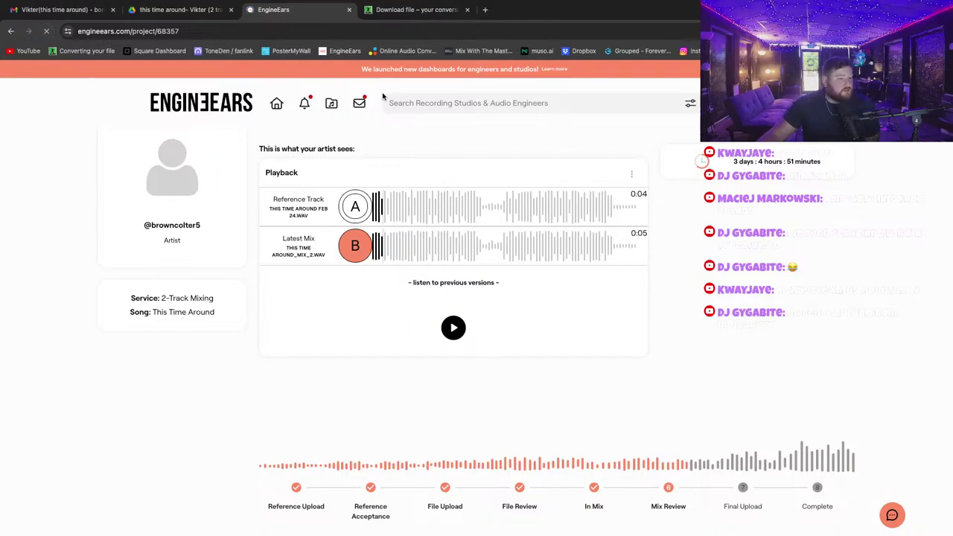
click(467, 10)
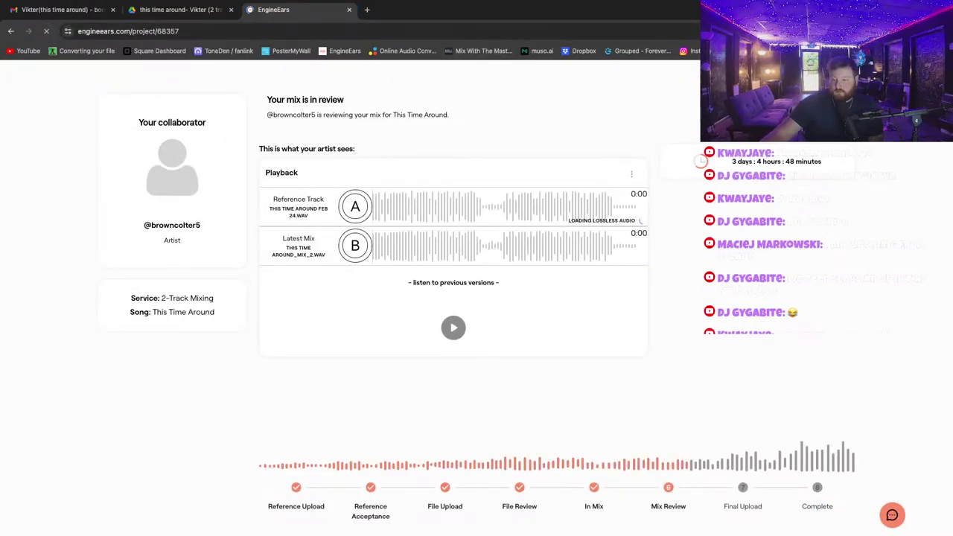